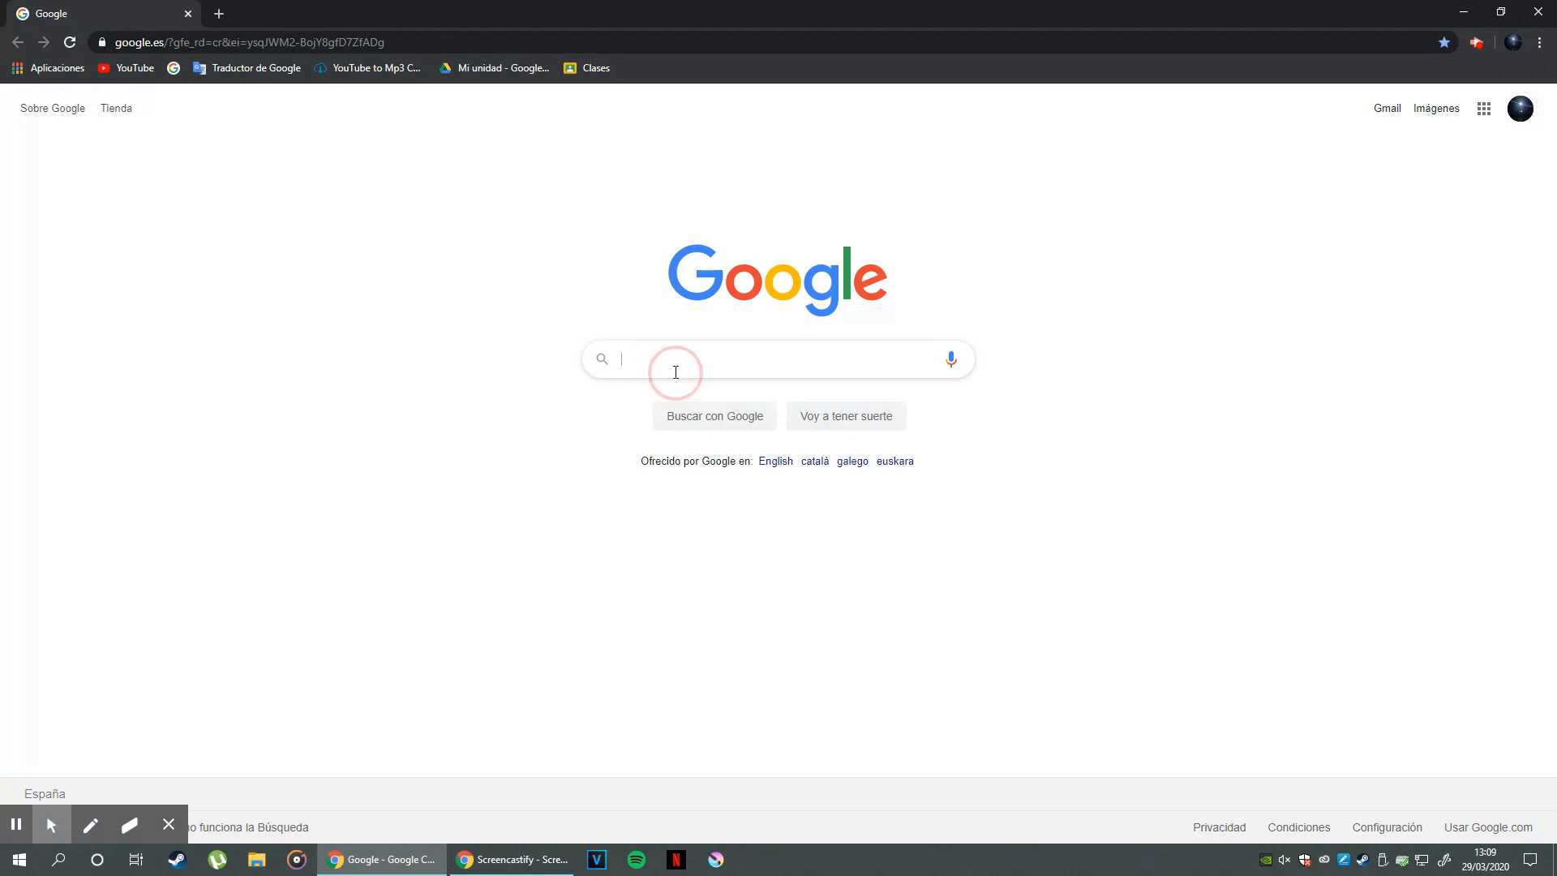
# - Search the web for "krita", open the official site and go to the Krita 4.2.9 download page
pyautogui.write('krita')
pyautogui.press('Return')
pyautogui.click(162, 258)
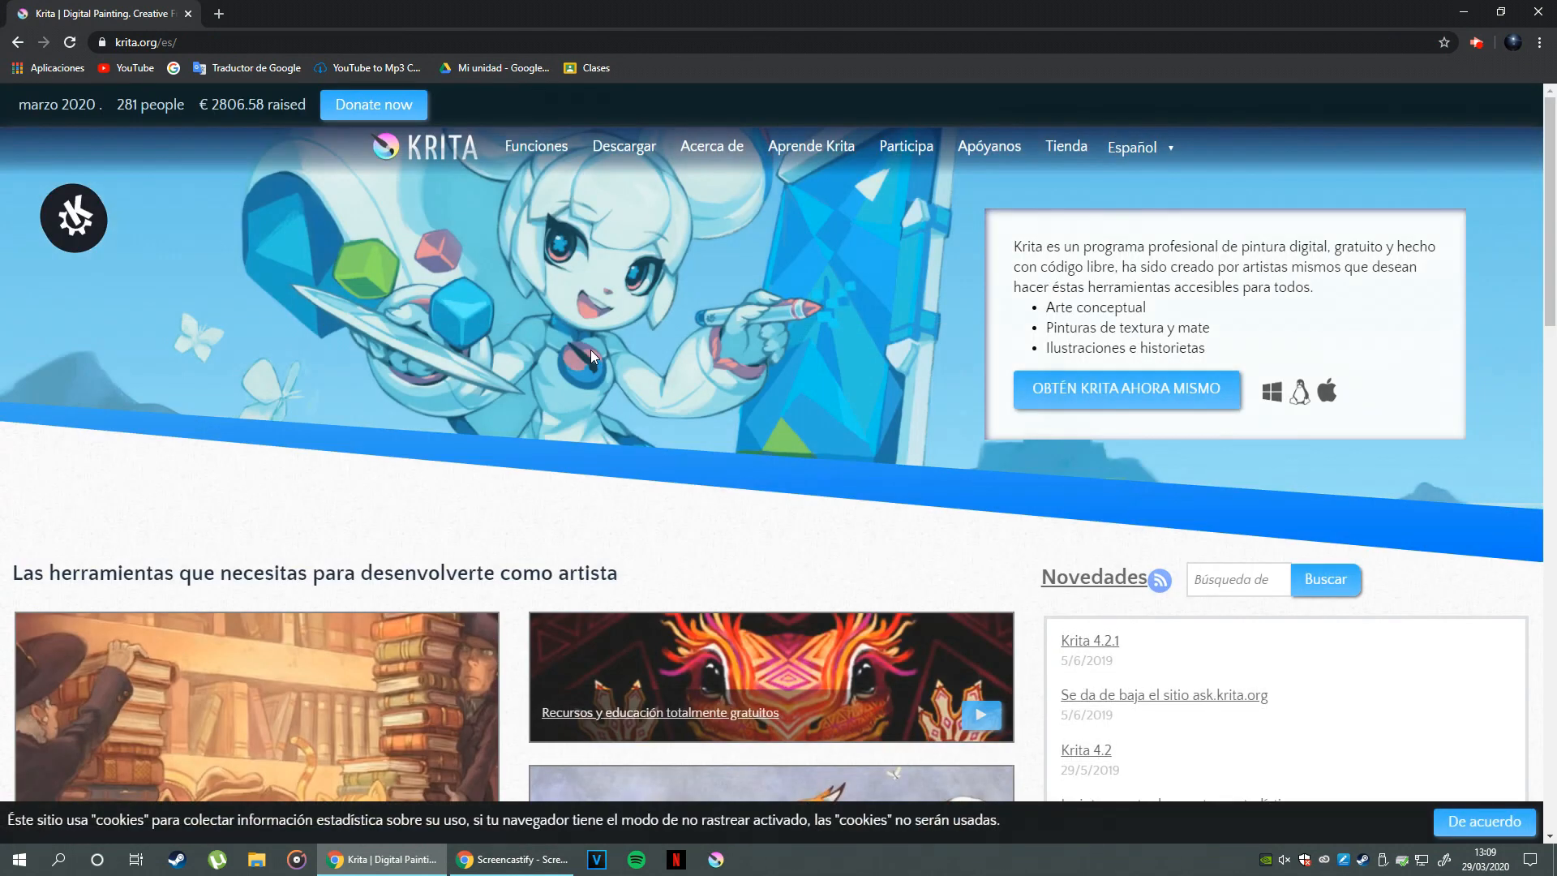
pyautogui.scroll(-1, 590, 348)
pyautogui.scroll(1, 591, 349)
pyautogui.click(1184, 387)
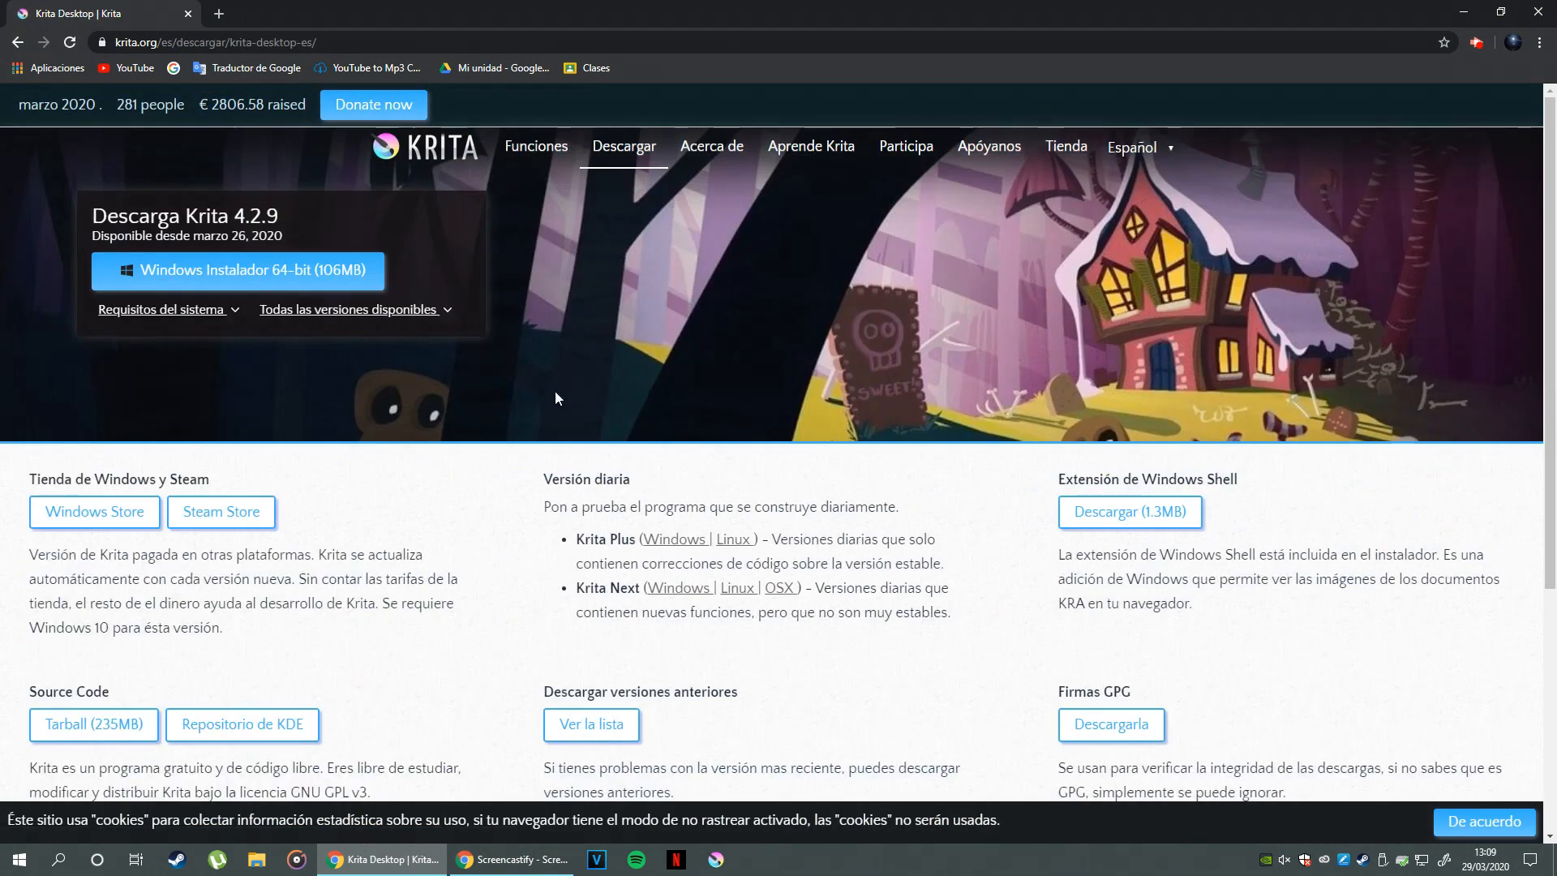
pyautogui.scroll(-2, 554, 391)
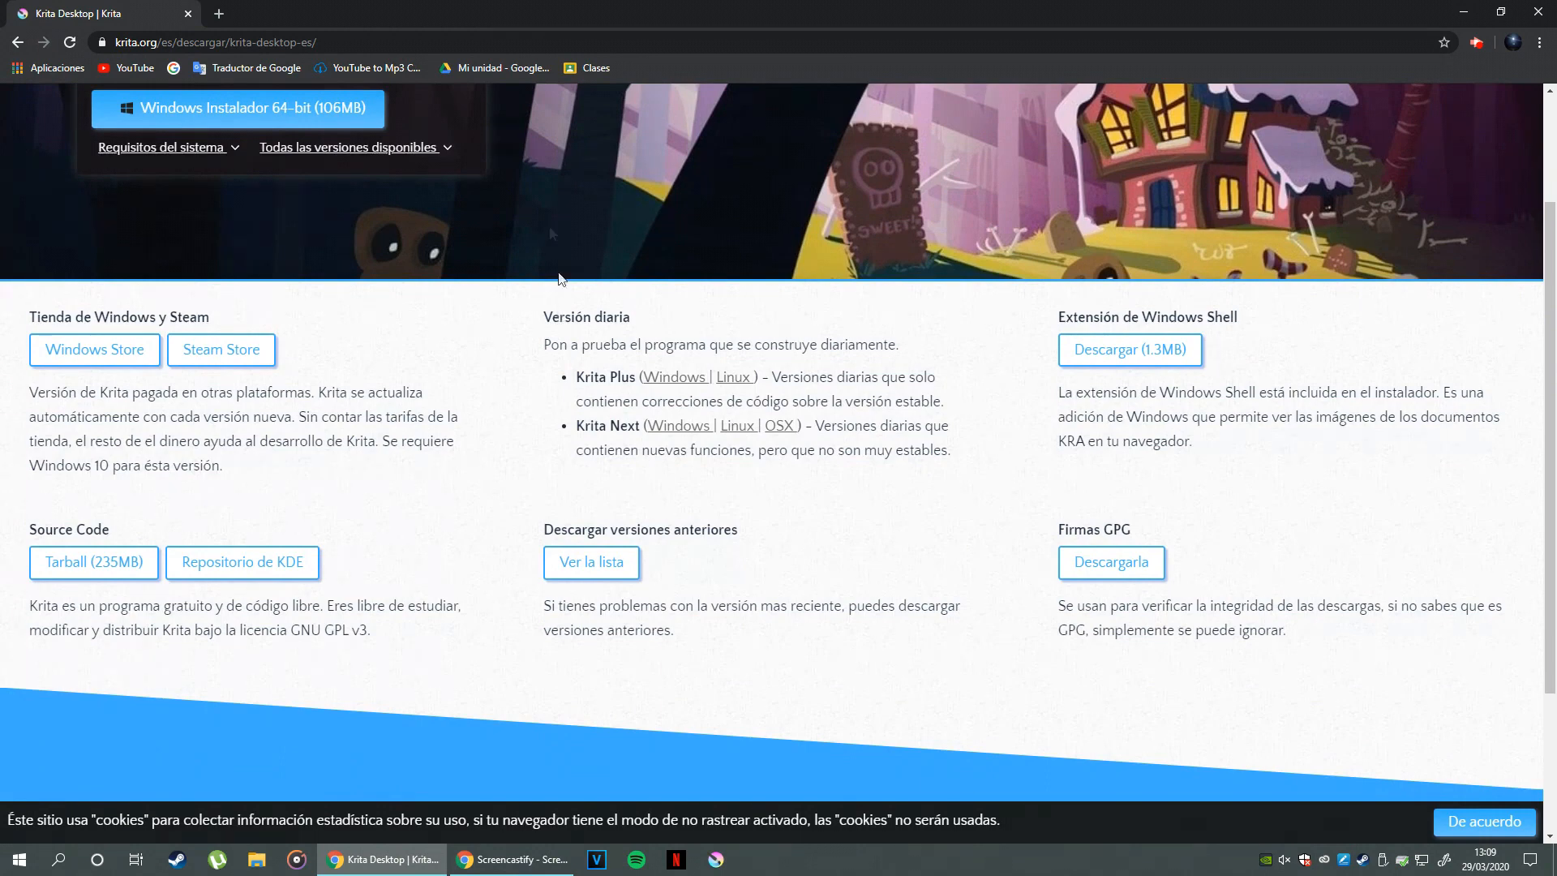
# - Search the web in a new tab for "huion inspiroy h640p" and browse the image results of the tablet
pyautogui.click(219, 14)
pyautogui.write('h')
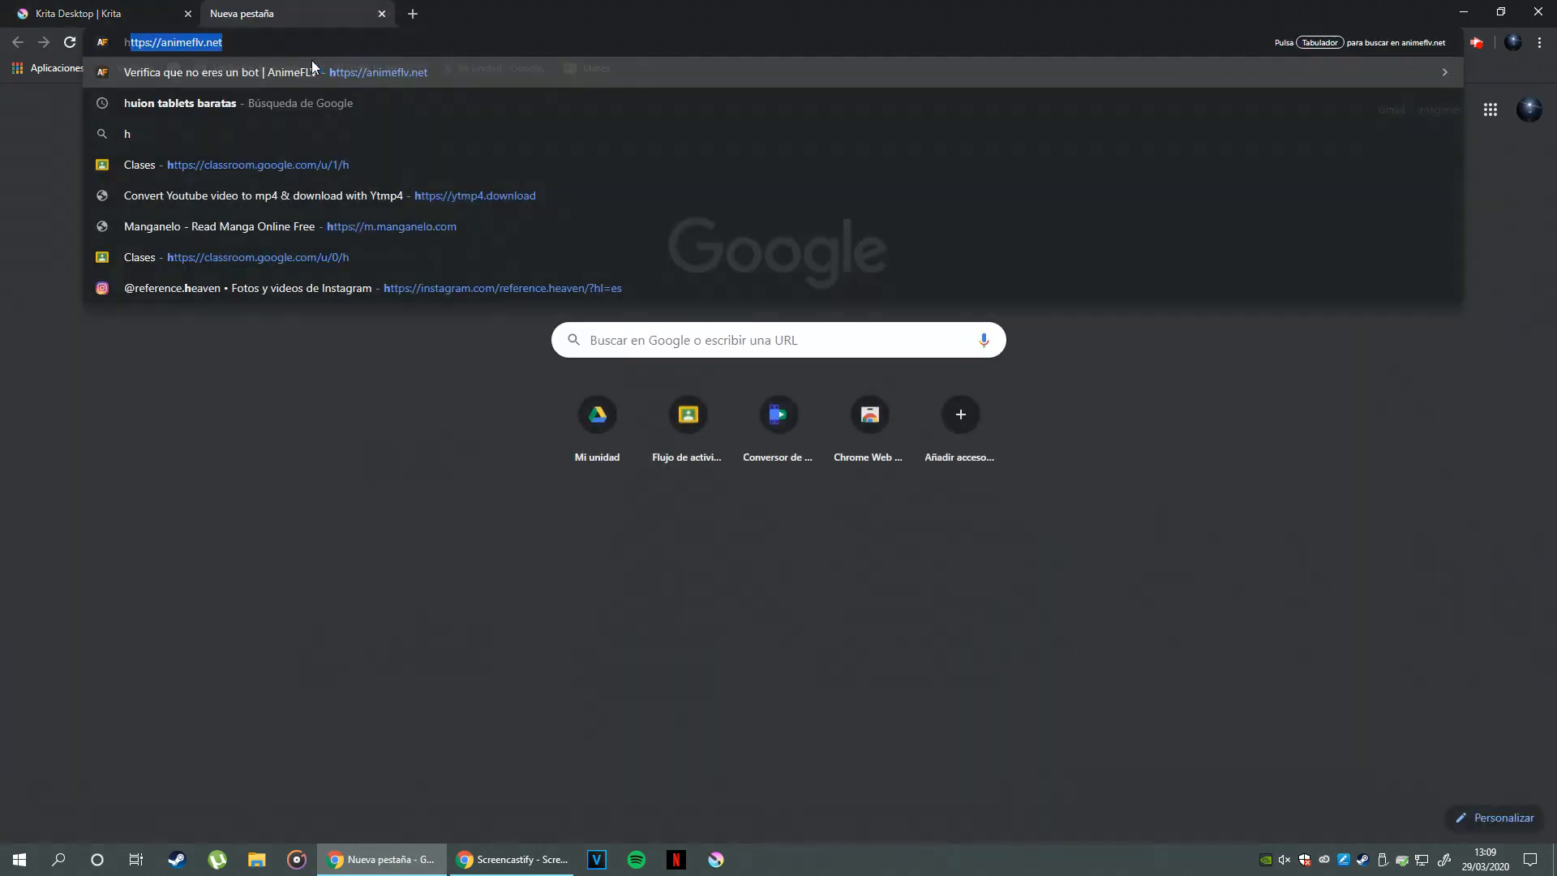
pyautogui.write('uion inspiroy')
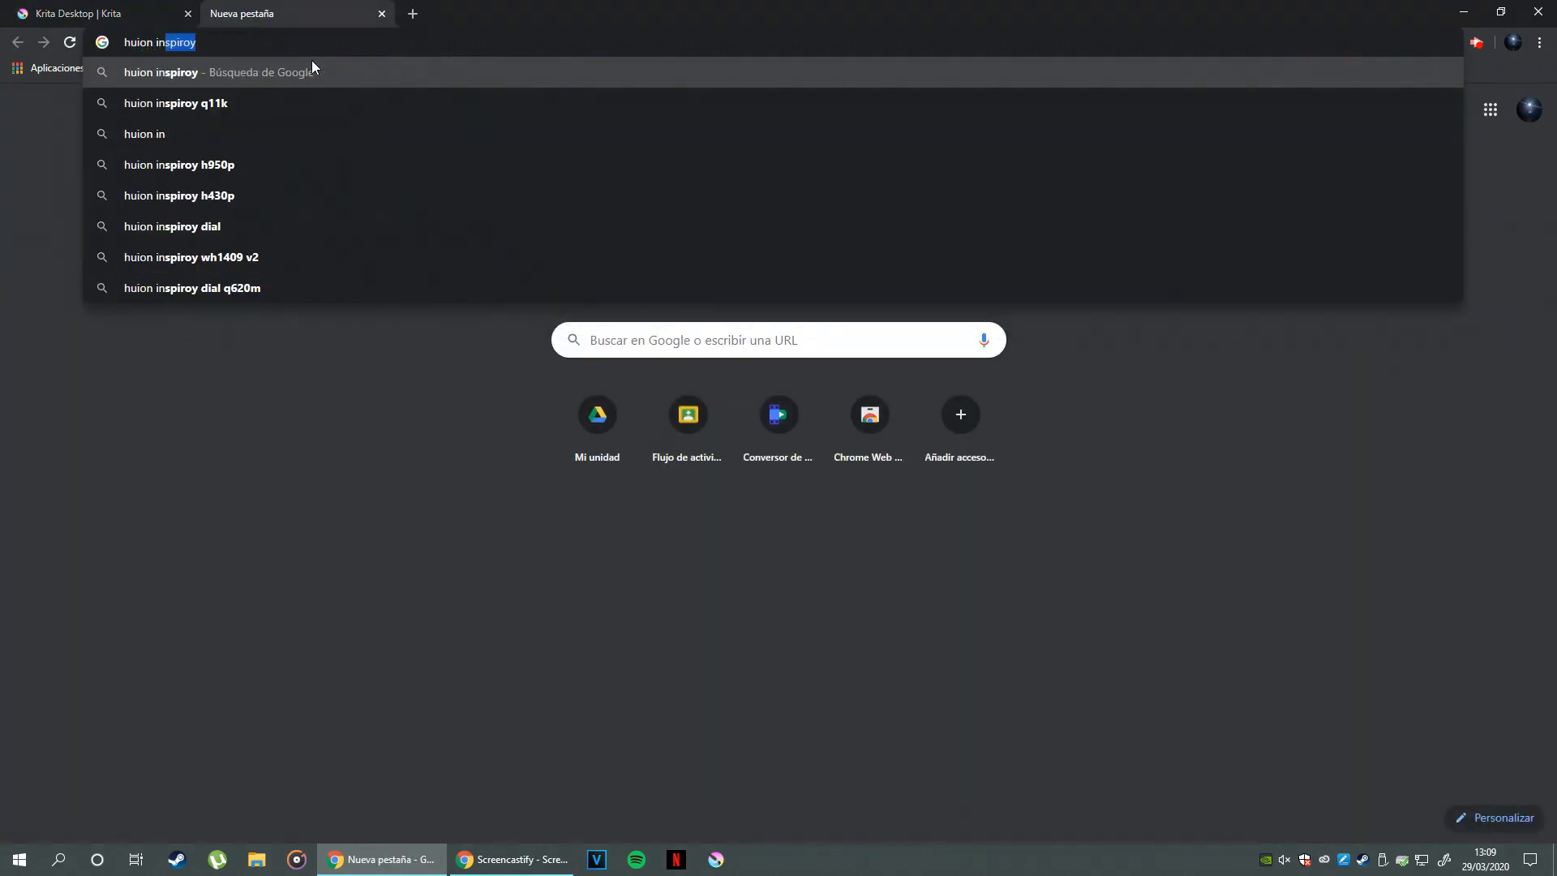
pyautogui.write(' h')
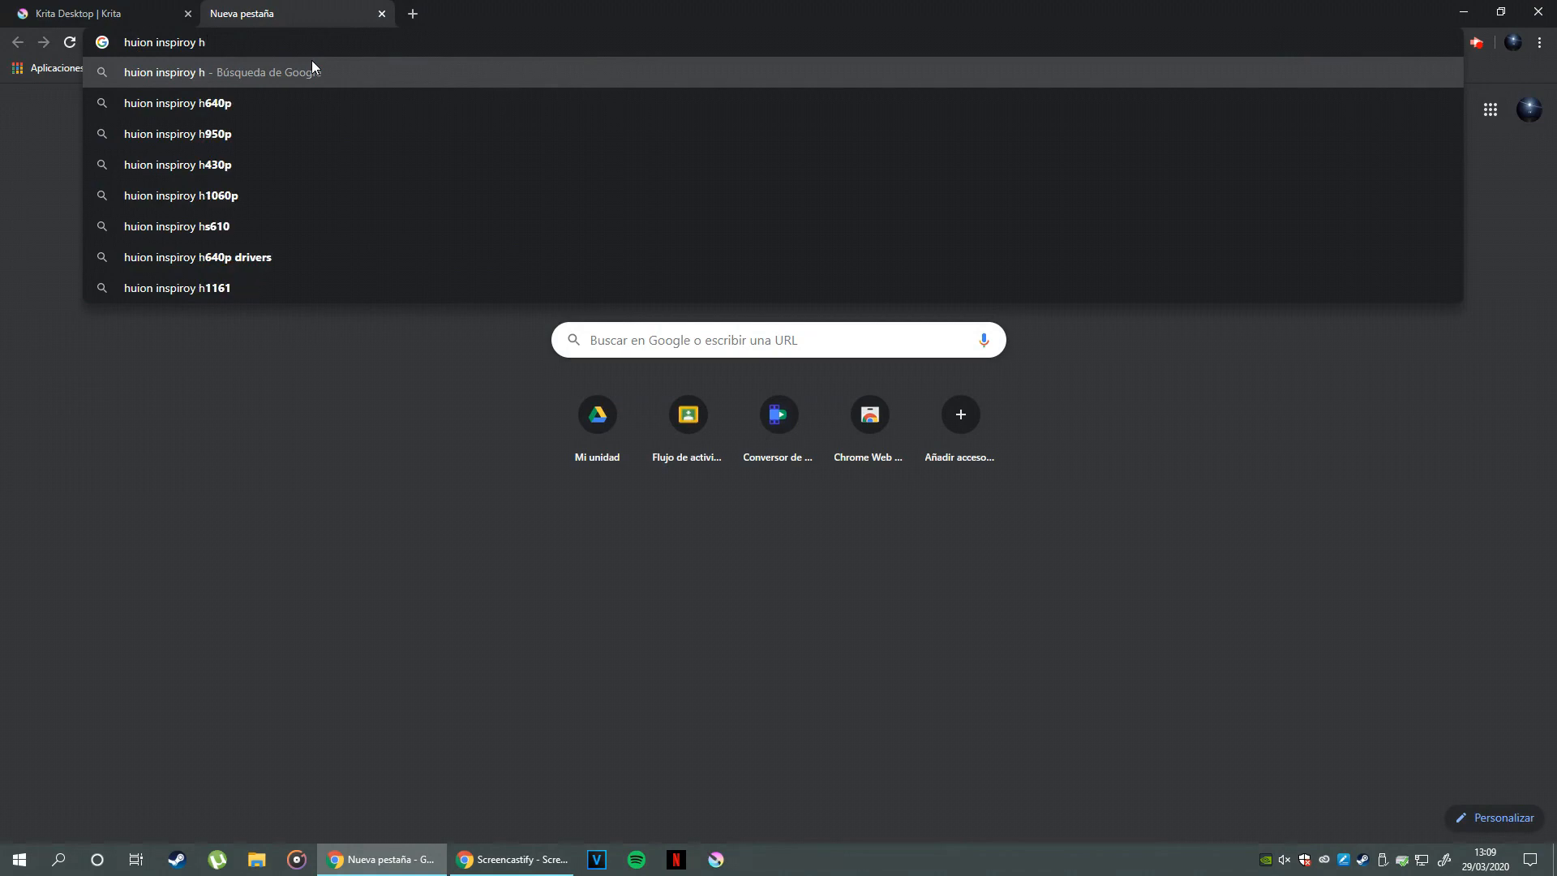
pyautogui.click(284, 98)
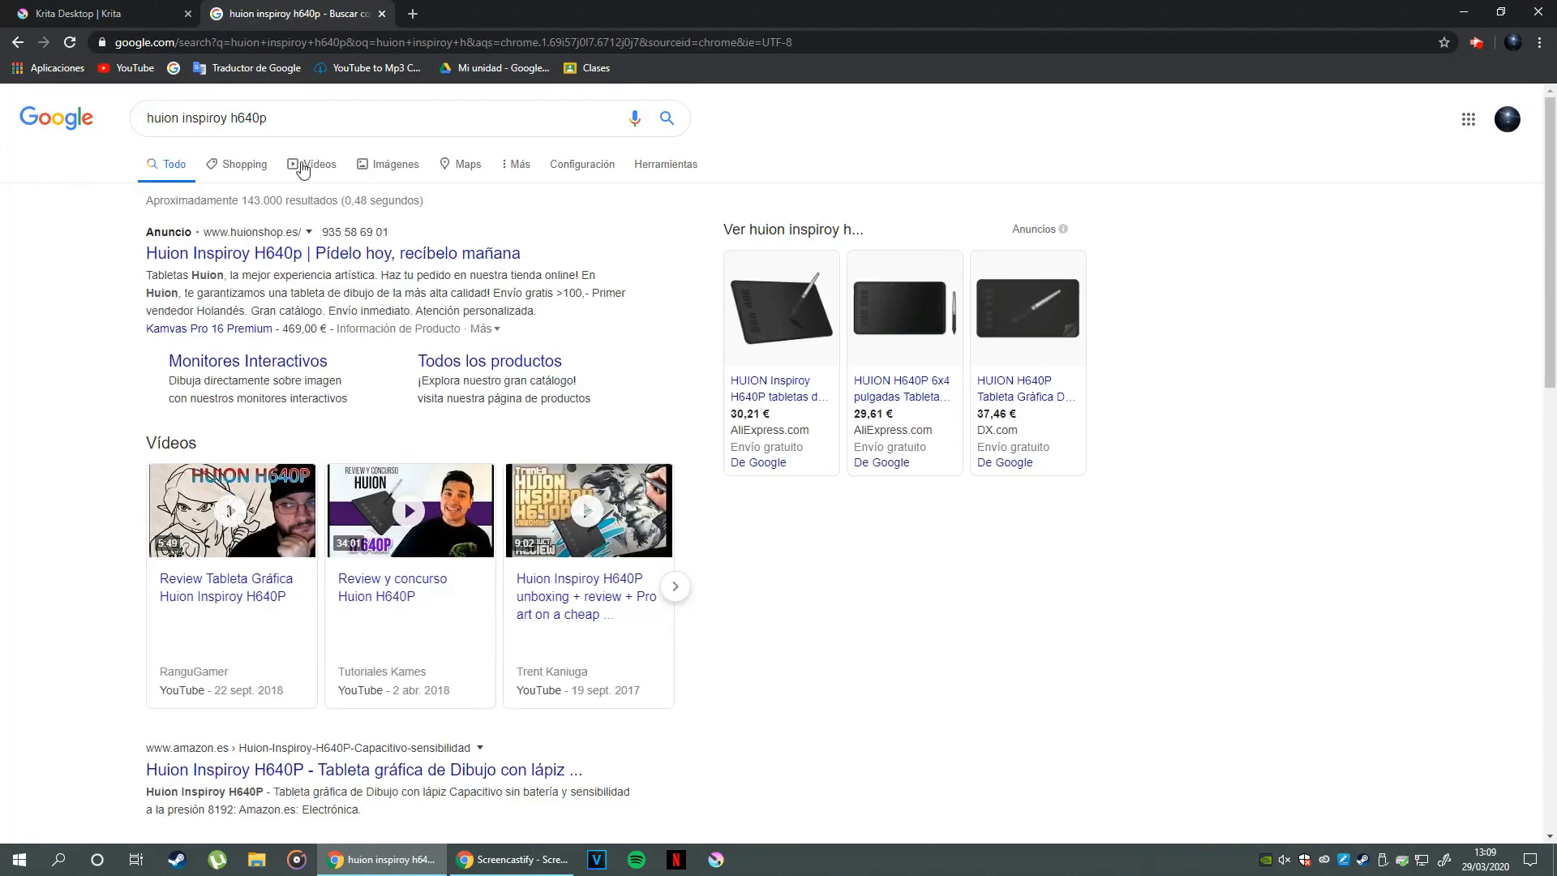
pyautogui.click(383, 166)
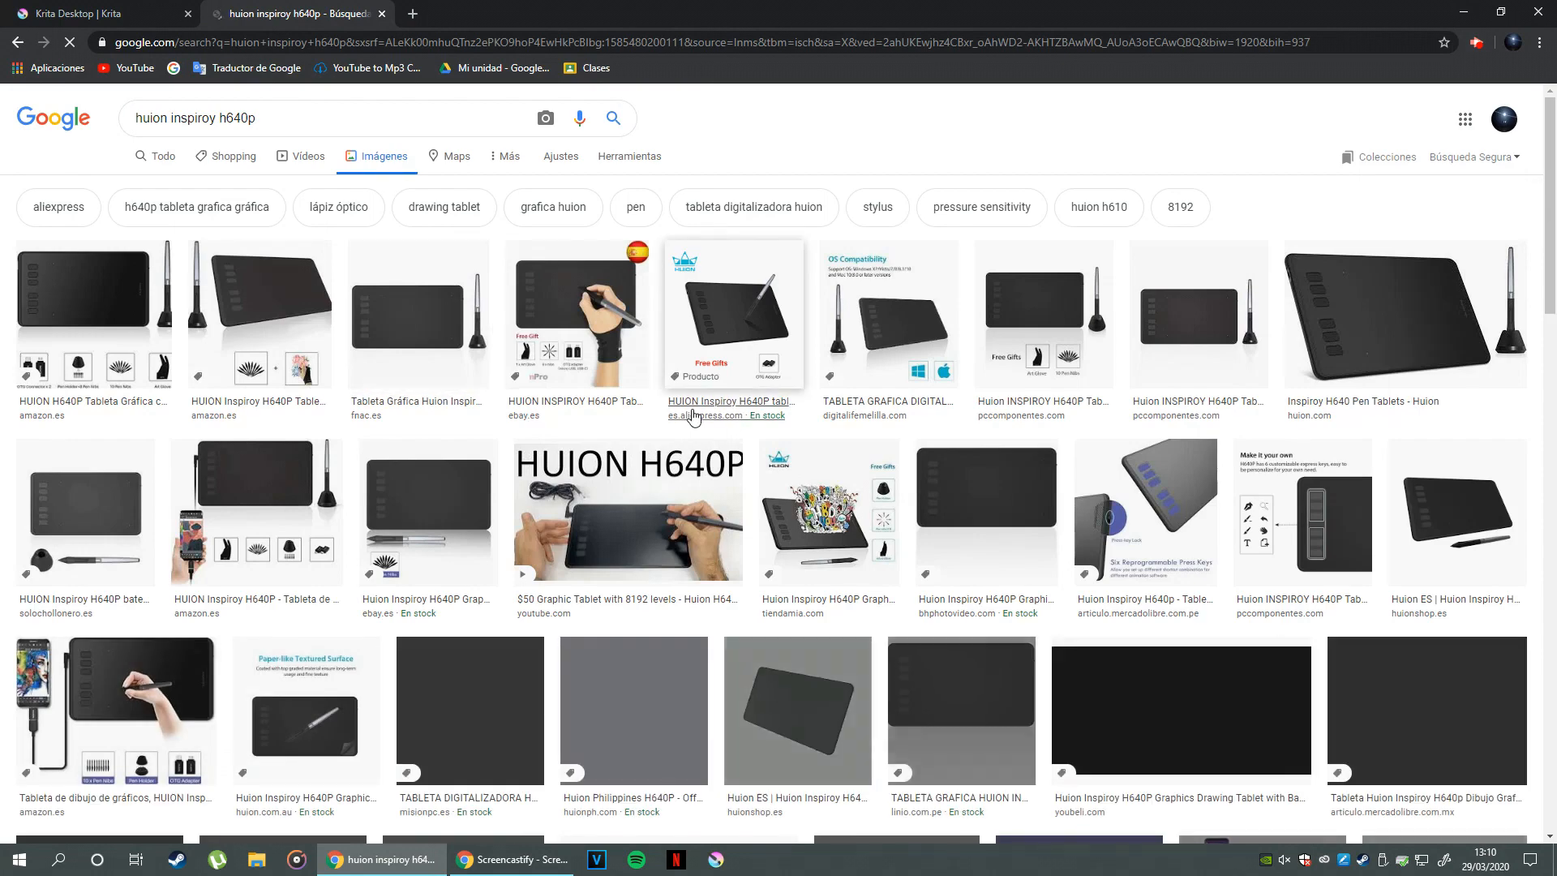
pyautogui.scroll(-1, 866, 107)
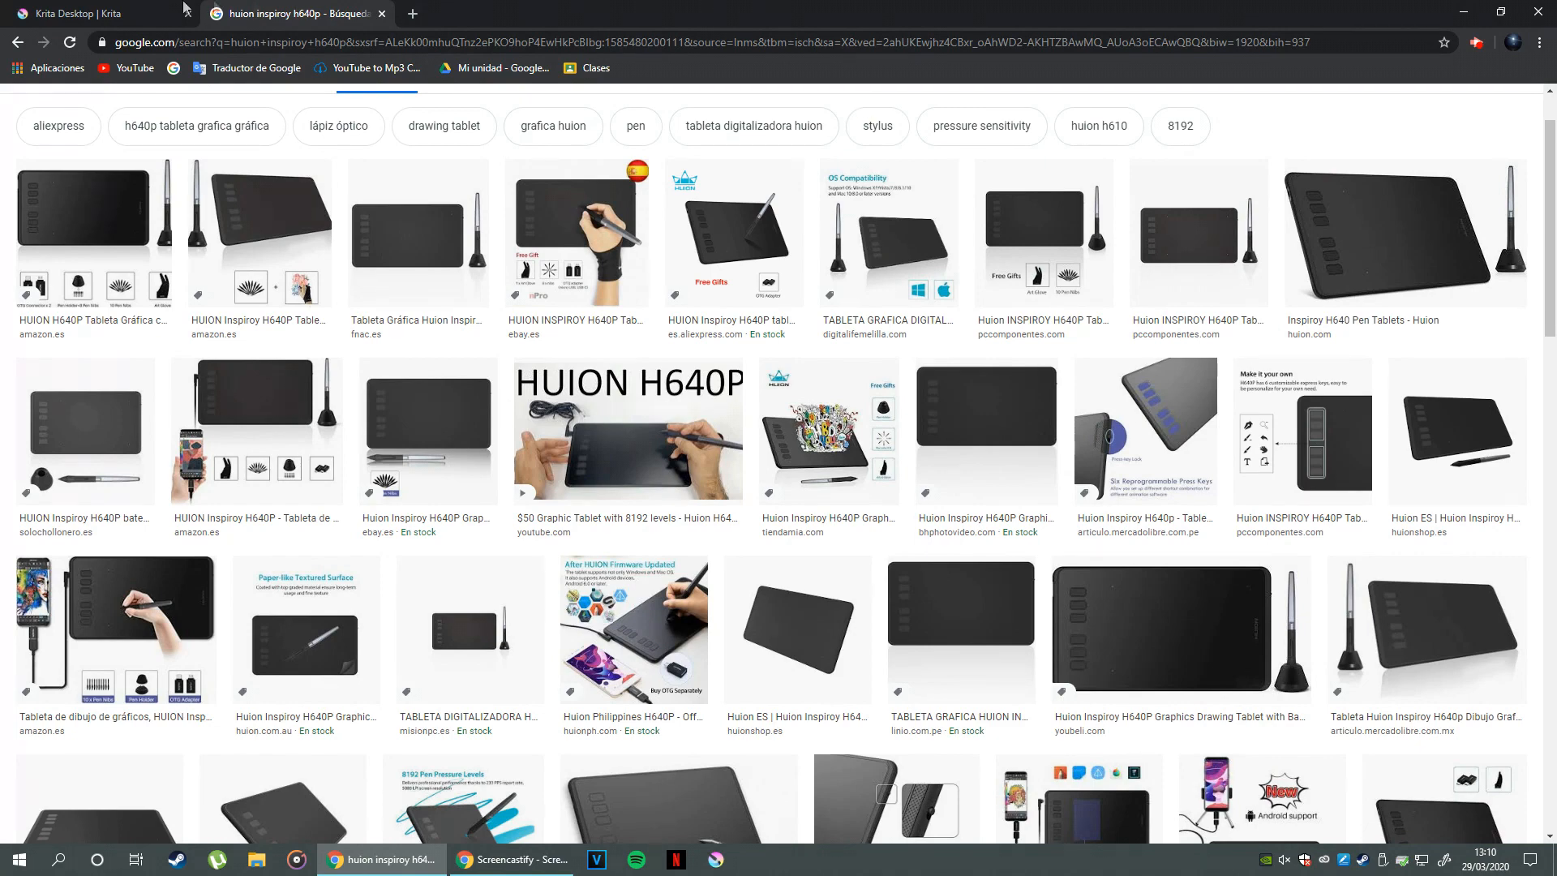
# - Go back to the Krita download page, switch to the Krita application and maximize its window
pyautogui.click(105, 13)
pyautogui.scroll(2, 523, 420)
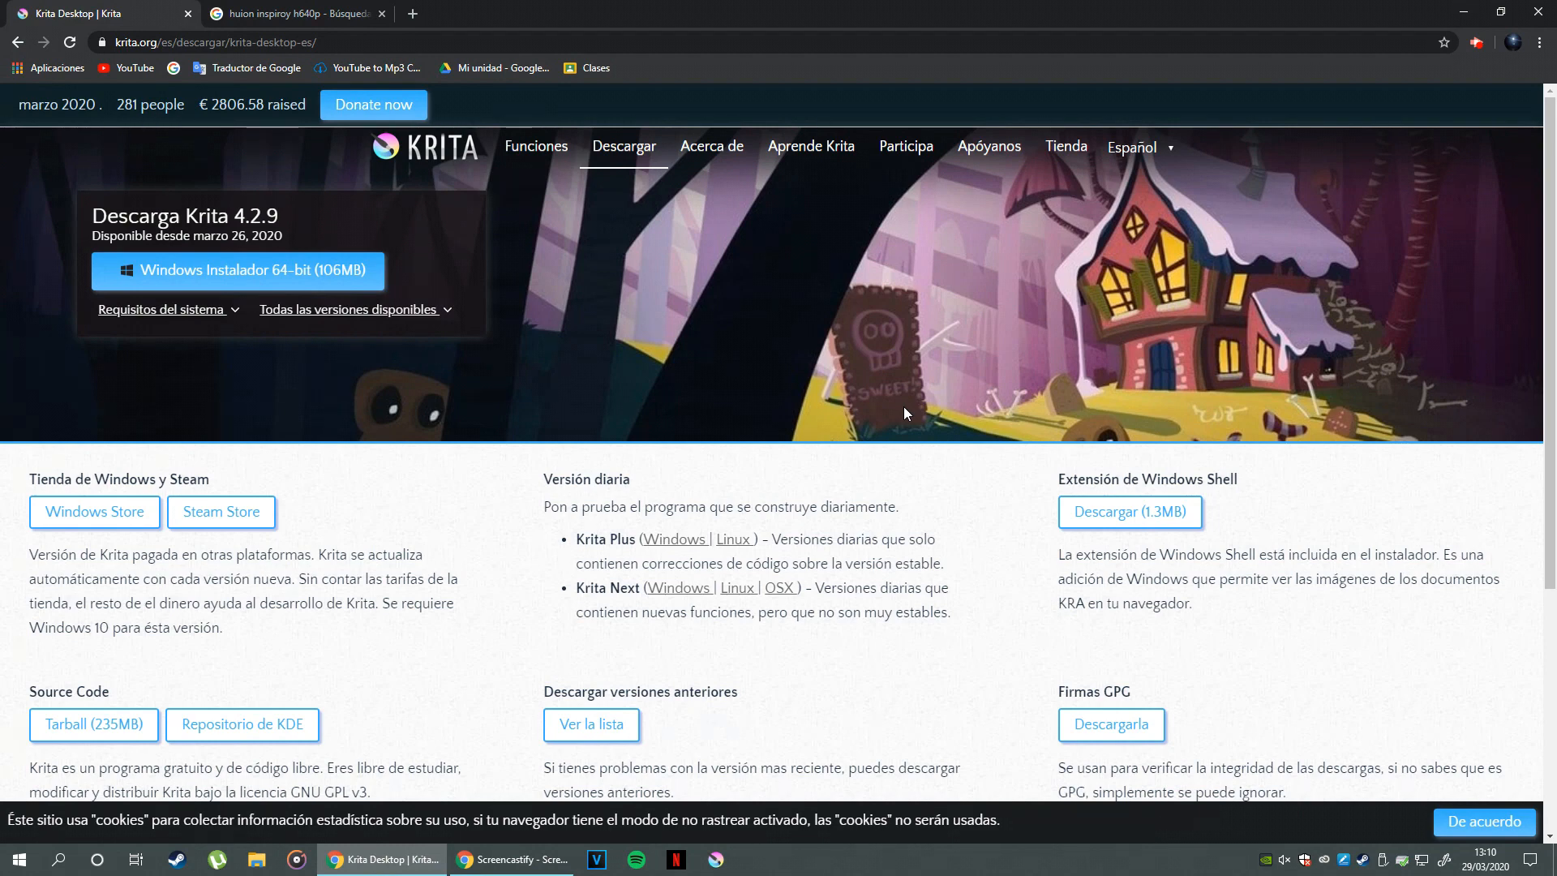
pyautogui.click(382, 859)
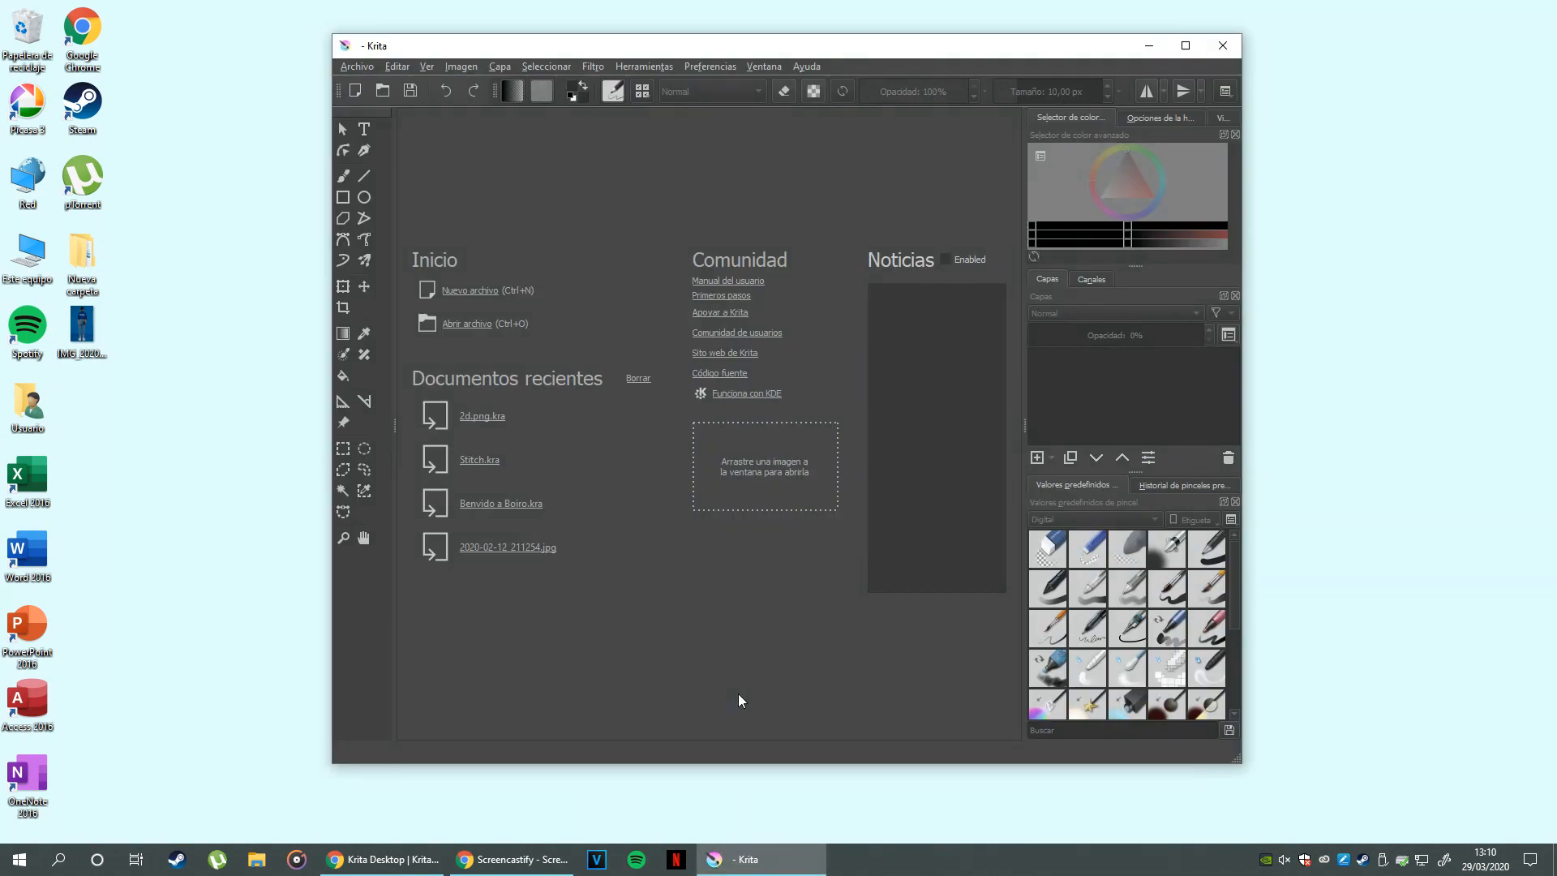
pyautogui.click(1185, 45)
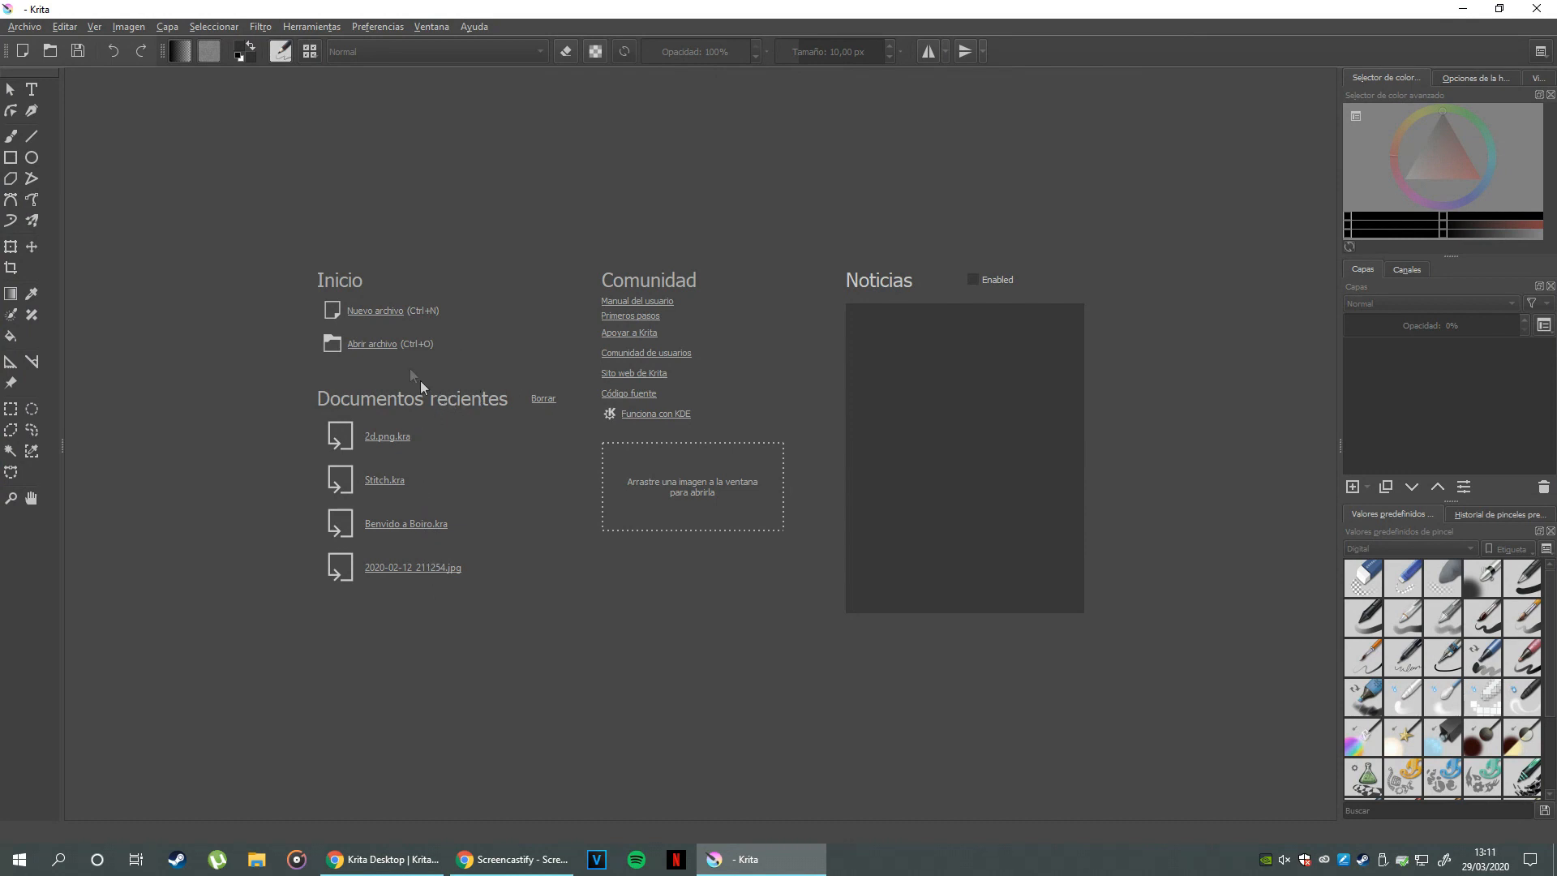
# - Start a new custom document with the Texture 4096x4096 preset, pixel units and portrait orientation
pyautogui.click(392, 311)
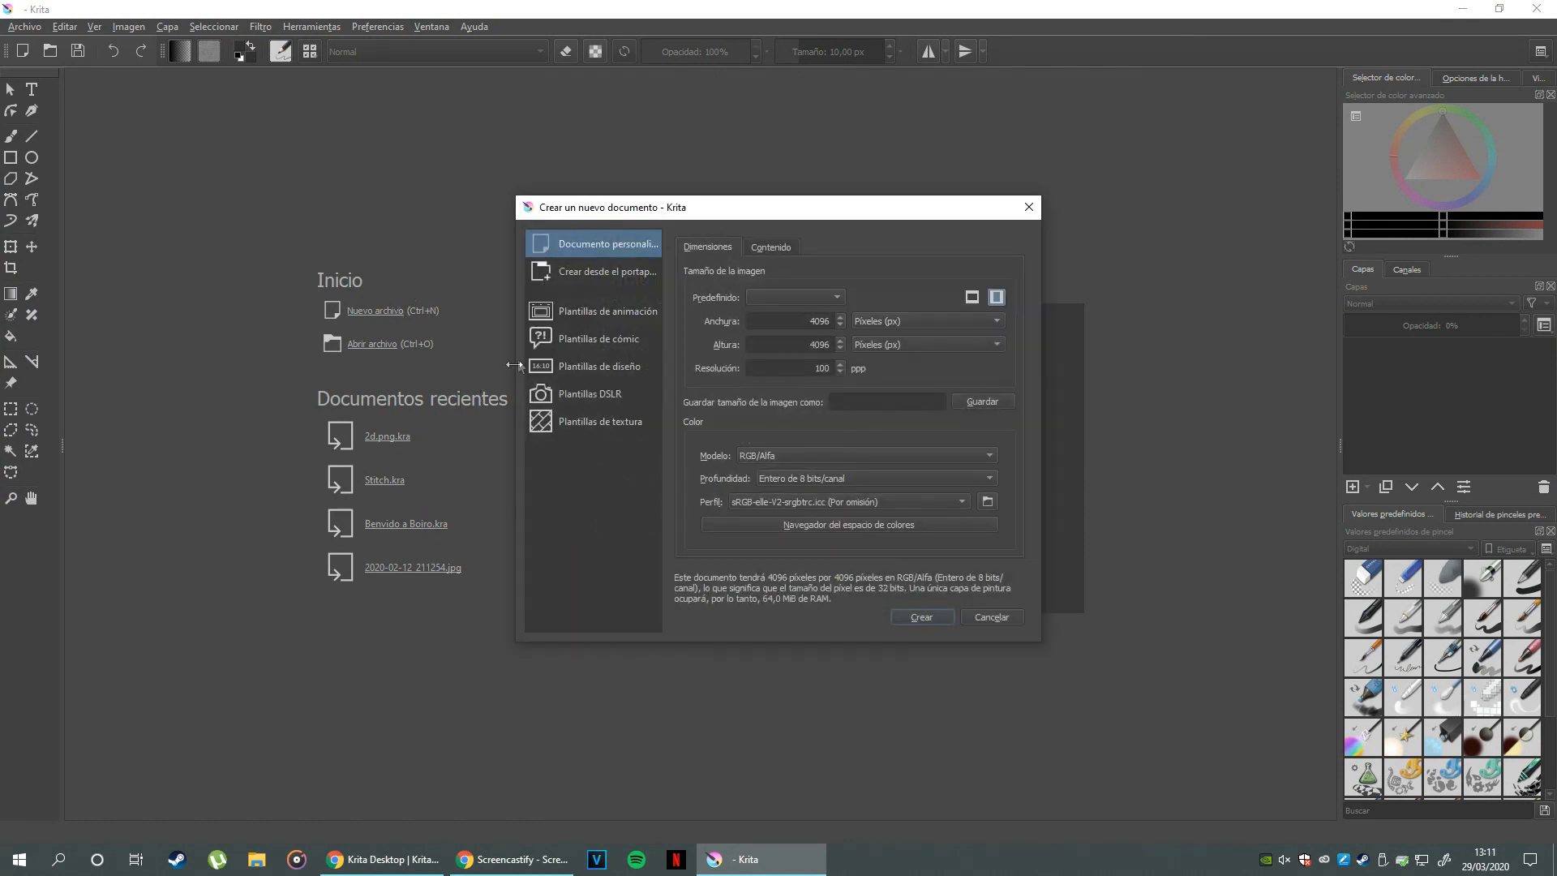
pyautogui.click(826, 296)
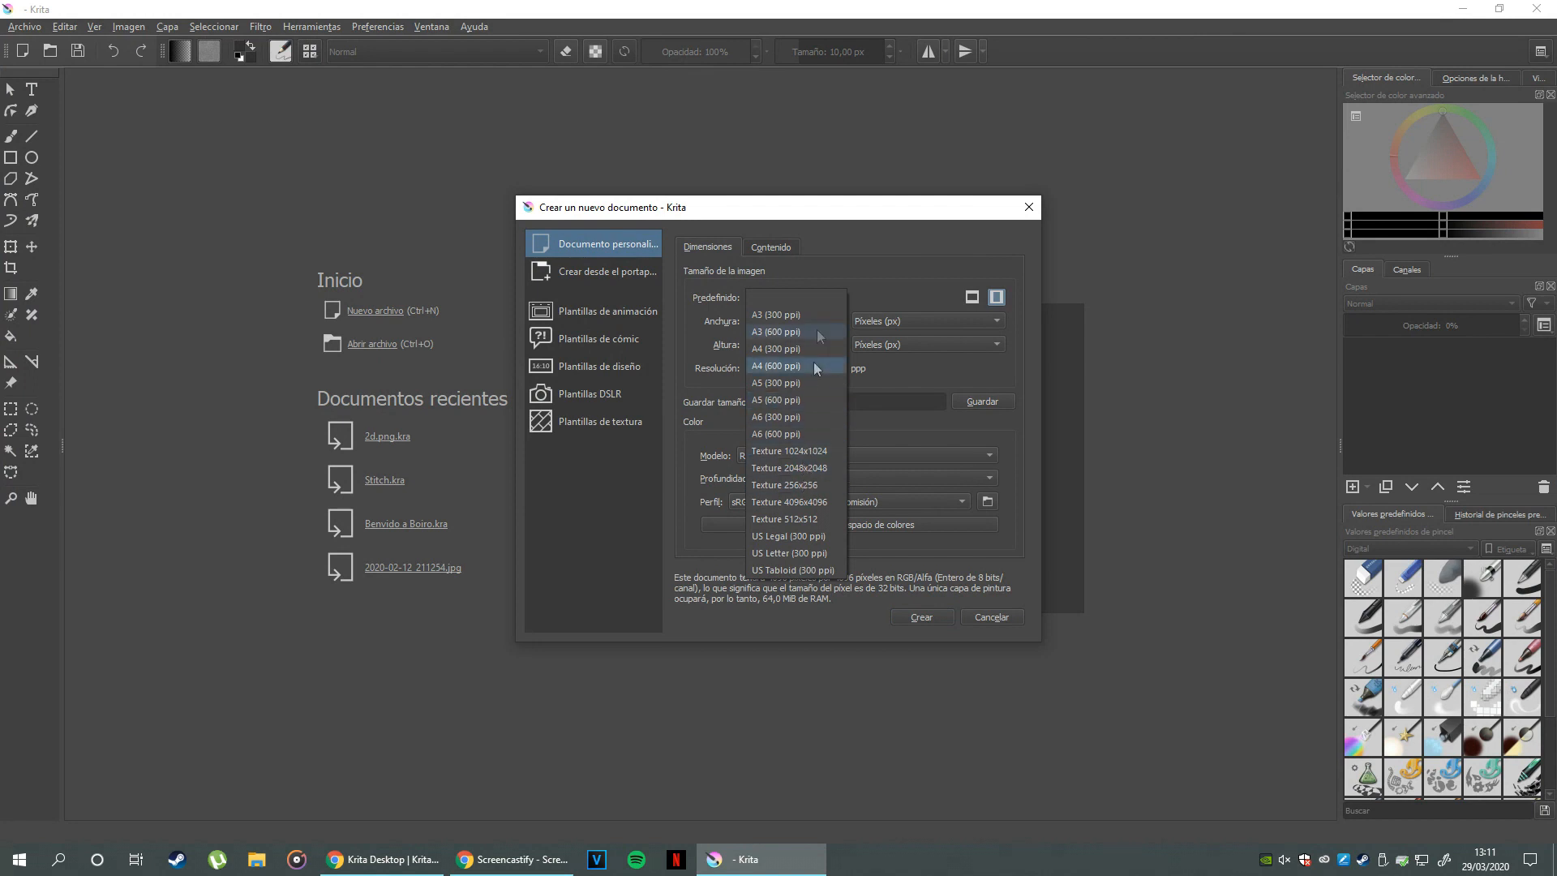
pyautogui.click(811, 502)
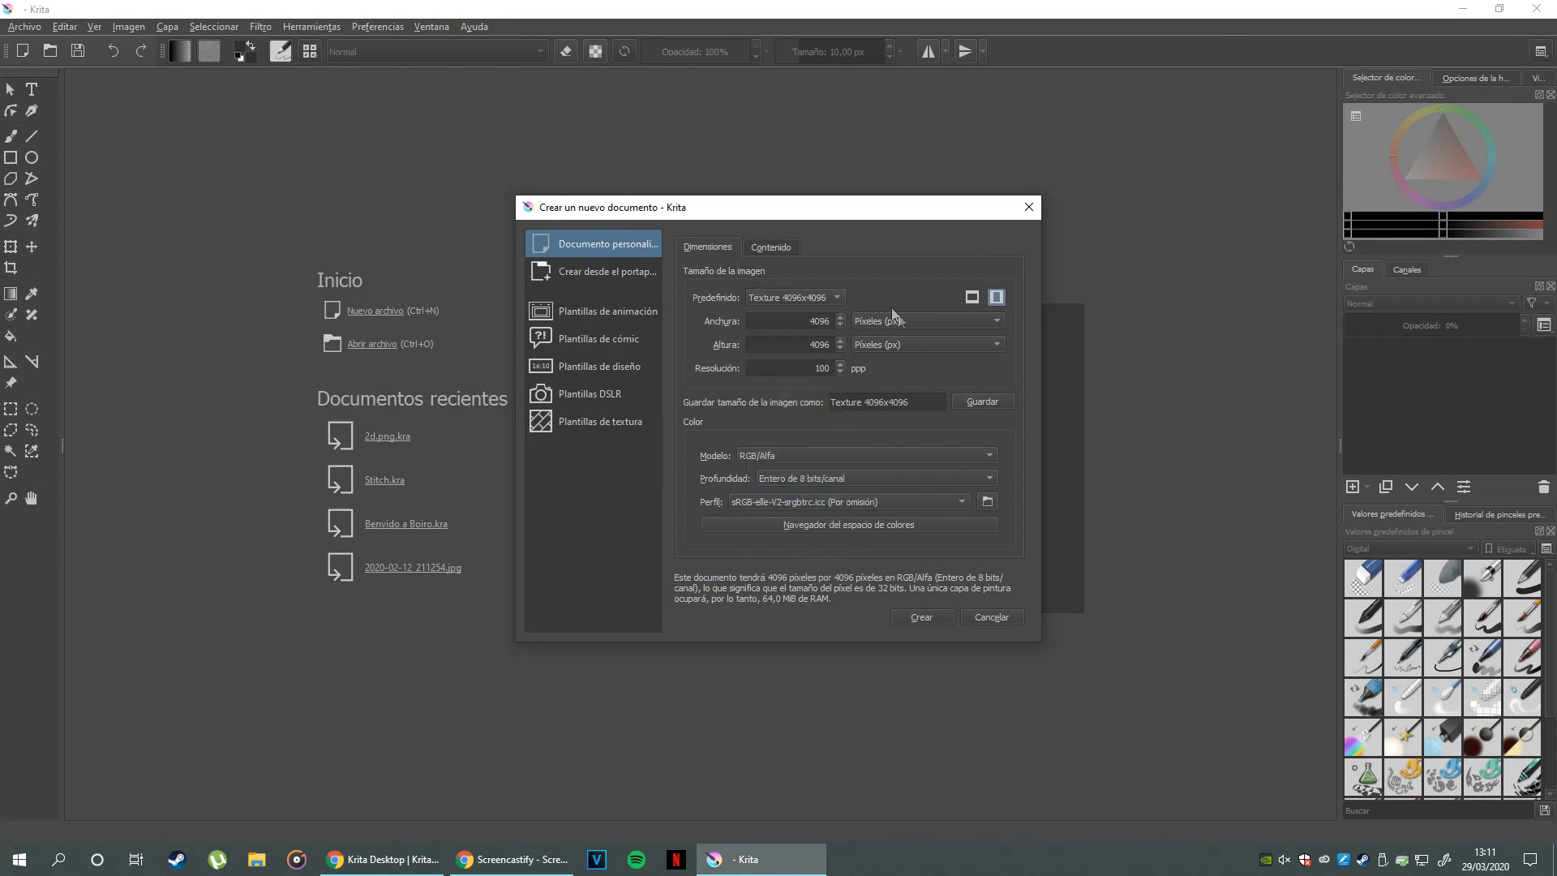
pyautogui.click(912, 321)
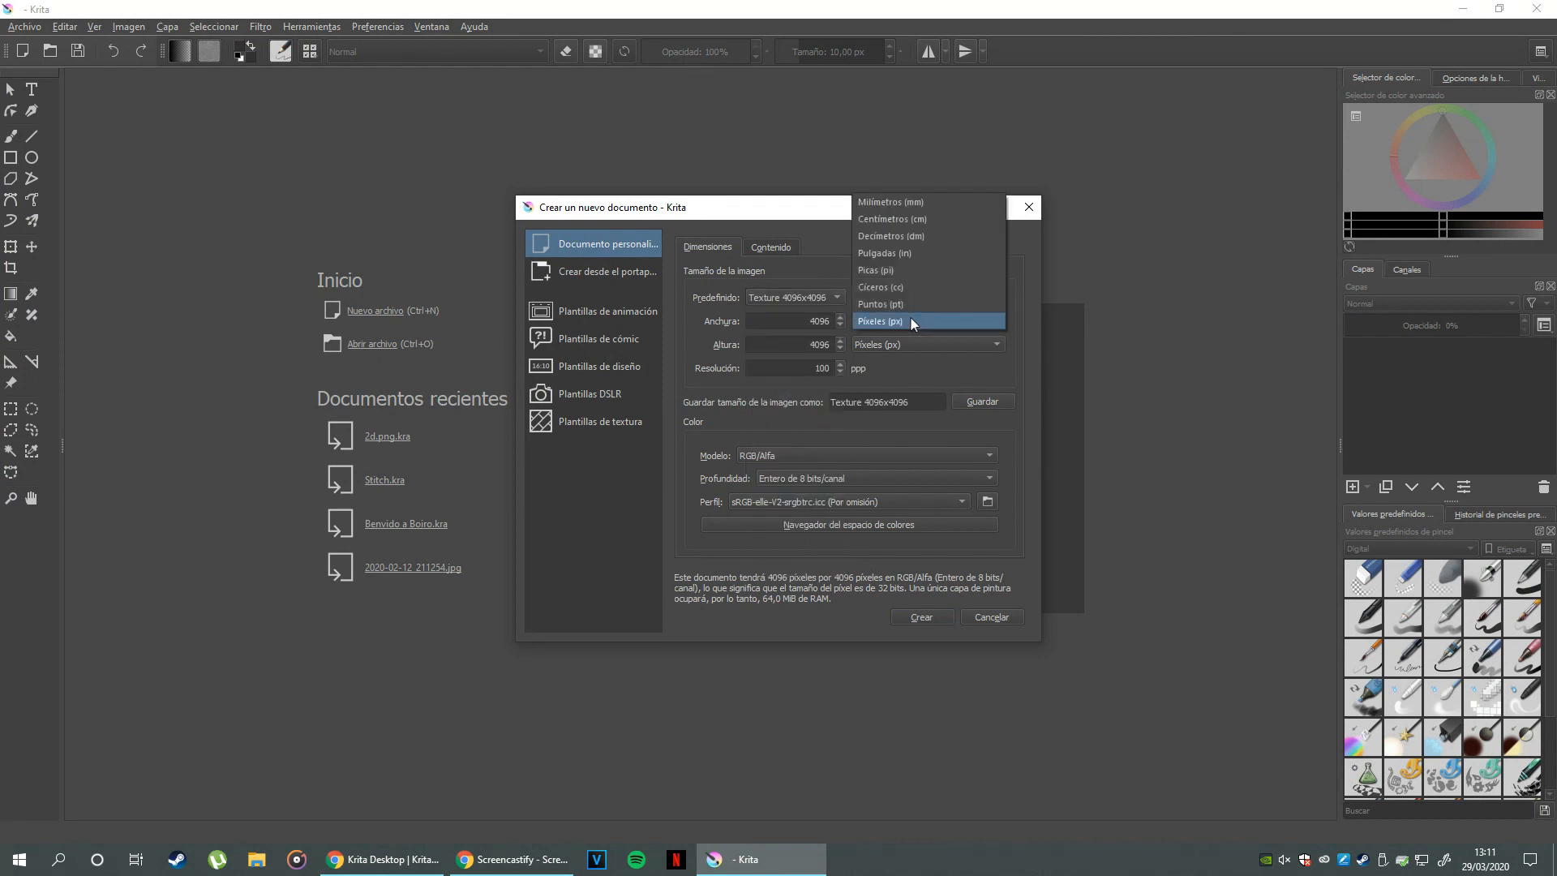
pyautogui.click(911, 322)
pyautogui.click(996, 299)
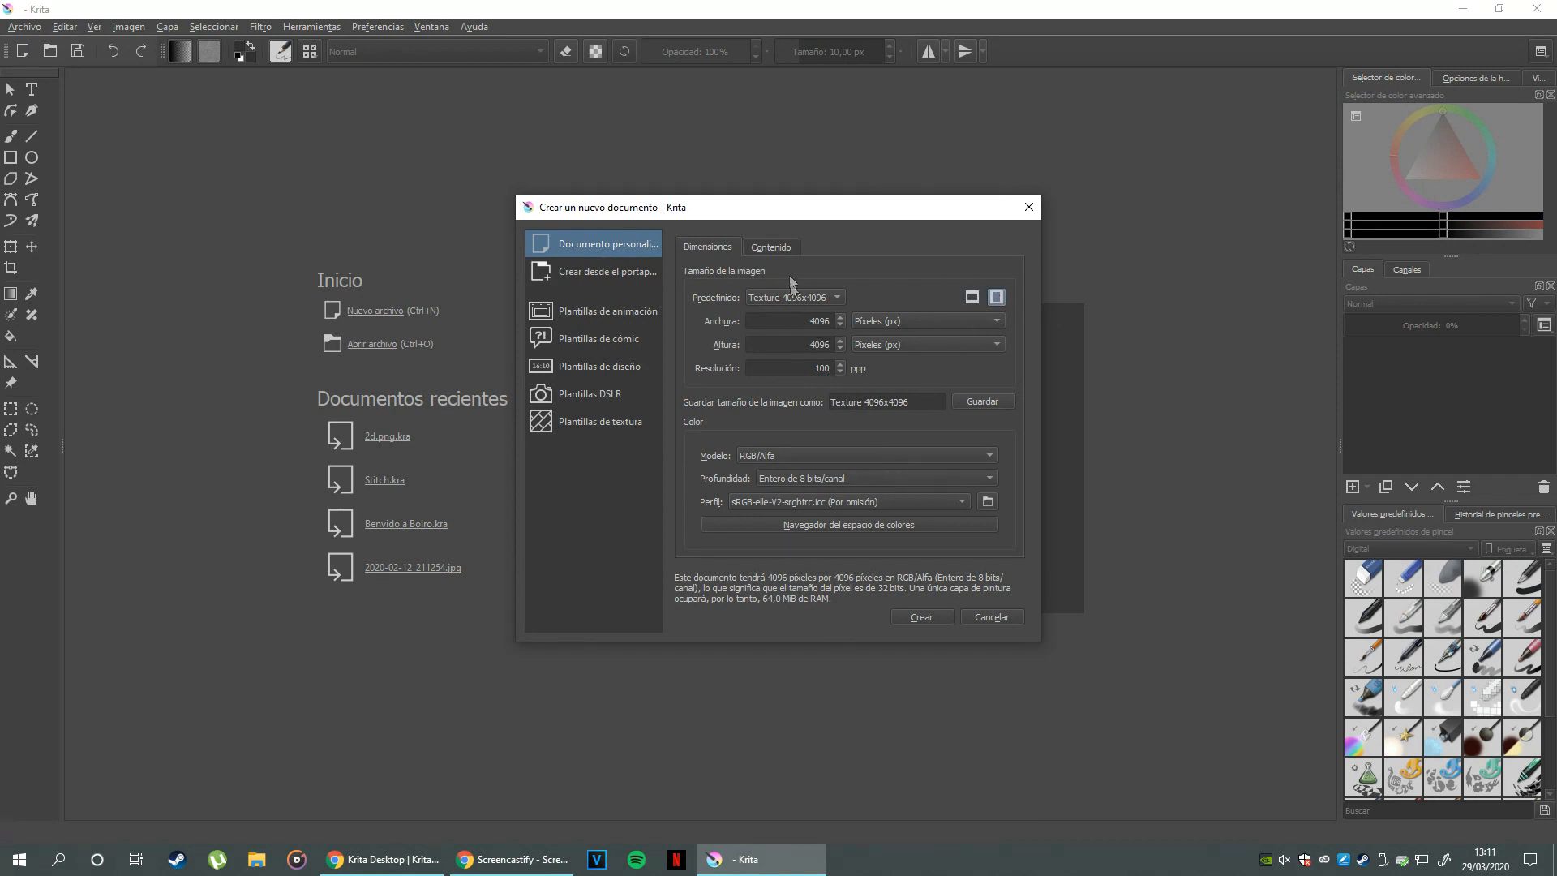
# - Set the new document's background colour to white in the content settings
pyautogui.click(771, 247)
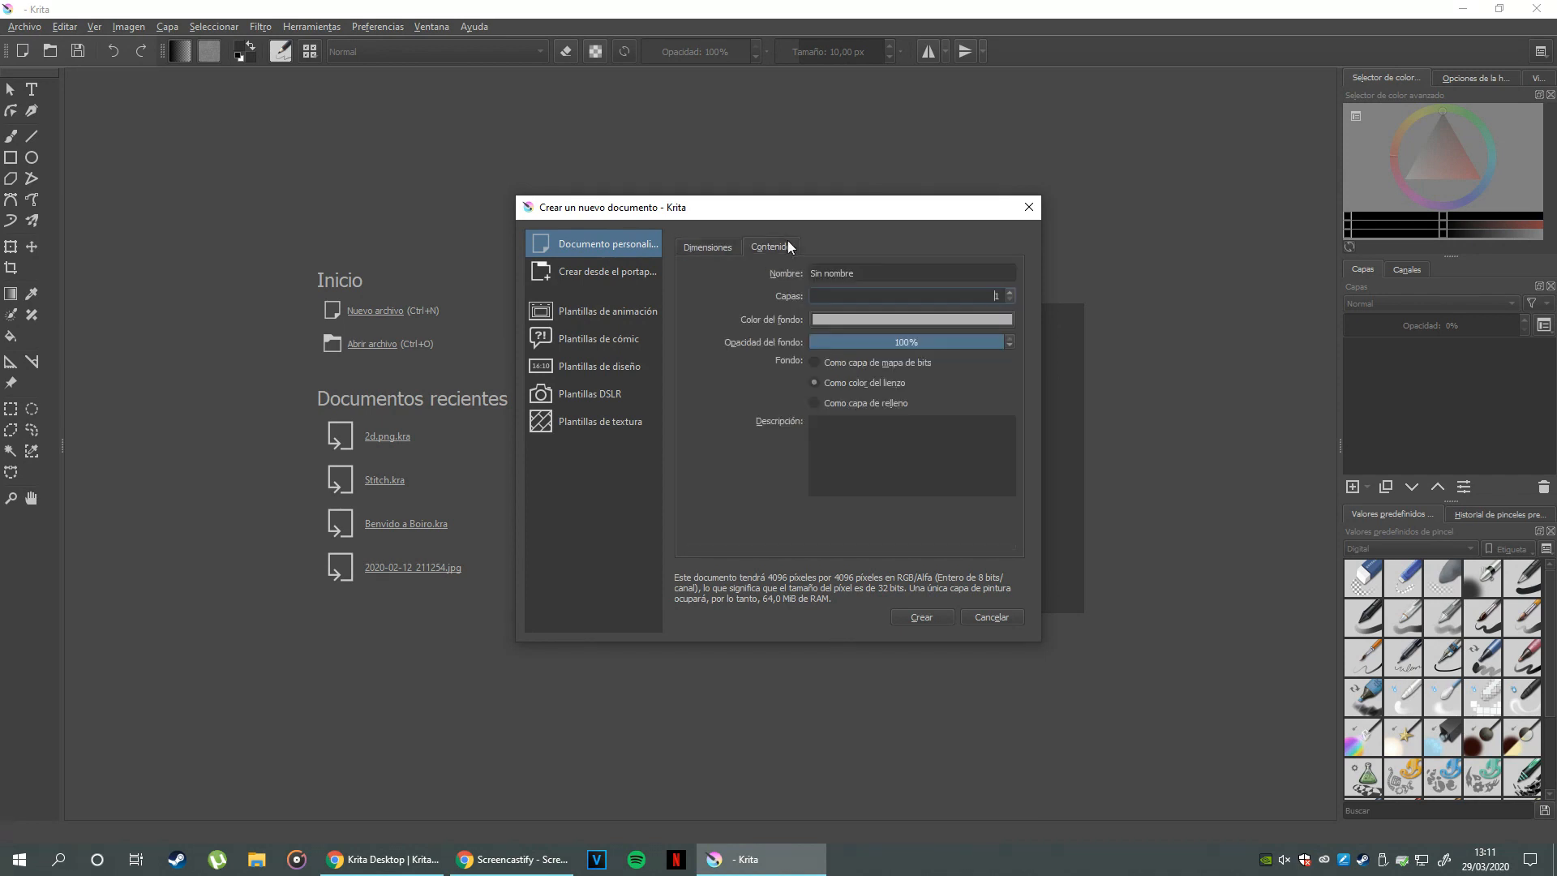
pyautogui.click(1009, 297)
pyautogui.click(964, 276)
pyautogui.click(944, 319)
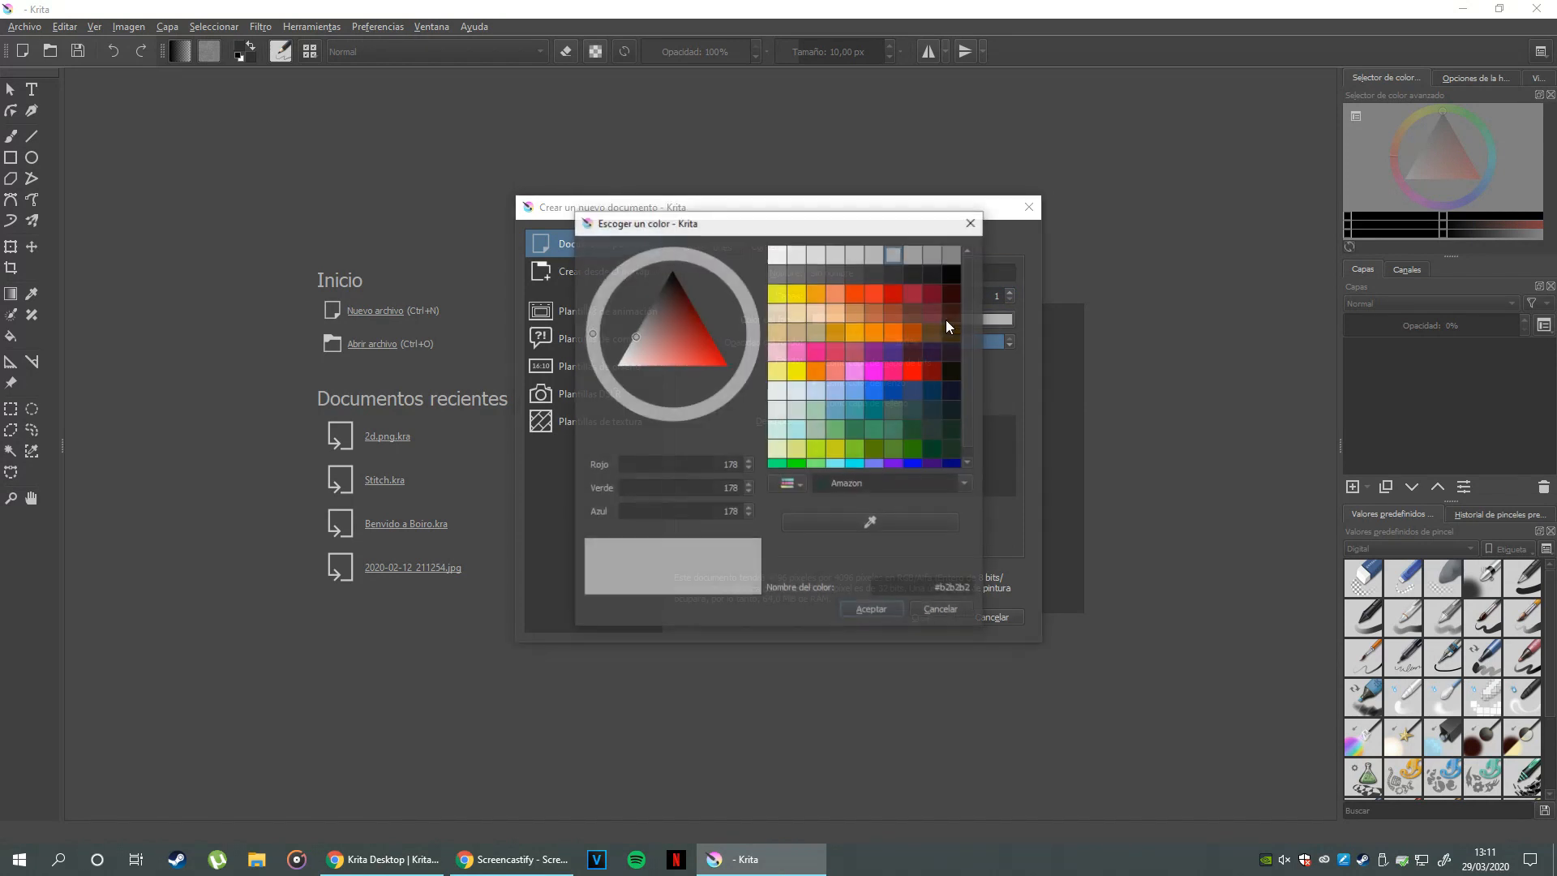
pyautogui.click(777, 254)
pyautogui.click(860, 607)
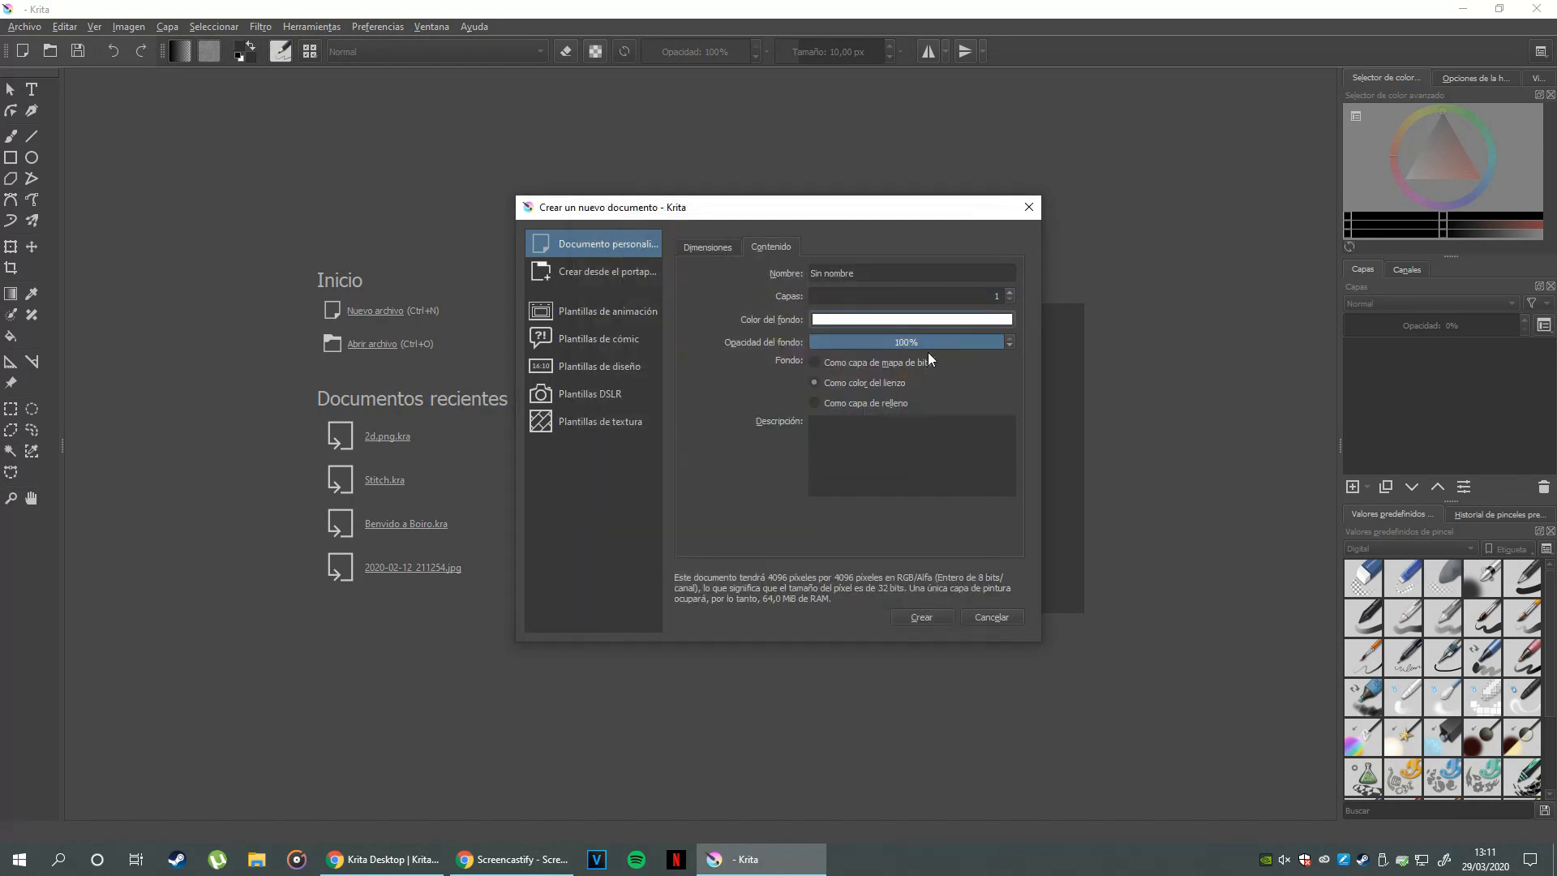
# - Set the new document's background colour to Grey 65% (#a6a6a6) and create the document
pyautogui.click(927, 319)
pyautogui.click(911, 255)
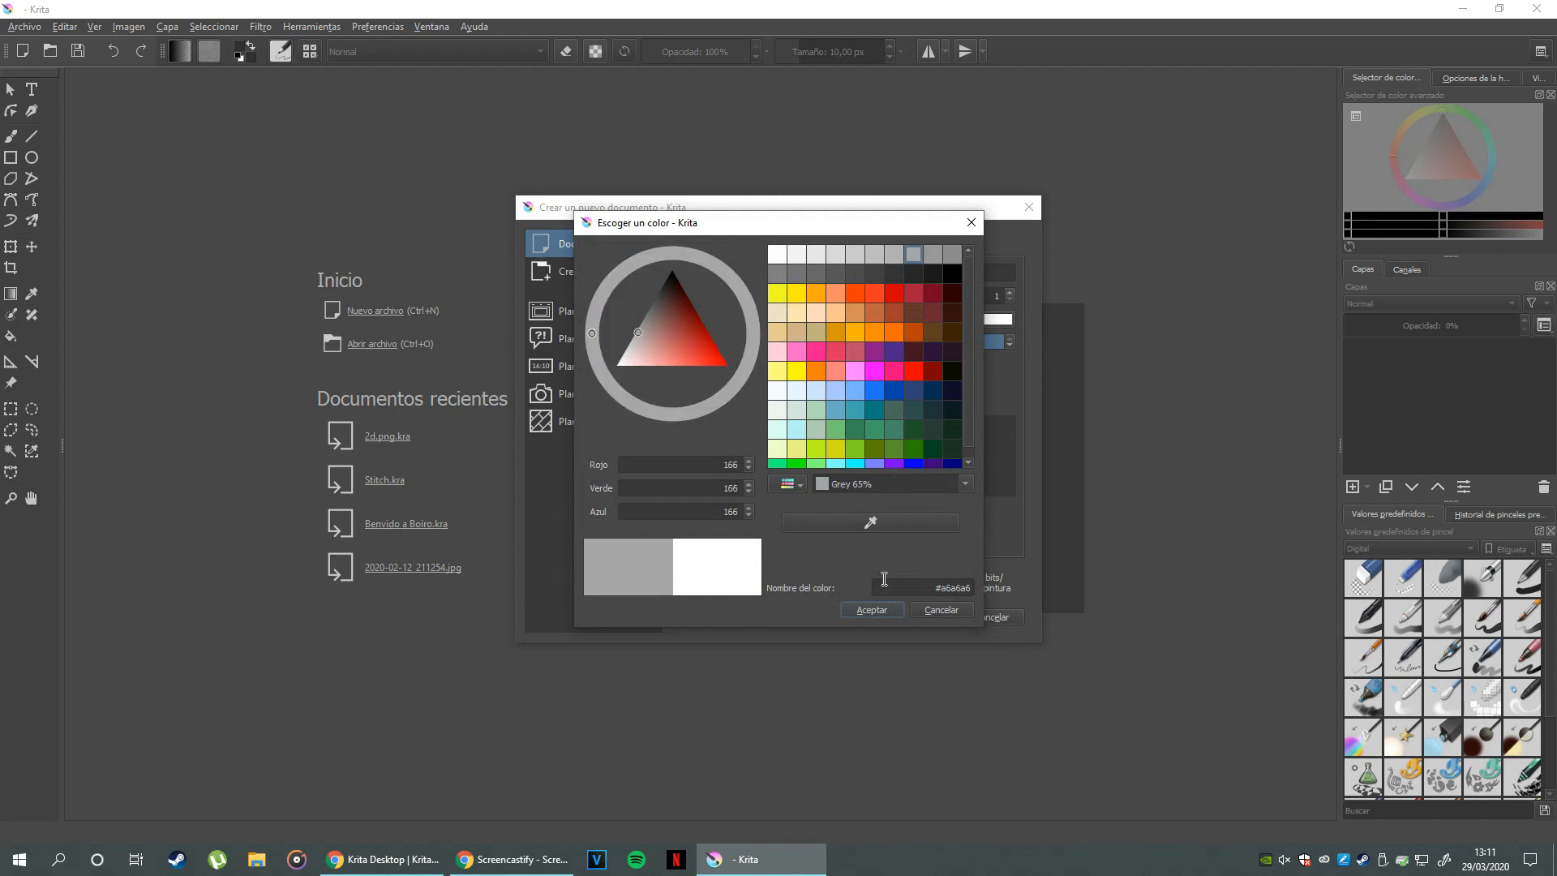
pyautogui.click(880, 613)
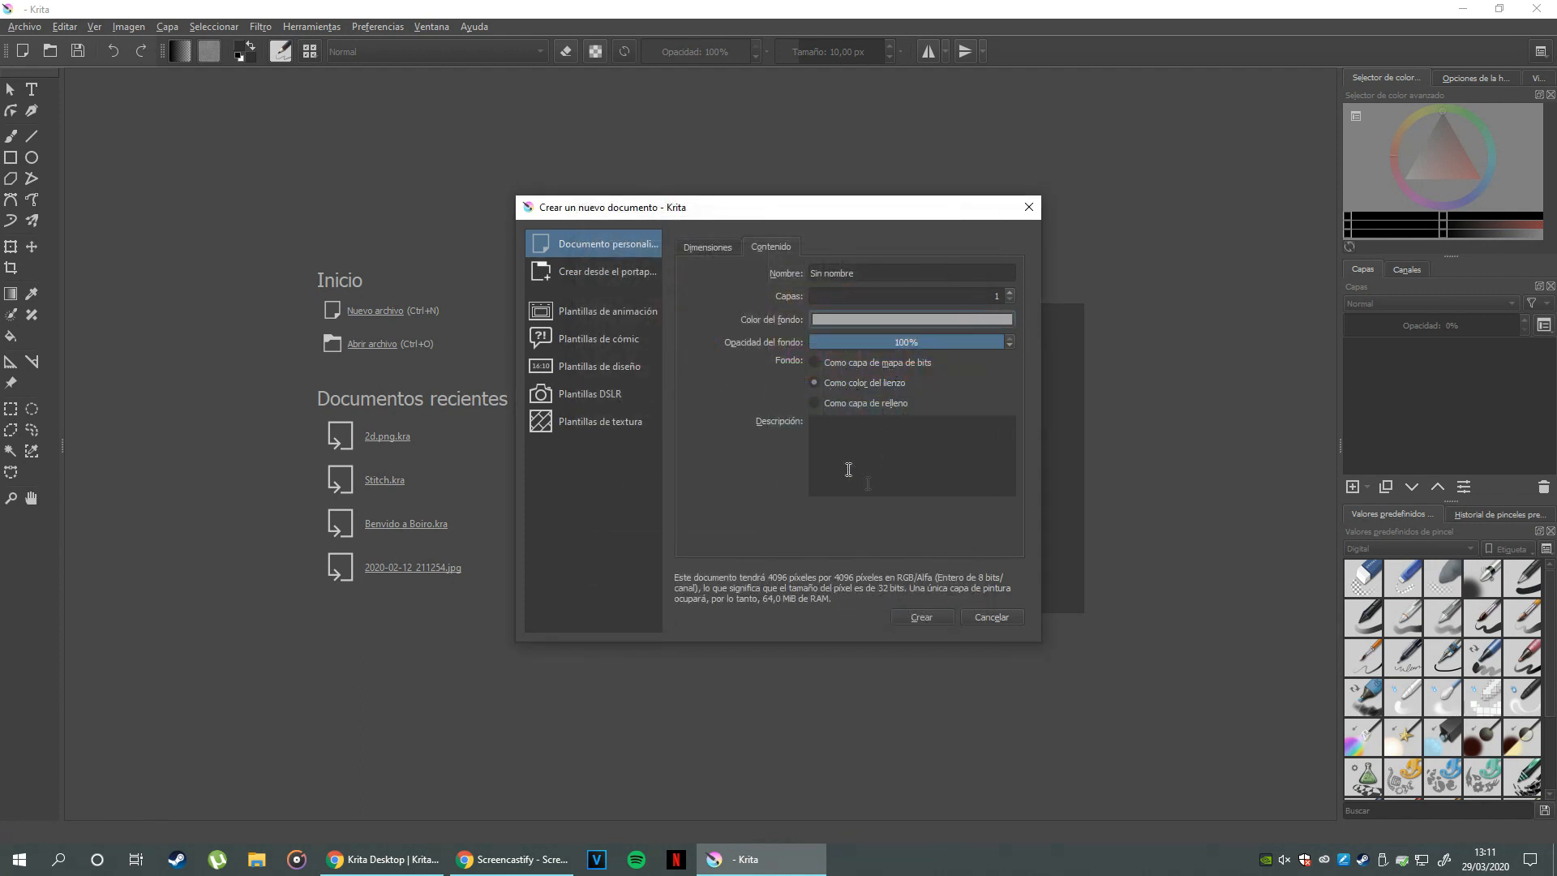
pyautogui.click(913, 617)
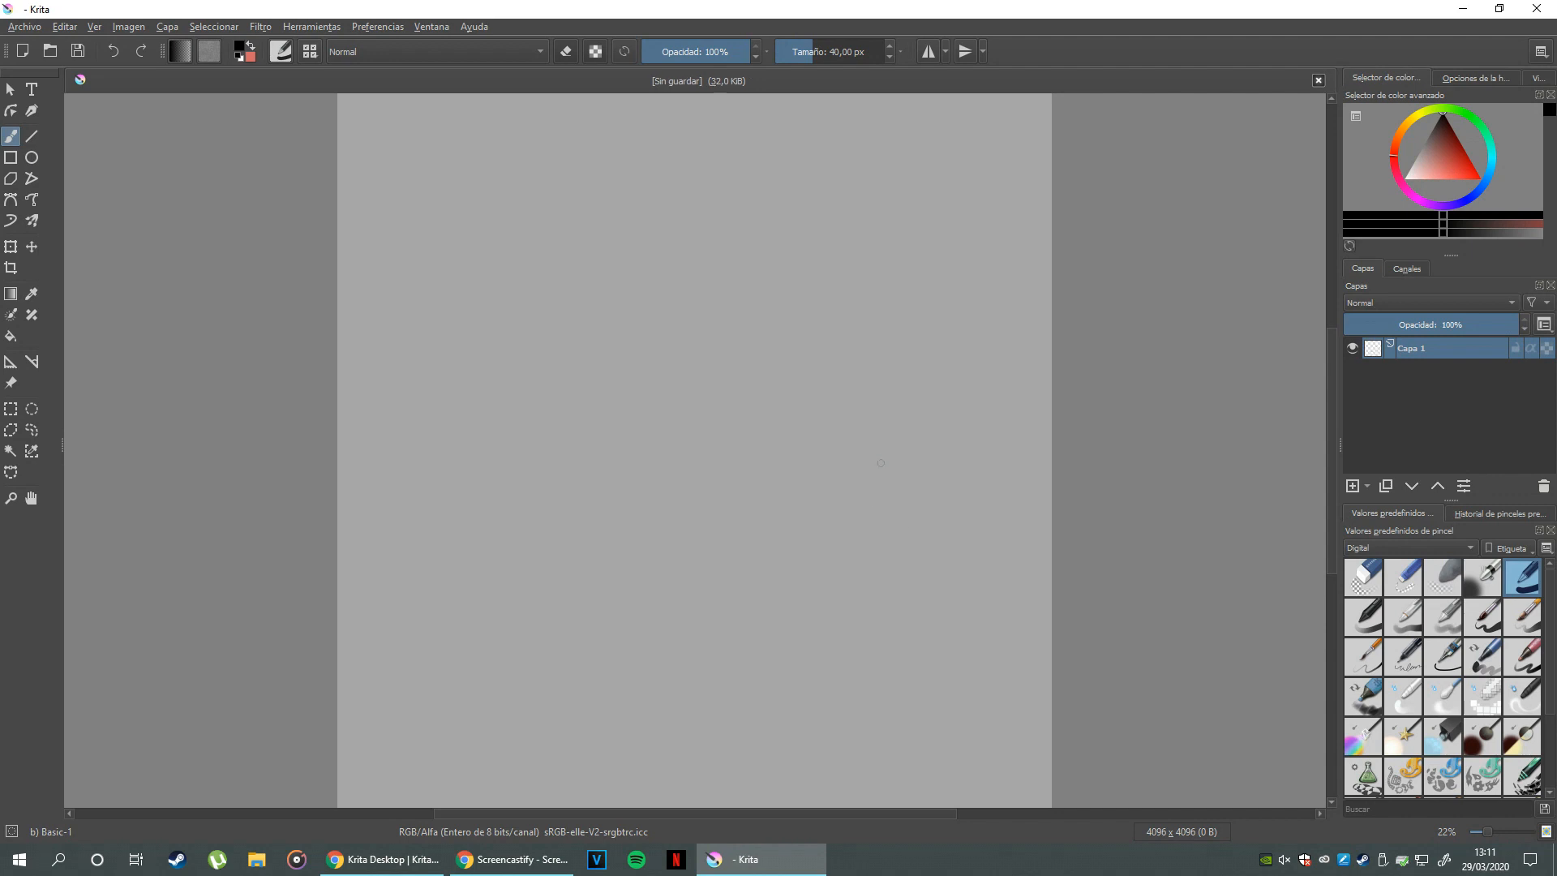
# - Try a short freehand stroke with the Basic-1 brush near the canvas centre and undo it
pyautogui.scroll(-1, 880, 462)
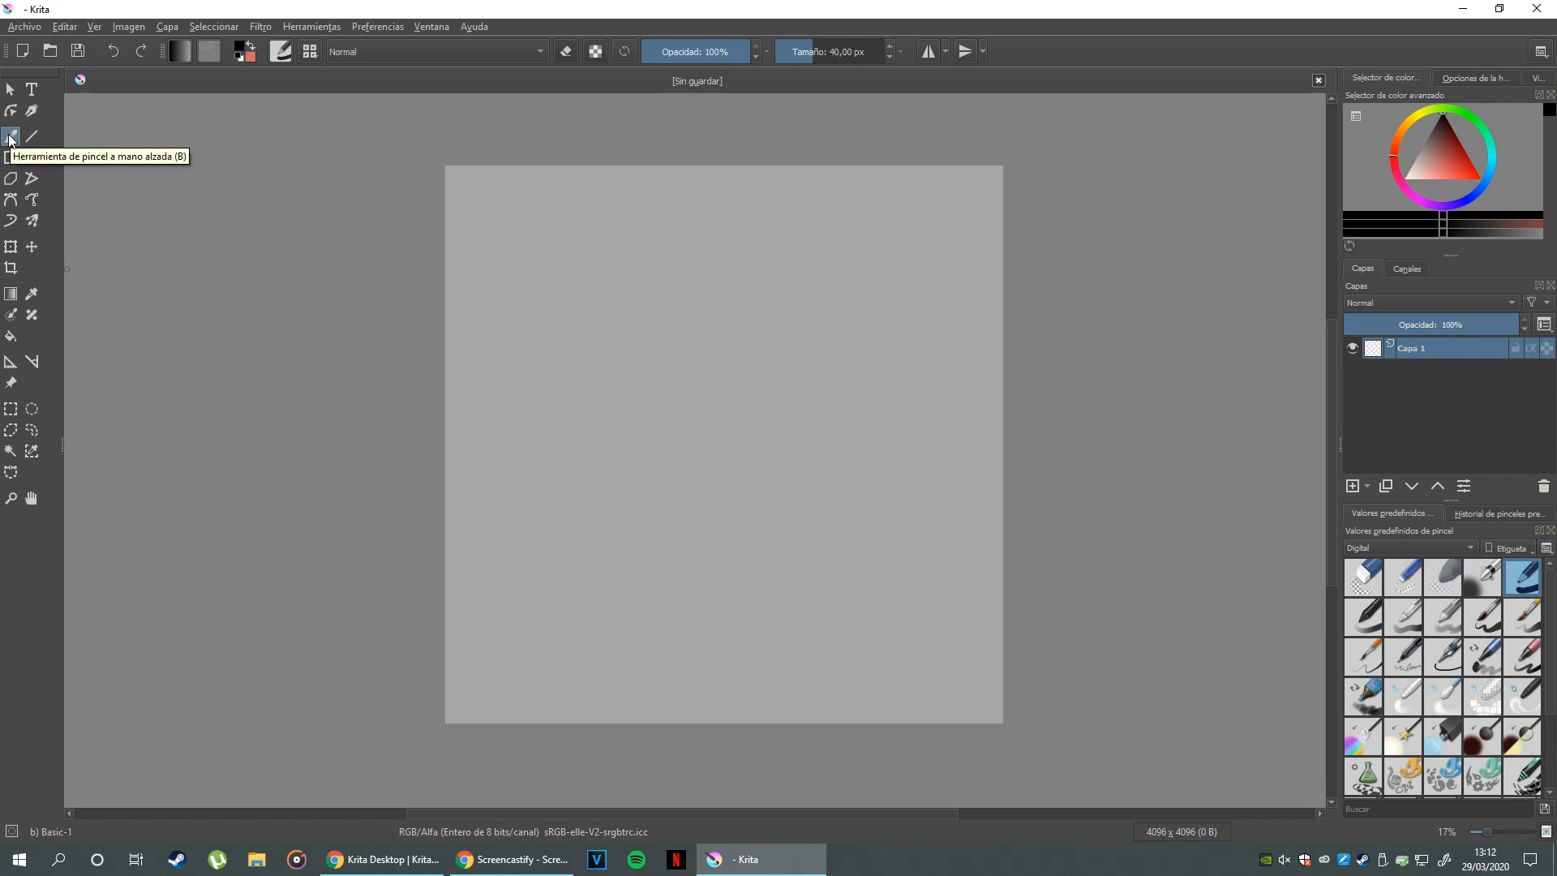
pyautogui.moveTo(726, 396)
pyautogui.mouseDown()
pyautogui.moveTo(713, 412)
pyautogui.moveTo(734, 381)
pyautogui.mouseUp()
pyautogui.hotkey('ctrl', 'z')
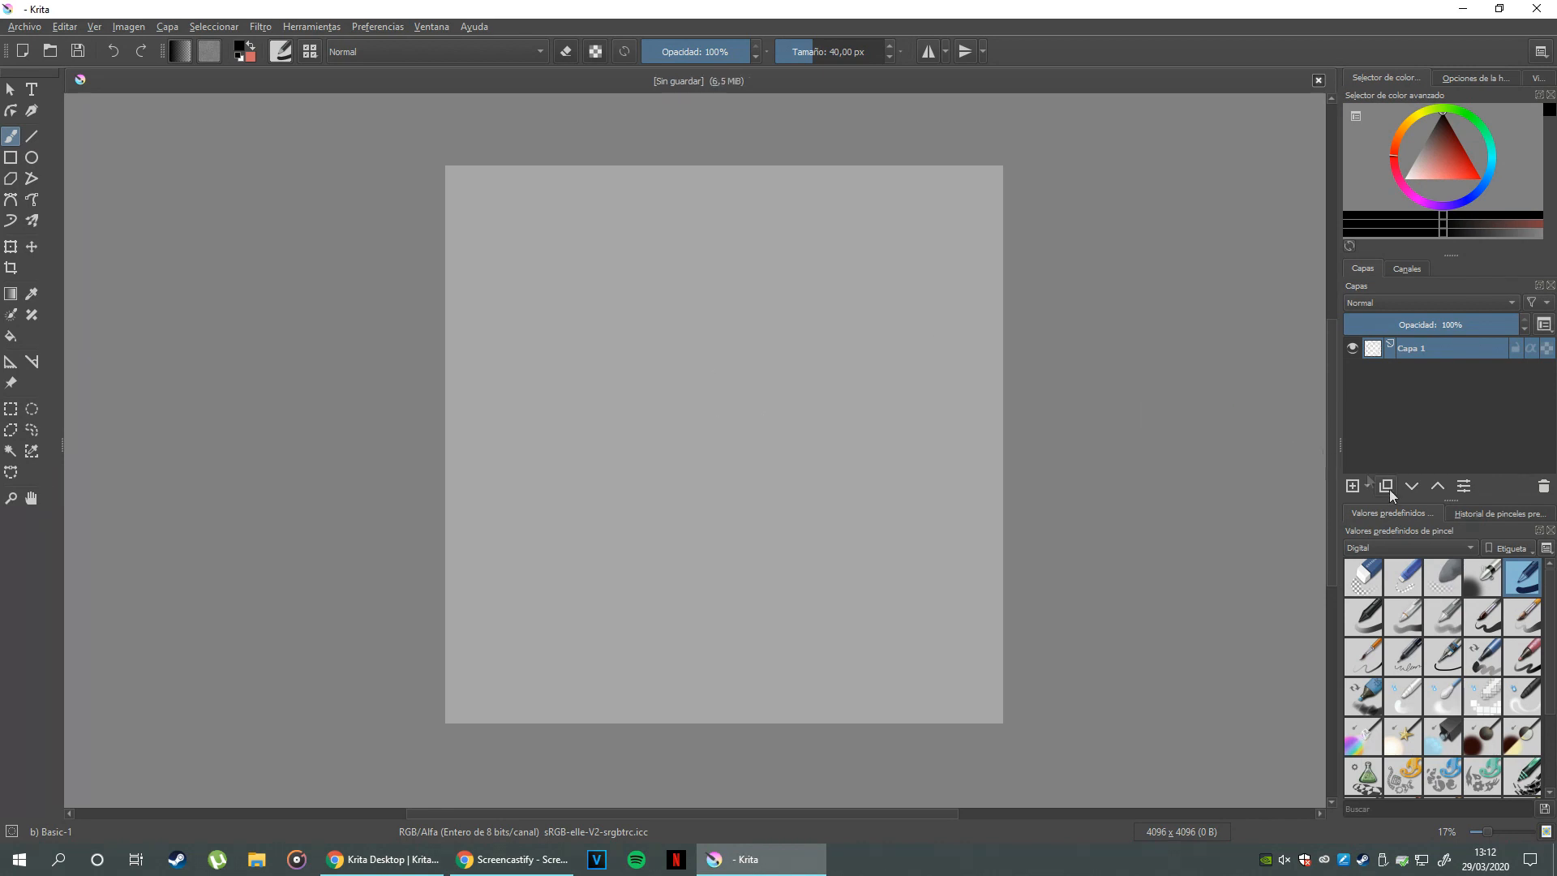
# - Try the Airbrush Soft preset in black and red on the canvas, undo the strokes and reset the colour to black
pyautogui.click(1482, 575)
pyautogui.moveTo(730, 406)
pyautogui.mouseDown()
pyautogui.moveTo(713, 381)
pyautogui.moveTo(681, 400)
pyautogui.moveTo(719, 416)
pyautogui.mouseUp()
pyautogui.hotkey('ctrl', 'z')
pyautogui.press('x')
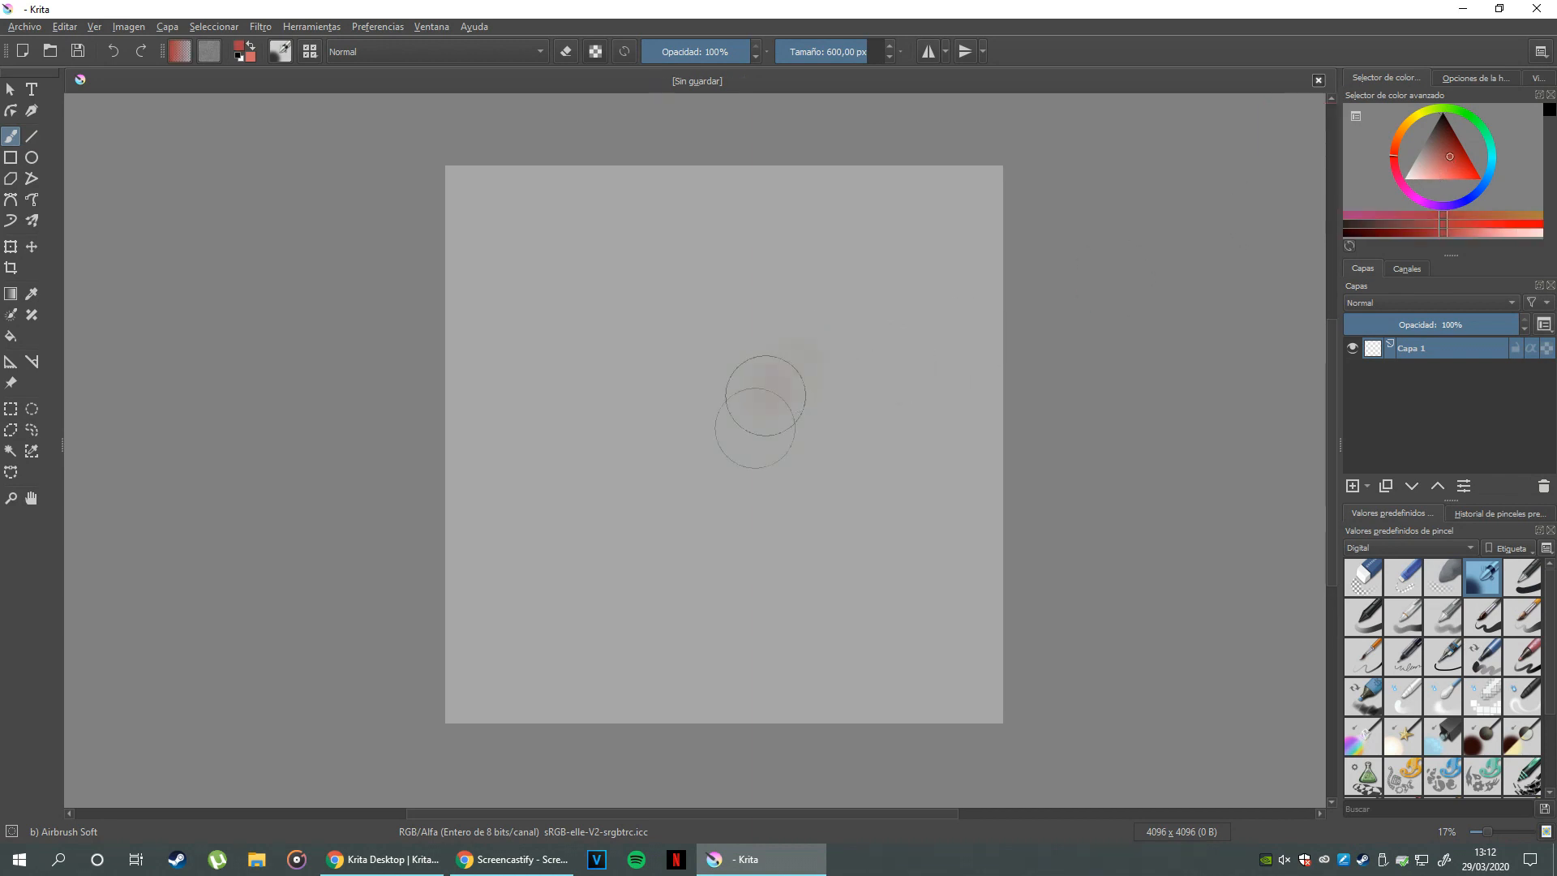
pyautogui.moveTo(758, 402); pyautogui.dragTo(767, 462)
pyautogui.hotkey('ctrl', 'z')
pyautogui.click(1452, 134)
pyautogui.moveTo(1452, 134); pyautogui.dragTo(1442, 112)
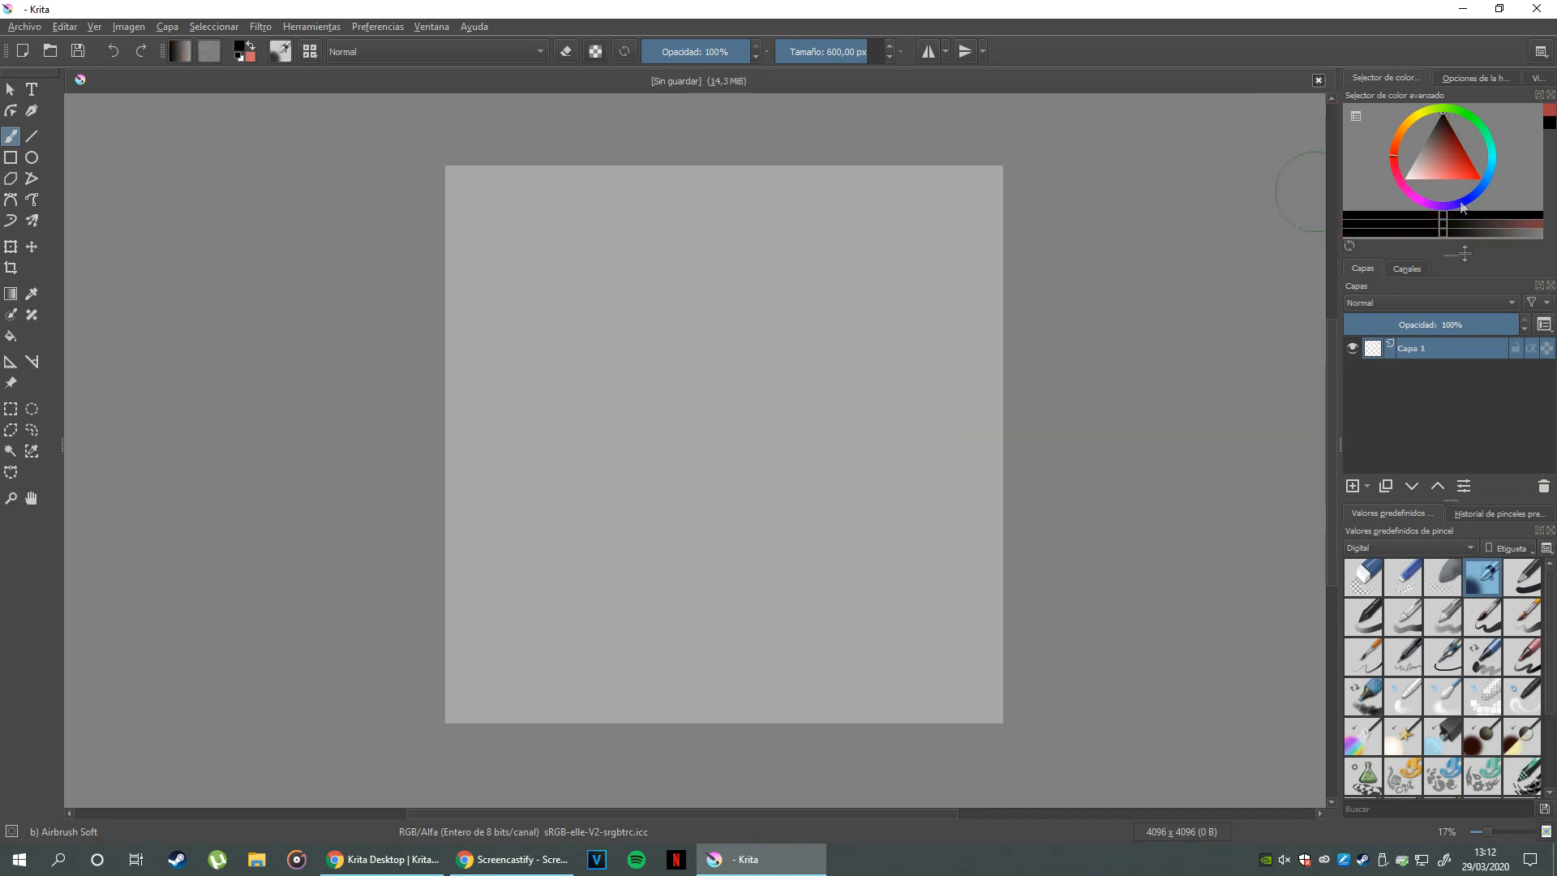
# - Try the Marker Chisel Smooth preset, including about 47 px brush size and a red colour, undoing each stroke
pyautogui.click(1482, 656)
pyautogui.moveTo(670, 422)
pyautogui.mouseDown()
pyautogui.moveTo(644, 440)
pyautogui.moveTo(688, 416)
pyautogui.moveTo(717, 346)
pyautogui.moveTo(698, 376)
pyautogui.moveTo(811, 361)
pyautogui.mouseUp()
pyautogui.hotkey('ctrl', 'z')
pyautogui.click(825, 46)
pyautogui.hotkey('ctrl', 'z')
pyautogui.click(814, 50)
pyautogui.hotkey('ctrl', 'z')
pyautogui.click(1465, 166)
pyautogui.moveTo(648, 431); pyautogui.dragTo(697, 398)
pyautogui.hotkey('ctrl', 'z')
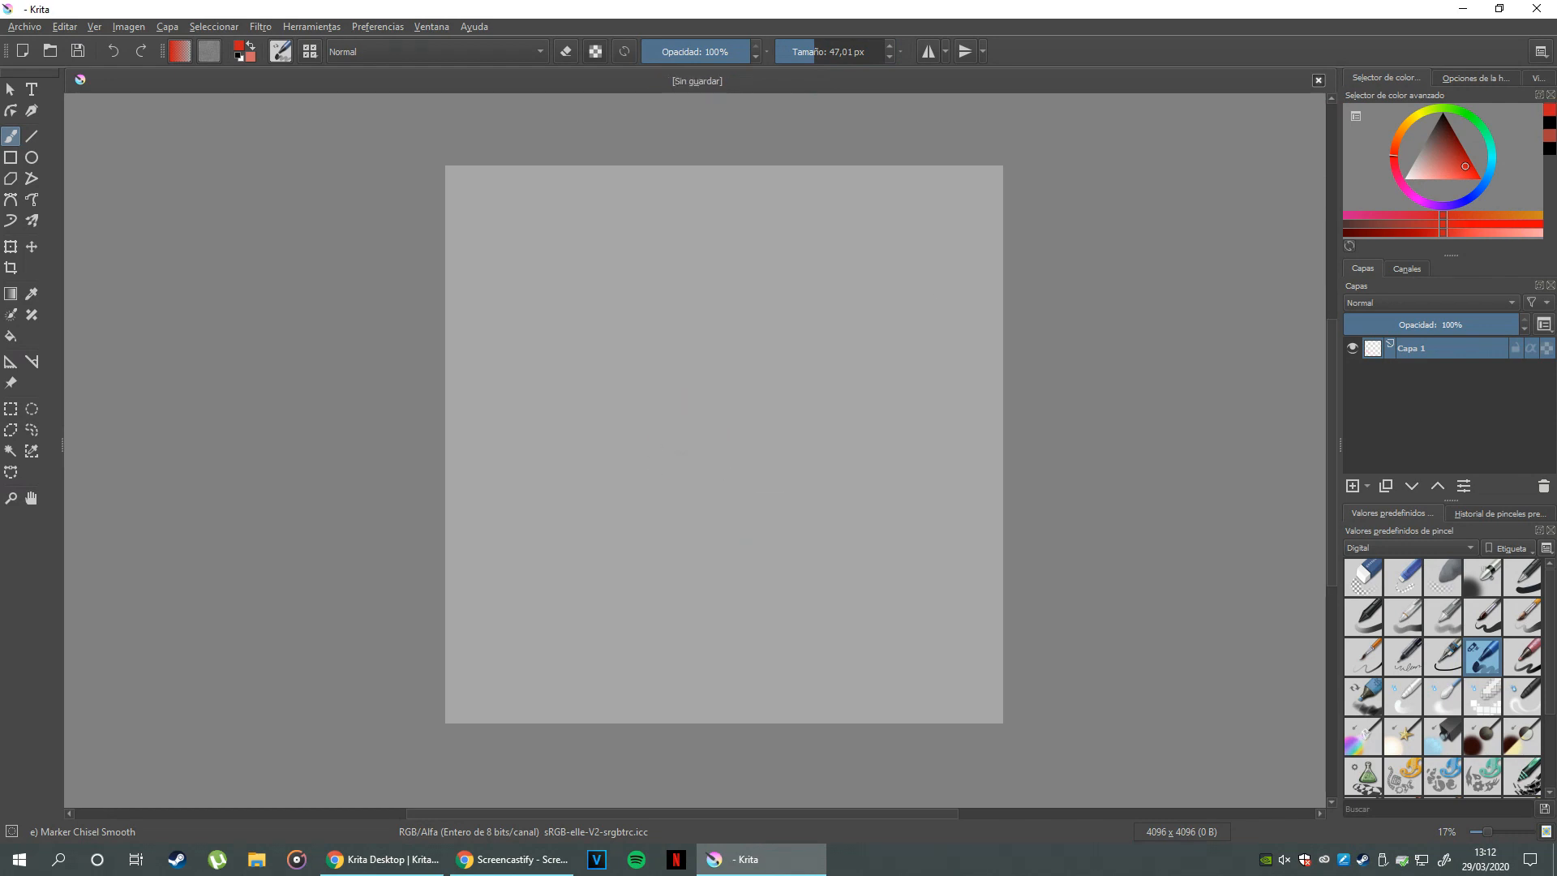
# - Try a diagonal red stroke with the Basic-2 Opacity preset and undo it
pyautogui.click(1364, 621)
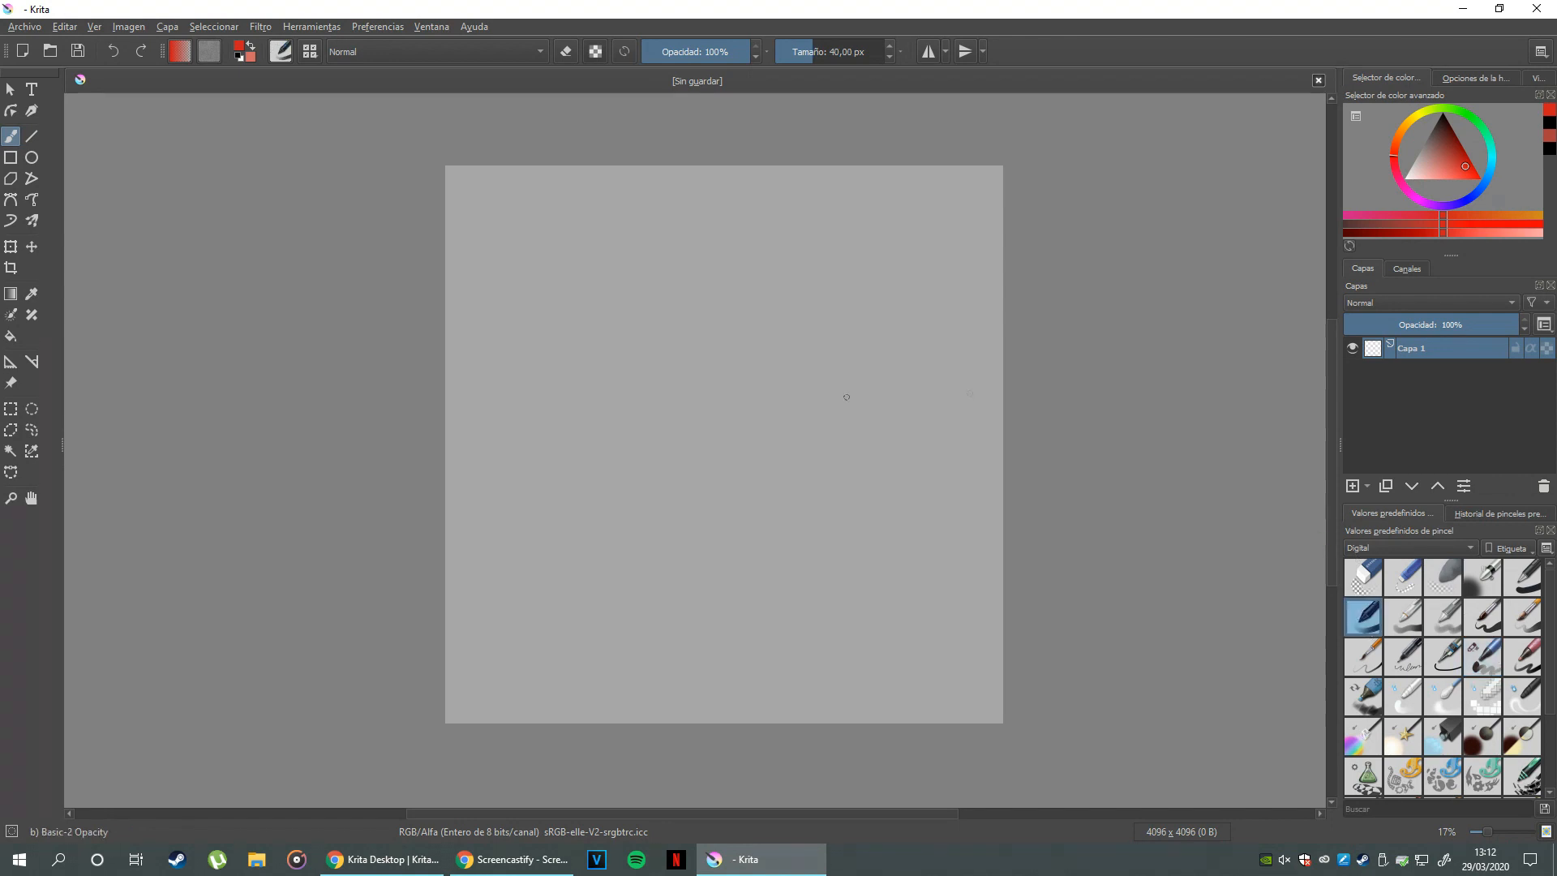
pyautogui.moveTo(691, 413); pyautogui.dragTo(771, 321)
pyautogui.hotkey('ctrl', 'z')
# - Set the colour to black and draw several freehand strokes near the canvas centre with the Basic-5 Size brush
pyautogui.click(1452, 142)
pyautogui.click(1460, 232)
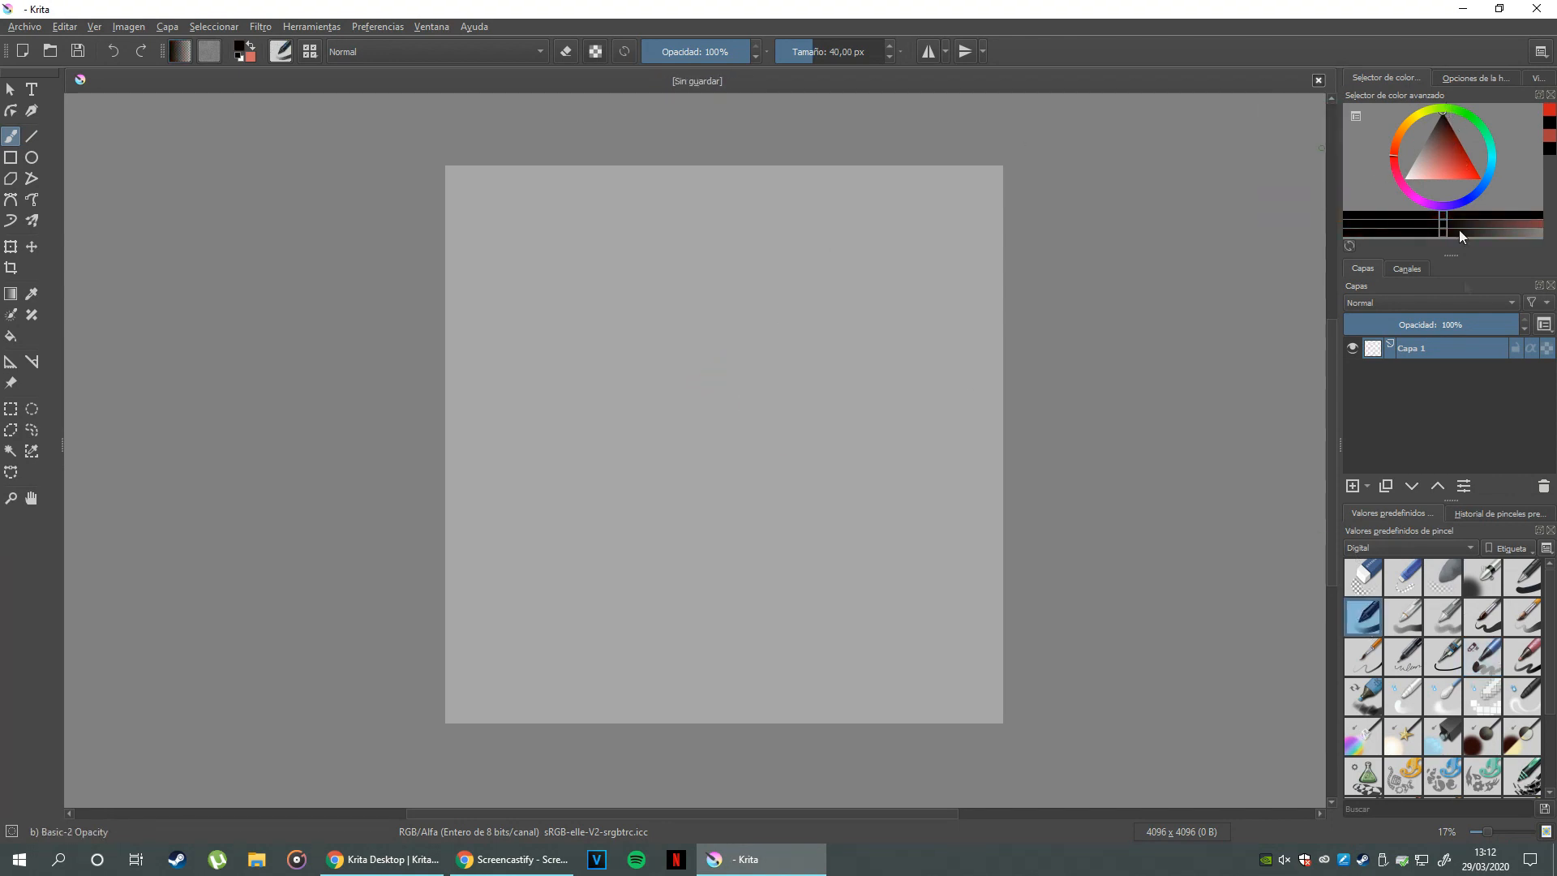
pyautogui.click(1492, 609)
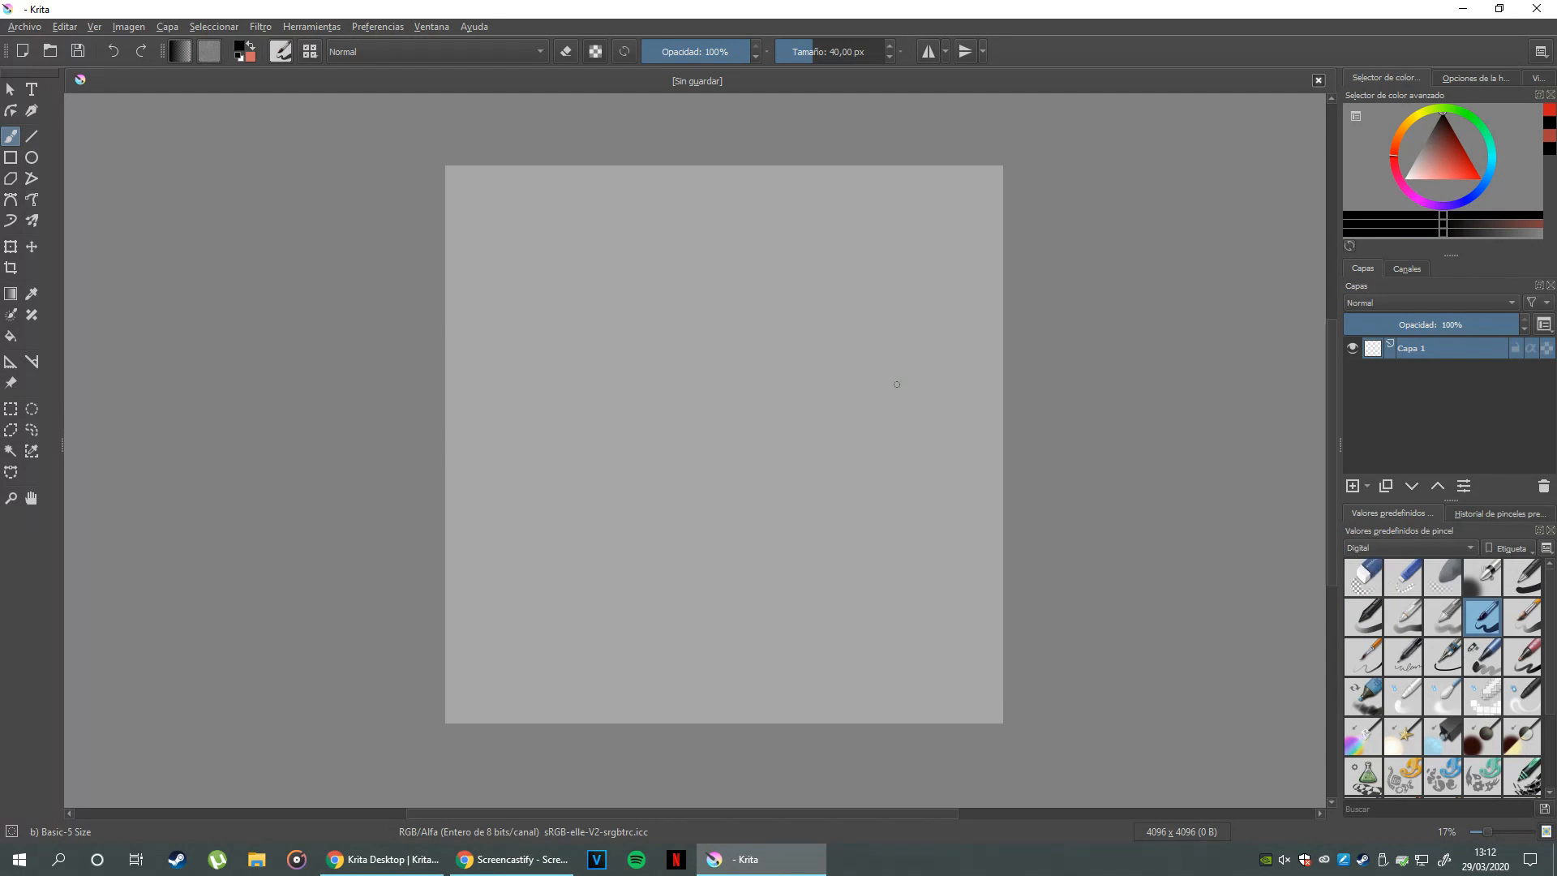
pyautogui.moveTo(639, 336); pyautogui.dragTo(650, 413)
pyautogui.moveTo(710, 331); pyautogui.dragTo(663, 443)
pyautogui.moveTo(663, 353); pyautogui.dragTo(744, 418)
pyautogui.moveTo(752, 332)
pyautogui.mouseDown()
pyautogui.moveTo(673, 466)
pyautogui.moveTo(768, 487)
pyautogui.mouseUp()
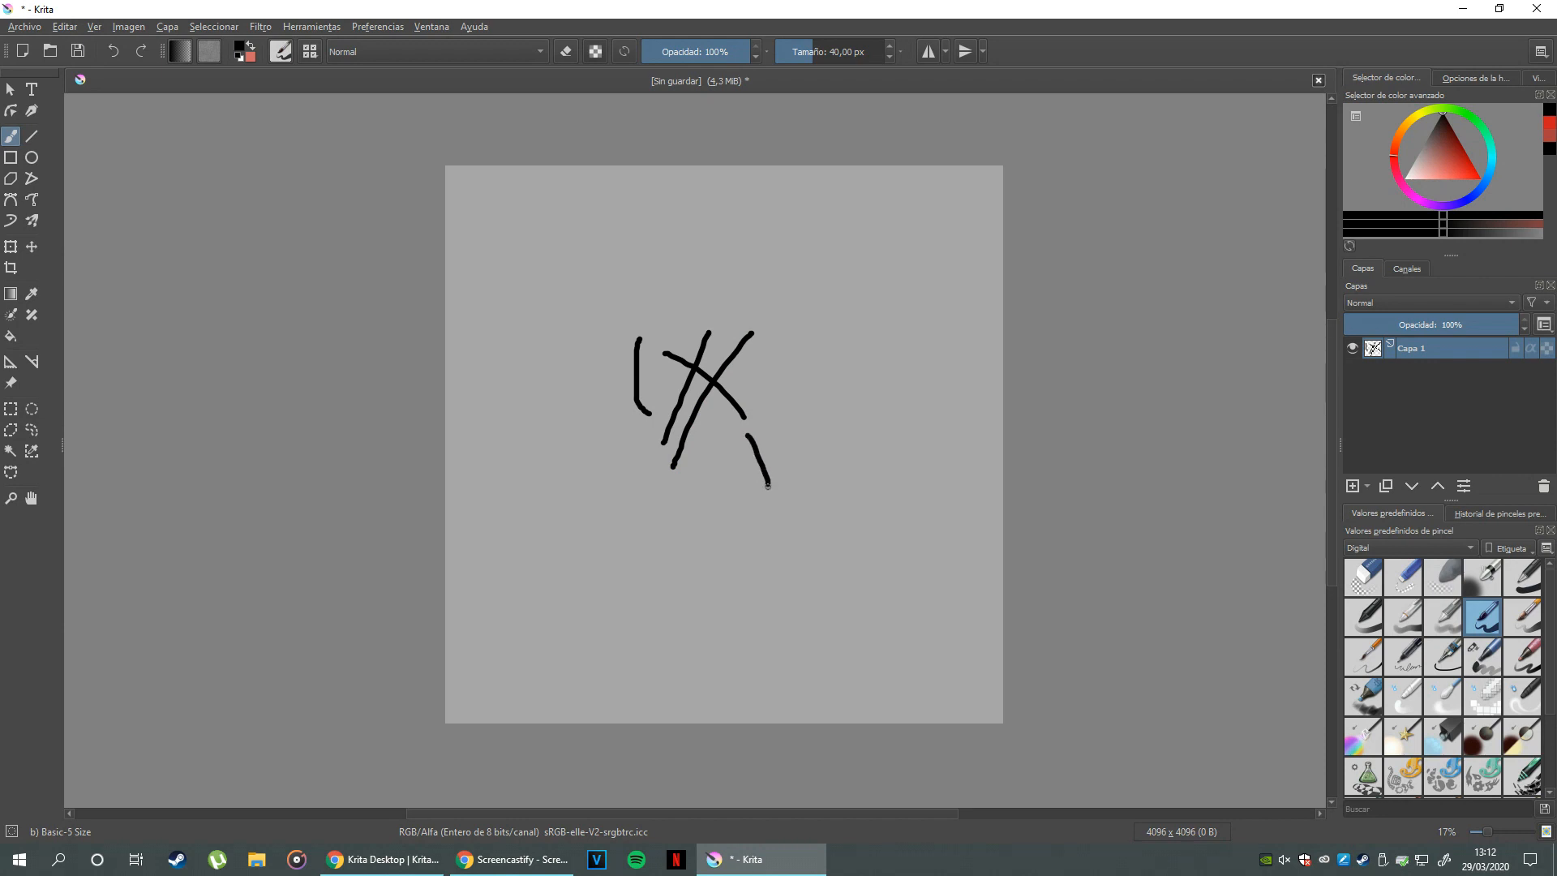
# - Draw a few more trial strokes to the right of the crossed strokes and undo them
pyautogui.moveTo(801, 416)
pyautogui.mouseDown()
pyautogui.moveTo(839, 438)
pyautogui.moveTo(852, 489)
pyautogui.mouseUp()
pyautogui.hotkey('ctrl', 'z')
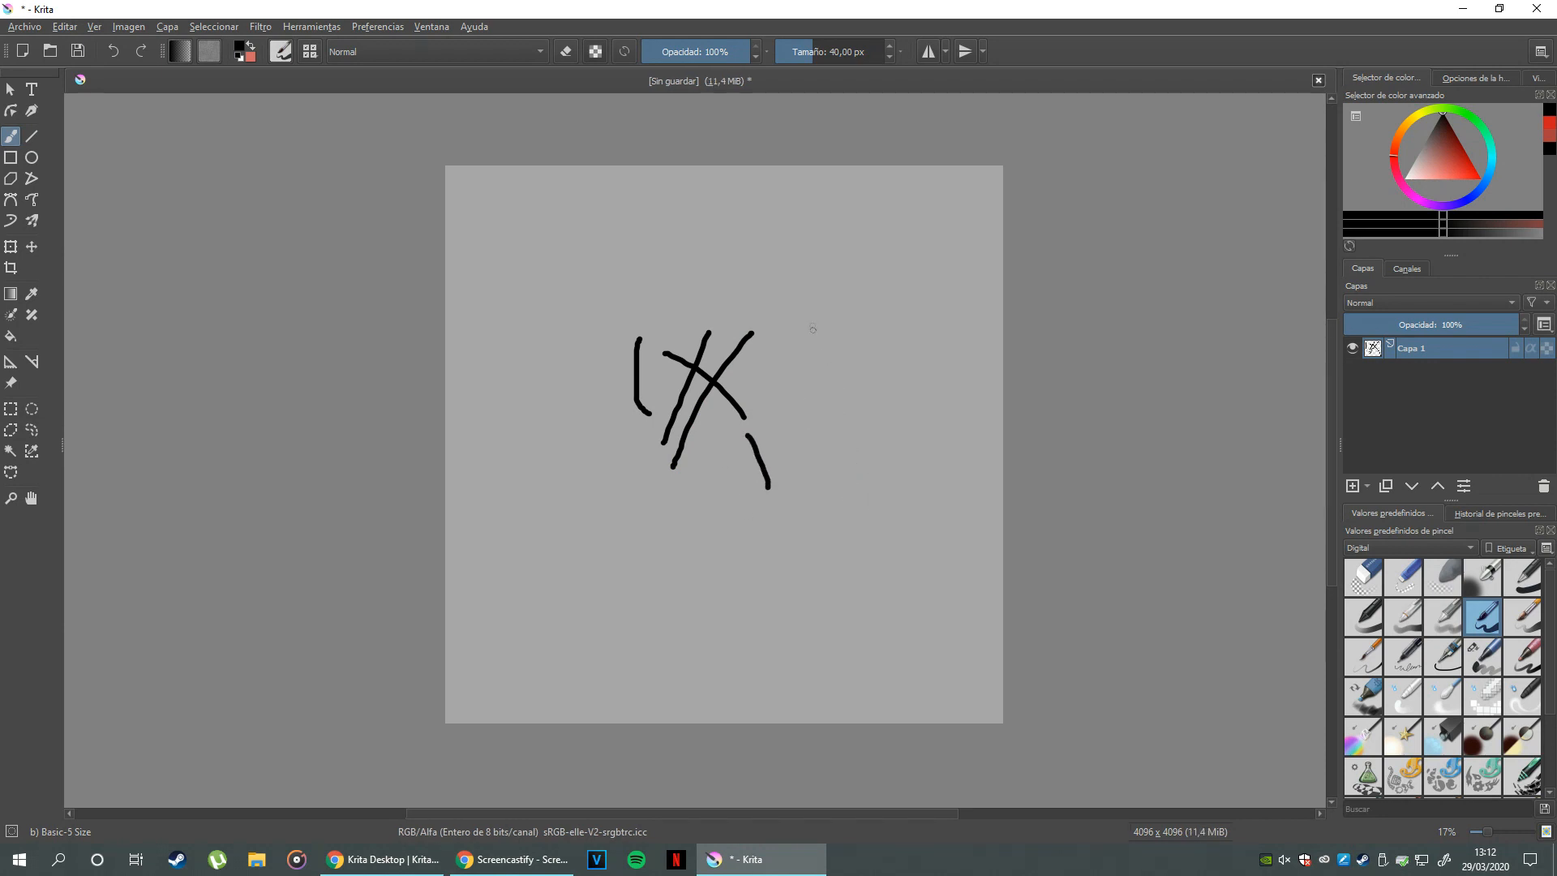
pyautogui.moveTo(832, 352); pyautogui.dragTo(817, 488)
pyautogui.moveTo(820, 561)
pyautogui.mouseDown()
pyautogui.moveTo(865, 586)
pyautogui.moveTo(902, 585)
pyautogui.moveTo(803, 530)
pyautogui.moveTo(853, 527)
pyautogui.mouseUp()
pyautogui.hotkey('ctrl', 'z')
pyautogui.hotkey('ctrl', 'z')
# - Add a trial stroke in the lower right of the canvas and undo all the freehand strokes
pyautogui.moveTo(829, 584)
pyautogui.mouseDown()
pyautogui.moveTo(863, 629)
pyautogui.moveTo(888, 543)
pyautogui.moveTo(945, 568)
pyautogui.mouseUp()
pyautogui.hotkey('ctrl', 'z')
pyautogui.hotkey('ctrl', 'z')
pyautogui.hotkey('ctrl', 'z')
pyautogui.hotkey('ctrl', 'z')
pyautogui.hotkey('ctrl', 'z')
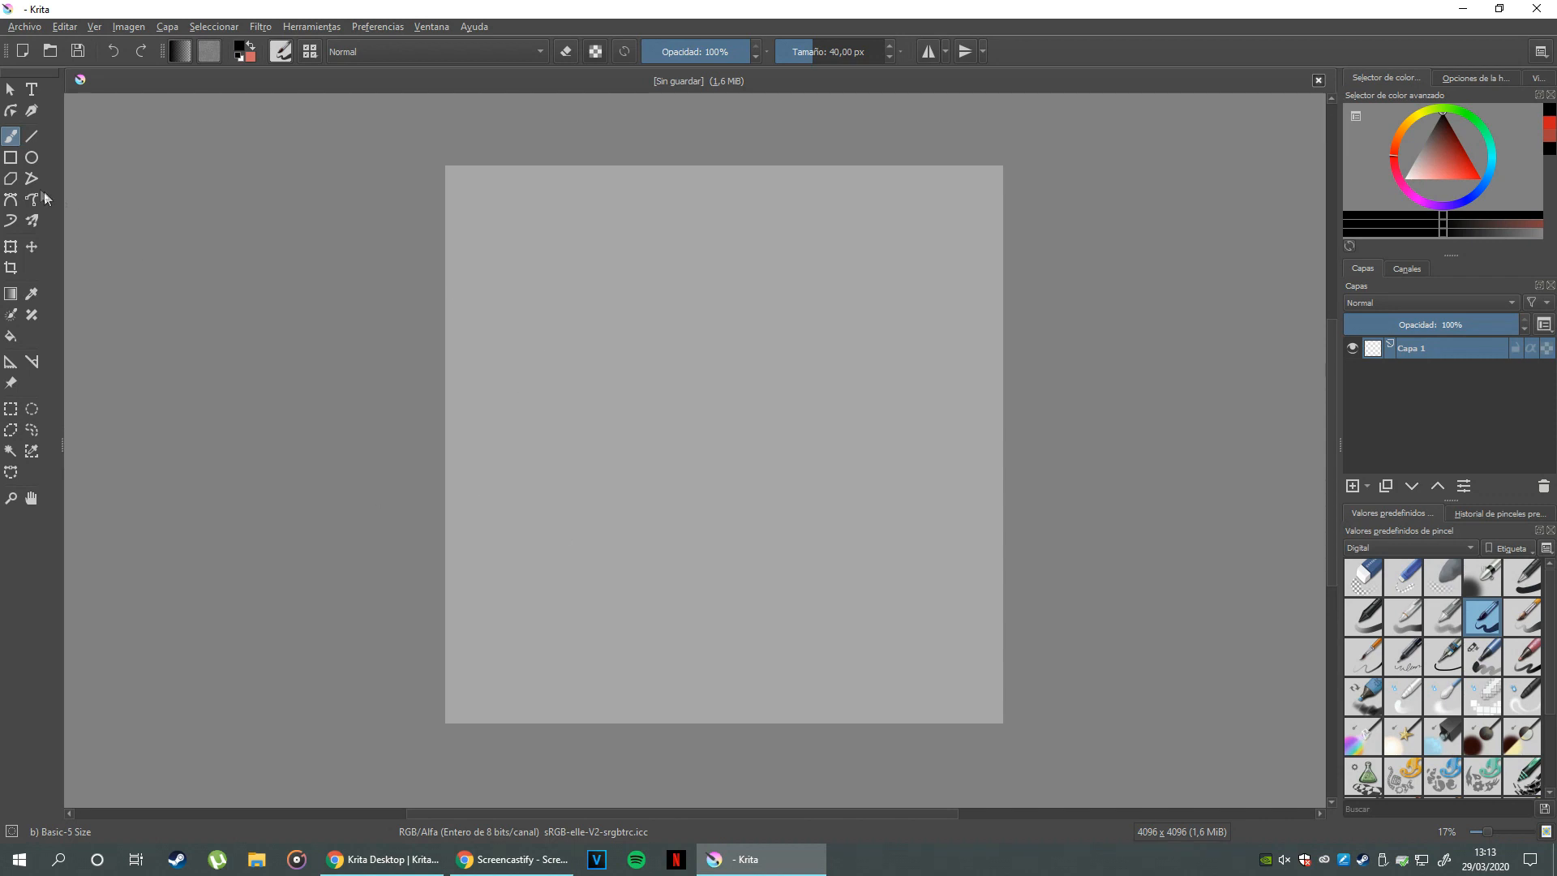
# - Draw straight diagonal lines near the canvas centre with the Line tool and undo the extra ones
pyautogui.click(33, 137)
pyautogui.moveTo(615, 406)
pyautogui.mouseDown()
pyautogui.moveTo(736, 324)
pyautogui.moveTo(741, 467)
pyautogui.mouseUp()
pyautogui.hotkey('ctrl', 'z')
pyautogui.hotkey('ctrl', 'z')
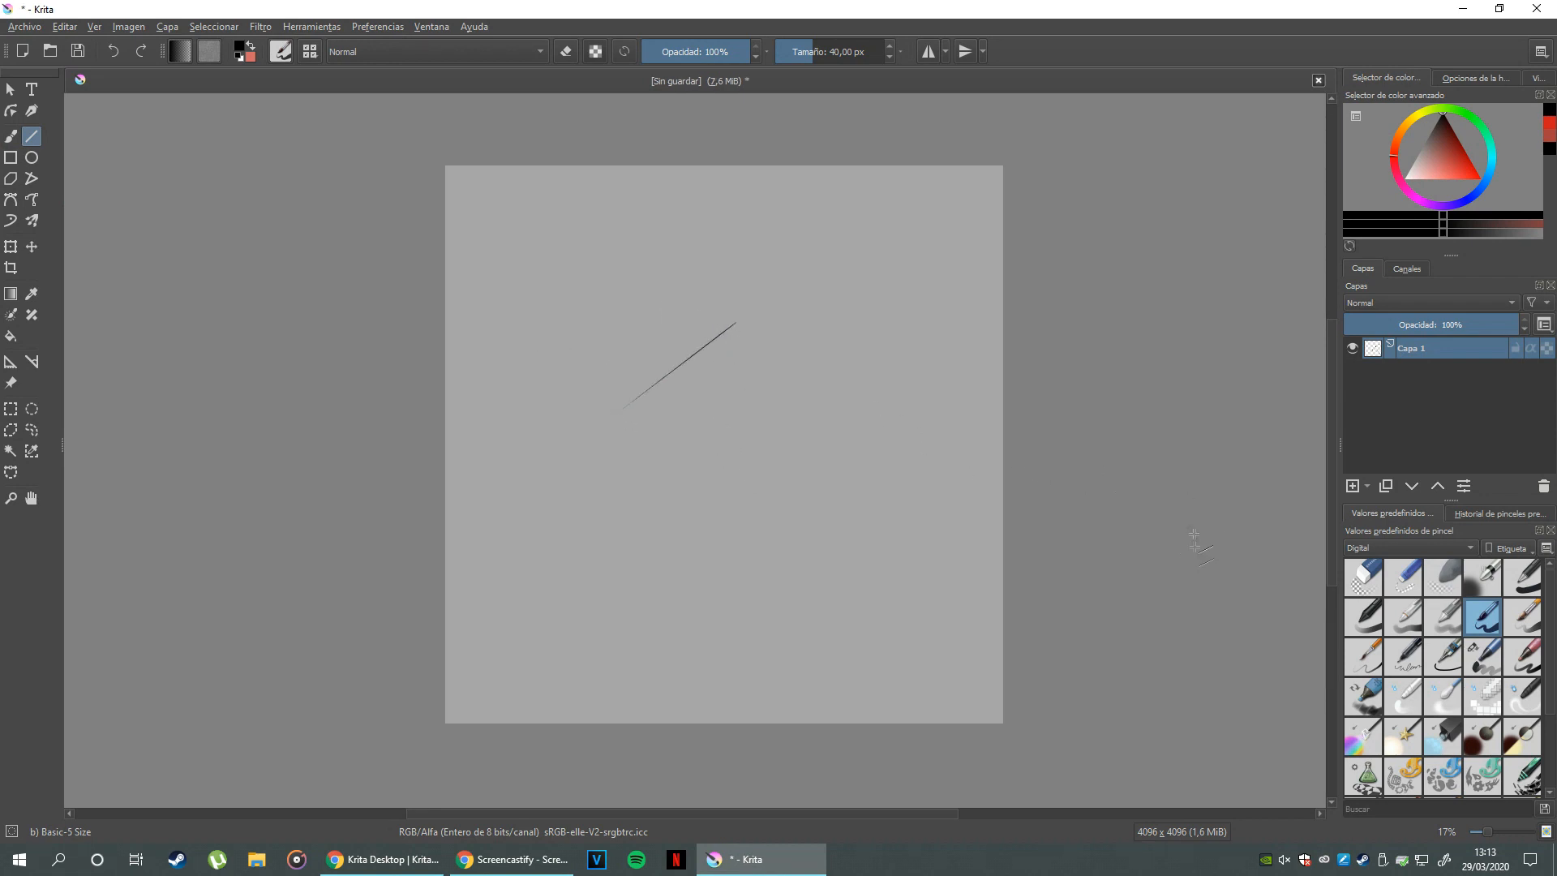
# - Select the Basic-1 brush preset, draw a straight trial line across the upper canvas, and undo all the lines
pyautogui.click(1509, 574)
pyautogui.moveTo(622, 281)
pyautogui.mouseDown()
pyautogui.moveTo(725, 445)
pyautogui.moveTo(757, 300)
pyautogui.moveTo(779, 513)
pyautogui.moveTo(827, 334)
pyautogui.mouseUp()
pyautogui.hotkey('ctrl', 'z')
pyautogui.hotkey('ctrl', 'z')
pyautogui.hotkey('ctrl', 'z')
pyautogui.hotkey('ctrl', 'z')
# - Draw four overlapping rectangles down the middle of the canvas with the Rectangle tool and undo them all
pyautogui.click(10, 159)
pyautogui.moveTo(581, 281)
pyautogui.mouseDown()
pyautogui.moveTo(868, 514)
pyautogui.moveTo(753, 496)
pyautogui.moveTo(776, 444)
pyautogui.mouseUp()
pyautogui.moveTo(698, 377); pyautogui.dragTo(855, 565)
pyautogui.moveTo(625, 504)
pyautogui.mouseDown()
pyautogui.moveTo(767, 607)
pyautogui.moveTo(819, 694)
pyautogui.mouseUp()
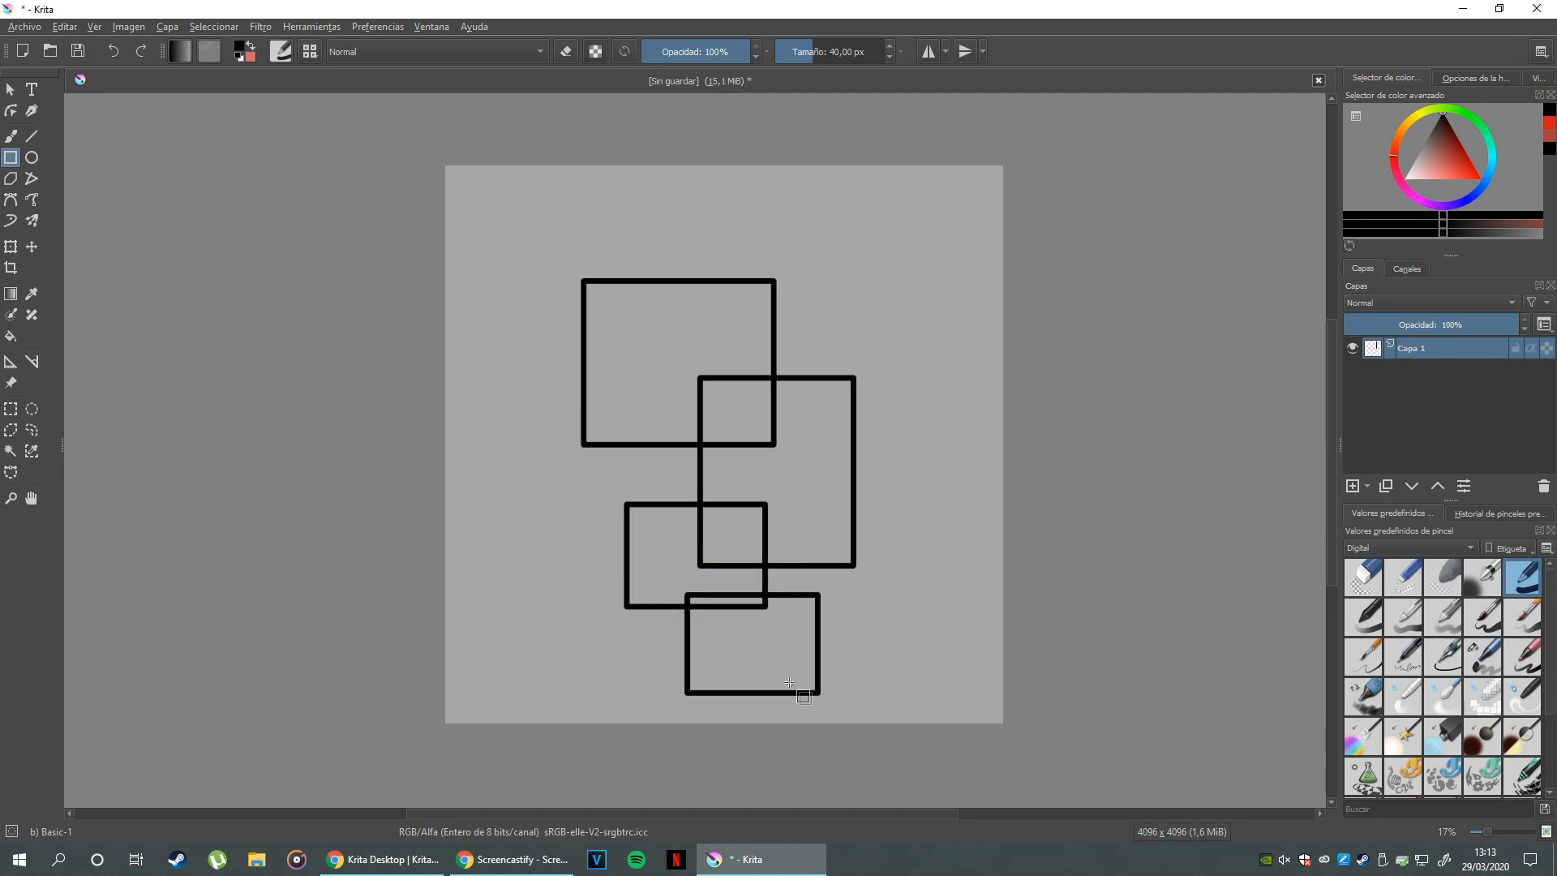
pyautogui.hotkey('ctrl', 'z')
pyautogui.hotkey('ctrl', 'z')
pyautogui.hotkey('ctrl', 'z')
pyautogui.hotkey('ctrl', 'z')
# - Draw a circle in the canvas's upper left and several narrow ellipses around the centre with the Ellipse tool
pyautogui.click(32, 157)
pyautogui.moveTo(491, 263); pyautogui.dragTo(676, 446)
pyautogui.moveTo(676, 508); pyautogui.dragTo(859, 553)
pyautogui.moveTo(749, 401); pyautogui.dragTo(776, 670)
pyautogui.moveTo(696, 443); pyautogui.dragTo(863, 467)
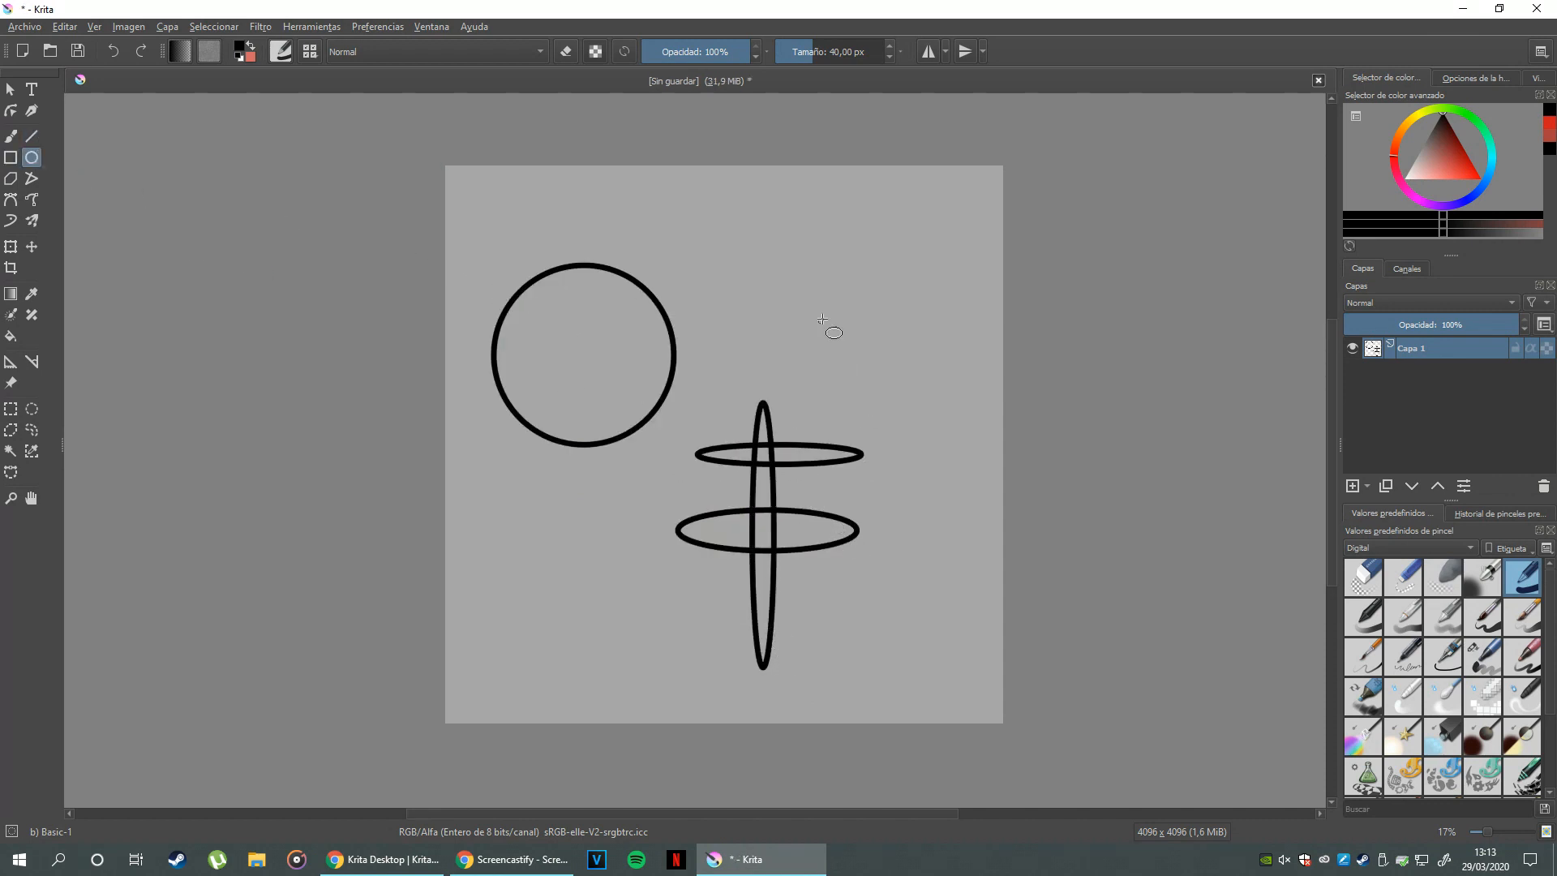
pyautogui.moveTo(820, 320); pyautogui.dragTo(939, 363)
pyautogui.moveTo(773, 220); pyautogui.dragTo(877, 308)
pyautogui.moveTo(704, 302)
pyautogui.mouseDown()
pyautogui.moveTo(734, 316)
pyautogui.moveTo(770, 393)
pyautogui.moveTo(775, 500)
pyautogui.mouseUp()
# - Undo all the ellipses, including one more trial ellipse drawn near the canvas centre
pyautogui.hotkey('ctrl', 'z')
pyautogui.hotkey('ctrl', 'z')
pyautogui.hotkey('ctrl', 'z')
pyautogui.hotkey('ctrl', 'z')
pyautogui.hotkey('ctrl', 'z')
pyautogui.hotkey('ctrl', 'z')
pyautogui.hotkey('ctrl', 'z')
pyautogui.hotkey('ctrl', 'z')
pyautogui.moveTo(675, 428); pyautogui.dragTo(872, 505)
pyautogui.hotkey('ctrl', 'z')
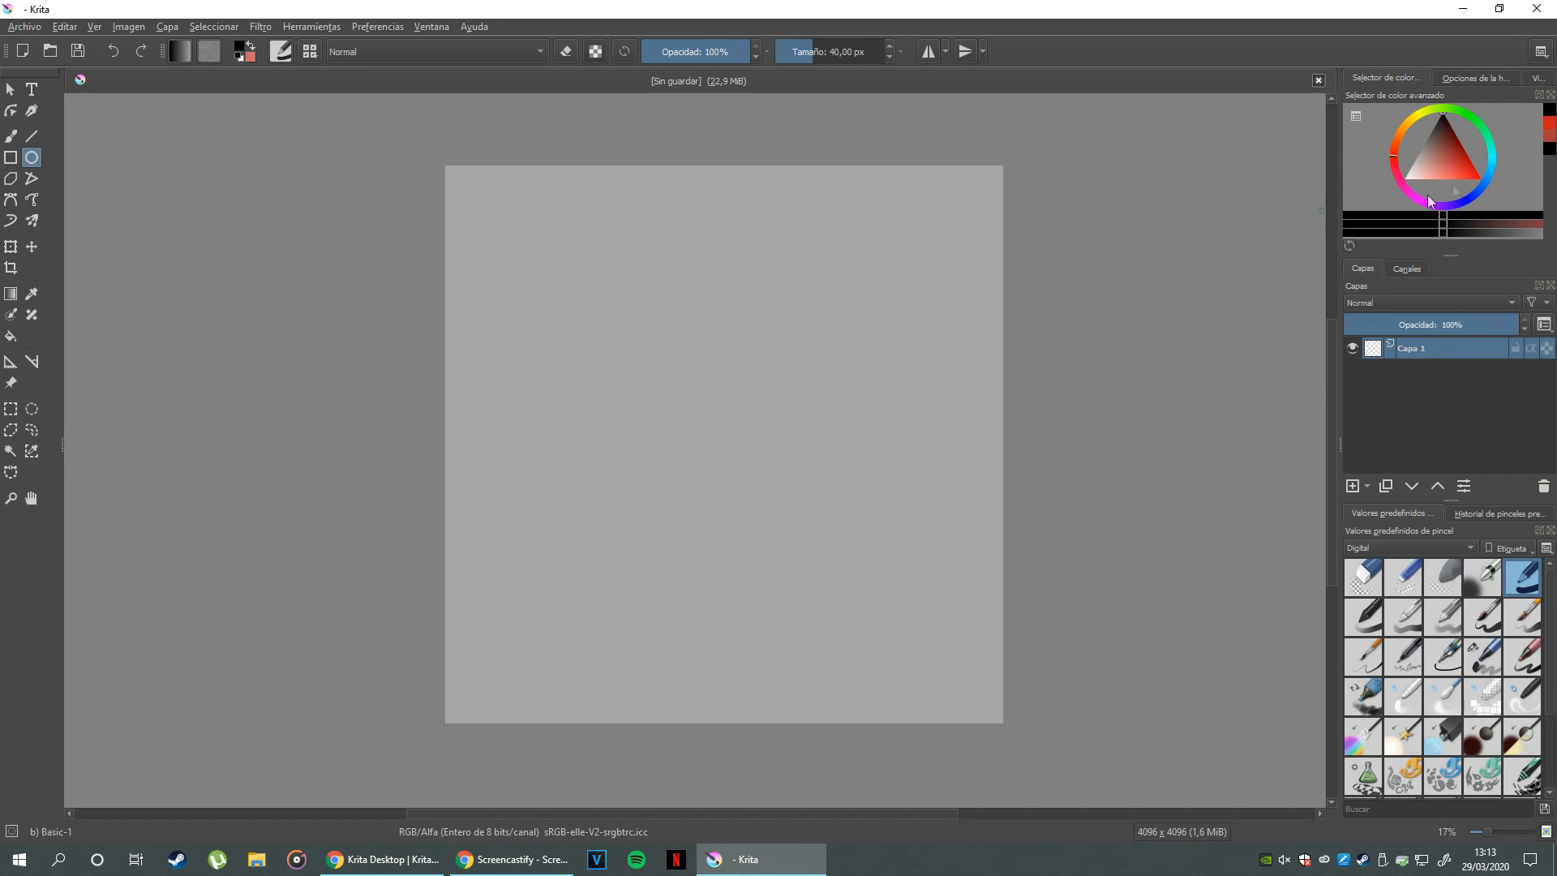
# - Set the colour to light red and draw two trial ellipses near the canvas centre, undoing each one
pyautogui.click(1444, 166)
pyautogui.moveTo(654, 372); pyautogui.dragTo(843, 581)
pyautogui.hotkey('ctrl', 'z')
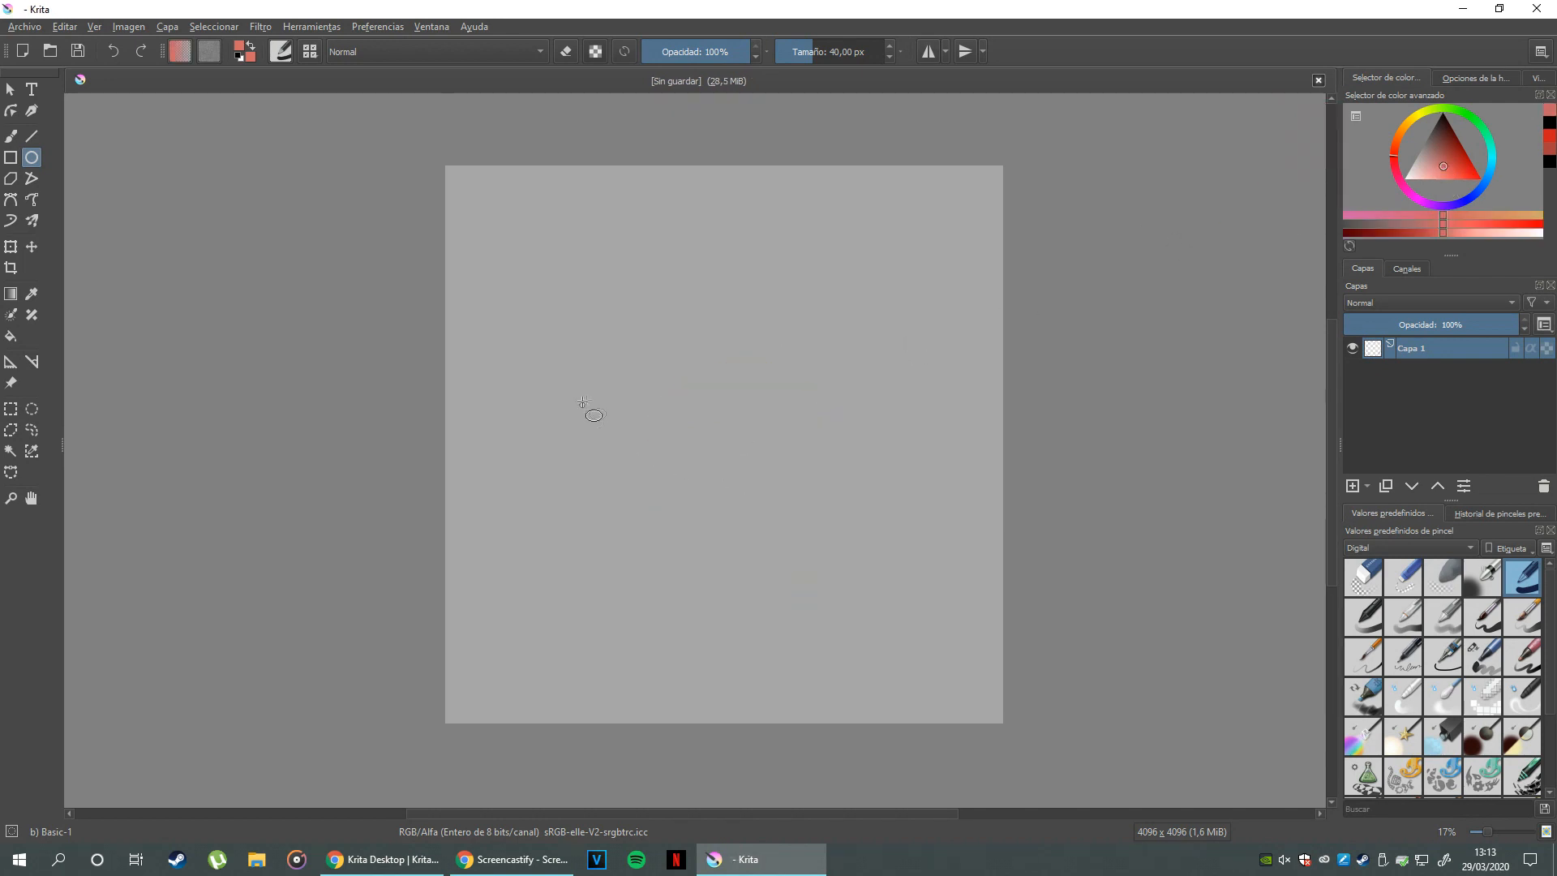
pyautogui.moveTo(676, 318); pyautogui.dragTo(835, 491)
pyautogui.hotkey('ctrl', 'z')
# - Set the colour back to black, draw a small trial ellipse right of the canvas centre and undo it
pyautogui.click(1447, 119)
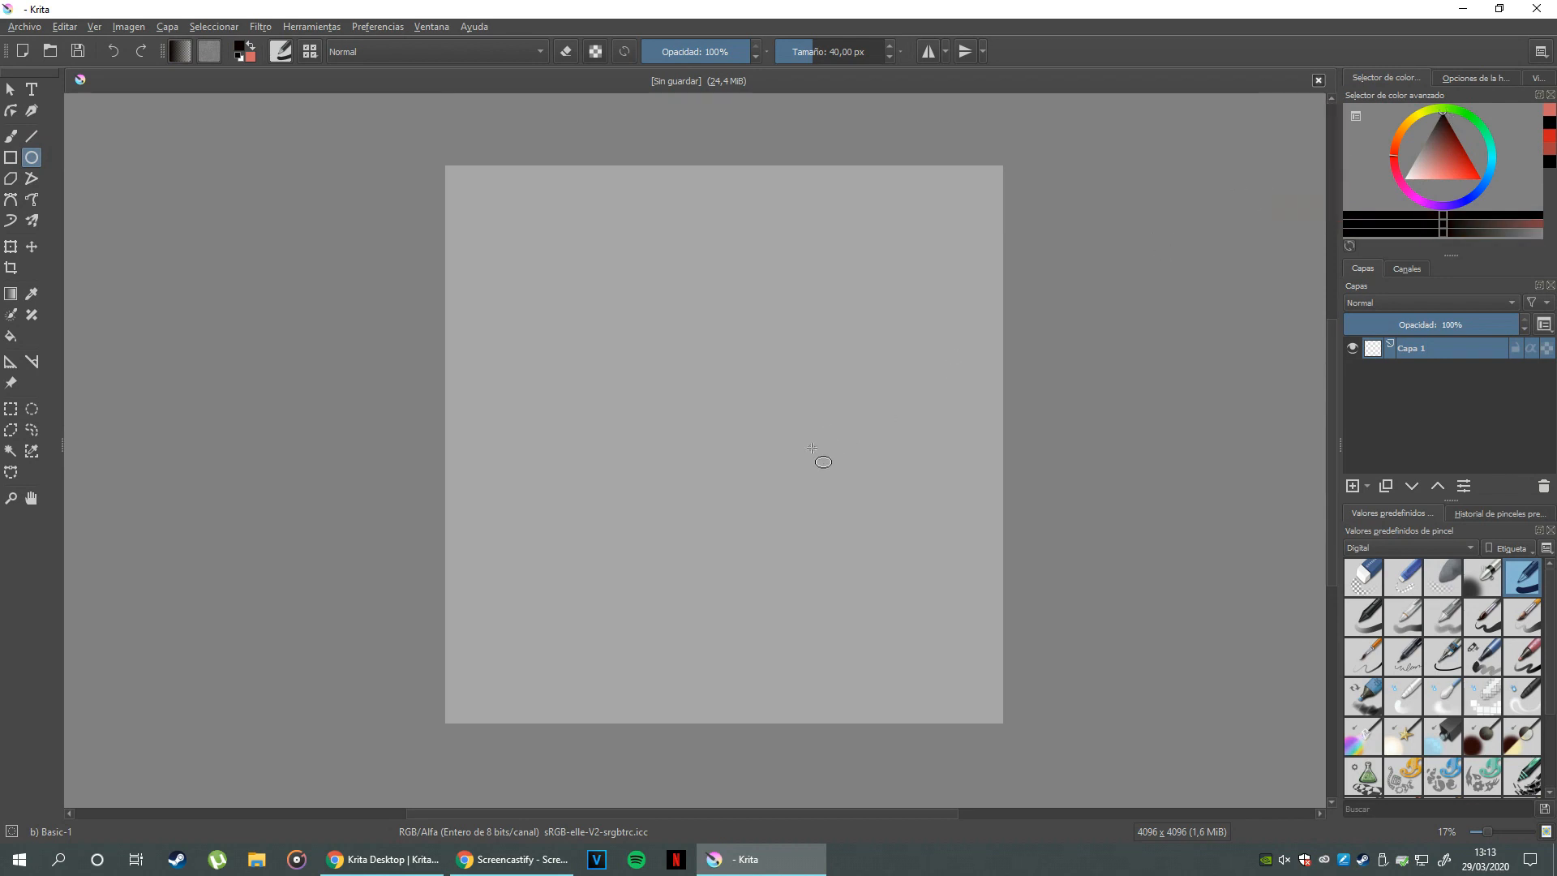
pyautogui.moveTo(815, 444); pyautogui.dragTo(862, 497)
pyautogui.hotkey('ctrl', 'z')
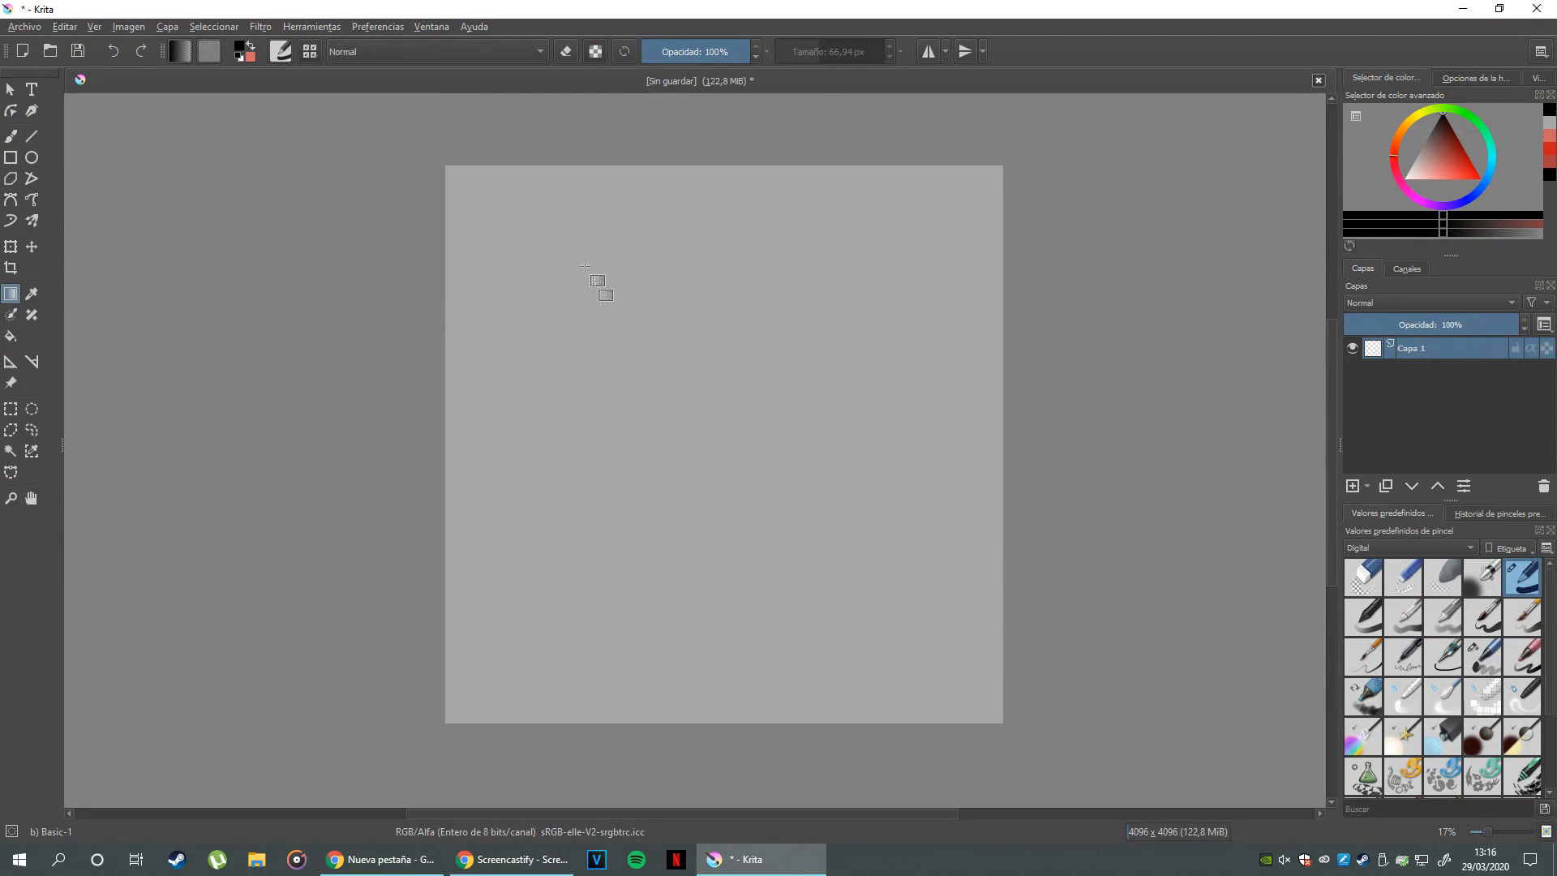
# - Draw diagonal black gradients from the upper left toward the lower right with the Gradient tool, undoing each one
pyautogui.moveTo(448, 172); pyautogui.dragTo(949, 616)
pyautogui.hotkey('ctrl', 'z')
pyautogui.moveTo(636, 358); pyautogui.dragTo(868, 591)
pyautogui.hotkey('ctrl', 'z')
pyautogui.moveTo(448, 171); pyautogui.dragTo(965, 697)
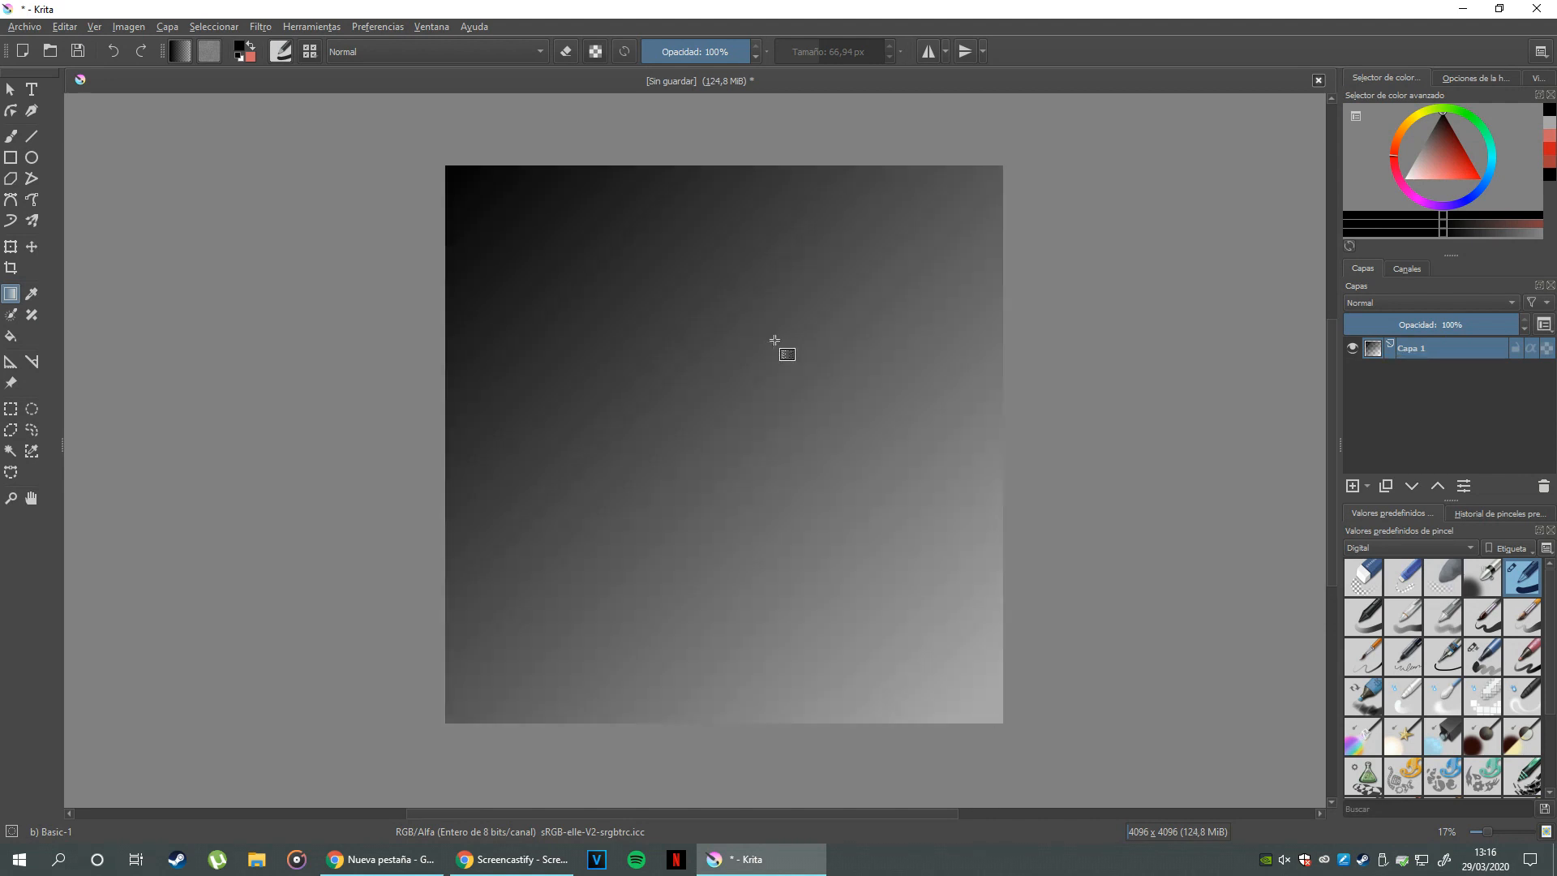
pyautogui.hotkey('ctrl', 'z')
# - Set the colour to red and draw gradients from different corners of the canvas, undoing each one
pyautogui.click(1456, 161)
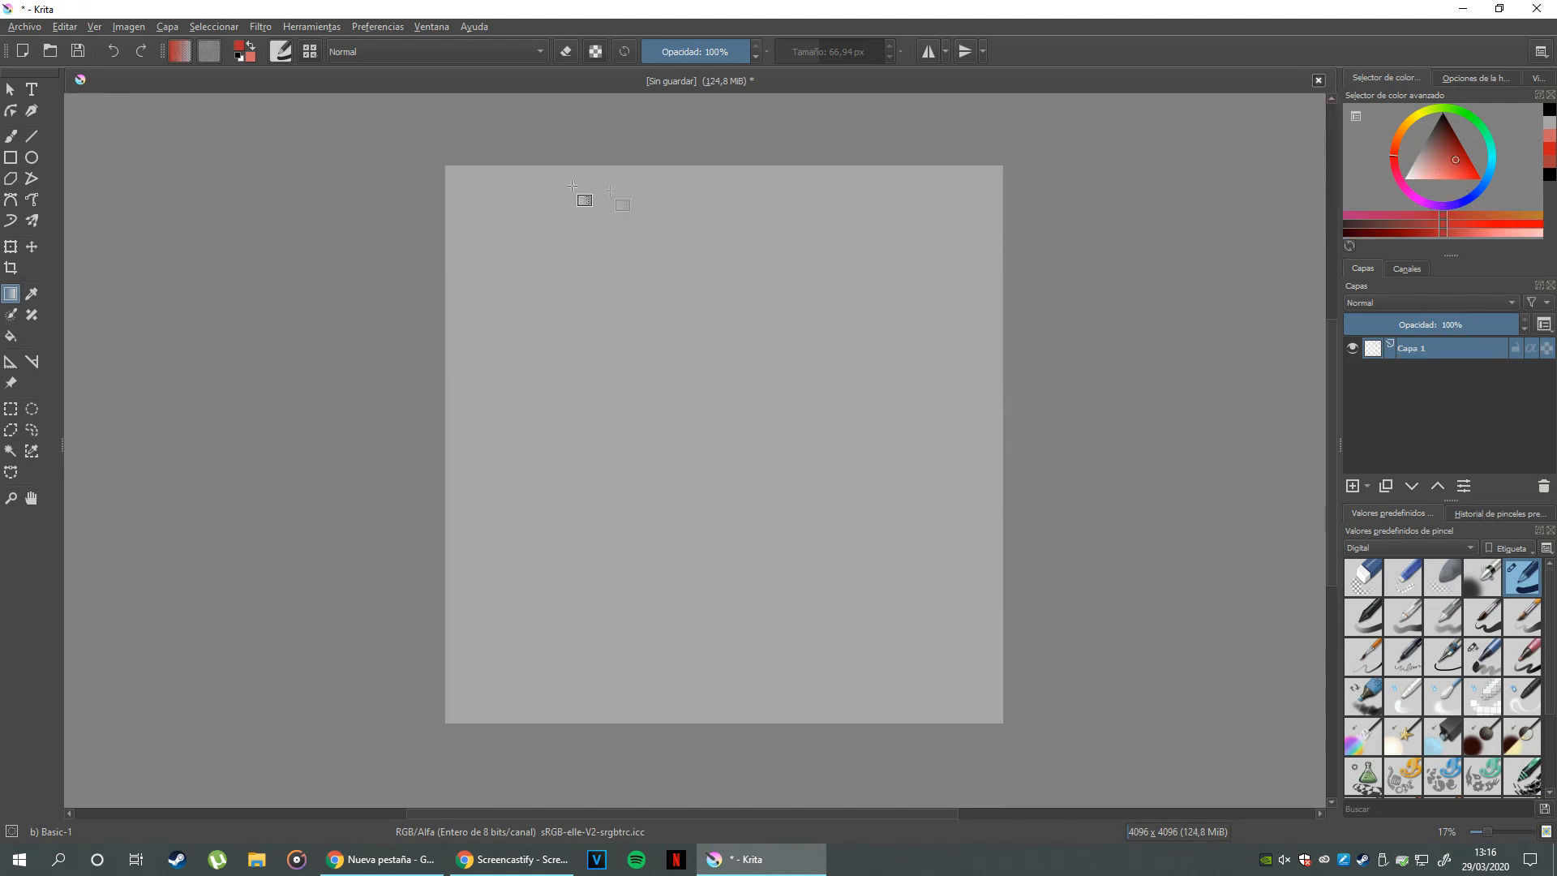
pyautogui.moveTo(439, 166); pyautogui.dragTo(942, 705)
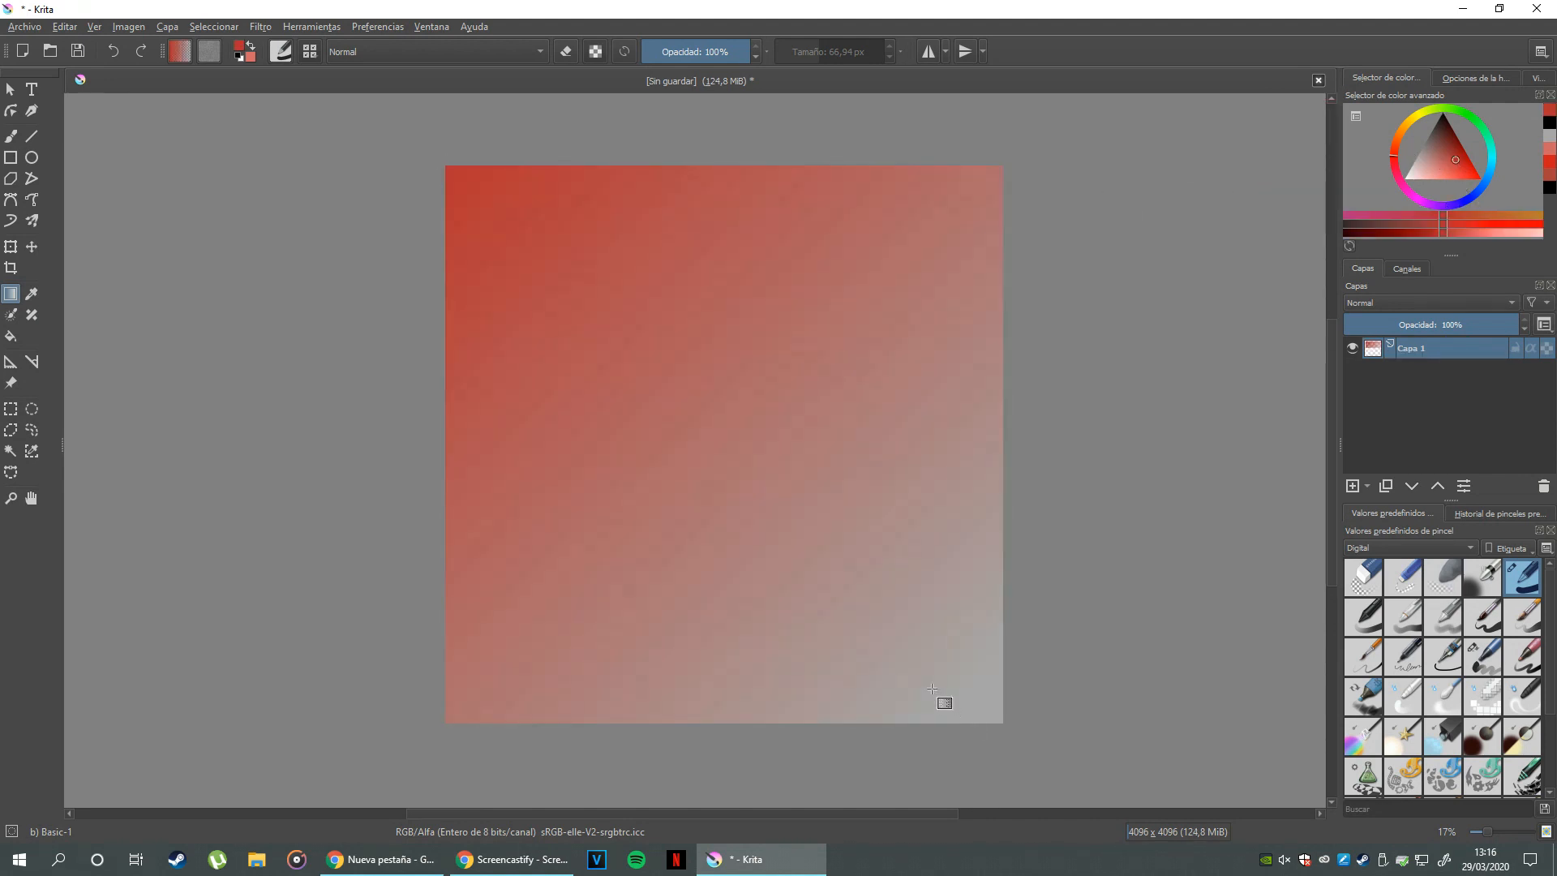
pyautogui.hotkey('ctrl', 'z')
pyautogui.moveTo(1004, 158); pyautogui.dragTo(742, 362)
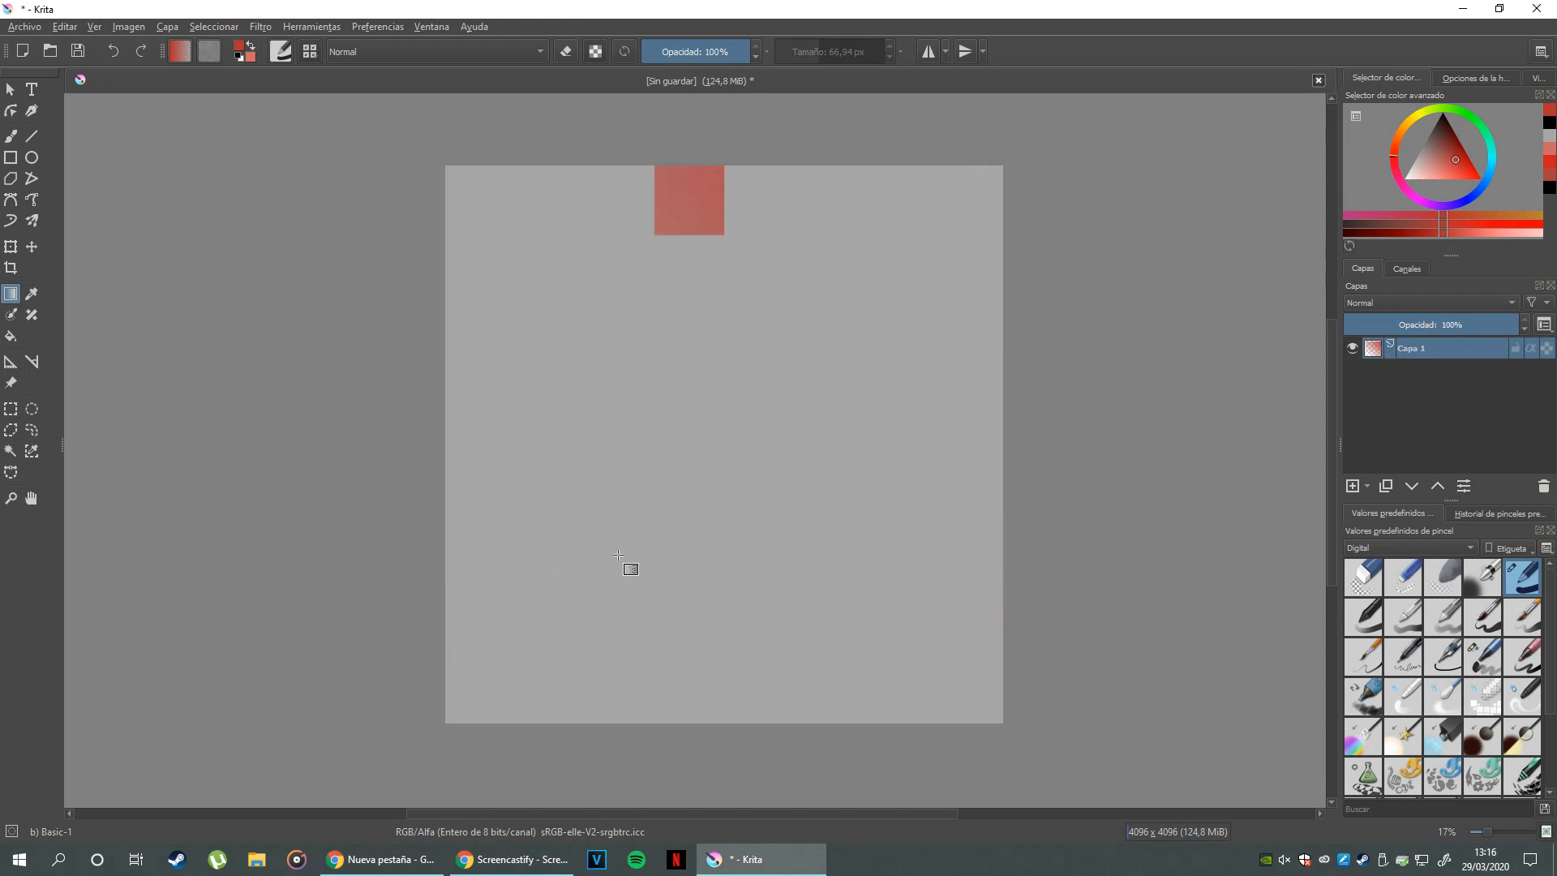
pyautogui.hotkey('ctrl', 'z')
pyautogui.moveTo(941, 682); pyautogui.dragTo(596, 564)
pyautogui.hotkey('ctrl', 'z')
pyautogui.moveTo(475, 697); pyautogui.dragTo(900, 347)
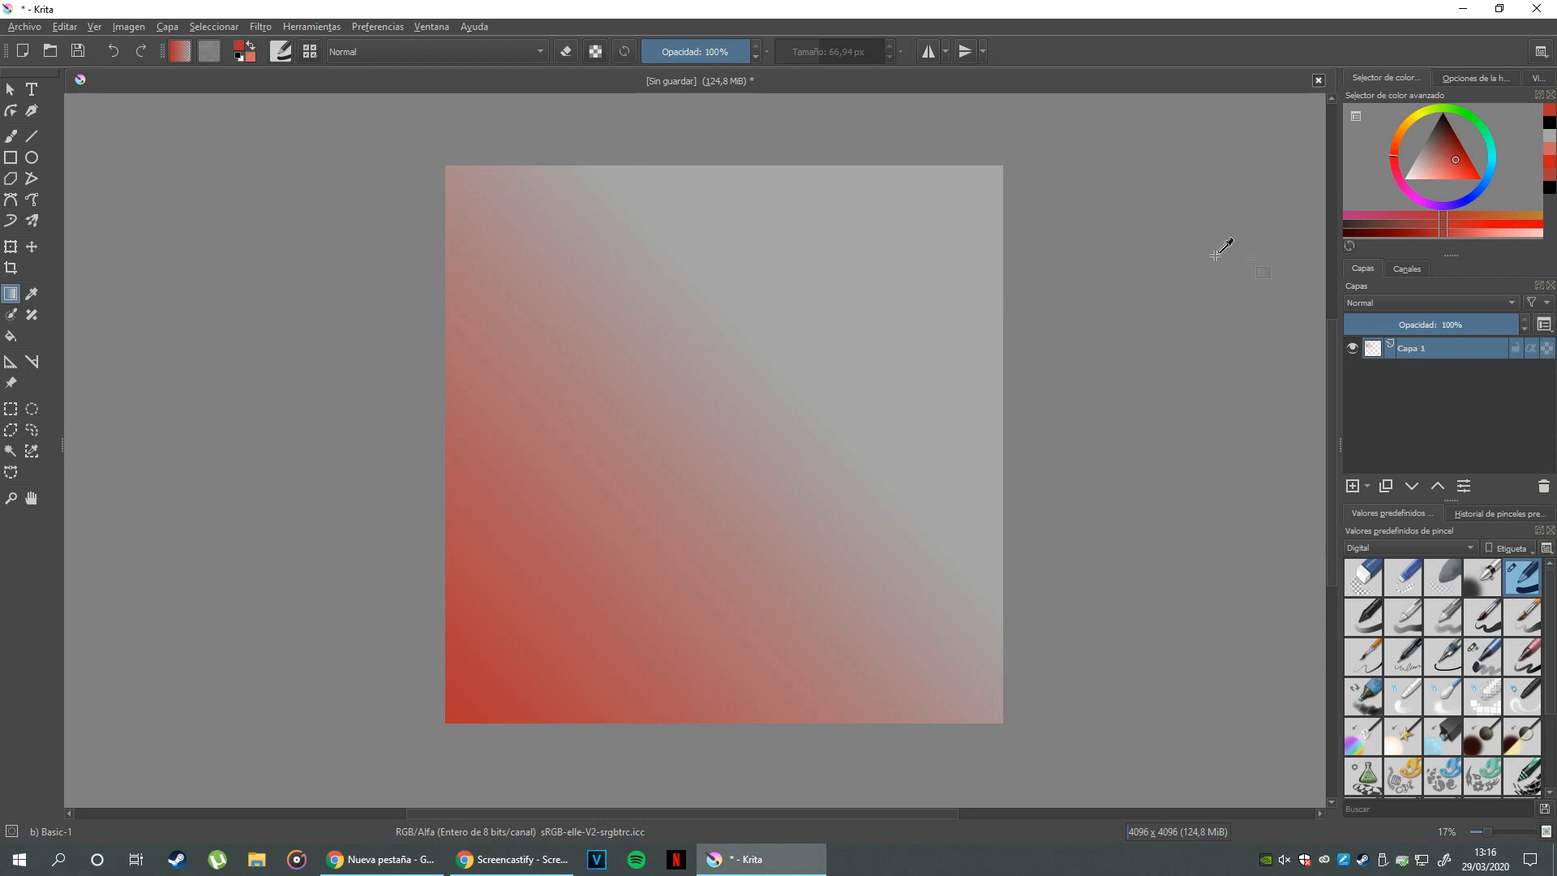
pyautogui.hotkey('ctrl', 'z')
# - Set the colour to blue and draw trial gradients over the canvas in several directions, undoing each one
pyautogui.moveTo(1481, 158); pyautogui.dragTo(1444, 163)
pyautogui.moveTo(570, 287); pyautogui.dragTo(782, 462)
pyautogui.hotkey('ctrl', 'z')
pyautogui.moveTo(730, 192); pyautogui.dragTo(681, 427)
pyautogui.hotkey('ctrl', 'z')
pyautogui.moveTo(710, 130); pyautogui.dragTo(711, 136)
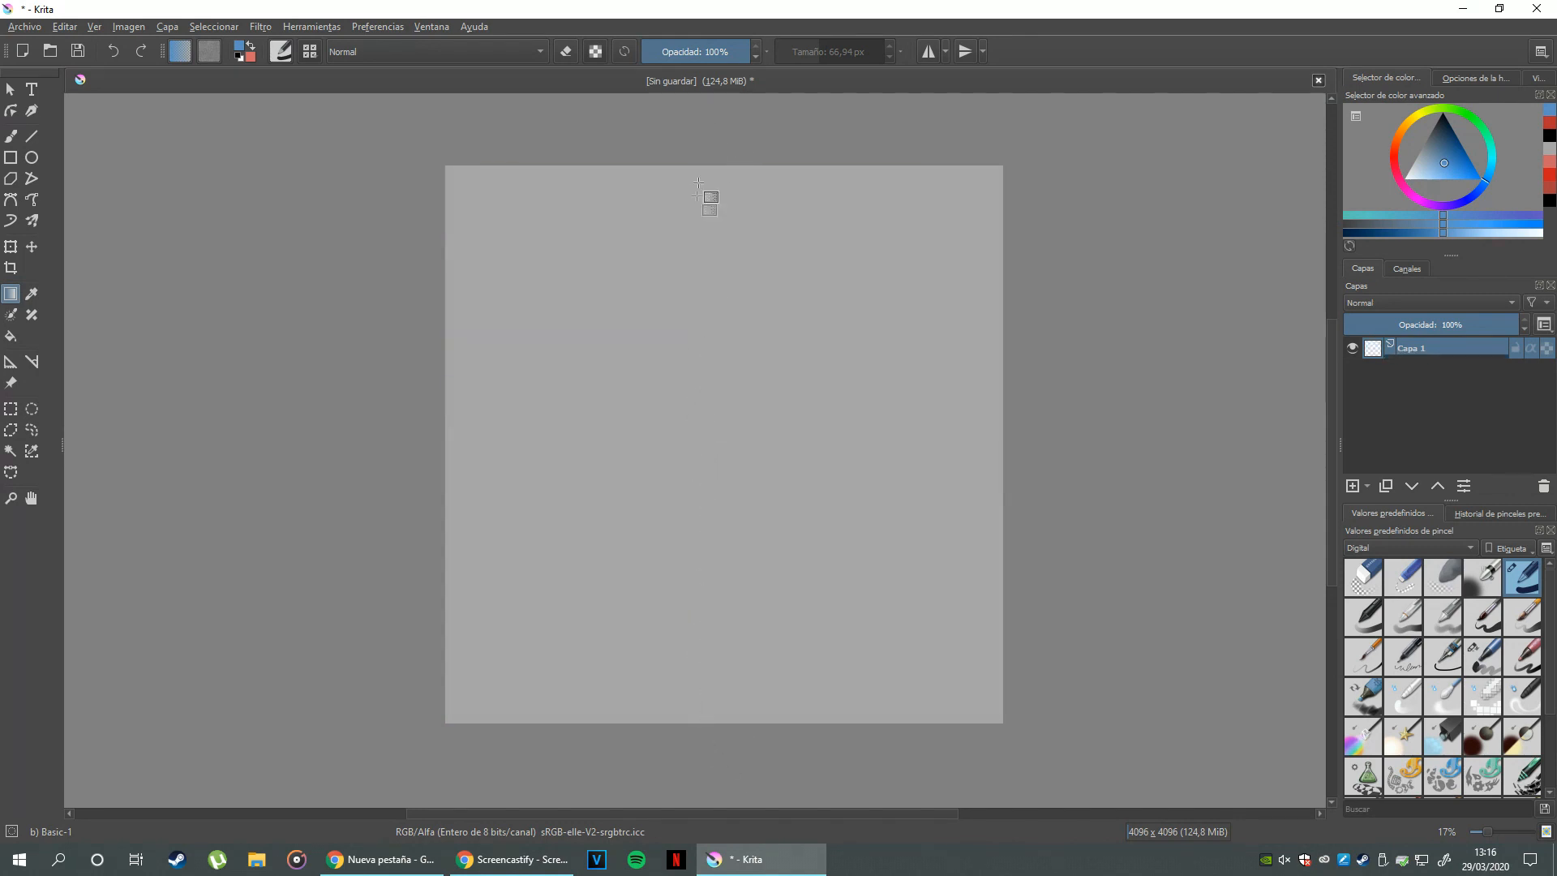
pyautogui.hotkey('ctrl', 'z')
# - Undo a trial Freehand Brush stroke, set the brush size to 70,72 px and paint a black dot in the canvas's upper left
pyautogui.click(12, 142)
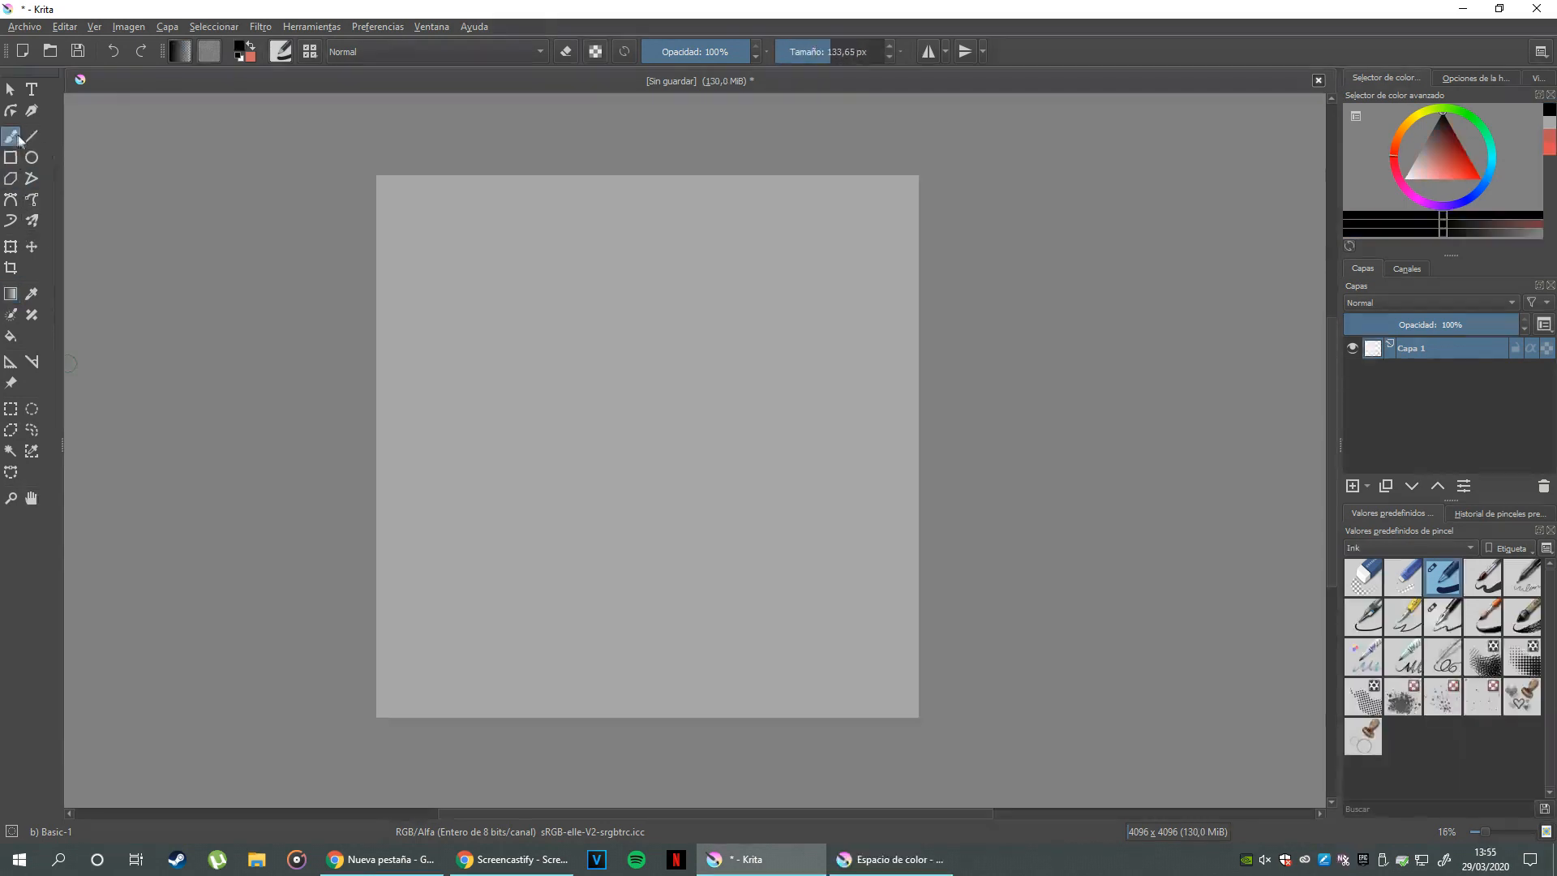
pyautogui.moveTo(571, 361); pyautogui.dragTo(604, 391)
pyautogui.hotkey('ctrl', 'z')
pyautogui.moveTo(825, 43); pyautogui.dragTo(809, 71)
# - Paint a red dot beside the black one, a blue dot right of centre and a purple dot above it
pyautogui.click(1457, 165)
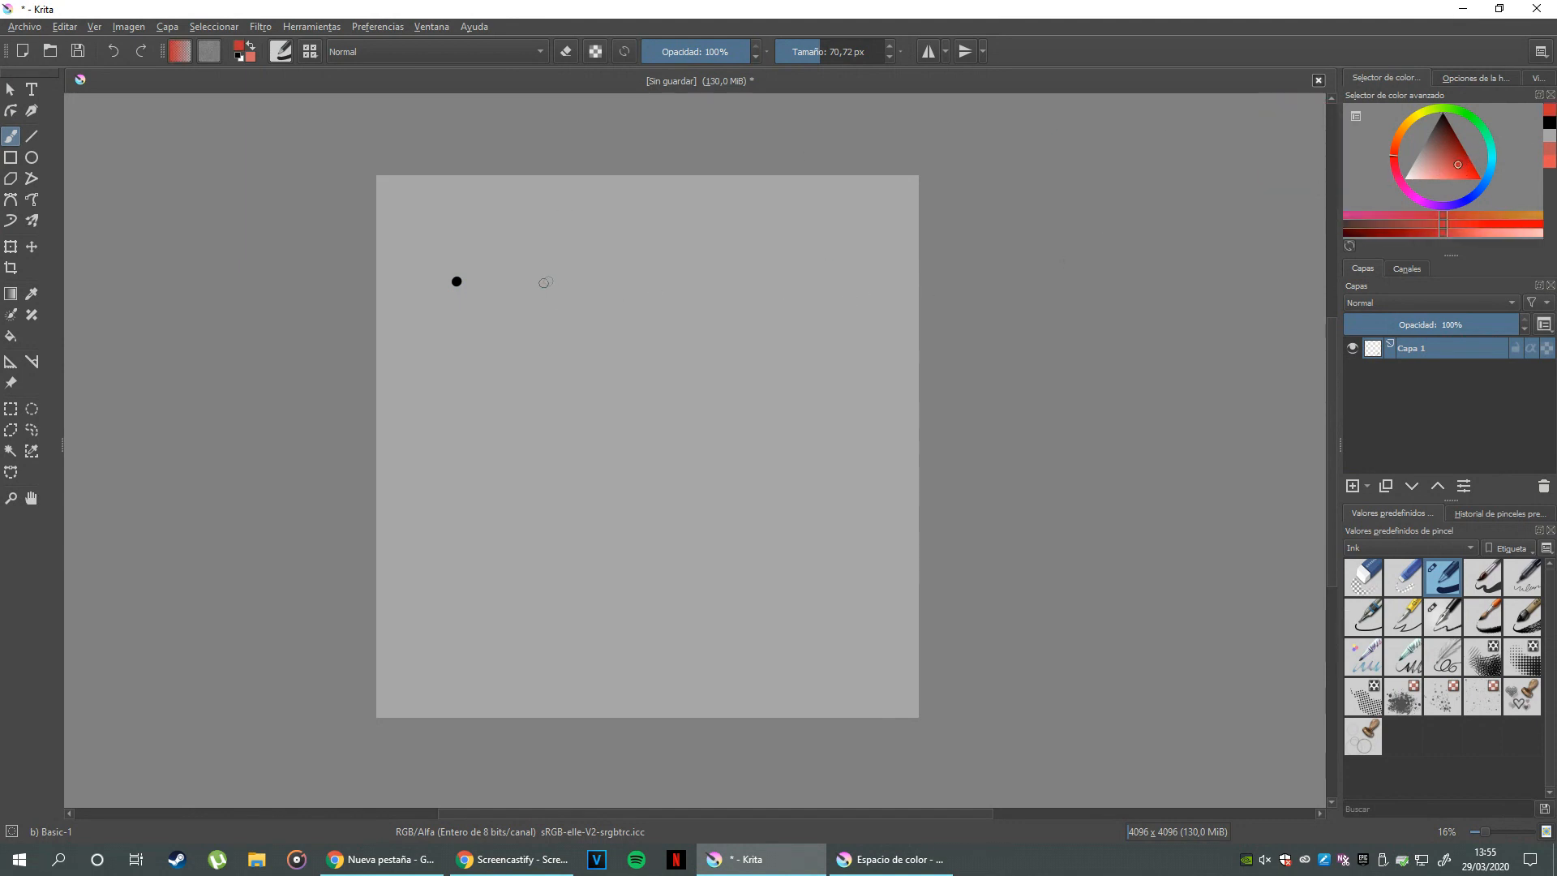
pyautogui.click(1486, 182)
pyautogui.click(761, 385)
pyautogui.moveTo(1482, 199); pyautogui.dragTo(1453, 204)
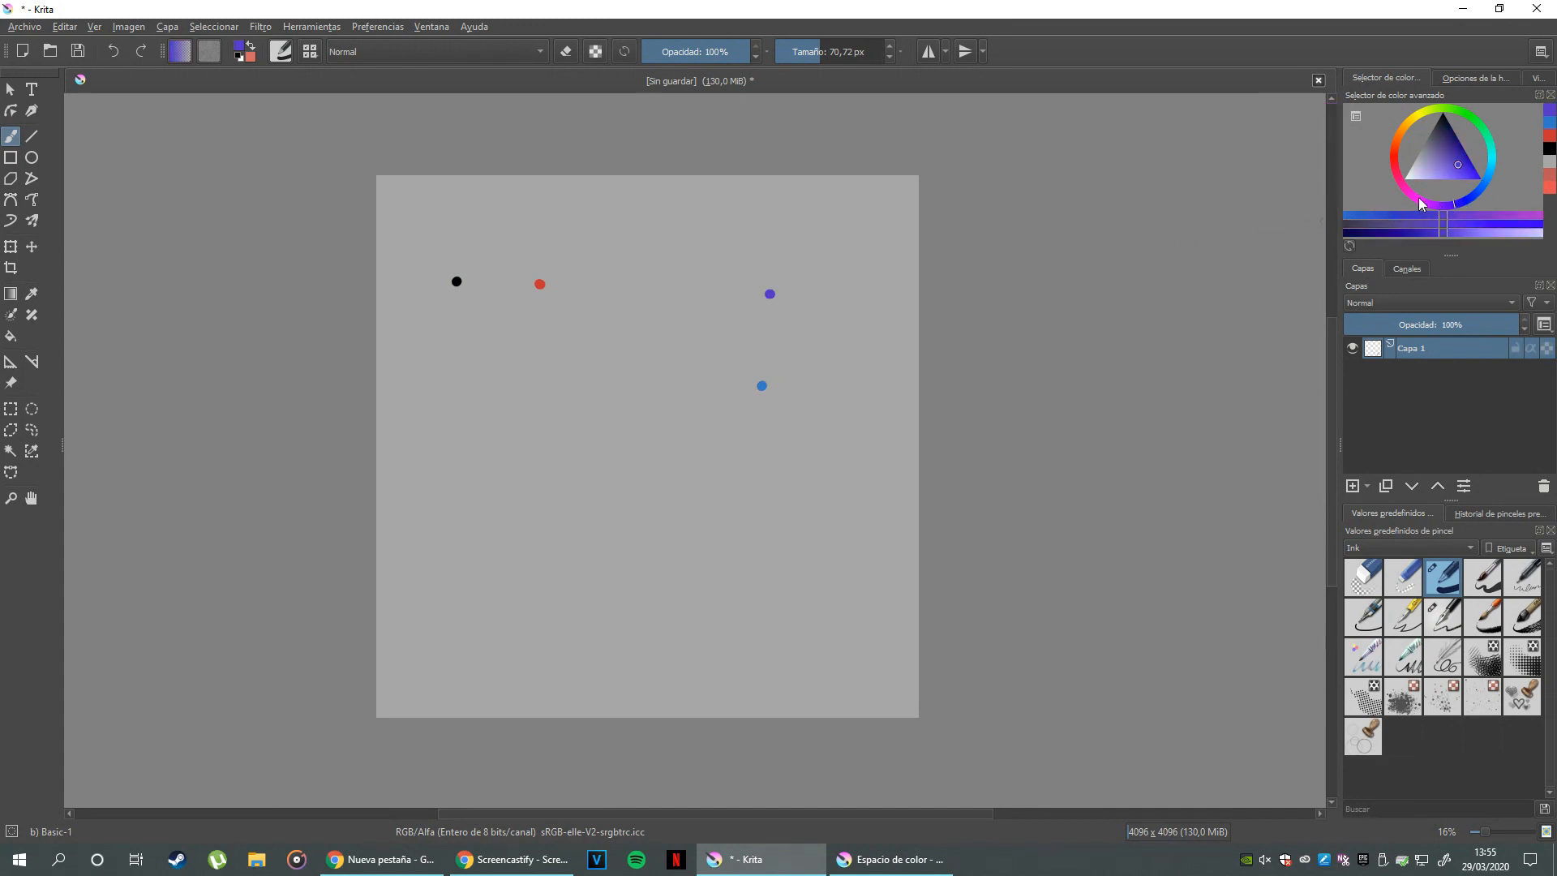
# - Paint a pink dot near the canvas centre and another red dot to its lower left
pyautogui.moveTo(1421, 204); pyautogui.dragTo(1410, 193)
pyautogui.click(656, 384)
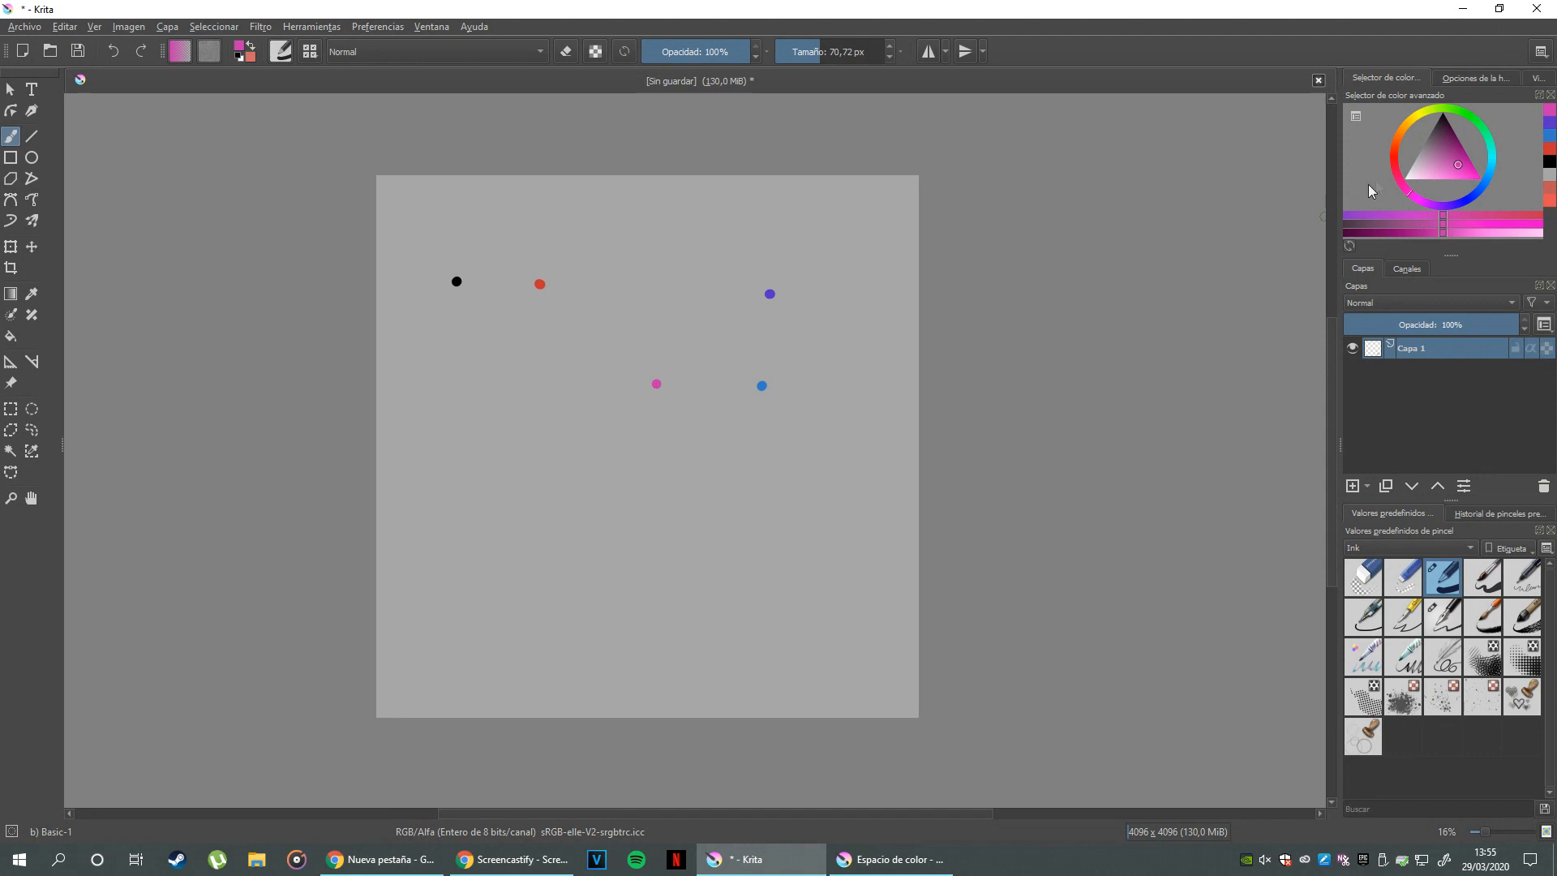
pyautogui.moveTo(1398, 175); pyautogui.dragTo(1395, 159)
pyautogui.click(588, 446)
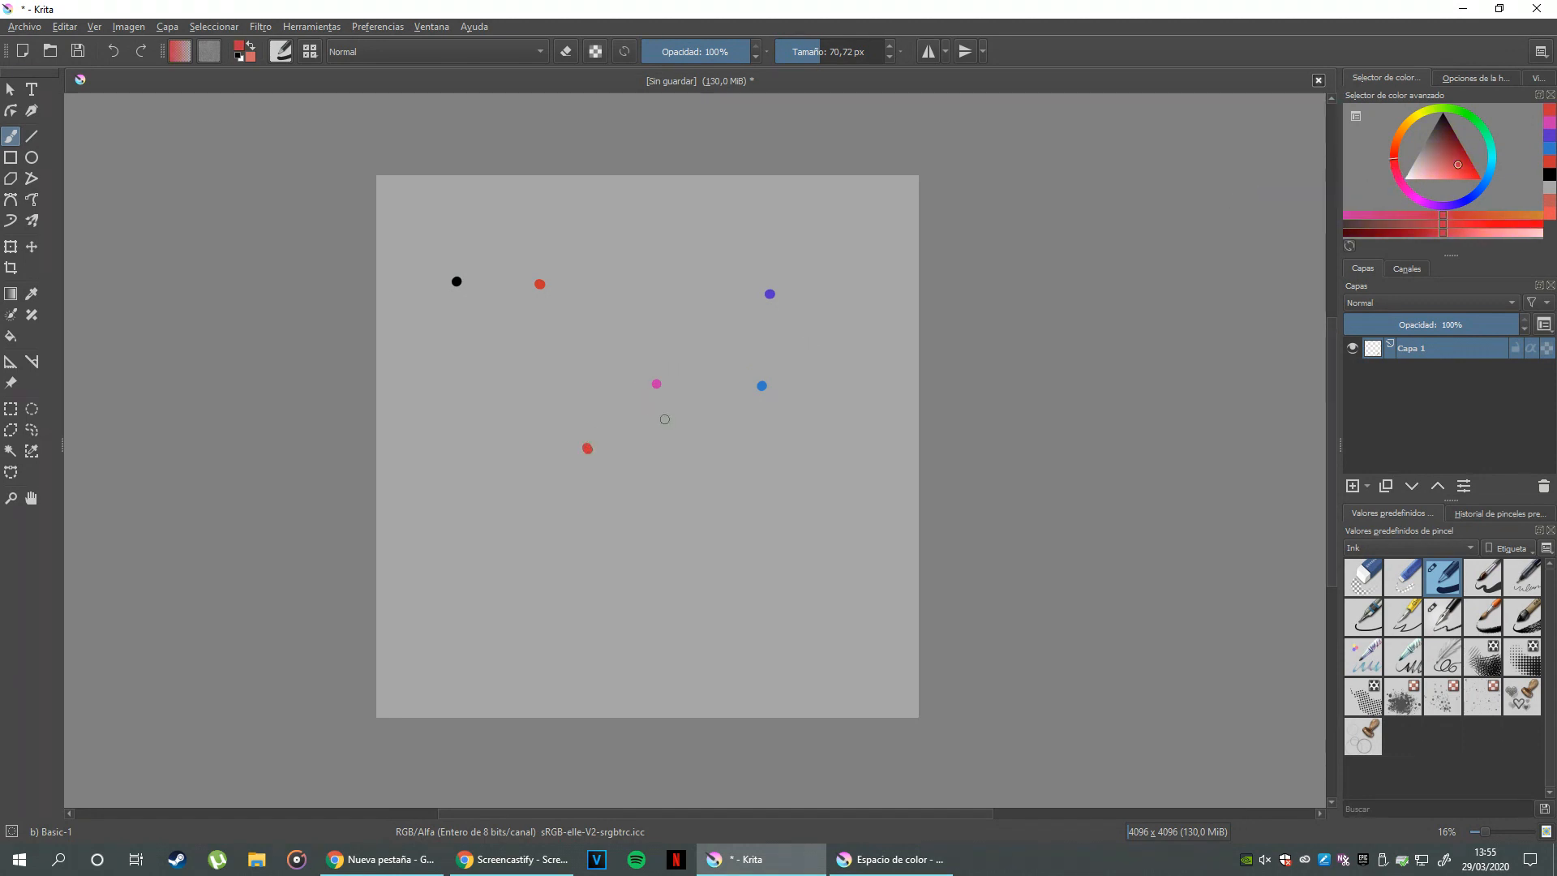
# - Reset the colour to black and sample the red, purple, blue, pink and black dots with the colour picker tool
pyautogui.scroll(2, 682, 427)
pyautogui.scroll(-1, 711, 474)
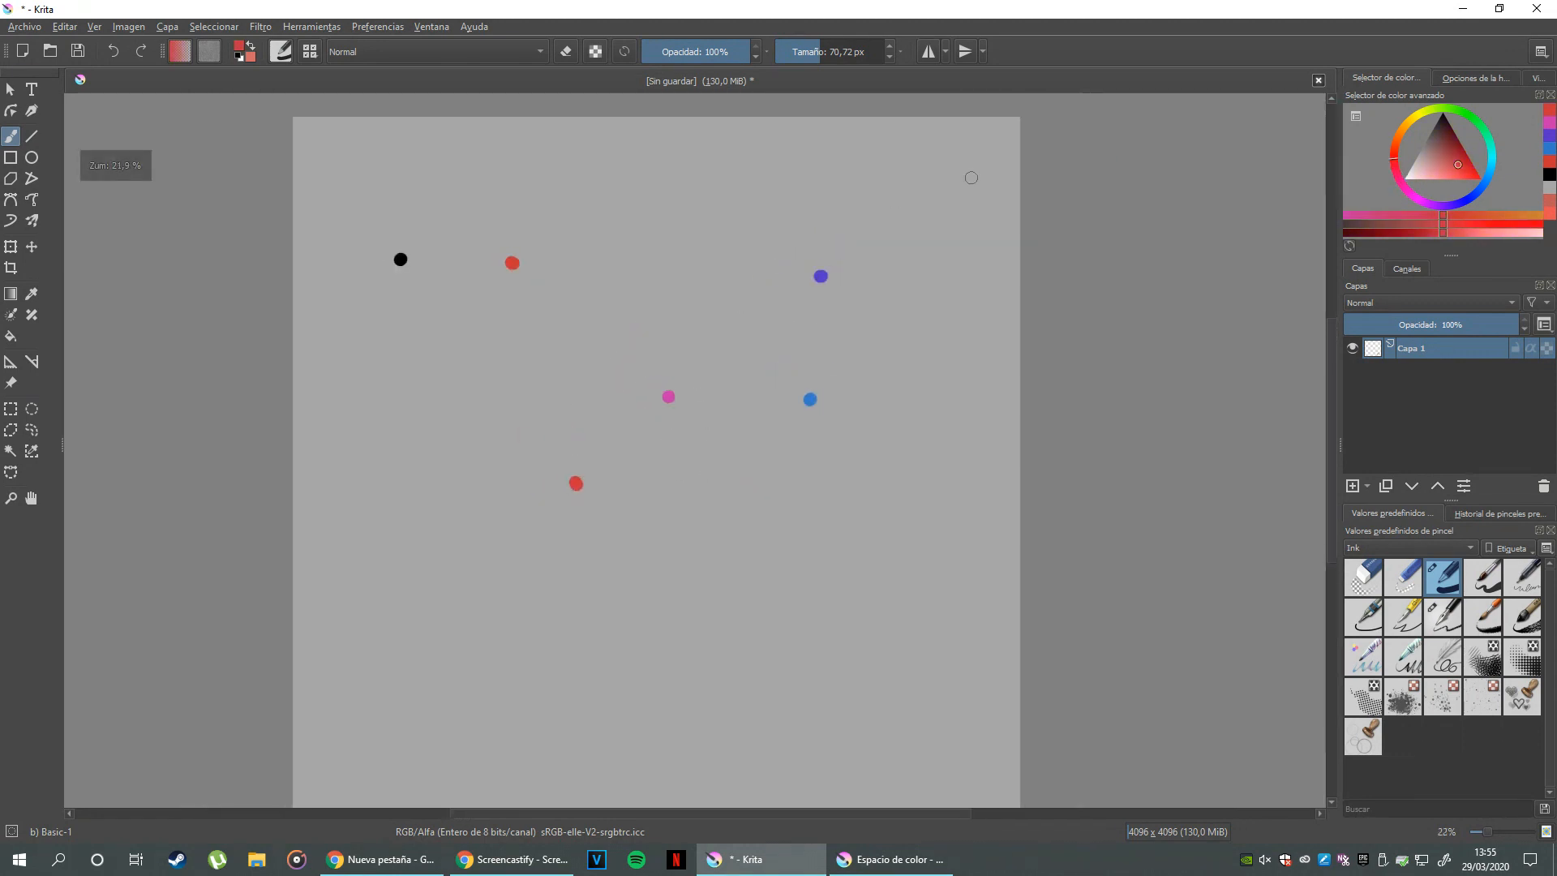
pyautogui.press('d')
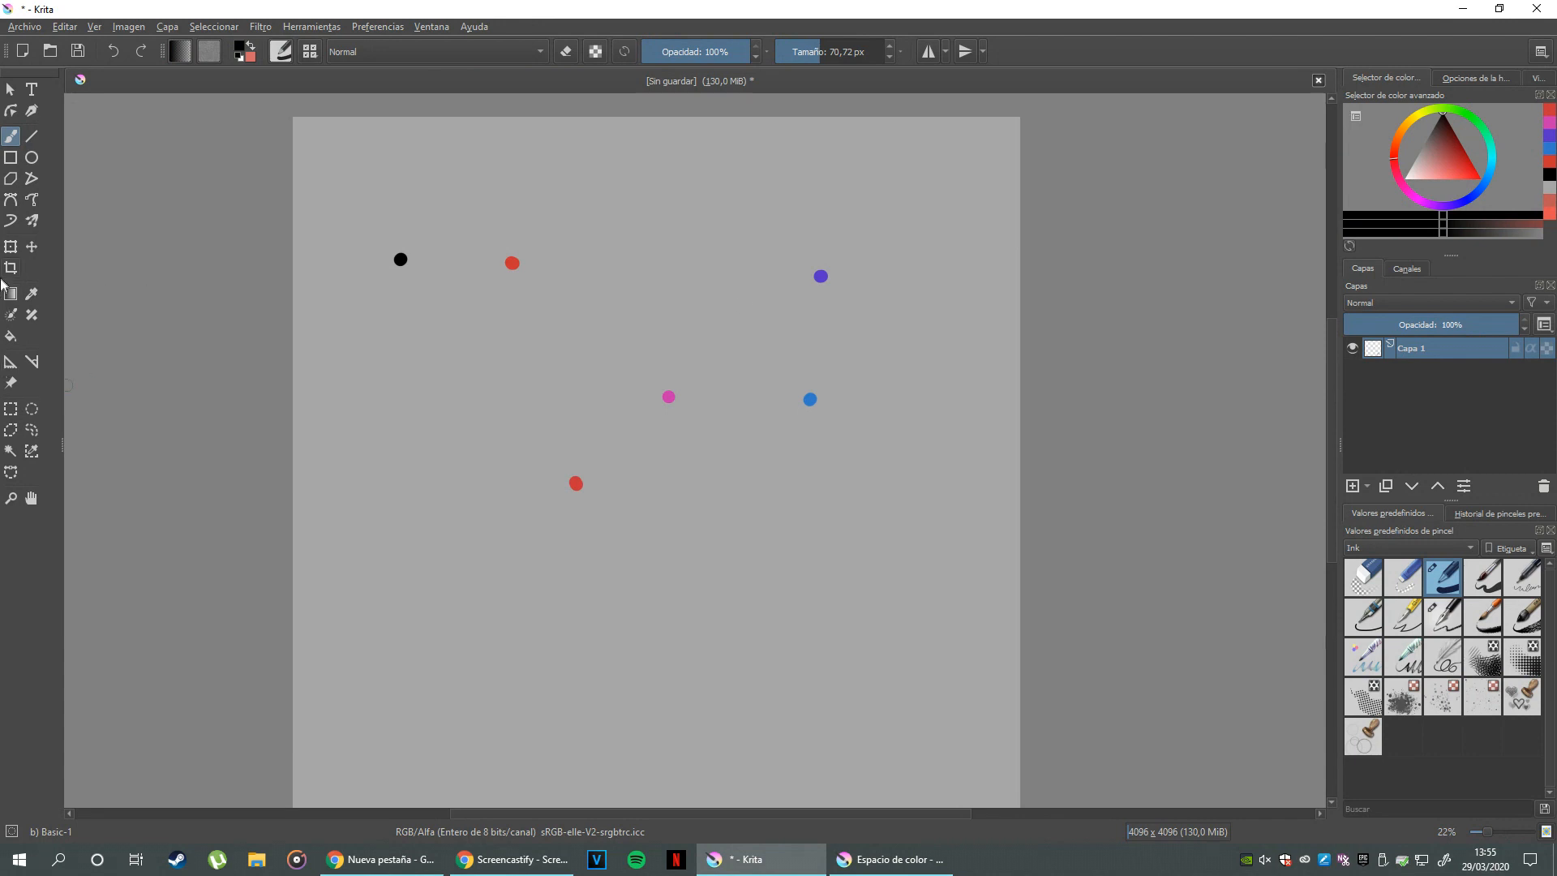
pyautogui.click(31, 293)
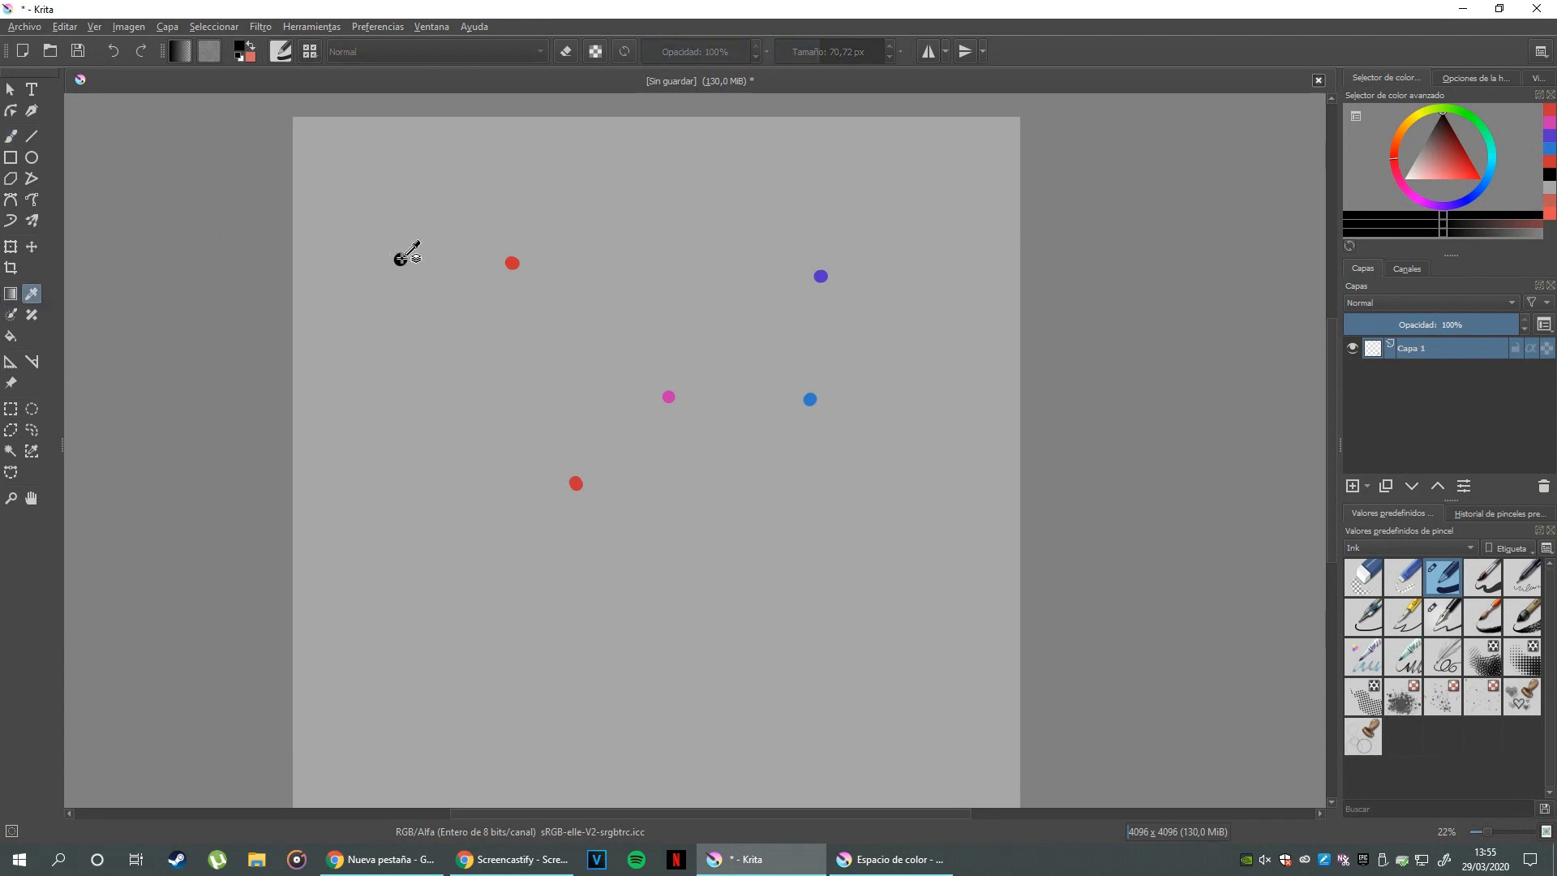
pyautogui.click(512, 263)
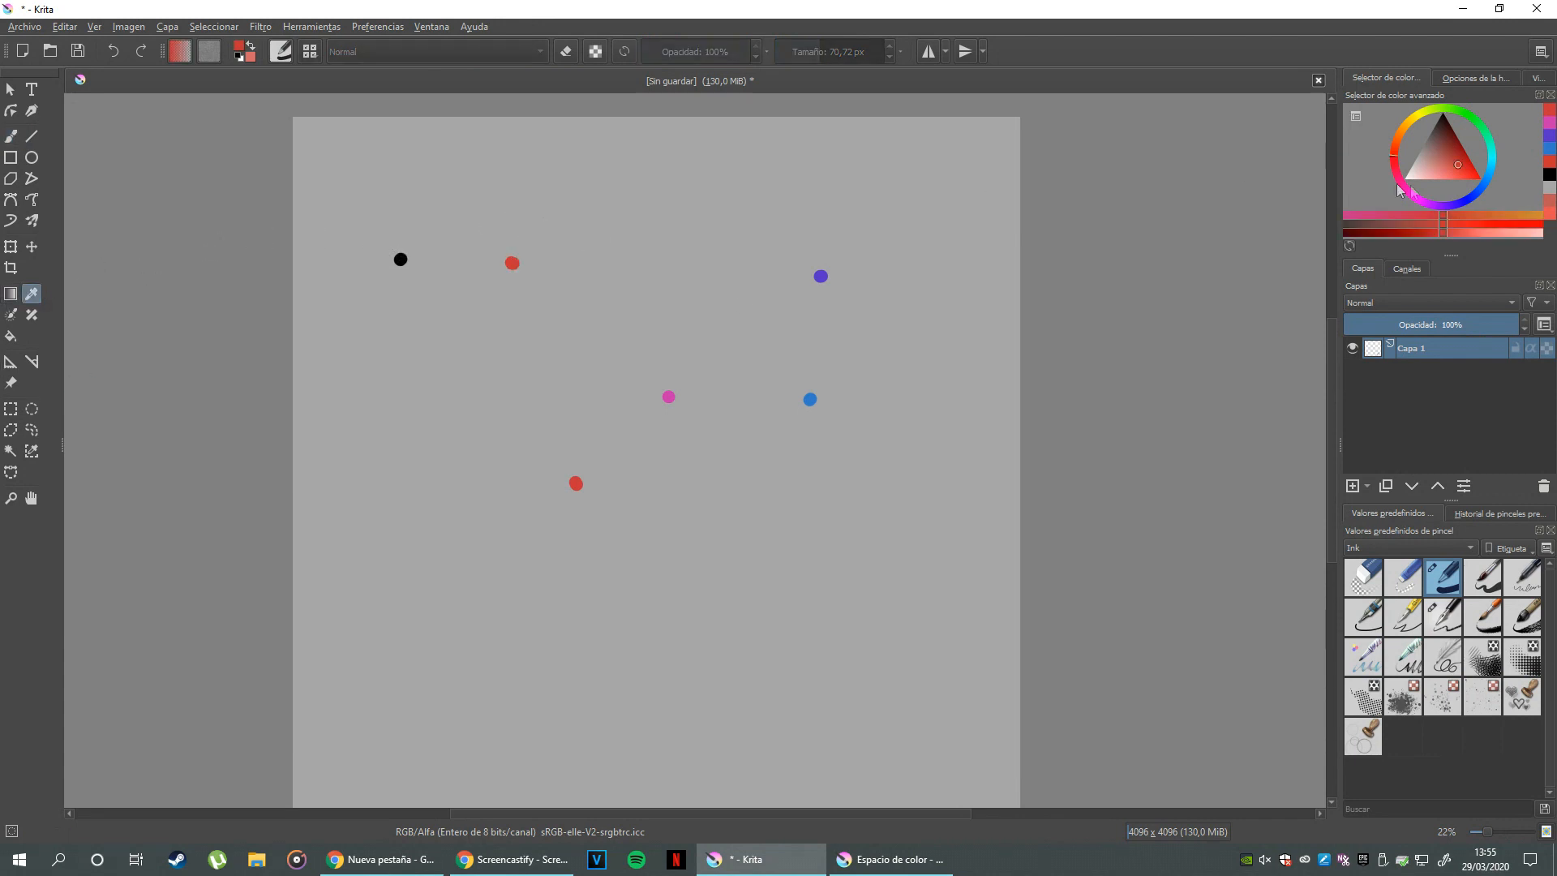
pyautogui.click(824, 276)
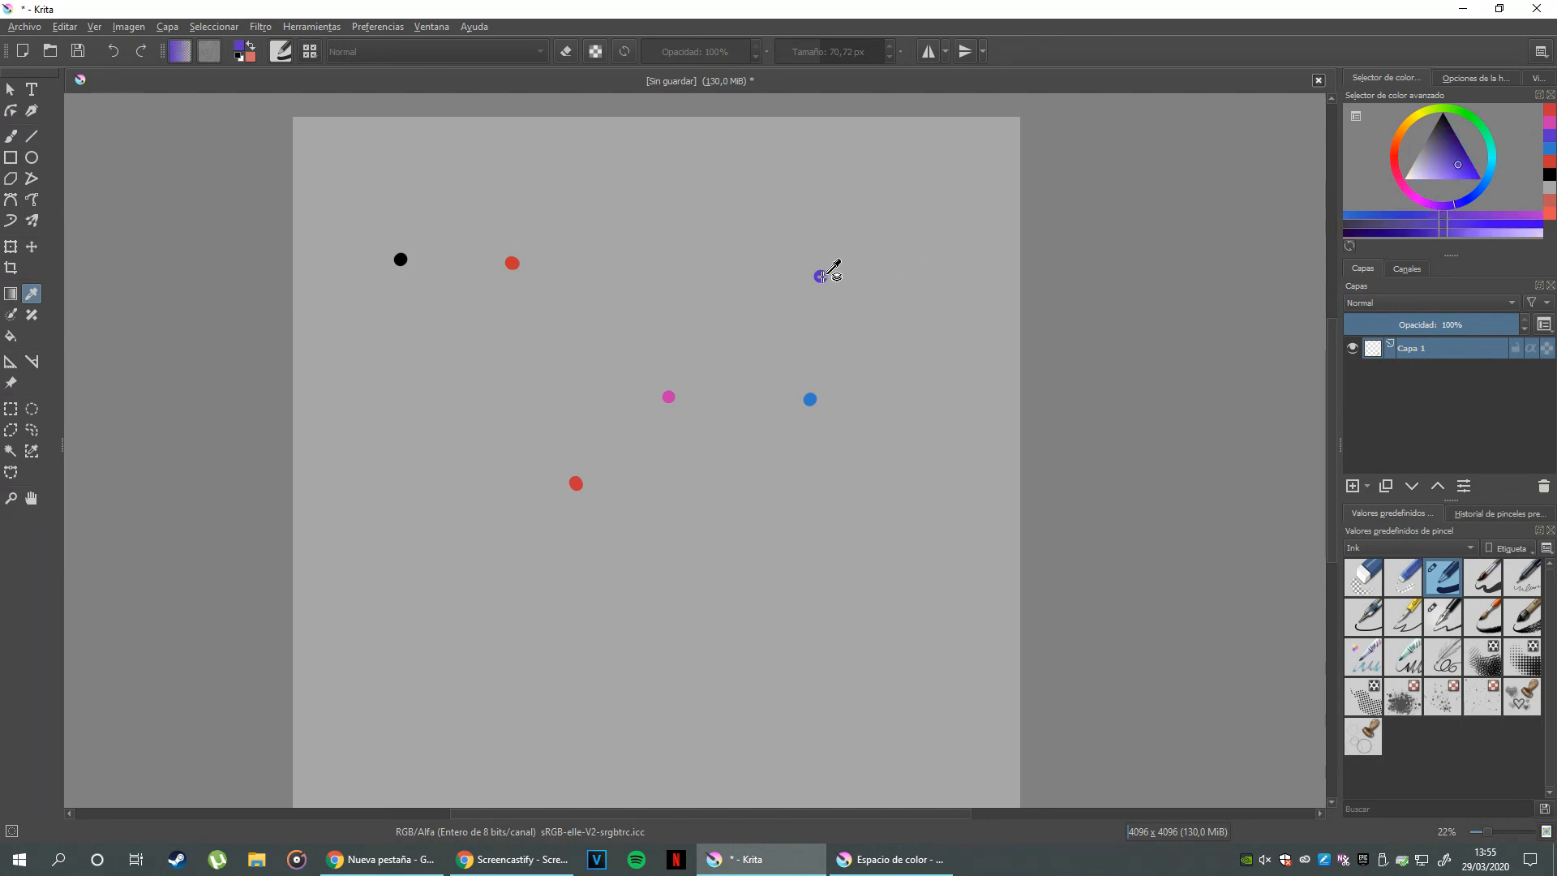
pyautogui.click(810, 399)
pyautogui.click(668, 396)
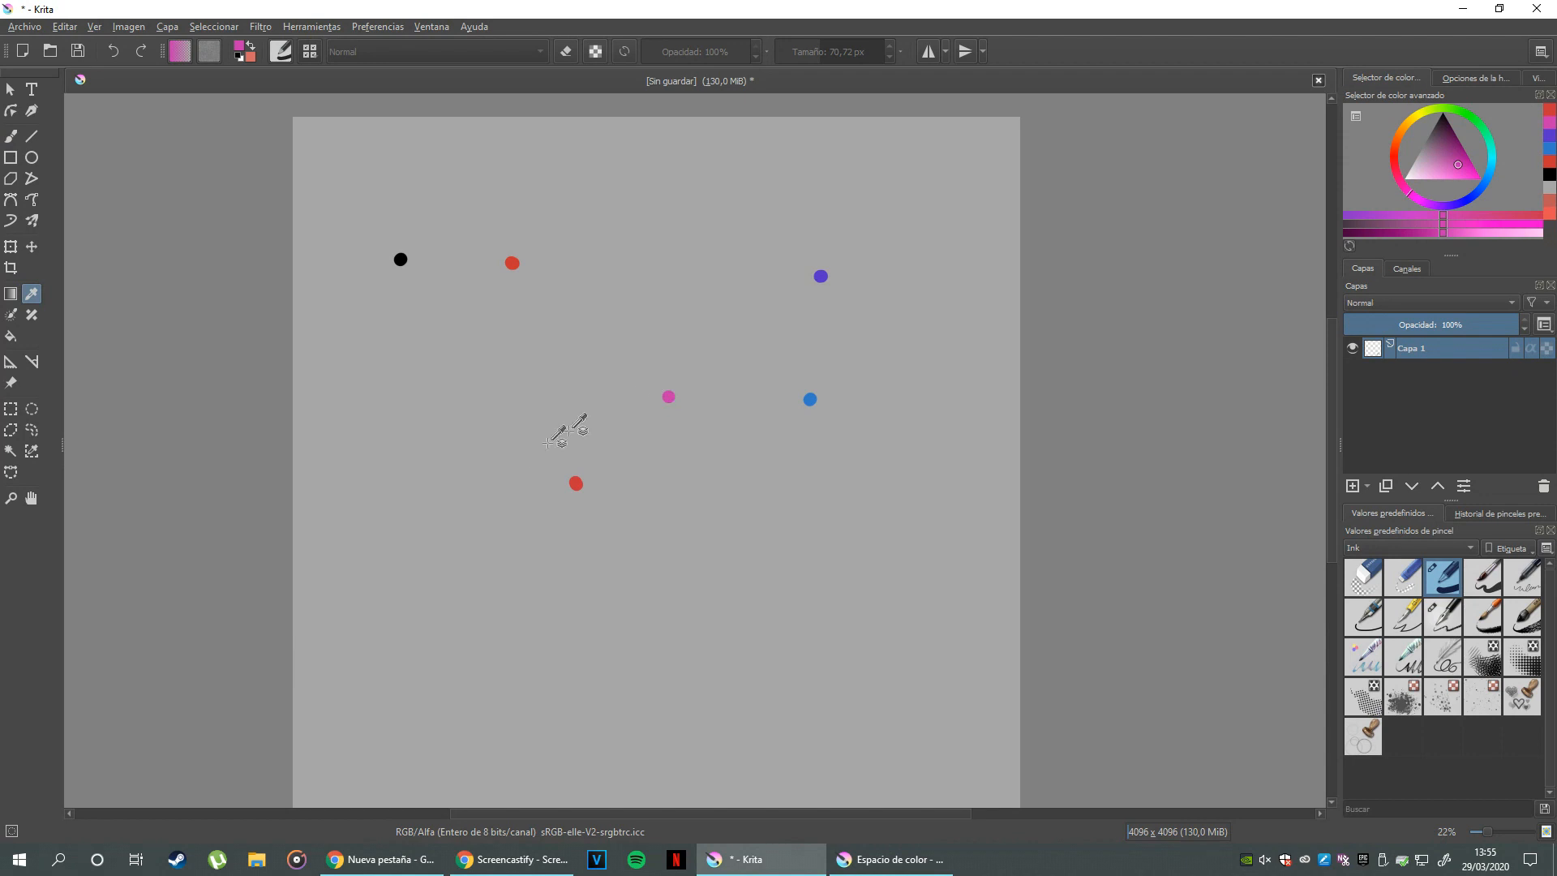
pyautogui.click(576, 482)
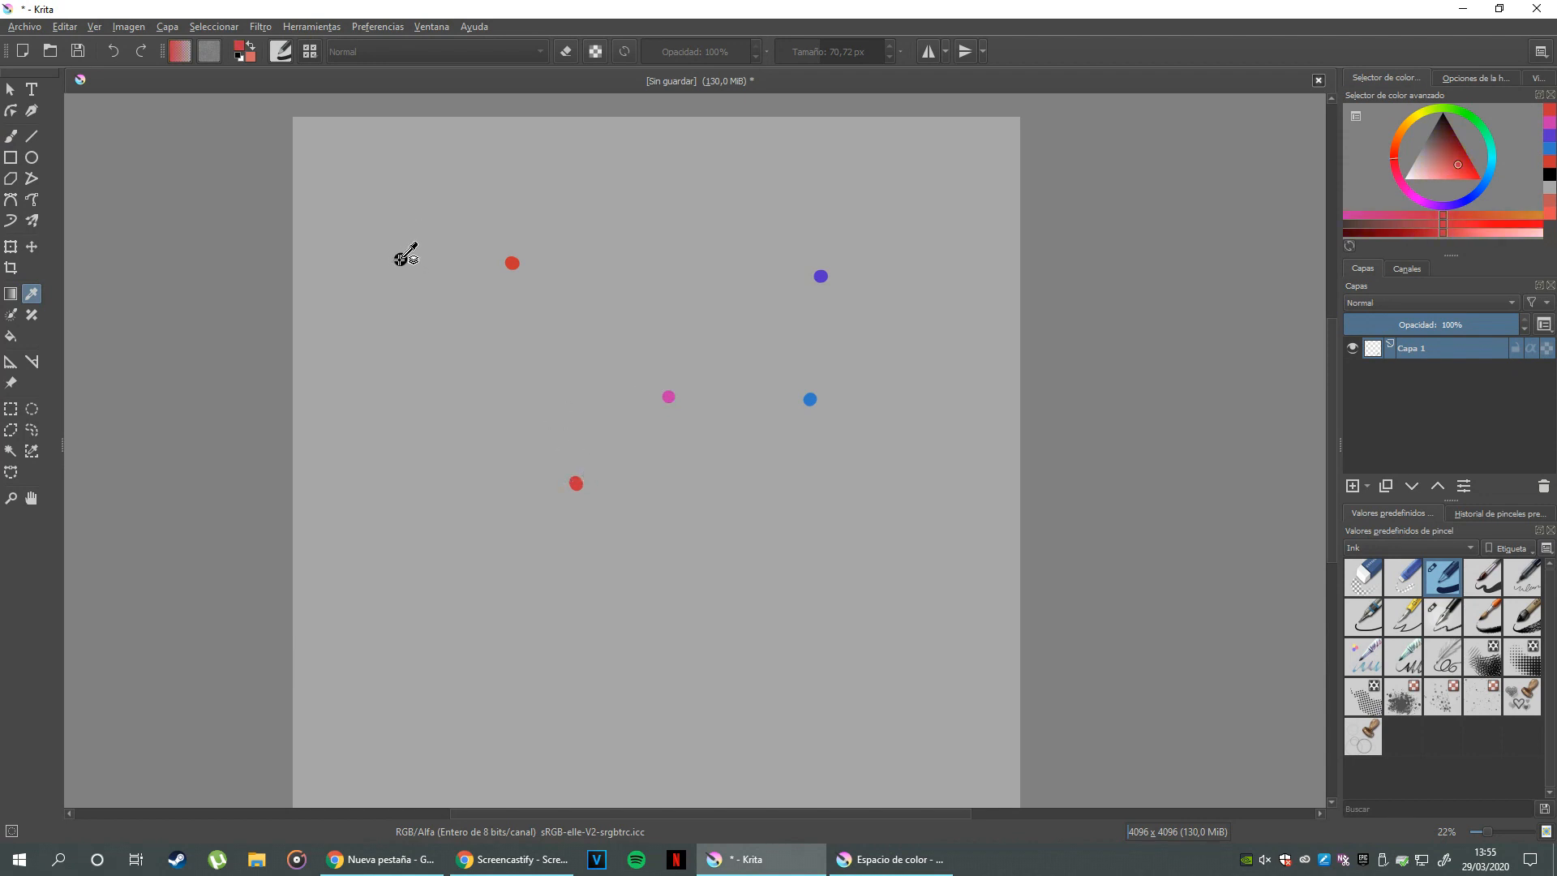
pyautogui.click(401, 258)
# - Undo all the painted dots and return to the Freehand Brush tool
pyautogui.moveTo(608, 421); pyautogui.dragTo(631, 437)
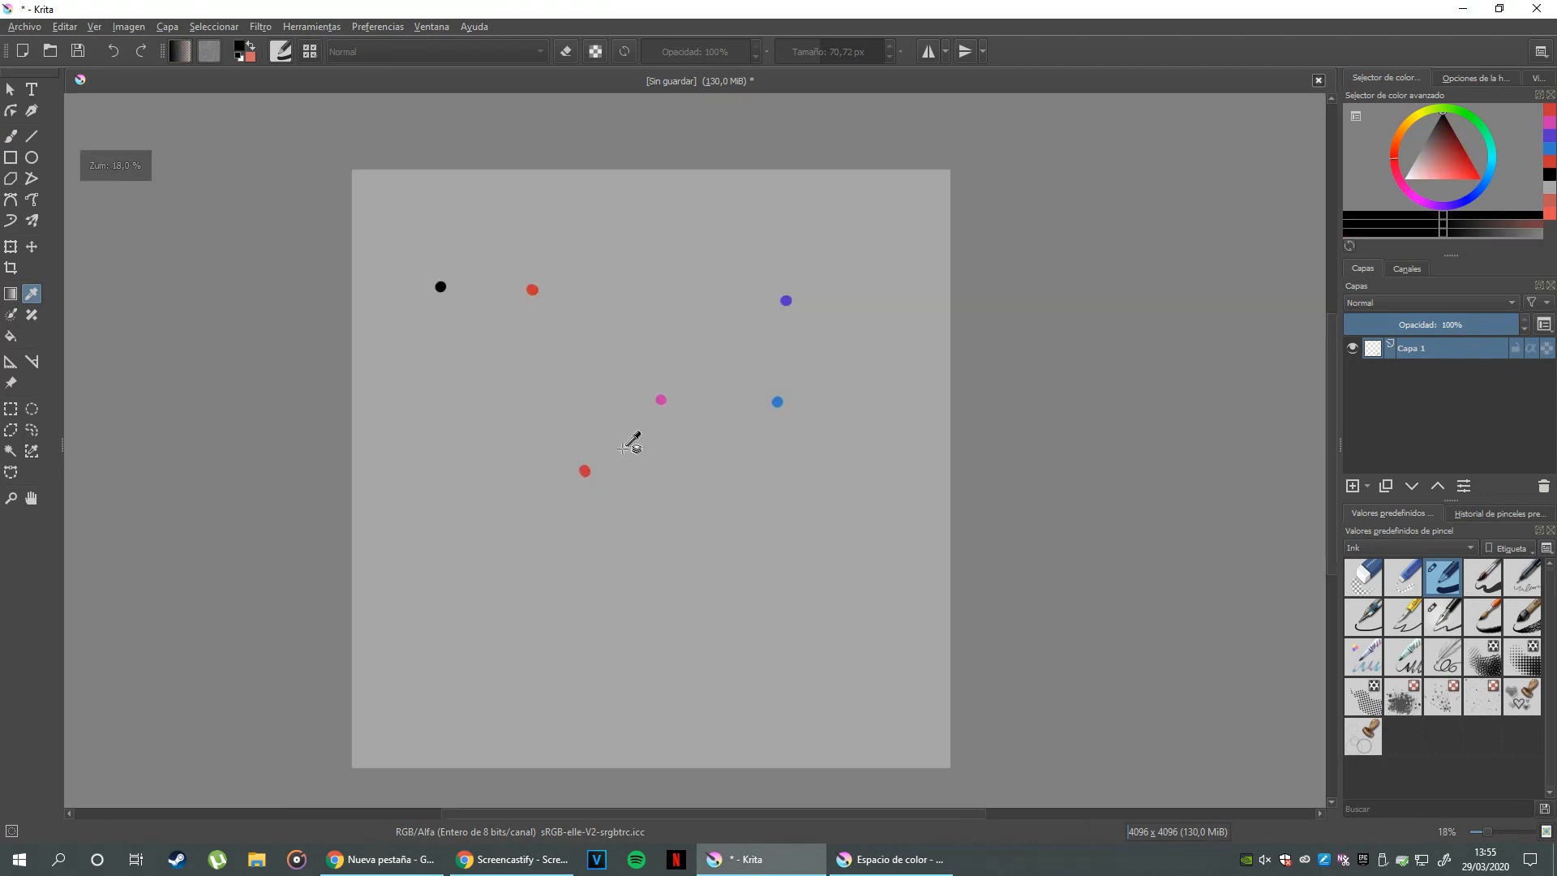
pyautogui.hotkey('ctrl', 'z')
pyautogui.hotkey('ctrl', 'z')
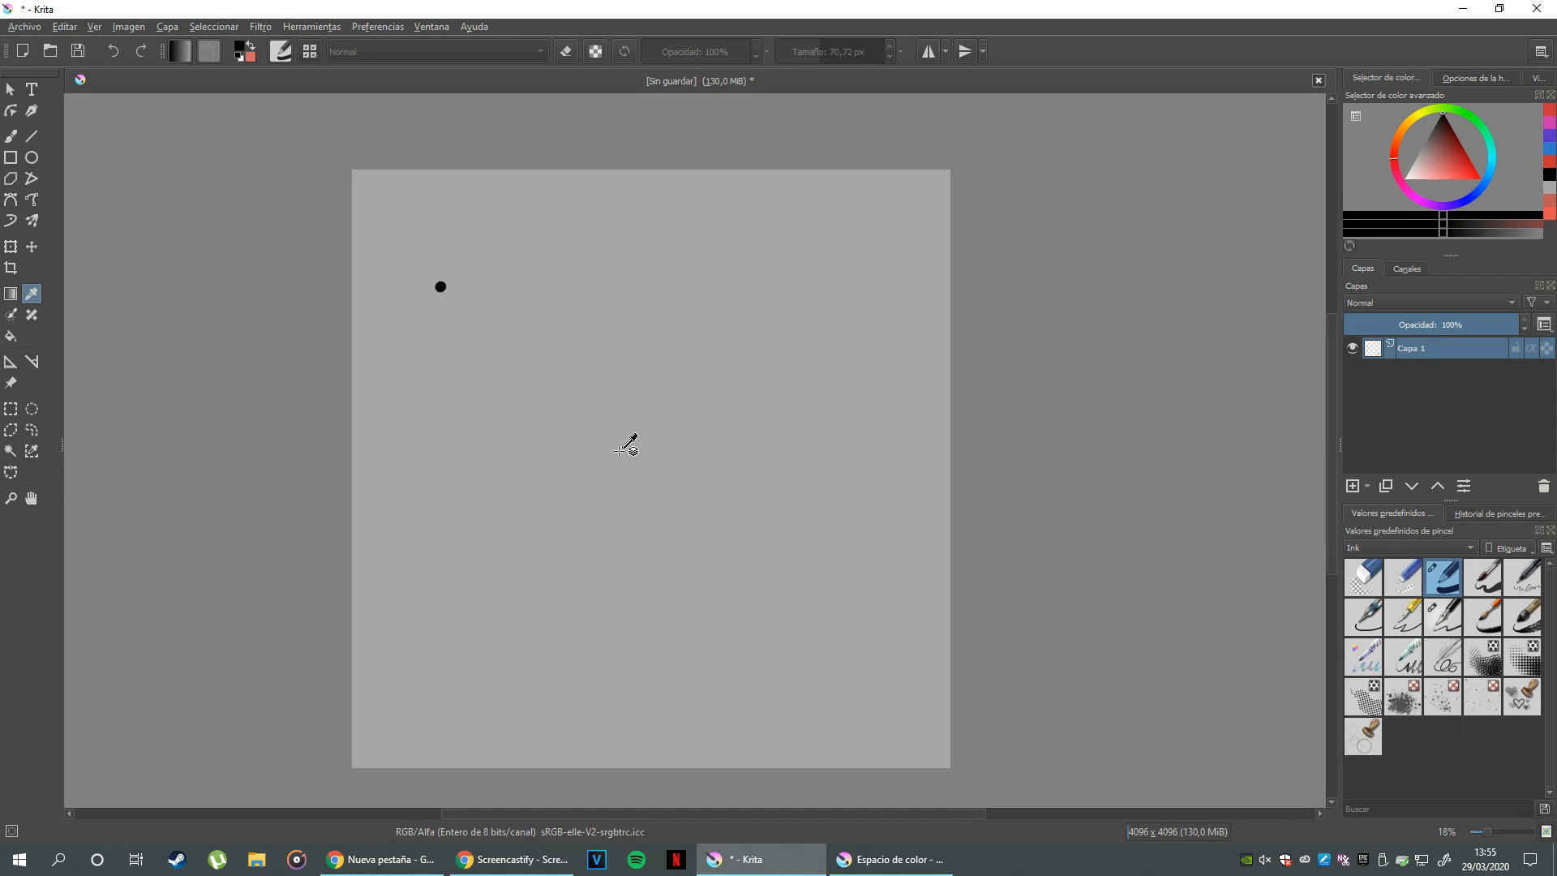
pyautogui.hotkey('ctrl', 'z')
pyautogui.click(12, 136)
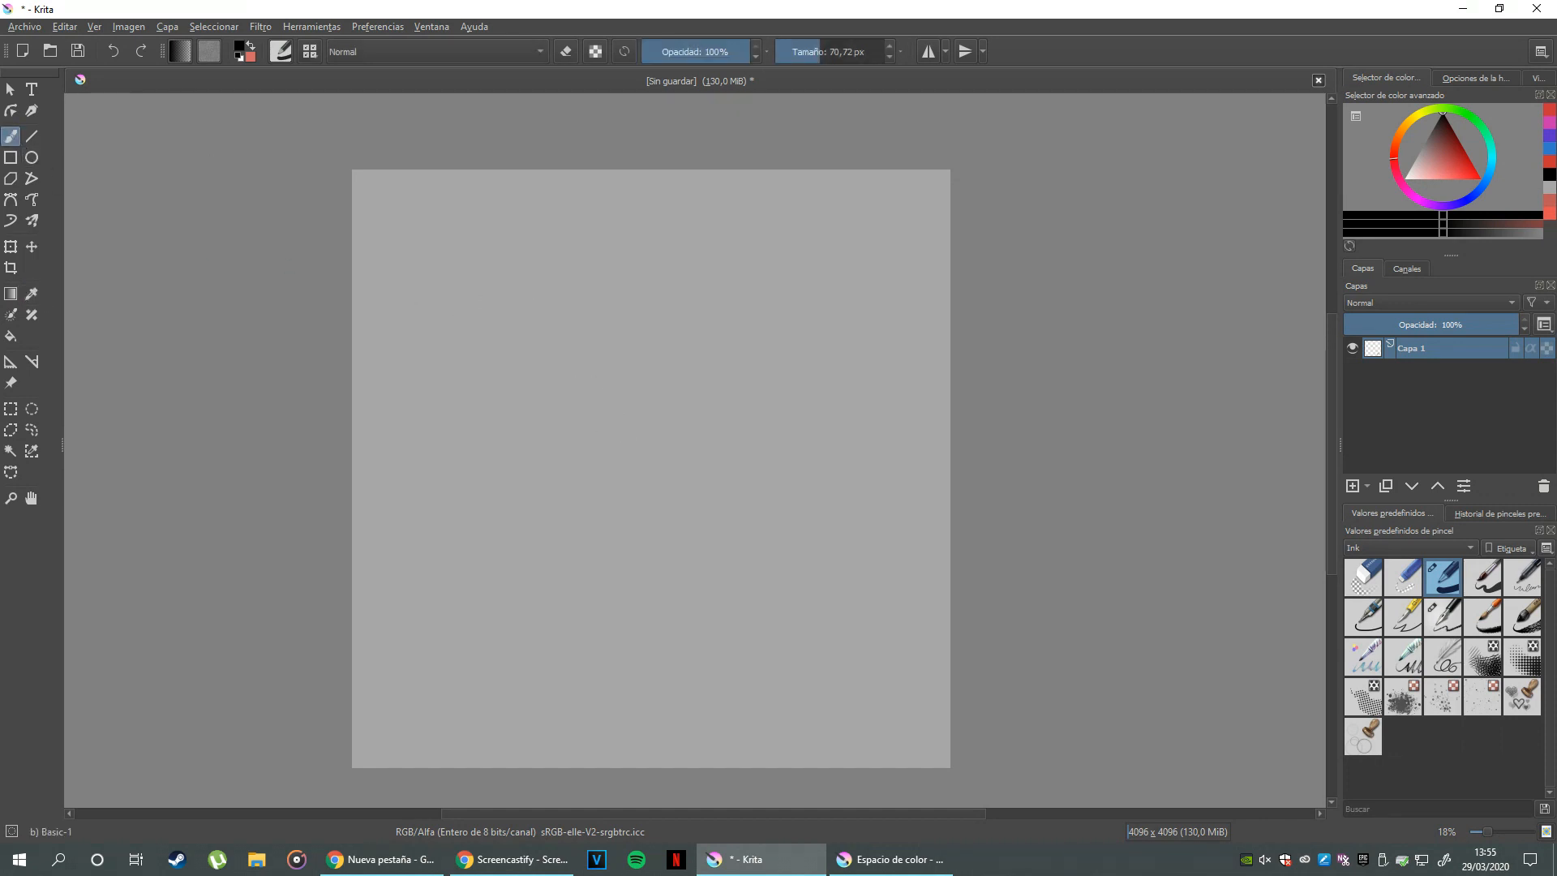
# - Shift the program window clear of the desktop icons and insert the desktop's IMG photo into the document as a reference image
pyautogui.hotkey('ctrl', 'space')
pyautogui.moveTo(599, 383)
pyautogui.mouseDown()
pyautogui.moveTo(612, 393)
pyautogui.moveTo(618, 372)
pyautogui.mouseUp()
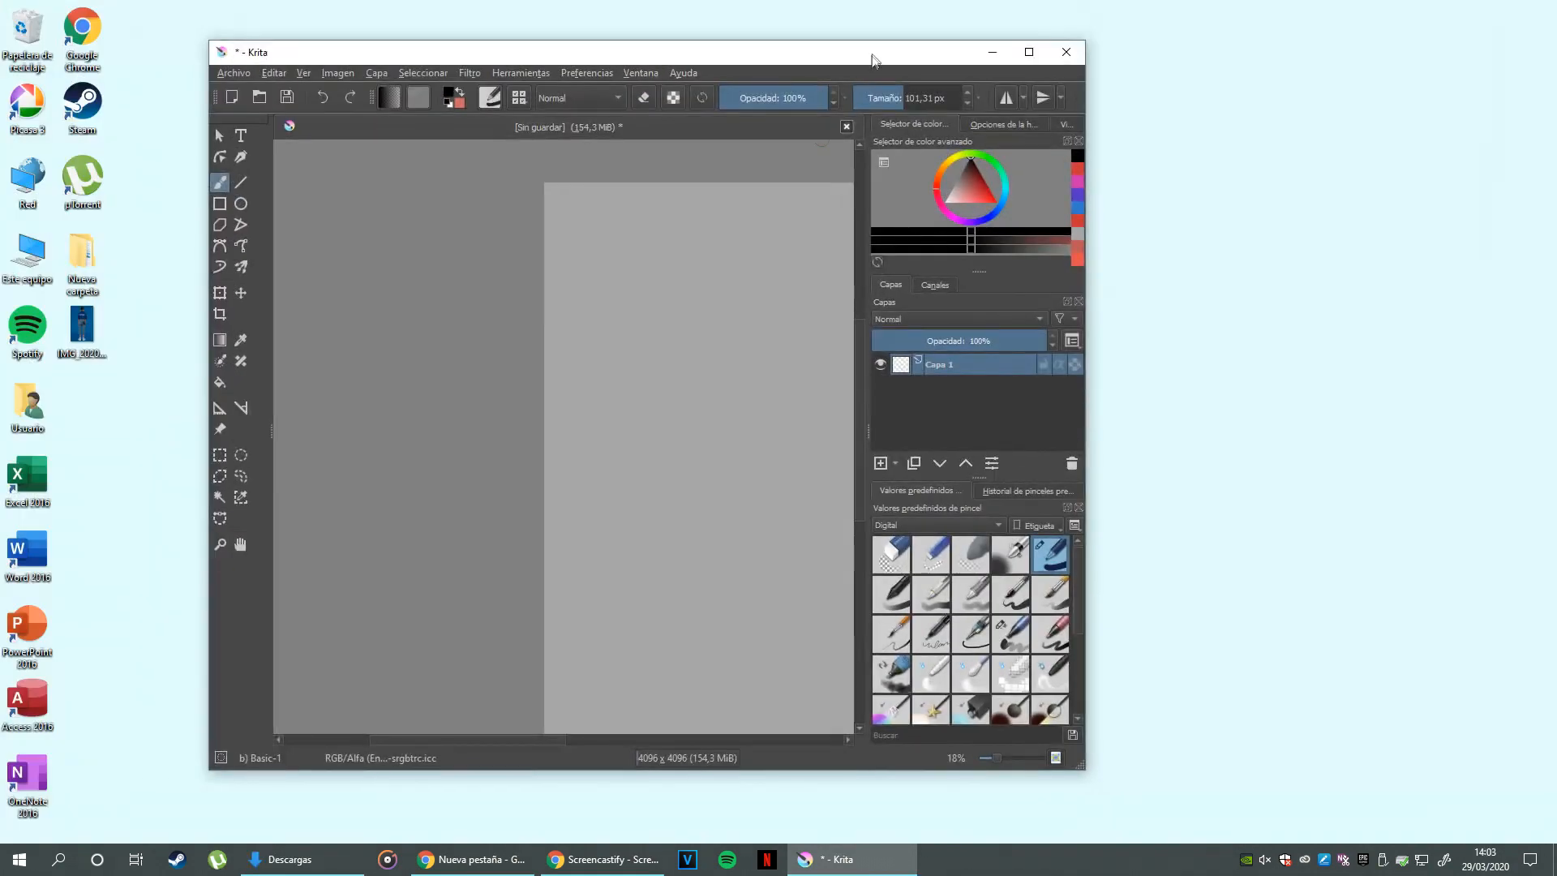
pyautogui.moveTo(871, 55); pyautogui.dragTo(940, 49)
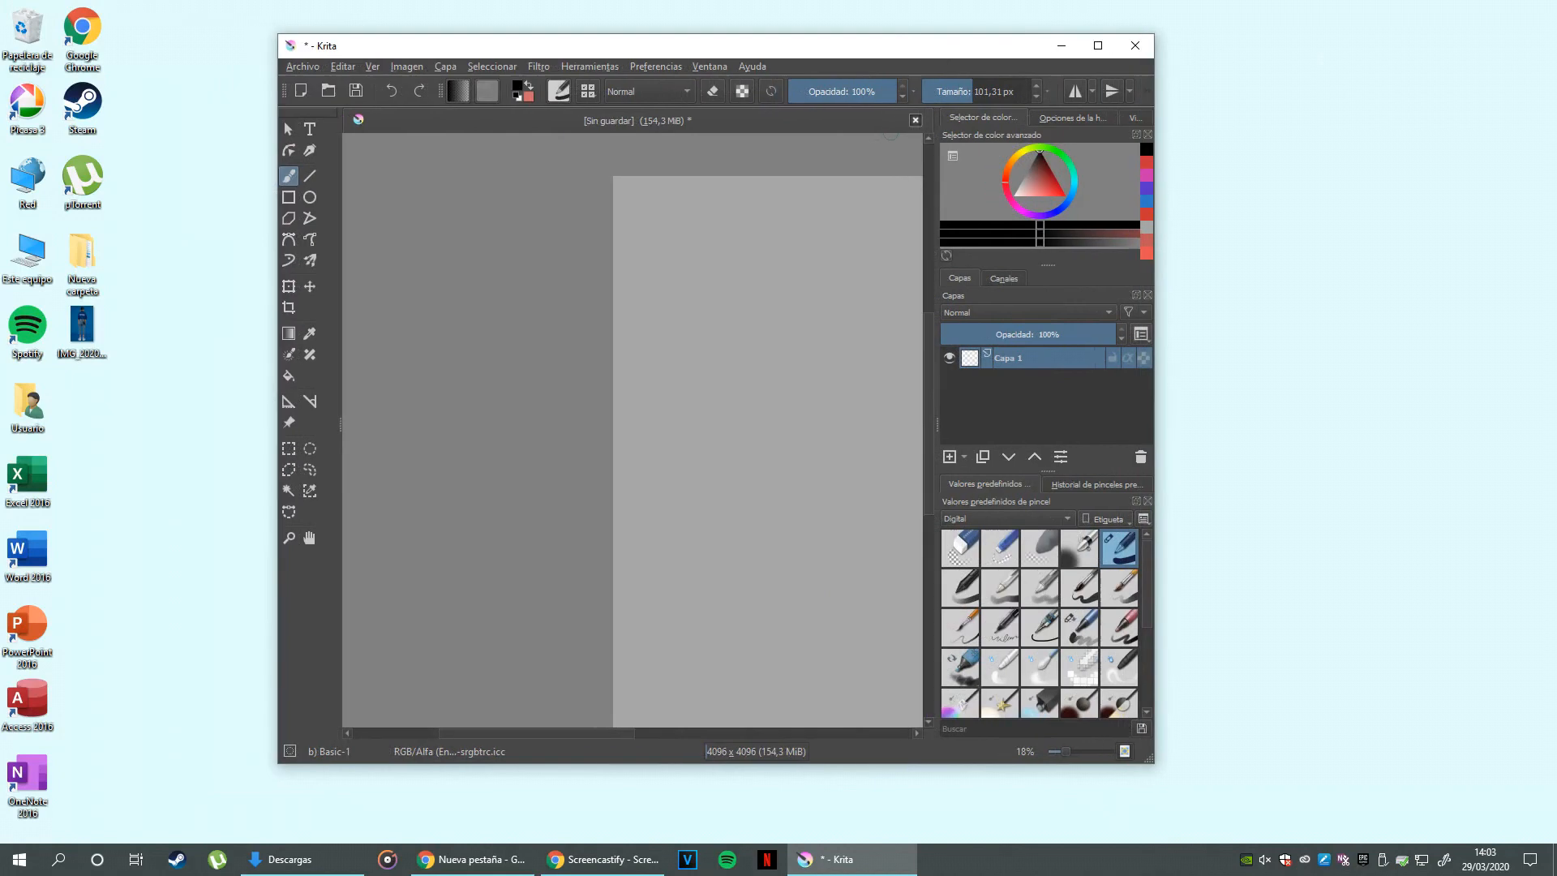
pyautogui.hotkey('ctrl', 'space')
pyautogui.moveTo(665, 492); pyautogui.dragTo(604, 482)
pyautogui.moveTo(92, 336); pyautogui.dragTo(403, 386)
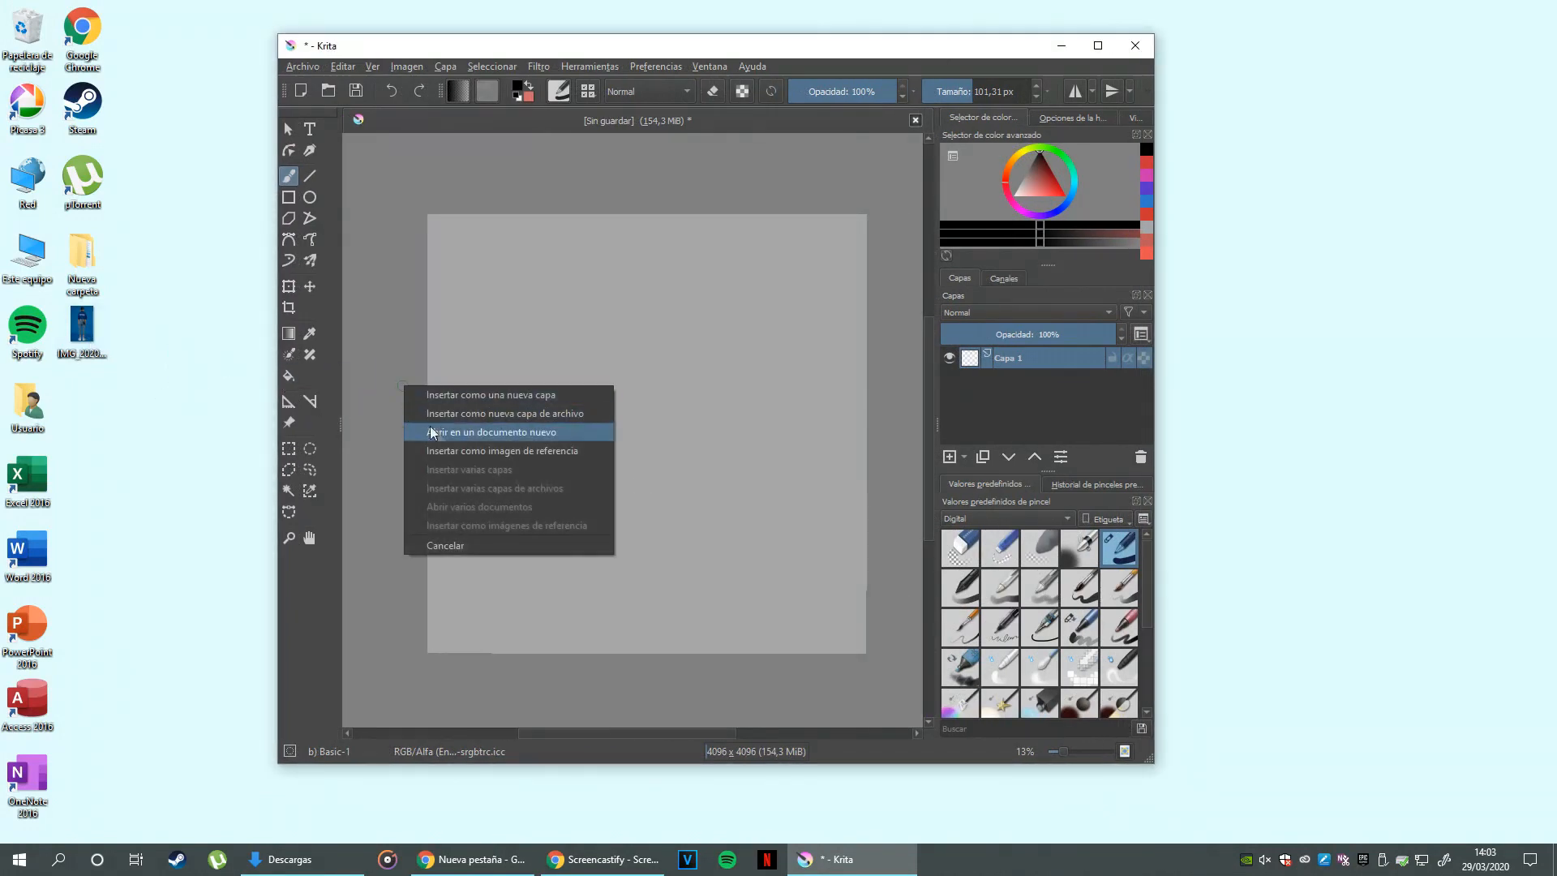
pyautogui.click(470, 452)
# - Enlarge the reference image to roughly twice its size and widen it slightly
pyautogui.hotkey('ctrl', 'space')
pyautogui.moveTo(476, 459); pyautogui.dragTo(530, 350)
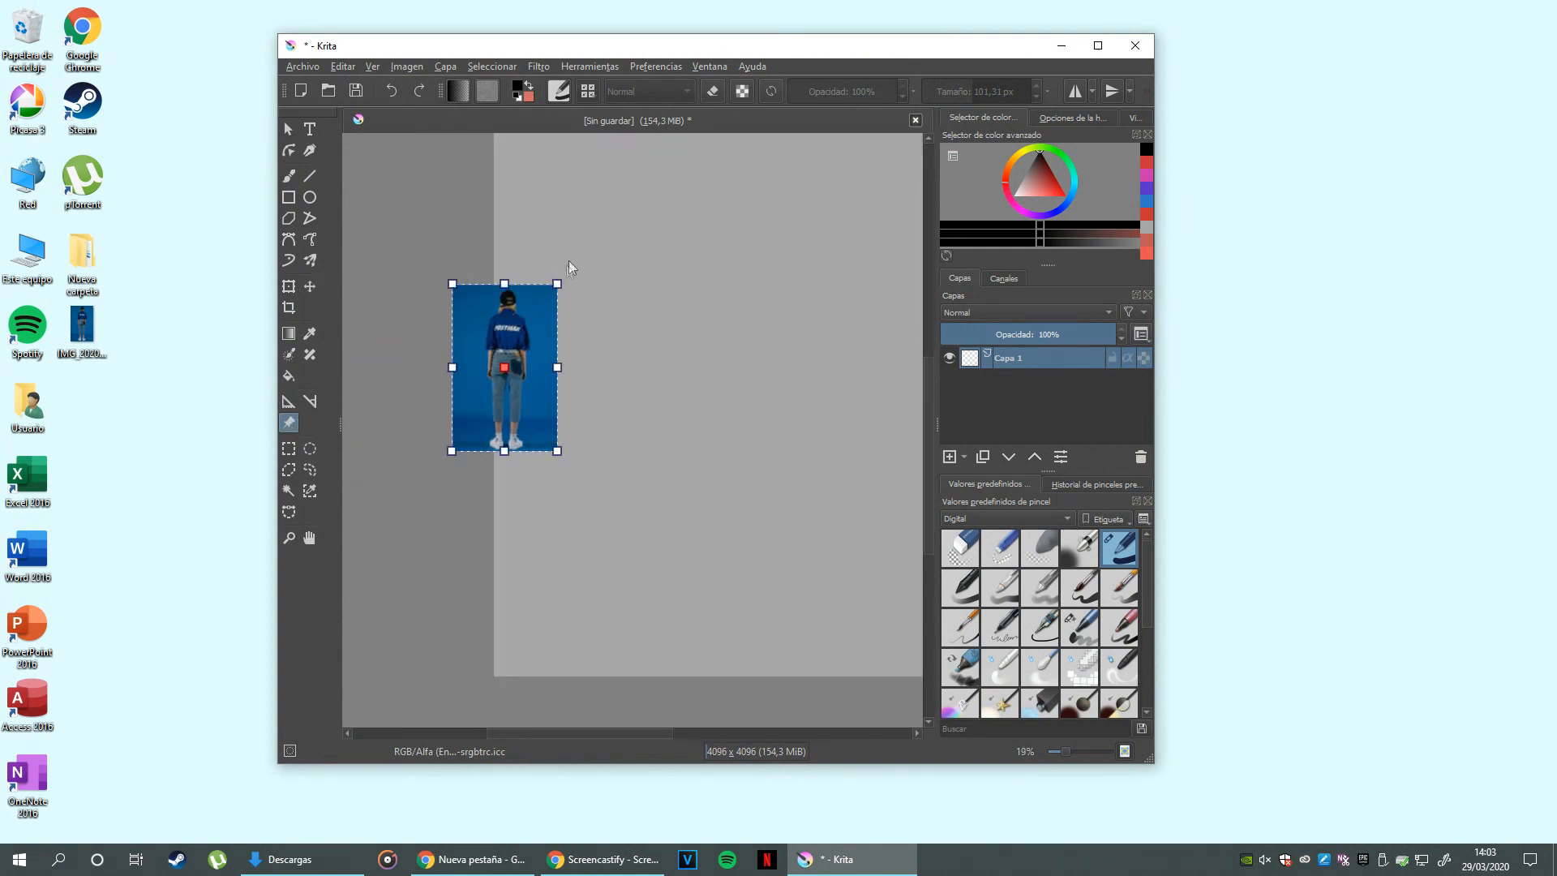
pyautogui.moveTo(556, 283); pyautogui.dragTo(636, 161)
pyautogui.moveTo(637, 304); pyautogui.dragTo(653, 306)
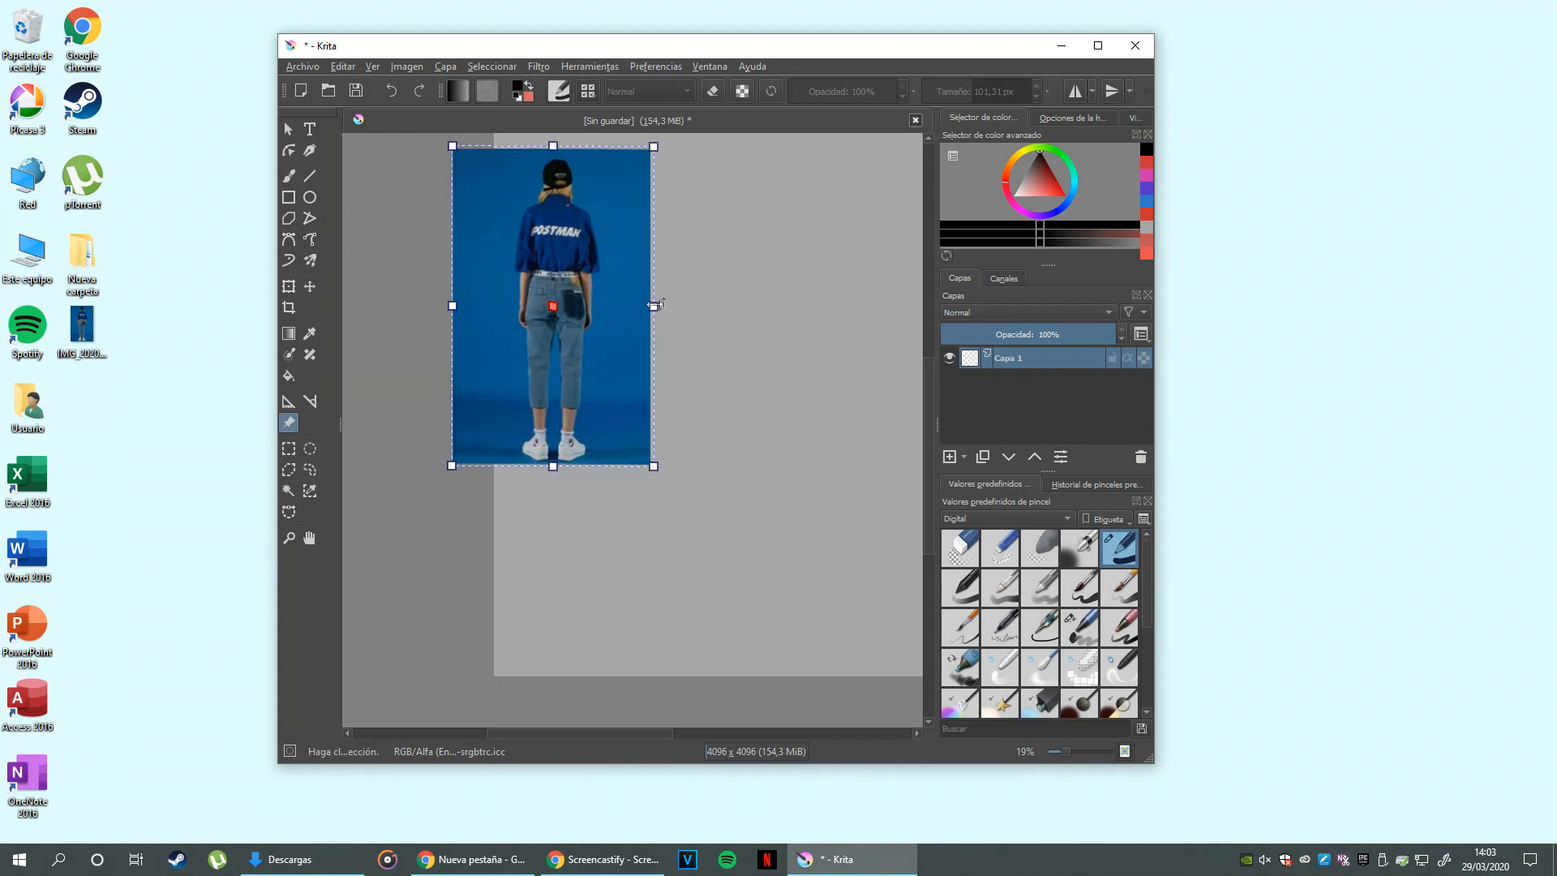
# - Reposition the reference image and enlarge it further from its upper-right corner
pyautogui.scroll(-3, 704, 303)
pyautogui.moveTo(703, 362); pyautogui.dragTo(568, 516)
pyautogui.moveTo(503, 434); pyautogui.dragTo(606, 159)
pyautogui.scroll(-1, 570, 438)
pyautogui.moveTo(571, 438); pyautogui.dragTo(587, 458)
pyautogui.moveTo(615, 226); pyautogui.dragTo(662, 150)
# - Move the reference image off the drawing area, beside the canvas's upper-left corner
pyautogui.moveTo(633, 208); pyautogui.dragTo(468, 289)
pyautogui.moveTo(534, 364); pyautogui.dragTo(556, 351)
pyautogui.moveTo(558, 353); pyautogui.dragTo(618, 330)
pyautogui.scroll(-1, 497, 325)
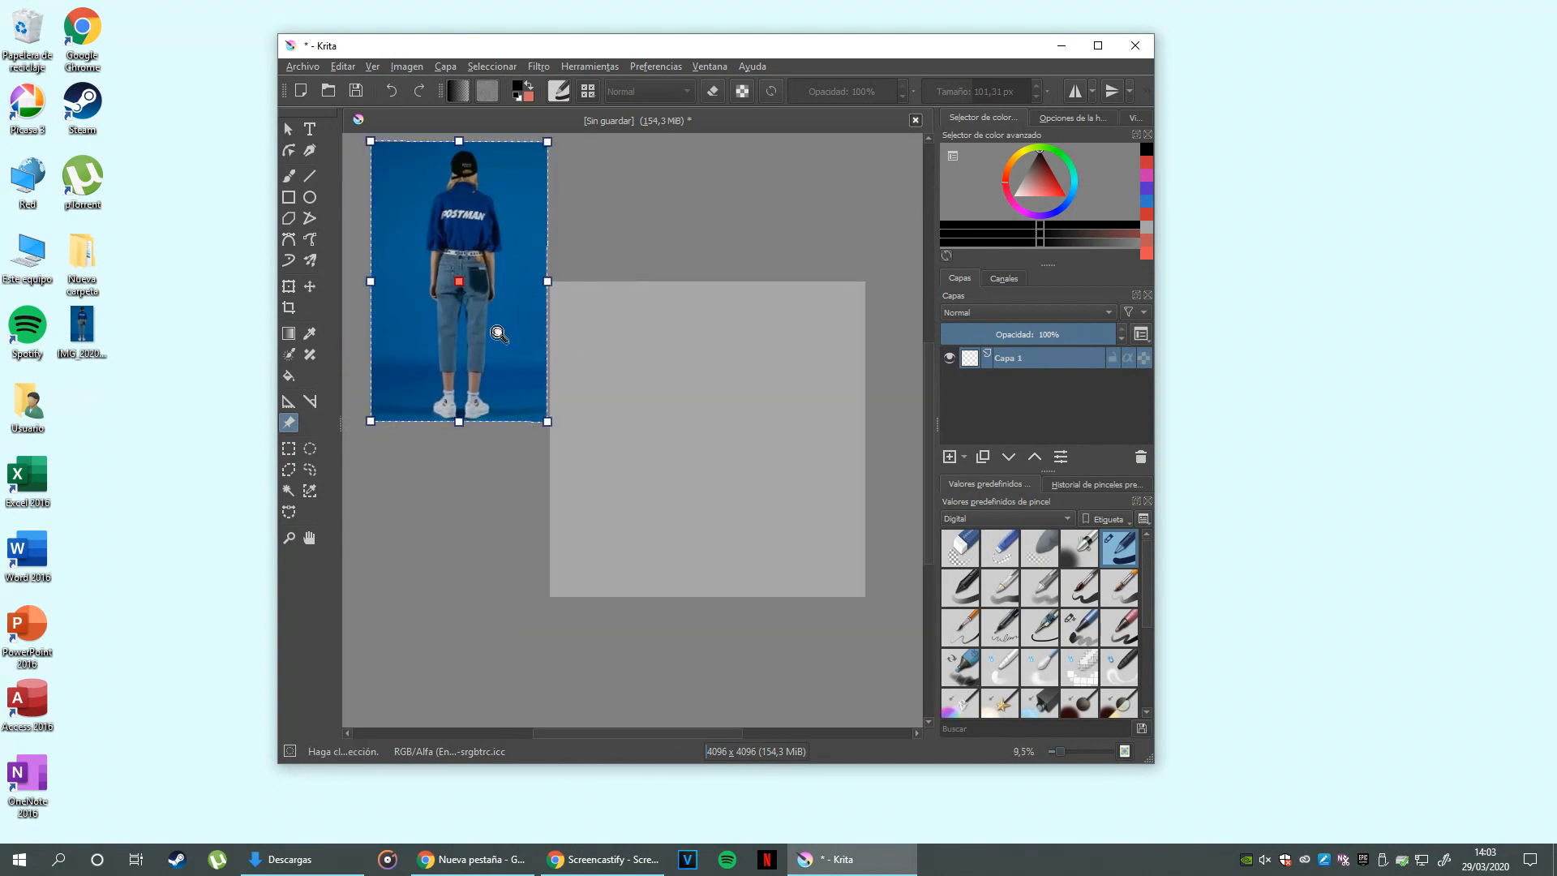
pyautogui.moveTo(595, 369); pyautogui.dragTo(602, 378)
pyautogui.moveTo(520, 345); pyautogui.dragTo(527, 345)
pyautogui.moveTo(635, 363)
pyautogui.mouseDown()
pyautogui.moveTo(639, 376)
pyautogui.moveTo(640, 343)
pyautogui.mouseUp()
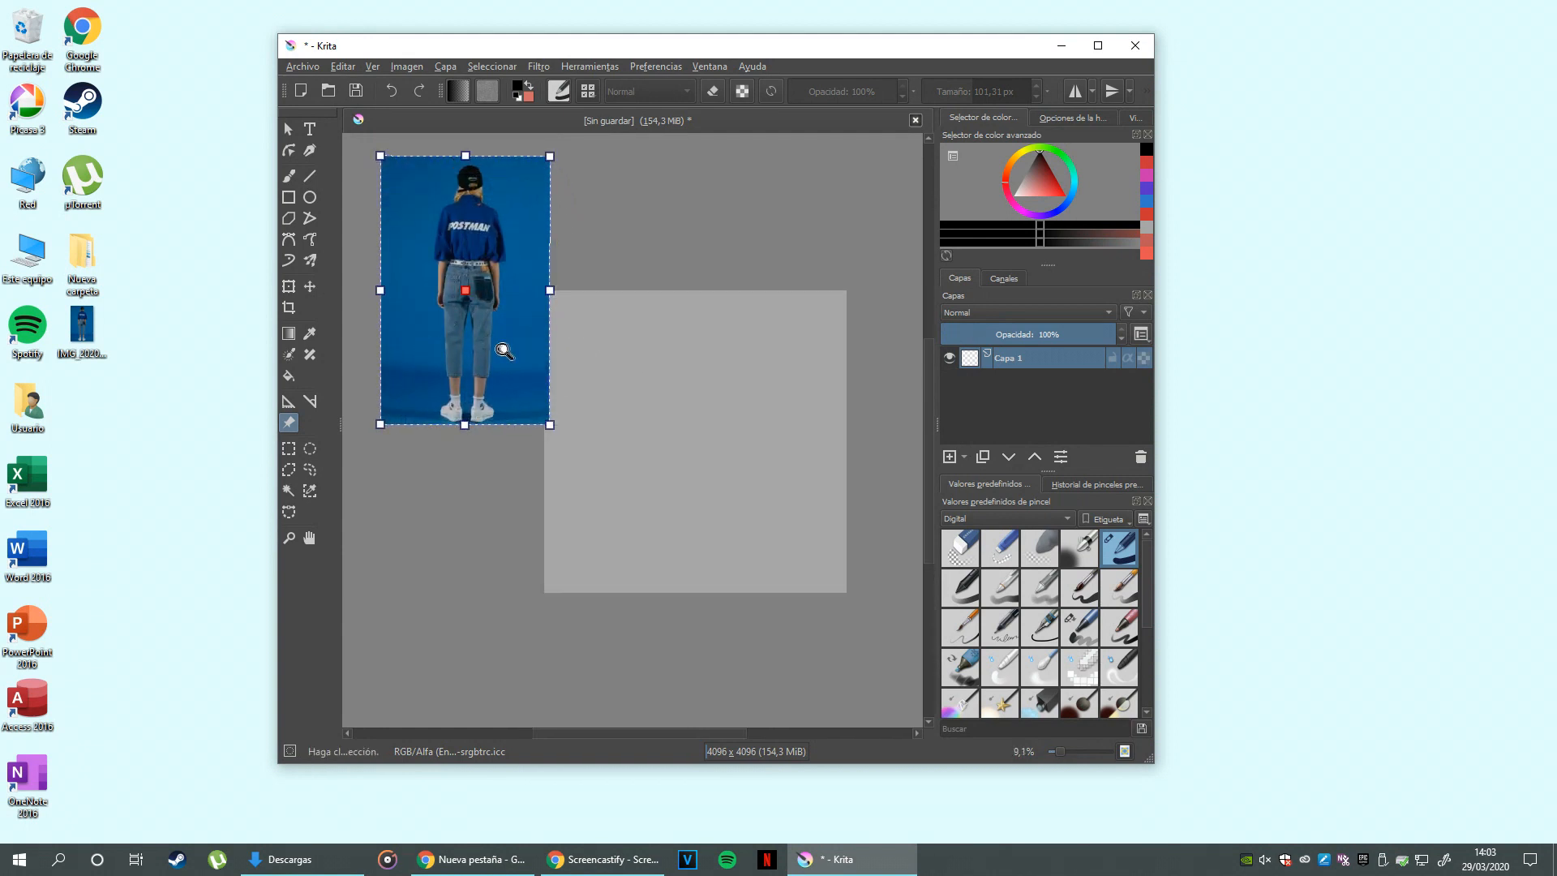
pyautogui.moveTo(500, 350); pyautogui.dragTo(554, 357)
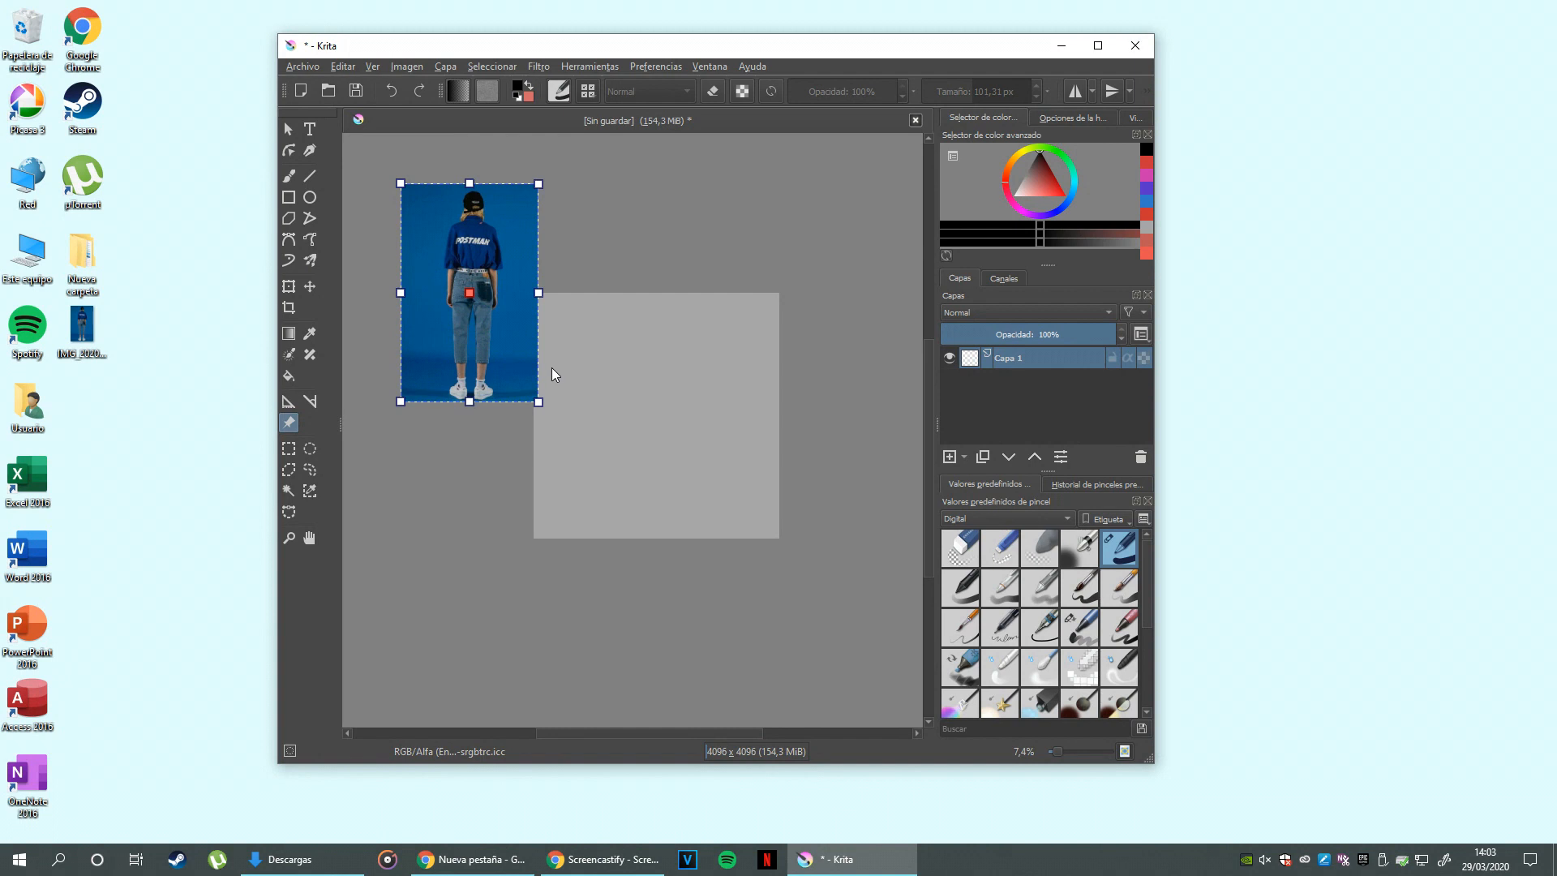
# - Delete the reference image beside the canvas
pyautogui.press('Delete')
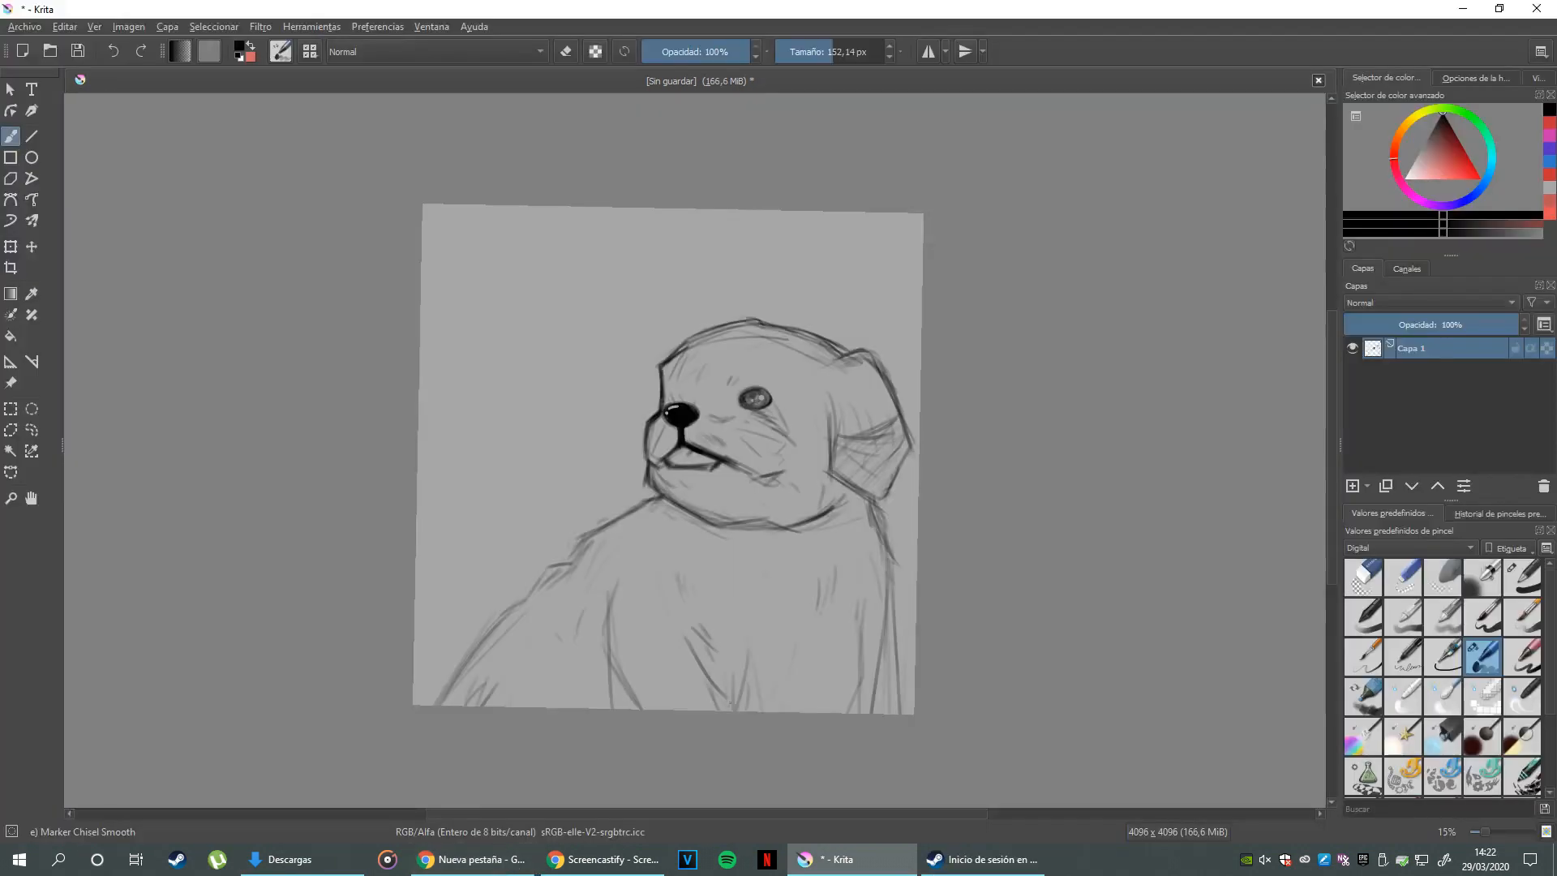
# - Select a rectangular area over the puppy's forehead and try moving it away from the head with the Transform tool
pyautogui.moveTo(729, 649)
pyautogui.mouseDown()
pyautogui.moveTo(719, 619)
pyautogui.moveTo(751, 615)
pyautogui.moveTo(735, 614)
pyautogui.mouseUp()
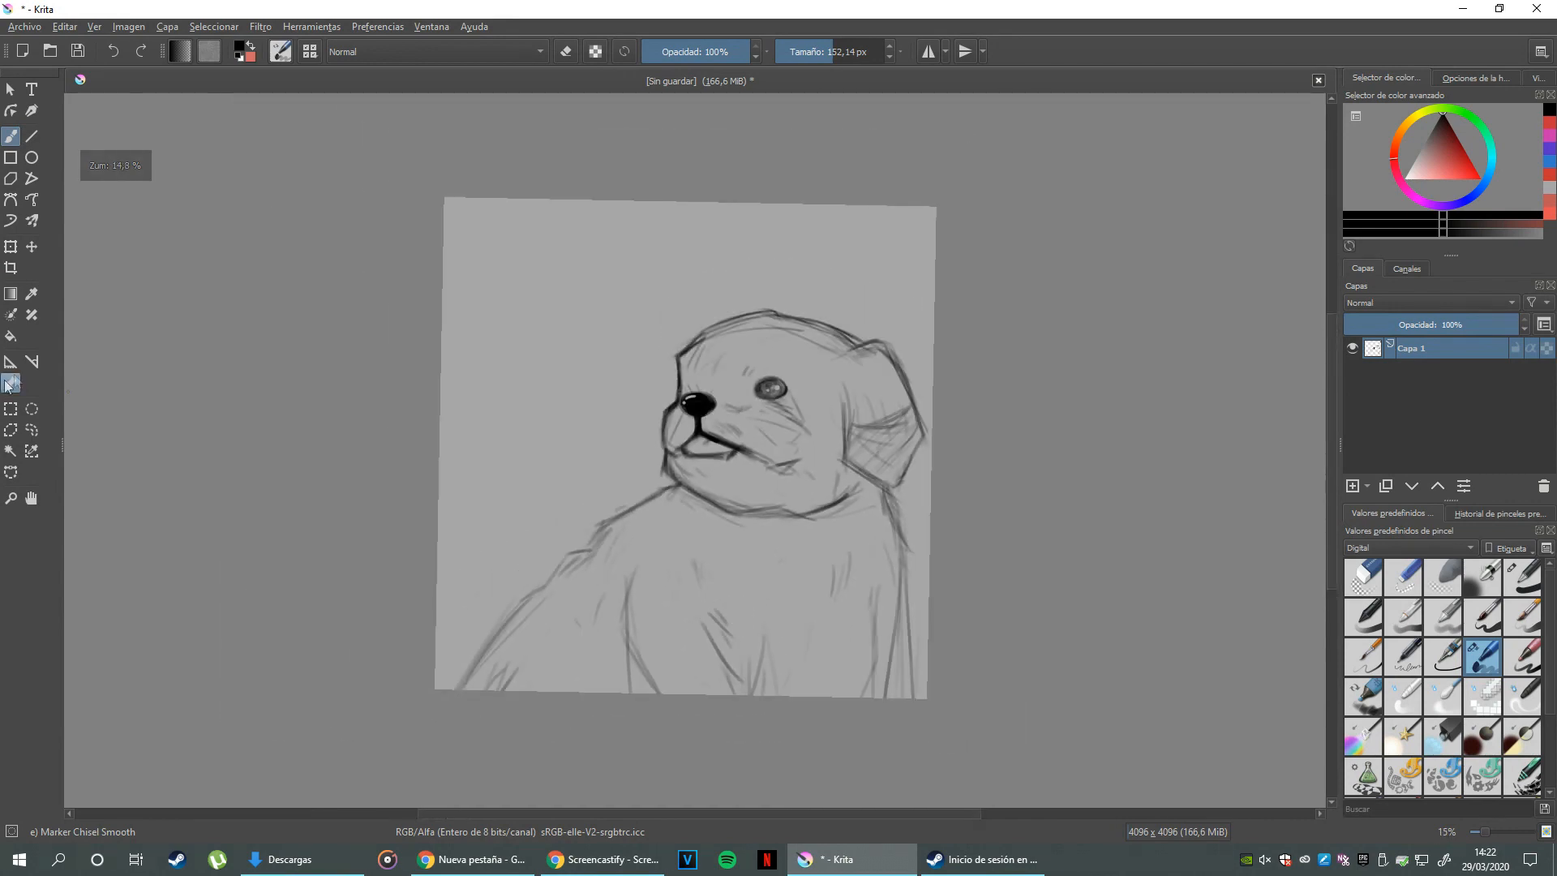
pyautogui.click(9, 410)
pyautogui.moveTo(649, 305); pyautogui.dragTo(739, 386)
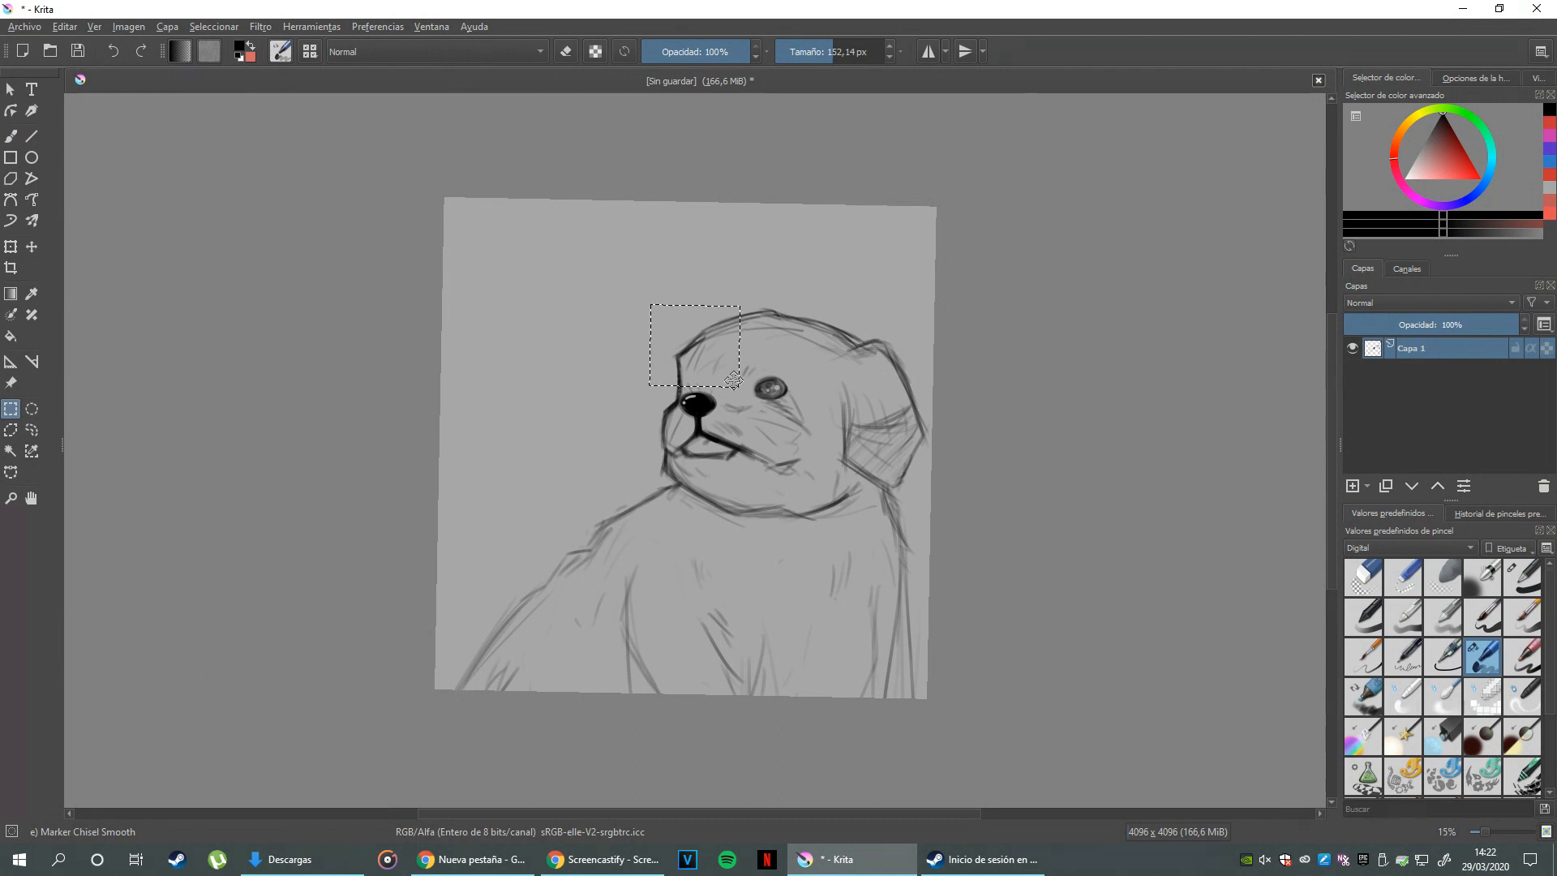
pyautogui.click(10, 247)
pyautogui.moveTo(727, 325); pyautogui.dragTo(657, 278)
pyautogui.hotkey('ctrl', 'z')
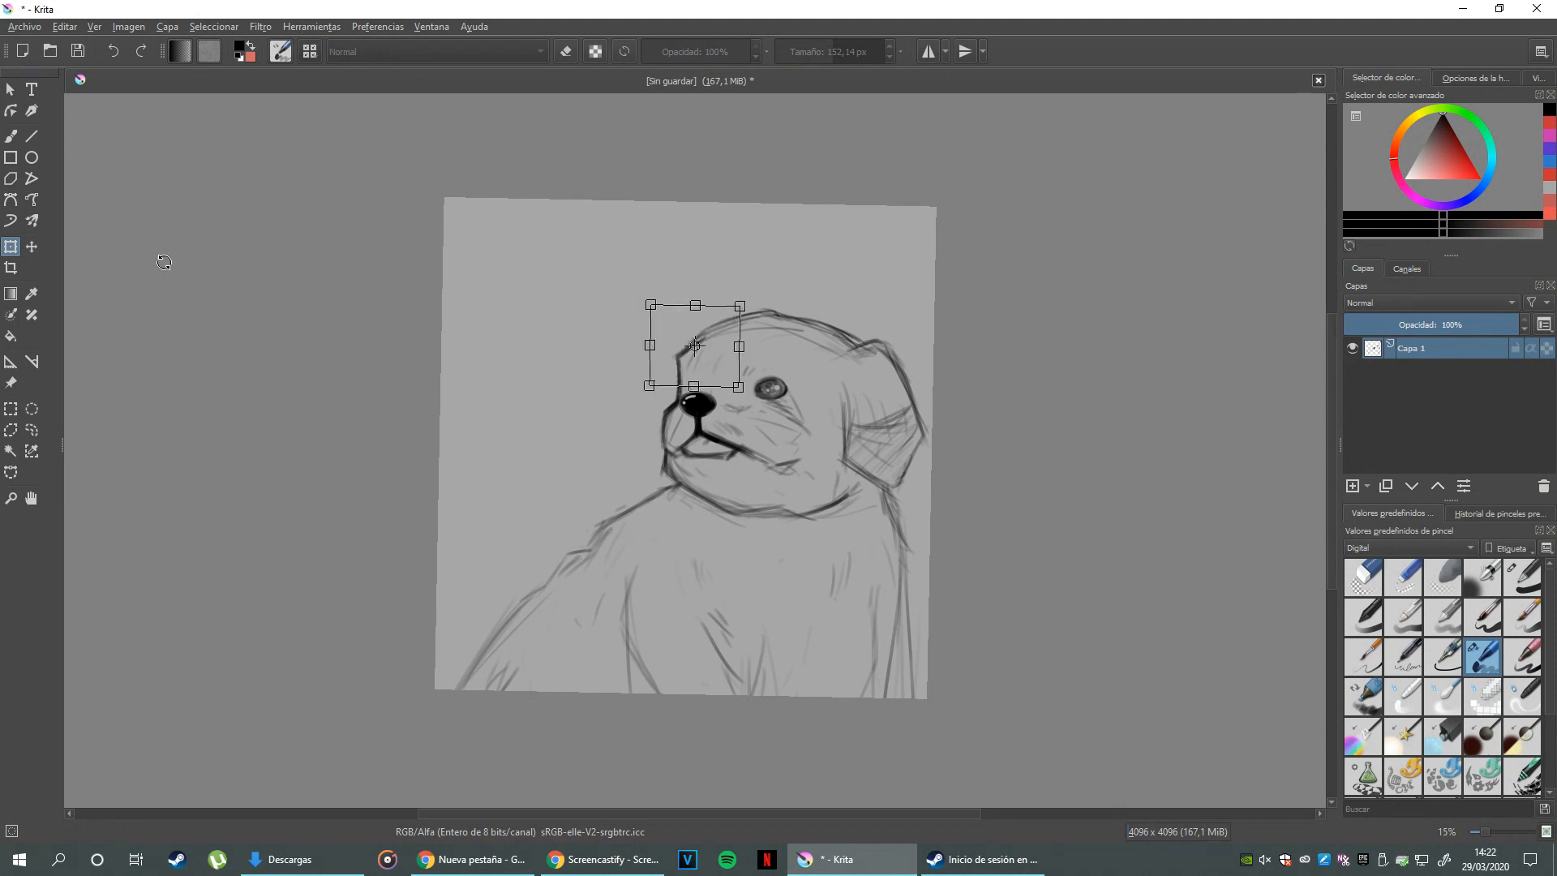
# - Try shifting the selected forehead area with the Move tool
pyautogui.click(40, 244)
pyautogui.moveTo(712, 342)
pyautogui.mouseDown()
pyautogui.moveTo(722, 320)
pyautogui.moveTo(714, 330)
pyautogui.mouseUp()
pyautogui.hotkey('ctrl', 'z')
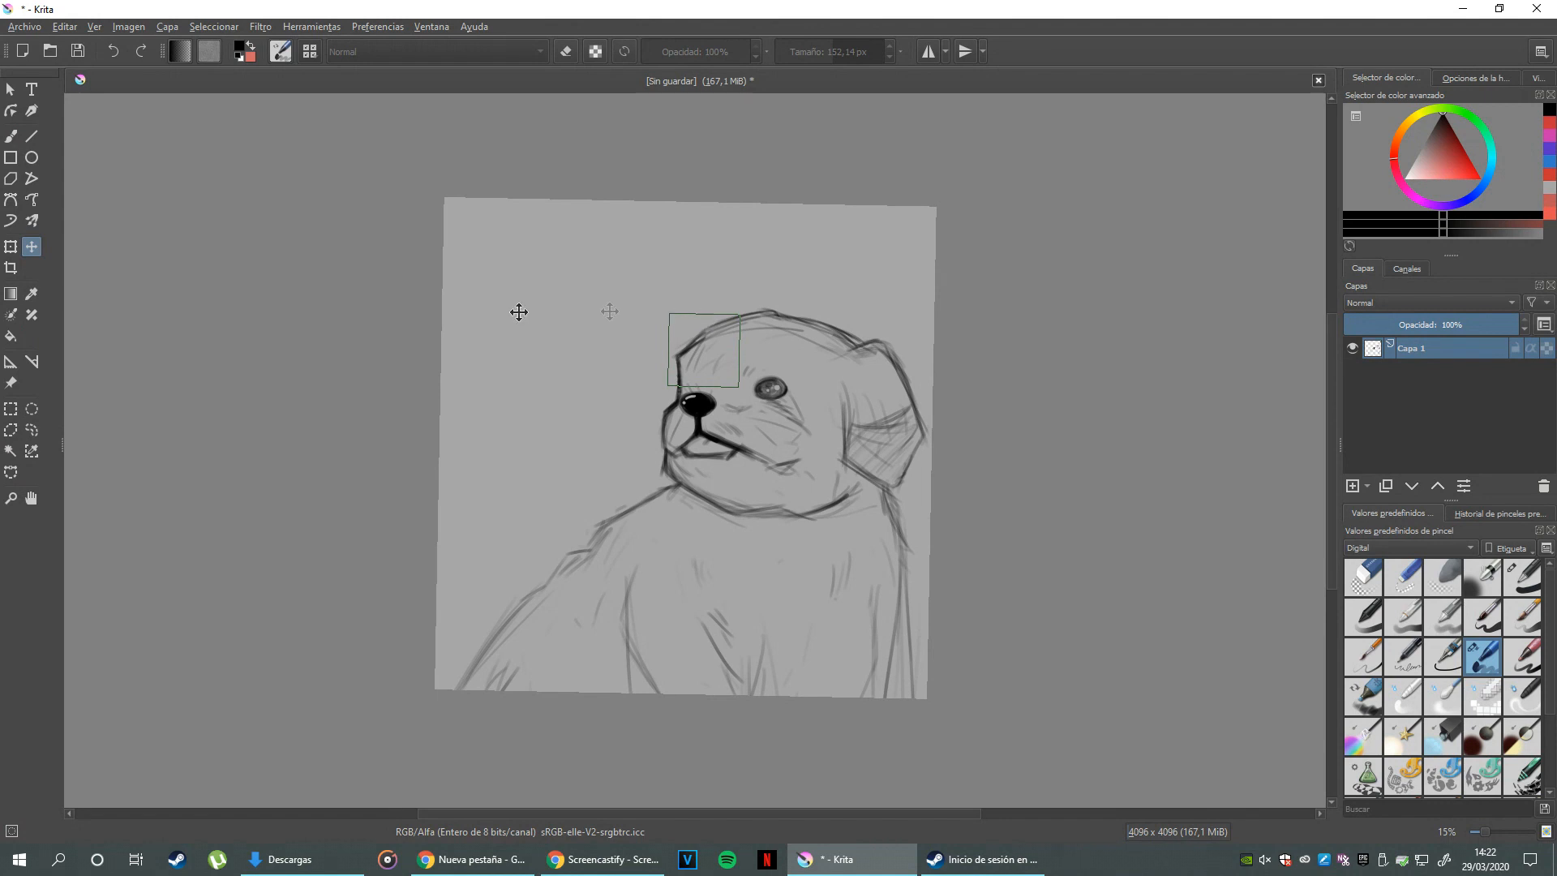
# - Try resizing the selected forehead area from its upper-right corner with the Transform tool
pyautogui.click(13, 248)
pyautogui.moveTo(740, 306); pyautogui.dragTo(667, 331)
pyautogui.hotkey('ctrl', 'z')
pyautogui.hotkey('ctrl', 'z')
pyautogui.hotkey('ctrl', 'z')
pyautogui.scroll(-1, 682, 430)
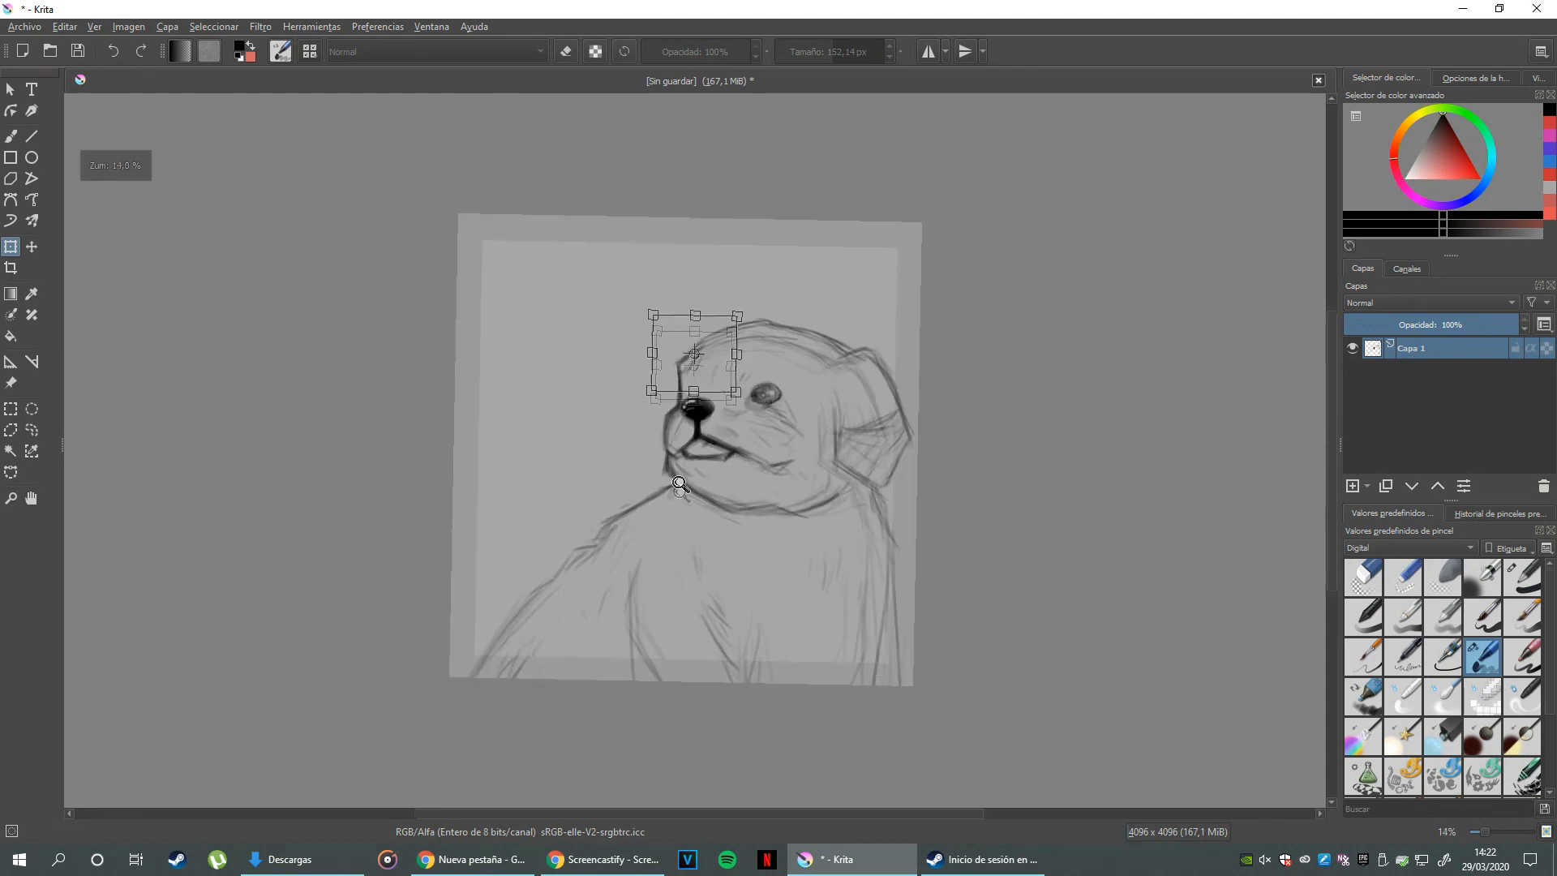
# - Select an oval area on top of the puppy's head and try moving and resizing it with the Transform tool
pyautogui.click(32, 412)
pyautogui.moveTo(823, 393); pyautogui.dragTo(761, 309)
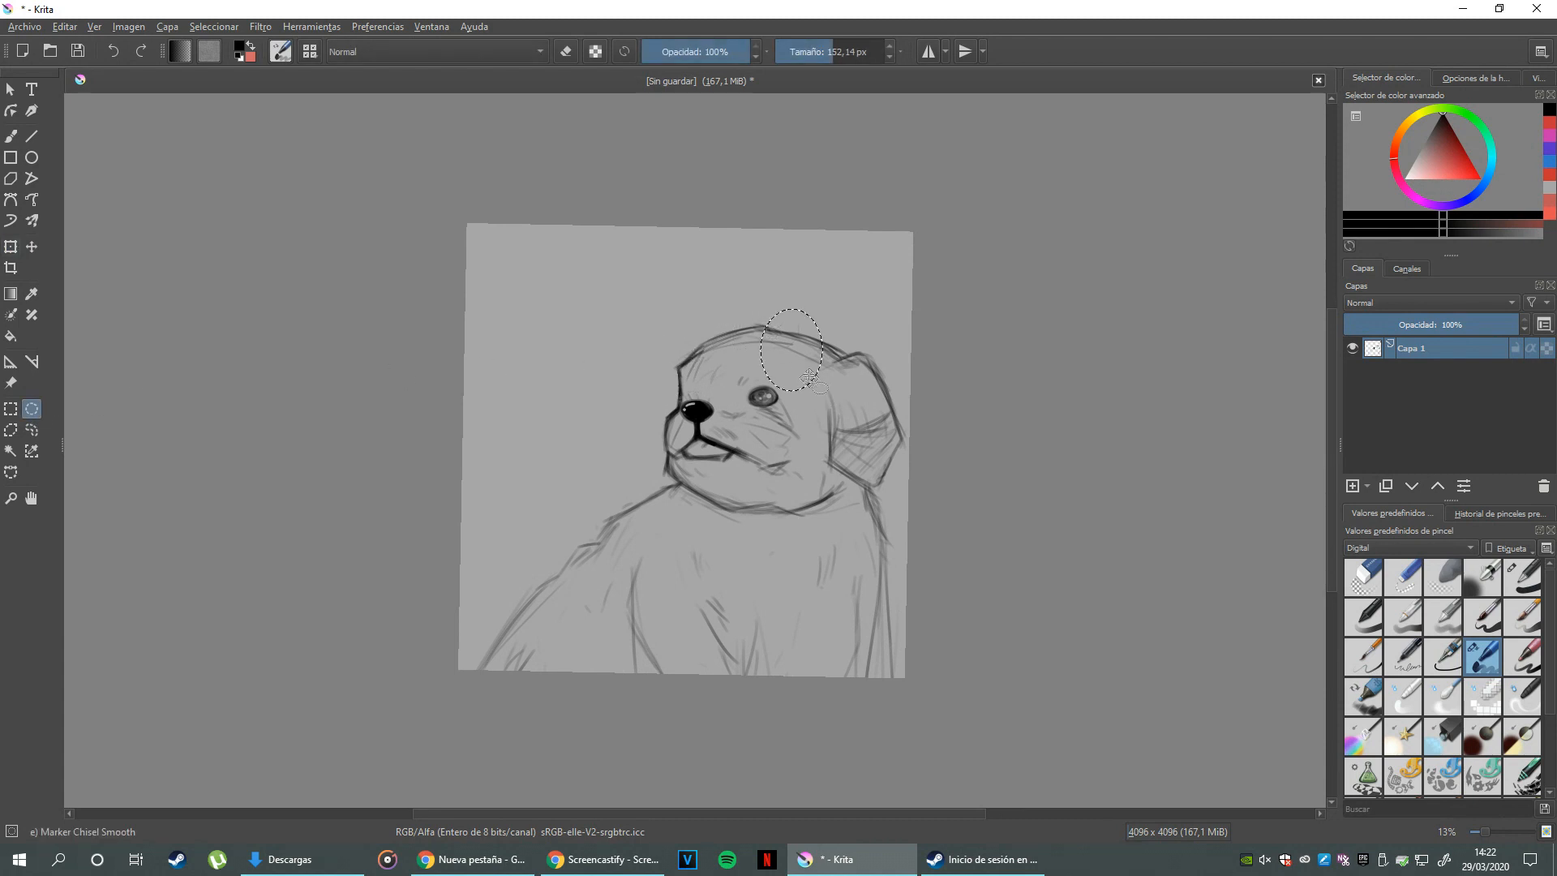
pyautogui.click(10, 246)
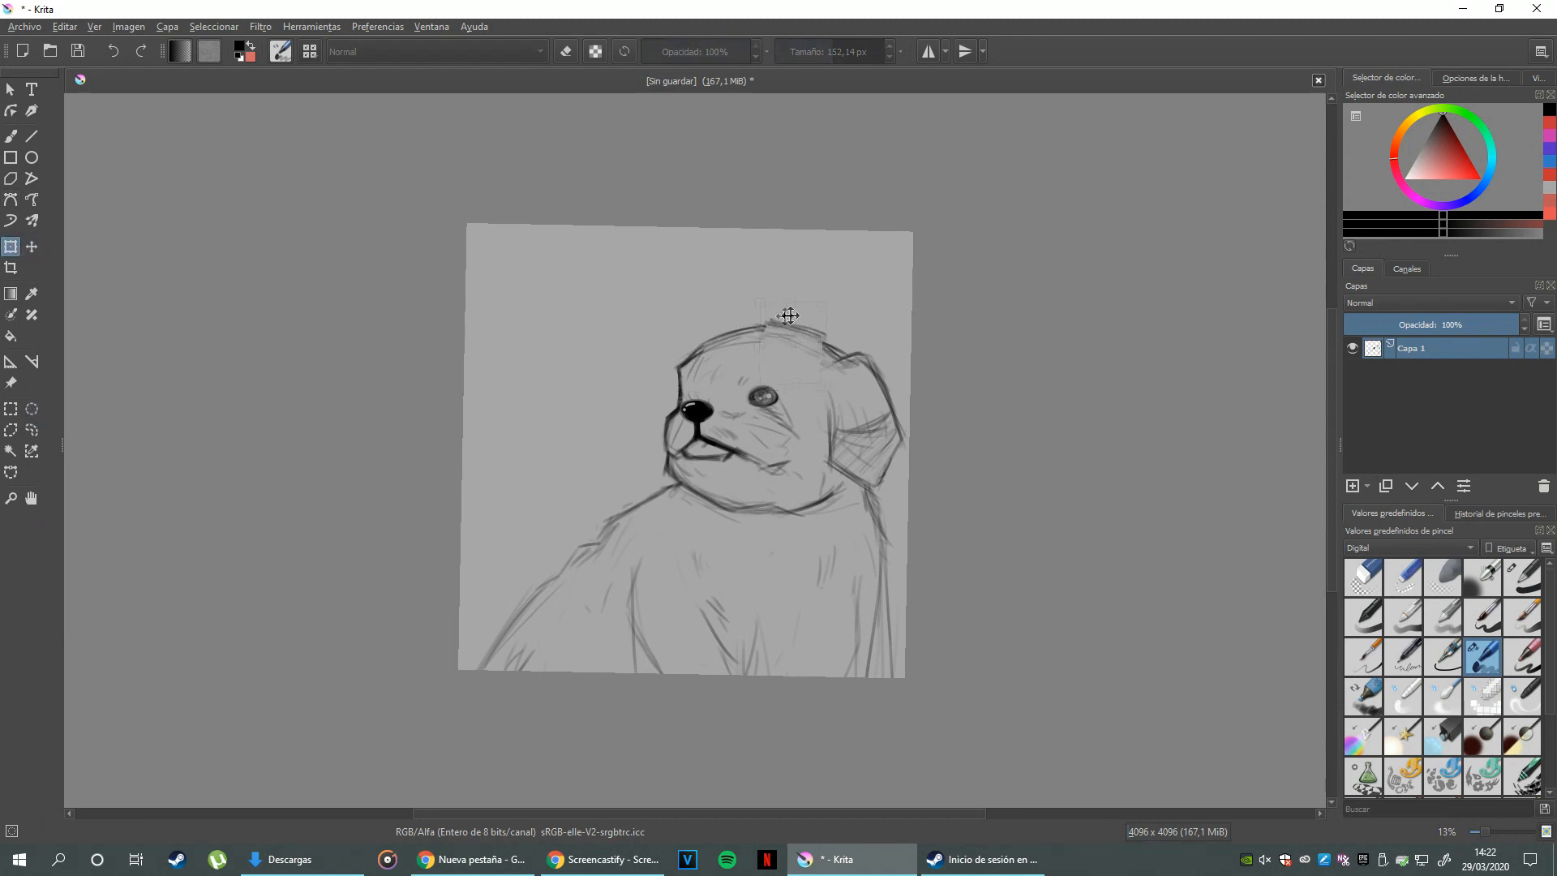
pyautogui.moveTo(792, 325); pyautogui.dragTo(574, 309)
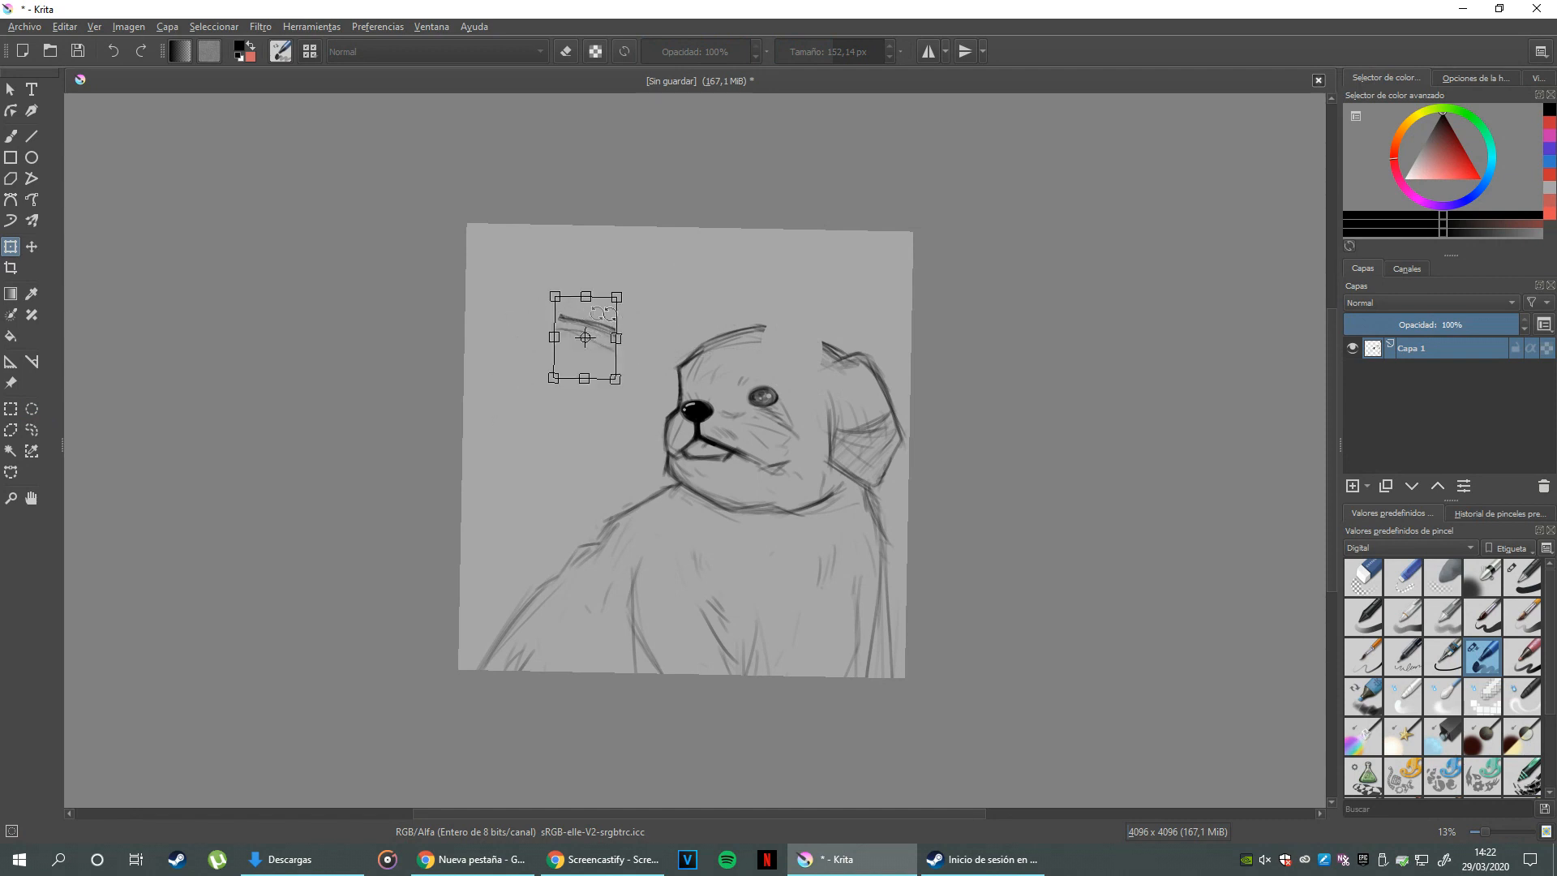
pyautogui.hotkey('ctrl', 'z')
pyautogui.moveTo(824, 310); pyautogui.dragTo(890, 266)
pyautogui.hotkey('ctrl', 'z')
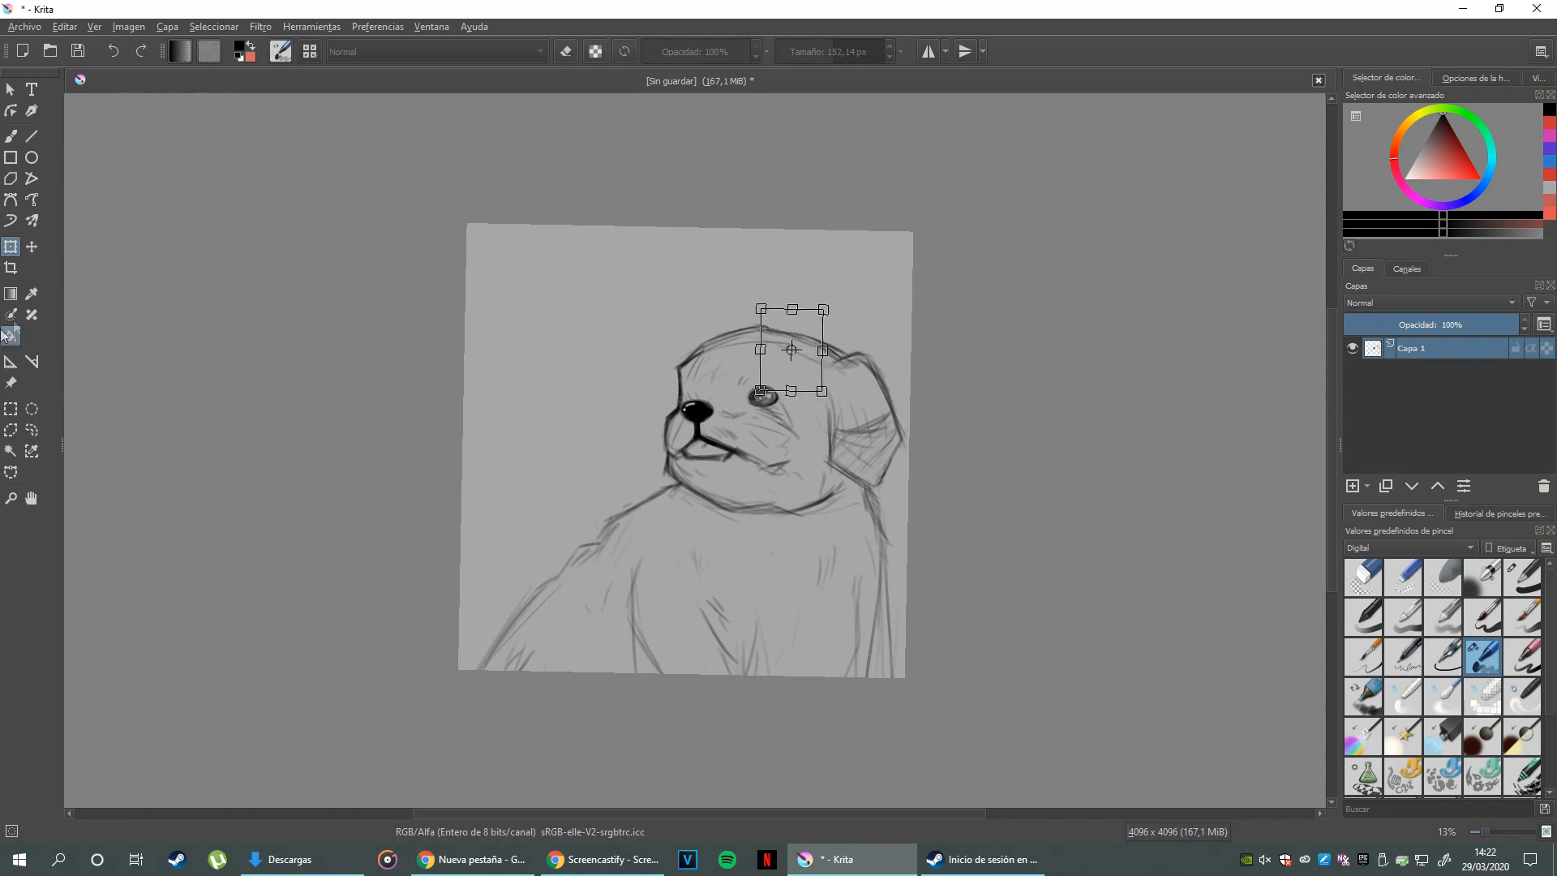
# - Outline the whole puppy with a freehand selection extending past the canvas's lower edge
pyautogui.click(31, 430)
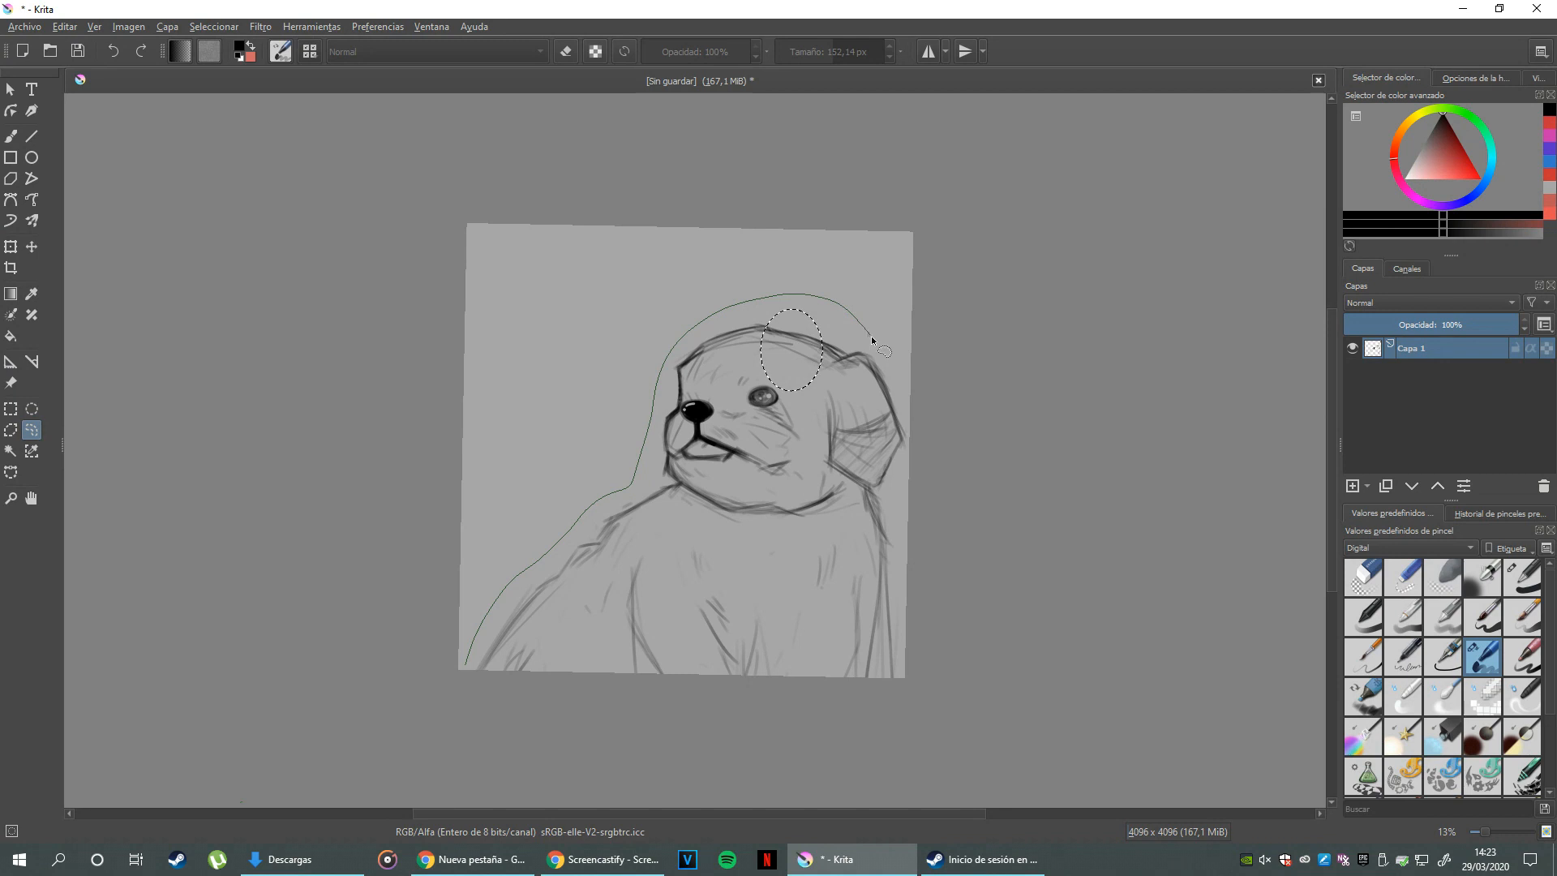
pyautogui.moveTo(888, 499); pyautogui.dragTo(896, 574)
pyautogui.moveTo(484, 680); pyautogui.dragTo(470, 669)
# - Transform the selected puppy by flipping it upside down, shrinking it to under half size and moving it toward the canvas's upper middle
pyautogui.hotkey('ctrl', 't')
pyautogui.moveTo(720, 447)
pyautogui.mouseDown()
pyautogui.moveTo(755, 365)
pyautogui.moveTo(713, 388)
pyautogui.moveTo(772, 382)
pyautogui.moveTo(695, 399)
pyautogui.mouseUp()
pyautogui.moveTo(910, 227); pyautogui.dragTo(743, 746)
pyautogui.moveTo(681, 594); pyautogui.dragTo(729, 310)
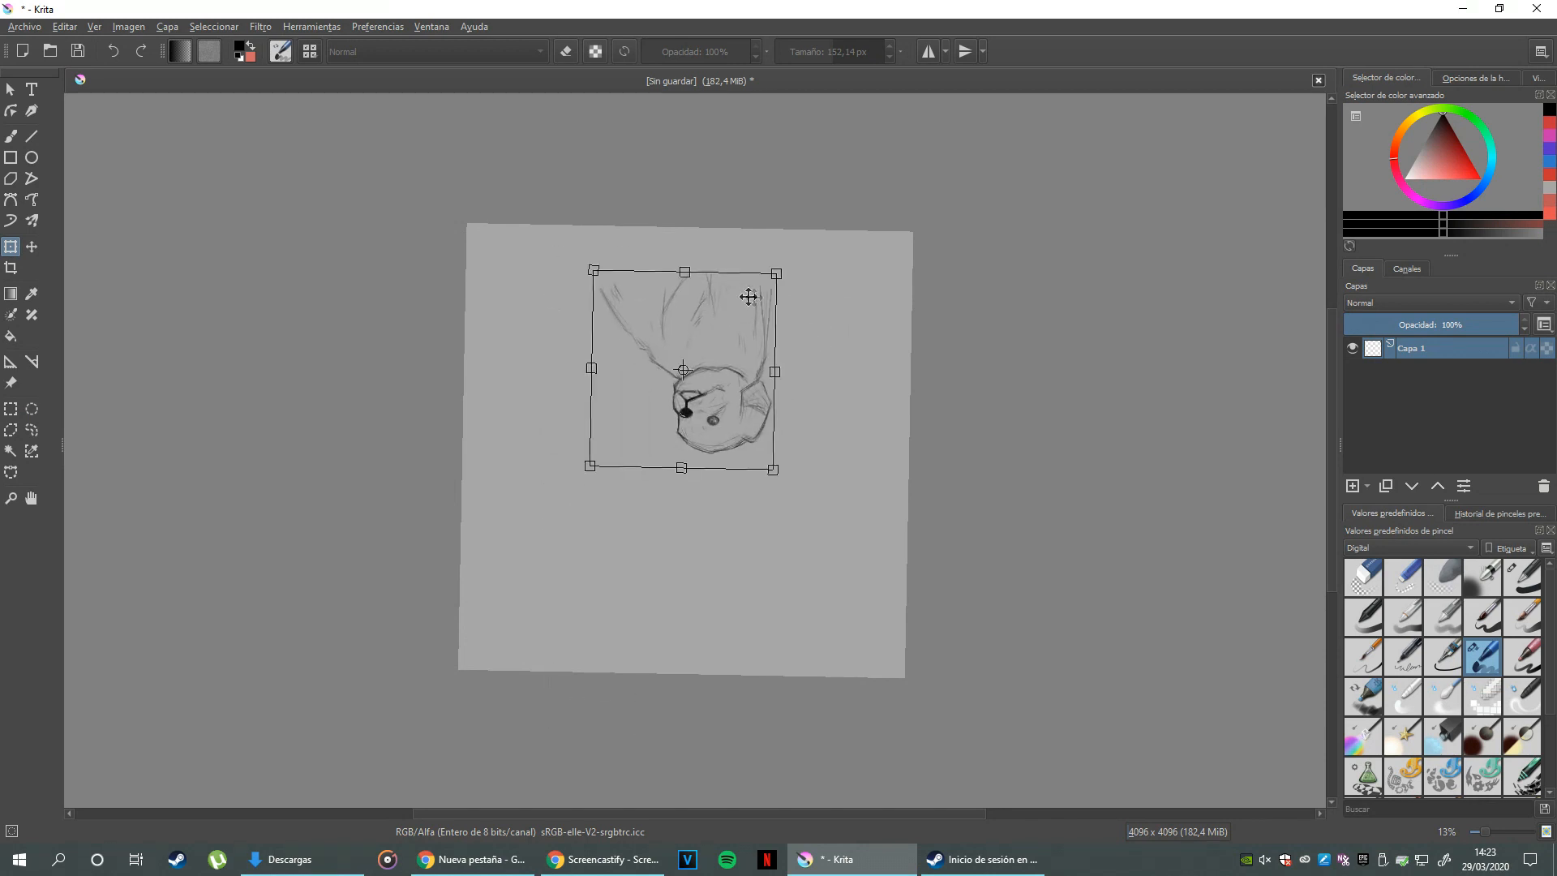
pyautogui.moveTo(775, 474); pyautogui.dragTo(826, 531)
# - Undo the move, flip and scale changes to the selected puppy and close the transform
pyautogui.hotkey('ctrl', 'z')
pyautogui.hotkey('ctrl', 'z')
pyautogui.hotkey('ctrl', 'z')
pyautogui.hotkey('ctrl', 'z')
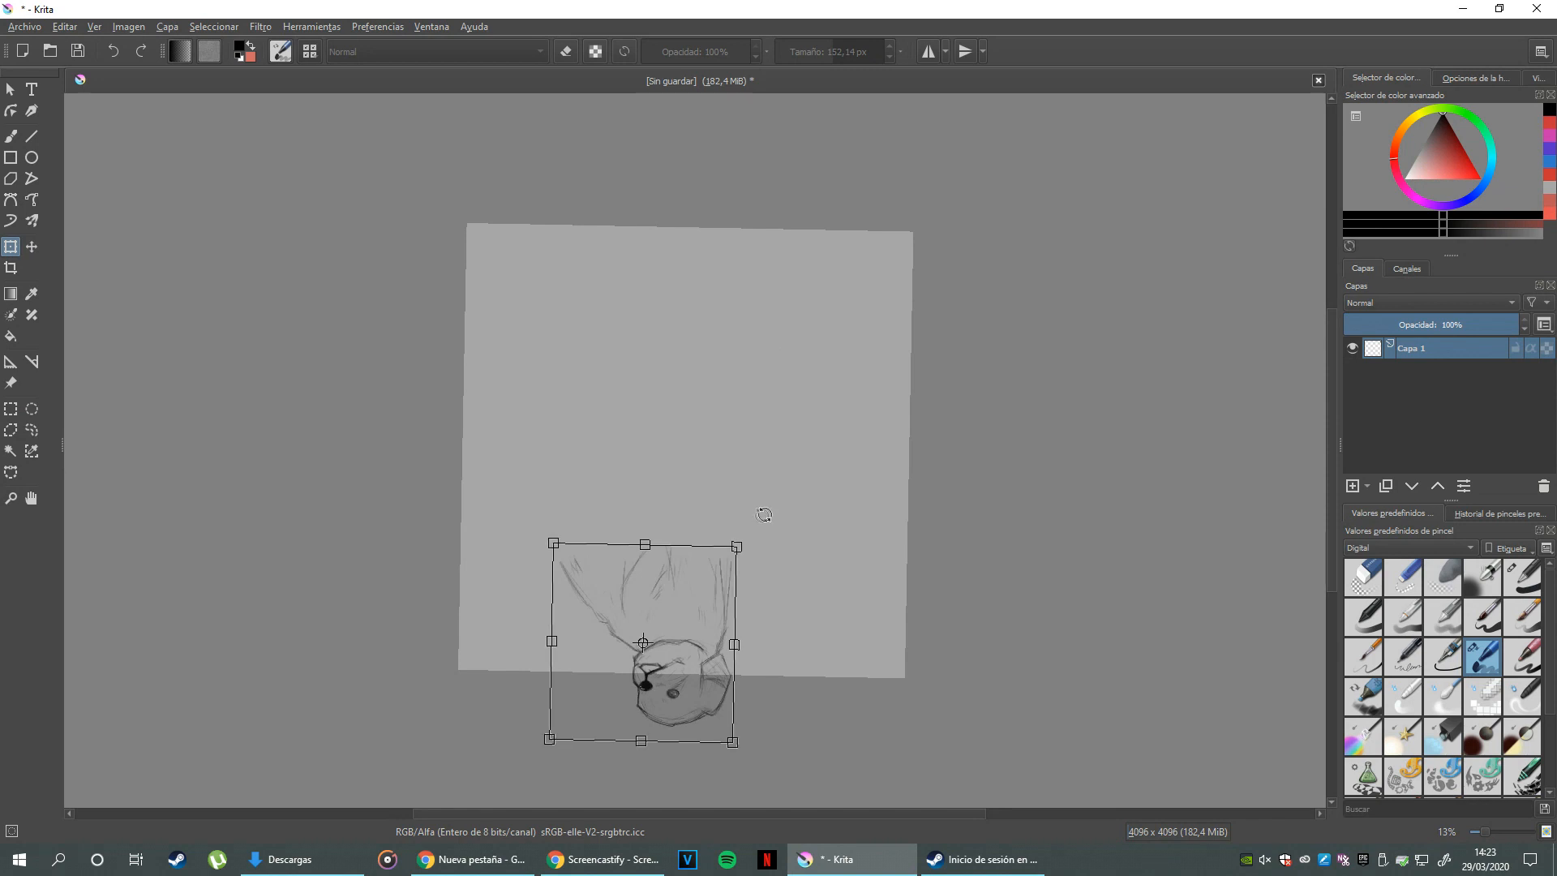
pyautogui.hotkey('ctrl', 'z')
pyautogui.hotkey('ctrl', 'z')
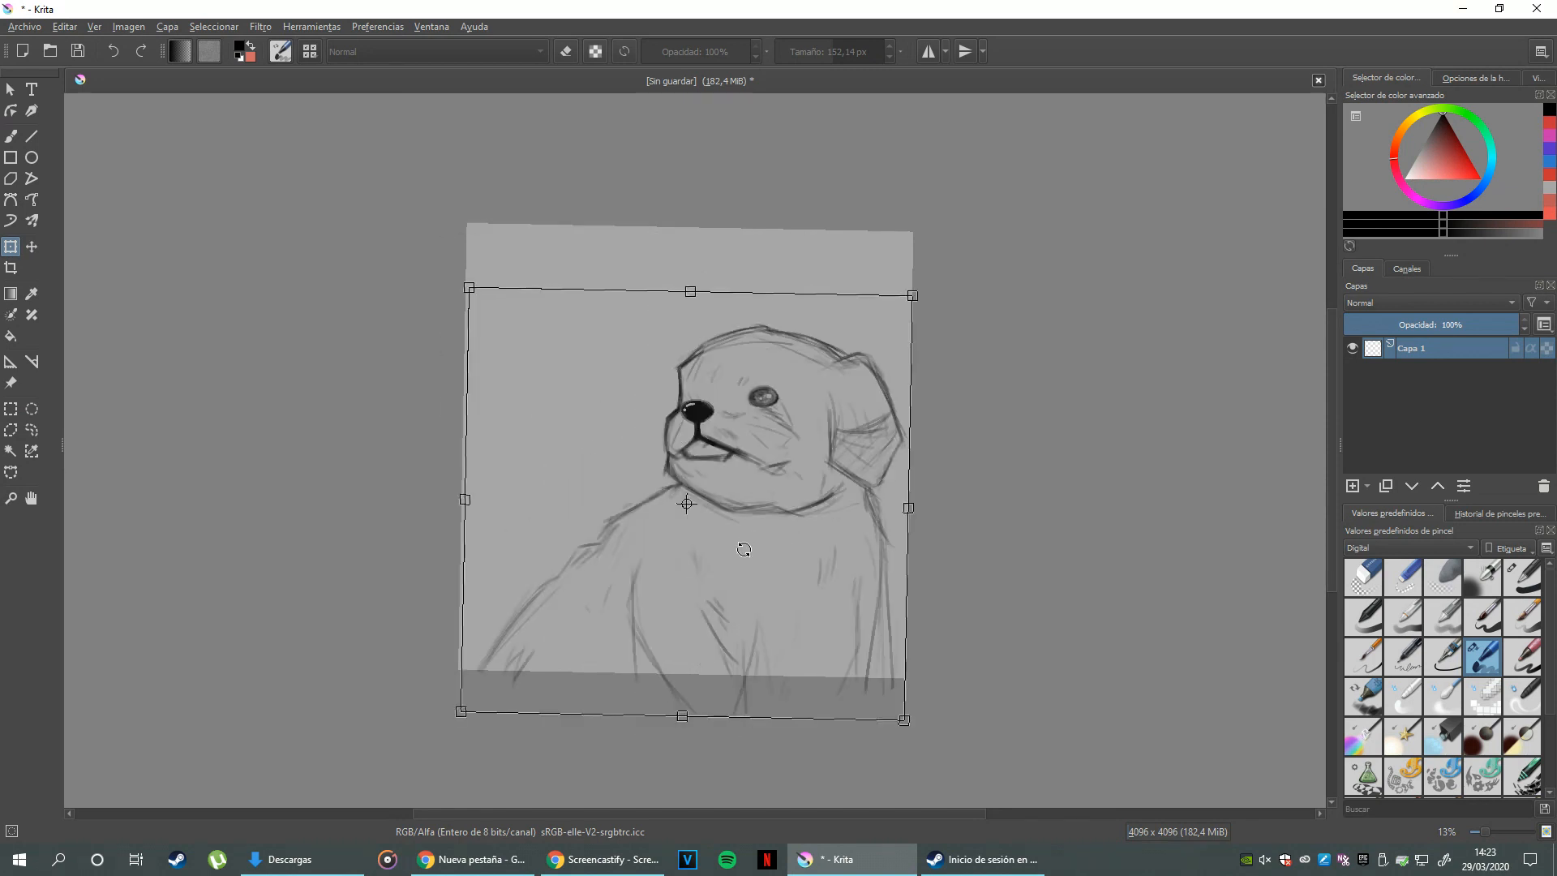
pyautogui.press('Return')
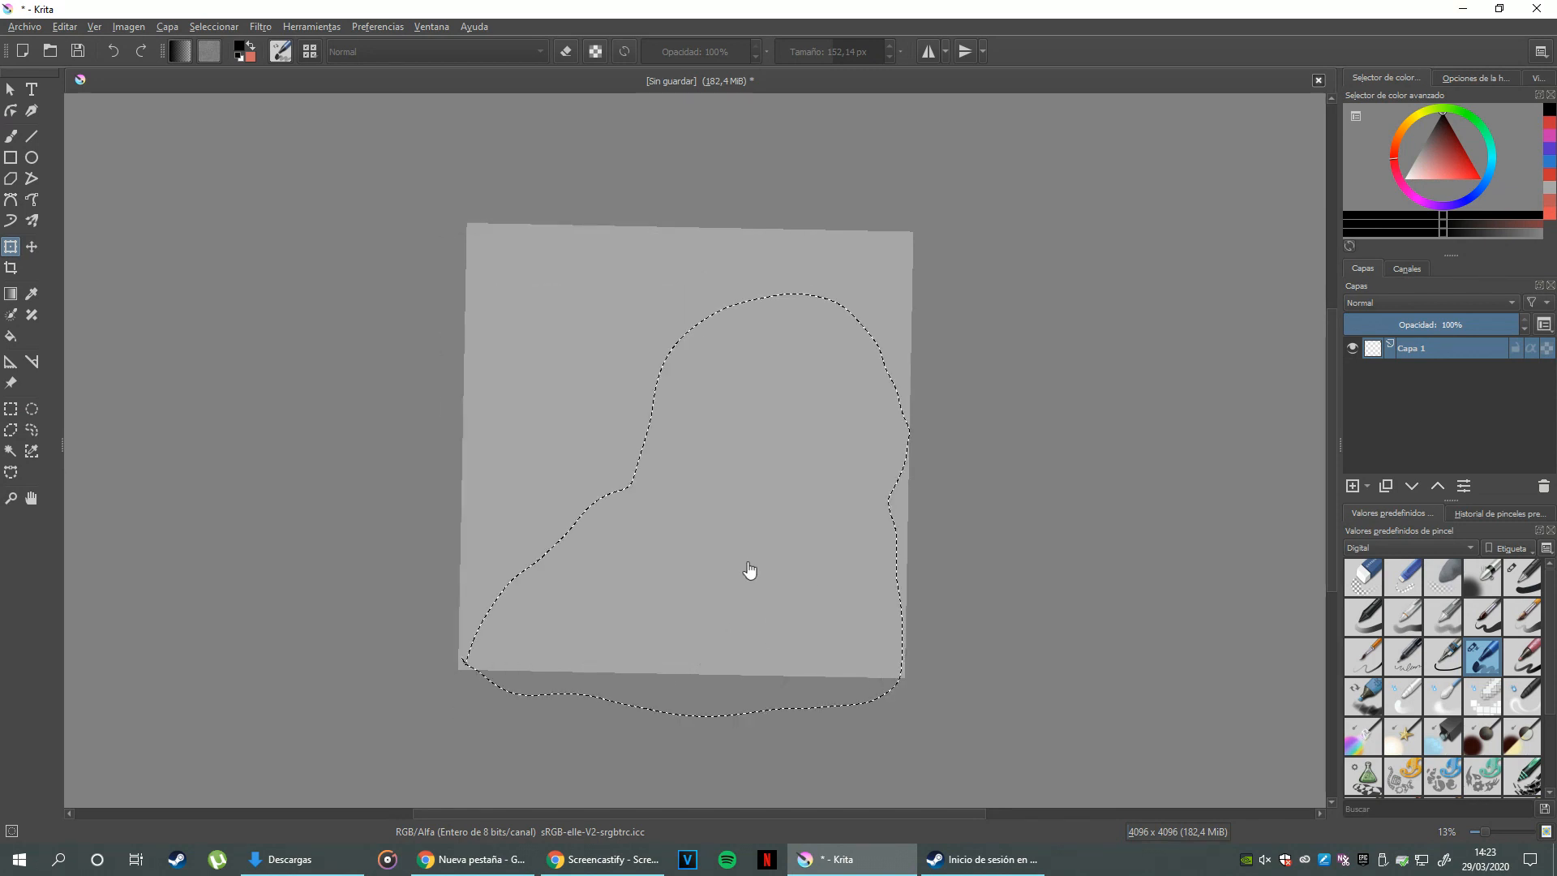
# - Outline the puppy's open mouth with a freehand selection
pyautogui.click(32, 430)
pyautogui.scroll(8, 675, 472)
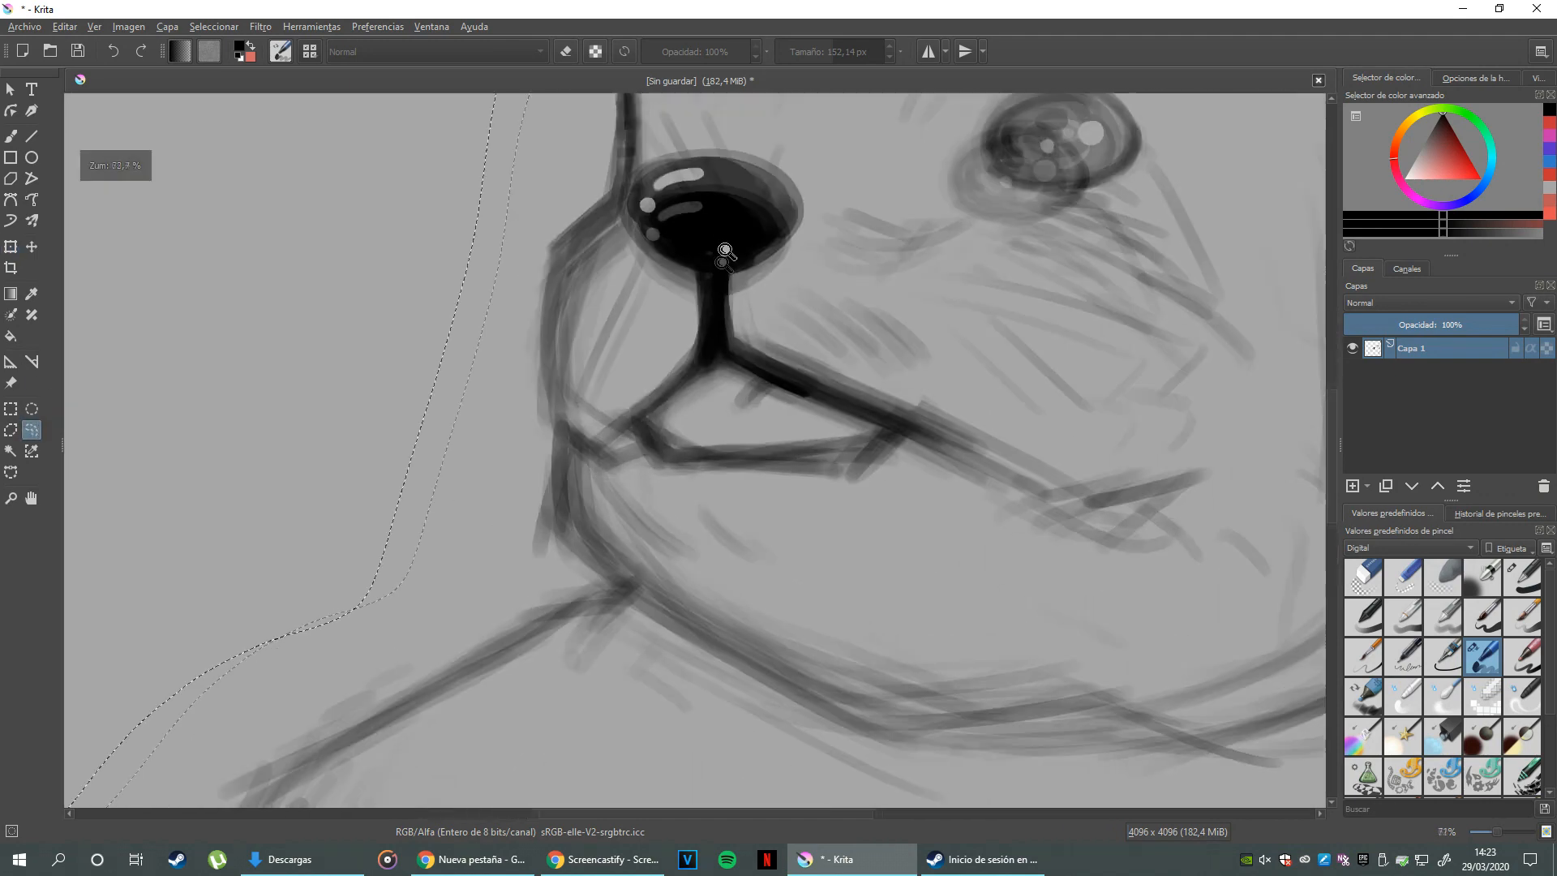
pyautogui.moveTo(647, 472)
pyautogui.mouseDown()
pyautogui.moveTo(639, 399)
pyautogui.moveTo(693, 357)
pyautogui.moveTo(758, 350)
pyautogui.moveTo(919, 417)
pyautogui.moveTo(879, 478)
pyautogui.mouseUp()
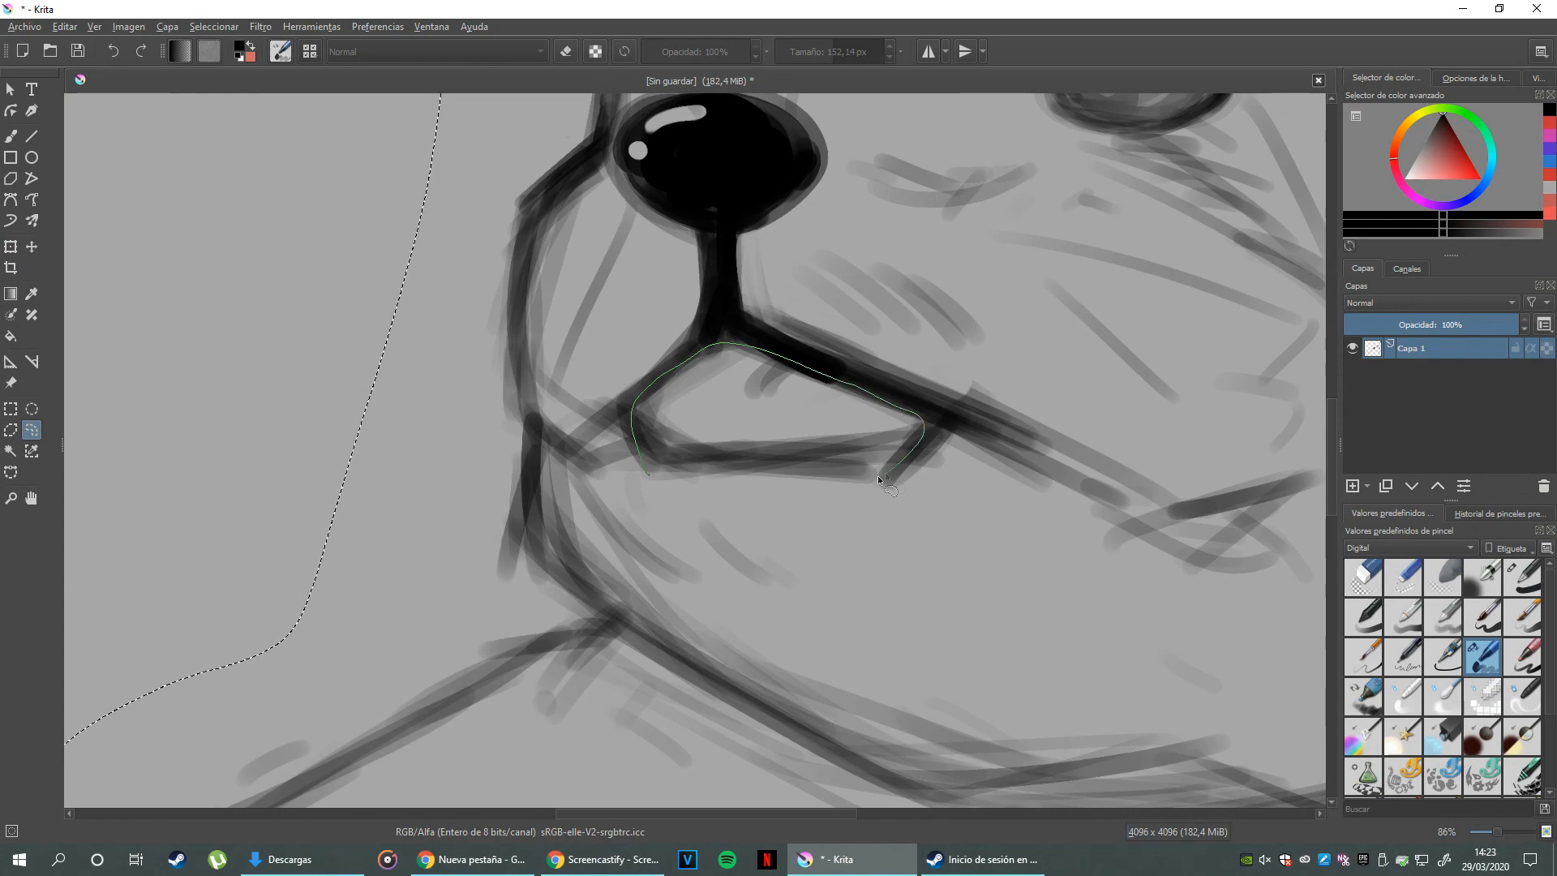
pyautogui.moveTo(649, 474); pyautogui.dragTo(649, 475)
pyautogui.scroll(-7, 740, 537)
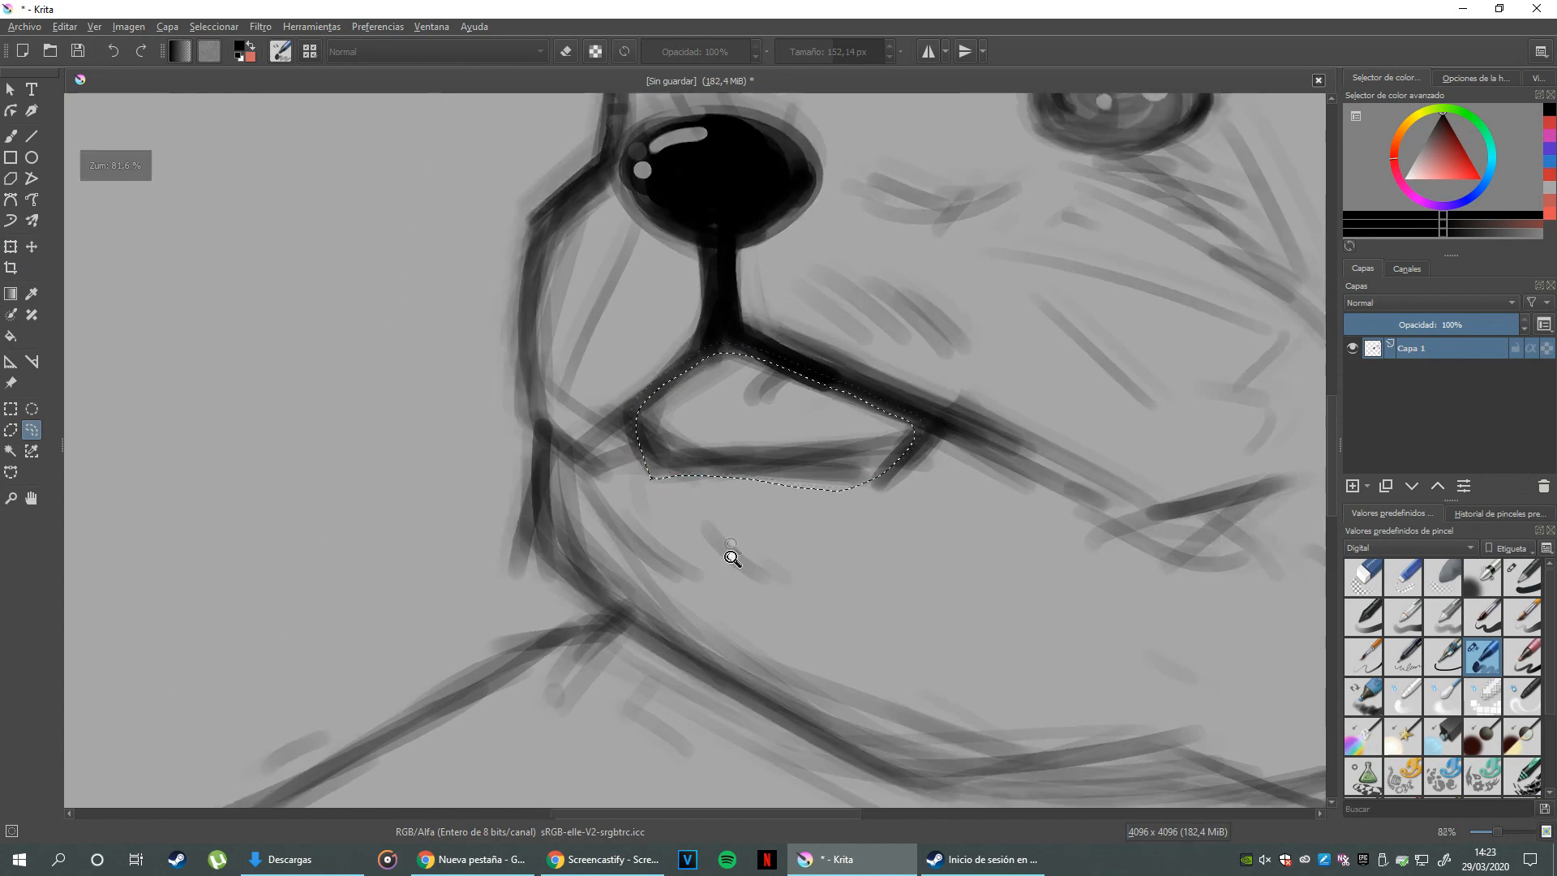
# - Try moving the selected mouth down toward the puppy's chin with the Transform tool
pyautogui.click(10, 246)
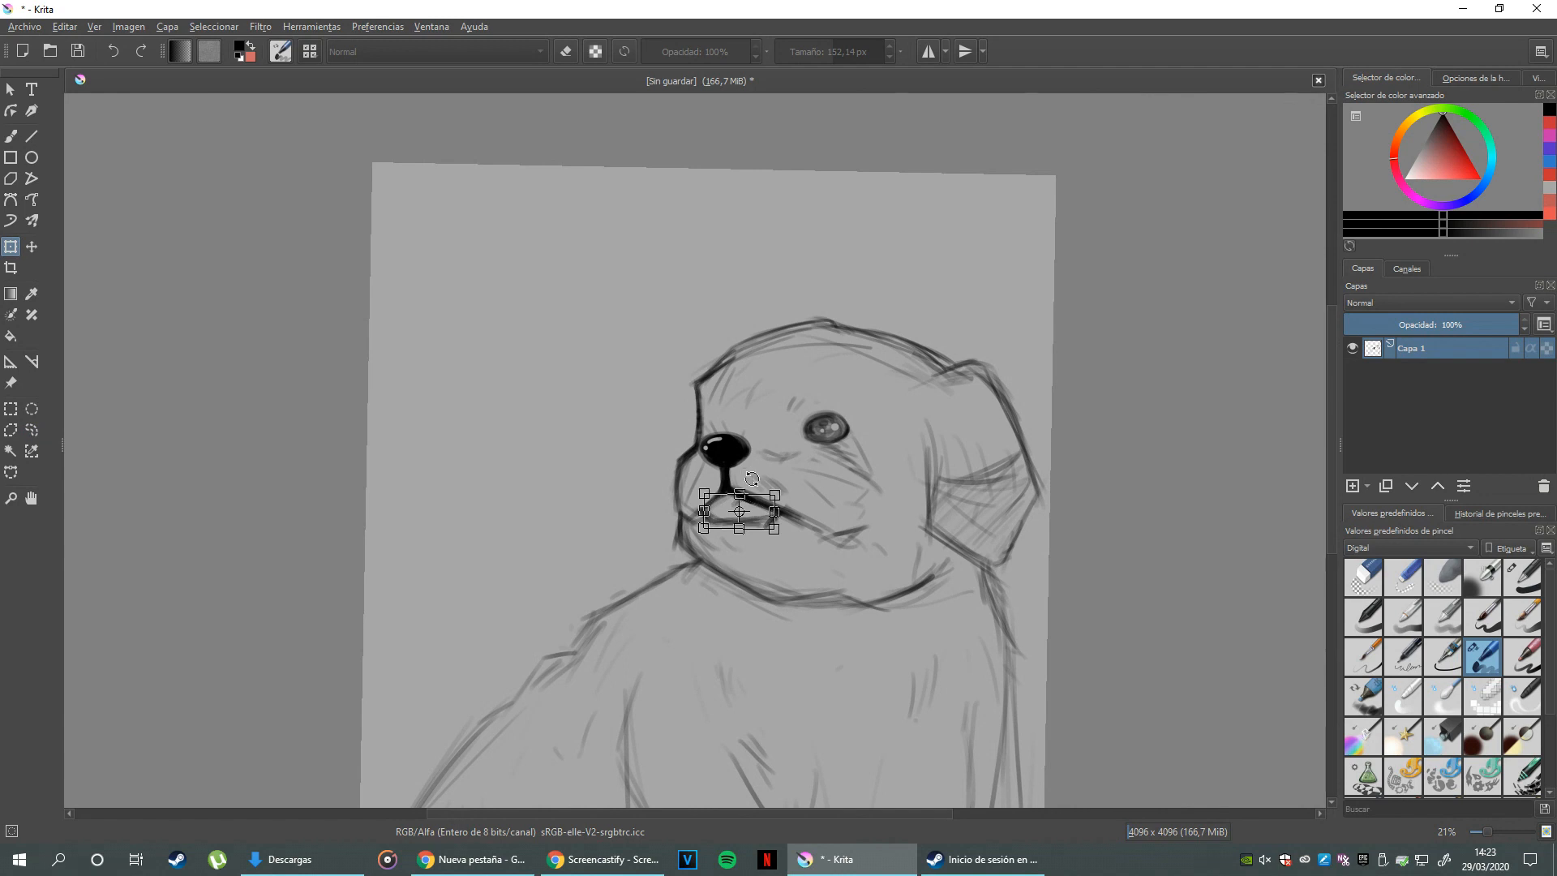
pyautogui.moveTo(760, 519)
pyautogui.mouseDown()
pyautogui.moveTo(806, 558)
pyautogui.moveTo(821, 546)
pyautogui.moveTo(832, 577)
pyautogui.moveTo(754, 509)
pyautogui.mouseUp()
pyautogui.hotkey('ctrl', 'z')
pyautogui.hotkey('ctrl', 'z')
pyautogui.hotkey('ctrl', 'z')
pyautogui.hotkey('ctrl', 'z')
pyautogui.hotkey('ctrl', 'z')
pyautogui.hotkey('ctrl', 'z')
pyautogui.hotkey('ctrl', 'z')
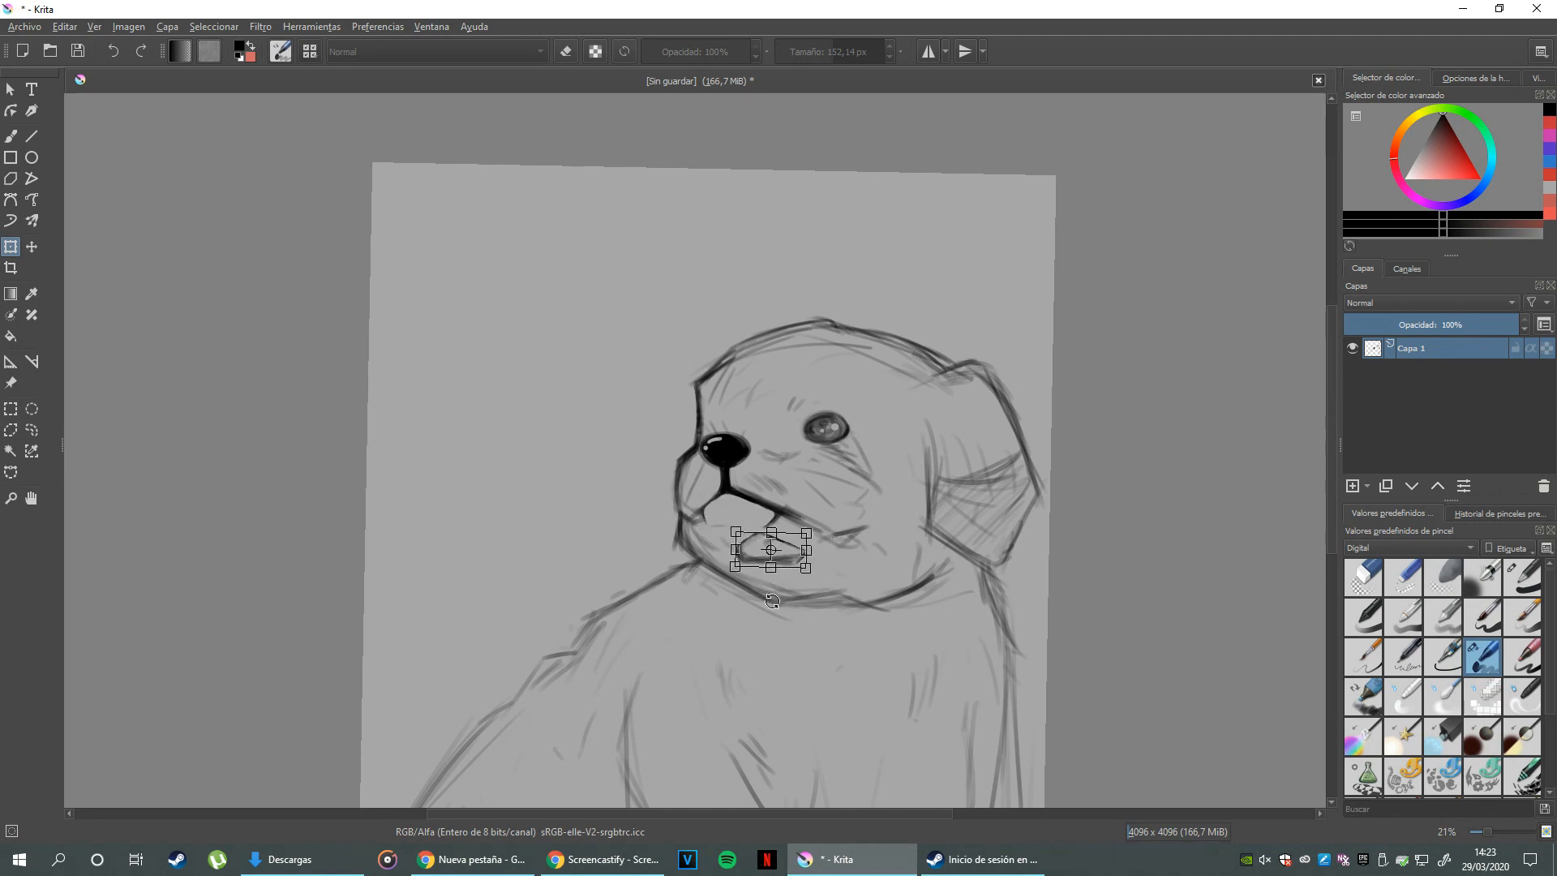
pyautogui.scroll(-2, 769, 601)
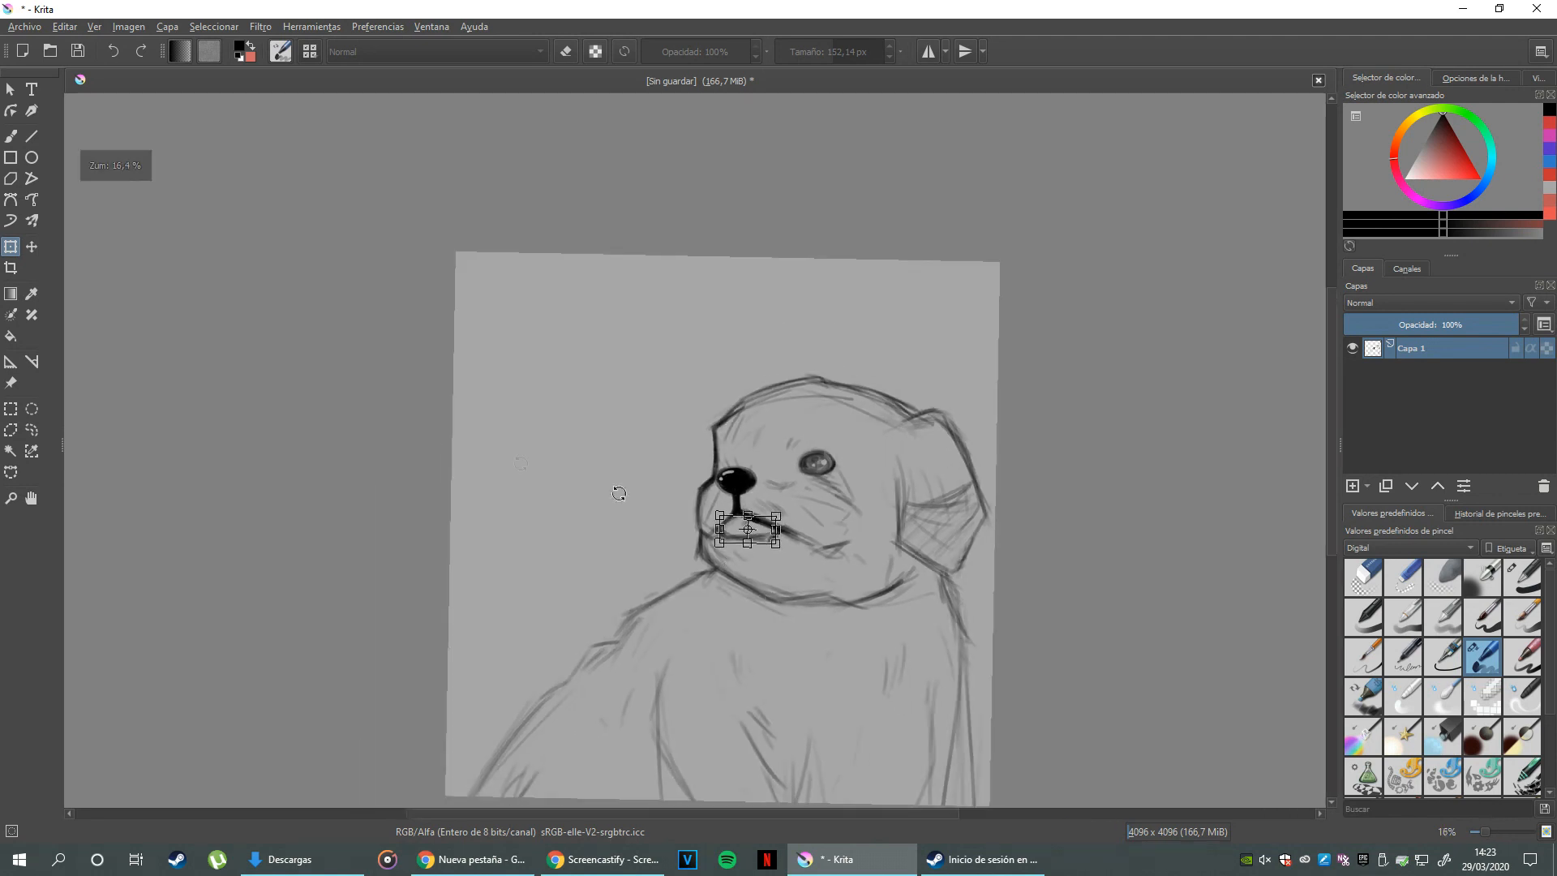
# - Clear the mouth selection and draw a freehand oval selection in the empty area facing the puppy's nose
pyautogui.click(32, 430)
pyautogui.click(605, 518)
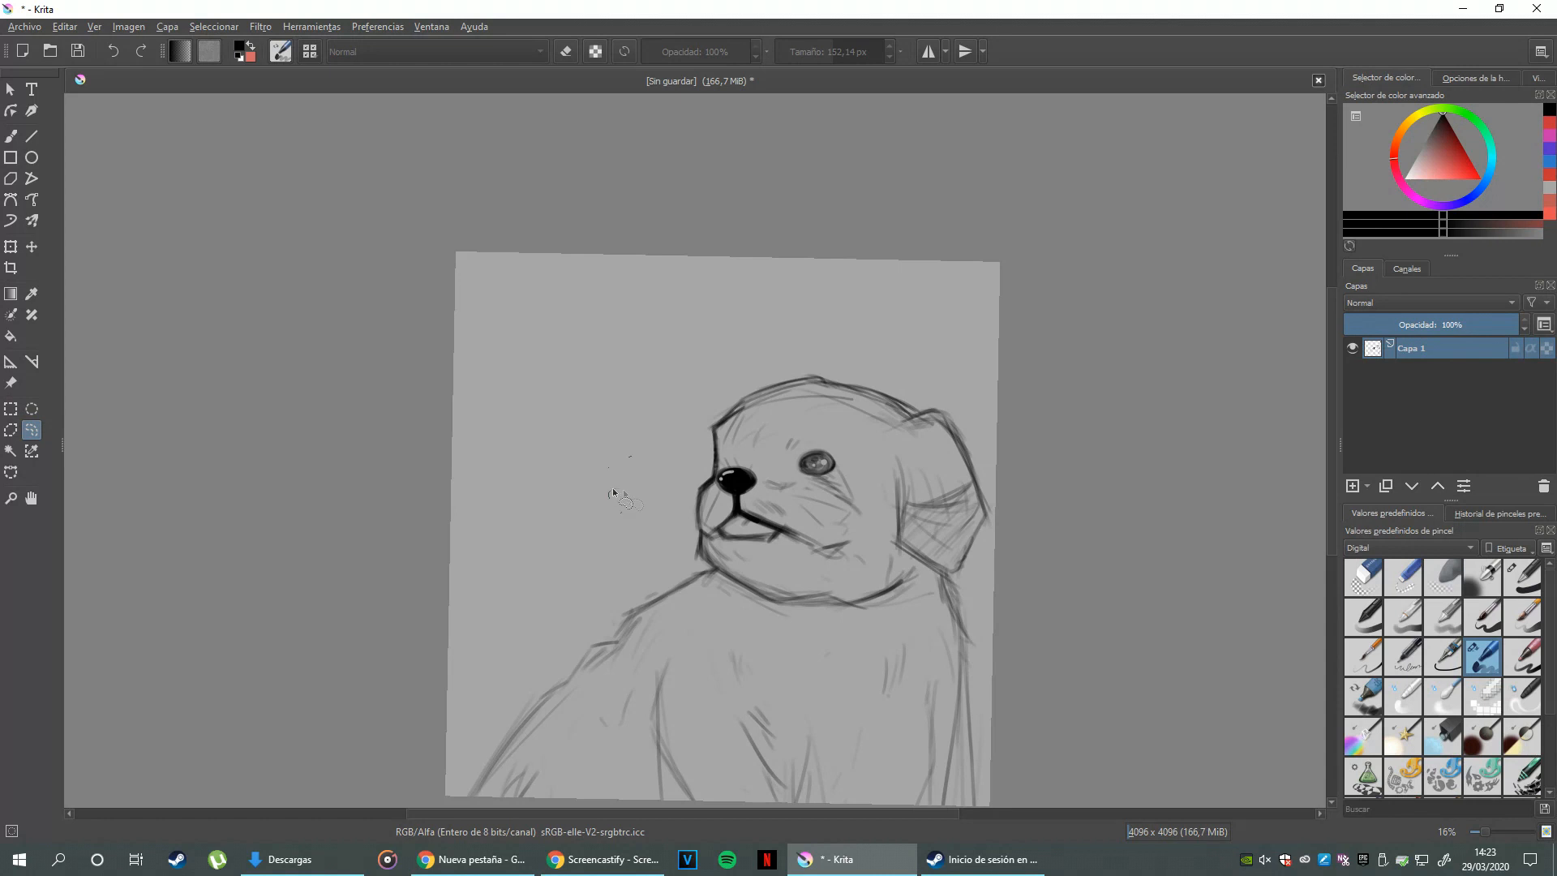
pyautogui.moveTo(528, 488); pyautogui.dragTo(564, 530)
pyautogui.moveTo(603, 477)
pyautogui.mouseDown()
pyautogui.moveTo(643, 532)
pyautogui.moveTo(626, 485)
pyautogui.mouseUp()
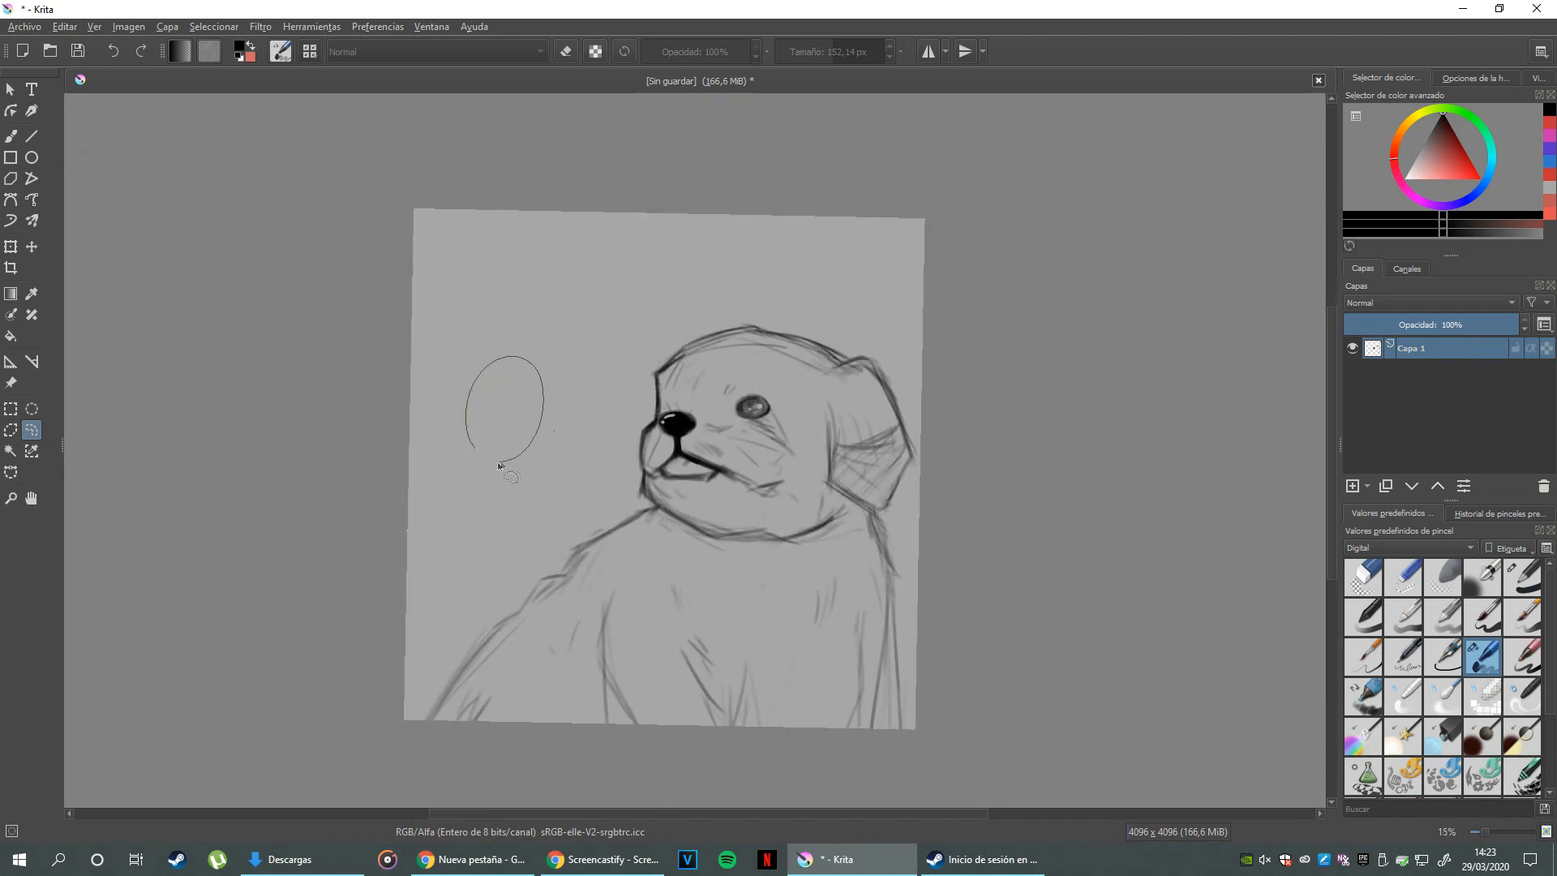
pyautogui.moveTo(503, 529)
pyautogui.mouseDown()
pyautogui.moveTo(494, 487)
pyautogui.moveTo(503, 505)
pyautogui.mouseUp()
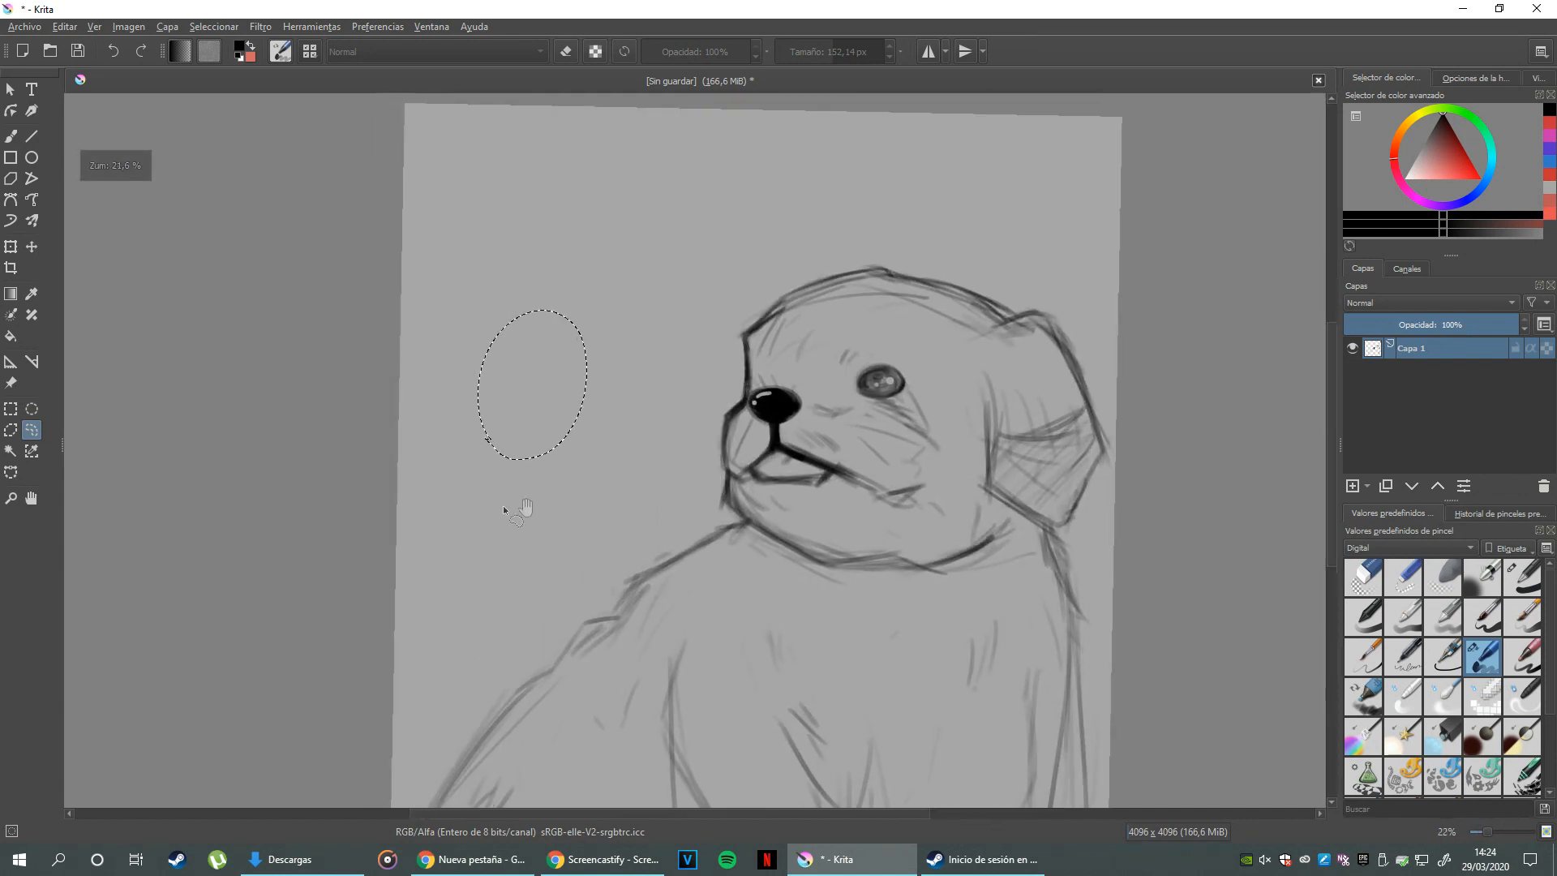
# - Try filling the oval selection with red, and undo both the fill and the selection
pyautogui.click(11, 336)
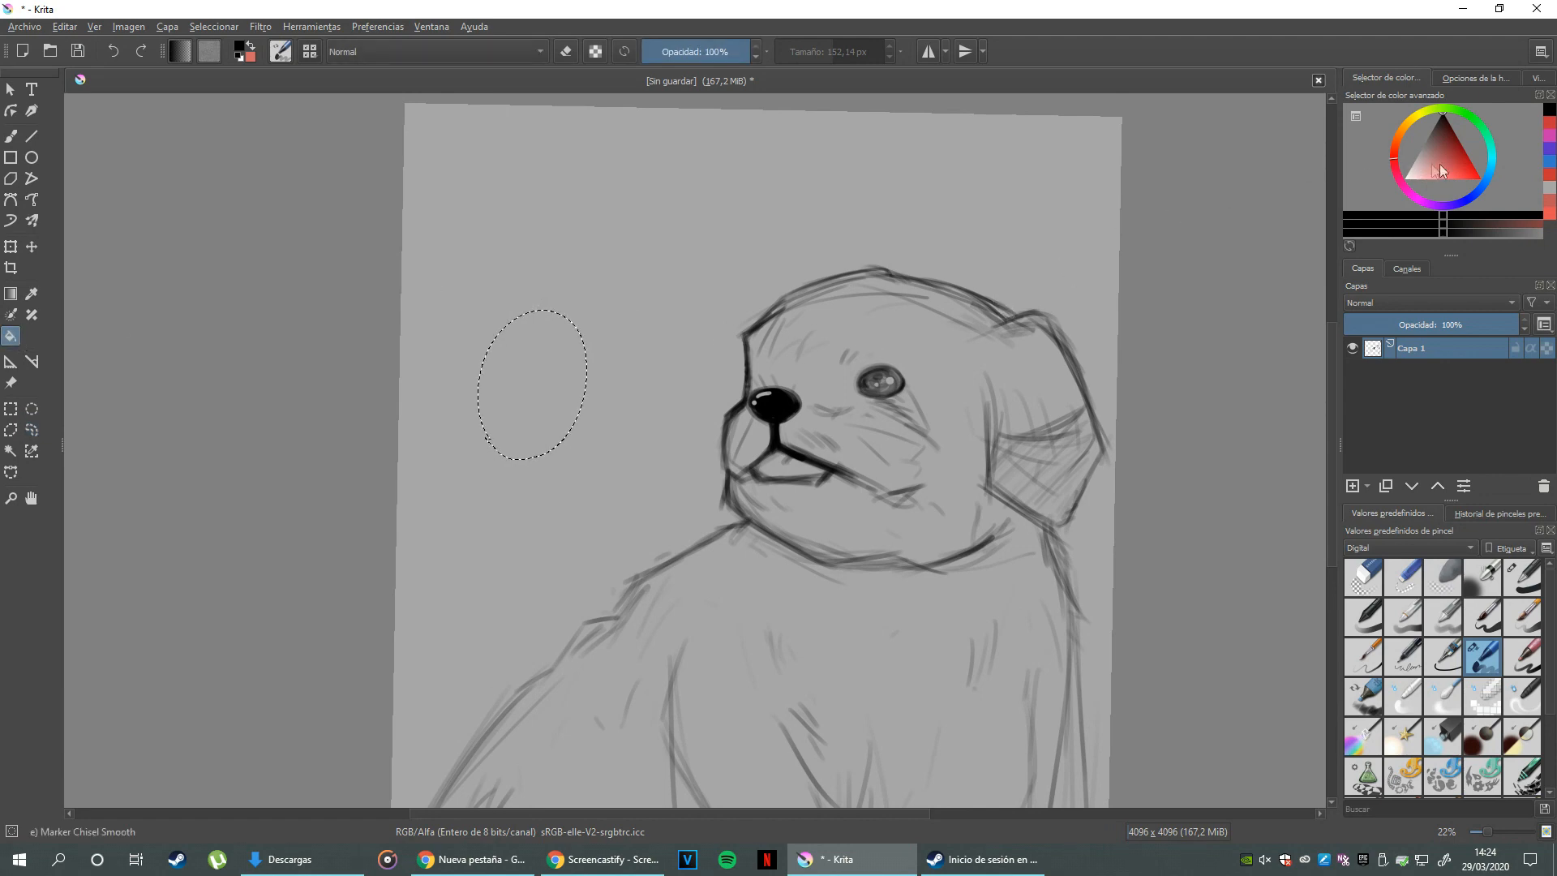
pyautogui.click(1460, 159)
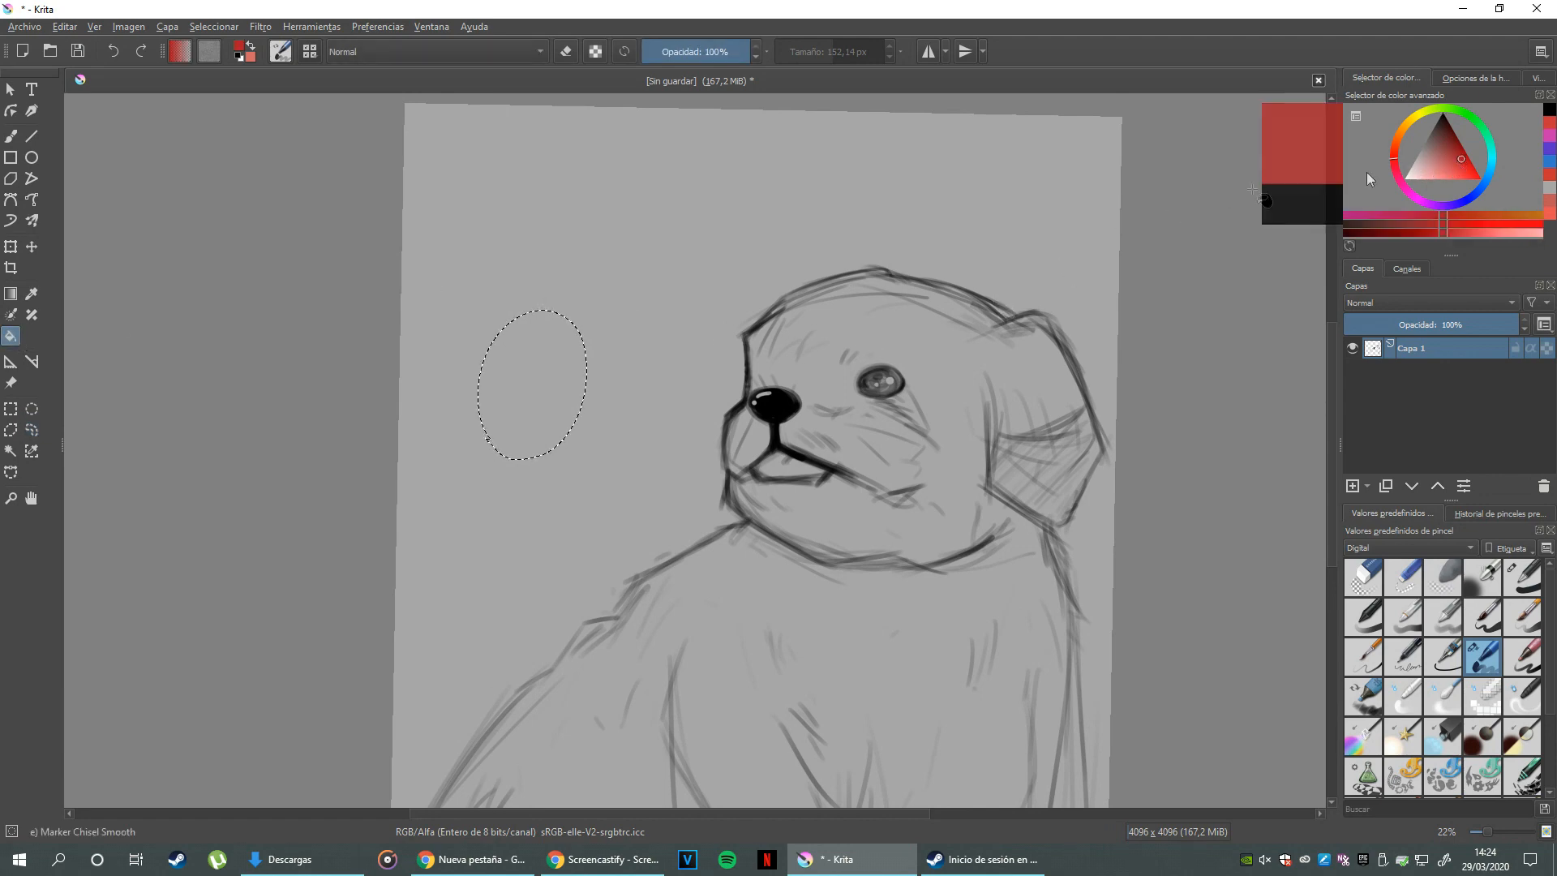
pyautogui.click(536, 406)
pyautogui.hotkey('ctrl', 'z')
pyautogui.hotkey('ctrl', 'z')
pyautogui.moveTo(619, 406); pyautogui.dragTo(663, 480)
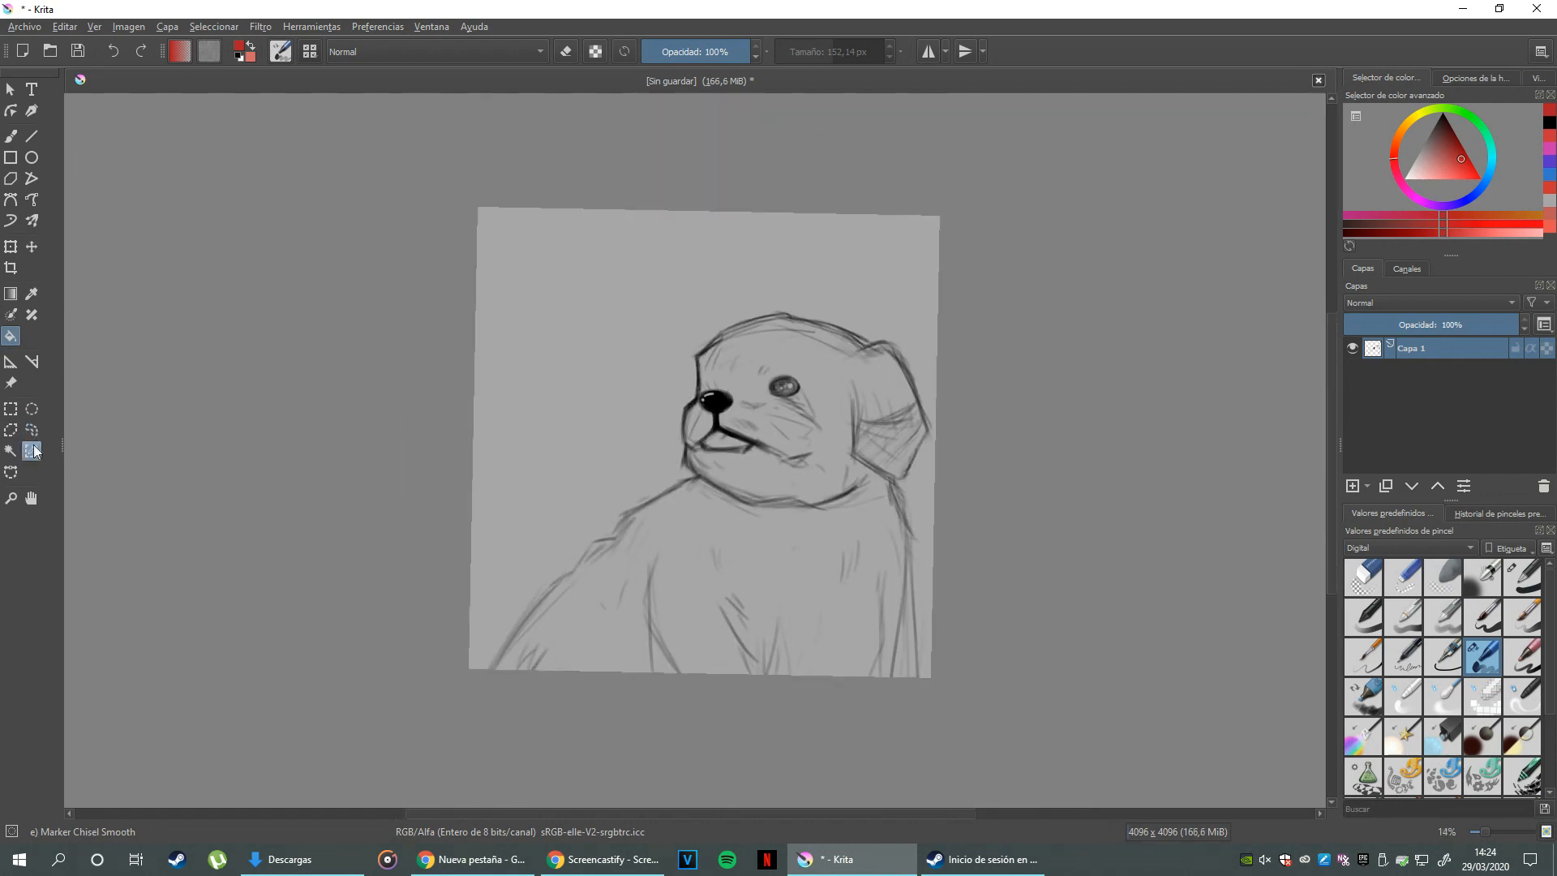
# - Magnify the canvas to 9000% with the Zoom tool to examine the pixel grid, and zoom back out to the puppy
pyautogui.click(11, 498)
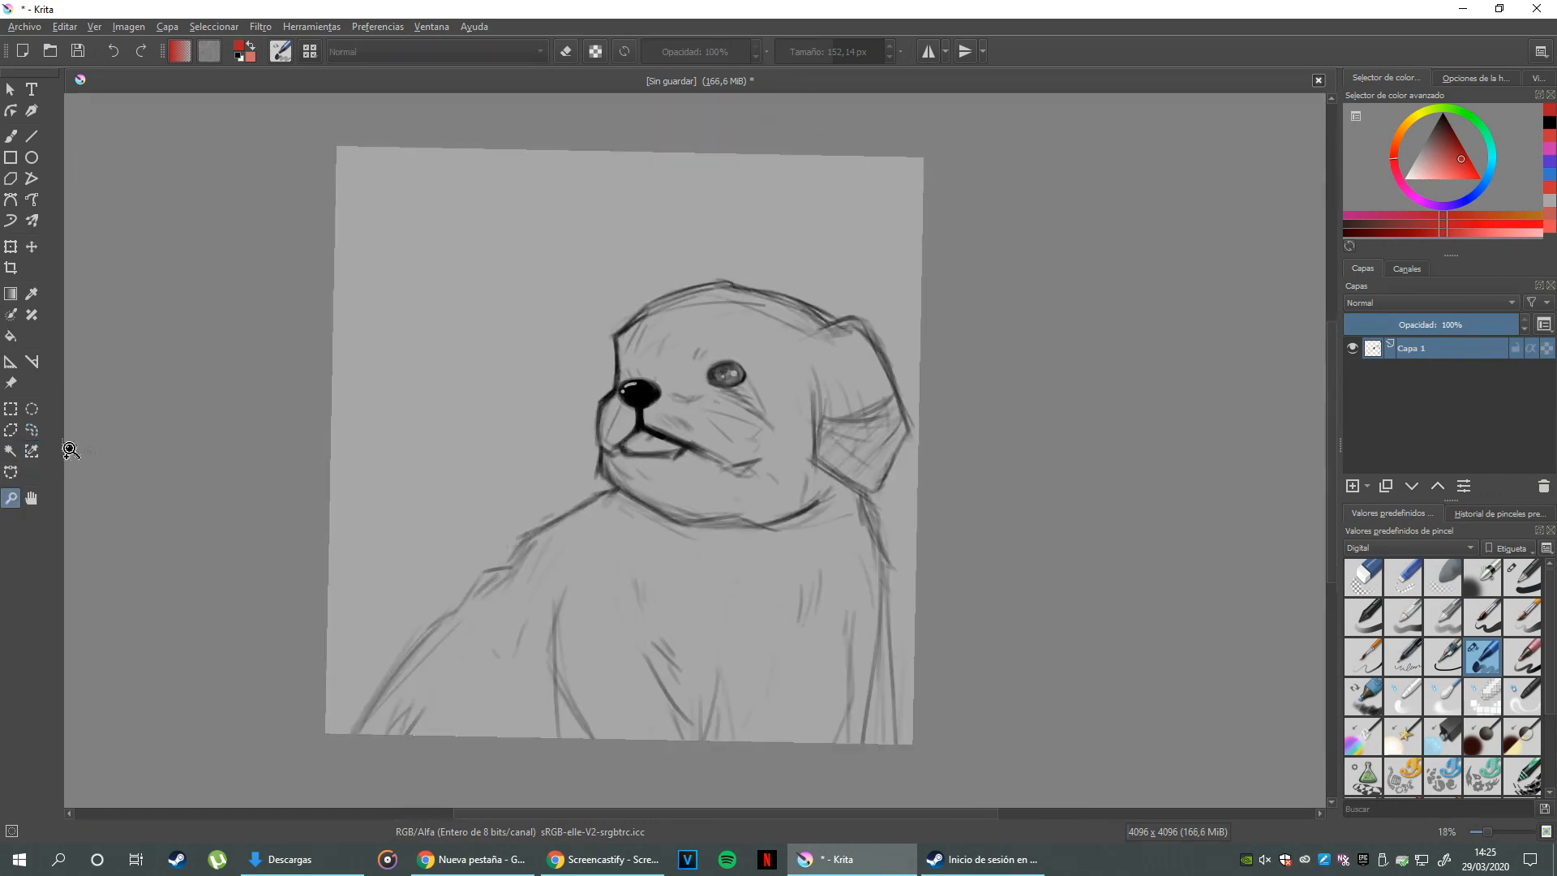
pyautogui.moveTo(568, 534); pyautogui.dragTo(601, 537)
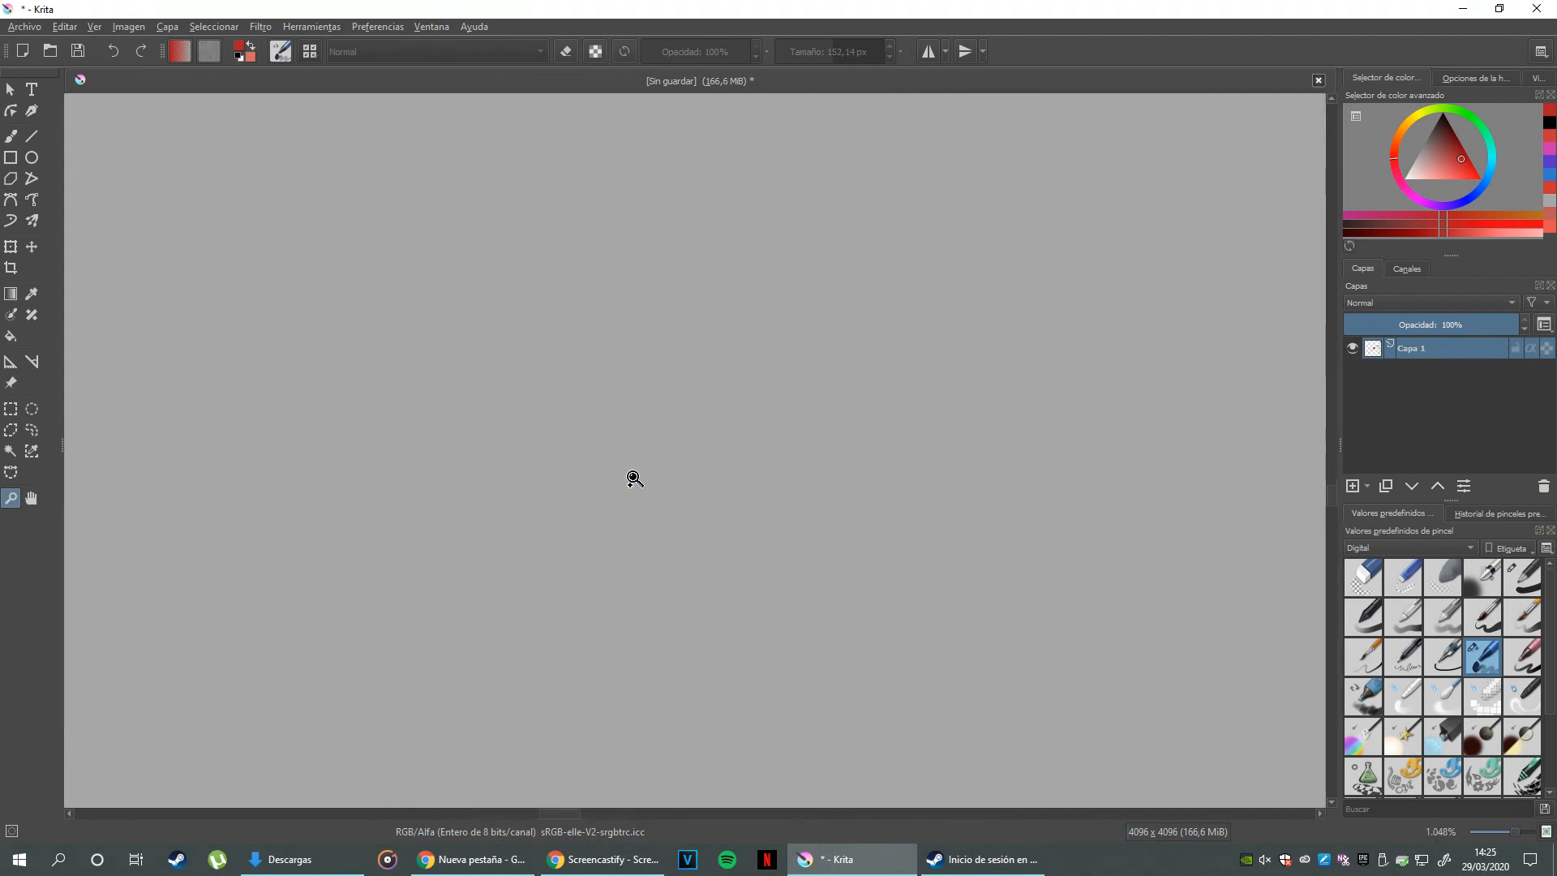
pyautogui.moveTo(657, 461); pyautogui.dragTo(712, 459)
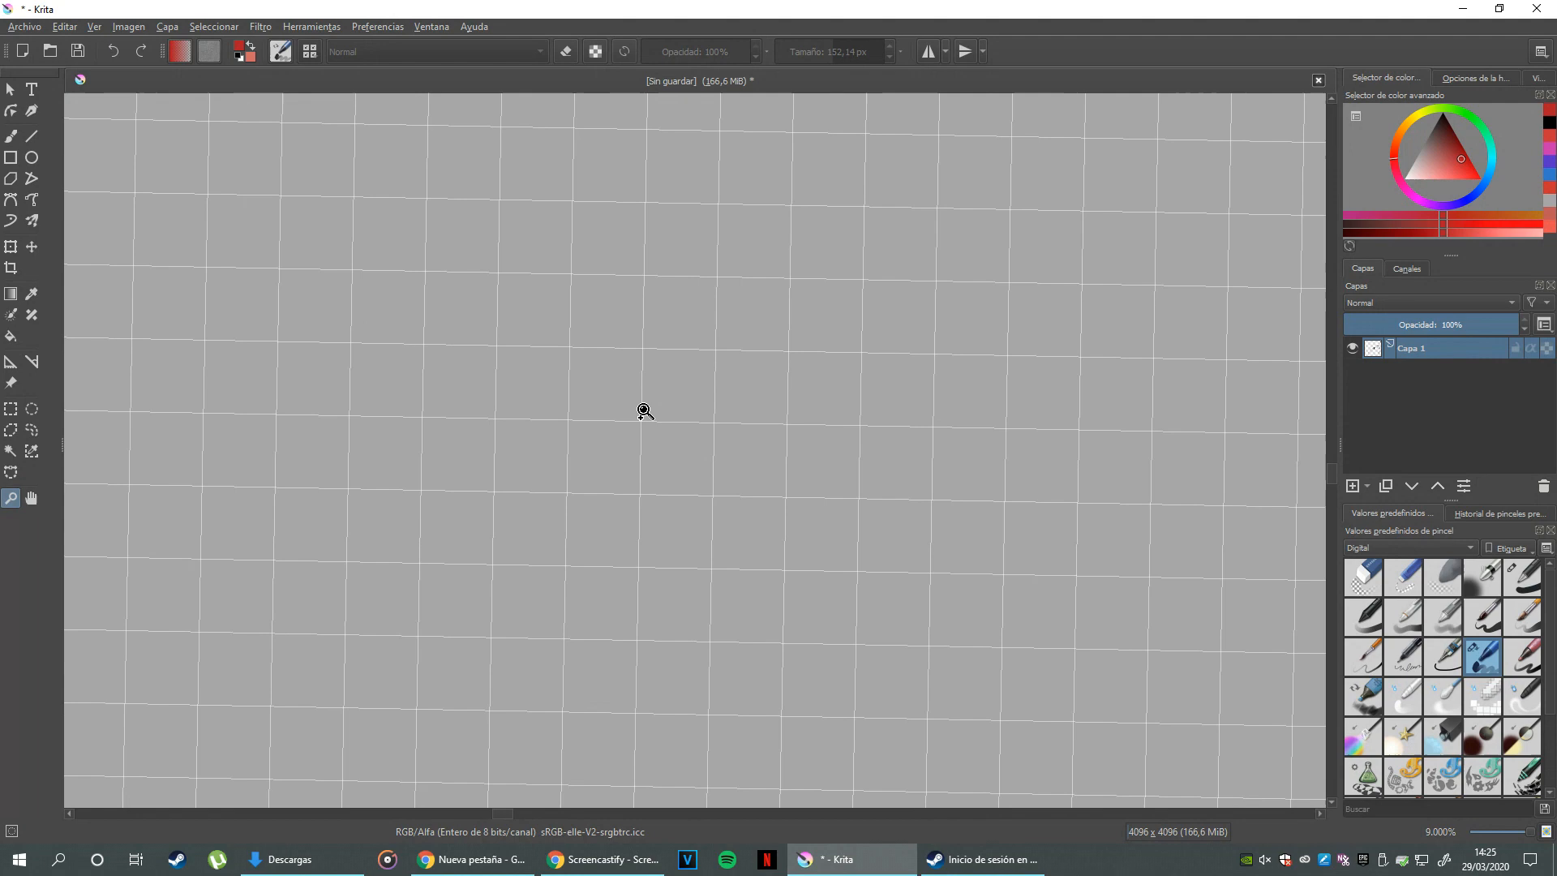
pyautogui.scroll(-19, 643, 412)
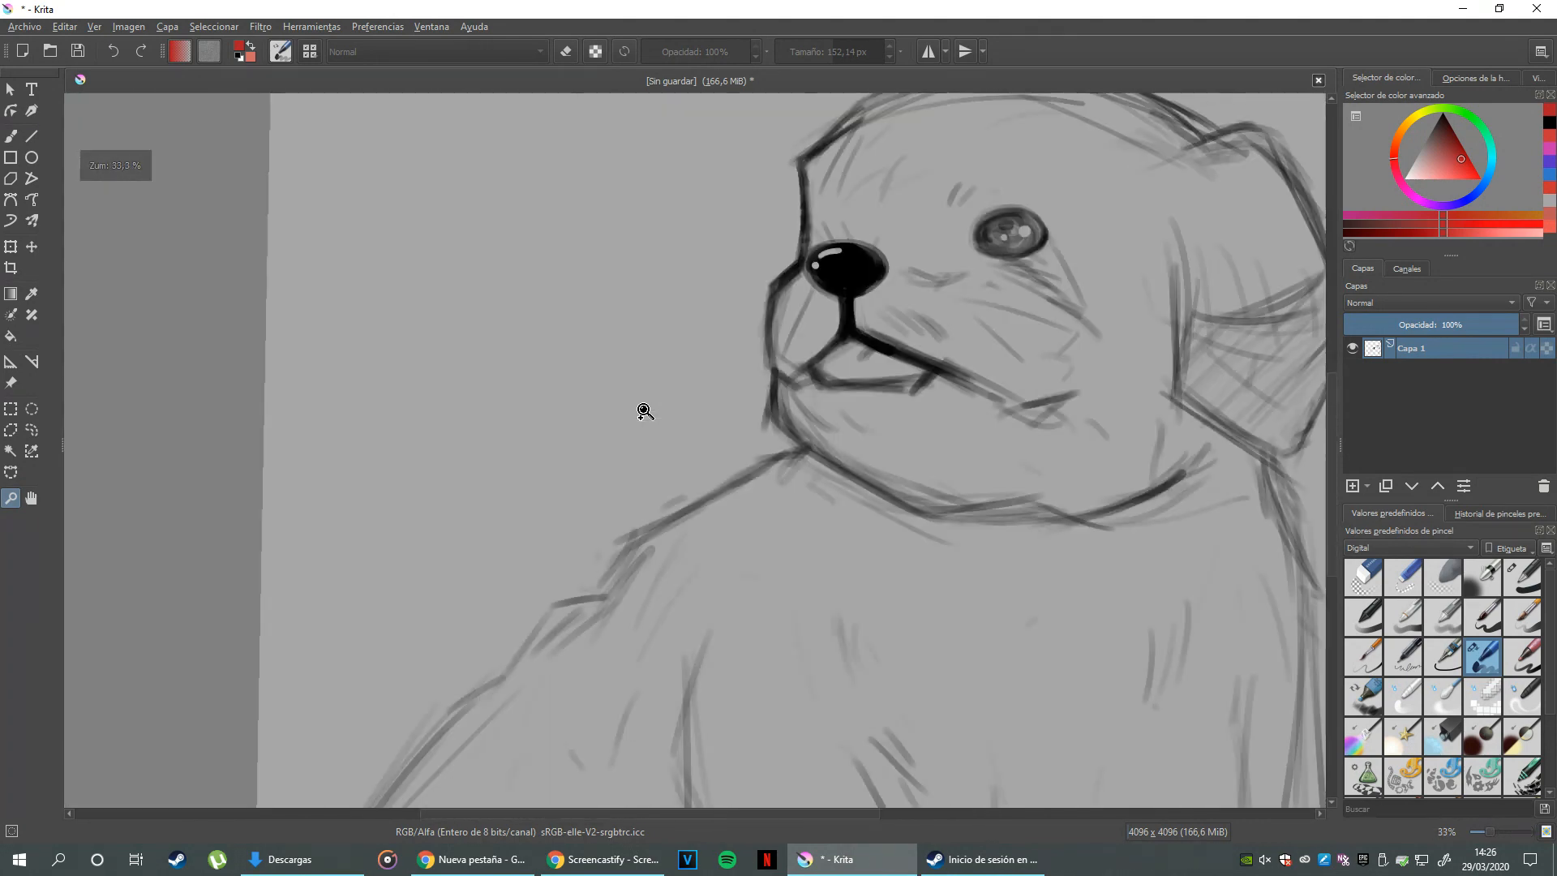
pyautogui.scroll(2, 645, 412)
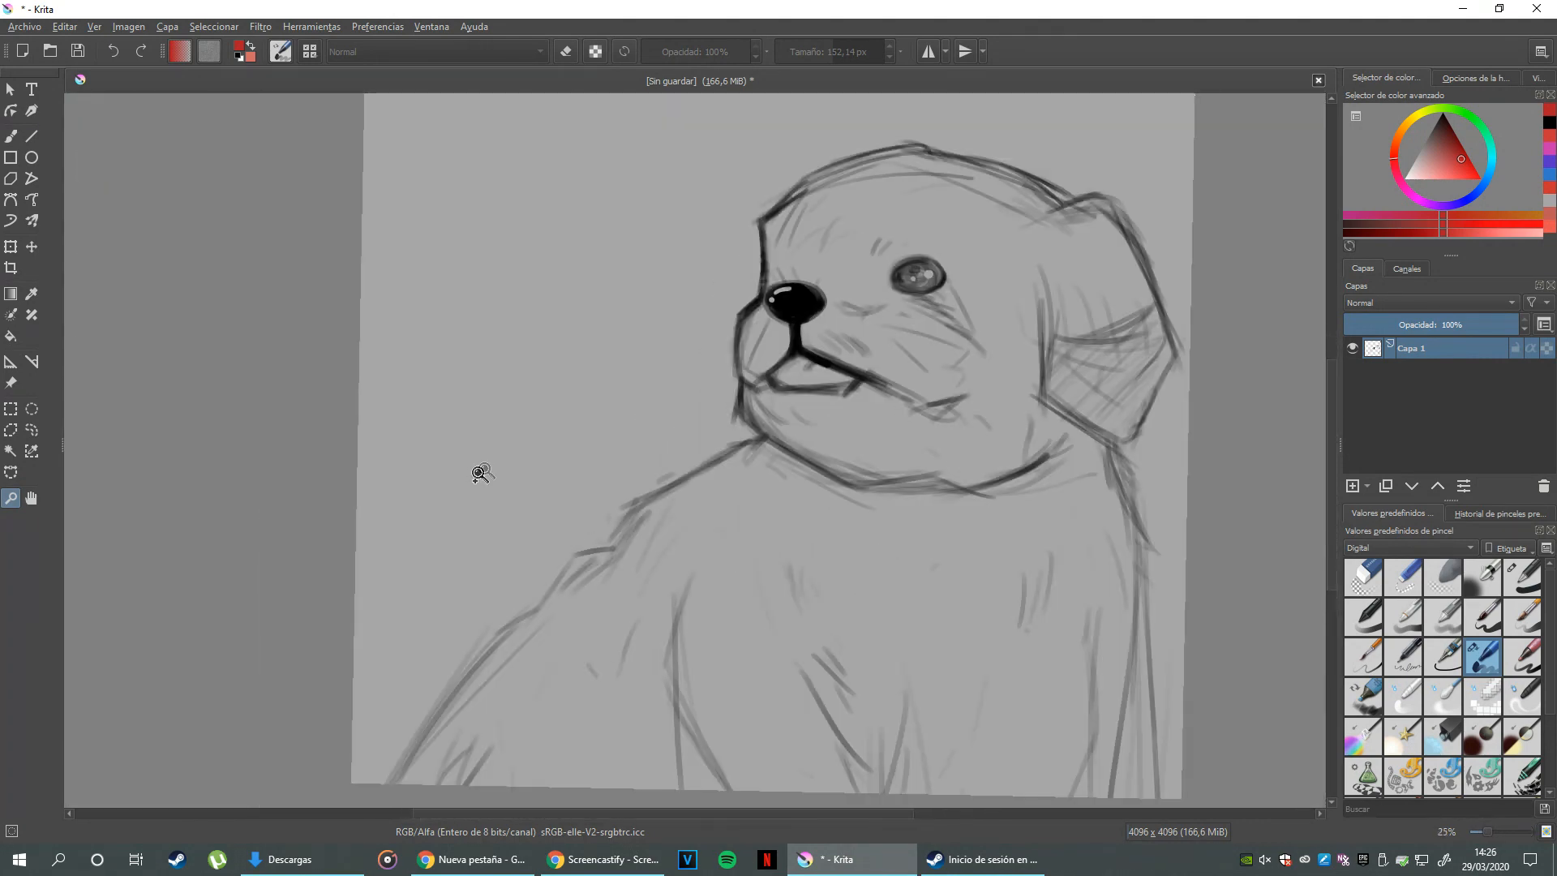
# - Zoom in and out over the puppy drawing with the Zoom tool and pan across it with the Pan tool
pyautogui.scroll(2, 552, 407)
pyautogui.click(597, 409)
pyautogui.moveTo(874, 447); pyautogui.dragTo(400, 390)
pyautogui.moveTo(744, 467); pyautogui.dragTo(823, 341)
pyautogui.moveTo(822, 339)
pyautogui.mouseDown()
pyautogui.moveTo(826, 415)
pyautogui.moveTo(780, 601)
pyautogui.moveTo(775, 455)
pyautogui.moveTo(820, 507)
pyautogui.moveTo(827, 455)
pyautogui.moveTo(786, 464)
pyautogui.moveTo(782, 486)
pyautogui.moveTo(799, 486)
pyautogui.moveTo(788, 455)
pyautogui.mouseUp()
pyautogui.click(32, 499)
pyautogui.moveTo(677, 477)
pyautogui.mouseDown()
pyautogui.moveTo(689, 409)
pyautogui.moveTo(648, 474)
pyautogui.moveTo(689, 438)
pyautogui.moveTo(695, 351)
pyautogui.moveTo(653, 410)
pyautogui.moveTo(483, 319)
pyautogui.mouseUp()
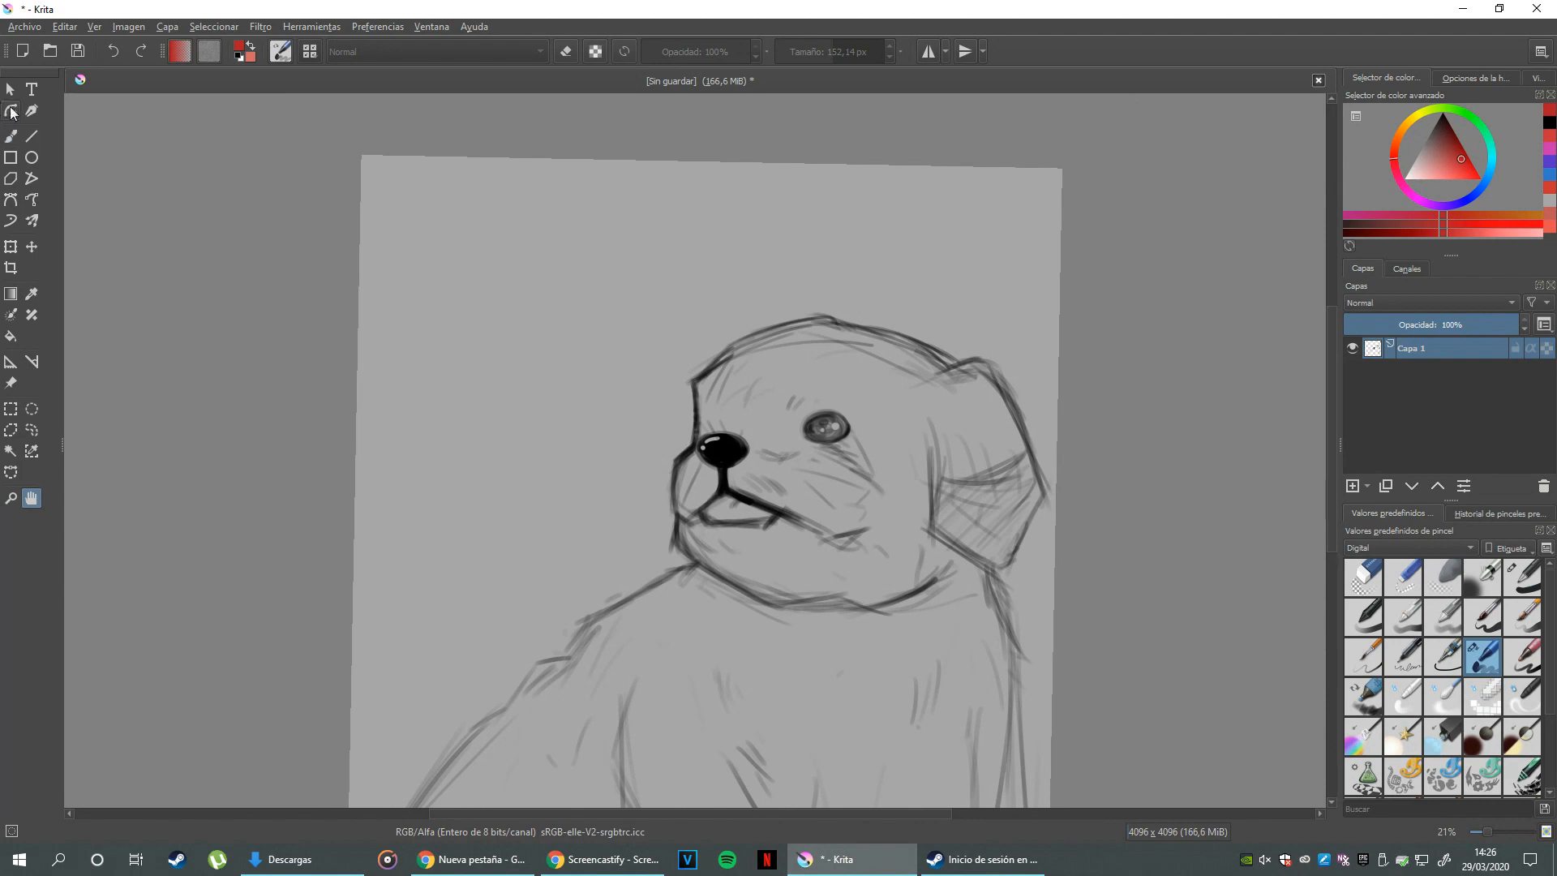
# - Try a short red brush stroke near the canvas's upper-left corner, and pan the drawing with the Pan tool
pyautogui.click(10, 136)
pyautogui.moveTo(439, 255); pyautogui.dragTo(473, 243)
pyautogui.hotkey('ctrl', 'z')
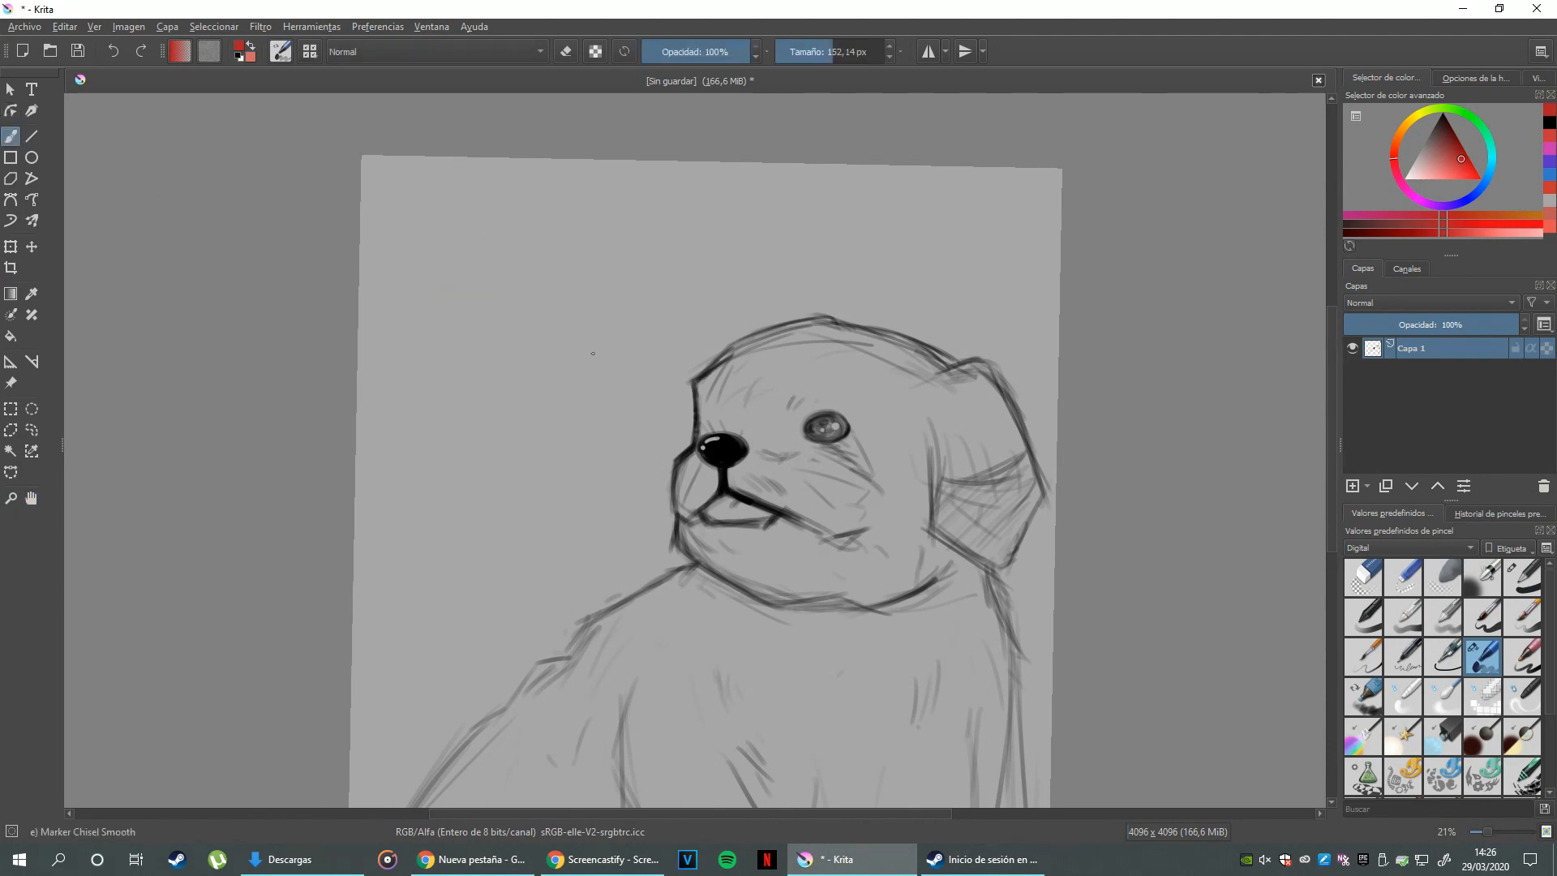
pyautogui.click(32, 498)
pyautogui.moveTo(805, 447)
pyautogui.mouseDown()
pyautogui.moveTo(715, 331)
pyautogui.moveTo(705, 244)
pyautogui.moveTo(701, 374)
pyautogui.moveTo(766, 339)
pyautogui.mouseUp()
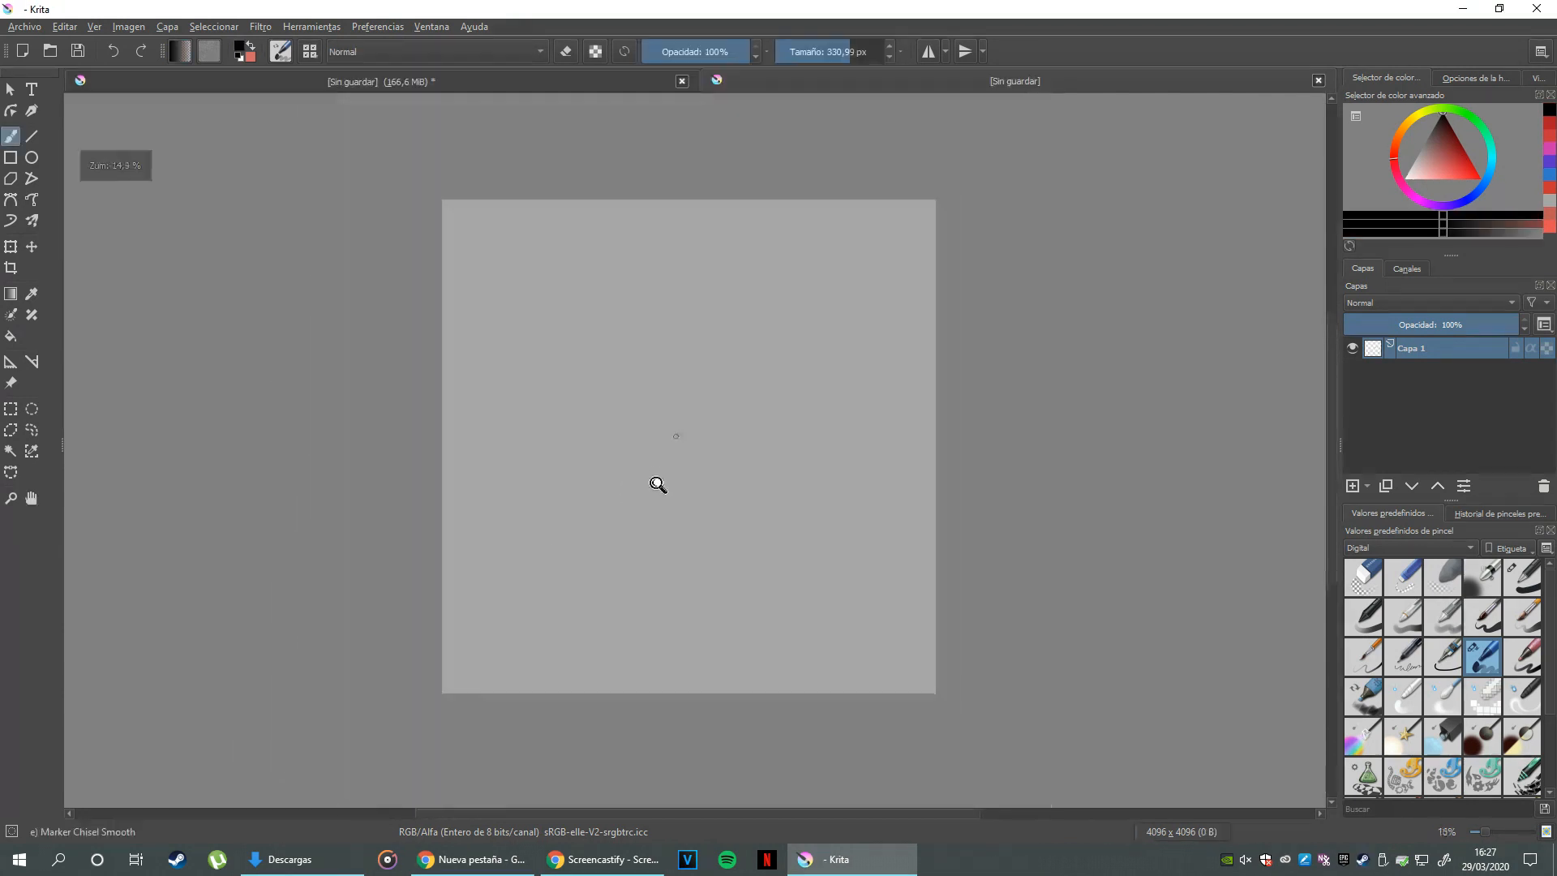
# - Handwrite the shortcuts heading and "ctrl + z" beneath it in black near the top of the blank grey canvas
pyautogui.moveTo(657, 484)
pyautogui.mouseDown()
pyautogui.moveTo(684, 434)
pyautogui.moveTo(702, 540)
pyautogui.mouseUp()
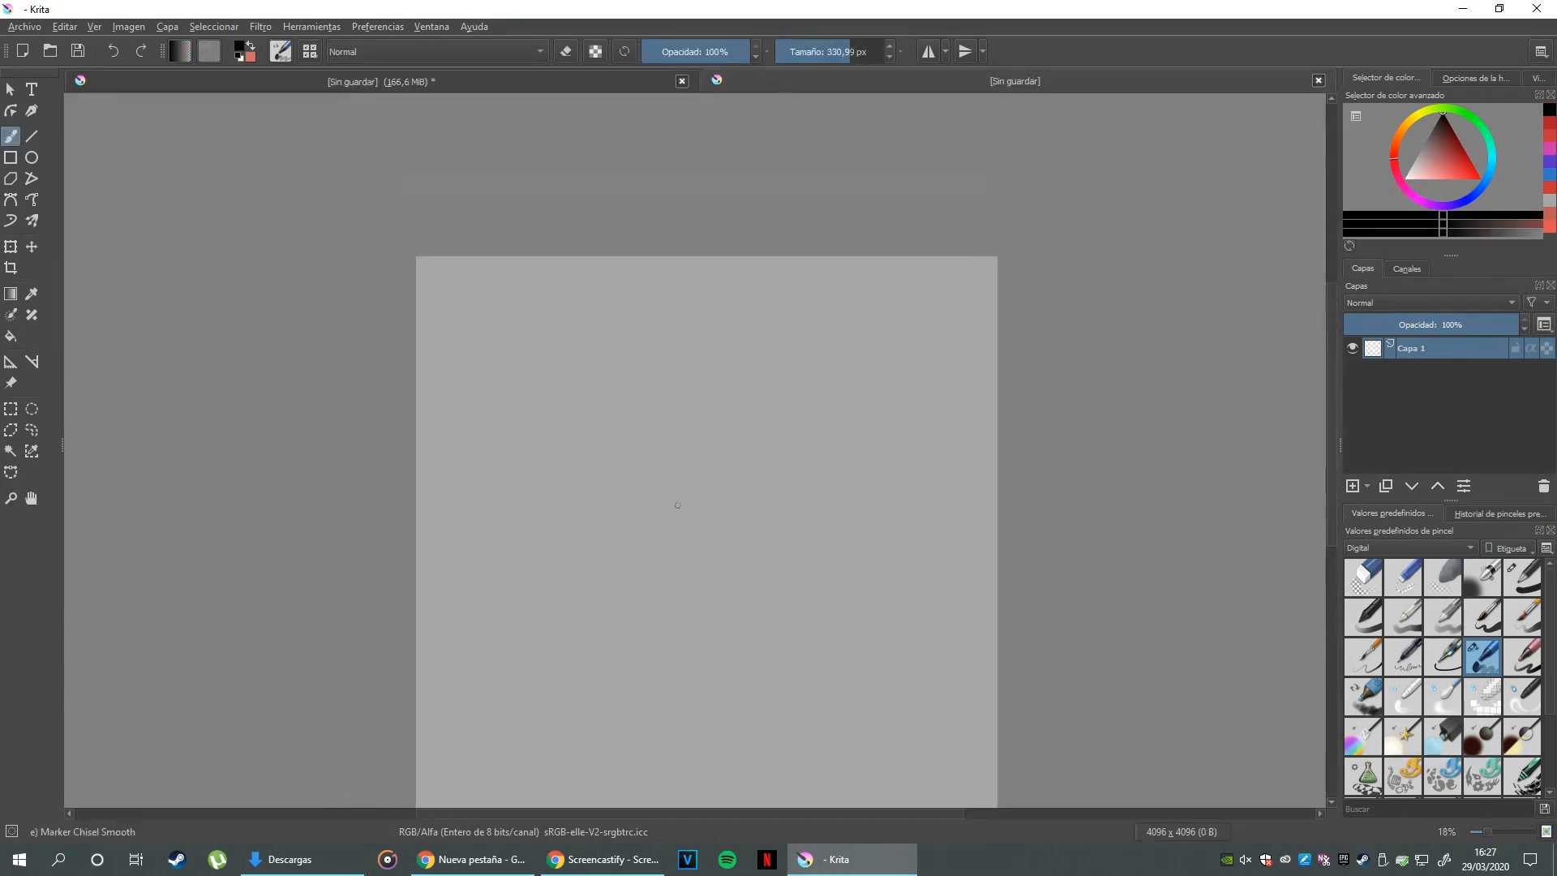
pyautogui.moveTo(509, 328)
pyautogui.mouseDown()
pyautogui.moveTo(511, 288)
pyautogui.moveTo(557, 323)
pyautogui.moveTo(534, 295)
pyautogui.moveTo(623, 324)
pyautogui.moveTo(622, 287)
pyautogui.moveTo(697, 327)
pyautogui.moveTo(823, 302)
pyautogui.mouseUp()
pyautogui.moveTo(780, 368)
pyautogui.mouseDown()
pyautogui.moveTo(783, 414)
pyautogui.moveTo(775, 376)
pyautogui.moveTo(742, 420)
pyautogui.moveTo(710, 414)
pyautogui.moveTo(722, 421)
pyautogui.moveTo(712, 390)
pyautogui.moveTo(728, 439)
pyautogui.mouseUp()
pyautogui.moveTo(497, 322); pyautogui.dragTo(516, 314)
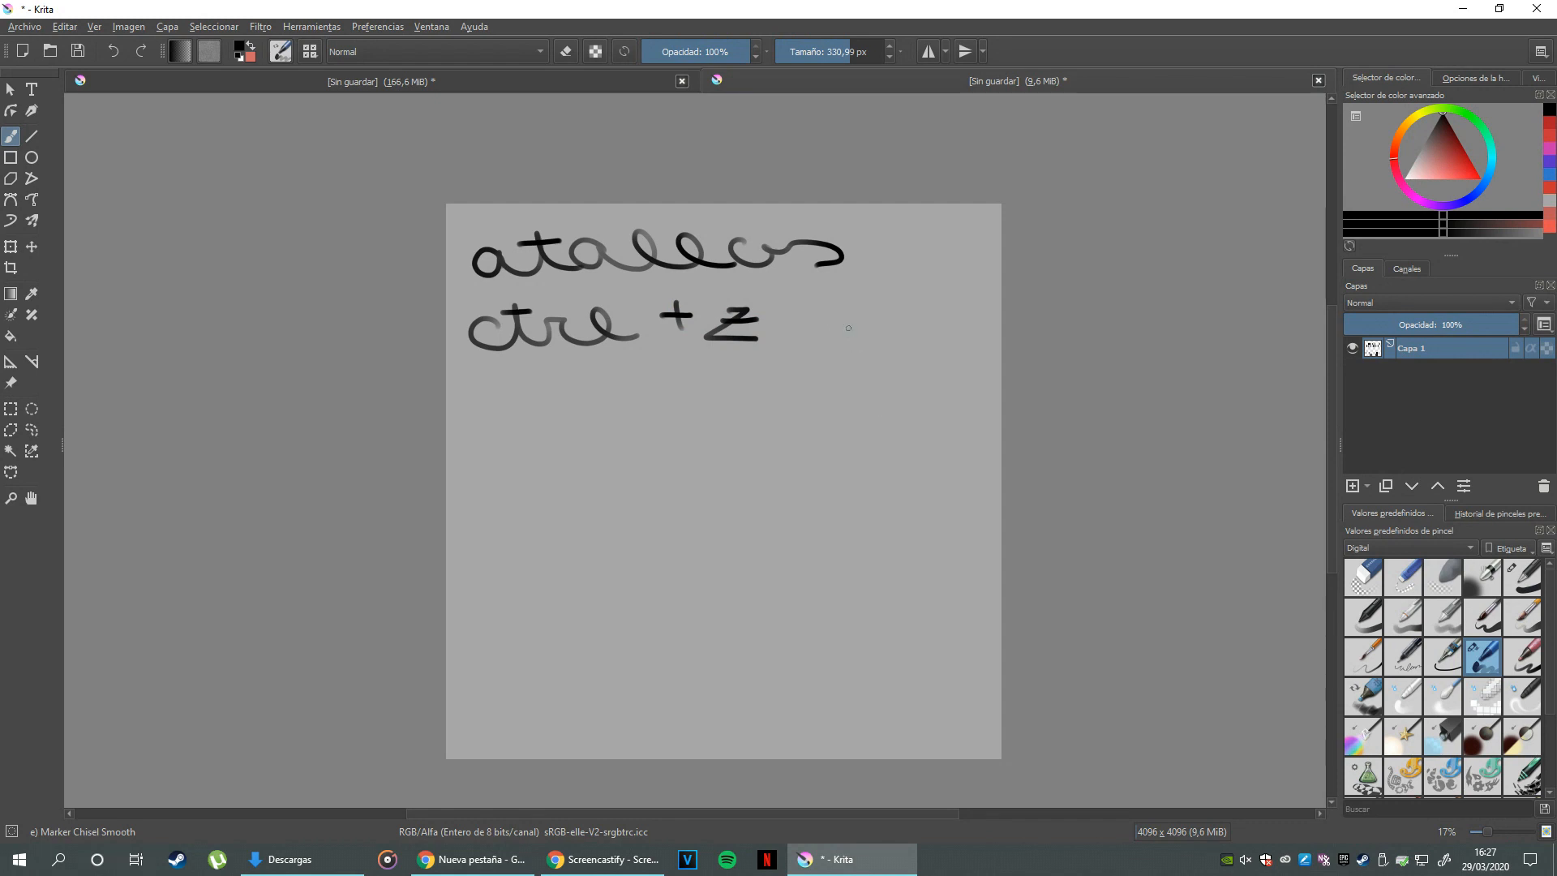
# - Try a few brush strokes beside the handwritten "ctrl + z" and undo them
pyautogui.moveTo(857, 342)
pyautogui.mouseDown()
pyautogui.moveTo(826, 327)
pyautogui.moveTo(897, 330)
pyautogui.mouseUp()
pyautogui.hotkey('ctrl', 'z')
pyautogui.hotkey('ctrl', 'z')
pyautogui.moveTo(903, 304)
pyautogui.mouseDown()
pyautogui.moveTo(923, 332)
pyautogui.moveTo(848, 351)
pyautogui.moveTo(878, 401)
pyautogui.mouseUp()
pyautogui.hotkey('ctrl', 'z')
pyautogui.hotkey('ctrl', 'z')
pyautogui.hotkey('ctrl', 'z')
pyautogui.hotkey('ctrl', 'z')
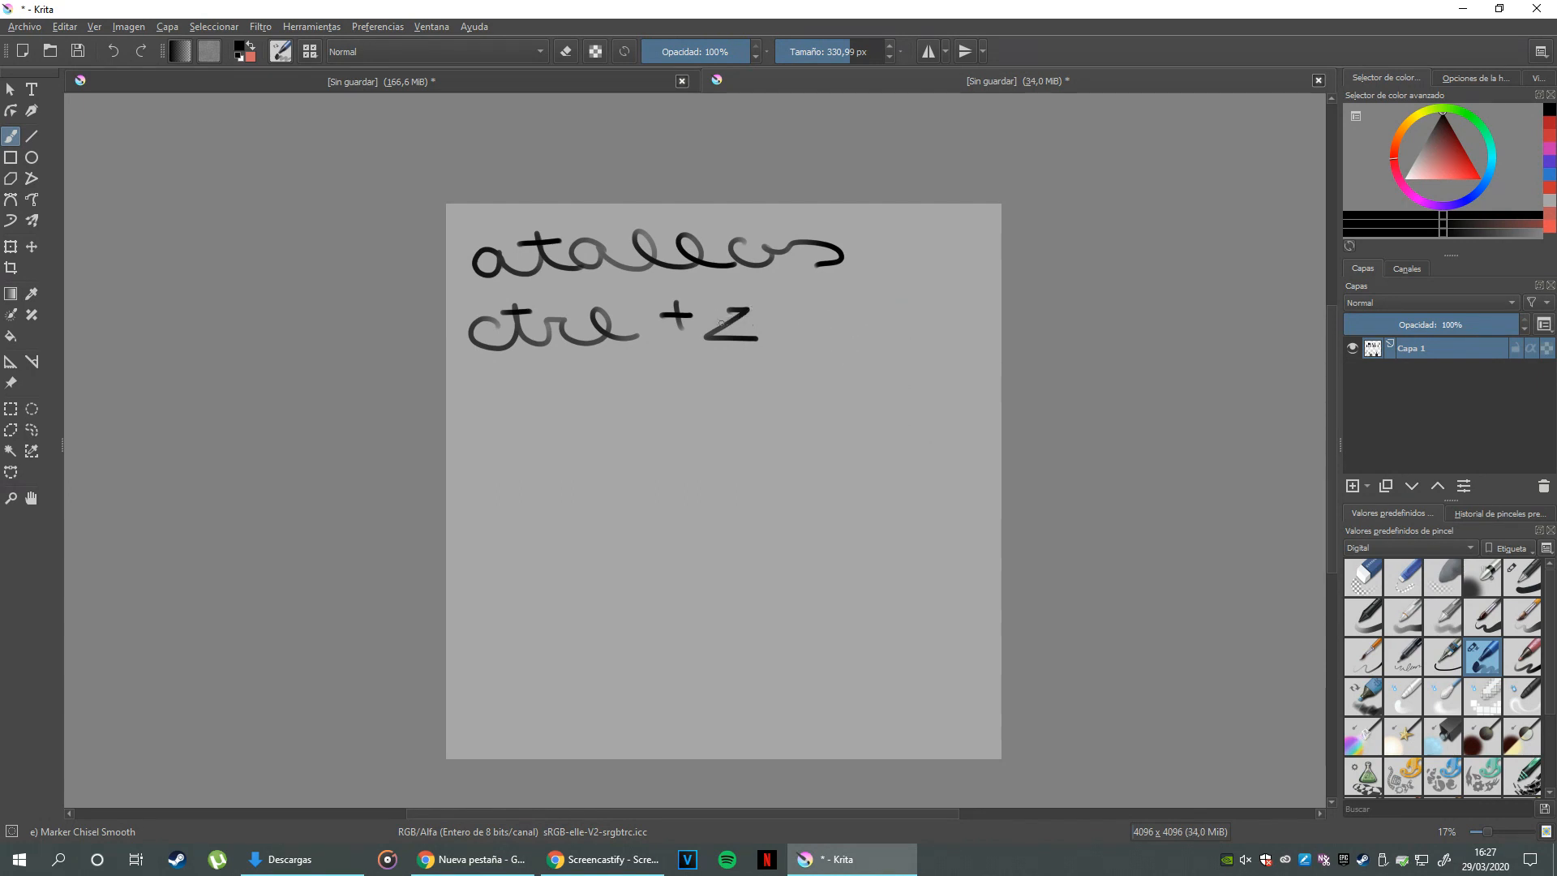
# - Handwrite "space" in black on the line below "ctrl + z"
pyautogui.moveTo(787, 362); pyautogui.dragTo(796, 382)
pyautogui.scroll(2, 796, 382)
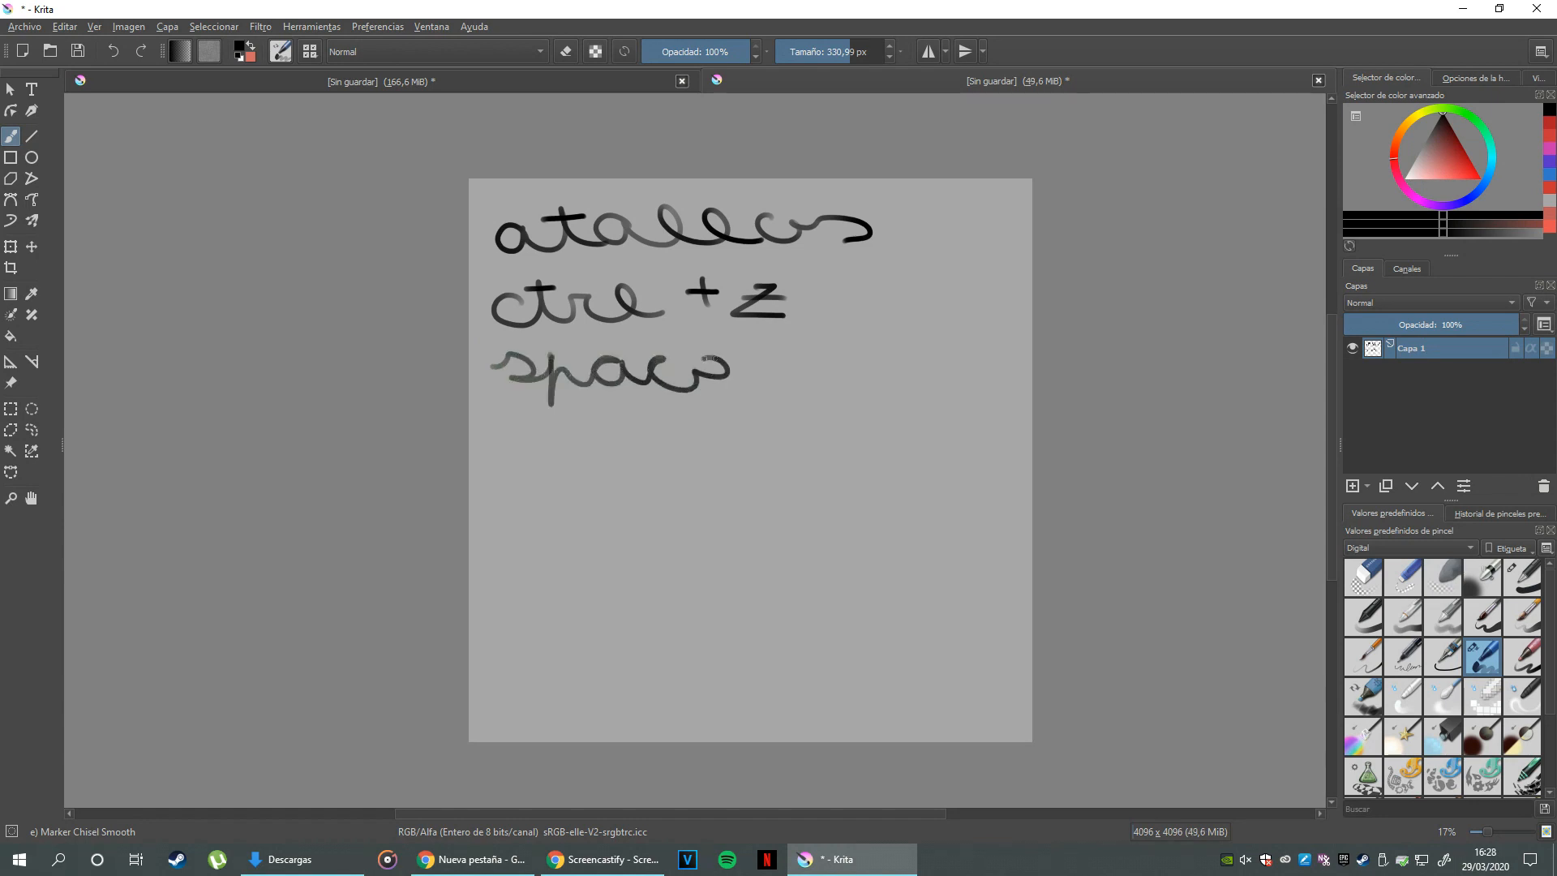
pyautogui.scroll(-1, 758, 393)
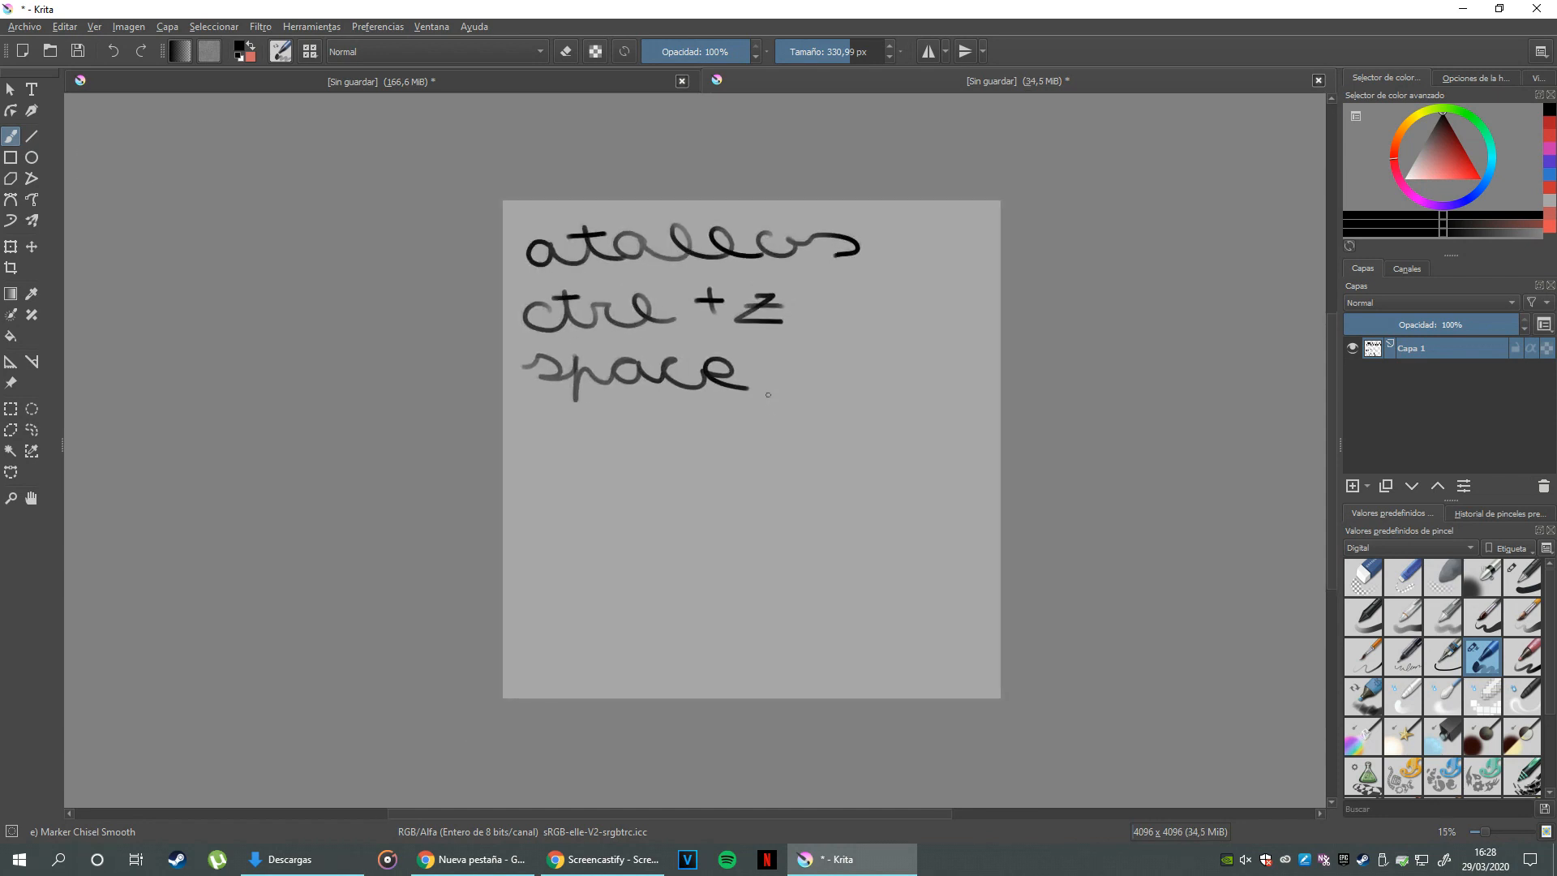
# - Pan the canvas with the Pan tool, return to the freehand brush, and pan without leaving the brush
pyautogui.click(30, 498)
pyautogui.moveTo(638, 445); pyautogui.dragTo(642, 464)
pyautogui.click(11, 136)
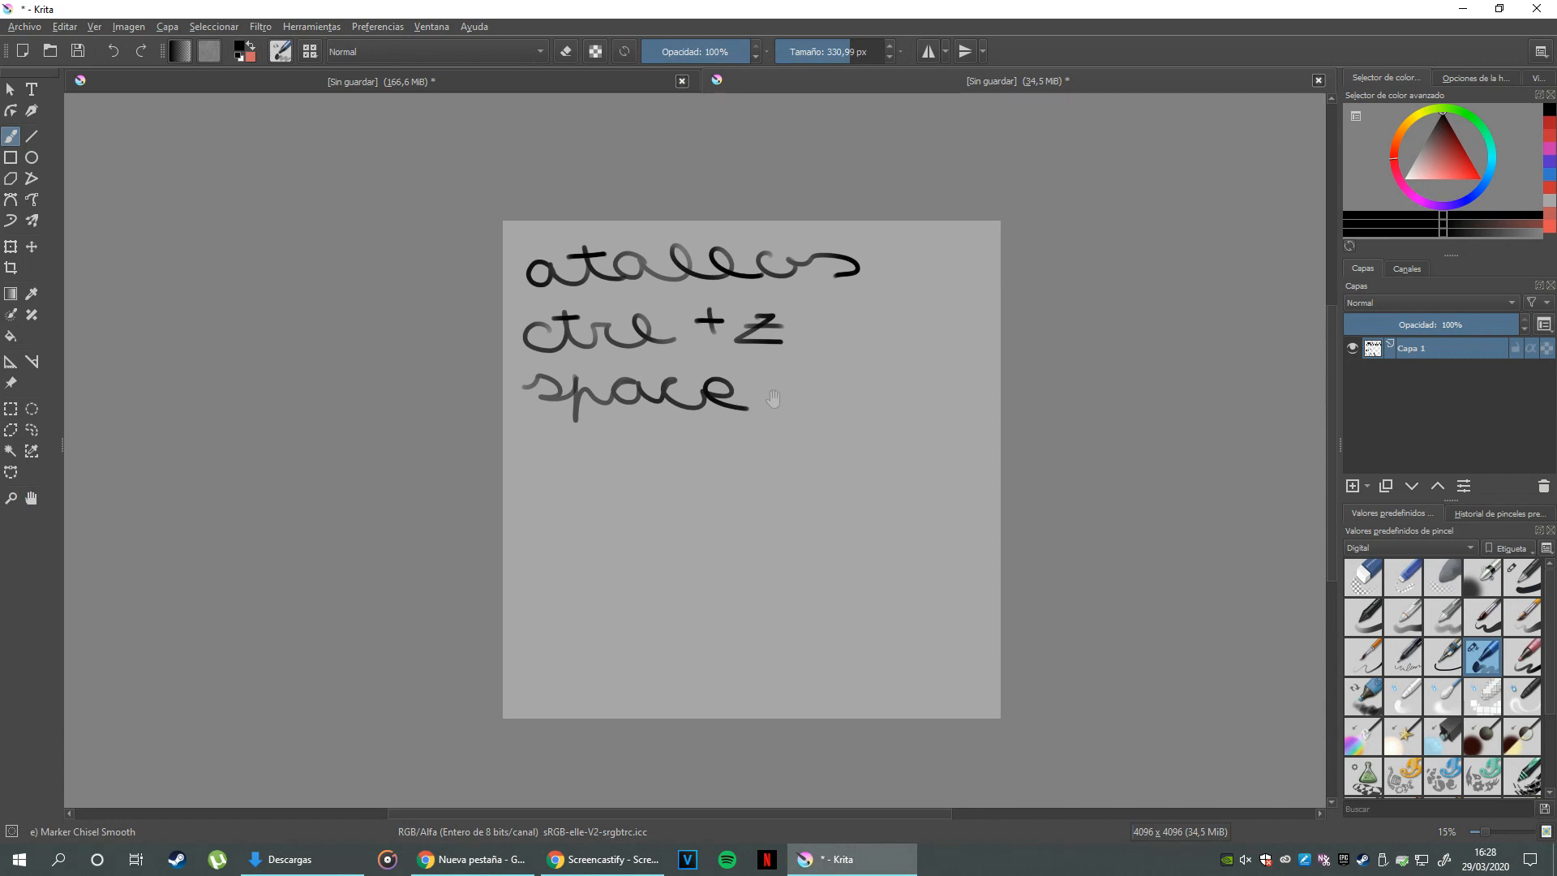
pyautogui.moveTo(777, 394); pyautogui.dragTo(783, 402)
pyautogui.moveTo(788, 404); pyautogui.dragTo(783, 406)
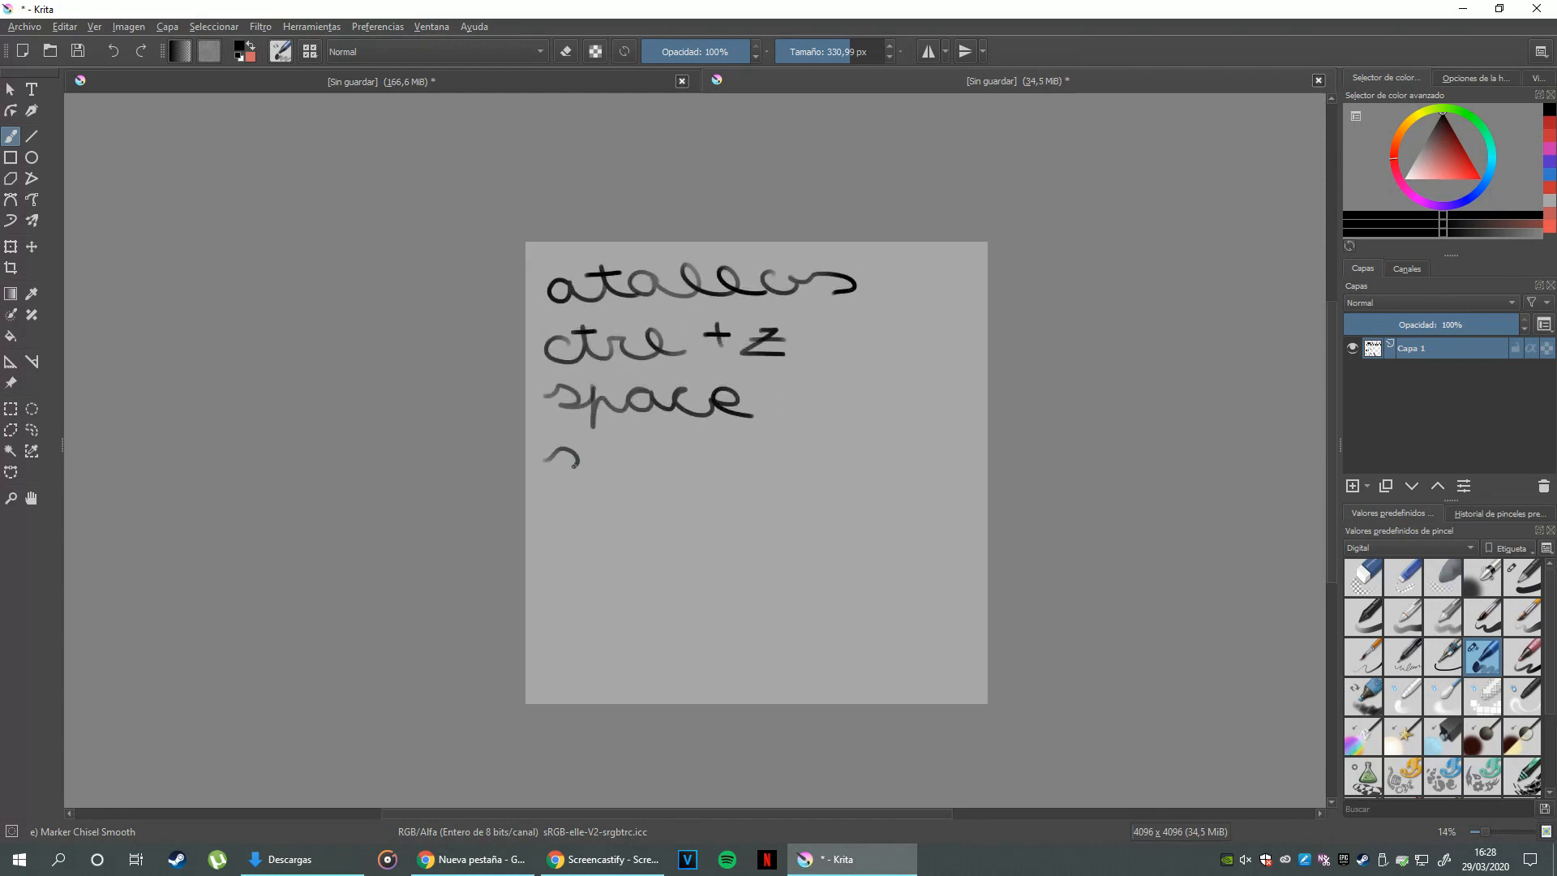
# - Handwrite "shift + space" on the line below "space", and rotate the canvas view slightly
pyautogui.moveTo(604, 447)
pyautogui.mouseDown()
pyautogui.moveTo(626, 470)
pyautogui.moveTo(630, 438)
pyautogui.moveTo(667, 446)
pyautogui.moveTo(664, 492)
pyautogui.moveTo(689, 464)
pyautogui.mouseUp()
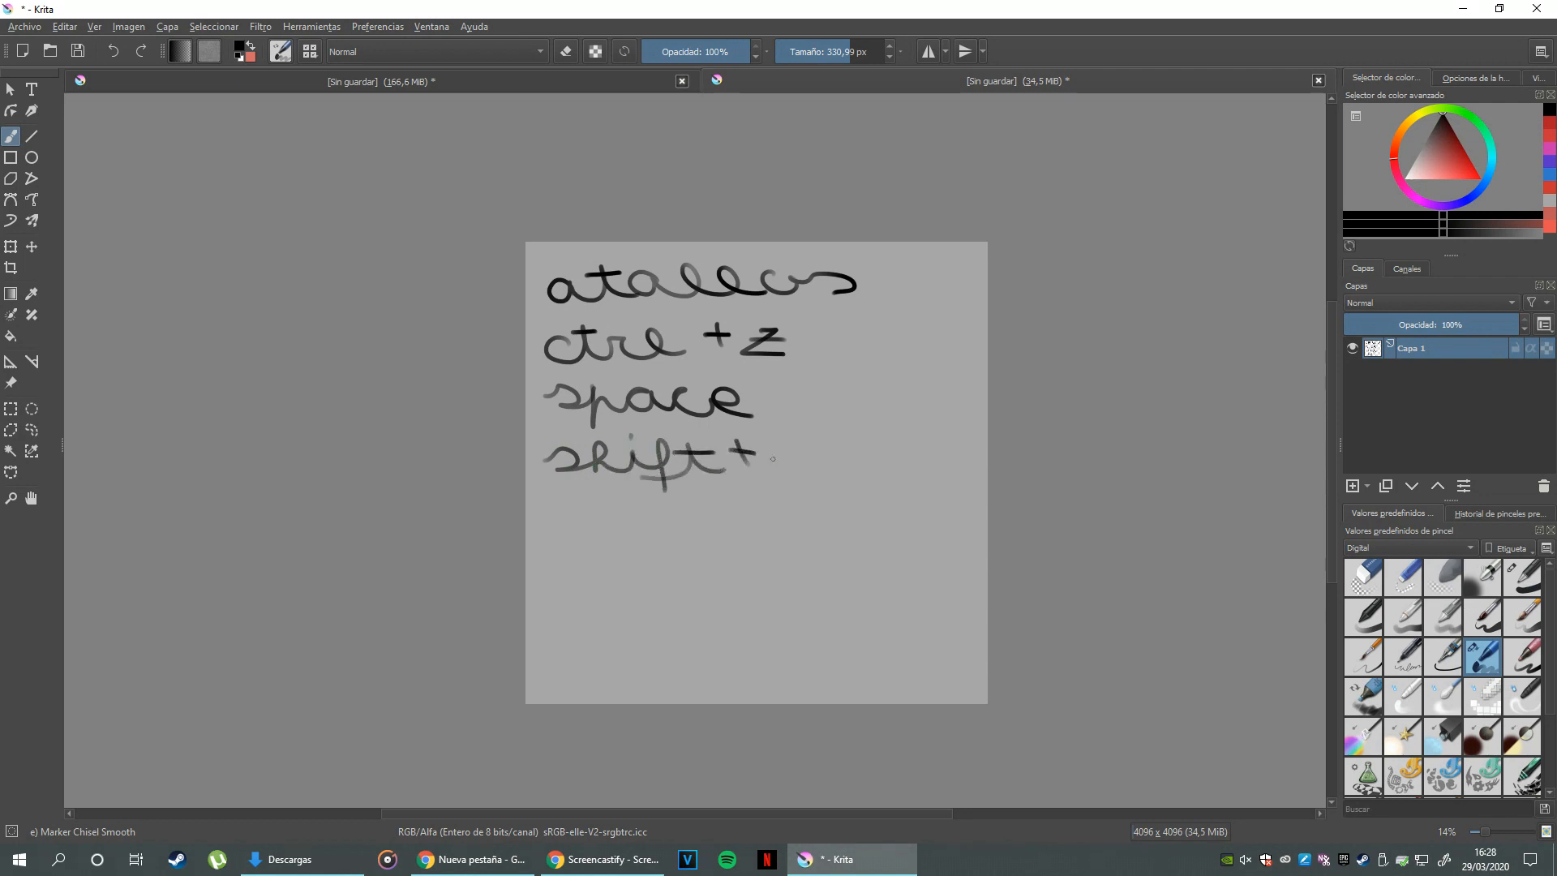
pyautogui.moveTo(777, 470); pyautogui.dragTo(811, 451)
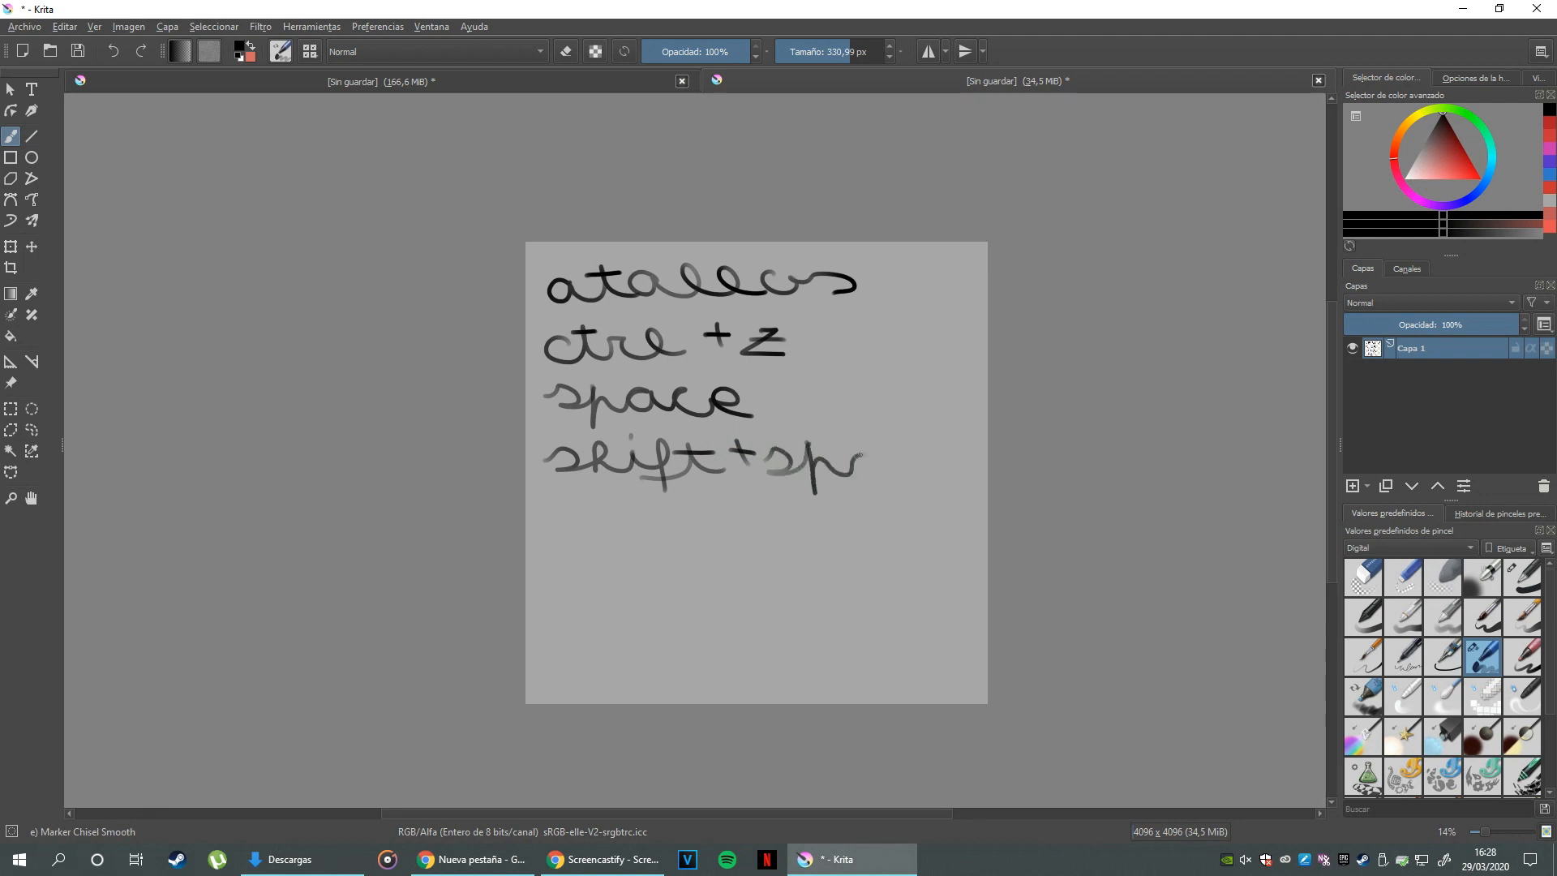
pyautogui.moveTo(923, 447)
pyautogui.mouseDown()
pyautogui.moveTo(922, 475)
pyautogui.moveTo(932, 446)
pyautogui.moveTo(963, 479)
pyautogui.mouseUp()
pyautogui.moveTo(887, 546)
pyautogui.mouseDown()
pyautogui.moveTo(932, 462)
pyautogui.moveTo(903, 584)
pyautogui.moveTo(956, 506)
pyautogui.moveTo(994, 514)
pyautogui.moveTo(984, 532)
pyautogui.moveTo(997, 522)
pyautogui.moveTo(990, 434)
pyautogui.moveTo(404, 467)
pyautogui.moveTo(497, 238)
pyautogui.moveTo(809, 508)
pyautogui.moveTo(858, 480)
pyautogui.moveTo(912, 490)
pyautogui.moveTo(900, 521)
pyautogui.moveTo(875, 532)
pyautogui.moveTo(900, 465)
pyautogui.moveTo(889, 513)
pyautogui.moveTo(834, 527)
pyautogui.moveTo(841, 484)
pyautogui.moveTo(855, 524)
pyautogui.moveTo(864, 509)
pyautogui.moveTo(911, 527)
pyautogui.mouseUp()
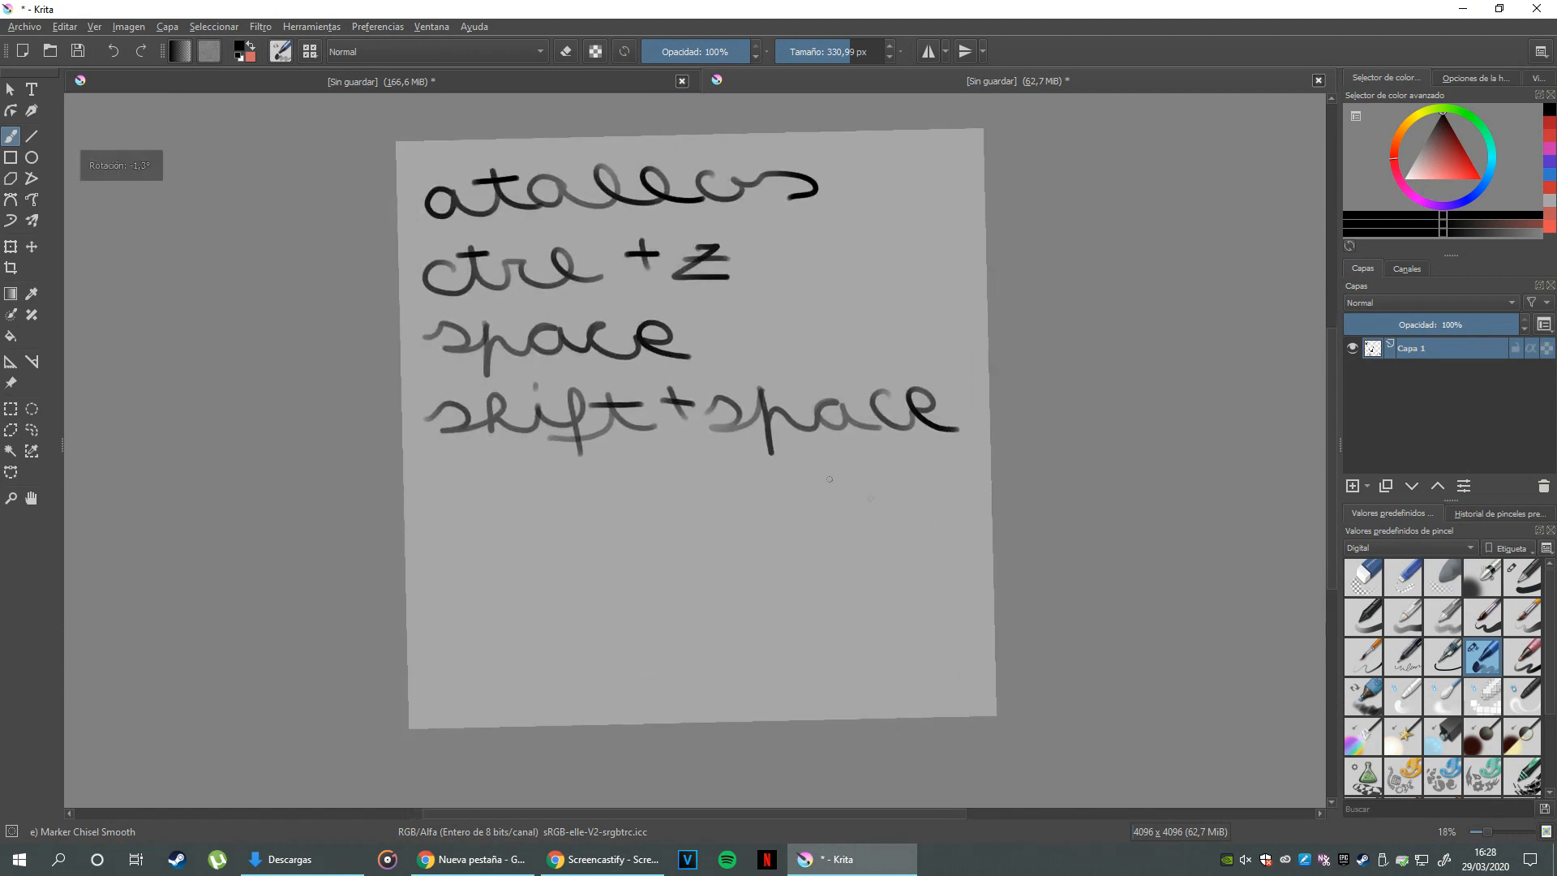
# - Handwrite "ctrl + space" on the line below "shift + space", and zoom and rotate the canvas view
pyautogui.moveTo(458, 481)
pyautogui.mouseDown()
pyautogui.moveTo(460, 515)
pyautogui.moveTo(483, 472)
pyautogui.moveTo(518, 504)
pyautogui.moveTo(537, 480)
pyautogui.moveTo(563, 507)
pyautogui.moveTo(567, 474)
pyautogui.moveTo(590, 500)
pyautogui.mouseUp()
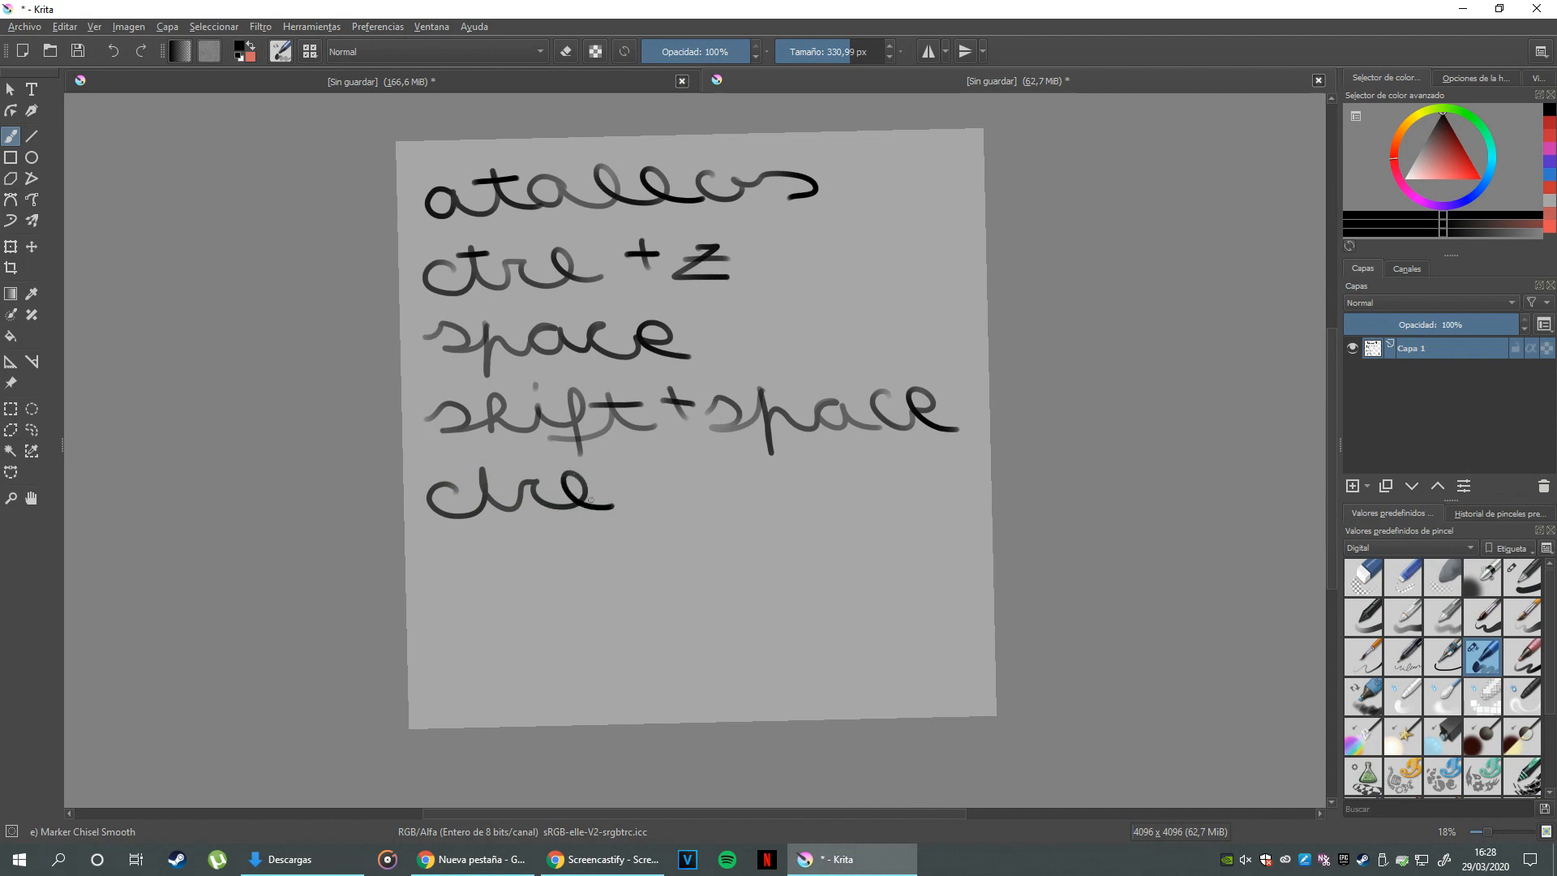
pyautogui.moveTo(470, 484); pyautogui.dragTo(509, 483)
pyautogui.moveTo(731, 526); pyautogui.dragTo(783, 494)
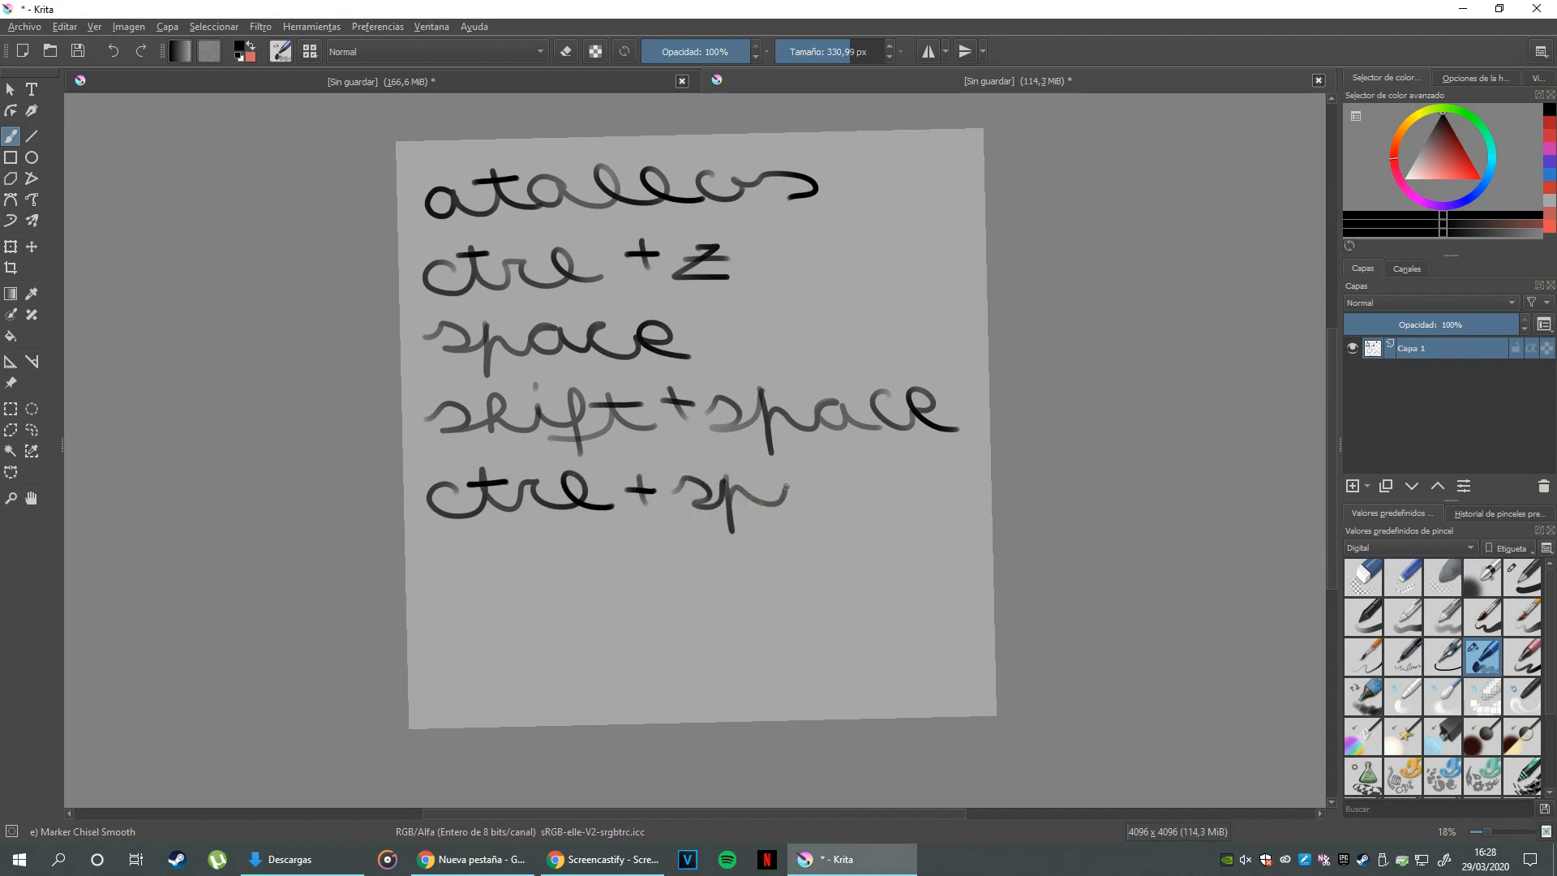
pyautogui.moveTo(889, 461); pyautogui.dragTo(939, 496)
pyautogui.moveTo(797, 512); pyautogui.dragTo(782, 445)
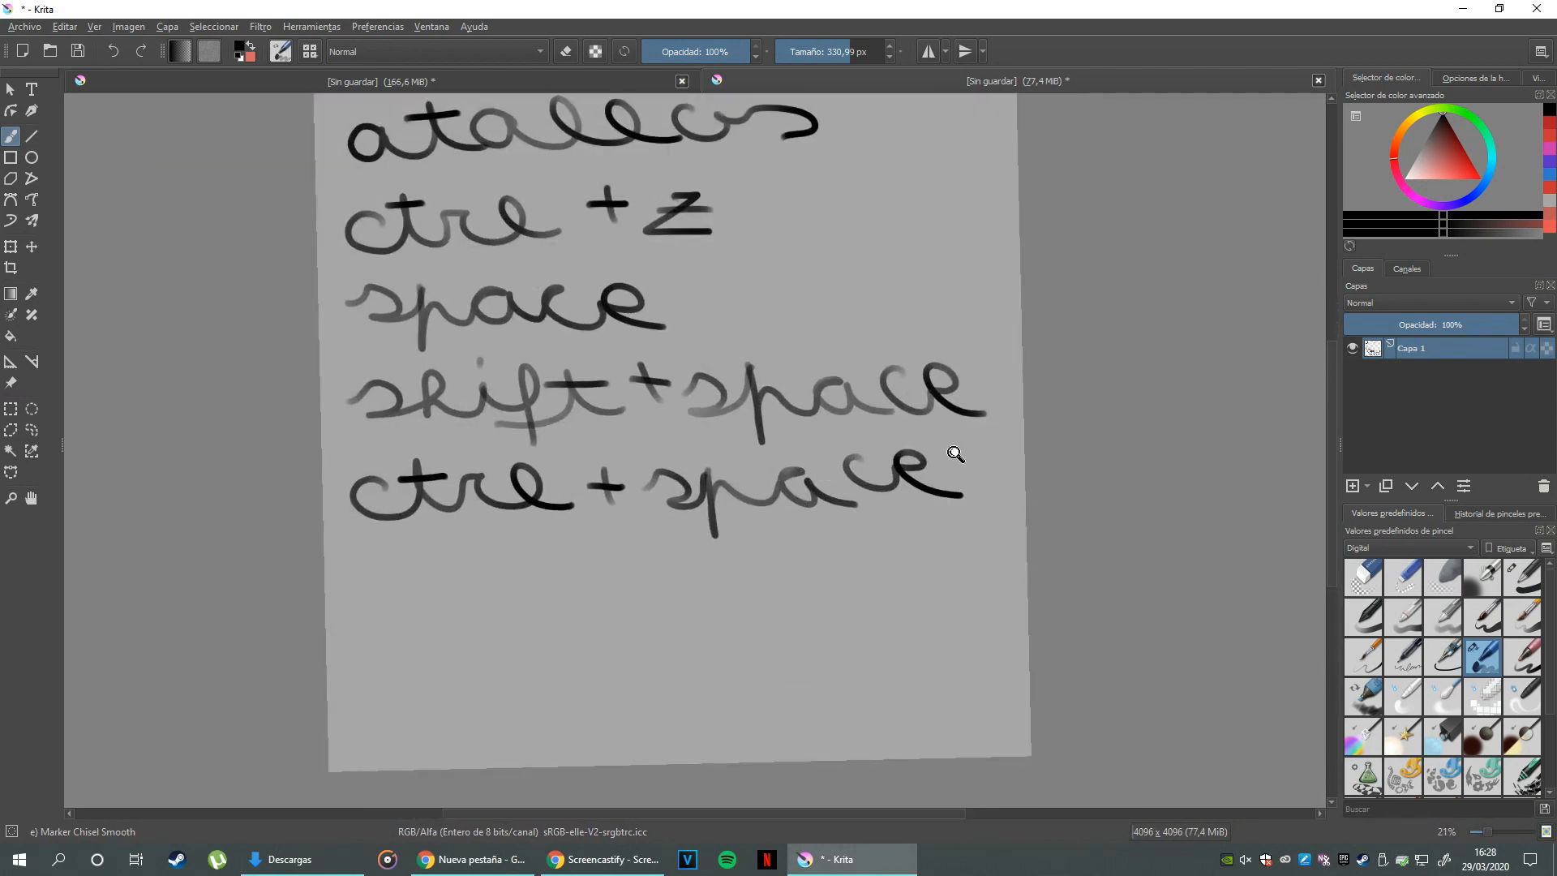
pyautogui.moveTo(636, 539)
pyautogui.mouseDown()
pyautogui.moveTo(640, 403)
pyautogui.moveTo(640, 542)
pyautogui.moveTo(661, 468)
pyautogui.moveTo(674, 570)
pyautogui.moveTo(775, 504)
pyautogui.moveTo(797, 617)
pyautogui.moveTo(827, 546)
pyautogui.moveTo(740, 567)
pyautogui.moveTo(716, 503)
pyautogui.moveTo(826, 635)
pyautogui.moveTo(729, 528)
pyautogui.moveTo(733, 494)
pyautogui.moveTo(751, 542)
pyautogui.moveTo(813, 513)
pyautogui.moveTo(754, 552)
pyautogui.moveTo(835, 546)
pyautogui.moveTo(767, 556)
pyautogui.moveTo(806, 494)
pyautogui.moveTo(837, 522)
pyautogui.moveTo(779, 549)
pyautogui.moveTo(730, 522)
pyautogui.moveTo(713, 484)
pyautogui.moveTo(758, 556)
pyautogui.mouseUp()
# - Show the colour picker tool, return to the brush, and sample the canvas's grey as the foreground colour directly from the brush
pyautogui.press('ctrl')
pyautogui.press('ctrl')
pyautogui.press('ctrl')
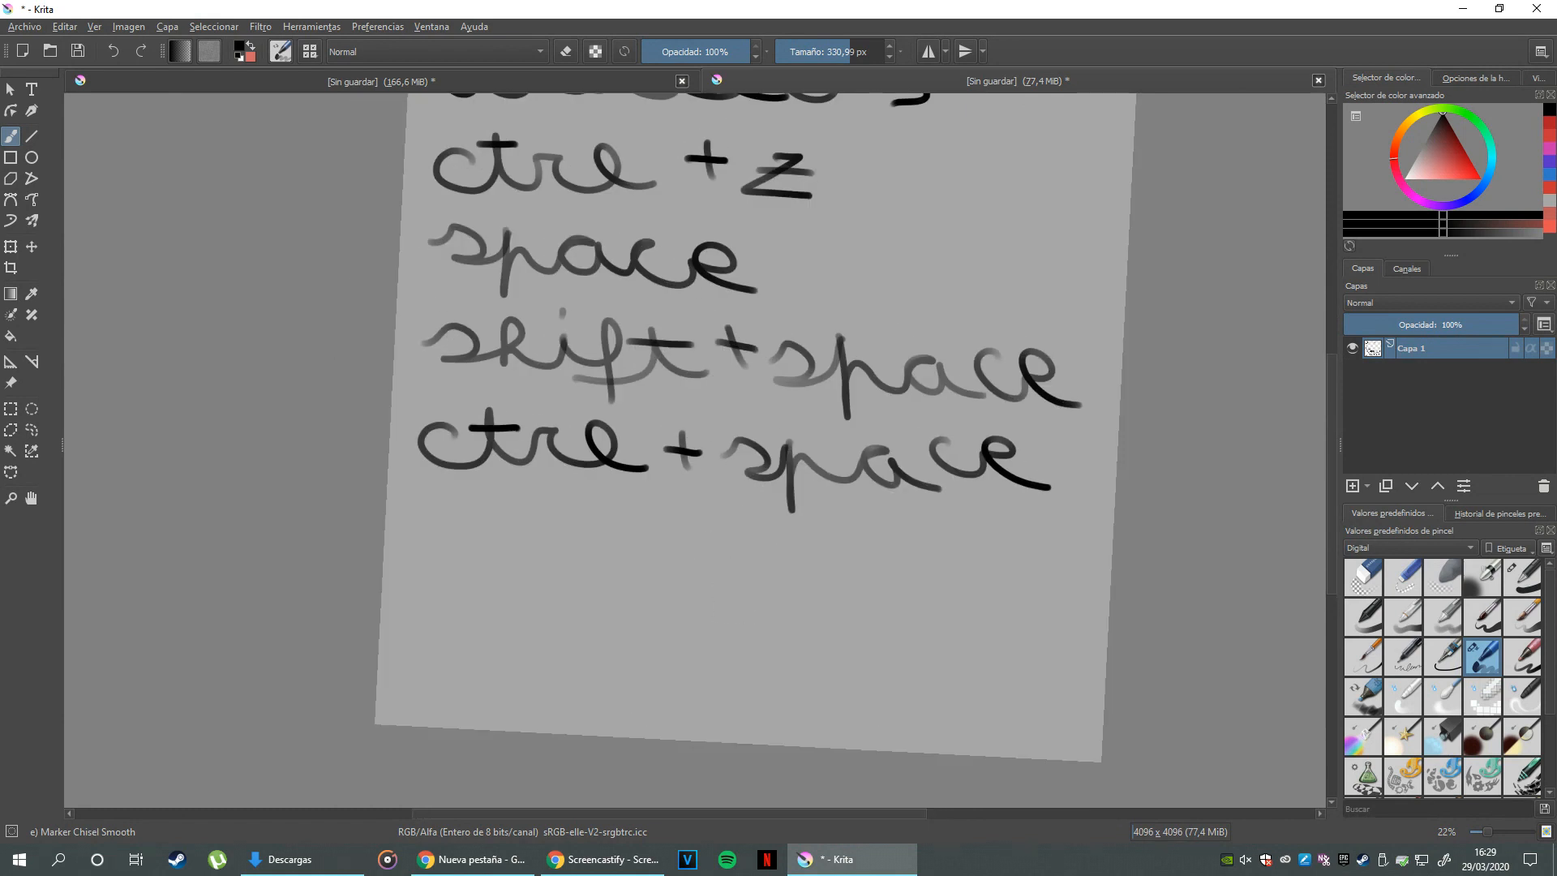
pyautogui.click(31, 293)
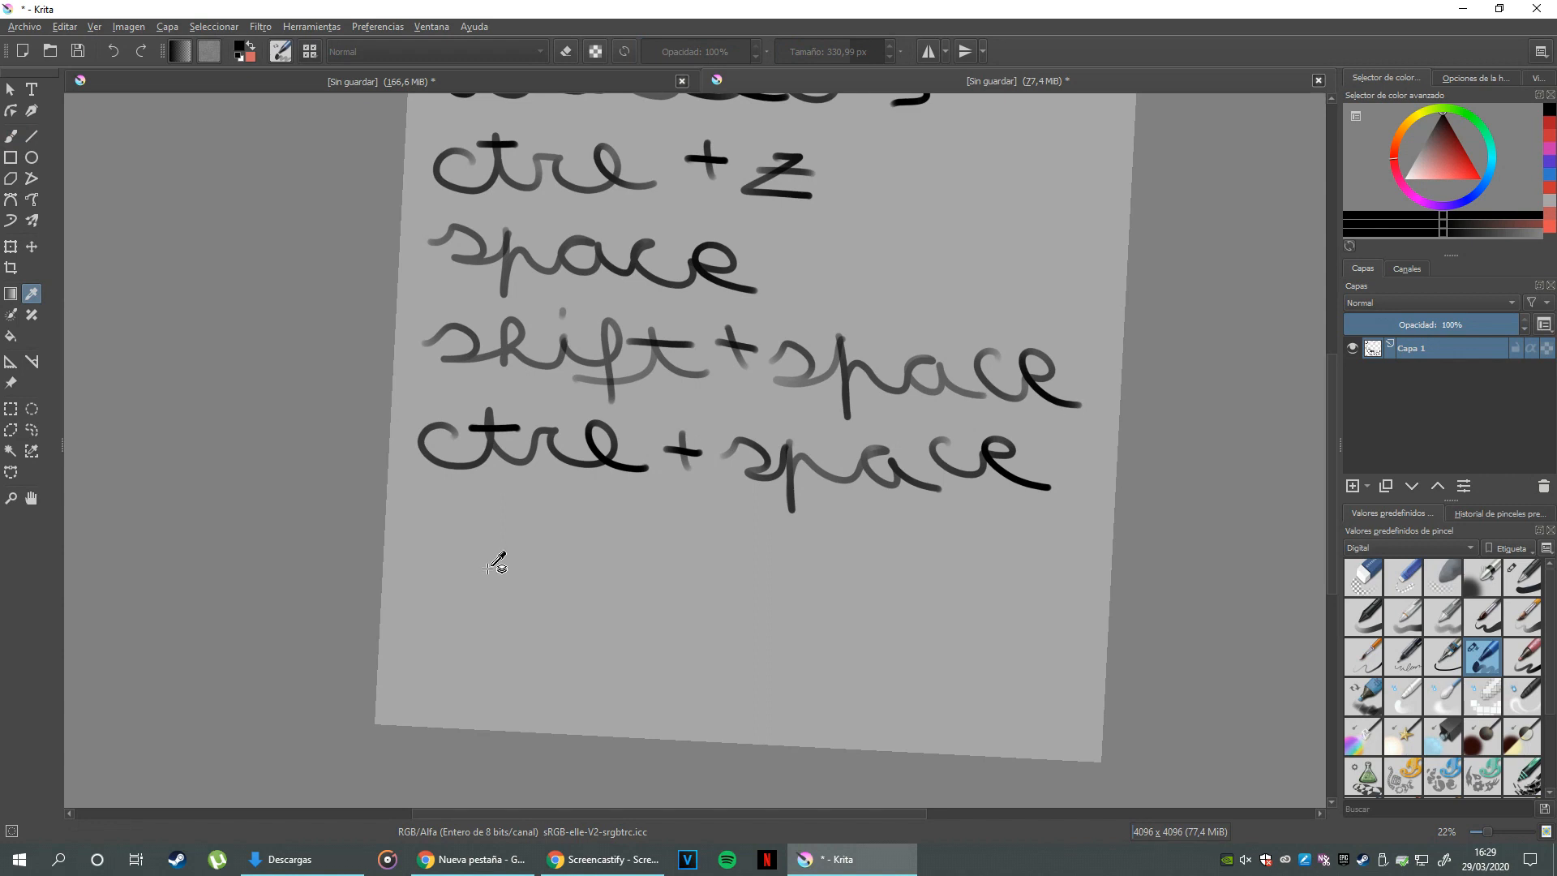
pyautogui.click(12, 136)
pyautogui.press('ctrl')
pyautogui.press('ctrl')
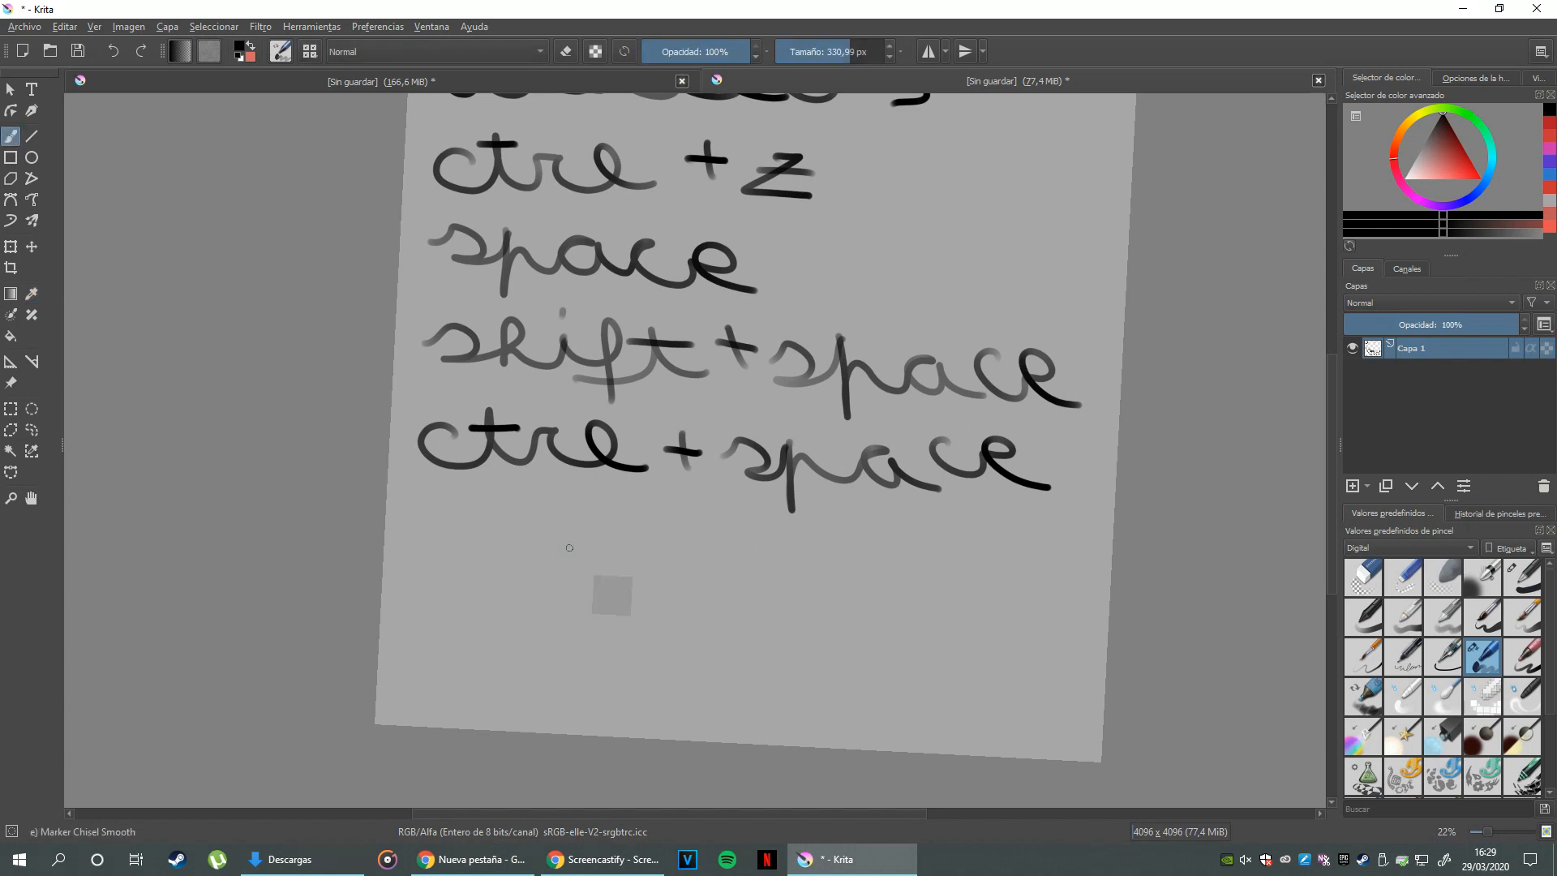
pyautogui.keyDown('ctrl'); pyautogui.click(572, 545); pyautogui.keyUp('ctrl')
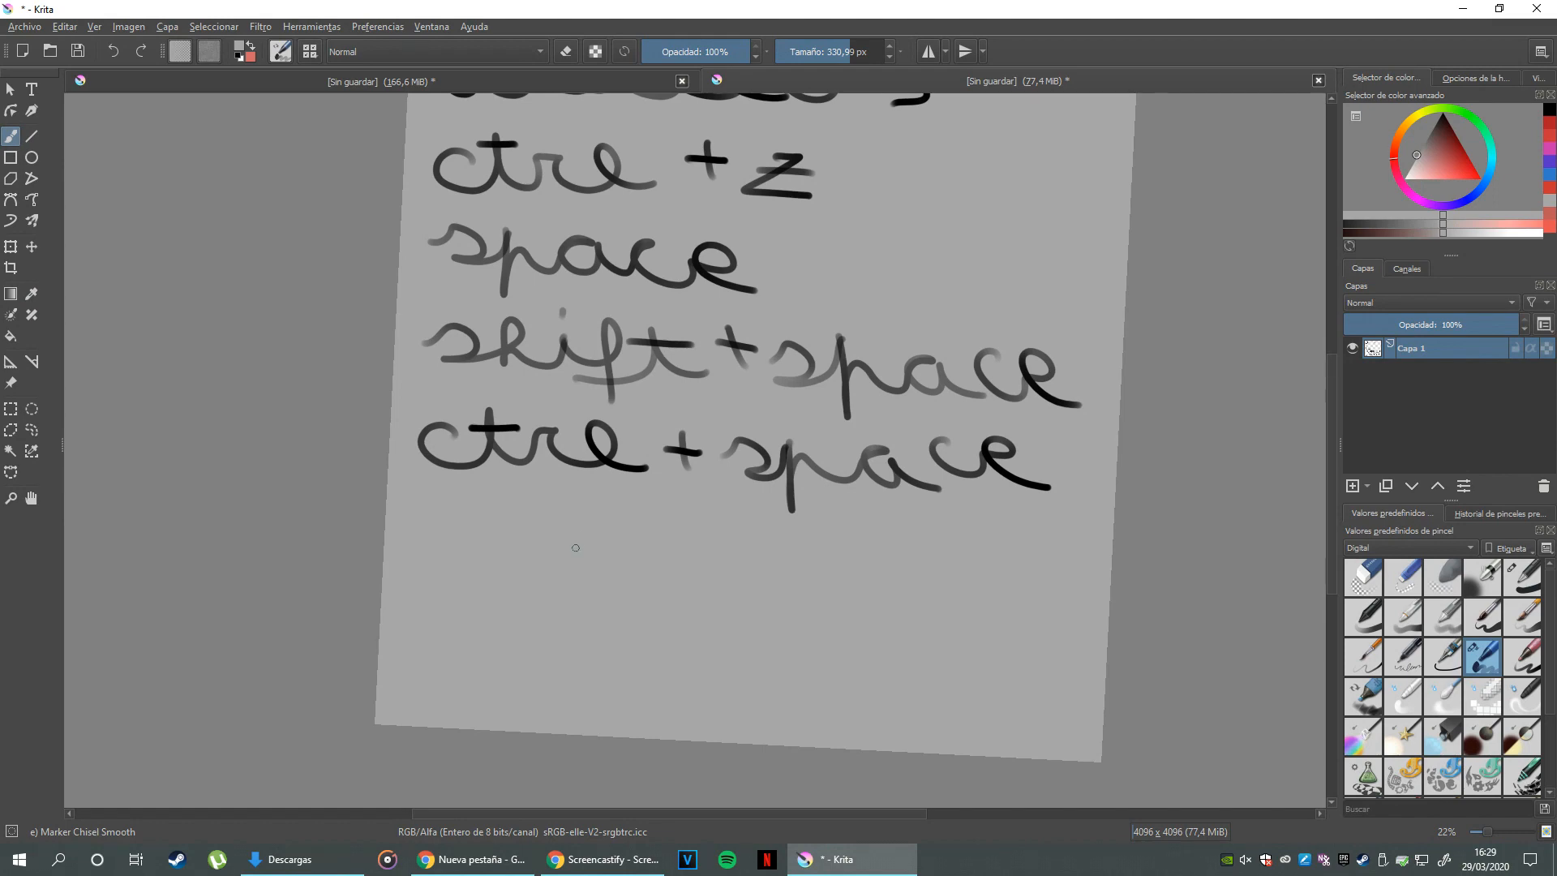
# - Zoom and pan around the handwritten shortcut list while the brush stays active
pyautogui.moveTo(583, 545)
pyautogui.mouseDown()
pyautogui.moveTo(621, 564)
pyautogui.moveTo(608, 549)
pyautogui.moveTo(643, 514)
pyautogui.moveTo(599, 524)
pyautogui.mouseUp()
pyautogui.hotkey('ctrl', 'space')
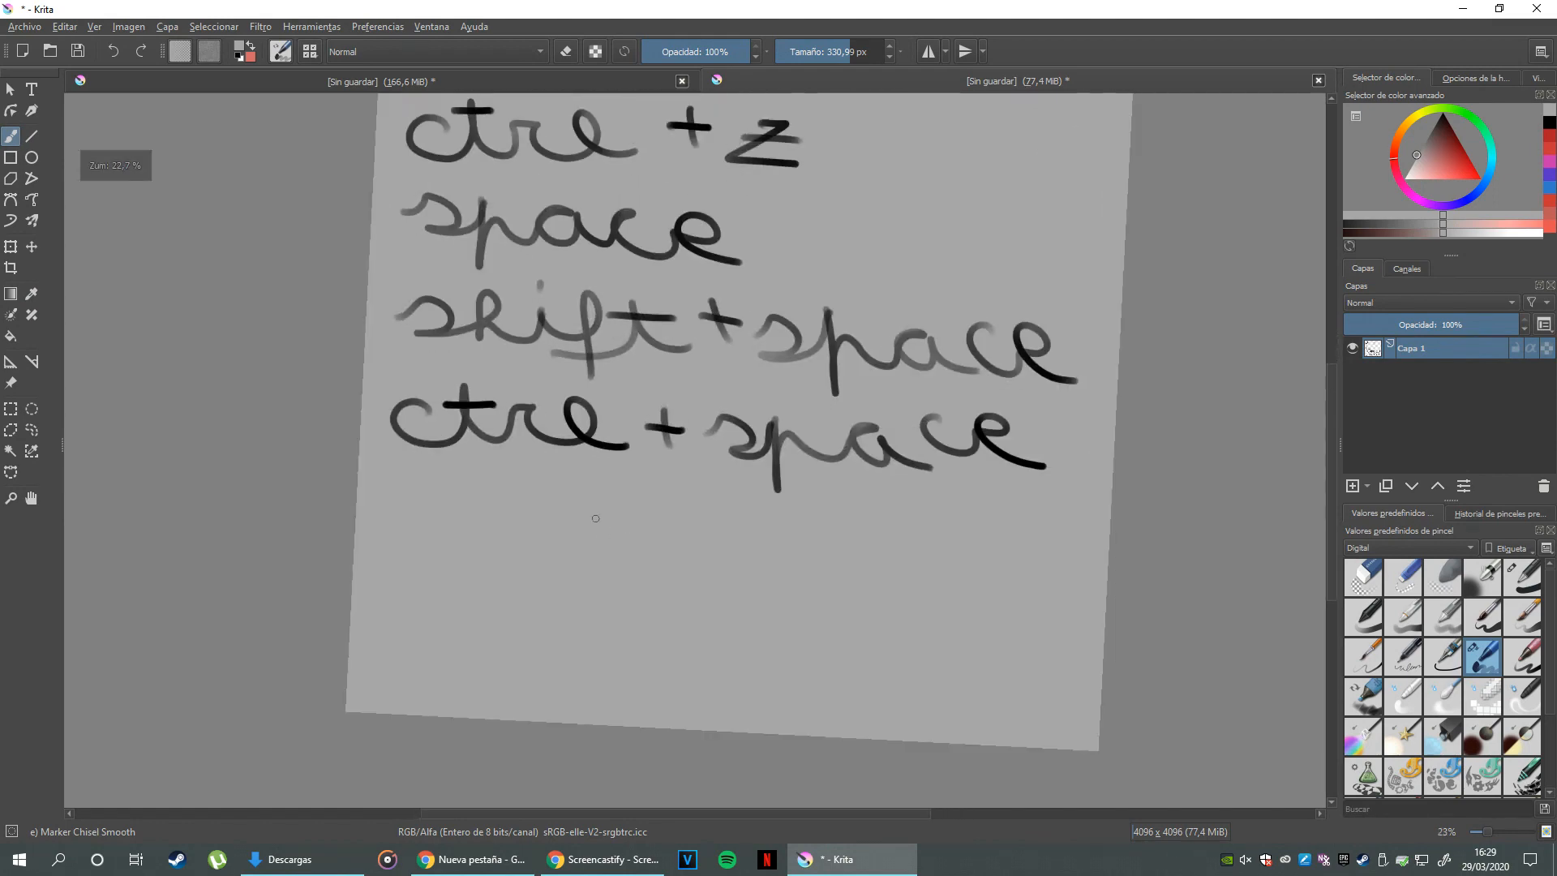
pyautogui.hotkey('ctrl', 'space')
pyautogui.moveTo(587, 527); pyautogui.dragTo(627, 570)
pyautogui.press('space')
pyautogui.hotkey('ctrl', 'space')
pyautogui.press('space')
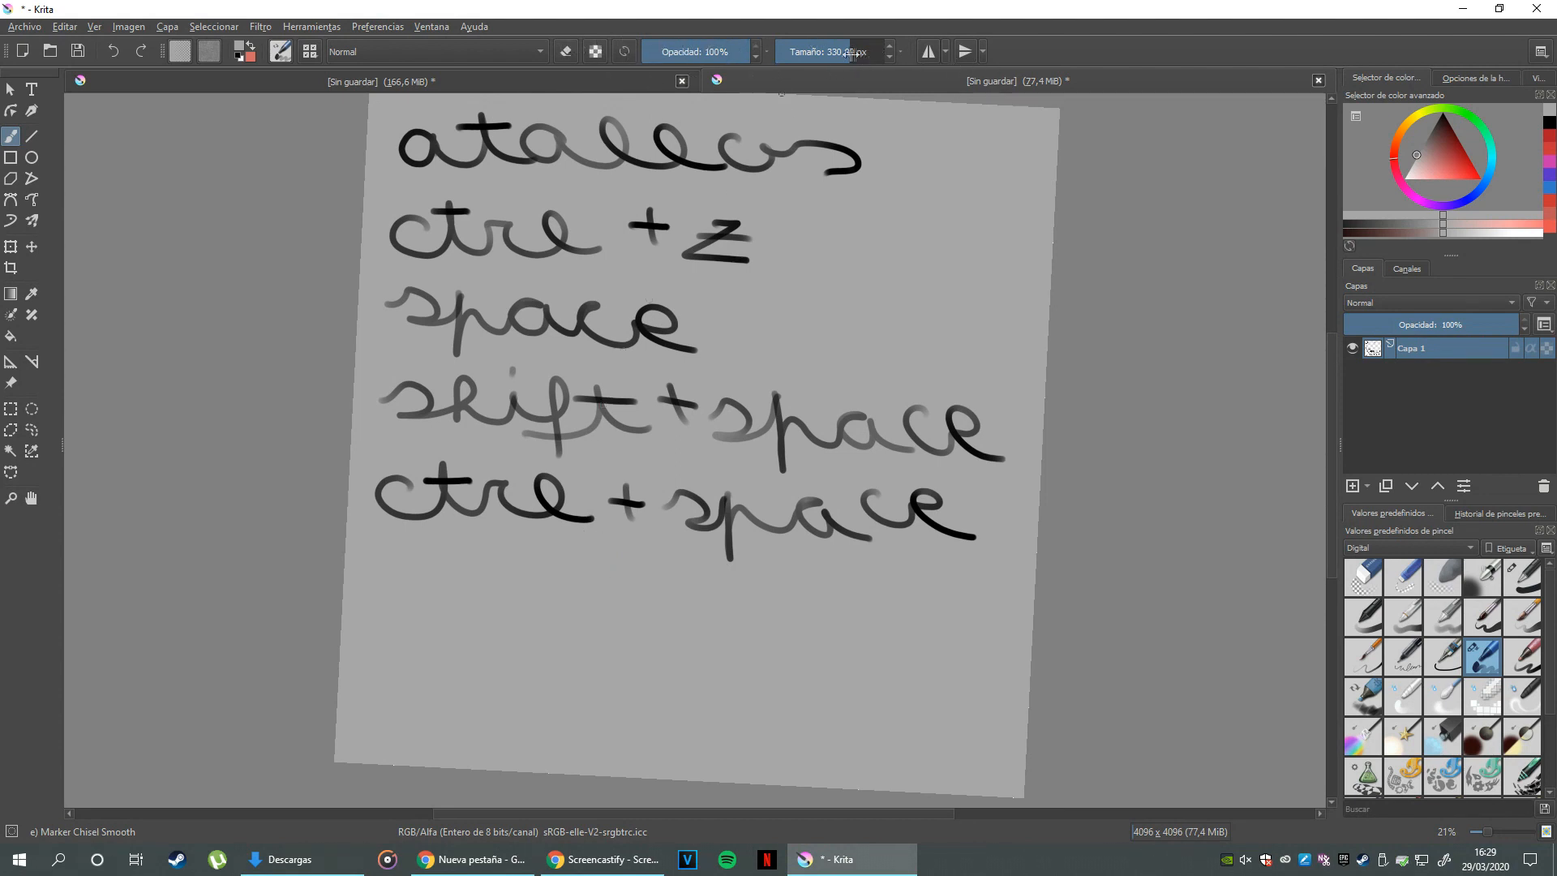
pyautogui.hotkey('ctrl', 'space')
pyautogui.moveTo(727, 347)
pyautogui.mouseDown()
pyautogui.moveTo(713, 355)
pyautogui.moveTo(721, 411)
pyautogui.mouseUp()
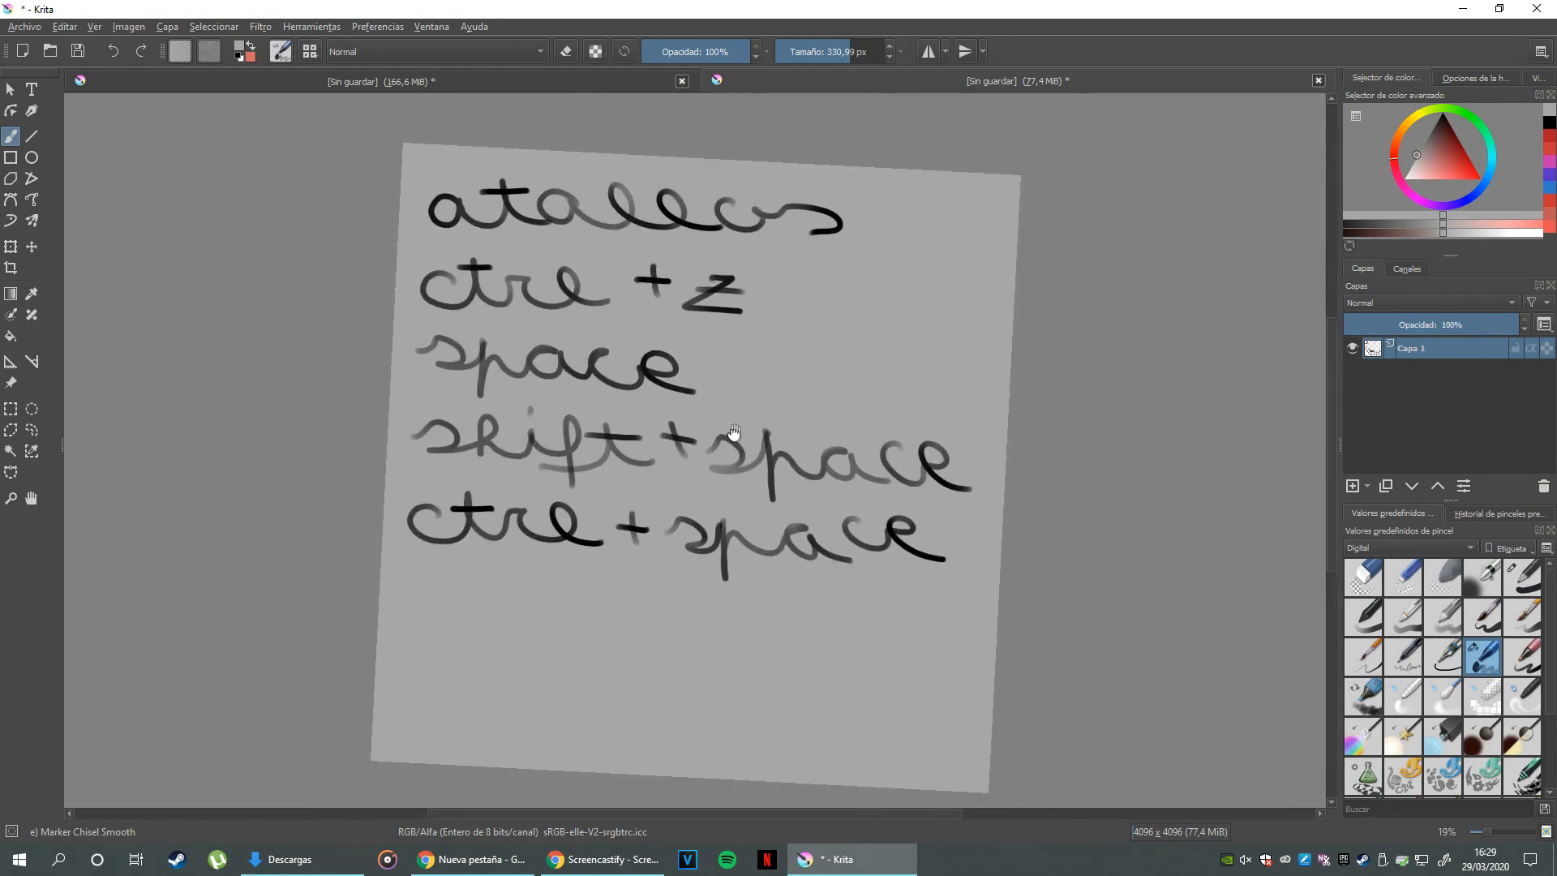
pyautogui.moveTo(733, 432); pyautogui.dragTo(728, 417)
# - Try erasing across the handwritten words with the brush's eraser mode, undo the erasures, and turn eraser mode off
pyautogui.click(566, 54)
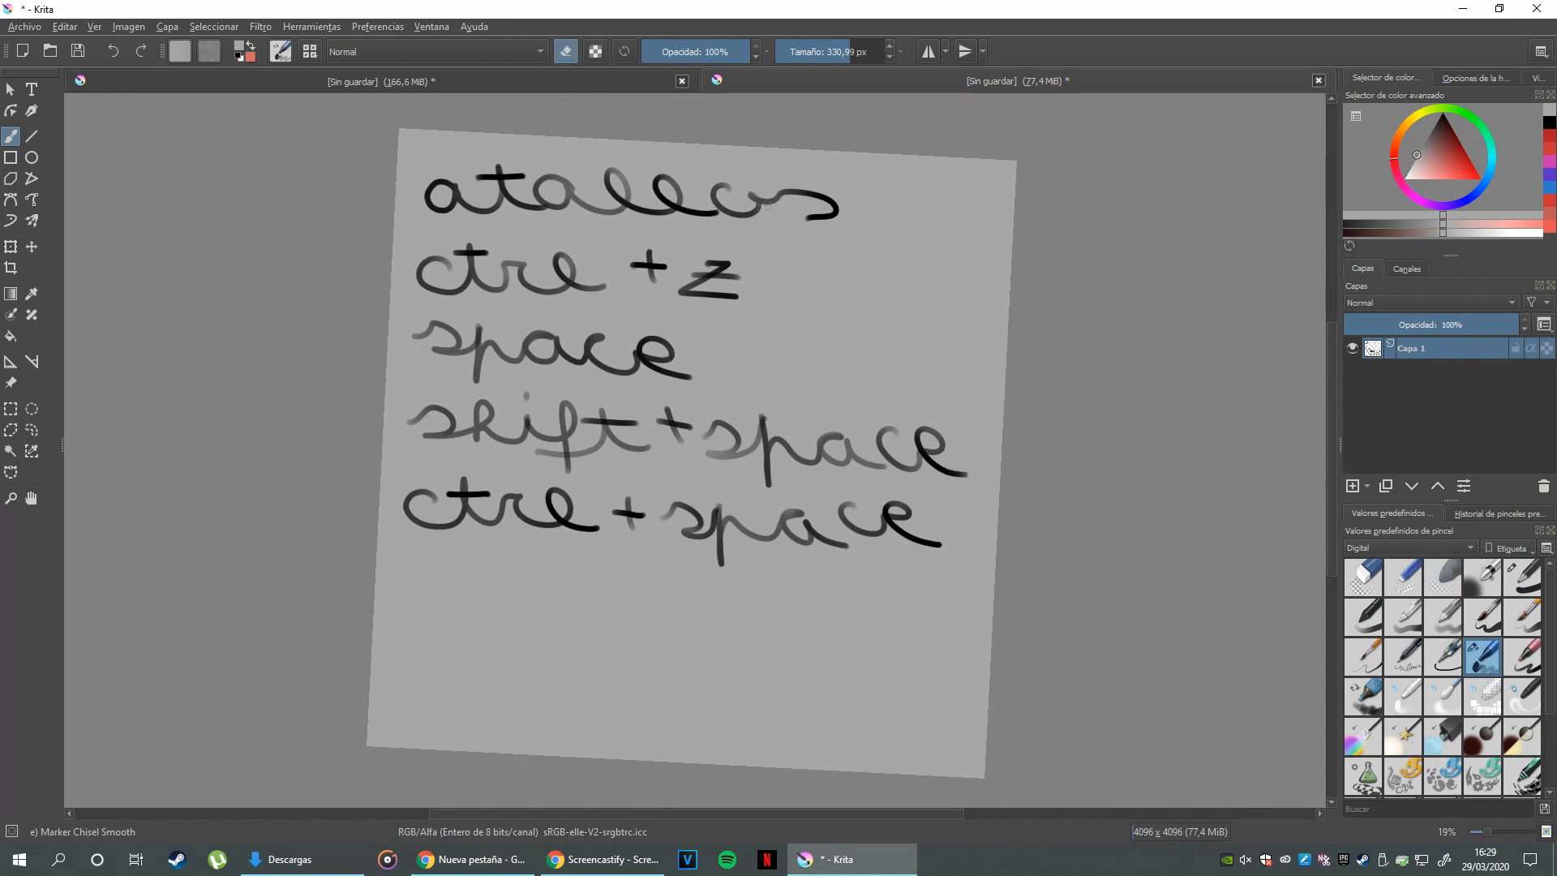
pyautogui.moveTo(809, 234); pyautogui.dragTo(849, 237)
pyautogui.hotkey('ctrl', 'z')
pyautogui.hotkey('ctrl', 'z')
pyautogui.moveTo(558, 191)
pyautogui.mouseDown()
pyautogui.moveTo(464, 428)
pyautogui.moveTo(810, 375)
pyautogui.moveTo(713, 524)
pyautogui.mouseUp()
pyautogui.hotkey('ctrl', 'z')
pyautogui.hotkey('ctrl', 'shift', 'z')
pyautogui.hotkey('ctrl', 'z')
pyautogui.press('e')
pyautogui.press('e')
pyautogui.press('e')
# - Set the brush colour to black and handwrite a boxed "e" below "ctrl + space"
pyautogui.click(1444, 112)
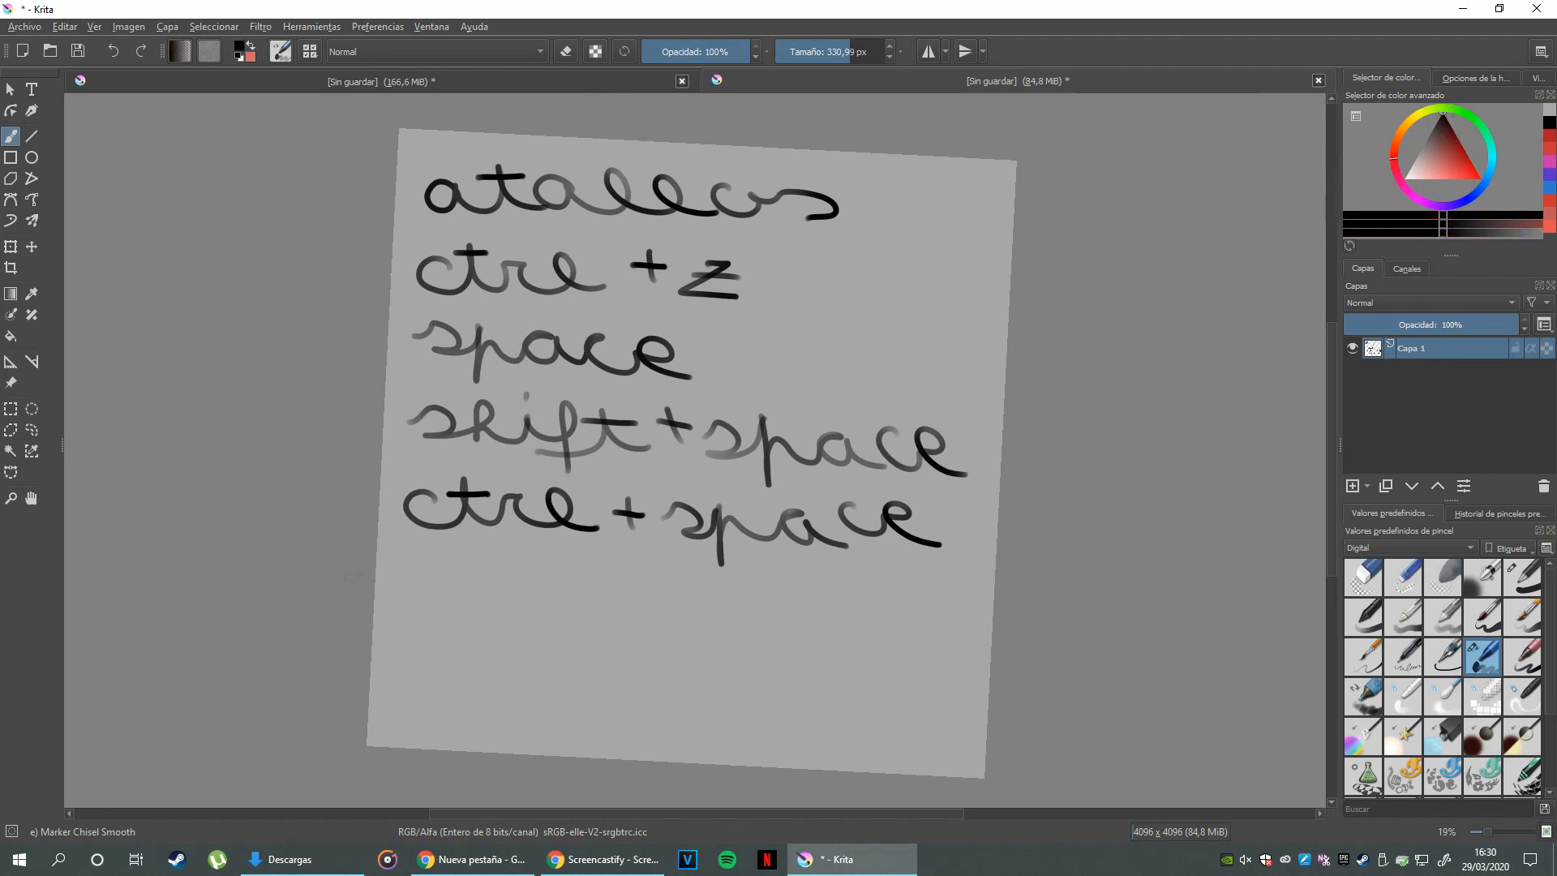
pyautogui.moveTo(436, 593)
pyautogui.mouseDown()
pyautogui.moveTo(430, 578)
pyautogui.moveTo(476, 606)
pyautogui.moveTo(412, 608)
pyautogui.moveTo(434, 554)
pyautogui.mouseUp()
pyautogui.moveTo(402, 610)
pyautogui.mouseDown()
pyautogui.moveTo(490, 625)
pyautogui.moveTo(478, 574)
pyautogui.mouseUp()
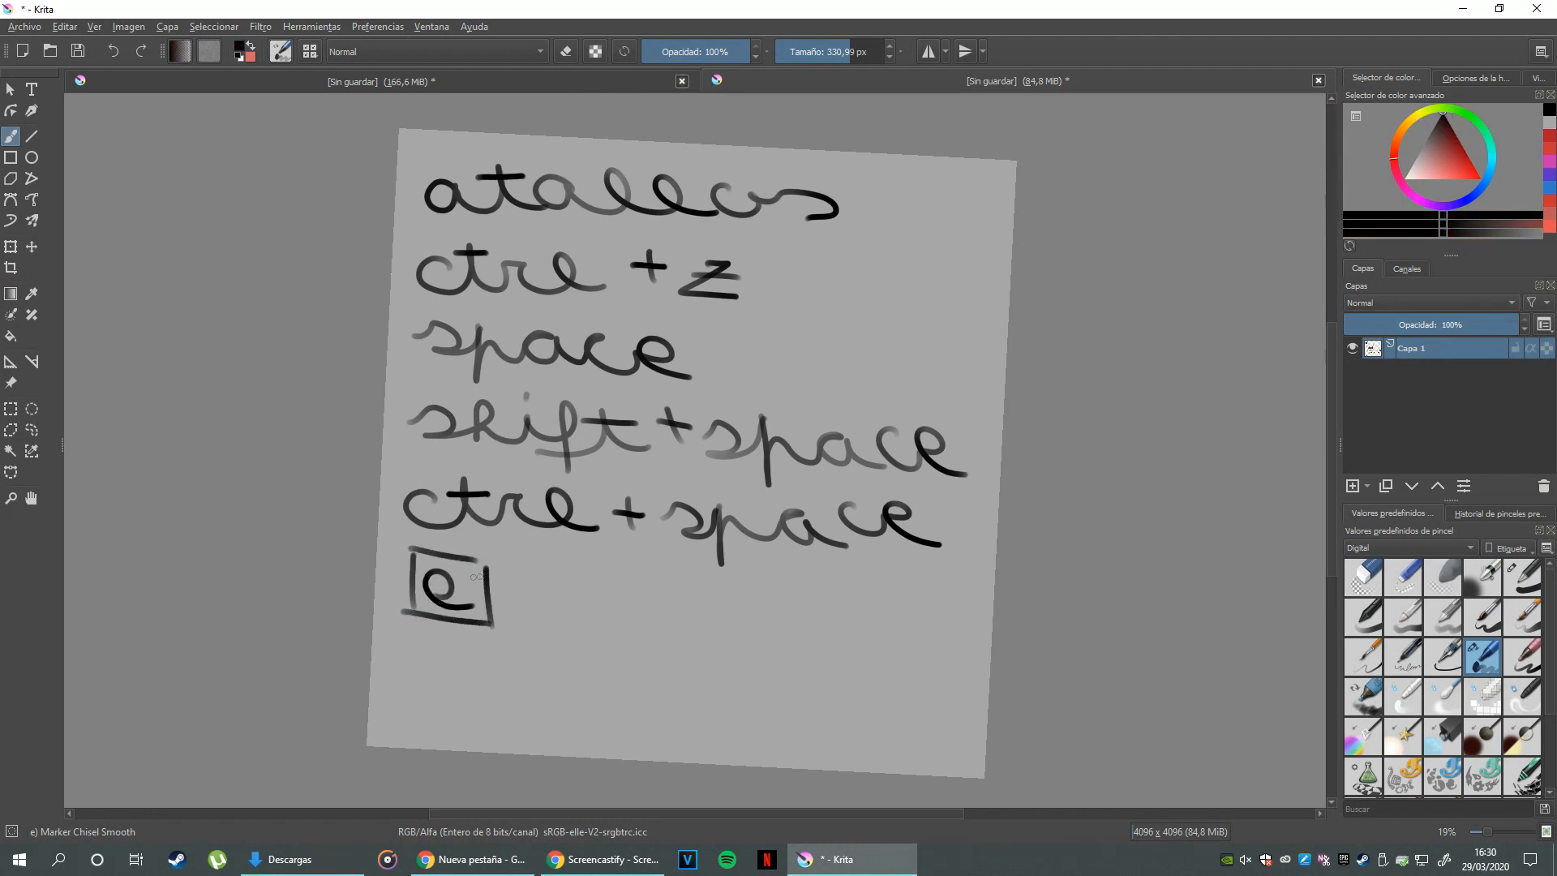
pyautogui.moveTo(630, 516)
pyautogui.mouseDown()
pyautogui.moveTo(636, 541)
pyautogui.moveTo(681, 521)
pyautogui.moveTo(664, 514)
pyautogui.moveTo(675, 496)
pyautogui.moveTo(678, 512)
pyautogui.mouseUp()
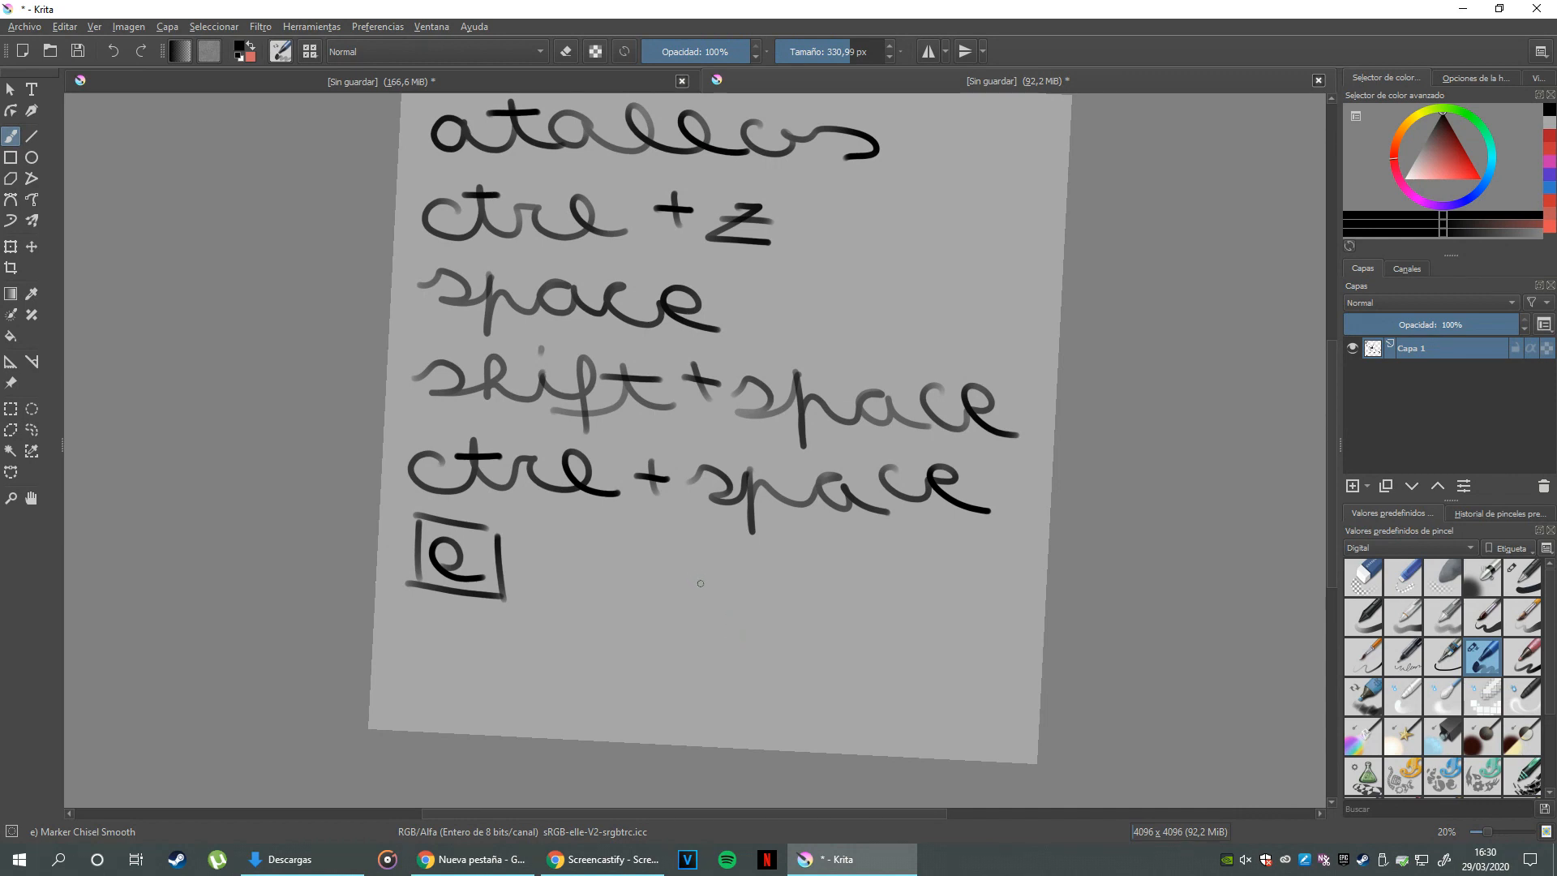
pyautogui.moveTo(710, 530); pyautogui.dragTo(698, 556)
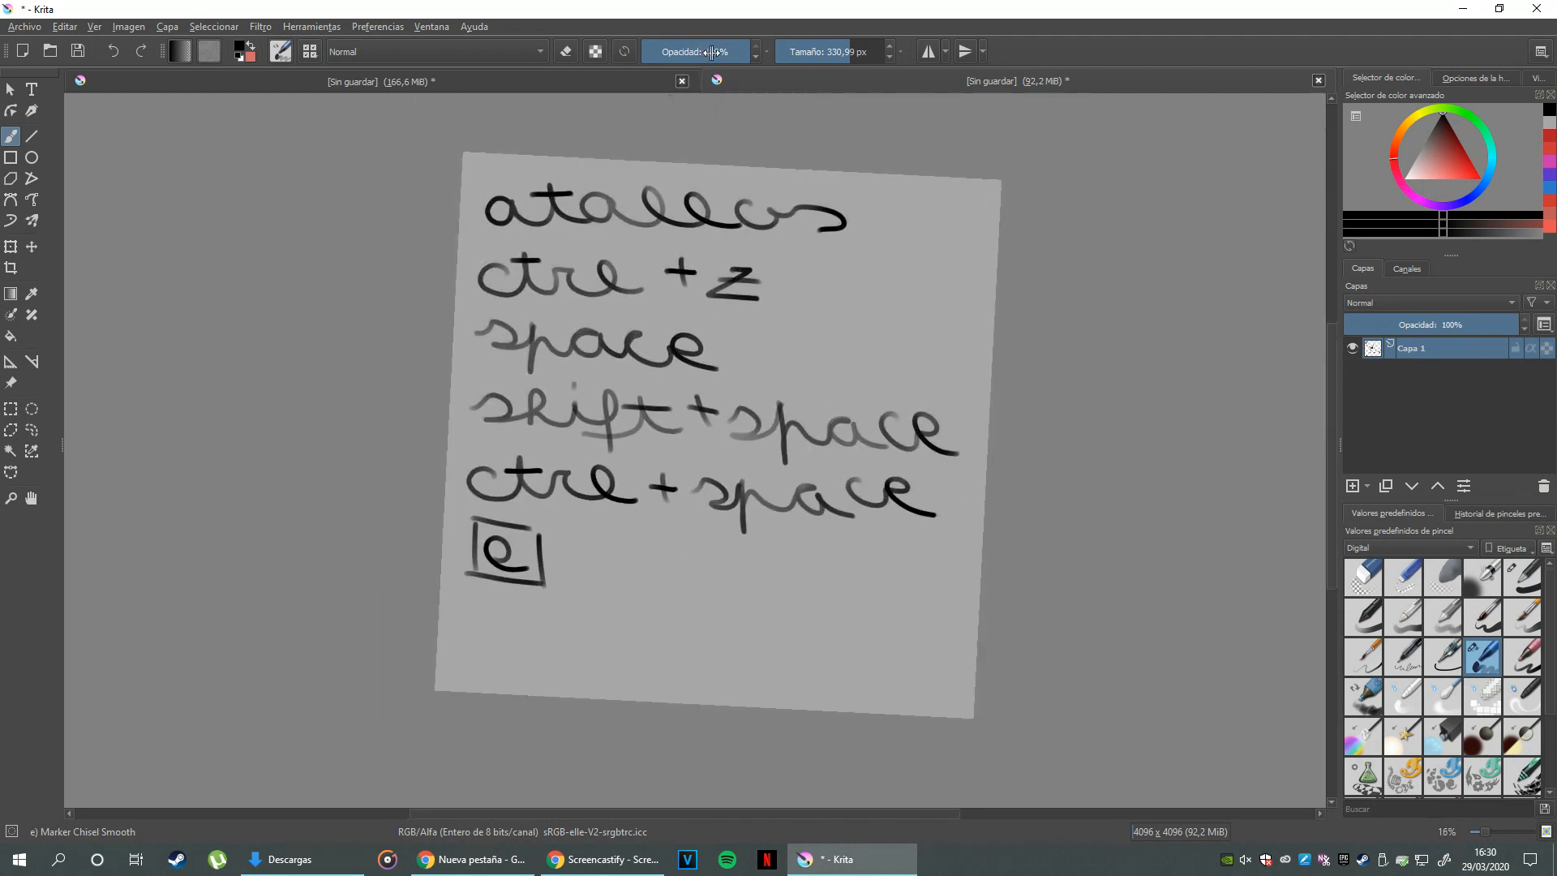
# - Try a zigzag stroke beside the boxed "e" at 59% brush opacity, and undo it
pyautogui.moveTo(732, 51); pyautogui.dragTo(700, 43)
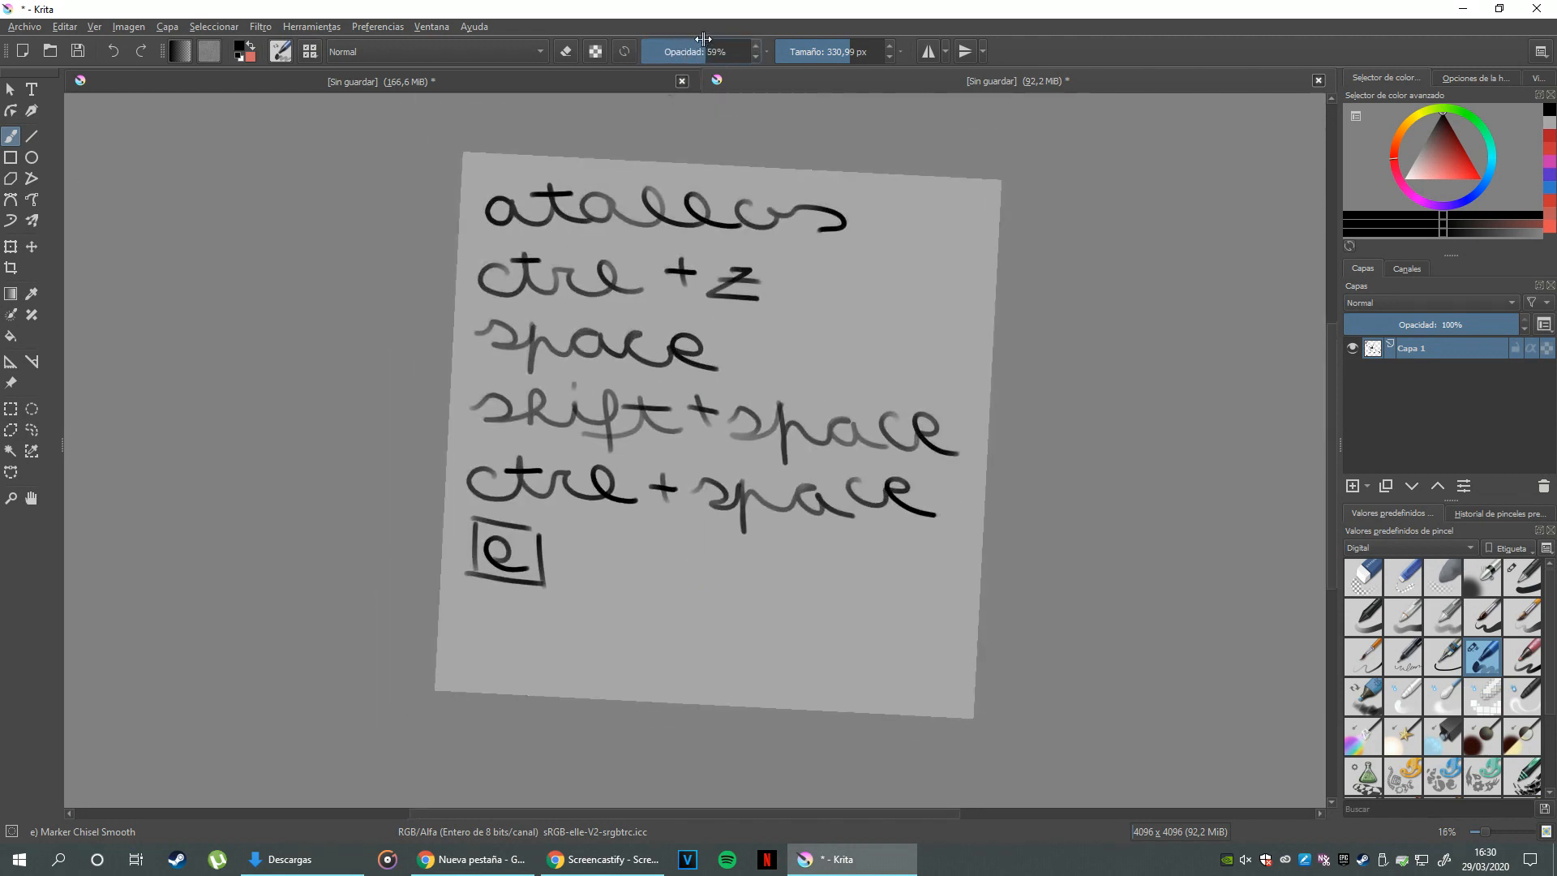
pyautogui.moveTo(616, 576)
pyautogui.mouseDown()
pyautogui.moveTo(621, 615)
pyautogui.moveTo(679, 608)
pyautogui.mouseUp()
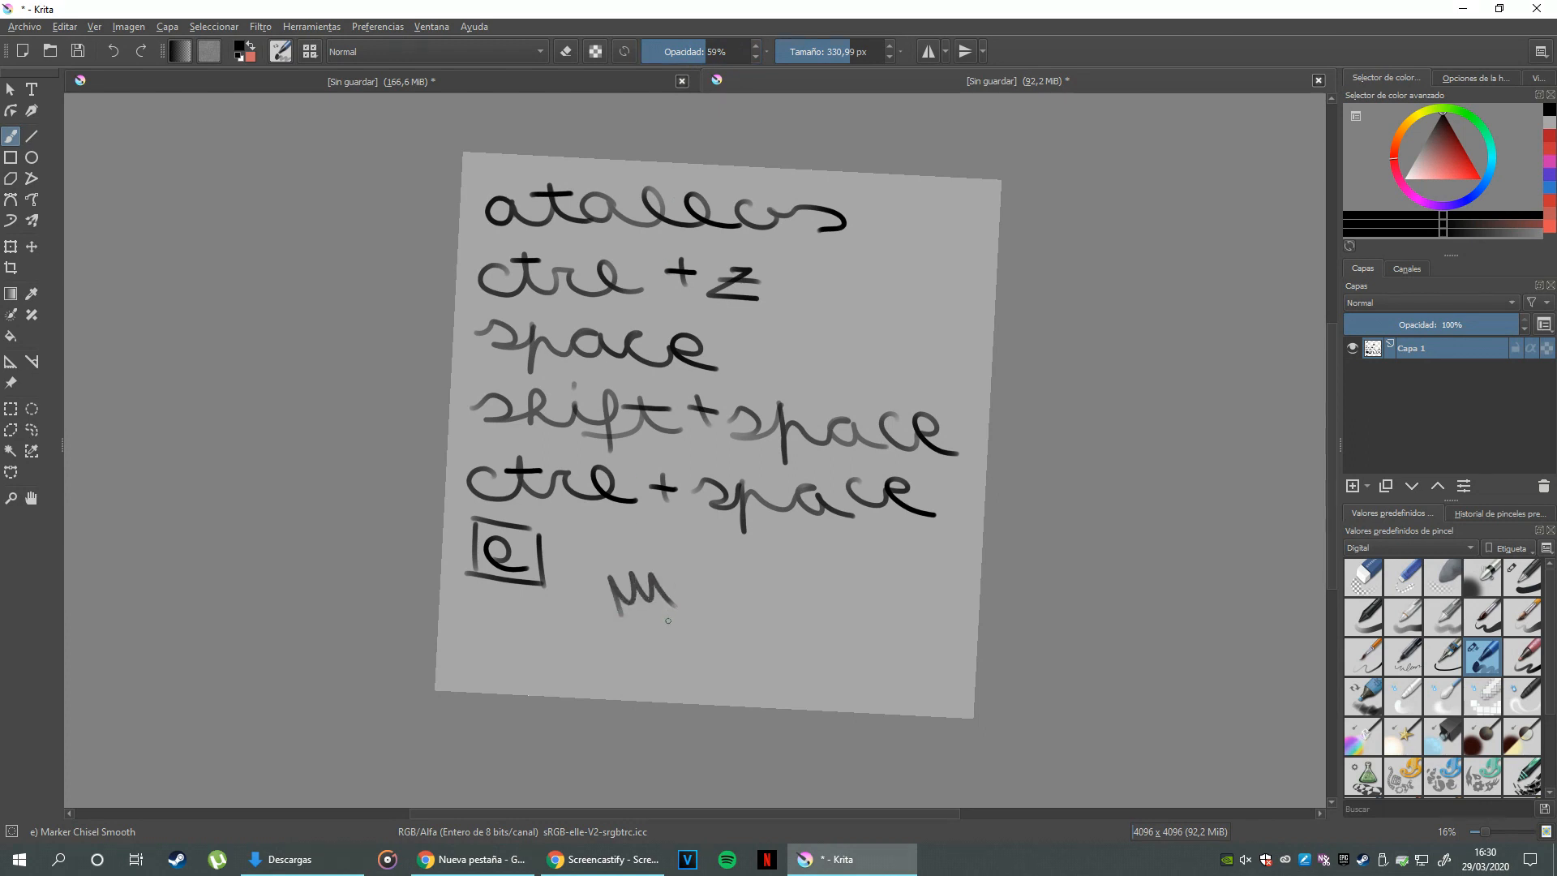
pyautogui.hotkey('ctrl', 'z')
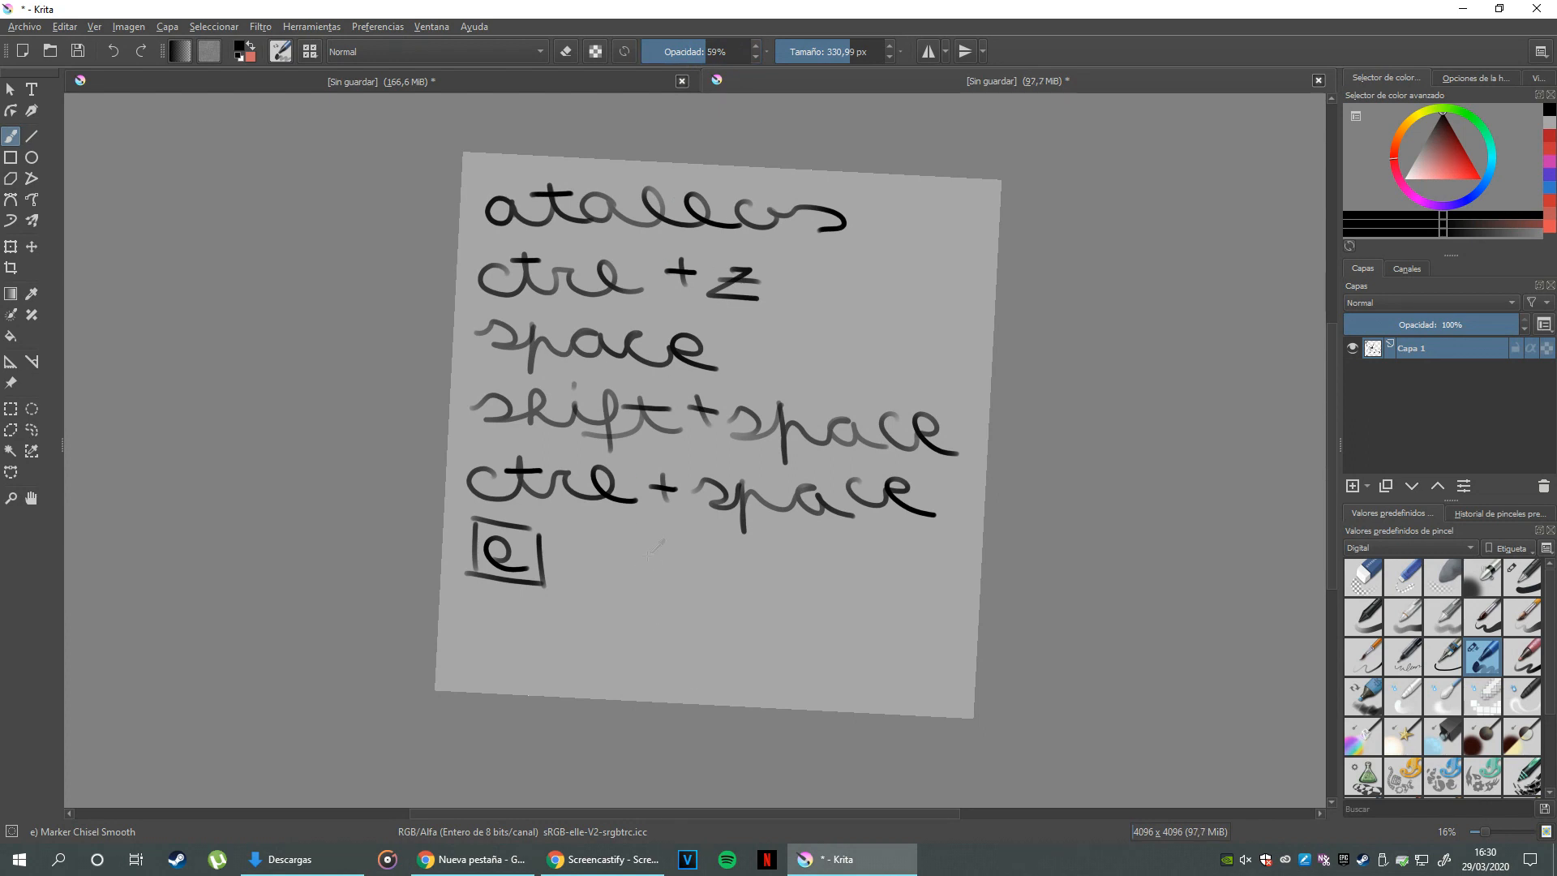
# - Choose the Basic-1 brush preset, try strokes at reduced opacities, restore 100% opacity, and undo the strokes
pyautogui.click(1527, 575)
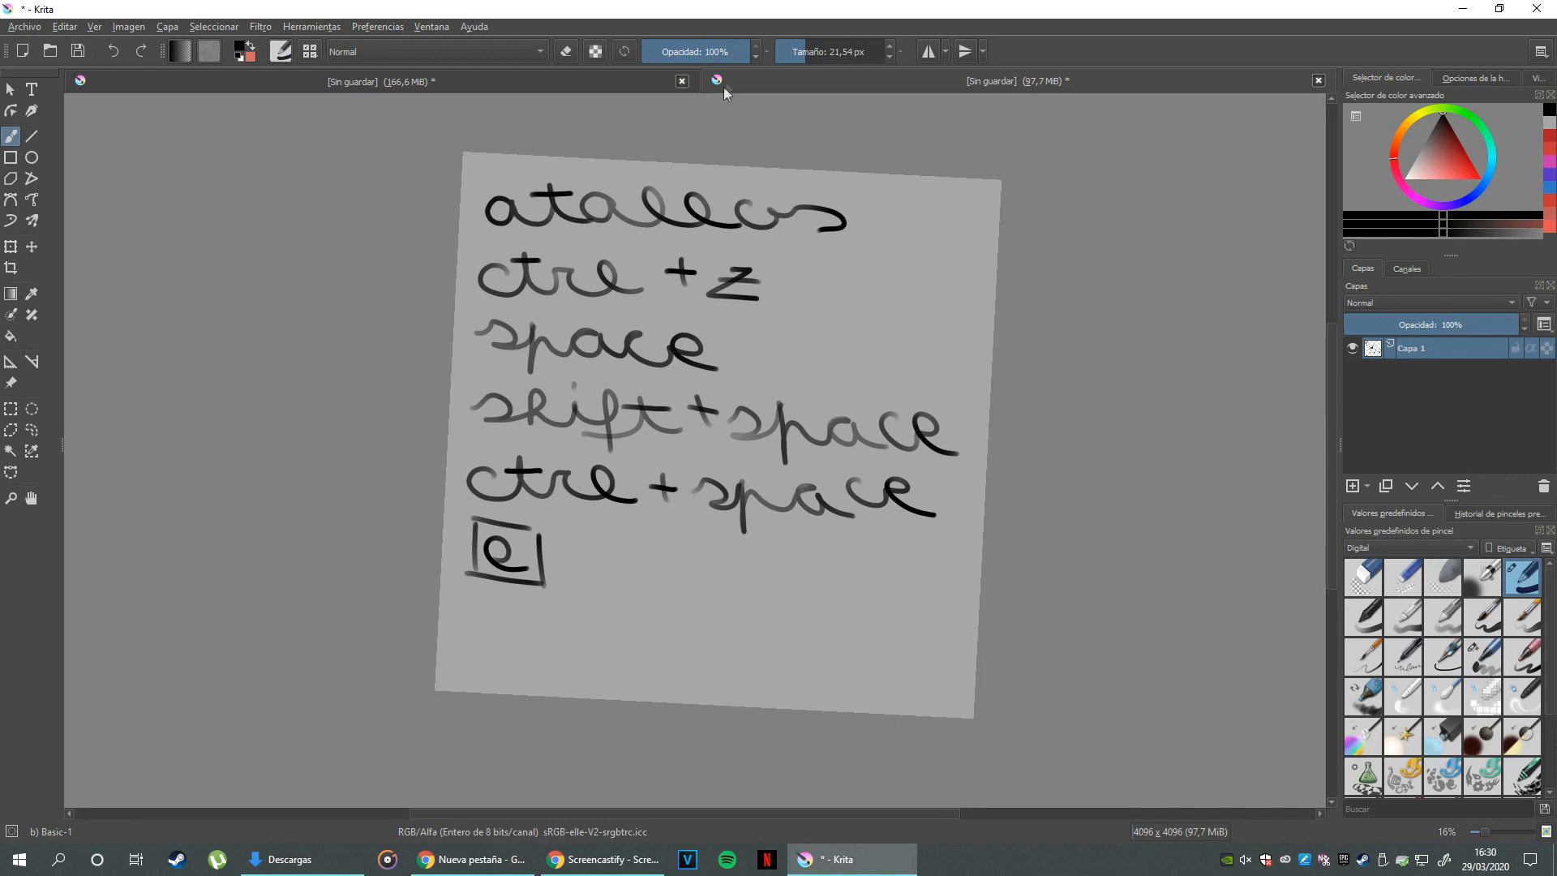
pyautogui.moveTo(718, 51); pyautogui.dragTo(677, 51)
pyautogui.moveTo(587, 570); pyautogui.dragTo(635, 593)
pyautogui.click(705, 48)
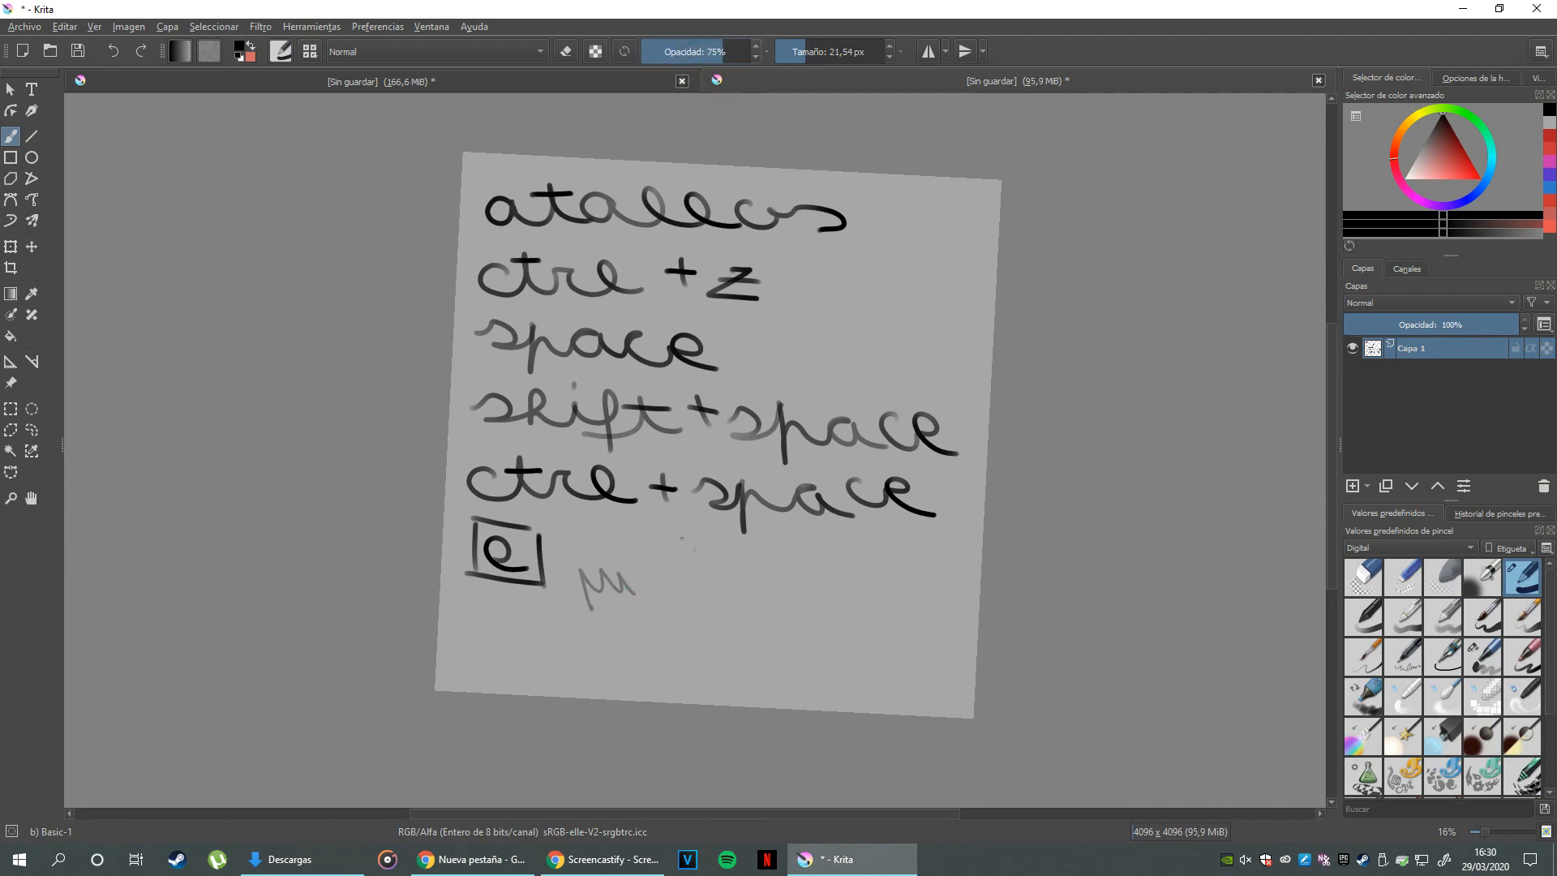
pyautogui.moveTo(681, 562)
pyautogui.mouseDown()
pyautogui.moveTo(757, 610)
pyautogui.moveTo(892, 609)
pyautogui.mouseUp()
pyautogui.click(748, 51)
pyautogui.hotkey('ctrl', 'z')
pyautogui.hotkey('ctrl', 'z')
pyautogui.hotkey('ctrl', 'z')
# - Enlarge the Basic-1 brush to 353.05 px, try broad strokes below the notes, and undo them
pyautogui.moveTo(820, 51)
pyautogui.mouseDown()
pyautogui.moveTo(888, 58)
pyautogui.moveTo(851, 51)
pyautogui.mouseUp()
pyautogui.click(712, 616)
pyautogui.hotkey('ctrl', 'z')
pyautogui.moveTo(629, 596); pyautogui.dragTo(778, 631)
pyautogui.hotkey('ctrl', 'z')
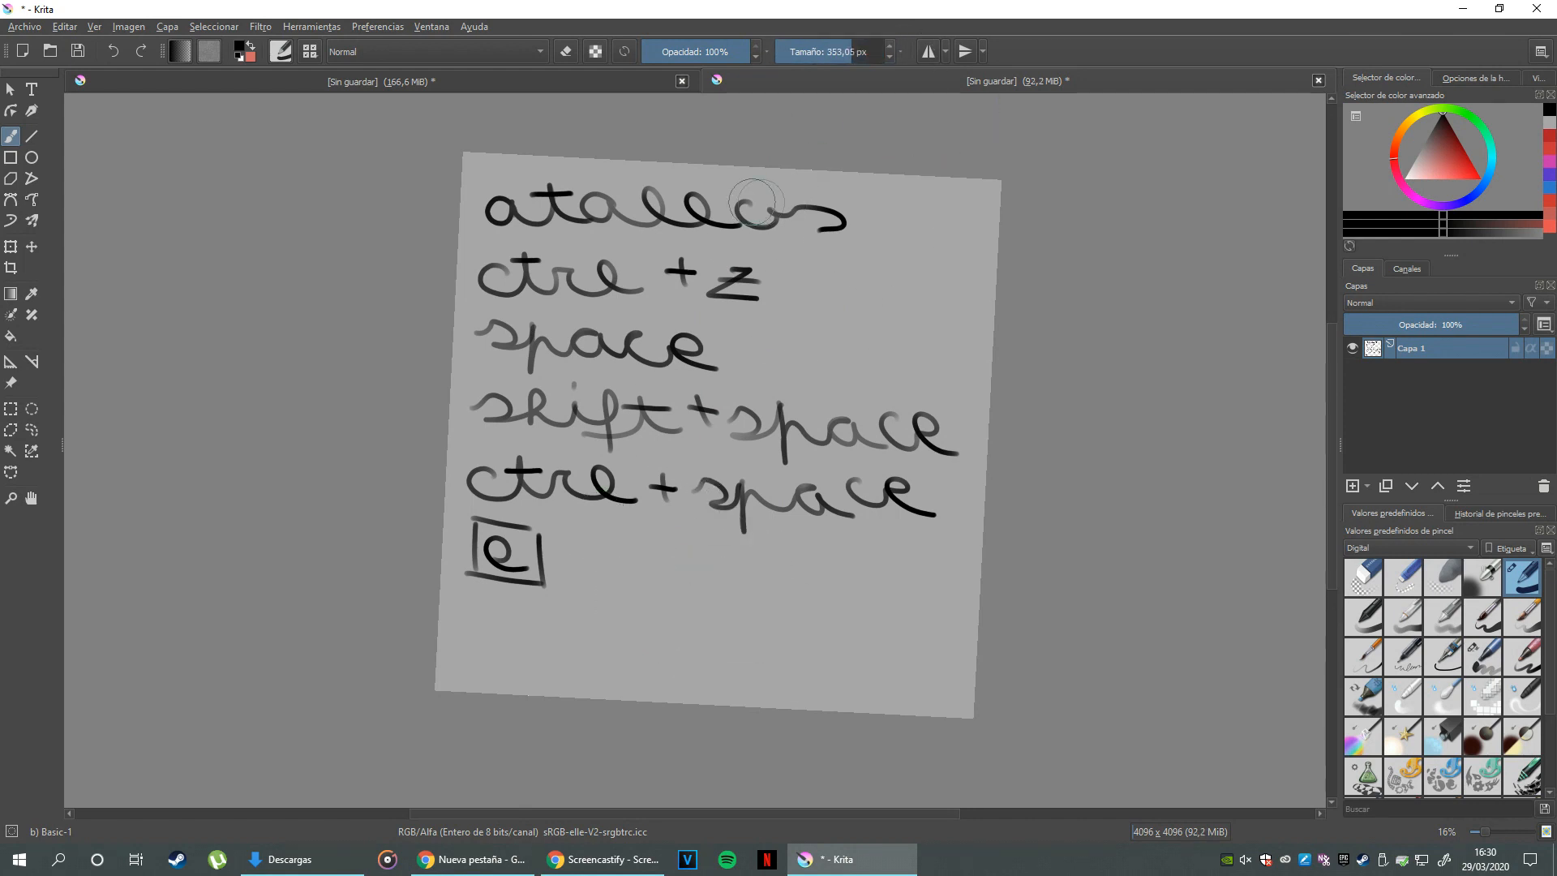
# - Try broad strokes at 52% and 16% brush opacity below the notes, and undo them
pyautogui.moveTo(726, 51); pyautogui.dragTo(699, 51)
pyautogui.moveTo(634, 595)
pyautogui.mouseDown()
pyautogui.moveTo(619, 624)
pyautogui.moveTo(738, 636)
pyautogui.mouseUp()
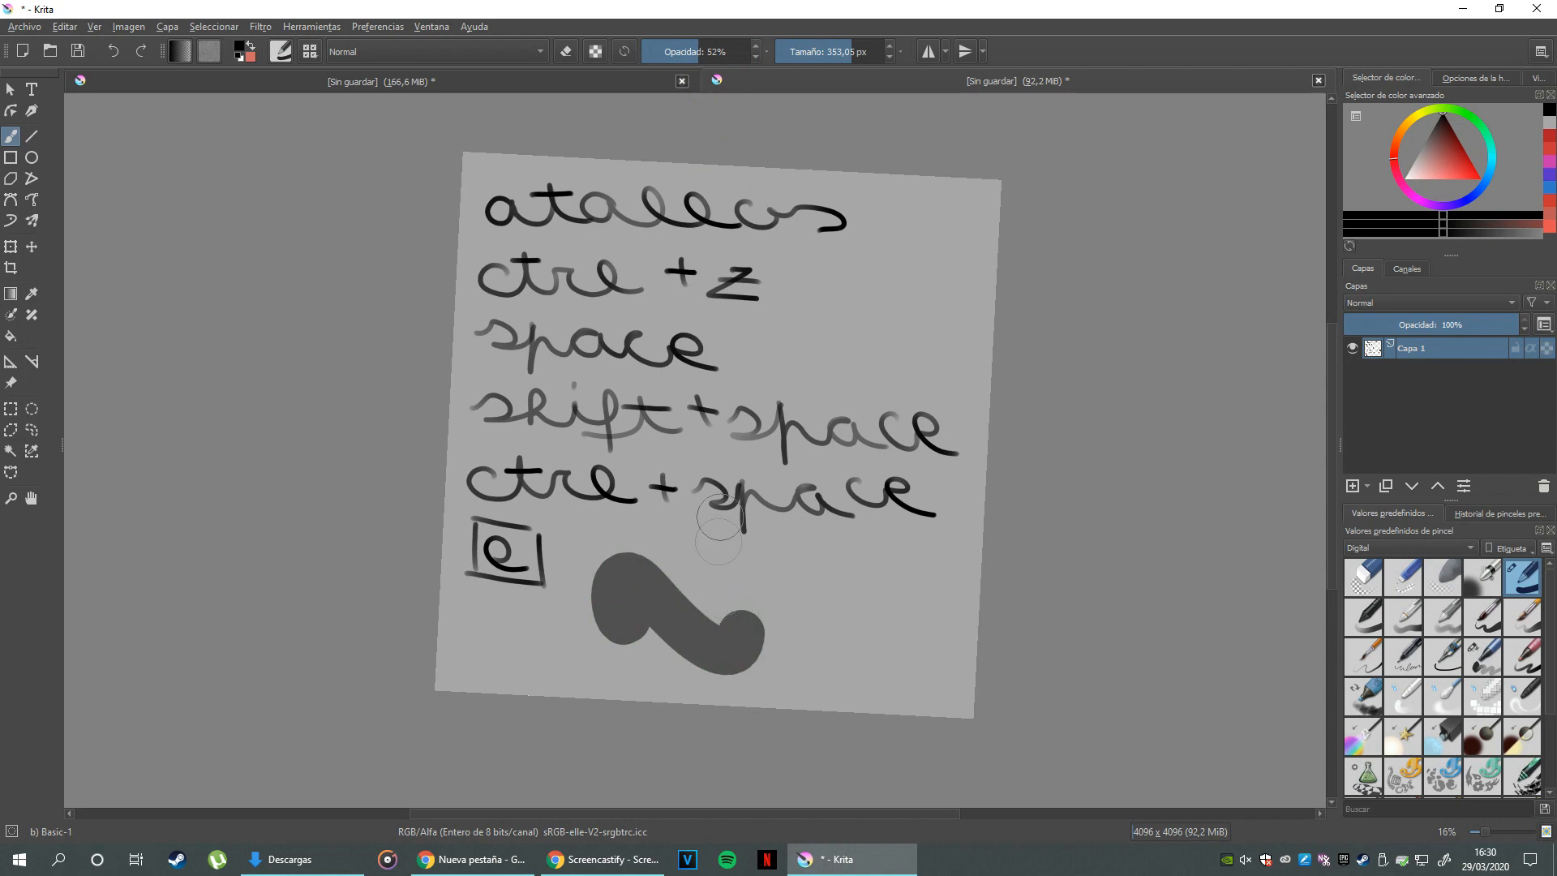
pyautogui.moveTo(714, 51)
pyautogui.mouseDown()
pyautogui.moveTo(766, 56)
pyautogui.moveTo(660, 51)
pyautogui.mouseUp()
pyautogui.click(848, 604)
pyautogui.hotkey('ctrl', 'z')
pyautogui.hotkey('ctrl', 'z')
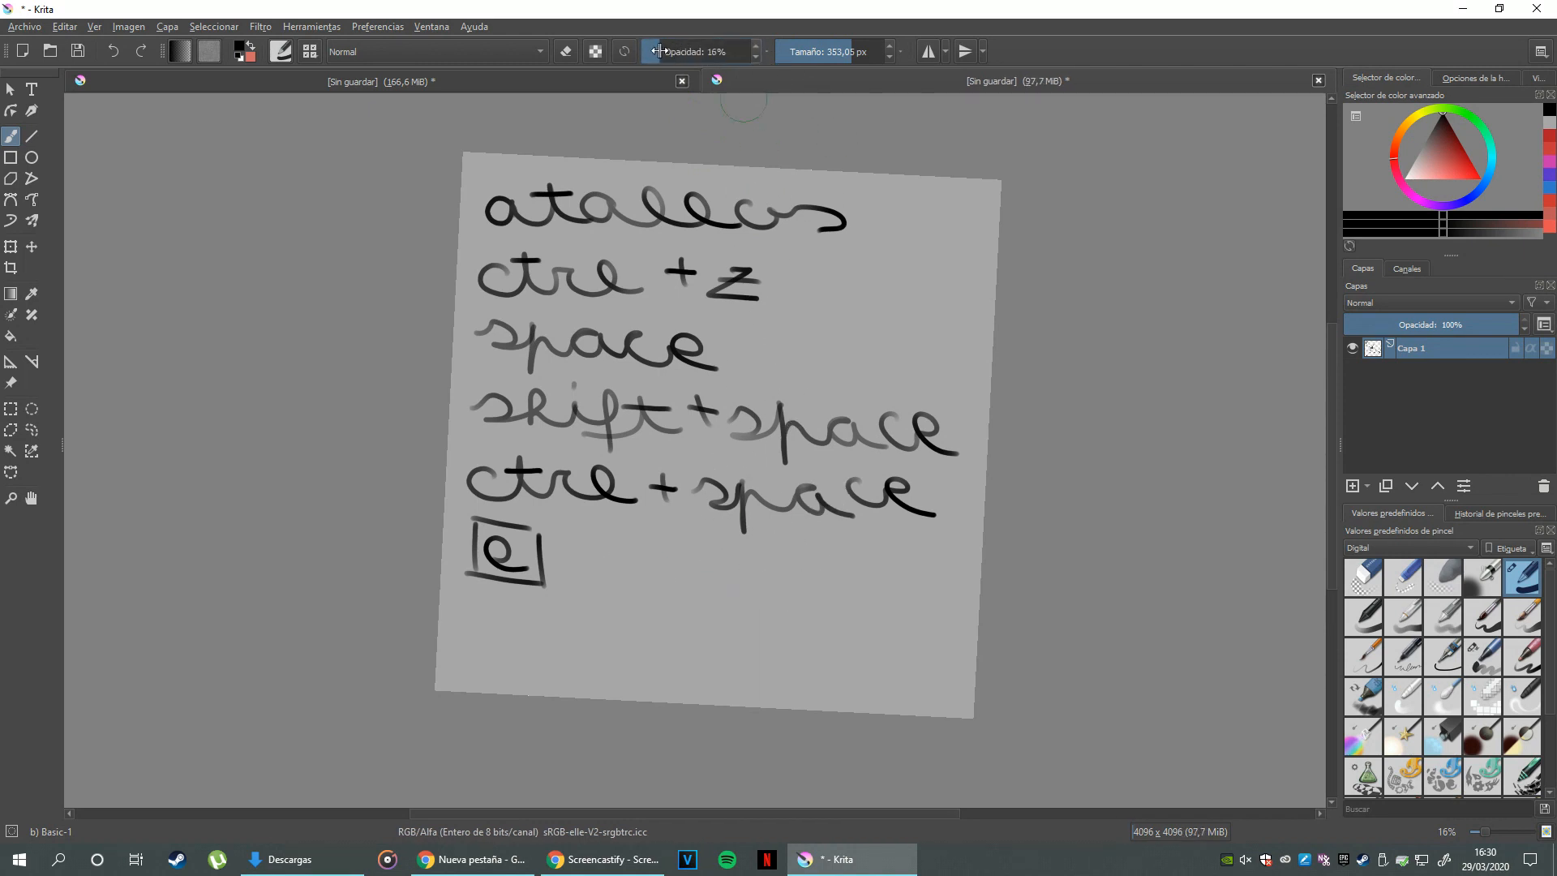
# - Compare broad blobs painted at 16%, 50% and 86% brush opacity beside the boxed "e", and undo all three
pyautogui.moveTo(608, 601); pyautogui.dragTo(649, 600)
pyautogui.moveTo(690, 51); pyautogui.dragTo(697, 51)
pyautogui.moveTo(712, 608)
pyautogui.mouseDown()
pyautogui.moveTo(726, 645)
pyautogui.moveTo(754, 649)
pyautogui.mouseUp()
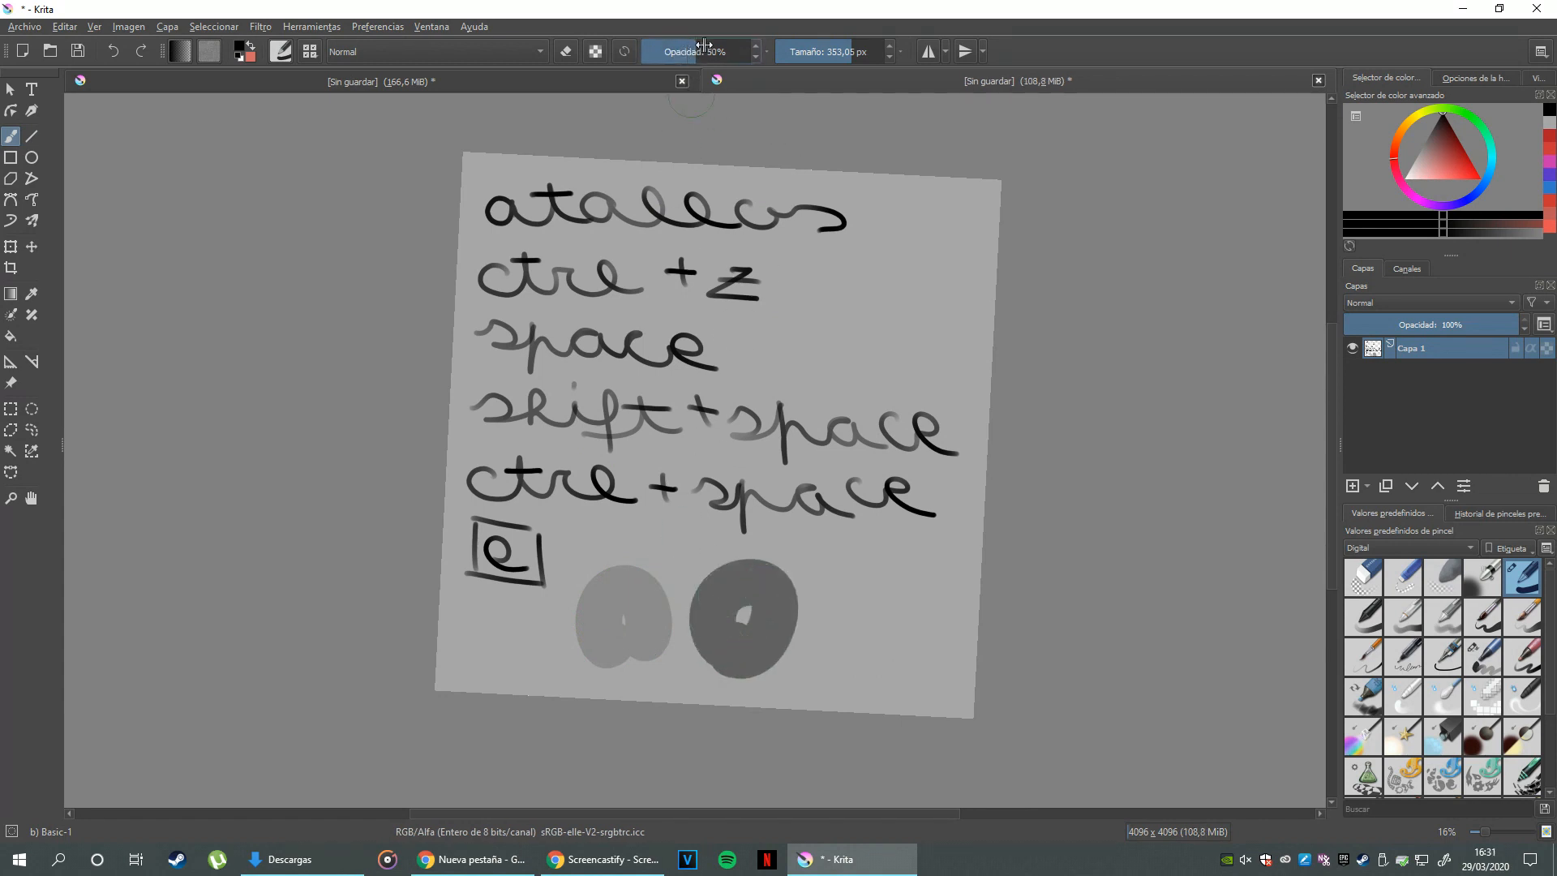
pyautogui.moveTo(704, 45); pyautogui.dragTo(735, 51)
pyautogui.moveTo(839, 562)
pyautogui.mouseDown()
pyautogui.moveTo(892, 661)
pyautogui.moveTo(863, 567)
pyautogui.moveTo(825, 532)
pyautogui.mouseUp()
pyautogui.hotkey('ctrl', 'z')
pyautogui.hotkey('ctrl', 'z')
pyautogui.hotkey('ctrl', 'z')
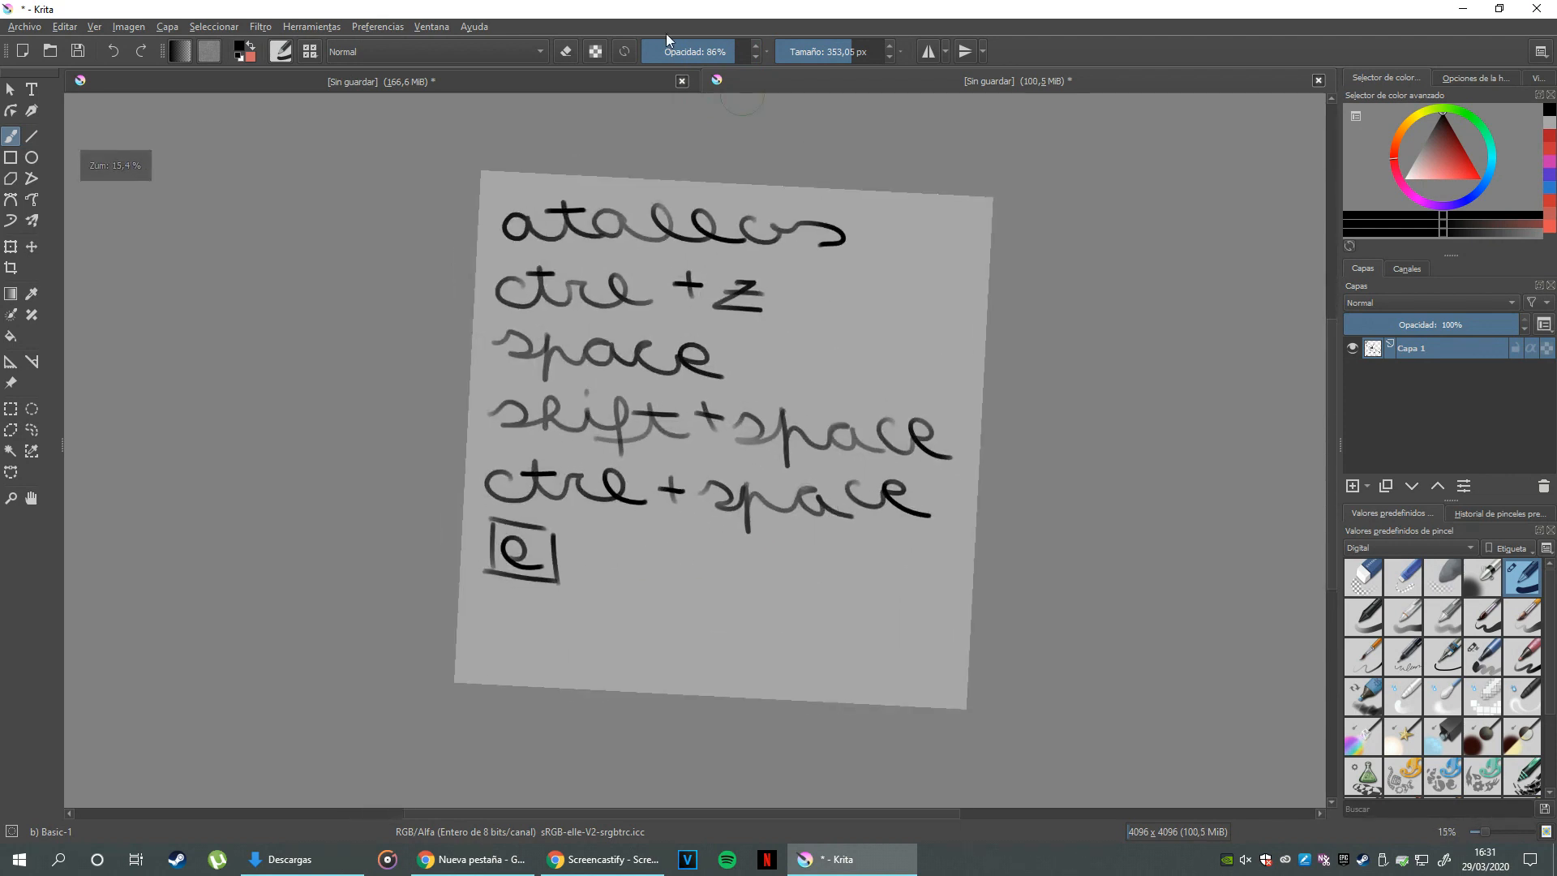
# - Restore the brush opacity to 100%, try several brush sizes including 201.71 px, and make a test stroke on the canvas
pyautogui.moveTo(688, 52); pyautogui.dragTo(750, 51)
pyautogui.click(833, 51)
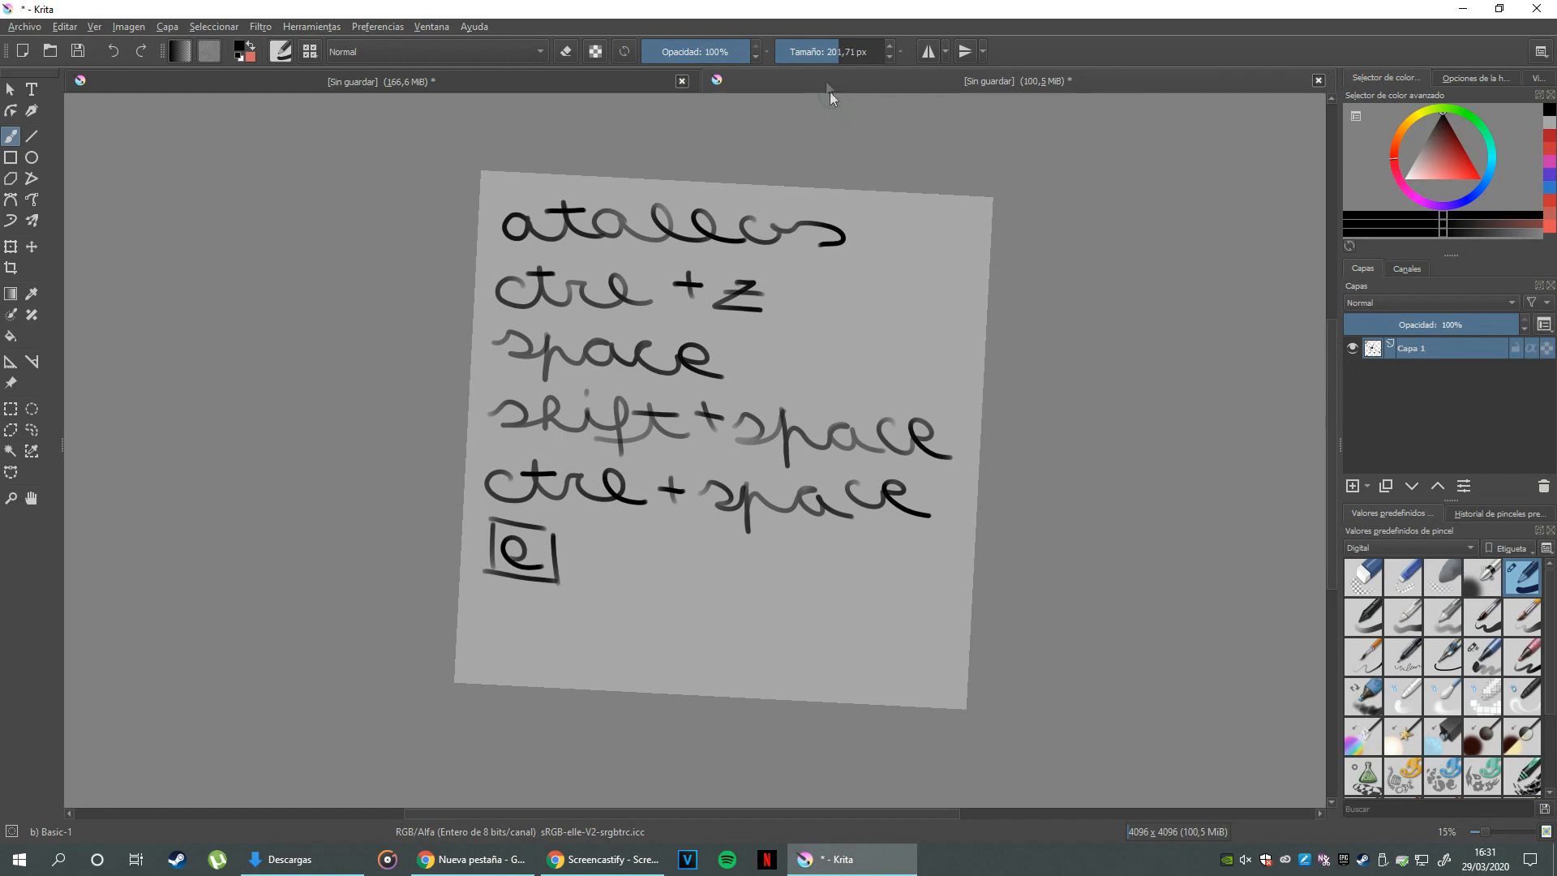
pyautogui.moveTo(840, 51); pyautogui.dragTo(859, 51)
pyautogui.moveTo(882, 51); pyautogui.dragTo(852, 59)
pyautogui.moveTo(865, 337)
pyautogui.mouseDown()
pyautogui.moveTo(824, 358)
pyautogui.moveTo(899, 152)
pyautogui.mouseUp()
# - Enlarge the brush, switch to eraser mode and erase the handwritten shortcut notes from the canvas
pyautogui.moveTo(867, 46); pyautogui.dragTo(895, 50)
pyautogui.click(566, 52)
pyautogui.moveTo(580, 243)
pyautogui.mouseDown()
pyautogui.moveTo(514, 260)
pyautogui.moveTo(407, 540)
pyautogui.moveTo(670, 337)
pyautogui.moveTo(862, 338)
pyautogui.moveTo(883, 452)
pyautogui.mouseUp()
pyautogui.moveTo(855, 55); pyautogui.dragTo(825, 56)
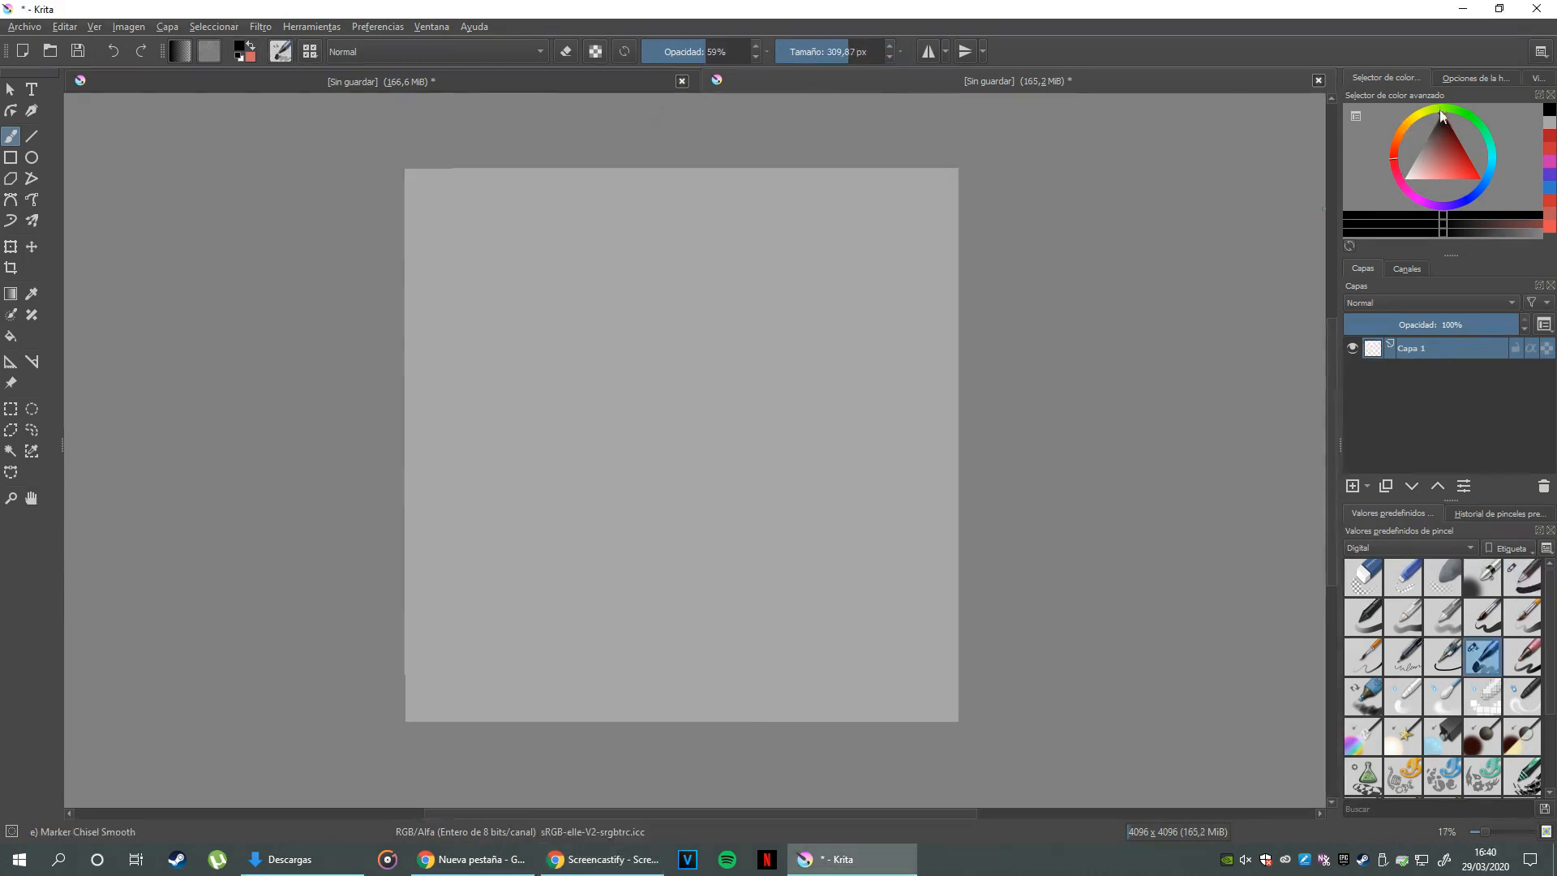
# - Mix a pale yellow in the advanced colour selector and paint a small squiggle in the upper right part of the canvas
pyautogui.moveTo(1412, 117); pyautogui.dragTo(1393, 153)
pyautogui.moveTo(1392, 156); pyautogui.dragTo(1432, 154)
pyautogui.moveTo(1444, 236)
pyautogui.mouseDown()
pyautogui.moveTo(1478, 230)
pyautogui.moveTo(1474, 217)
pyautogui.mouseUp()
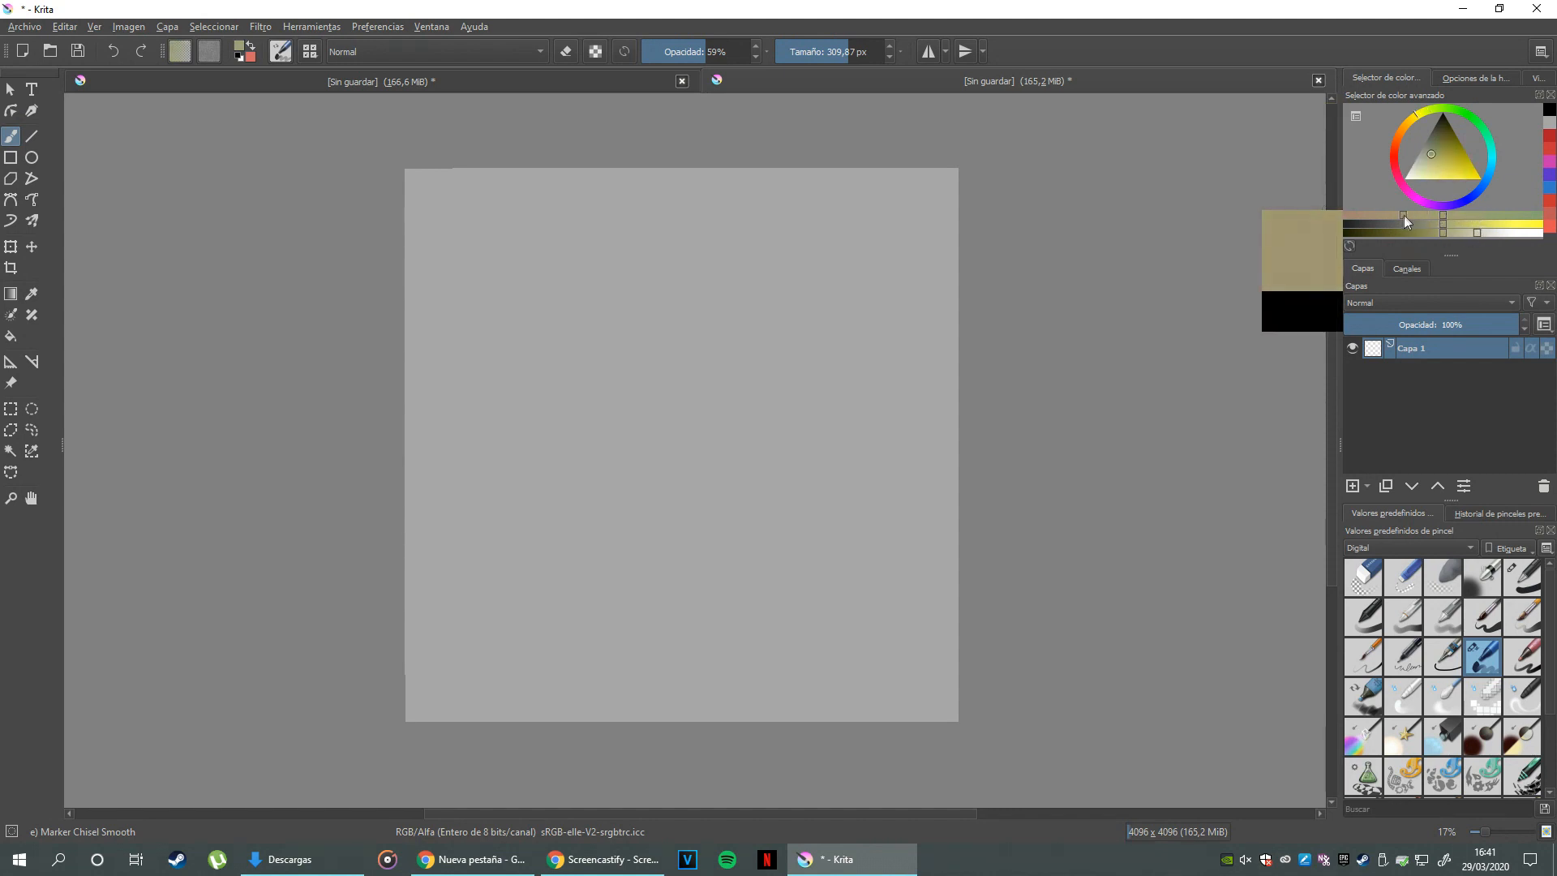
pyautogui.moveTo(1441, 221); pyautogui.dragTo(1488, 230)
pyautogui.moveTo(1442, 167)
pyautogui.mouseDown()
pyautogui.moveTo(1418, 173)
pyautogui.moveTo(1460, 222)
pyautogui.moveTo(1434, 231)
pyautogui.mouseUp()
pyautogui.moveTo(768, 327); pyautogui.dragTo(809, 415)
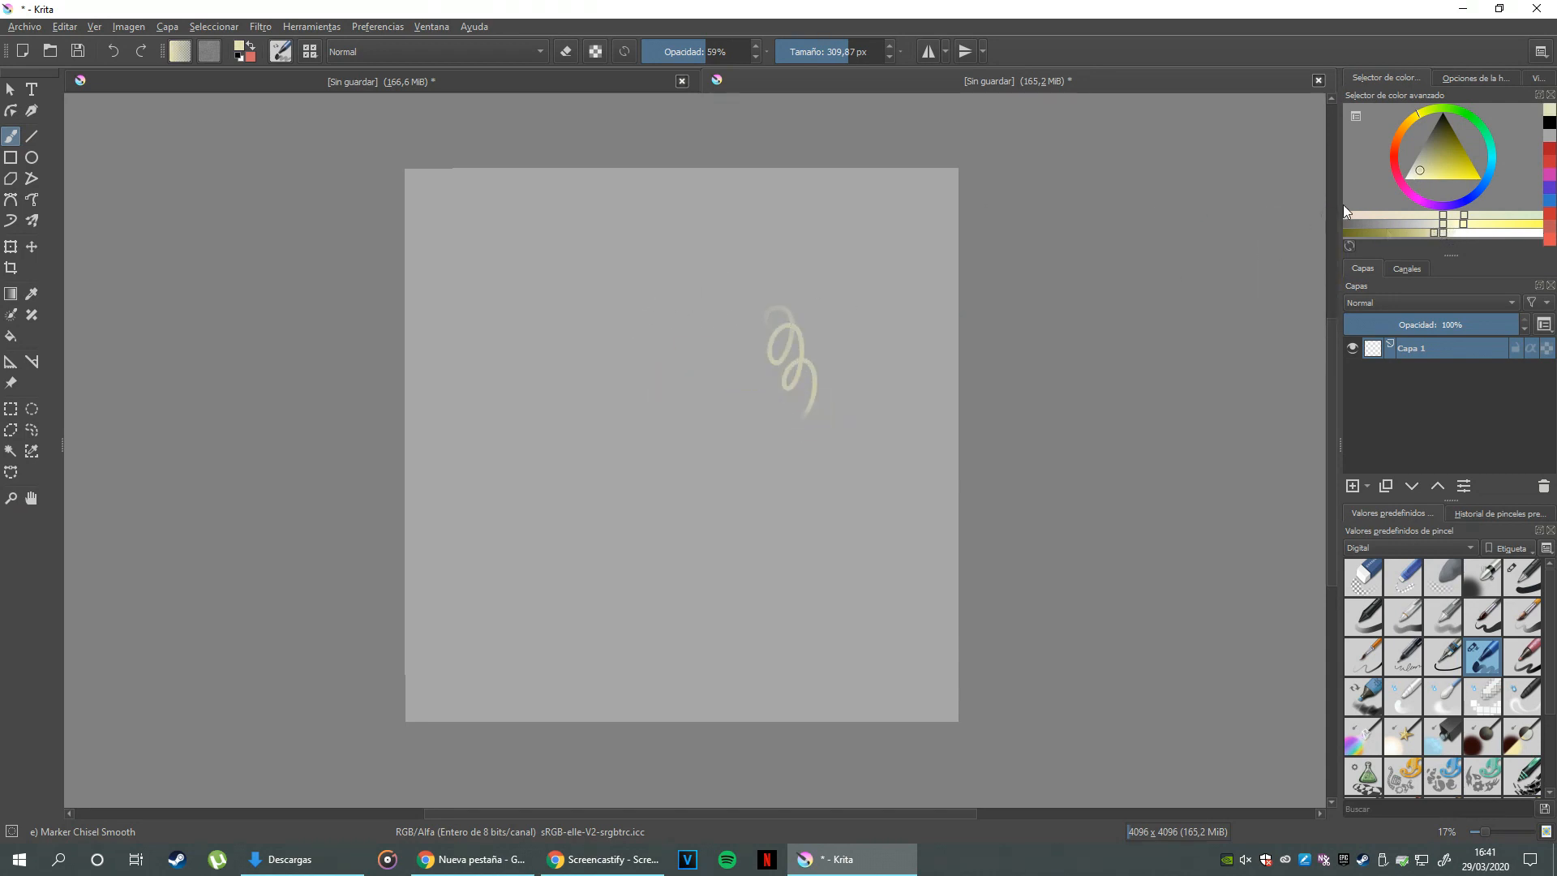
# - Choose a dark olive tone, try a stroke beside the squiggle, and undo it
pyautogui.moveTo(1428, 165); pyautogui.dragTo(1443, 144)
pyautogui.moveTo(798, 369); pyautogui.dragTo(841, 458)
pyautogui.hotkey('ctrl', 'z')
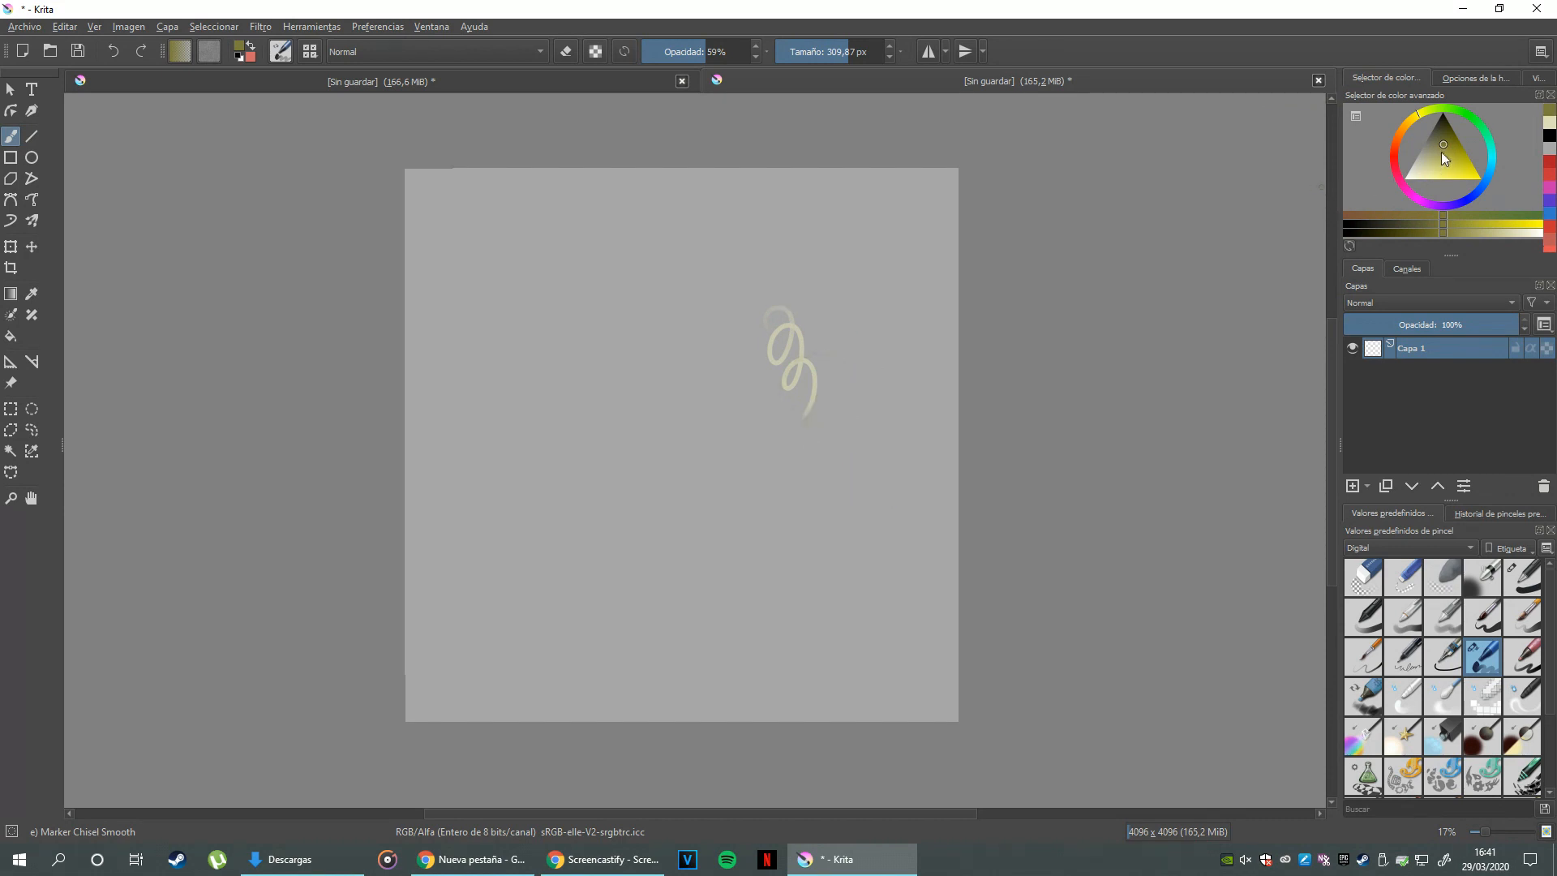
# - Choose a light yellow again, try several loose strokes, and undo them together with the earlier squiggle
pyautogui.click(1440, 152)
pyautogui.click(1447, 231)
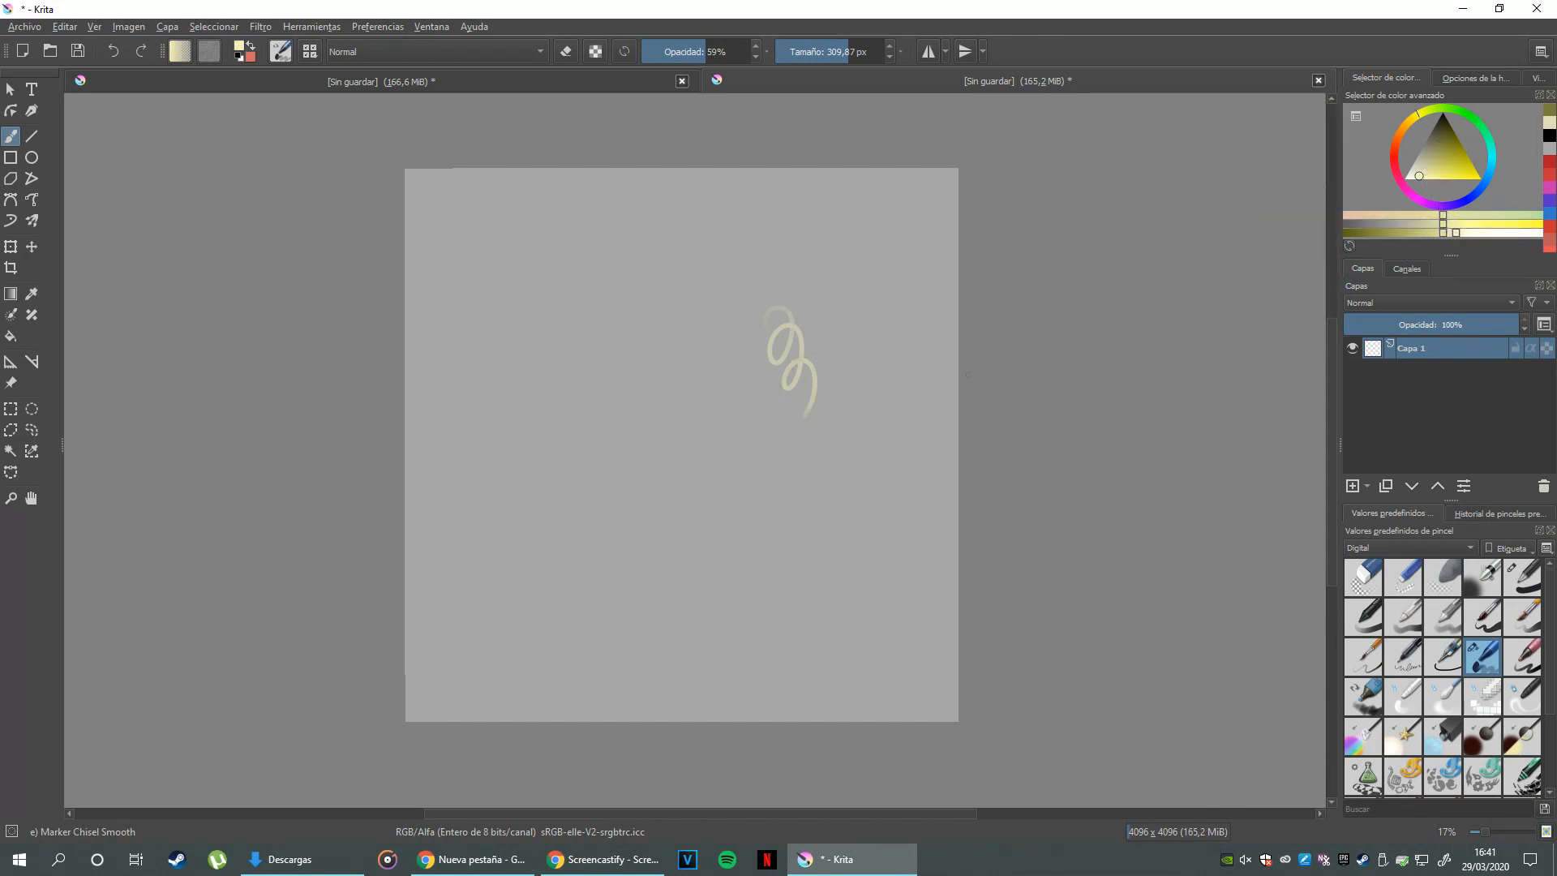
pyautogui.moveTo(835, 406)
pyautogui.mouseDown()
pyautogui.moveTo(785, 433)
pyautogui.moveTo(734, 422)
pyautogui.moveTo(859, 442)
pyautogui.mouseUp()
pyautogui.hotkey('ctrl', 'z')
pyautogui.hotkey('ctrl', 'z')
pyautogui.moveTo(824, 386); pyautogui.dragTo(841, 429)
pyautogui.hotkey('ctrl', 'z')
pyautogui.moveTo(759, 332)
pyautogui.mouseDown()
pyautogui.moveTo(776, 383)
pyautogui.moveTo(772, 420)
pyautogui.mouseUp()
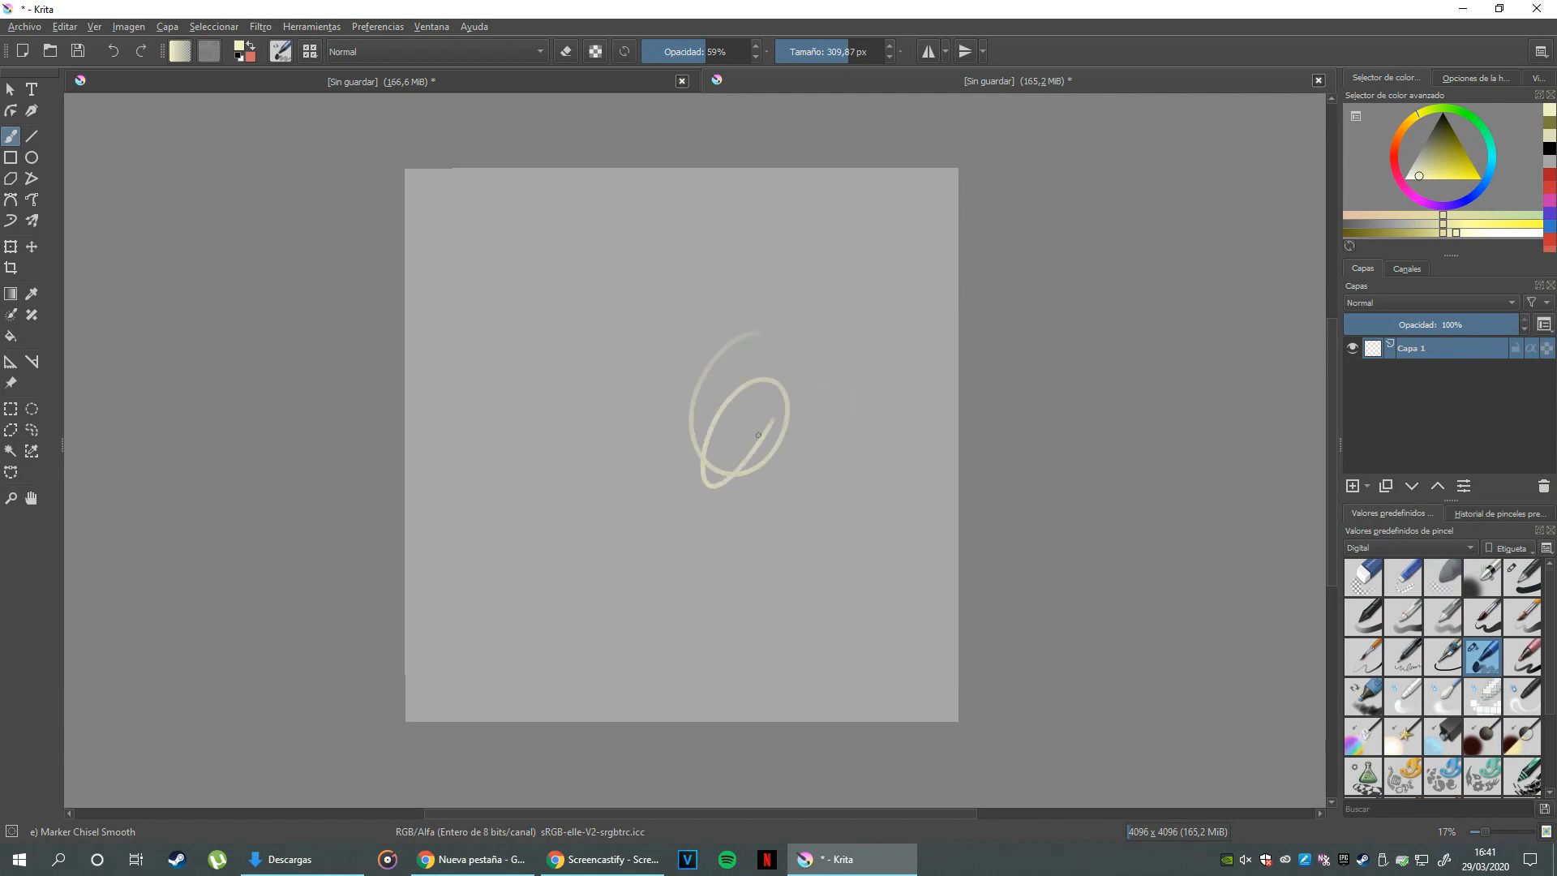
pyautogui.hotkey('ctrl', 'z')
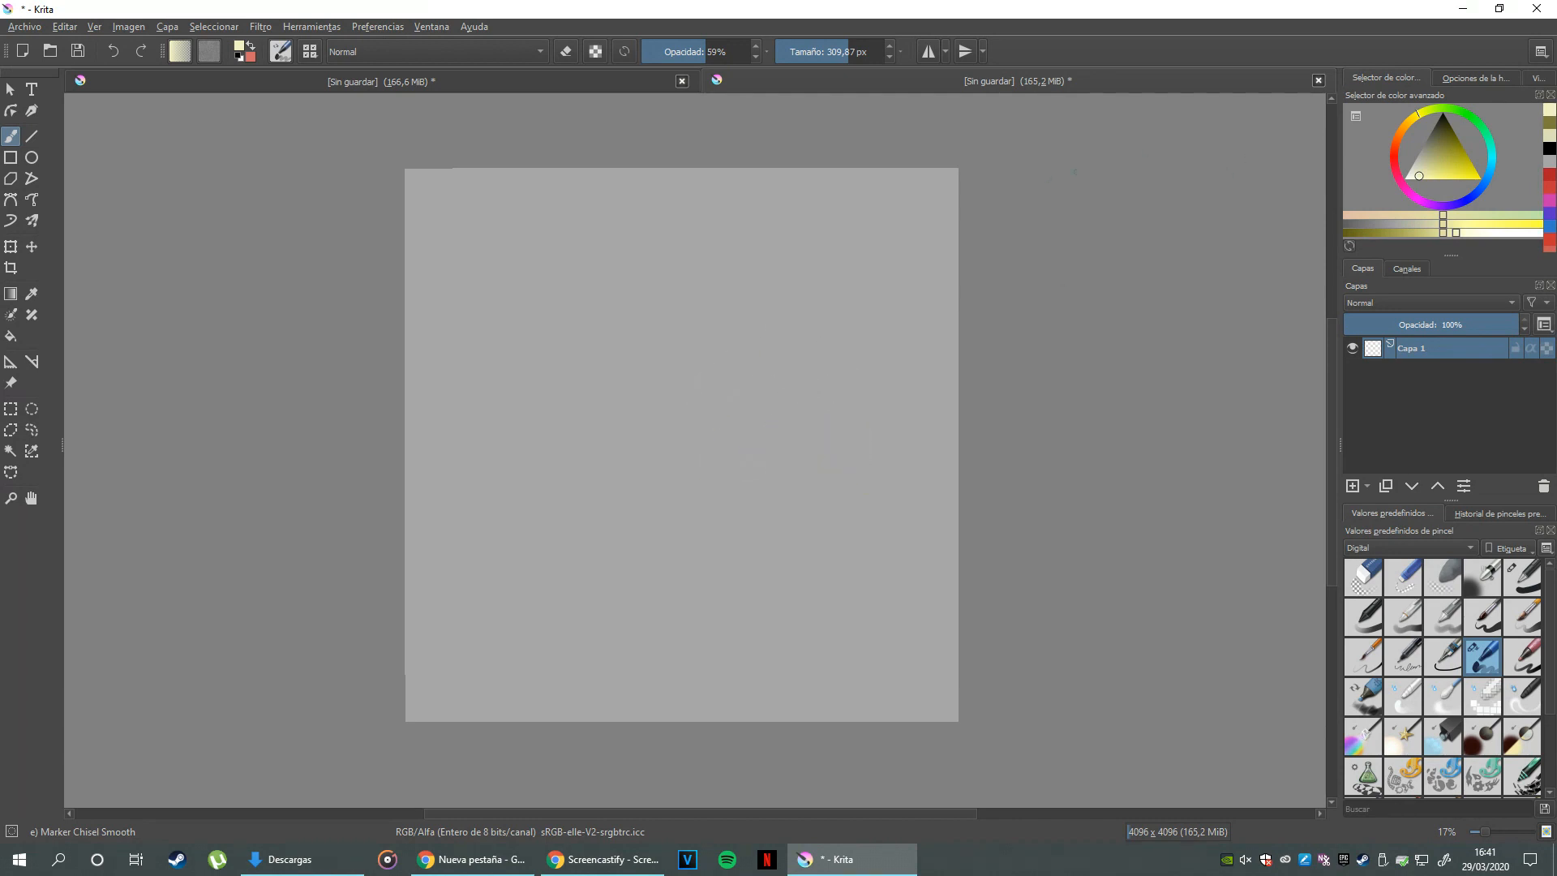
# - Open the foreground colour dialog and try different shades and hues on its wheel, ending on a pale blue
pyautogui.click(242, 47)
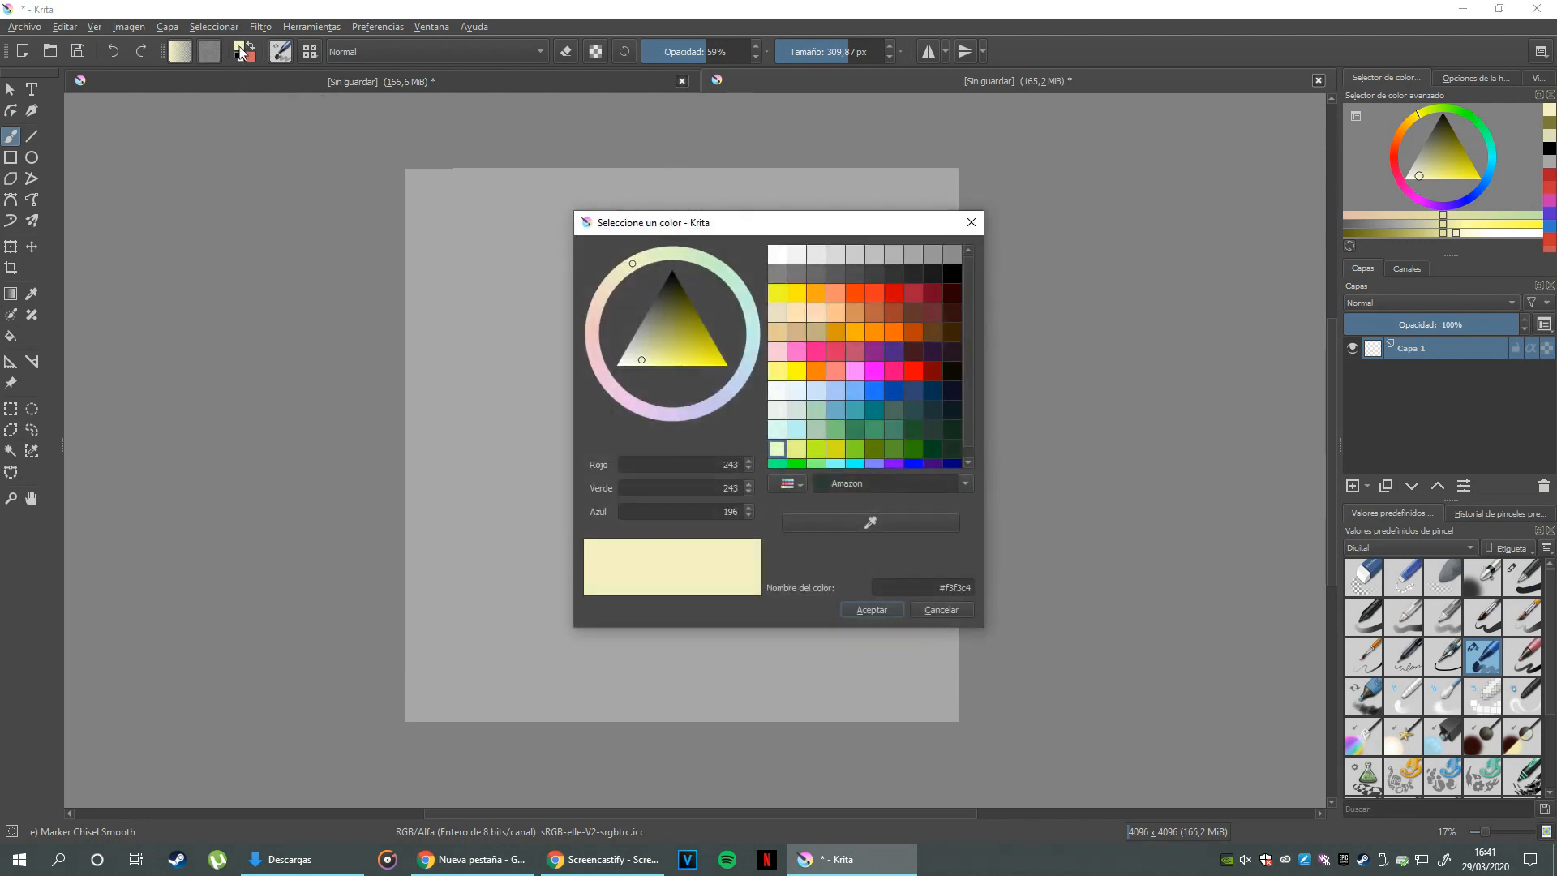
pyautogui.moveTo(662, 340); pyautogui.dragTo(649, 346)
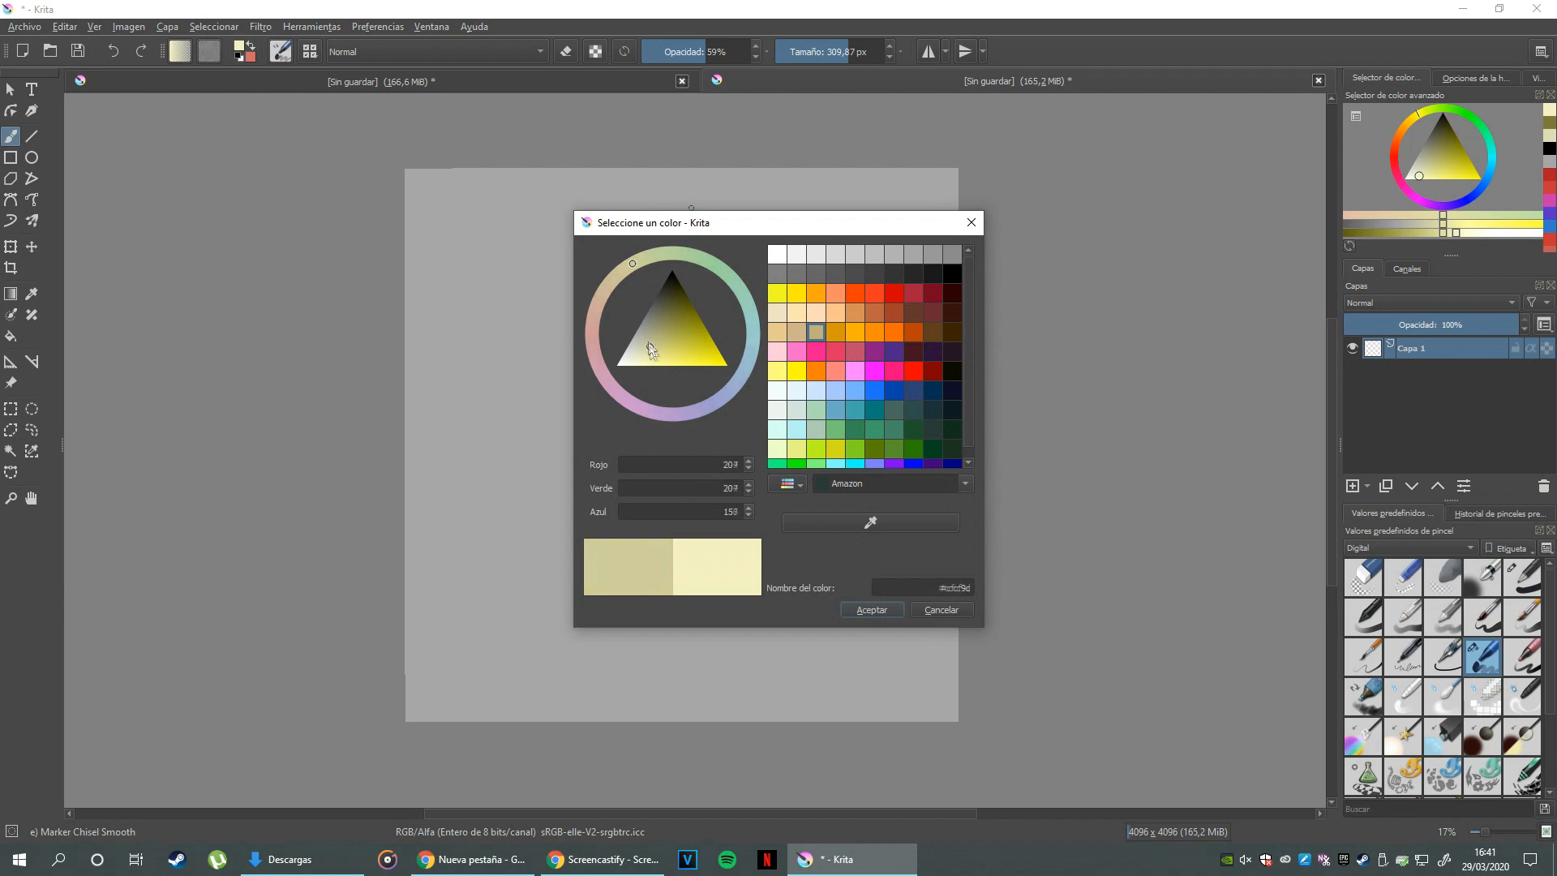
pyautogui.moveTo(644, 252); pyautogui.dragTo(703, 258)
pyautogui.moveTo(650, 348); pyautogui.dragTo(642, 357)
pyautogui.click(631, 265)
pyautogui.moveTo(632, 270); pyautogui.dragTo(735, 382)
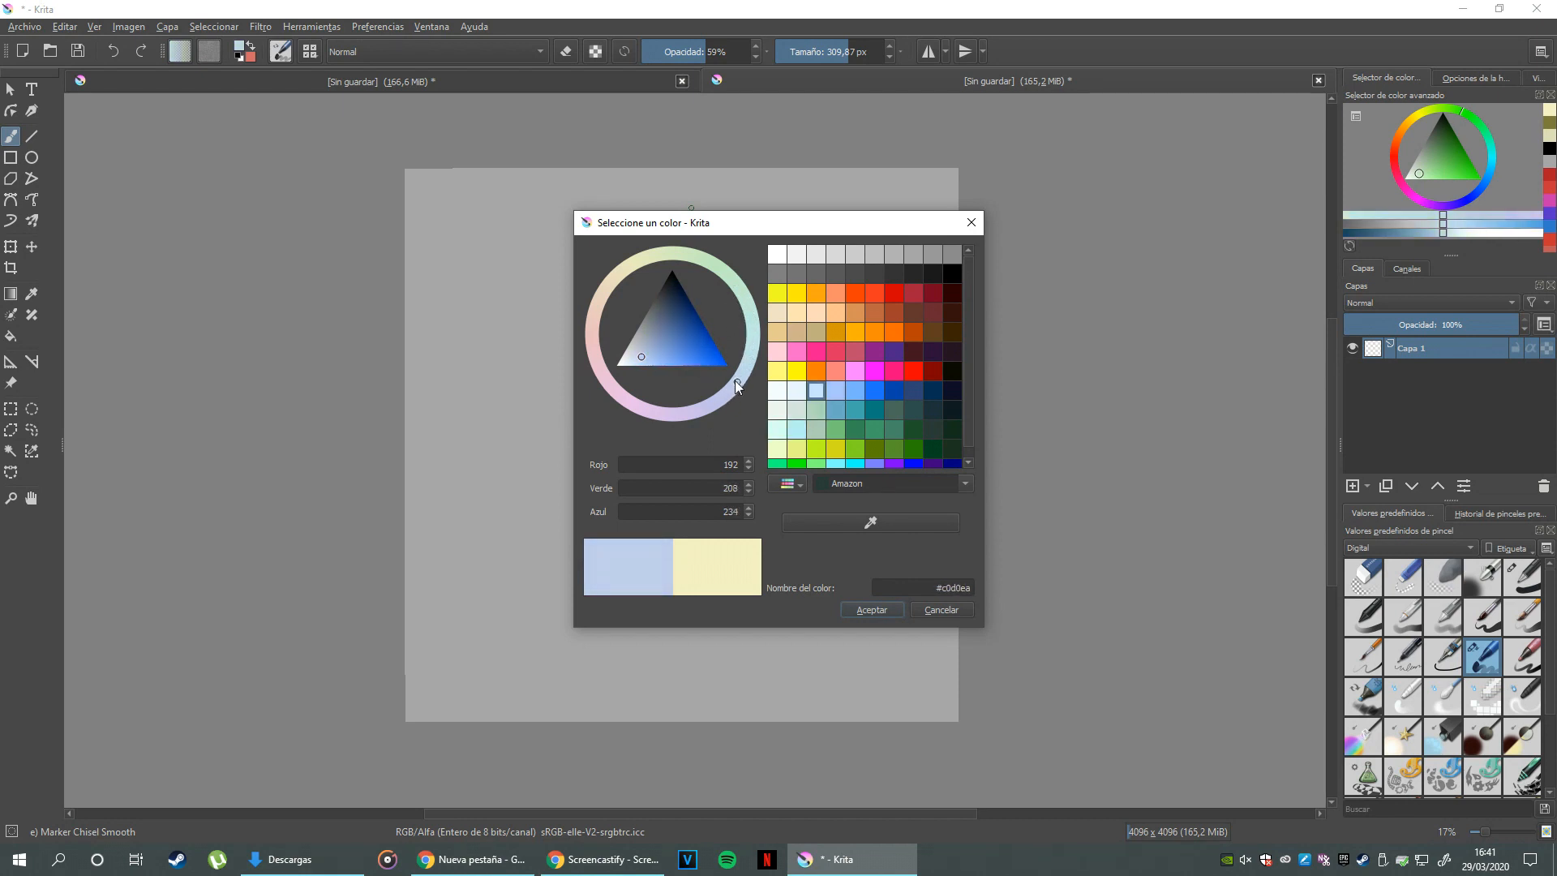
# - Choose the named colour Apricot and browse the list of colour names
pyautogui.click(960, 482)
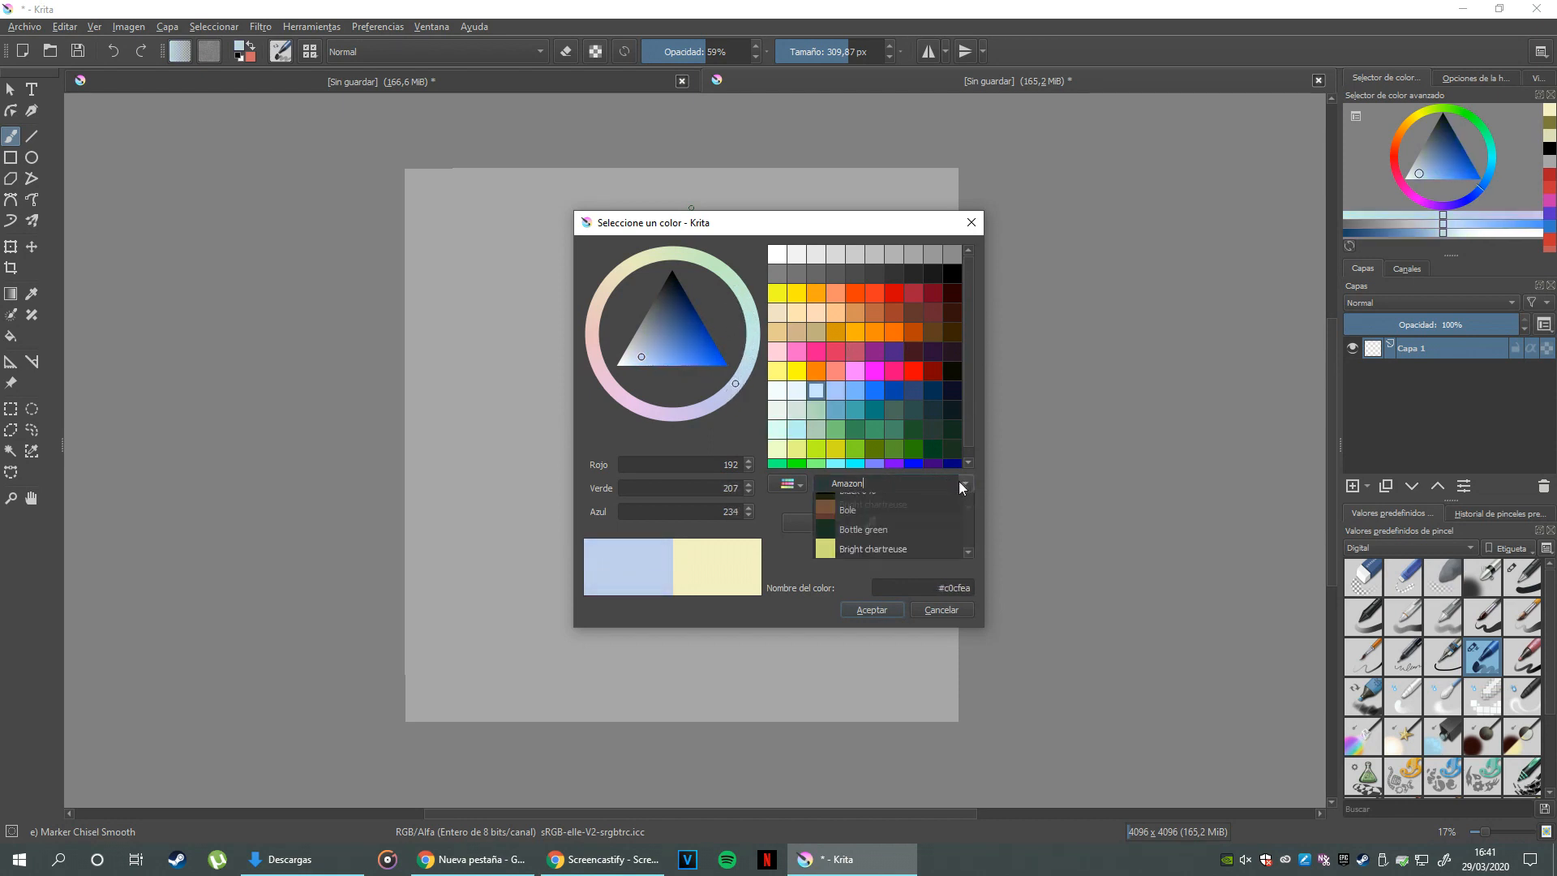
pyautogui.click(894, 531)
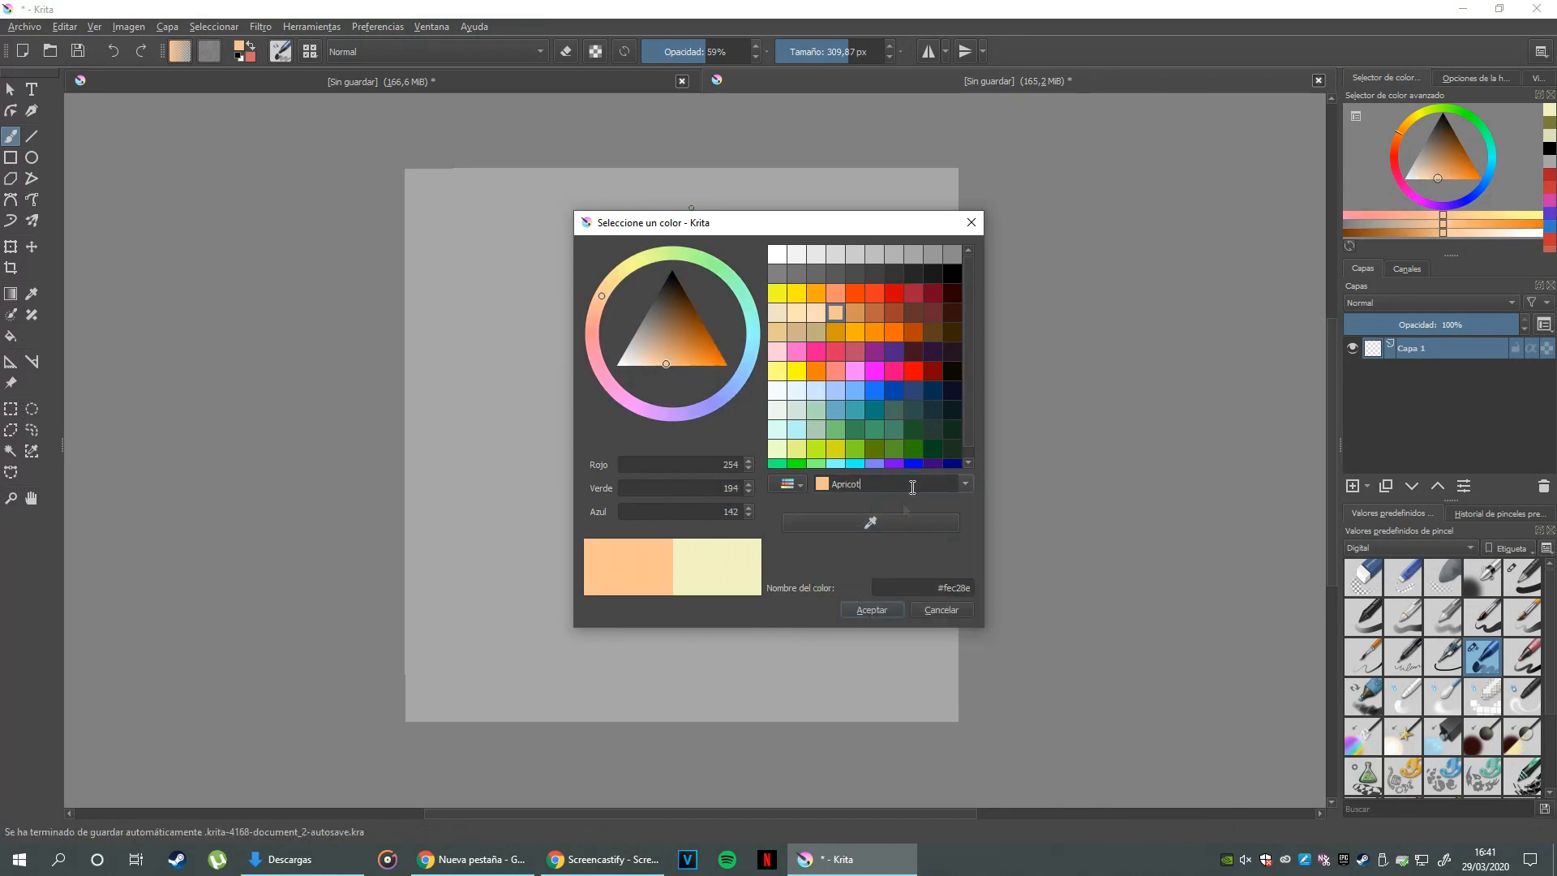
pyautogui.click(960, 483)
pyautogui.moveTo(965, 511); pyautogui.dragTo(962, 473)
pyautogui.click(978, 477)
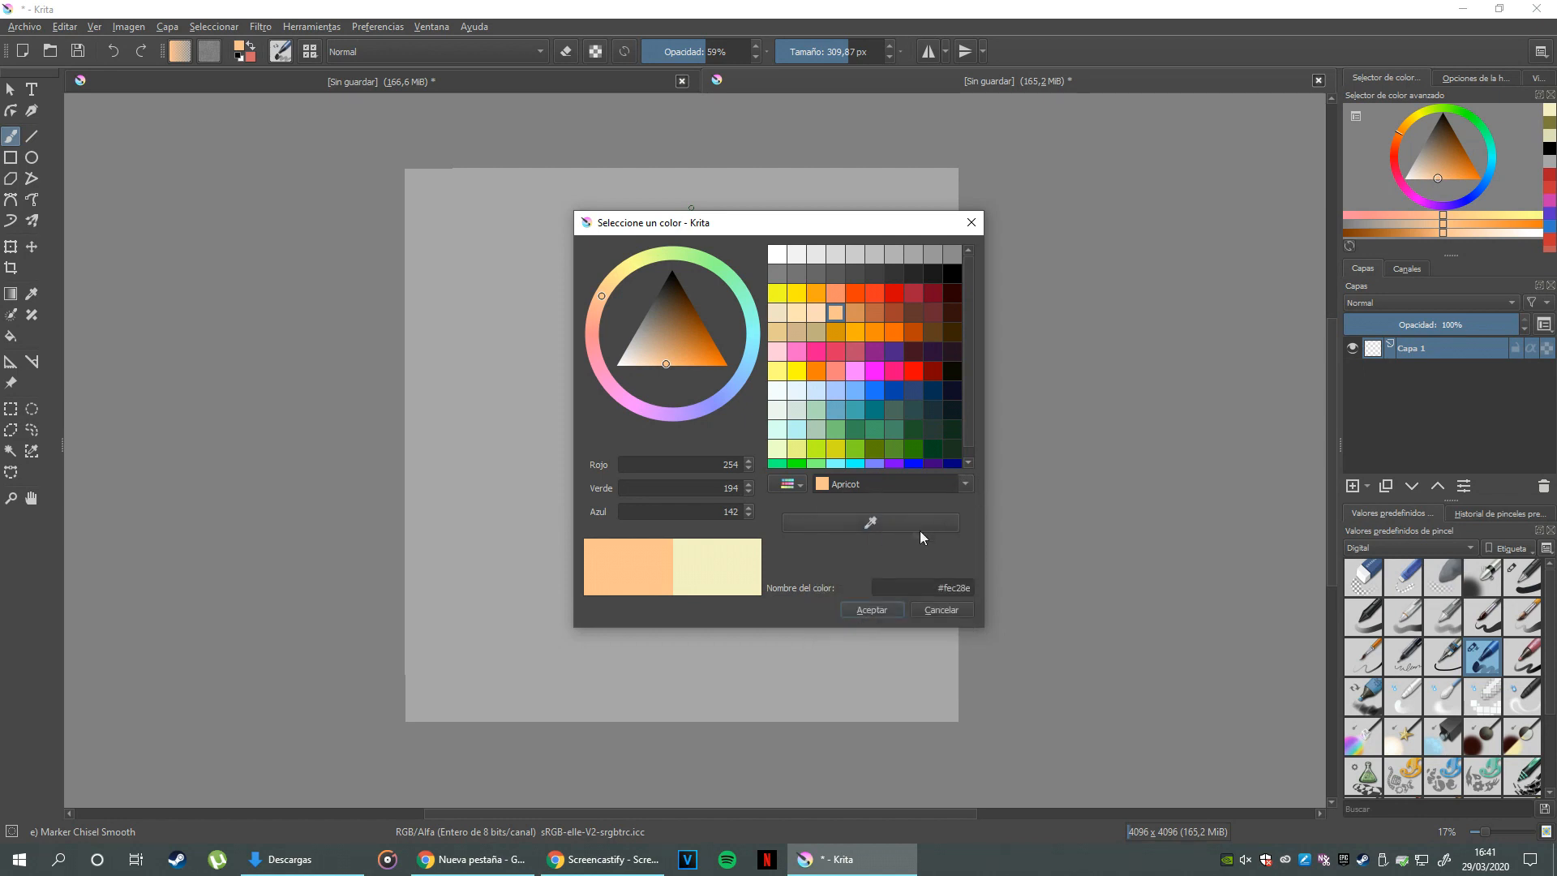
# - Sample a grey from the screen, then set the colour code to ffffff and accept white as the foreground colour
pyautogui.click(911, 527)
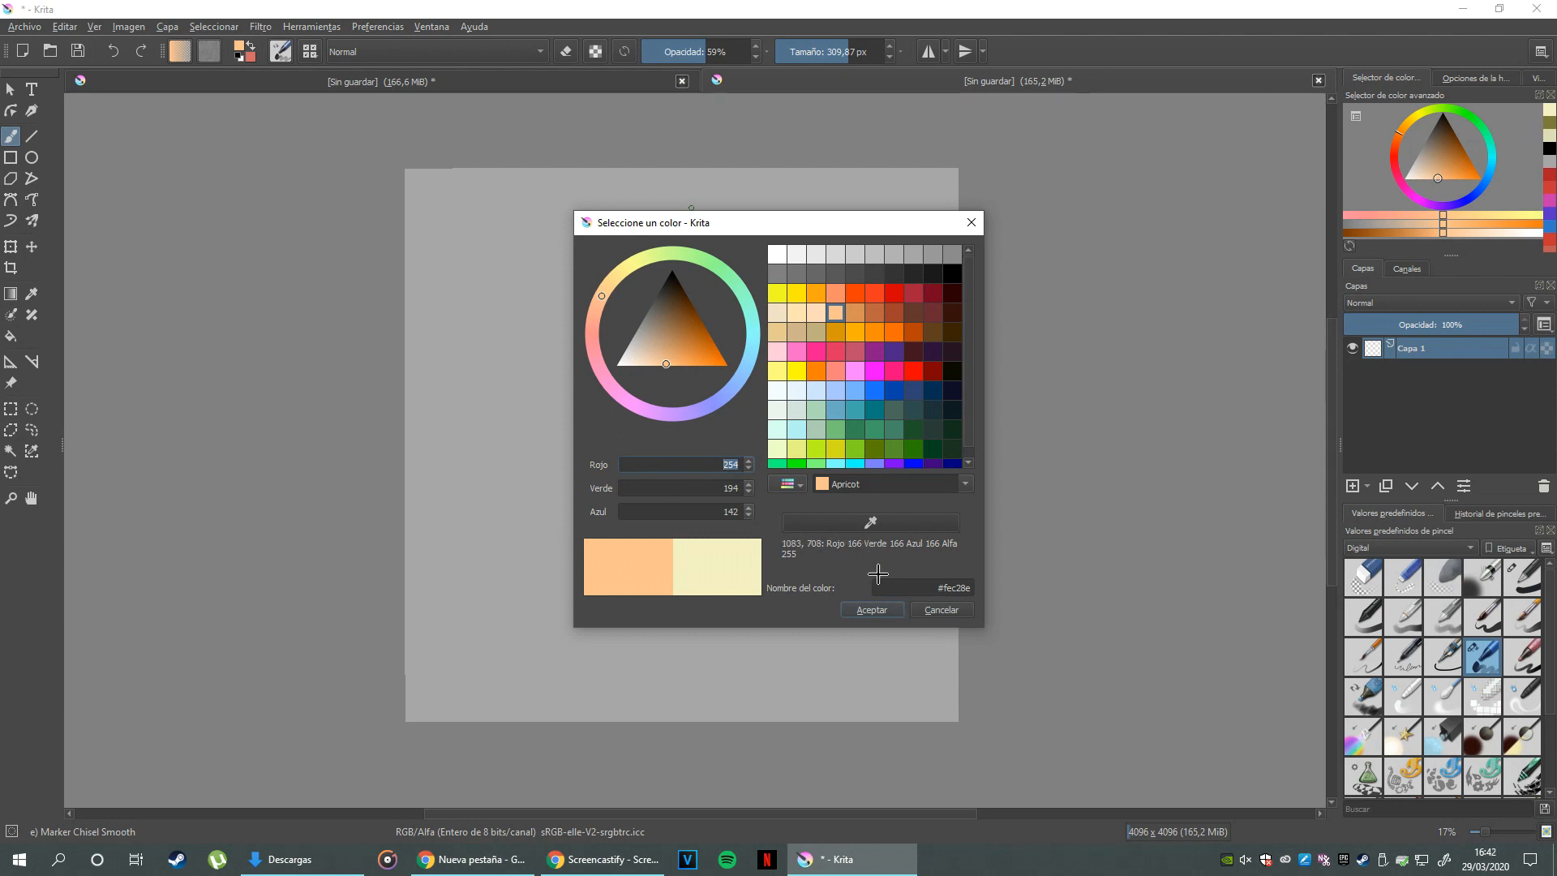
pyautogui.click(910, 583)
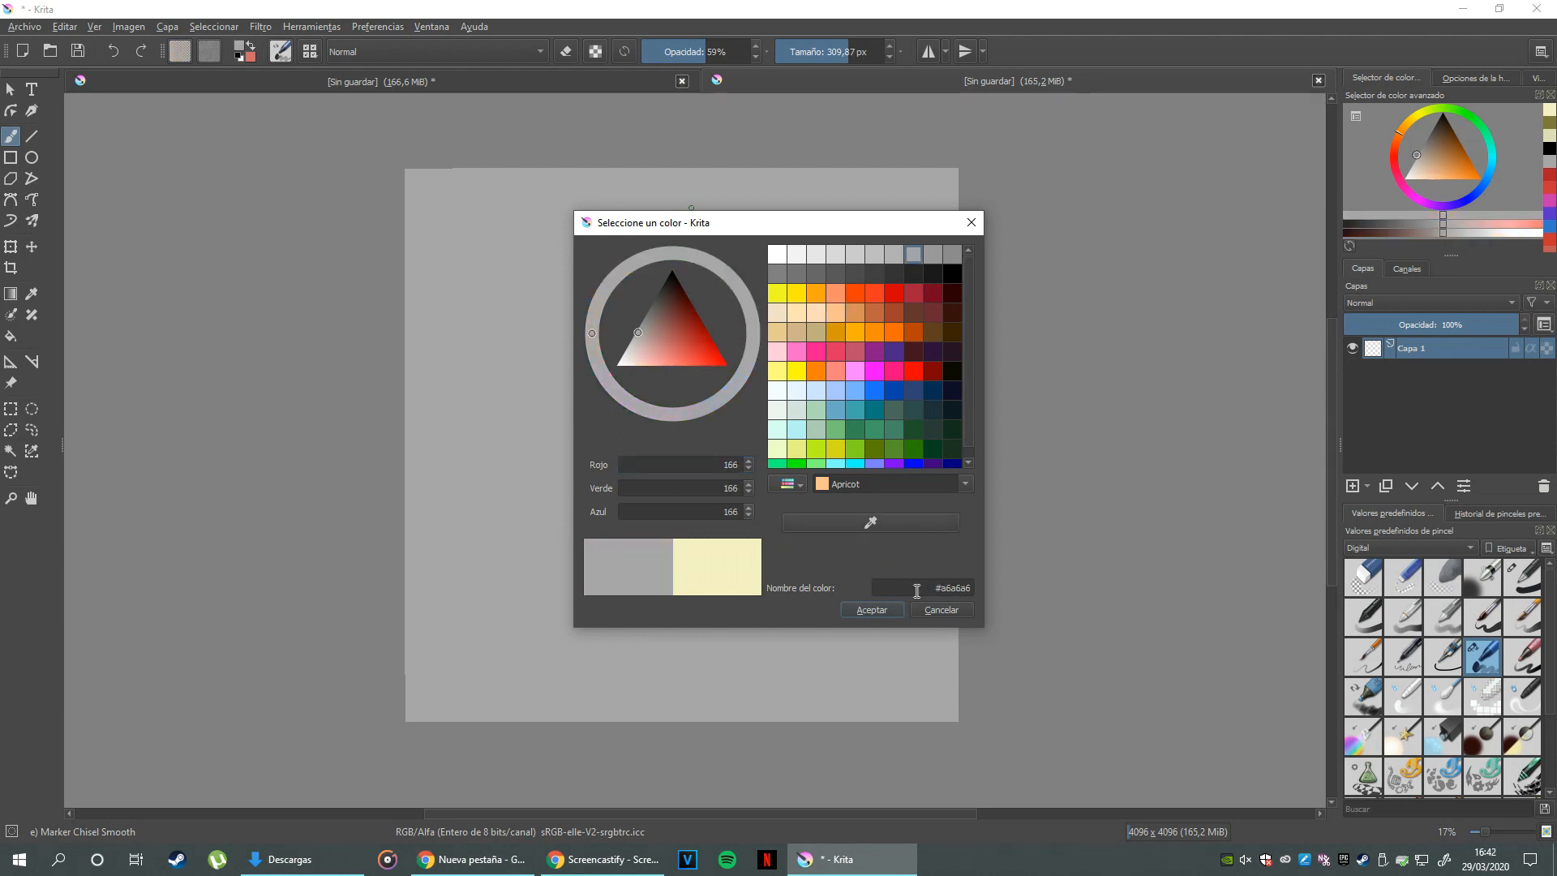
pyautogui.doubleClick(969, 590)
pyautogui.press('BackSpace')
pyautogui.write('ffffff')
pyautogui.click(895, 611)
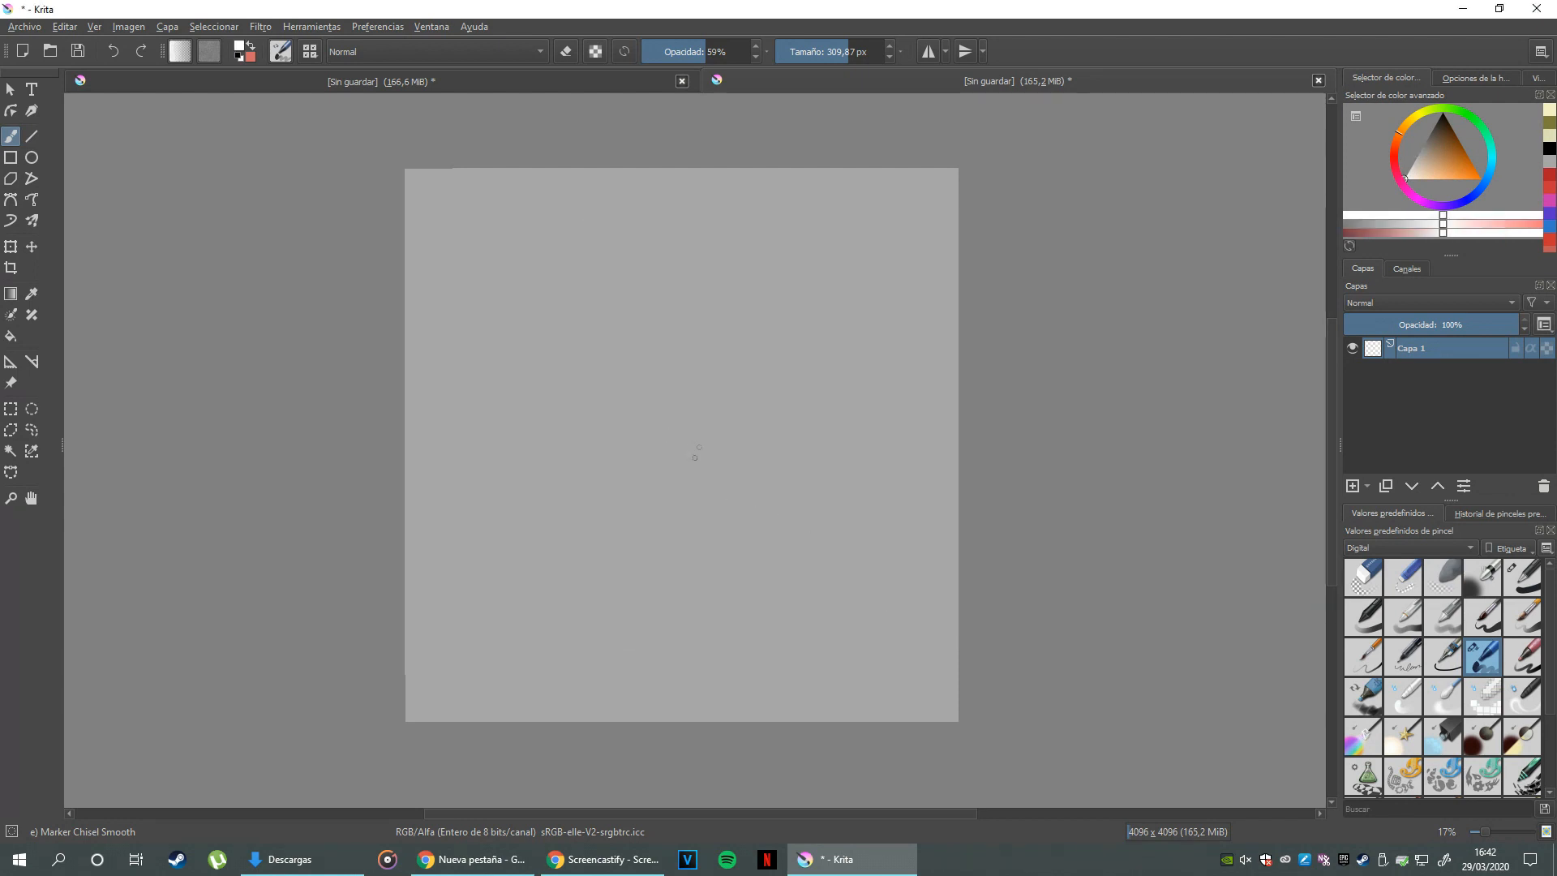
# - Try three white strokes near the middle of the canvas and undo each one
pyautogui.moveTo(695, 457); pyautogui.dragTo(725, 457)
pyautogui.hotkey('ctrl', 'z')
pyautogui.moveTo(699, 394)
pyautogui.mouseDown()
pyautogui.moveTo(652, 484)
pyautogui.moveTo(699, 532)
pyautogui.mouseUp()
pyautogui.hotkey('ctrl', 'z')
pyautogui.moveTo(683, 424); pyautogui.dragTo(734, 486)
pyautogui.hotkey('ctrl', 'z')
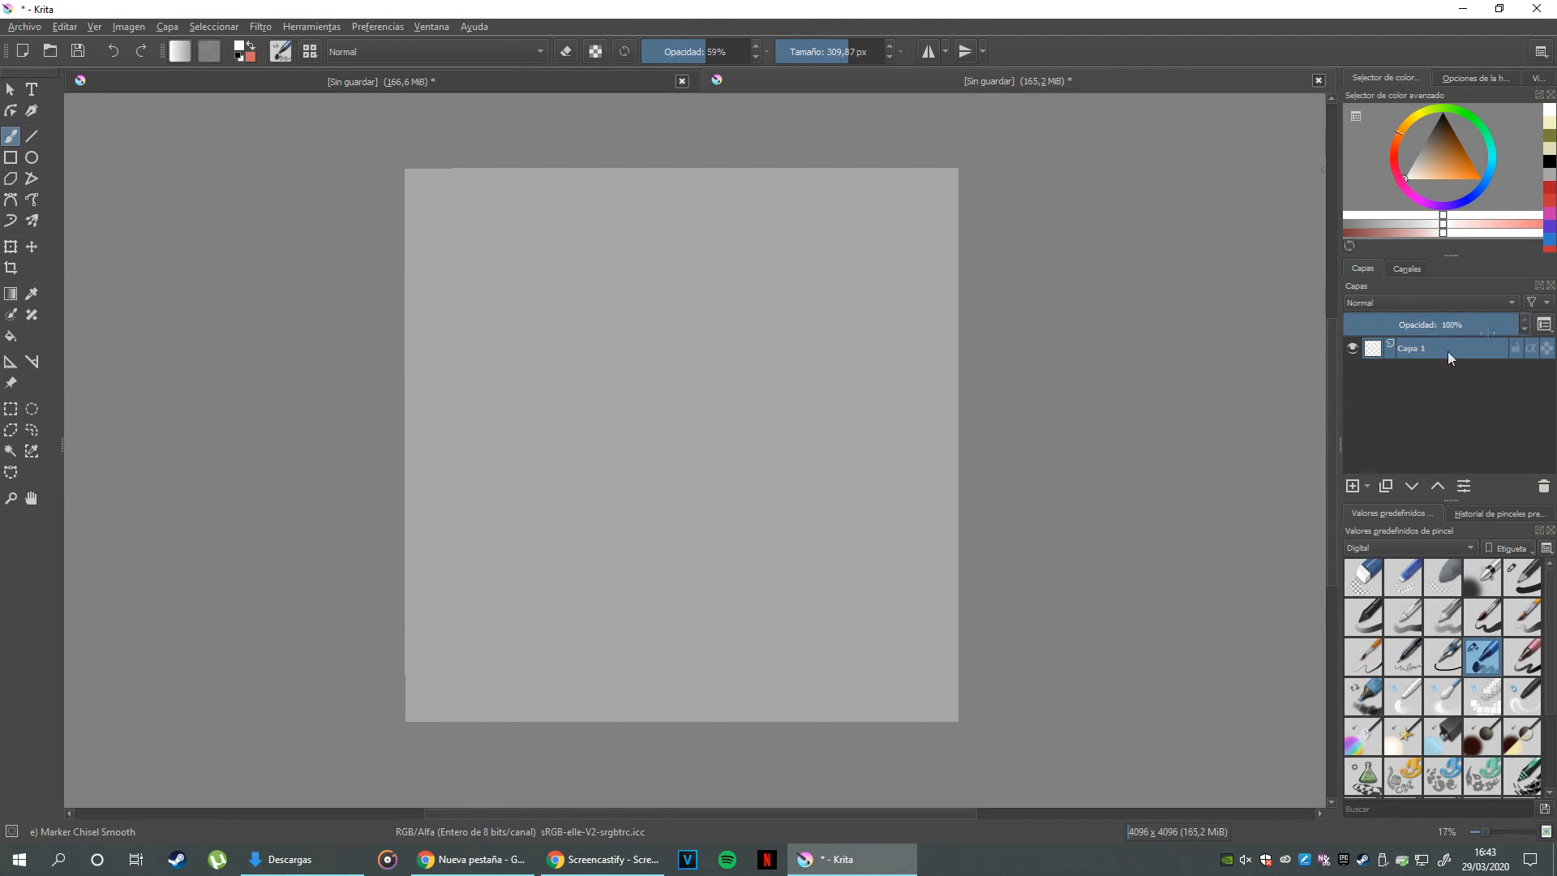
# - Add four new paint layers above Capa 1, looking over the available layer types along the way
pyautogui.click(1352, 487)
pyautogui.click(1353, 488)
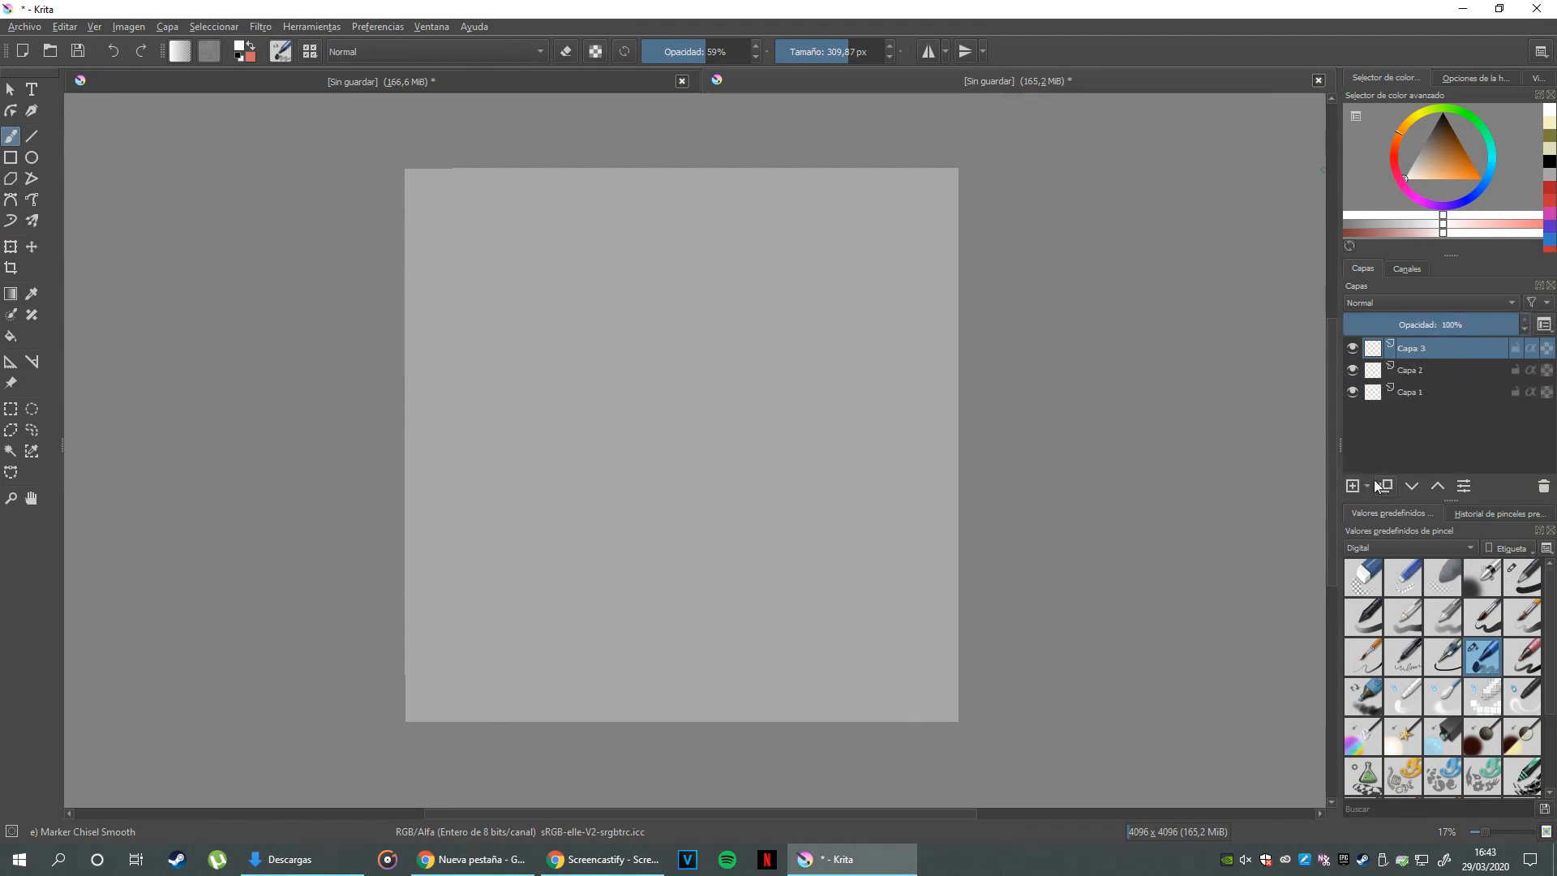
pyautogui.click(1366, 485)
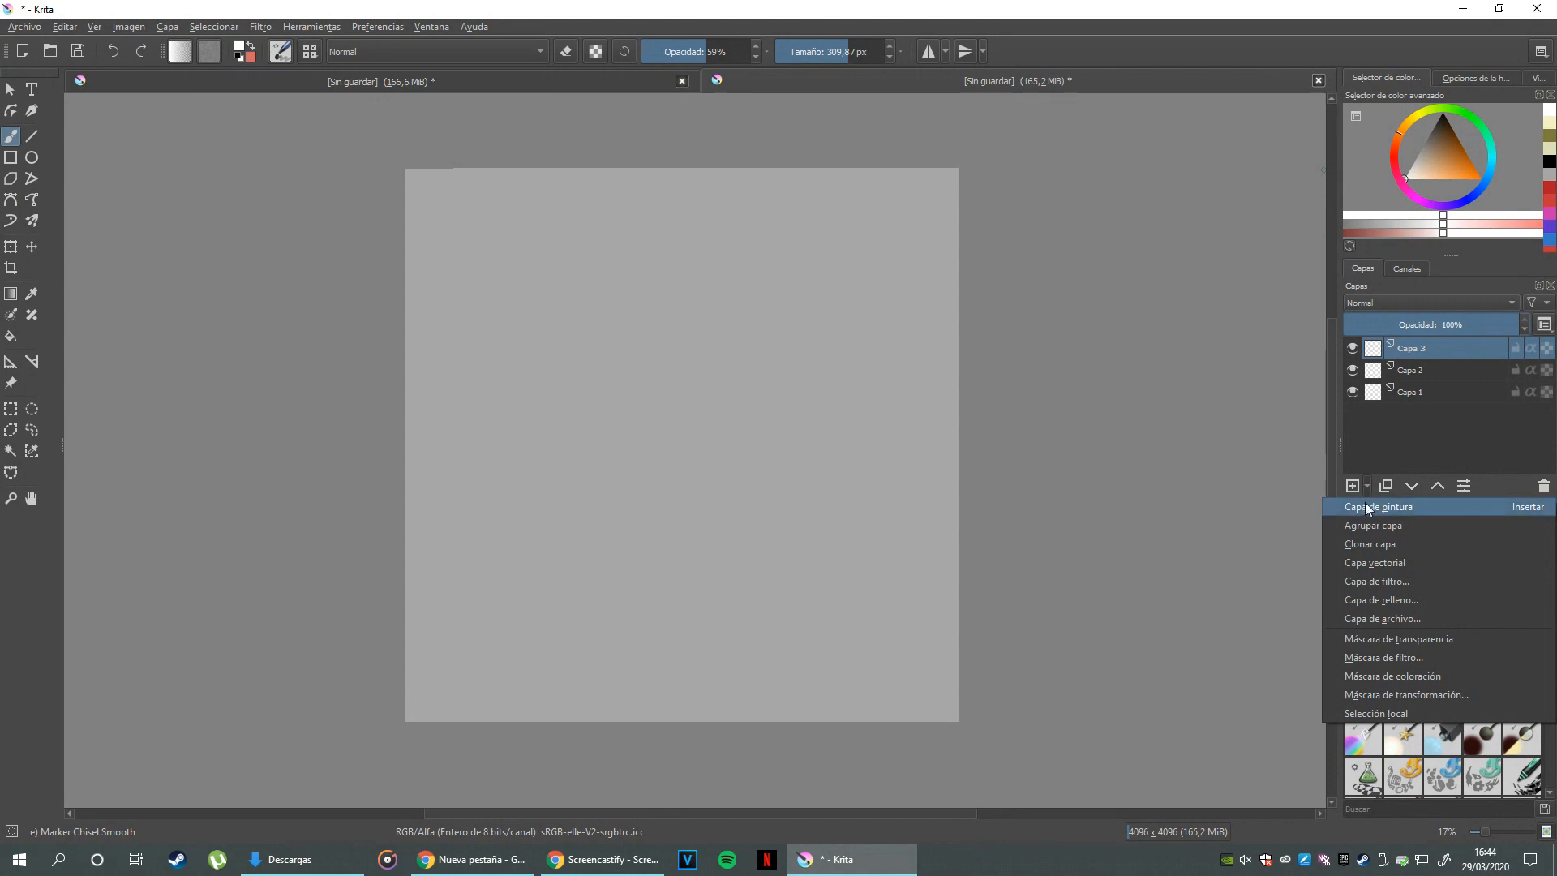
pyautogui.click(1379, 438)
pyautogui.click(1351, 487)
pyautogui.click(1352, 487)
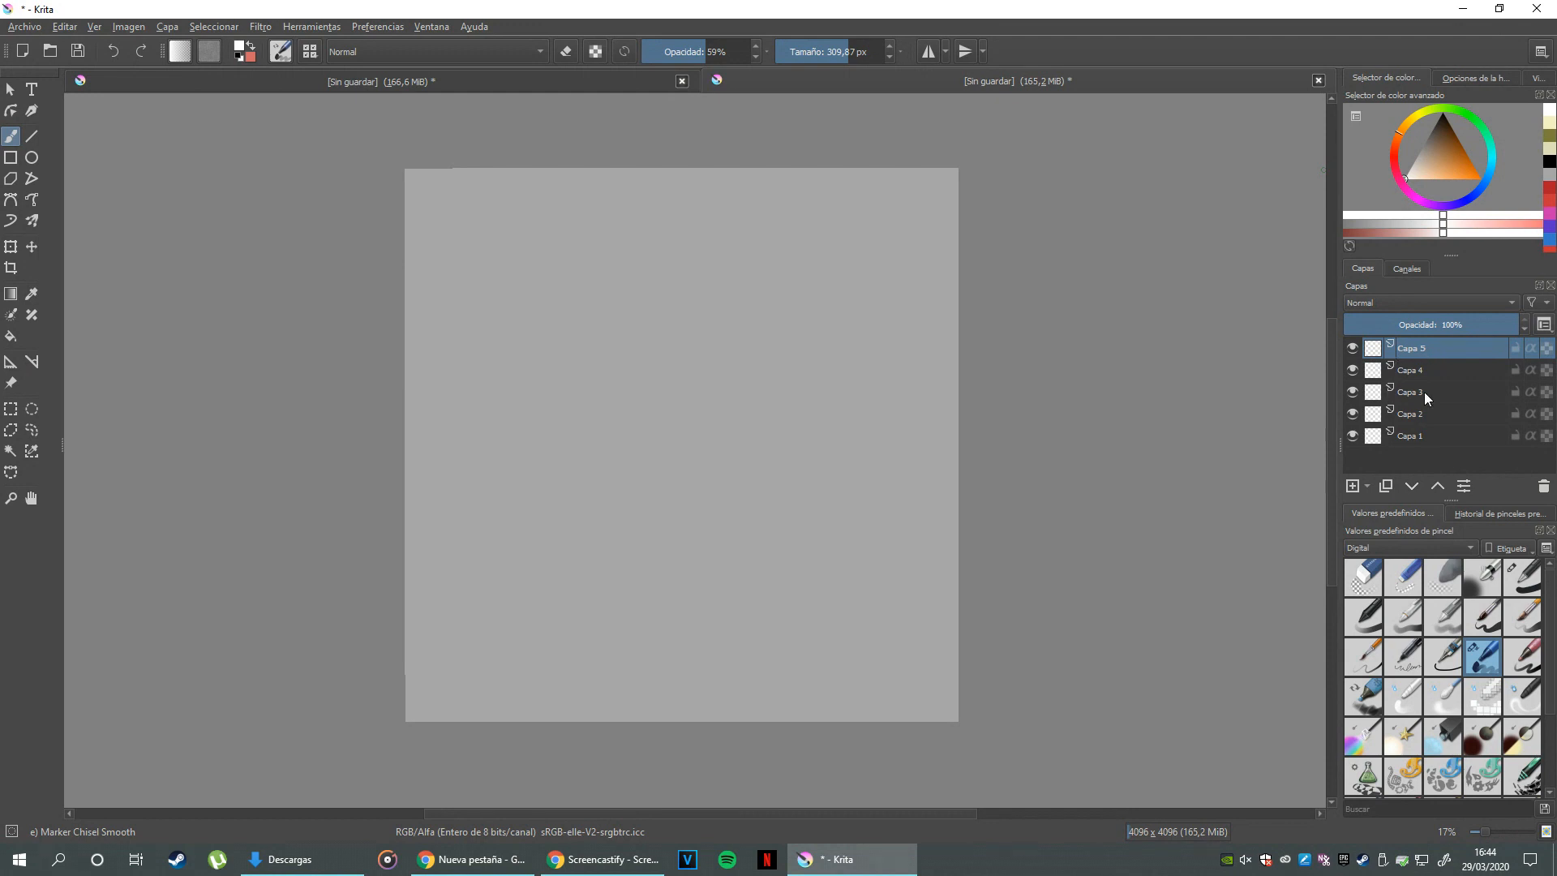
# - Delete the layers Capa 5, Capa 4 and Capa 3
pyautogui.rightClick(1428, 351)
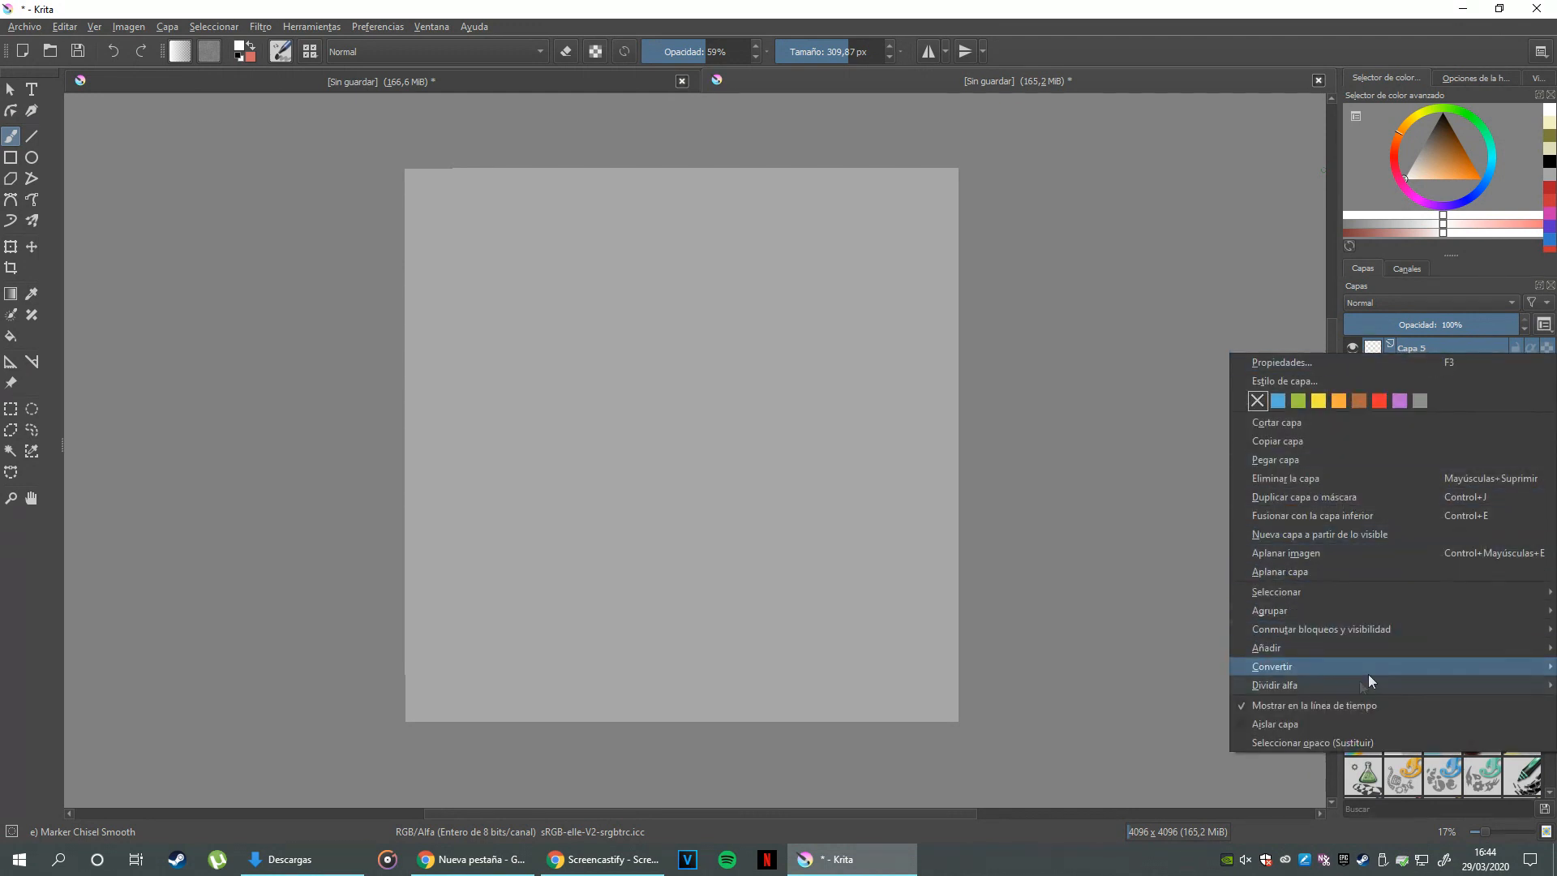
pyautogui.moveTo(1315, 647)
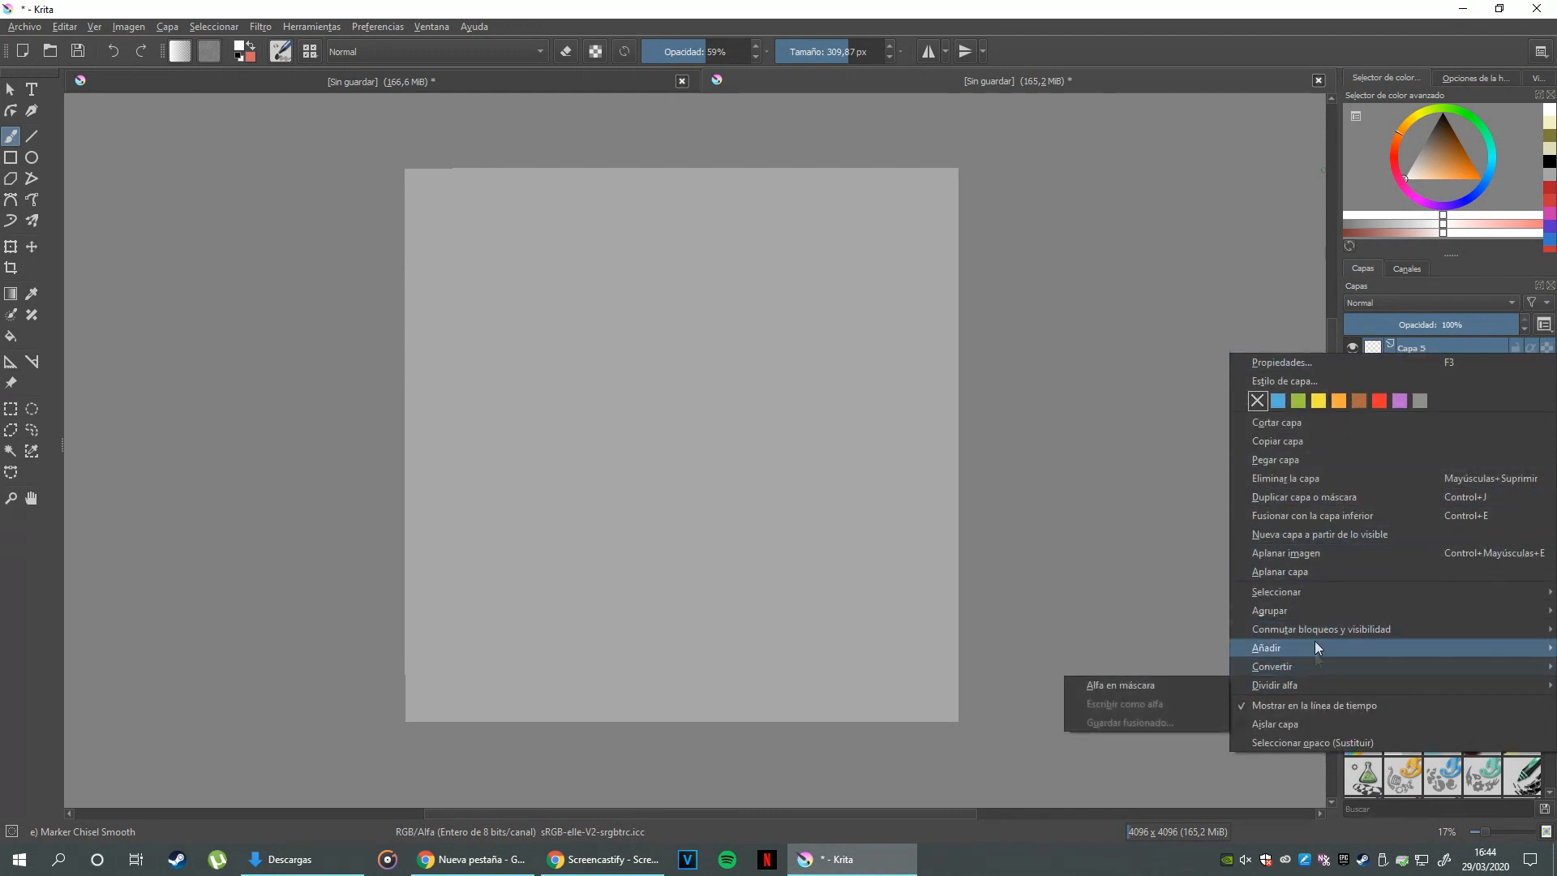
pyautogui.click(1322, 472)
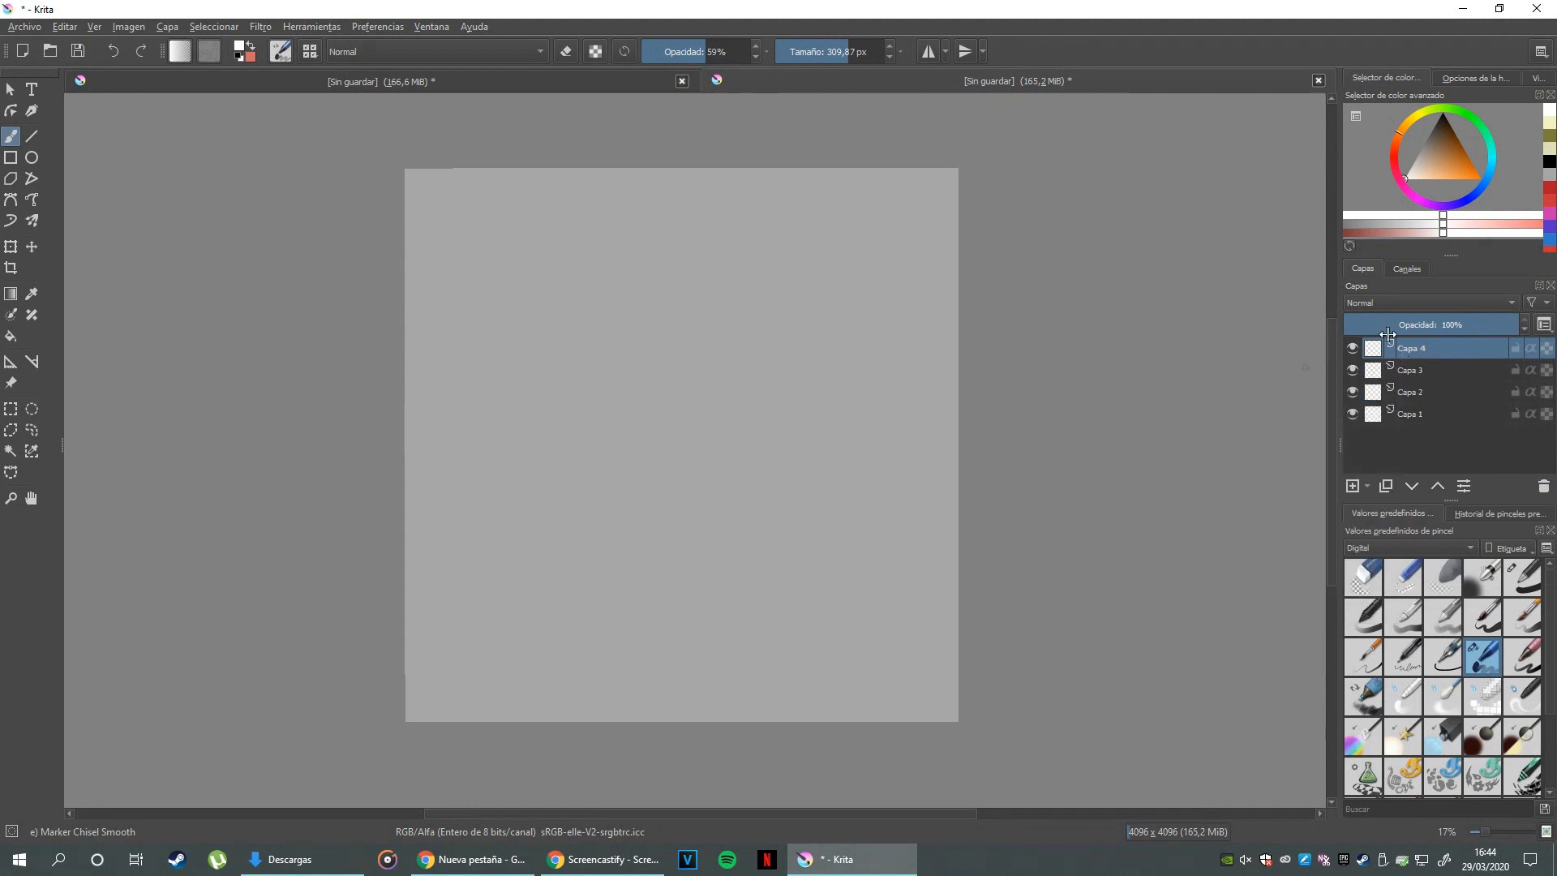
pyautogui.hotkey('shift', 'Delete')
pyautogui.hotkey('shift', 'Delete')
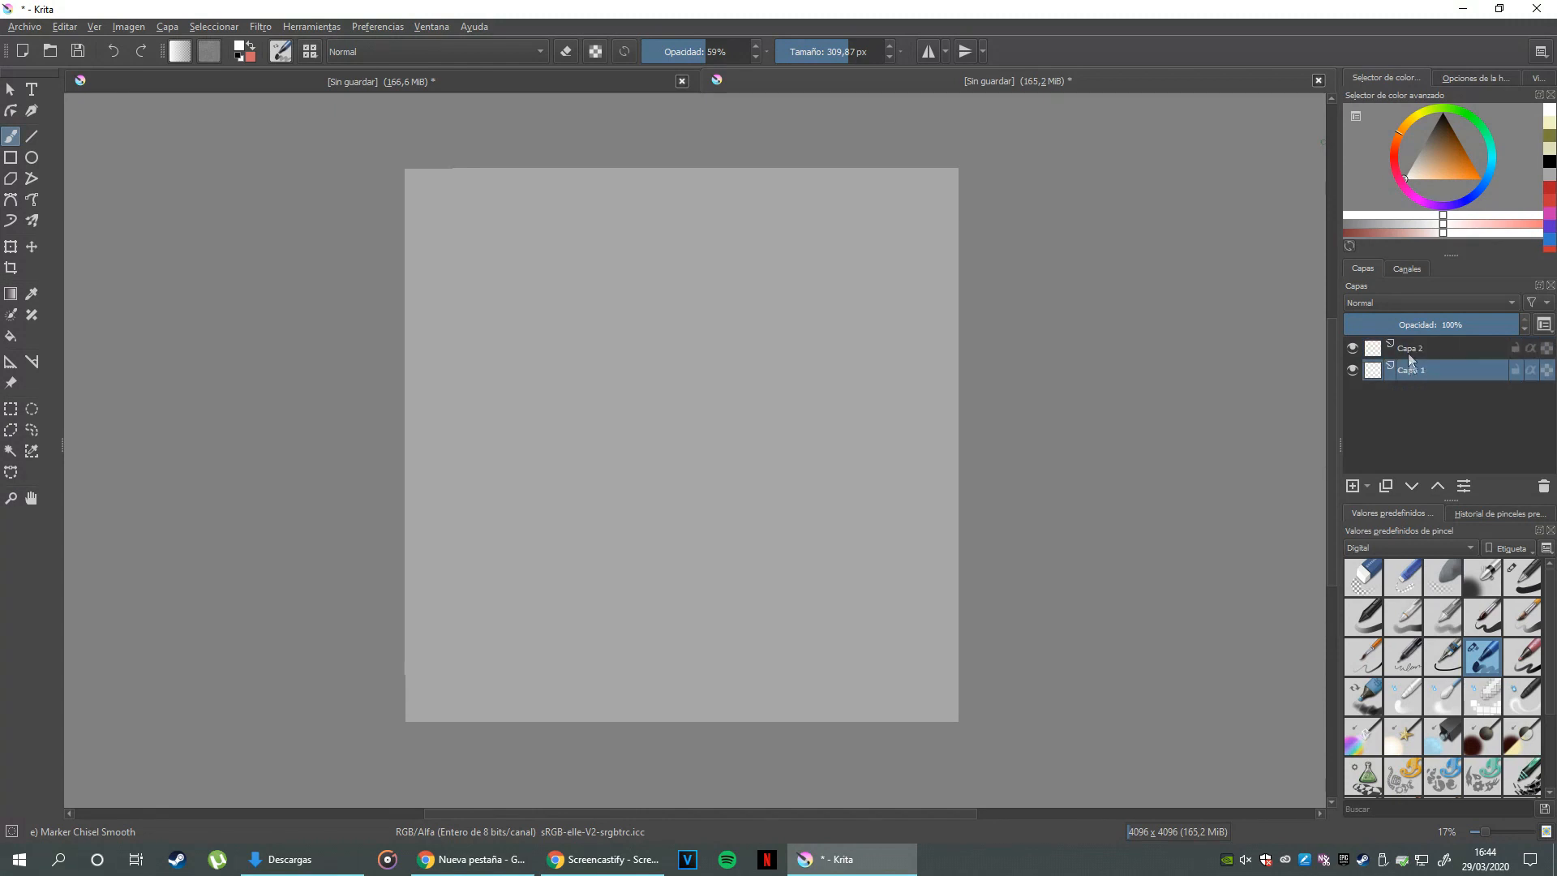
# - Undo a trial stroke and draw white loops on layer Capa 2 above the canvas centre
pyautogui.moveTo(604, 426)
pyautogui.mouseDown()
pyautogui.moveTo(649, 344)
pyautogui.moveTo(634, 415)
pyautogui.mouseUp()
pyautogui.hotkey('ctrl', 'z')
pyautogui.moveTo(681, 321)
pyautogui.mouseDown()
pyautogui.moveTo(639, 462)
pyautogui.moveTo(663, 374)
pyautogui.mouseUp()
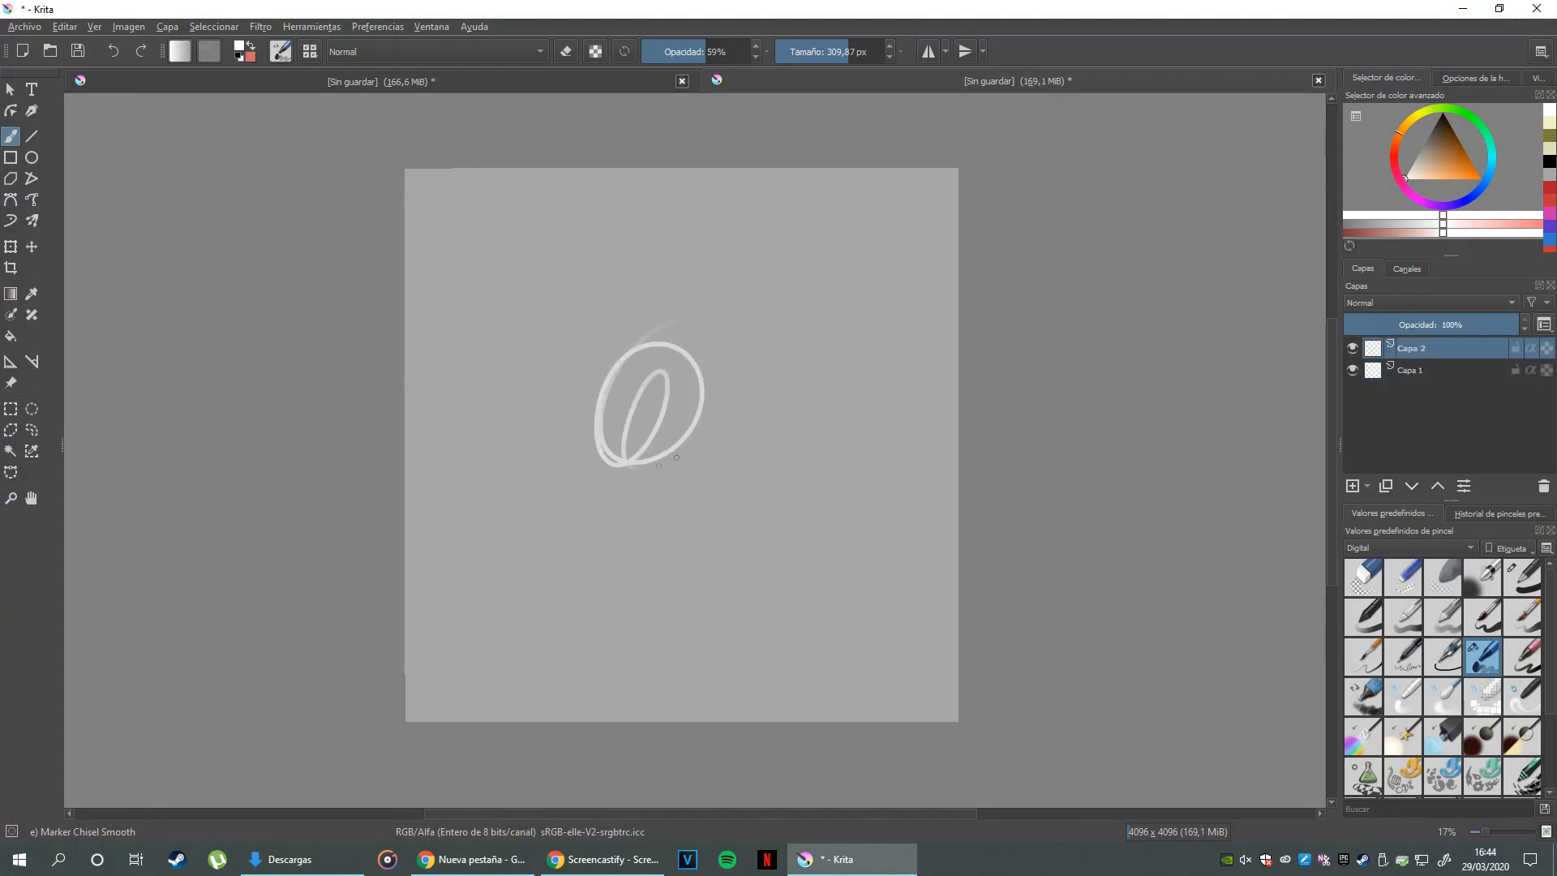
# - Select layer Capa 1, choose black, and draw overlapping loops below the white ones
pyautogui.click(1434, 371)
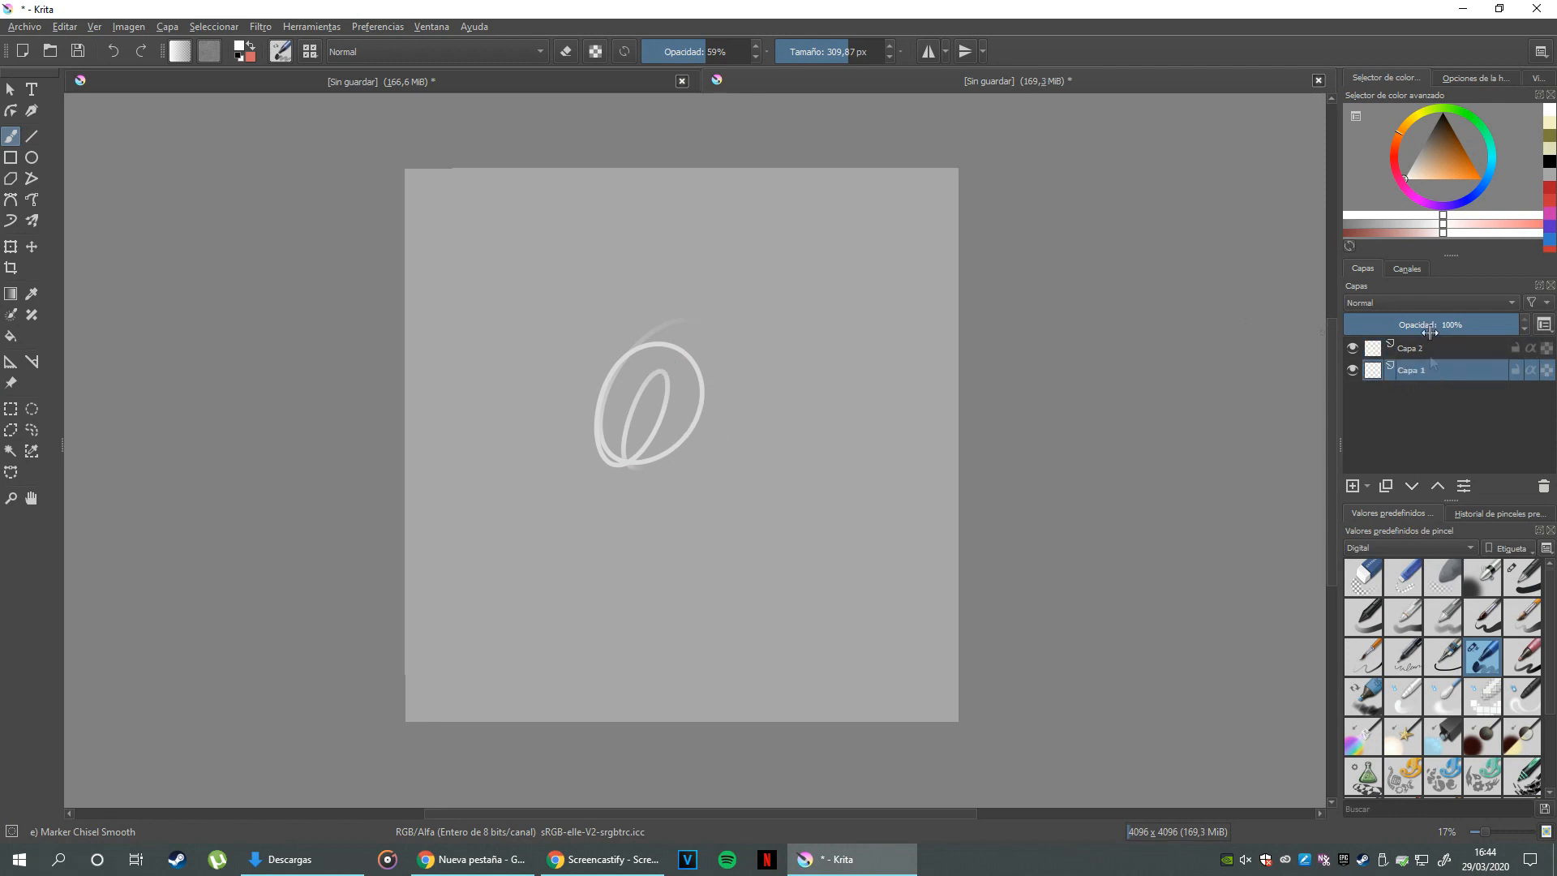
pyautogui.click(1442, 114)
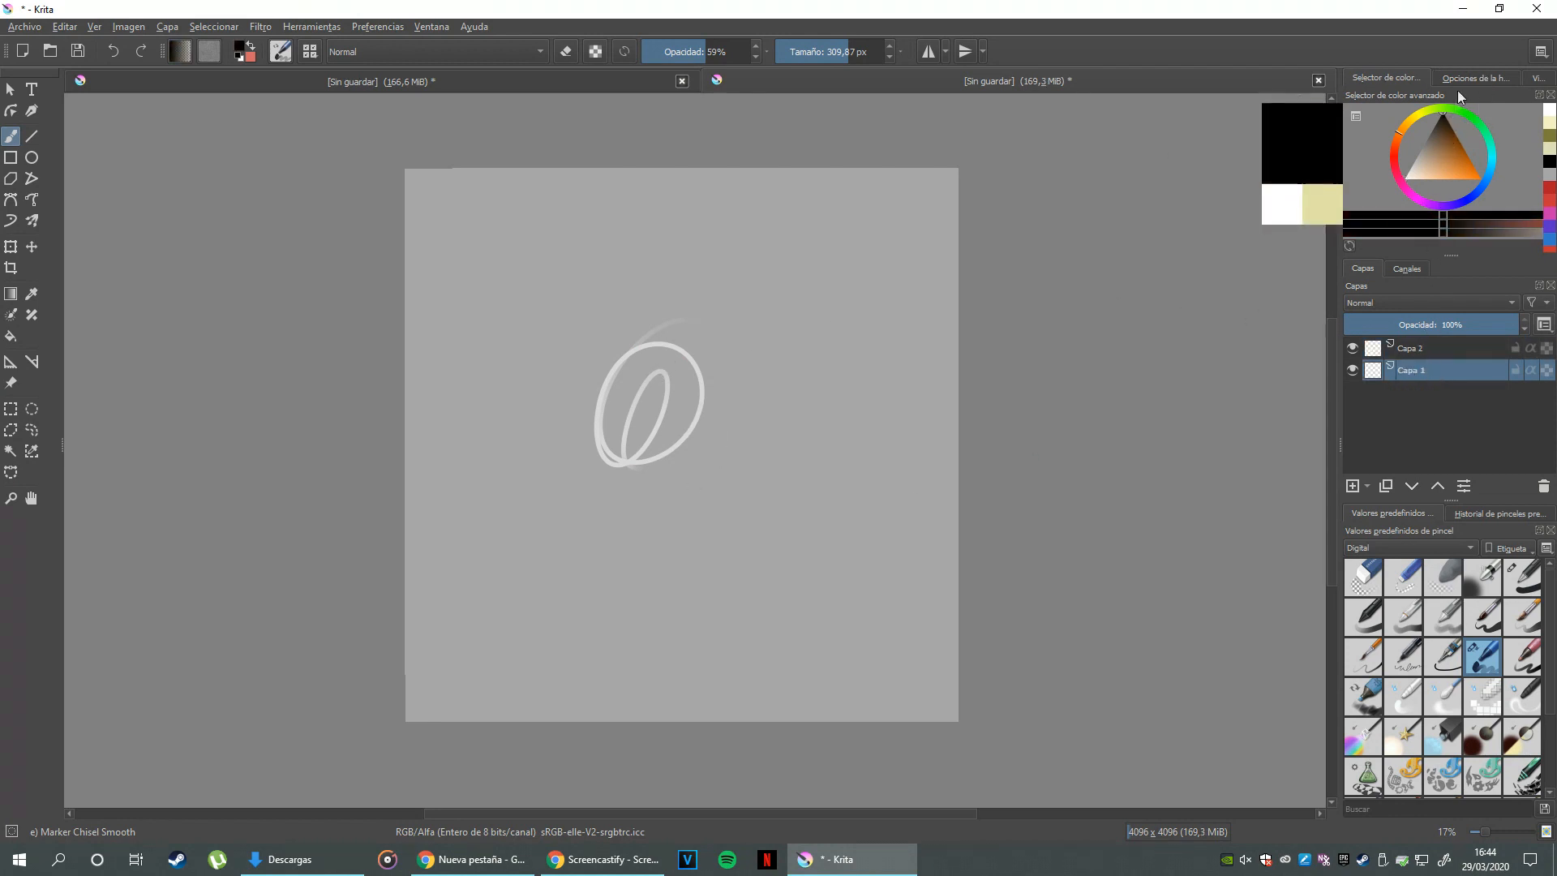
pyautogui.moveTo(673, 536)
pyautogui.mouseDown()
pyautogui.moveTo(713, 585)
pyautogui.moveTo(754, 487)
pyautogui.moveTo(734, 469)
pyautogui.mouseUp()
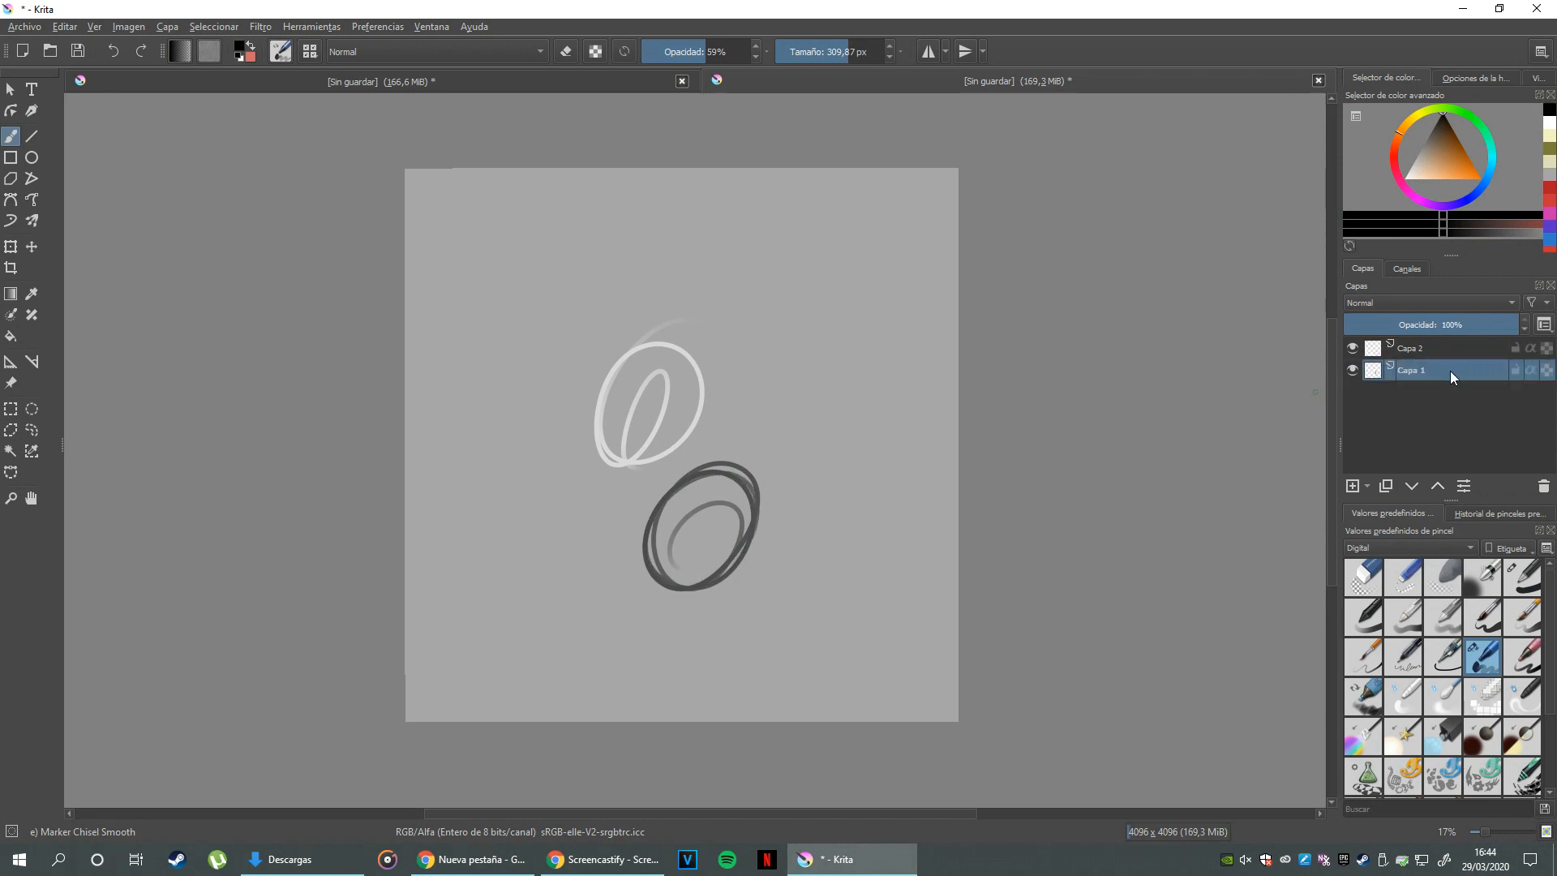
pyautogui.moveTo(1451, 372)
# - Try erasing with a 550.46 px brush on Capa 1 and on Capa 2, undoing the eraser strokes
pyautogui.moveTo(858, 59); pyautogui.dragTo(865, 58)
pyautogui.moveTo(725, 452)
pyautogui.mouseDown()
pyautogui.moveTo(740, 435)
pyautogui.moveTo(661, 585)
pyautogui.mouseUp()
pyautogui.hotkey('ctrl', 'z')
pyautogui.hotkey('ctrl', 'z')
pyautogui.click(1427, 343)
pyautogui.moveTo(578, 425)
pyautogui.mouseDown()
pyautogui.moveTo(602, 410)
pyautogui.moveTo(649, 422)
pyautogui.moveTo(696, 374)
pyautogui.mouseUp()
pyautogui.hotkey('ctrl', 'z')
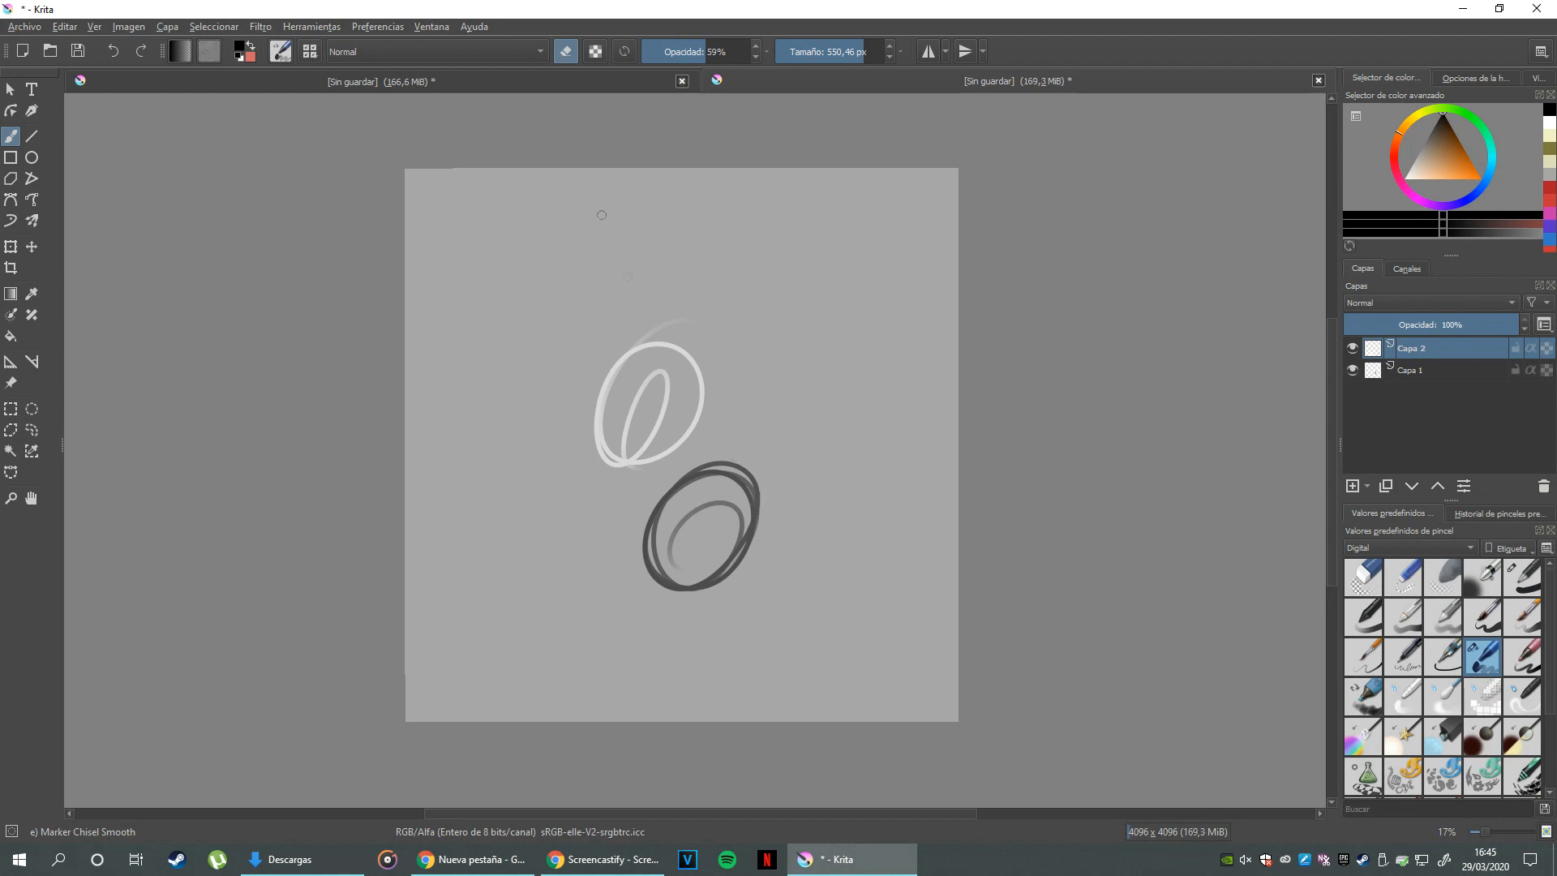
# - Erase the white loops from Capa 2 and the dark loops from Capa 1, using Basic-1 as a 1,000 px eraser
pyautogui.moveTo(860, 52); pyautogui.dragTo(886, 55)
pyautogui.moveTo(679, 460)
pyautogui.mouseDown()
pyautogui.moveTo(657, 349)
pyautogui.moveTo(590, 435)
pyautogui.moveTo(616, 357)
pyautogui.mouseUp()
pyautogui.click(1524, 578)
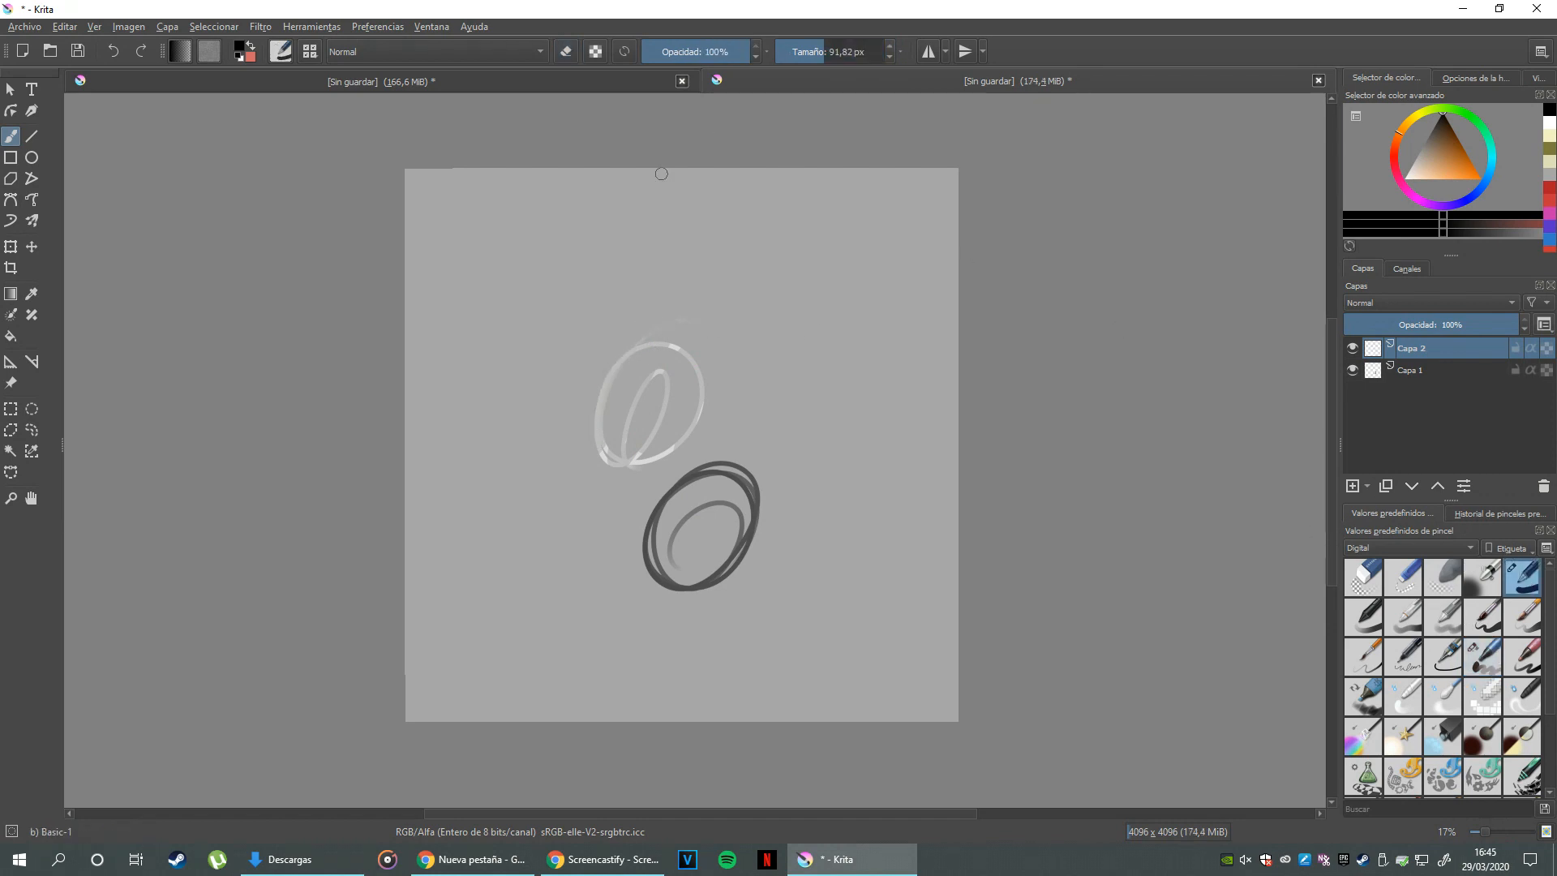
pyautogui.moveTo(835, 53); pyautogui.dragTo(901, 65)
pyautogui.click(566, 51)
pyautogui.moveTo(675, 420); pyautogui.dragTo(640, 438)
pyautogui.click(1419, 373)
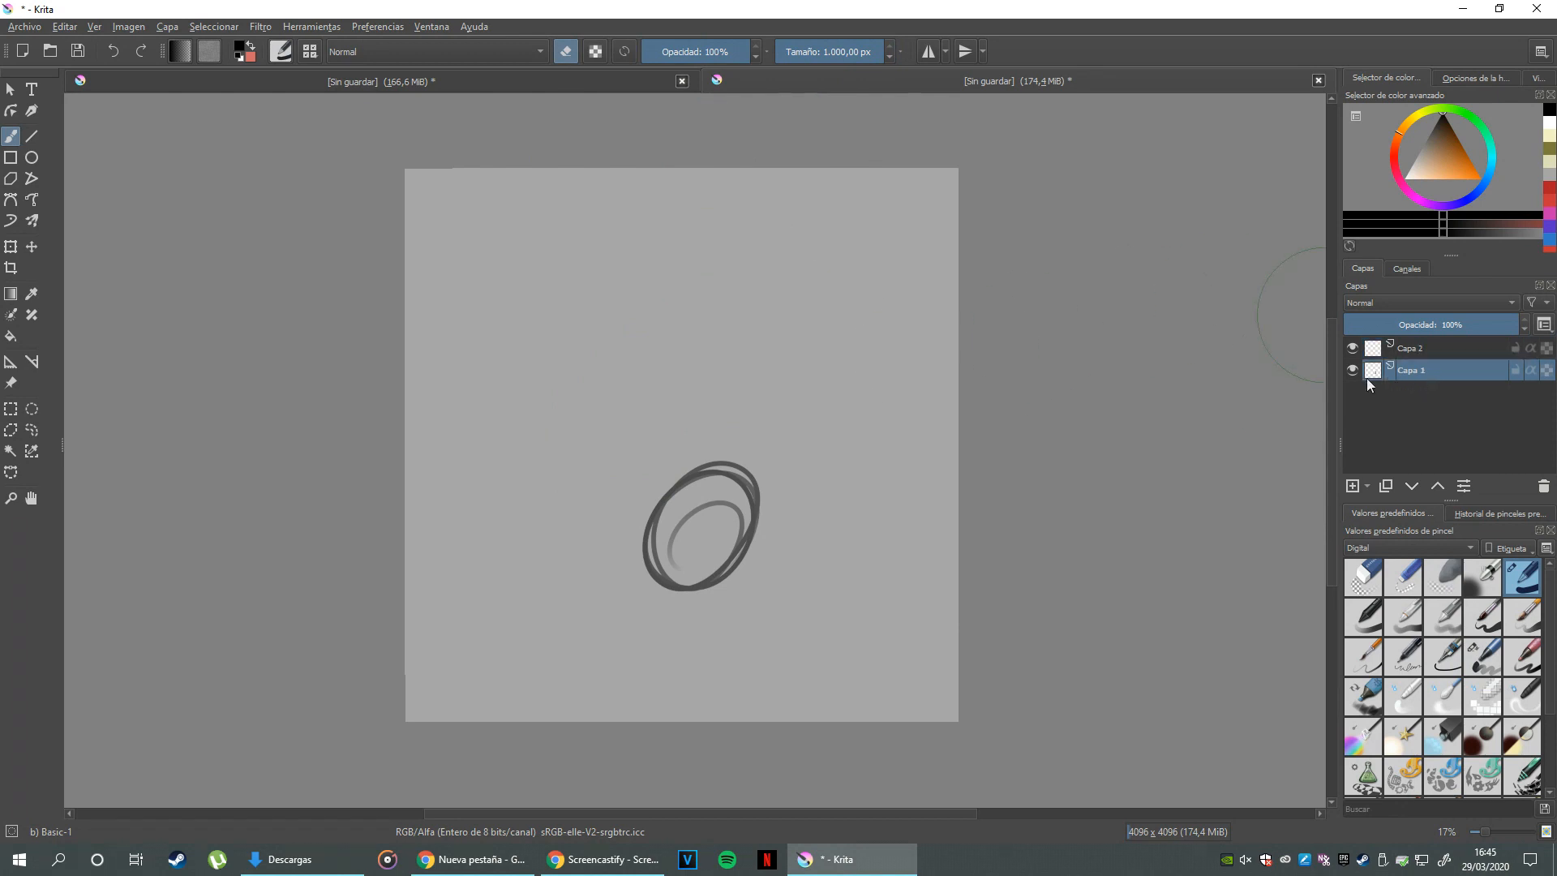
pyautogui.moveTo(625, 522); pyautogui.dragTo(740, 469)
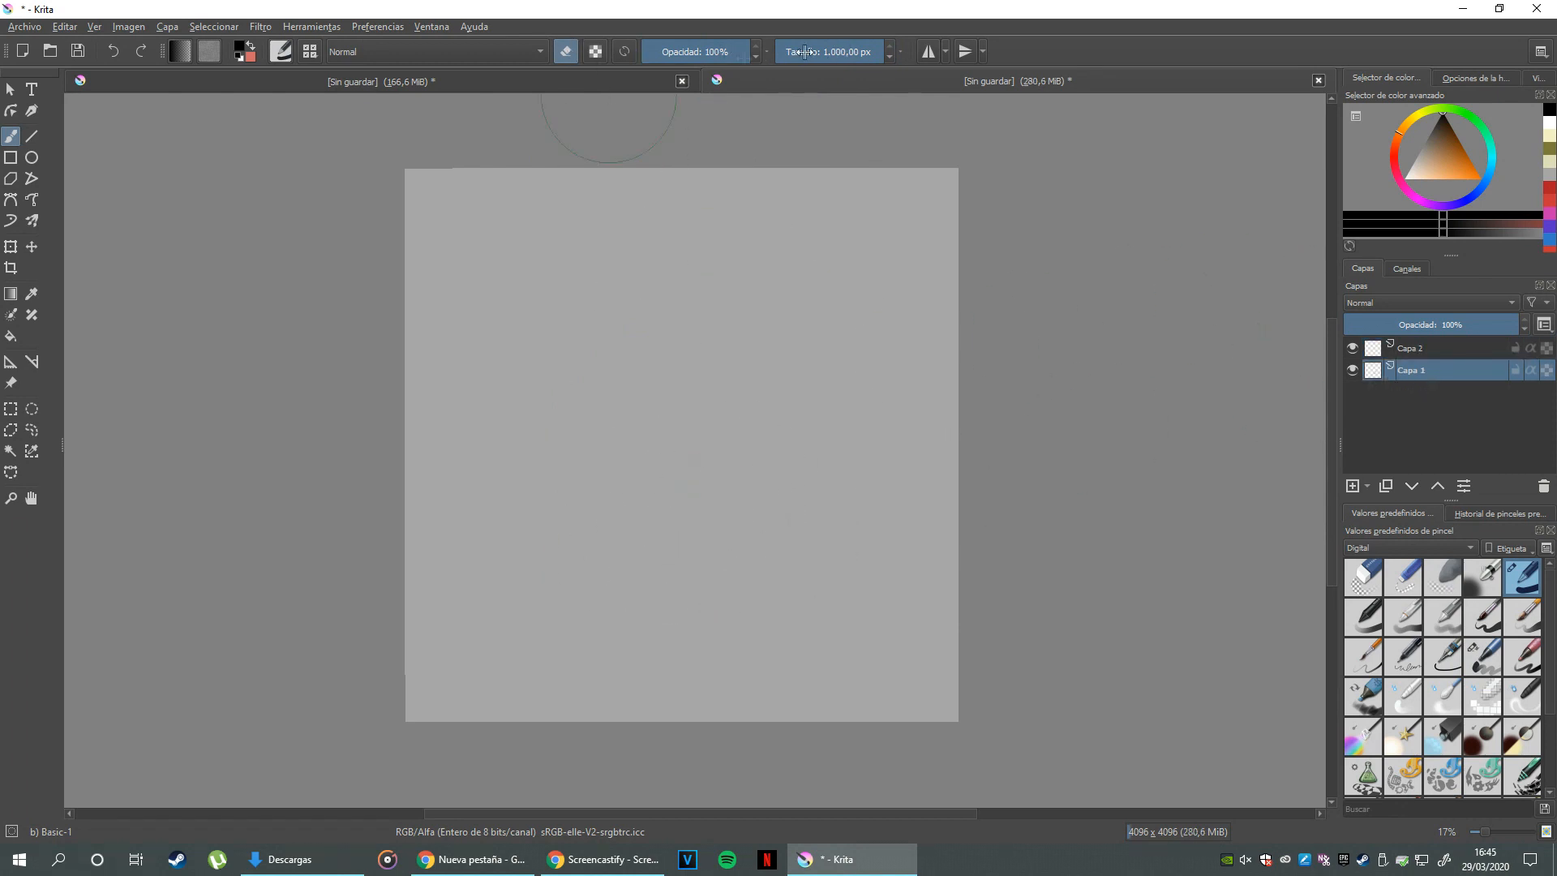
# - Turn off eraser mode, reduce the brush size to 31.50 px, and select layer Capa 2
pyautogui.click(577, 51)
pyautogui.click(836, 53)
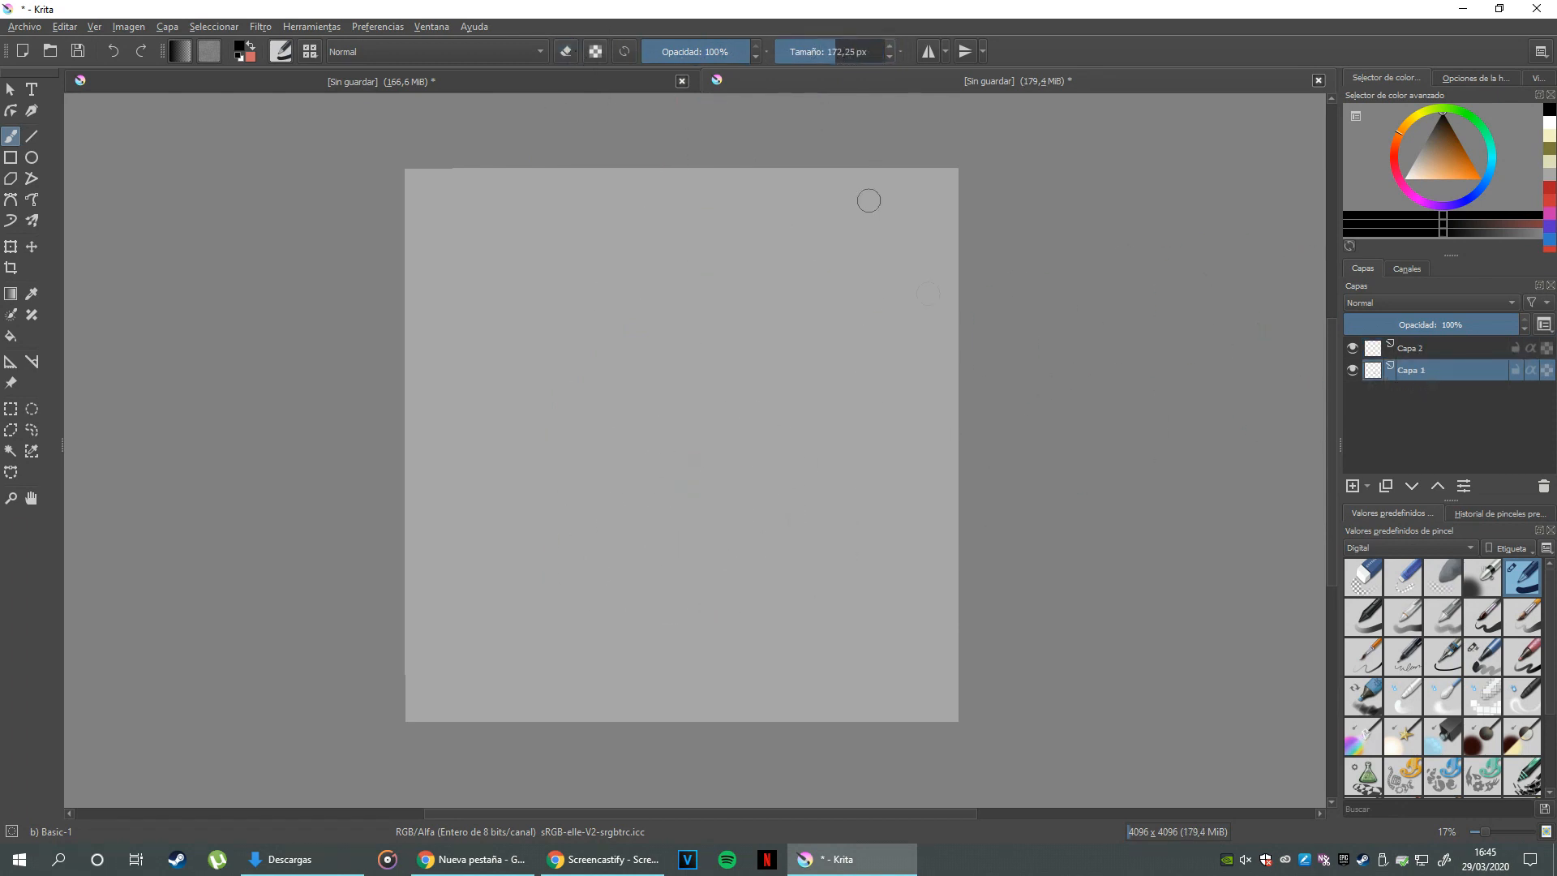
pyautogui.click(810, 52)
pyautogui.click(1387, 348)
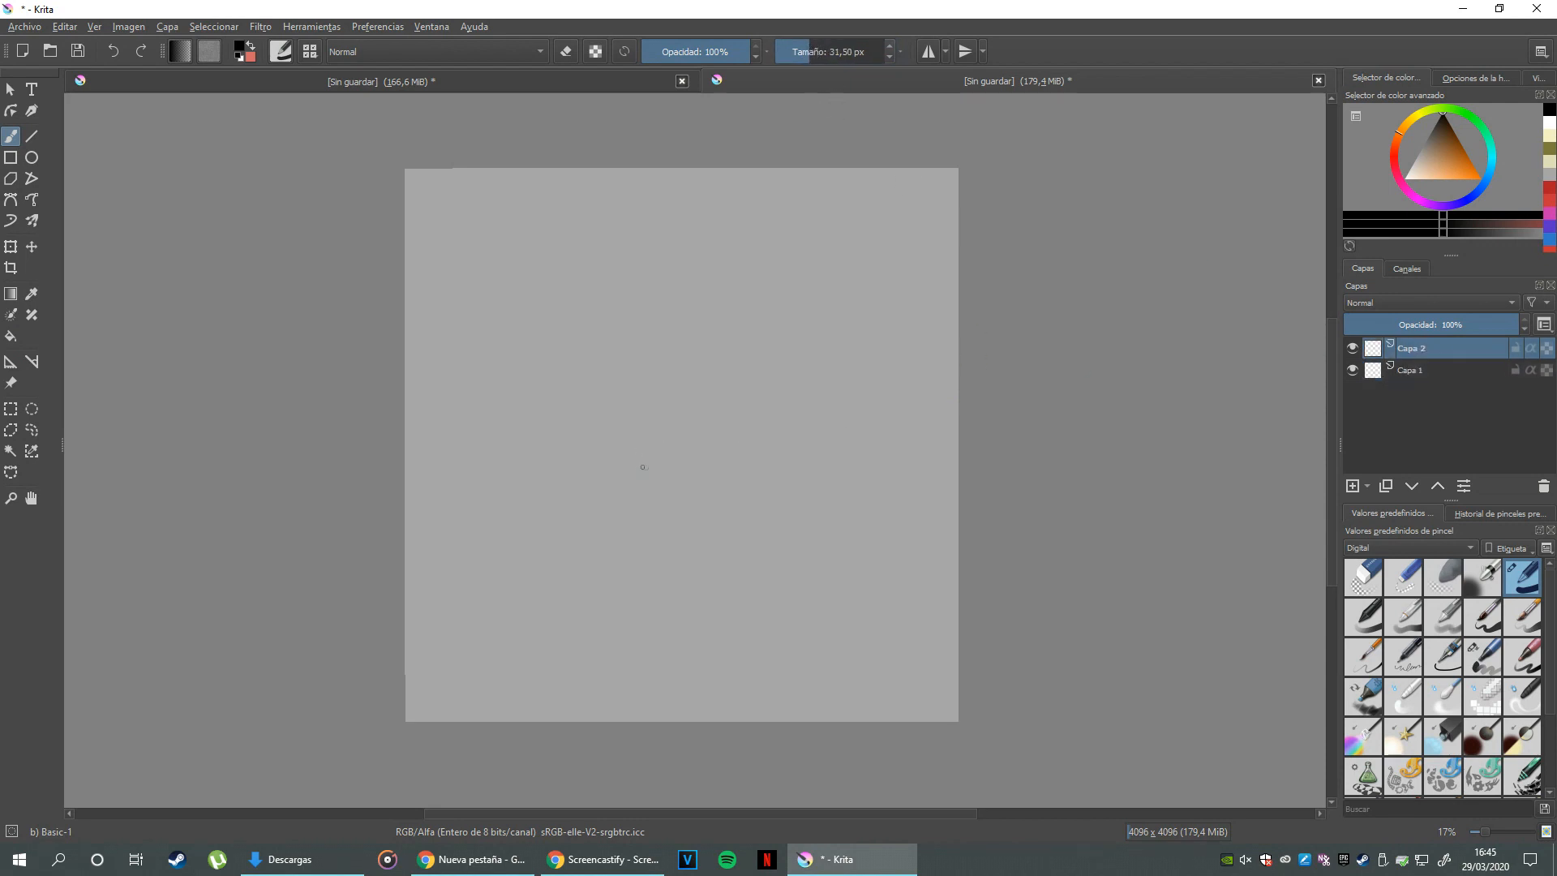
# - Move layer Capa 2 below Capa 1 and draw a black circle outline on Capa 2 near the canvas centre
pyautogui.moveTo(1431, 363); pyautogui.dragTo(1437, 349)
pyautogui.click(1432, 365)
pyautogui.moveTo(640, 470)
pyautogui.mouseDown()
pyautogui.moveTo(608, 420)
pyautogui.moveTo(671, 346)
pyautogui.moveTo(745, 385)
pyautogui.moveTo(677, 475)
pyautogui.mouseUp()
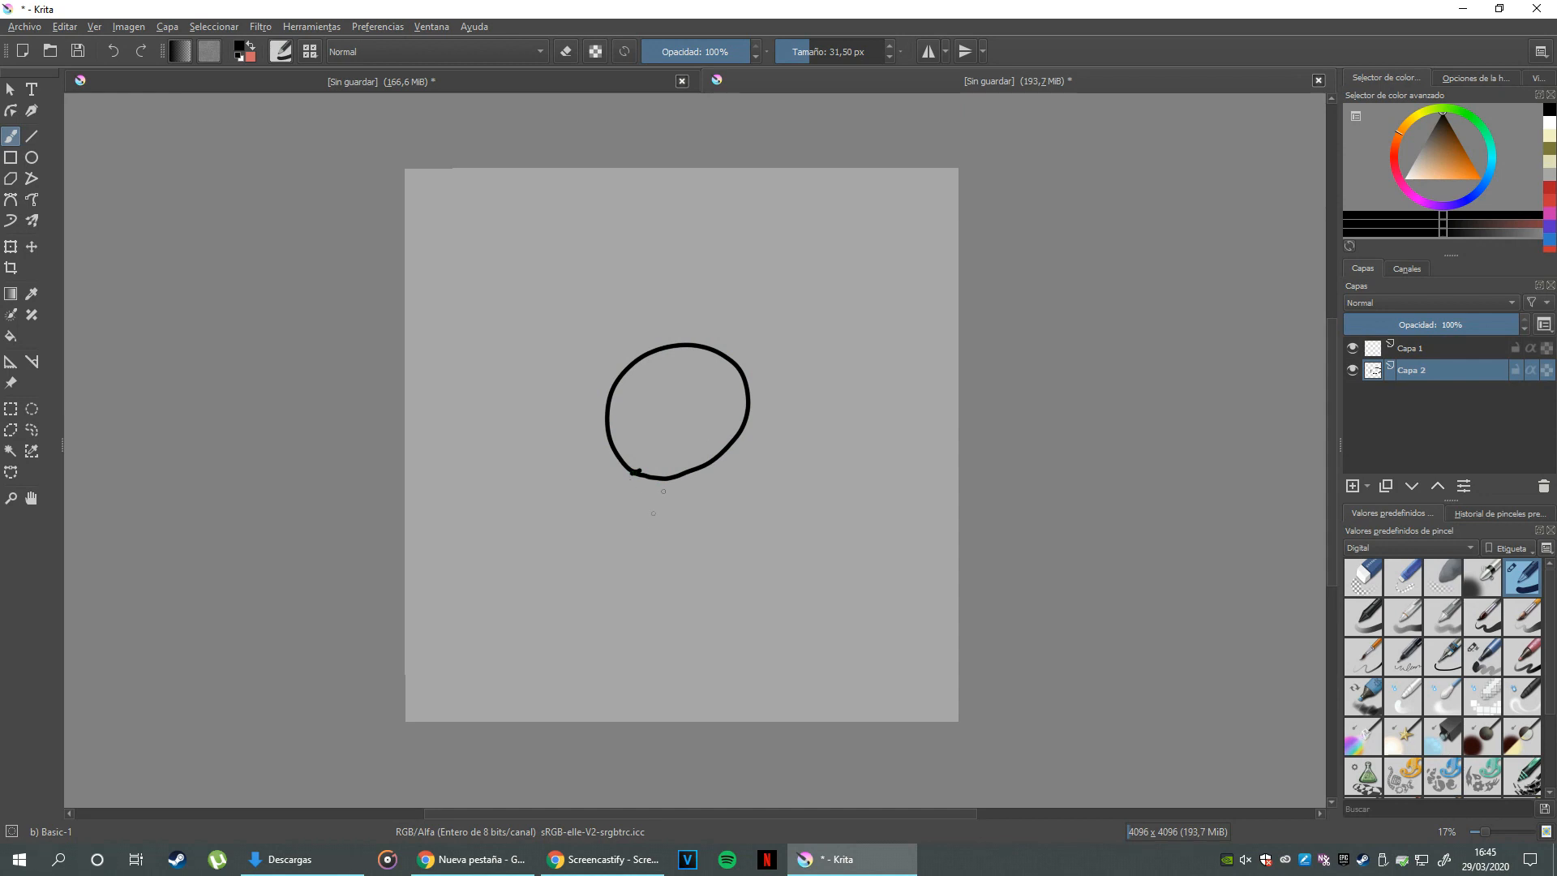
# - Select layer Capa 1, choose orange, and set the brush size to 201.71 px
pyautogui.click(1443, 351)
pyautogui.click(1453, 162)
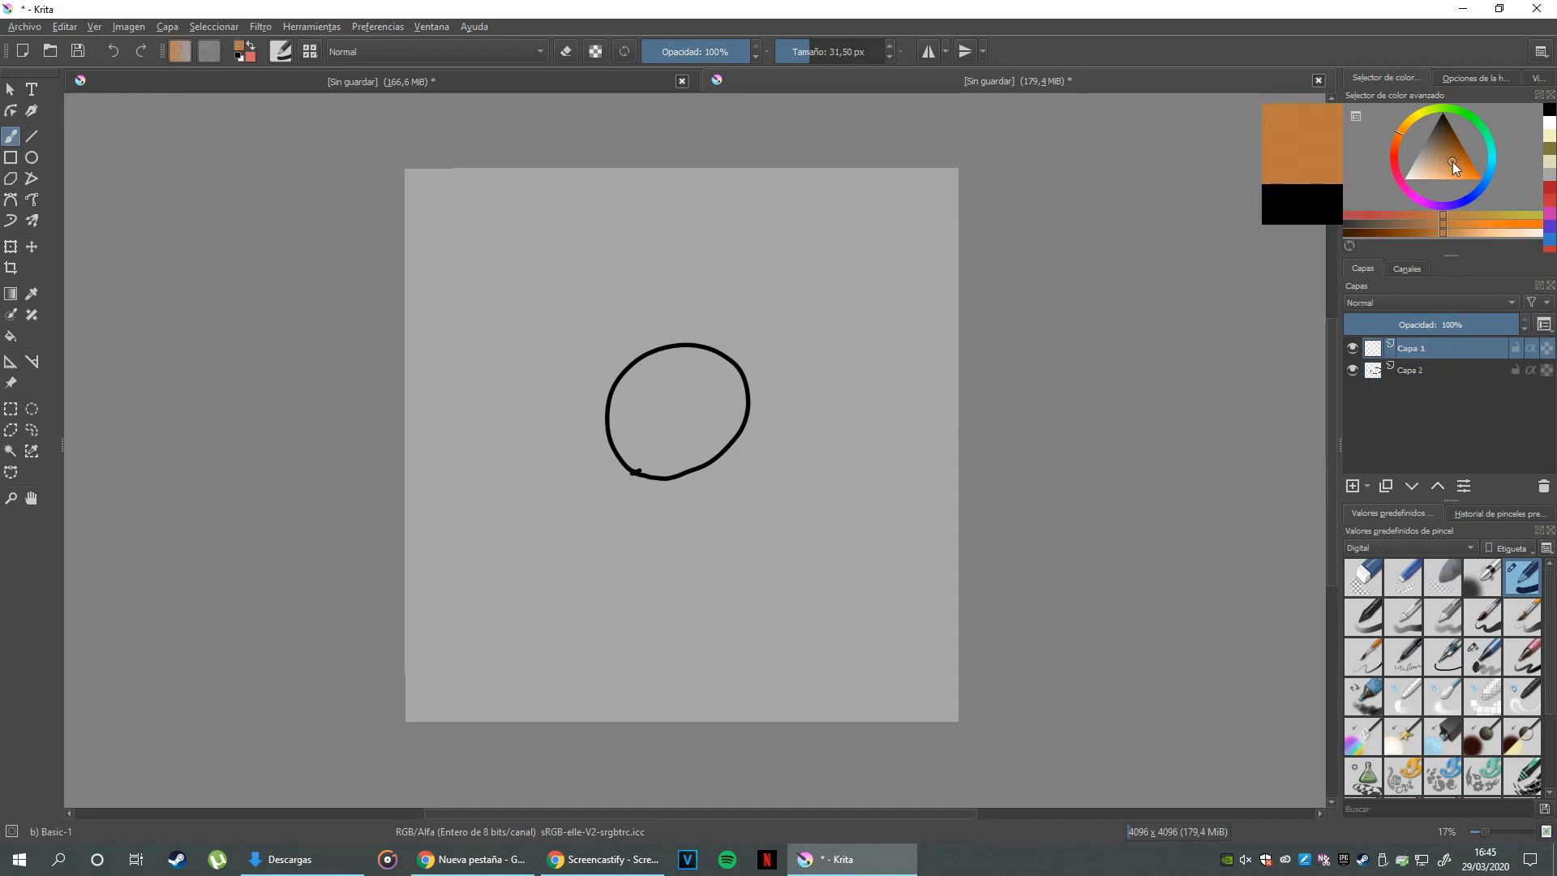
pyautogui.click(833, 52)
pyautogui.moveTo(610, 379)
pyautogui.mouseDown()
pyautogui.moveTo(620, 401)
pyautogui.moveTo(647, 340)
pyautogui.moveTo(685, 350)
pyautogui.mouseUp()
pyautogui.hotkey('ctrl', 'z')
pyautogui.hotkey('ctrl', 'z')
pyautogui.moveTo(643, 430)
pyautogui.mouseDown()
pyautogui.moveTo(693, 416)
pyautogui.moveTo(656, 415)
pyautogui.moveTo(661, 352)
pyautogui.moveTo(696, 348)
pyautogui.moveTo(721, 422)
pyautogui.mouseUp()
pyautogui.hotkey('ctrl', 'z')
pyautogui.hotkey('ctrl', 'z')
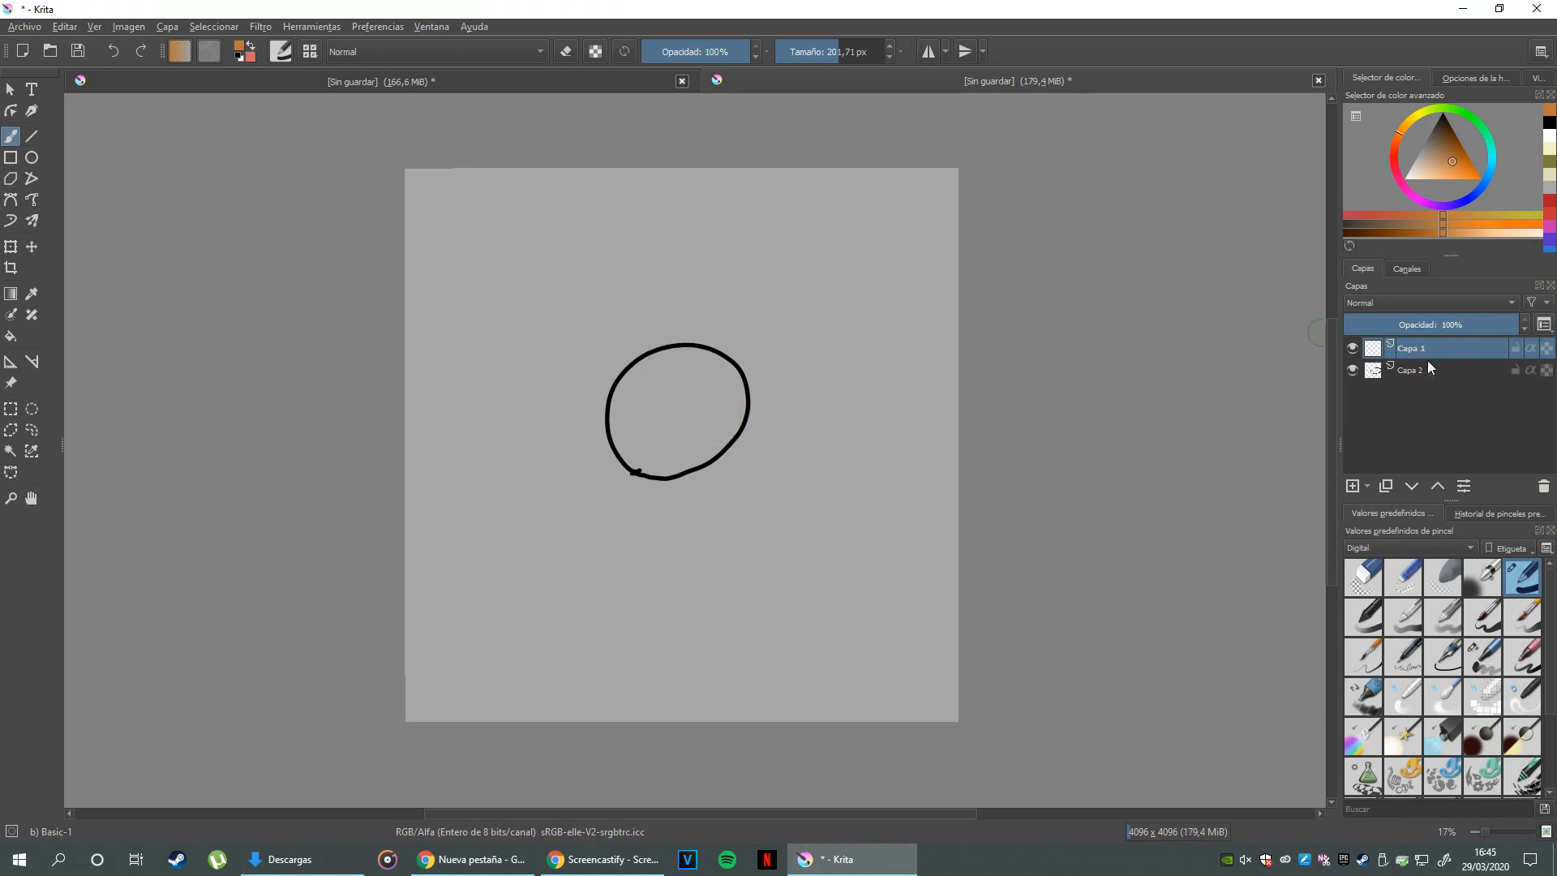
# - Paint the circle's interior orange on Capa 1 and move that layer beneath Capa 2
pyautogui.moveTo(584, 351)
pyautogui.mouseDown()
pyautogui.moveTo(695, 349)
pyautogui.moveTo(730, 438)
pyautogui.moveTo(713, 361)
pyautogui.mouseUp()
pyautogui.moveTo(1426, 348)
pyautogui.mouseDown()
pyautogui.moveTo(1423, 388)
pyautogui.moveTo(1419, 346)
pyautogui.mouseUp()
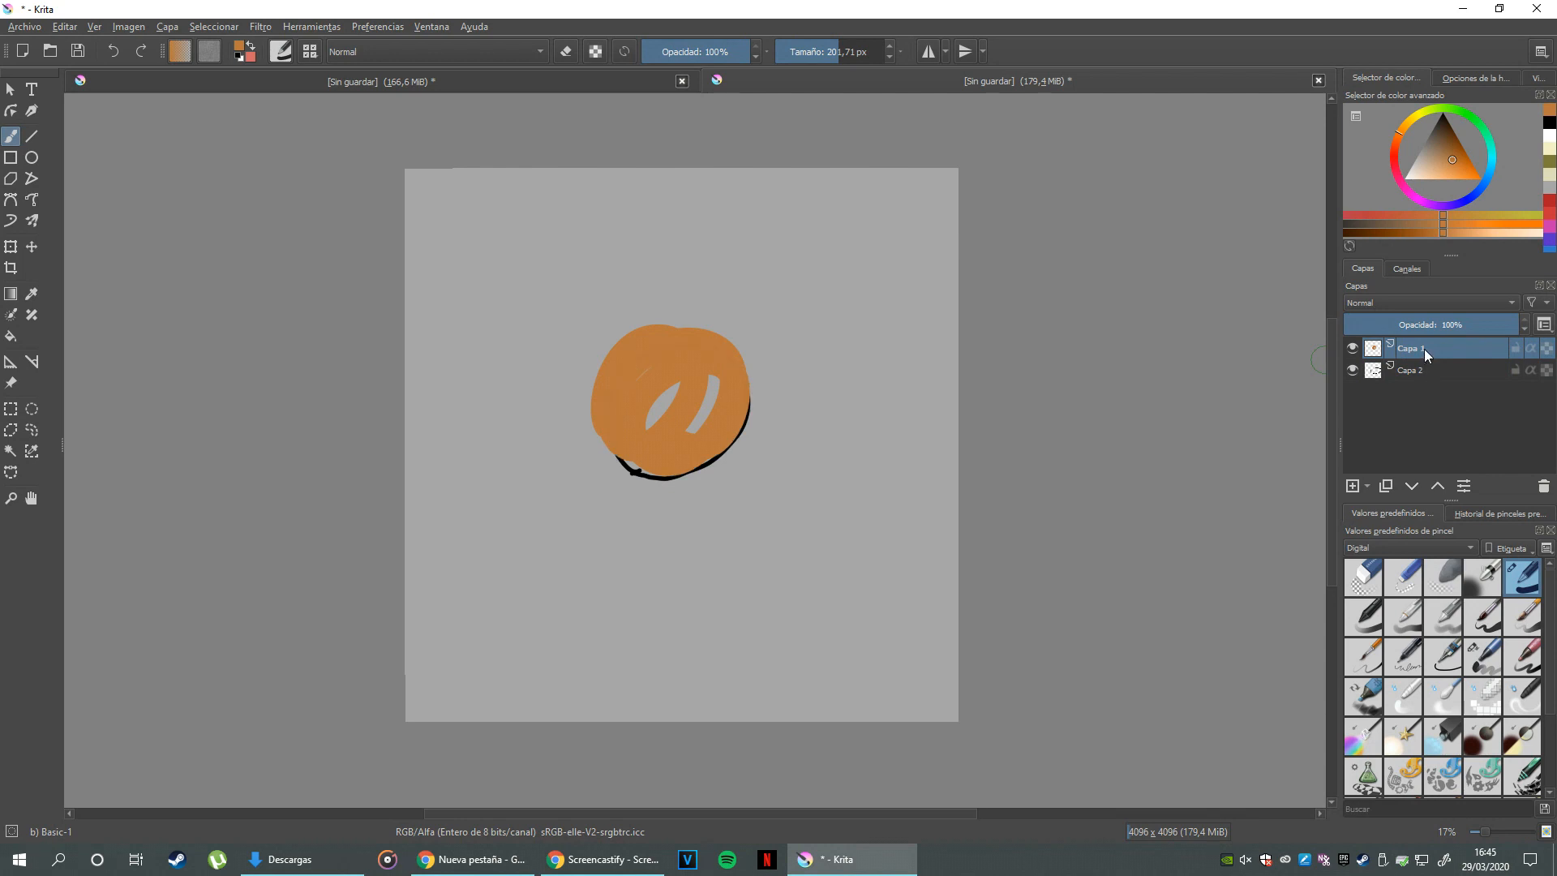
pyautogui.moveTo(1422, 345); pyautogui.dragTo(1422, 386)
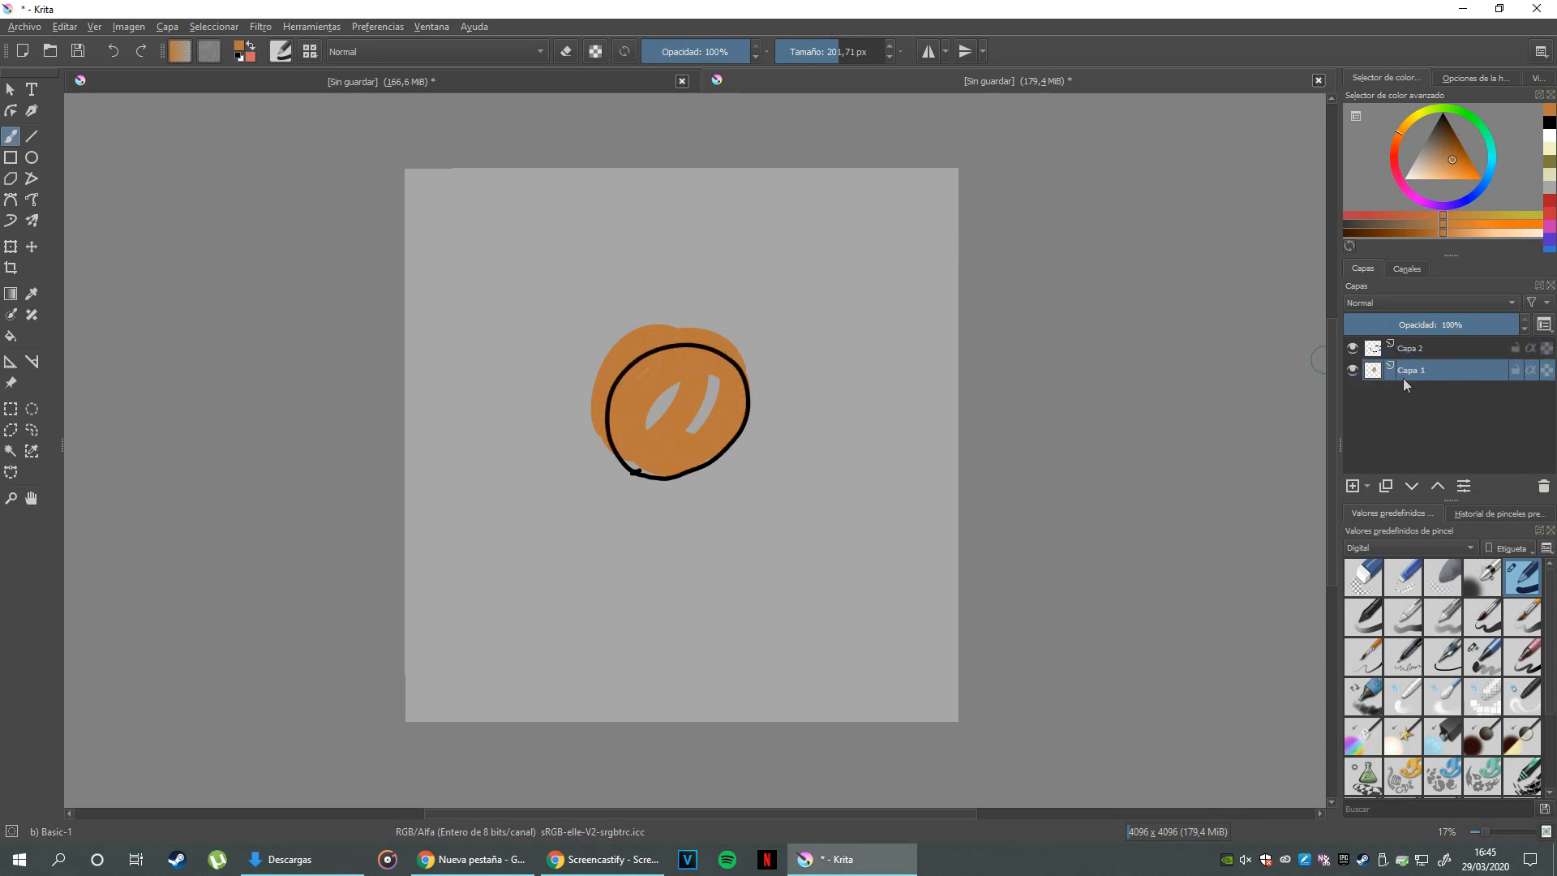
pyautogui.moveTo(675, 386)
pyautogui.mouseDown()
pyautogui.moveTo(635, 443)
pyautogui.moveTo(649, 459)
pyautogui.moveTo(683, 423)
pyautogui.moveTo(671, 391)
pyautogui.moveTo(704, 379)
pyautogui.moveTo(679, 421)
pyautogui.moveTo(699, 472)
pyautogui.mouseUp()
pyautogui.moveTo(633, 394)
pyautogui.mouseDown()
pyautogui.moveTo(633, 487)
pyautogui.moveTo(656, 462)
pyautogui.mouseUp()
# - Erase the orange fill from Capa 1 and the black circle from Capa 2 with an enlarged brush in eraser mode
pyautogui.moveTo(1423, 373)
pyautogui.mouseDown()
pyautogui.moveTo(1419, 344)
pyautogui.moveTo(1422, 378)
pyautogui.mouseUp()
pyautogui.click(566, 51)
pyautogui.click(865, 52)
pyautogui.moveTo(867, 54); pyautogui.dragTo(874, 54)
pyautogui.moveTo(675, 409)
pyautogui.mouseDown()
pyautogui.moveTo(655, 325)
pyautogui.moveTo(737, 371)
pyautogui.moveTo(643, 441)
pyautogui.moveTo(612, 198)
pyautogui.mouseUp()
pyautogui.click(1432, 358)
pyautogui.click(566, 52)
# - Choose black, select layer Capa 2, and reduce the brush size to 23.33 px
pyautogui.moveTo(867, 52); pyautogui.dragTo(821, 51)
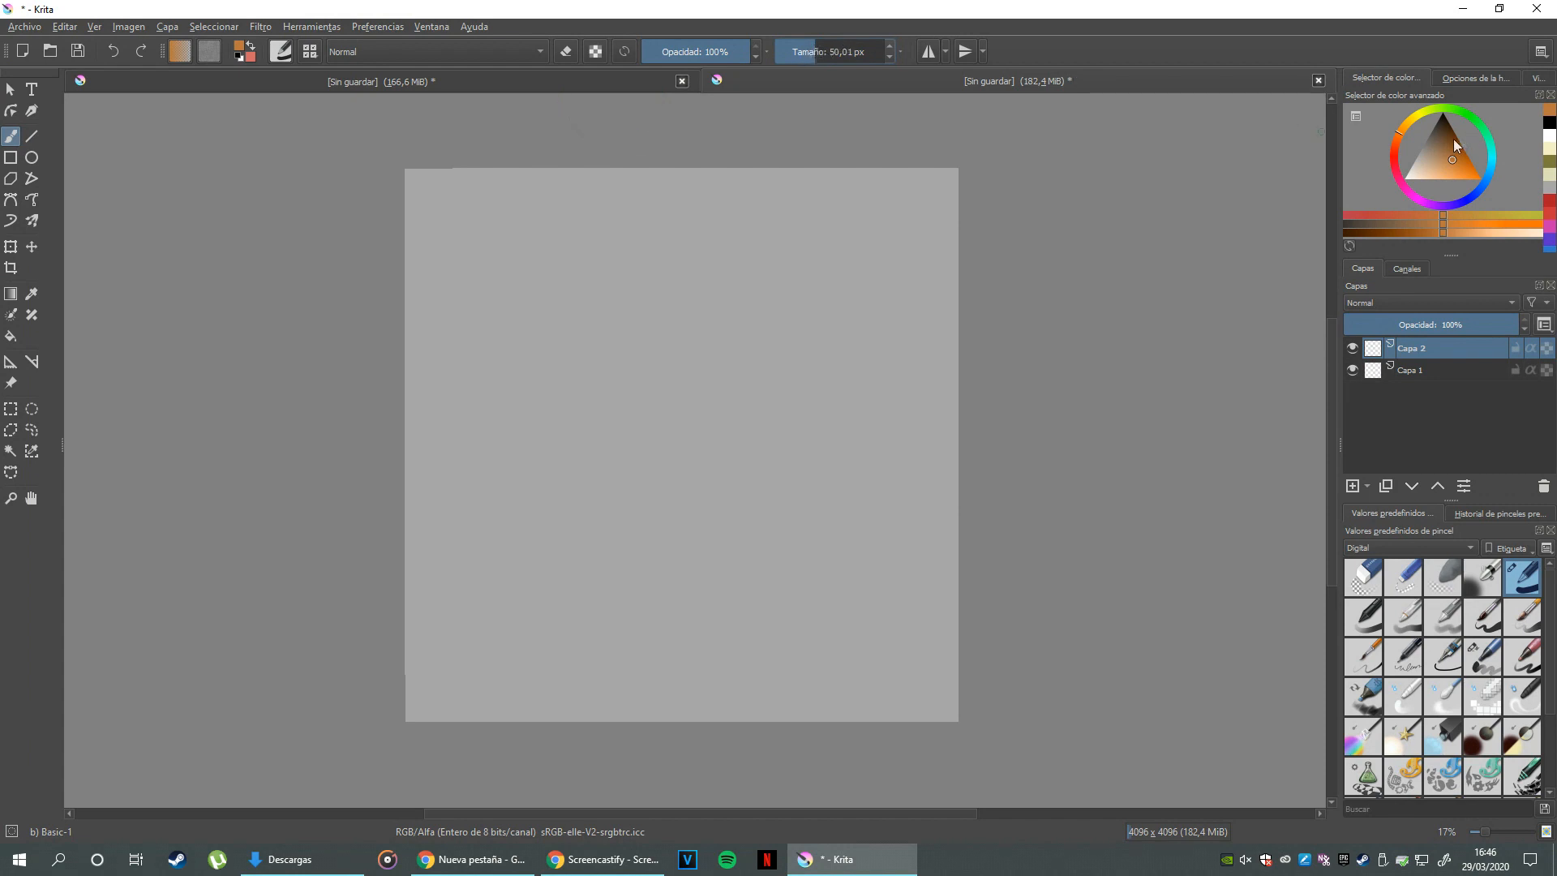
pyautogui.moveTo(1453, 139); pyautogui.dragTo(1450, 112)
pyautogui.click(1423, 372)
pyautogui.click(1425, 348)
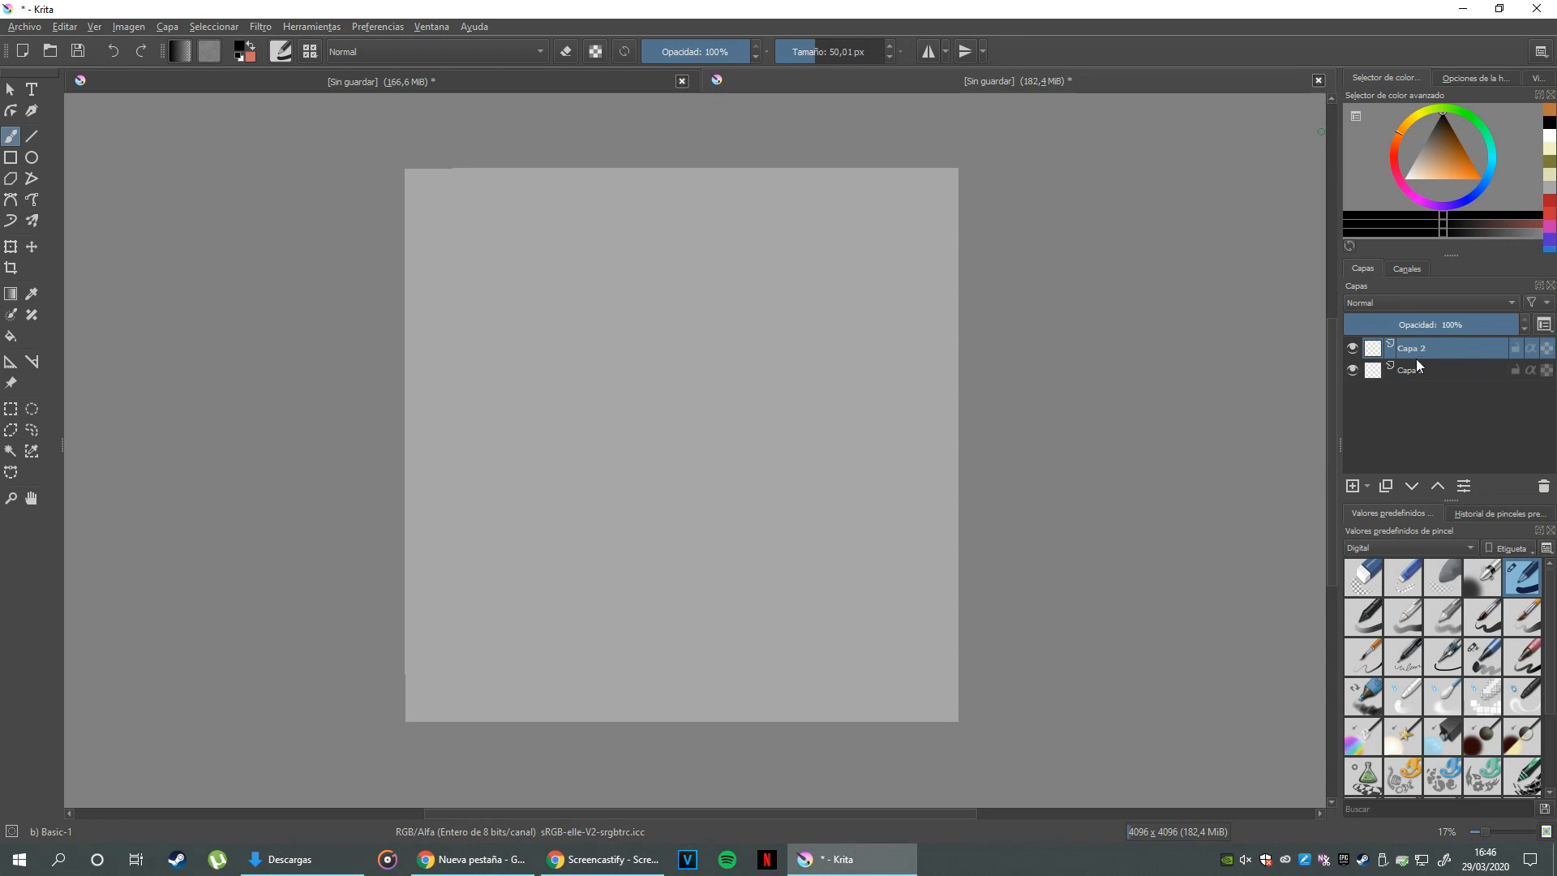
pyautogui.click(1416, 372)
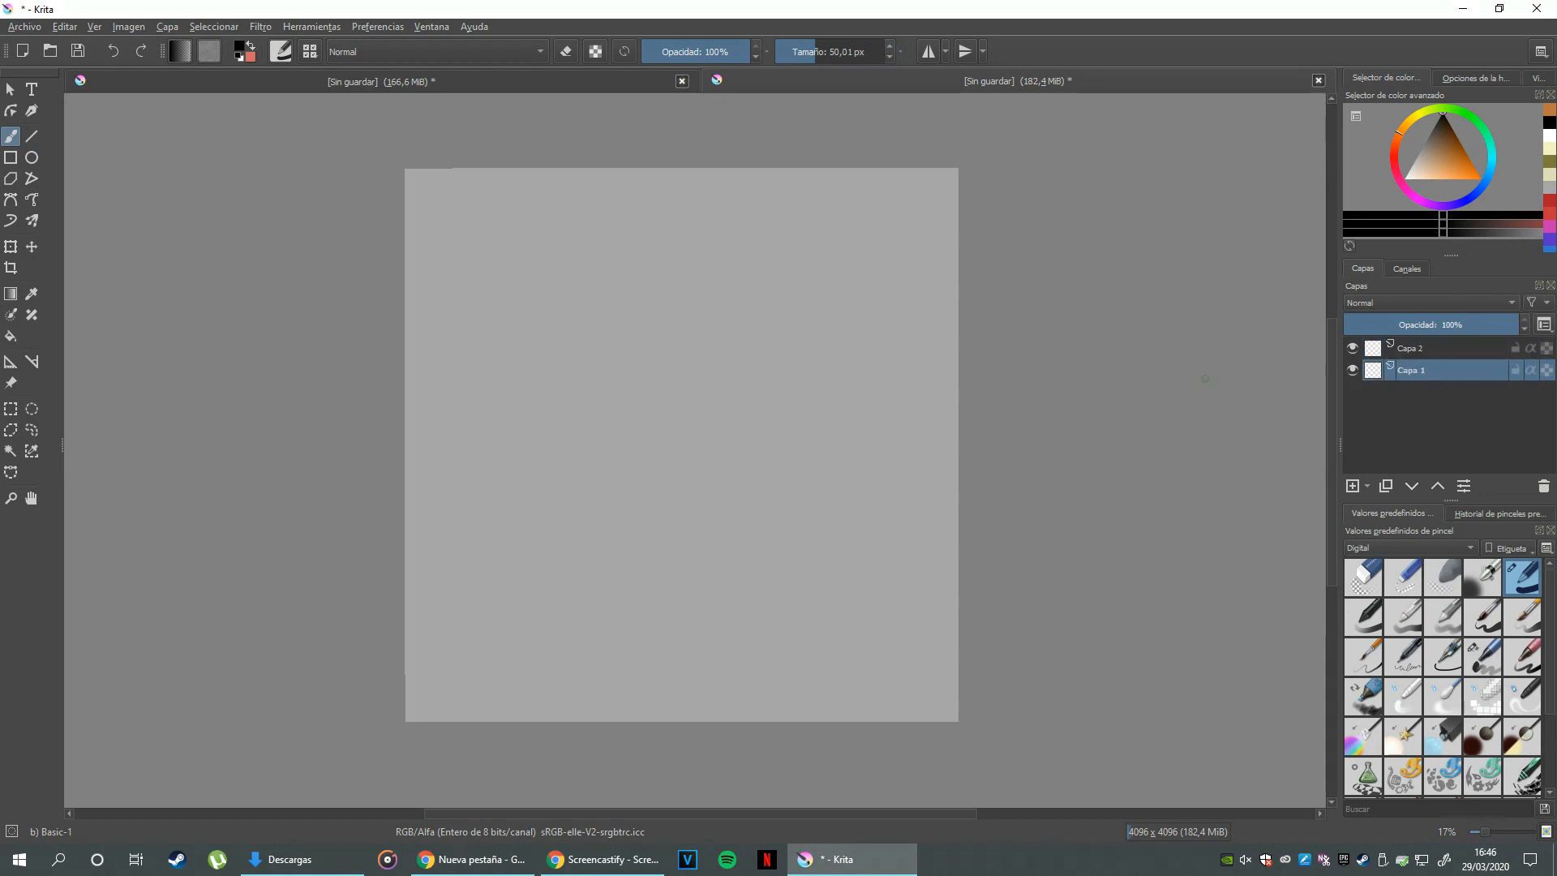
pyautogui.click(1424, 359)
pyautogui.moveTo(634, 446); pyautogui.dragTo(696, 495)
pyautogui.hotkey('ctrl', 'z')
pyautogui.moveTo(816, 49); pyautogui.dragTo(806, 50)
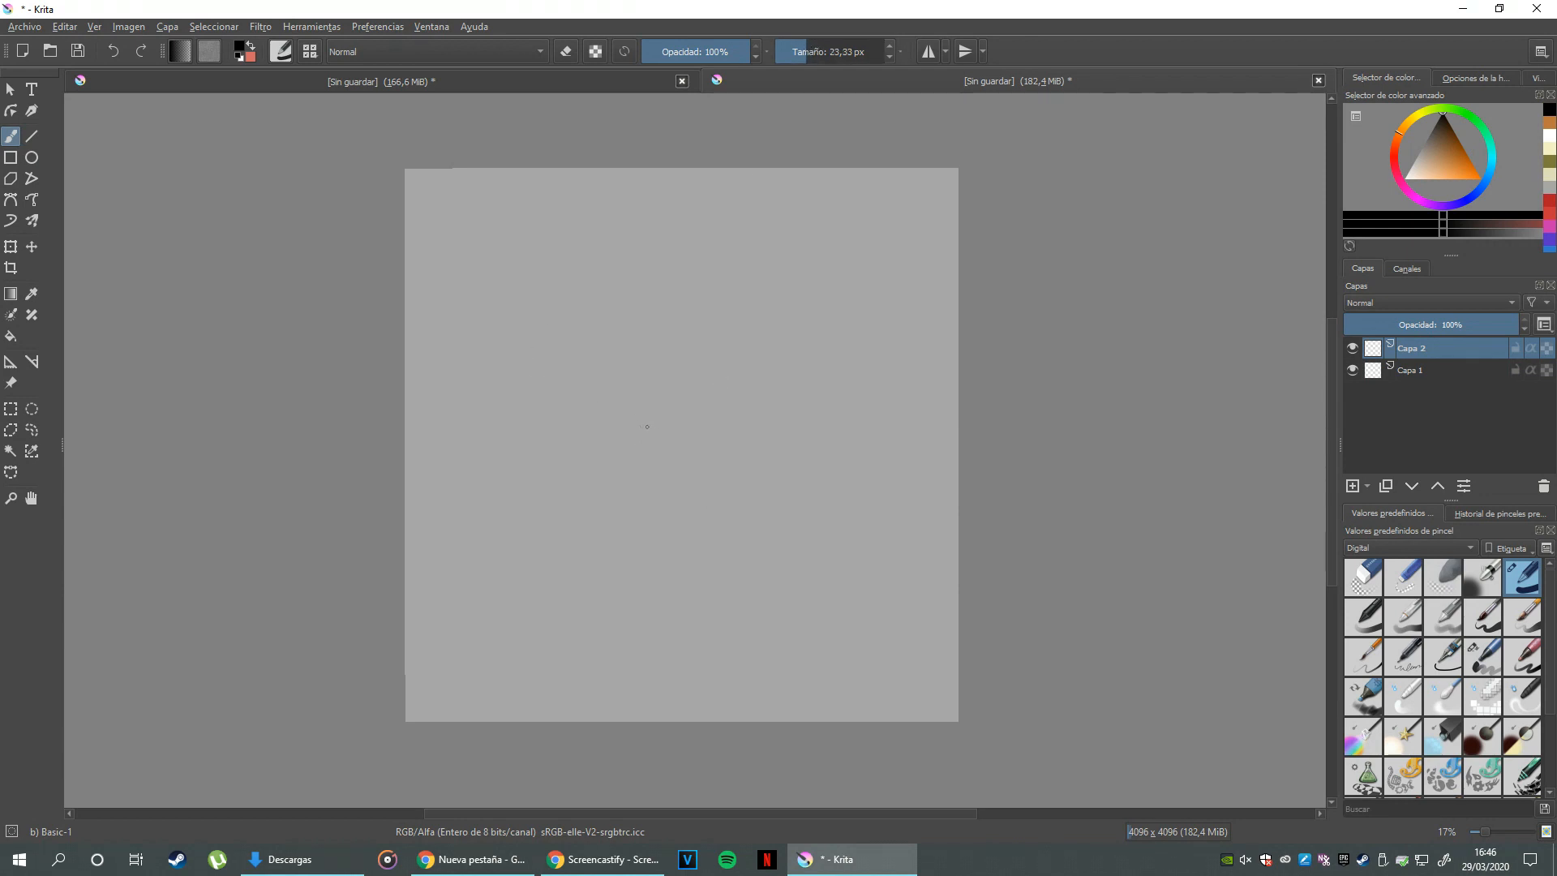
pyautogui.moveTo(526, 367)
pyautogui.mouseDown()
pyautogui.moveTo(522, 462)
pyautogui.moveTo(591, 539)
pyautogui.moveTo(624, 474)
pyautogui.mouseUp()
pyautogui.hotkey('ctrl', 'z')
pyautogui.moveTo(560, 534)
pyautogui.mouseDown()
pyautogui.moveTo(520, 454)
pyautogui.moveTo(539, 336)
pyautogui.mouseUp()
pyautogui.hotkey('ctrl', 'z')
# - Sketch a large round face on Capa 2 with two scribbled eyes, a small nose, and a toothy grin
pyautogui.moveTo(559, 518)
pyautogui.mouseDown()
pyautogui.moveTo(576, 307)
pyautogui.moveTo(784, 337)
pyautogui.moveTo(780, 477)
pyautogui.moveTo(679, 546)
pyautogui.moveTo(595, 554)
pyautogui.moveTo(532, 507)
pyautogui.mouseUp()
pyautogui.moveTo(566, 400)
pyautogui.mouseDown()
pyautogui.moveTo(586, 347)
pyautogui.moveTo(623, 381)
pyautogui.moveTo(588, 410)
pyautogui.moveTo(564, 406)
pyautogui.moveTo(603, 348)
pyautogui.moveTo(670, 377)
pyautogui.moveTo(728, 333)
pyautogui.moveTo(748, 375)
pyautogui.moveTo(695, 400)
pyautogui.moveTo(719, 341)
pyautogui.moveTo(672, 373)
pyautogui.moveTo(702, 343)
pyautogui.mouseUp()
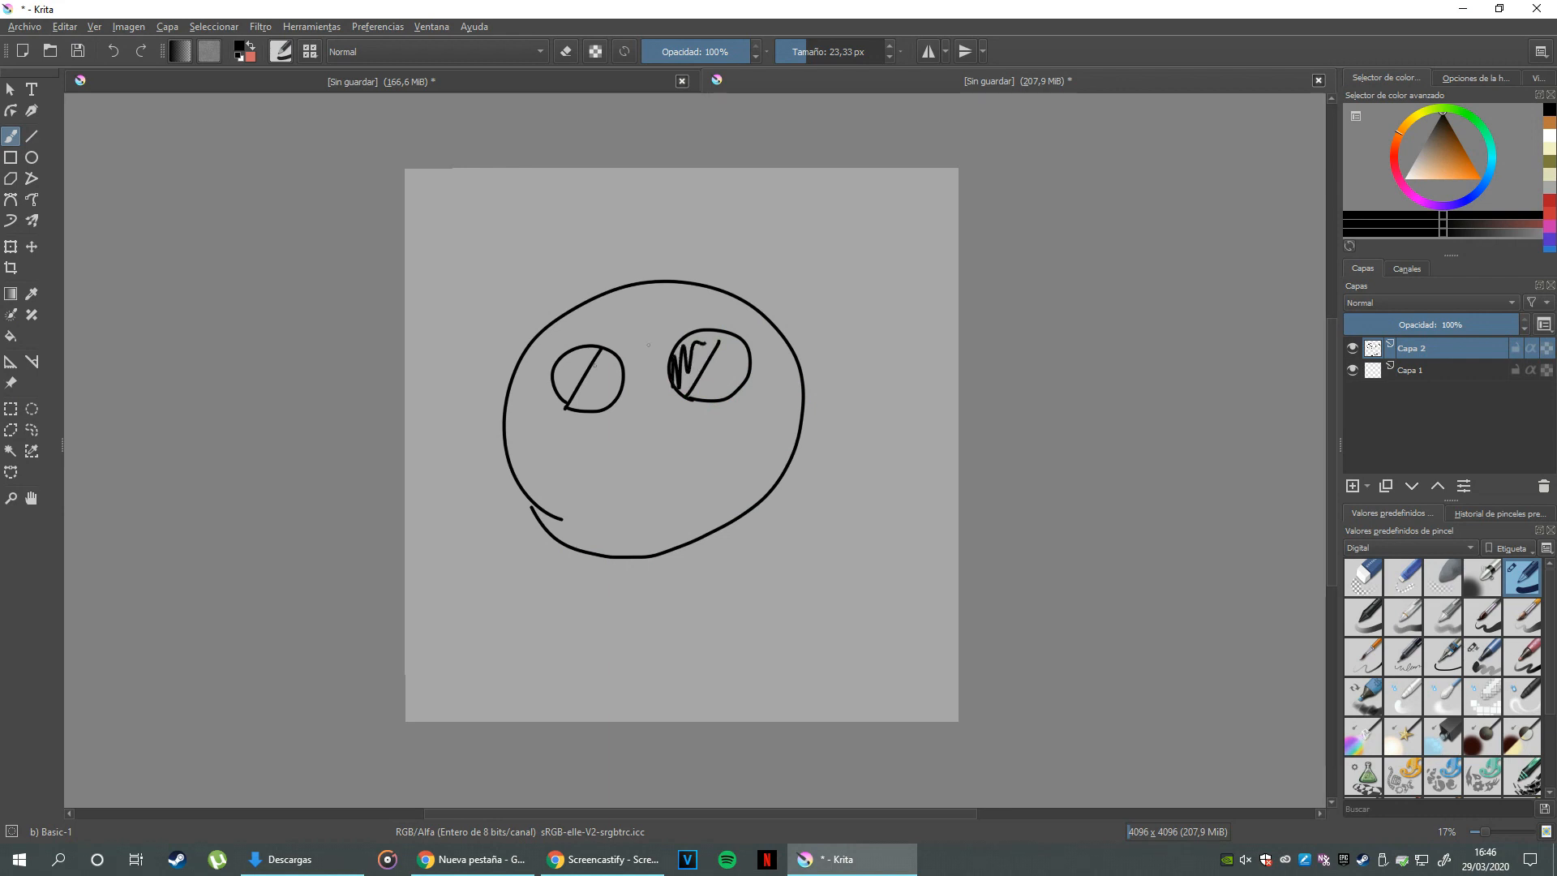
pyautogui.moveTo(566, 387); pyautogui.dragTo(584, 355)
pyautogui.moveTo(542, 489)
pyautogui.mouseDown()
pyautogui.moveTo(616, 451)
pyautogui.moveTo(742, 428)
pyautogui.moveTo(625, 506)
pyautogui.moveTo(548, 475)
pyautogui.moveTo(612, 461)
pyautogui.mouseUp()
pyautogui.moveTo(646, 508)
pyautogui.mouseDown()
pyautogui.moveTo(652, 446)
pyautogui.moveTo(696, 428)
pyautogui.mouseUp()
# - Lower the opacity of layer Capa 2 to 8% and select layer Capa 1
pyautogui.scroll(-1, 654, 418)
pyautogui.moveTo(1392, 325)
pyautogui.mouseDown()
pyautogui.moveTo(1472, 325)
pyautogui.moveTo(1367, 325)
pyautogui.moveTo(1510, 324)
pyautogui.moveTo(1365, 327)
pyautogui.mouseUp()
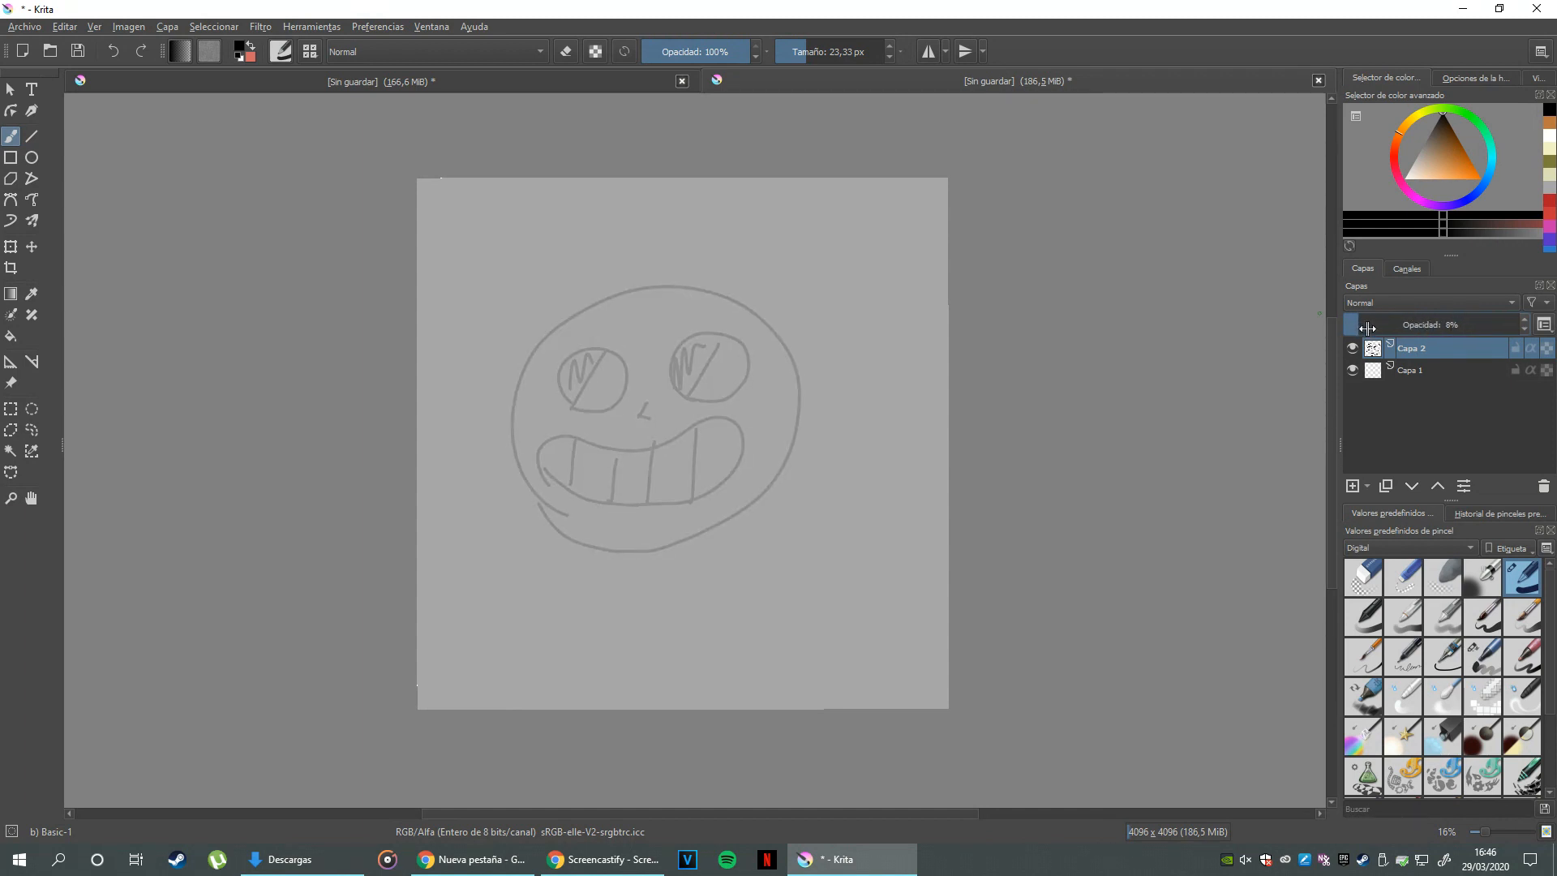
pyautogui.click(1412, 371)
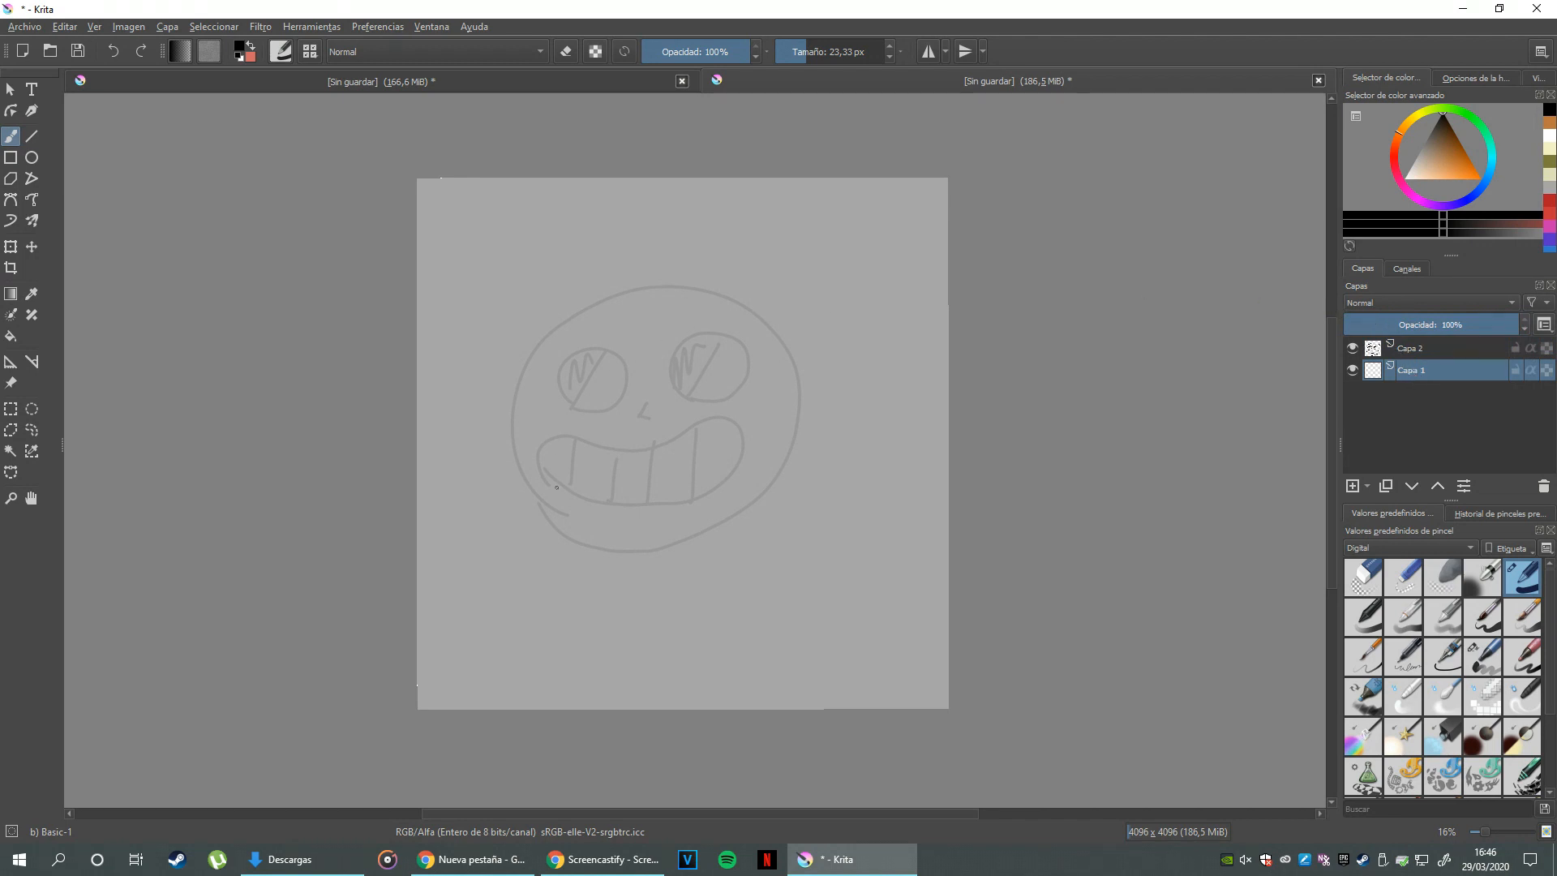
# - Trace the faded face in black on Capa 1, redrawing its outline, eyes, nose, and toothy mouth
pyautogui.moveTo(571, 524)
pyautogui.mouseDown()
pyautogui.moveTo(547, 363)
pyautogui.moveTo(737, 319)
pyautogui.moveTo(794, 463)
pyautogui.moveTo(670, 536)
pyautogui.moveTo(553, 499)
pyautogui.mouseUp()
pyautogui.moveTo(580, 411)
pyautogui.mouseDown()
pyautogui.moveTo(608, 365)
pyautogui.moveTo(582, 411)
pyautogui.mouseUp()
pyautogui.moveTo(699, 397)
pyautogui.mouseDown()
pyautogui.moveTo(705, 339)
pyautogui.moveTo(709, 398)
pyautogui.moveTo(738, 396)
pyautogui.mouseUp()
pyautogui.moveTo(694, 394); pyautogui.dragTo(727, 348)
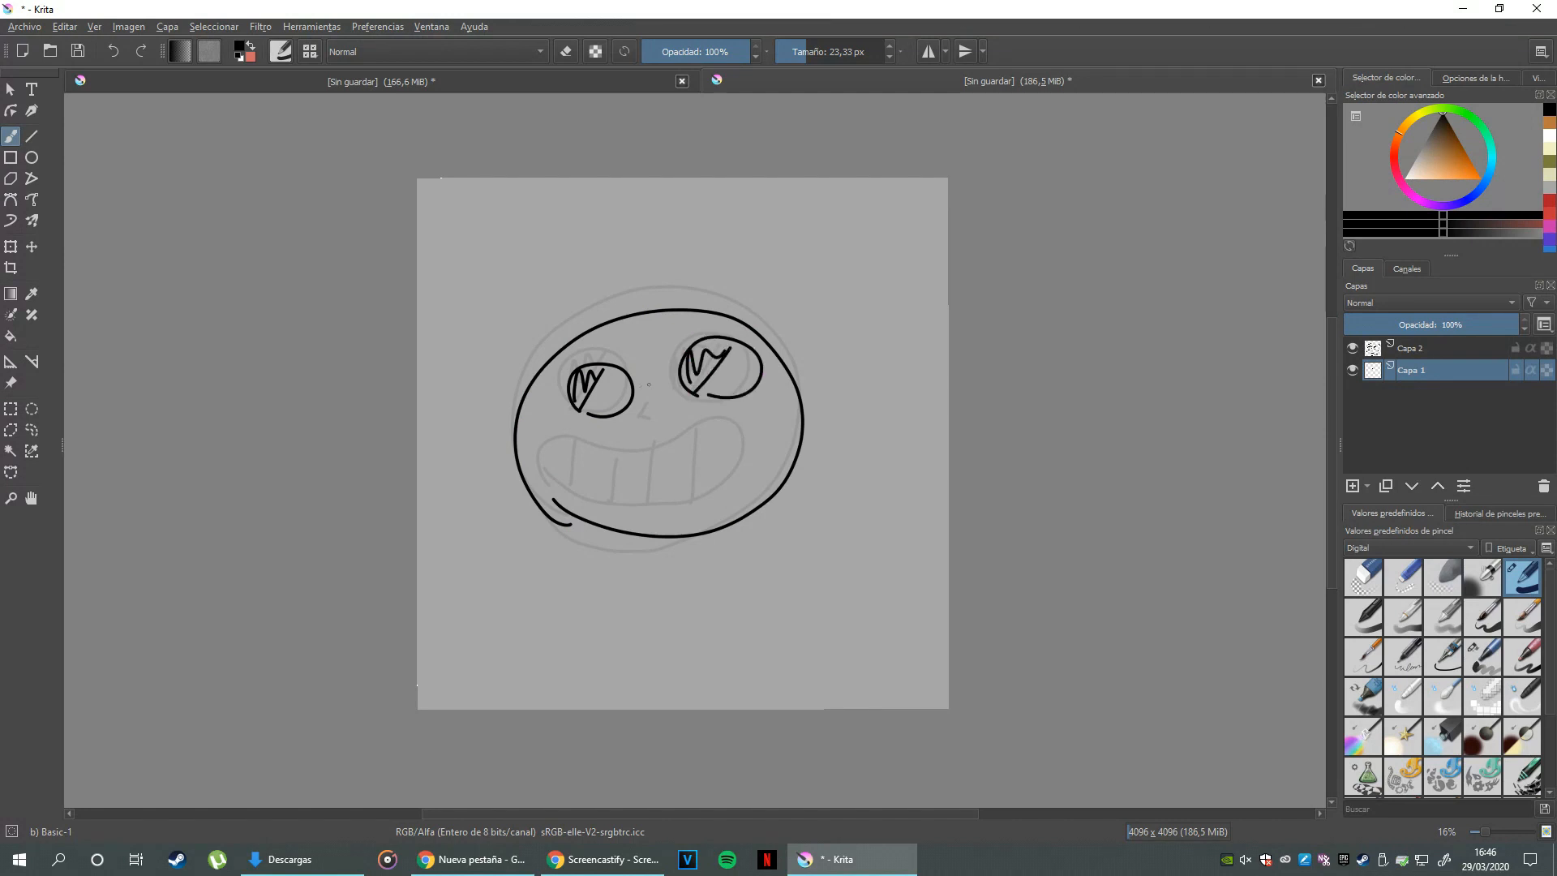
pyautogui.moveTo(548, 460)
pyautogui.mouseDown()
pyautogui.moveTo(728, 422)
pyautogui.moveTo(729, 471)
pyautogui.moveTo(672, 504)
pyautogui.moveTo(566, 483)
pyautogui.moveTo(601, 495)
pyautogui.moveTo(615, 447)
pyautogui.mouseUp()
pyautogui.moveTo(644, 507); pyautogui.dragTo(652, 447)
pyautogui.moveTo(689, 498); pyautogui.dragTo(698, 424)
pyautogui.scroll(-3, 698, 414)
pyautogui.scroll(1, 698, 414)
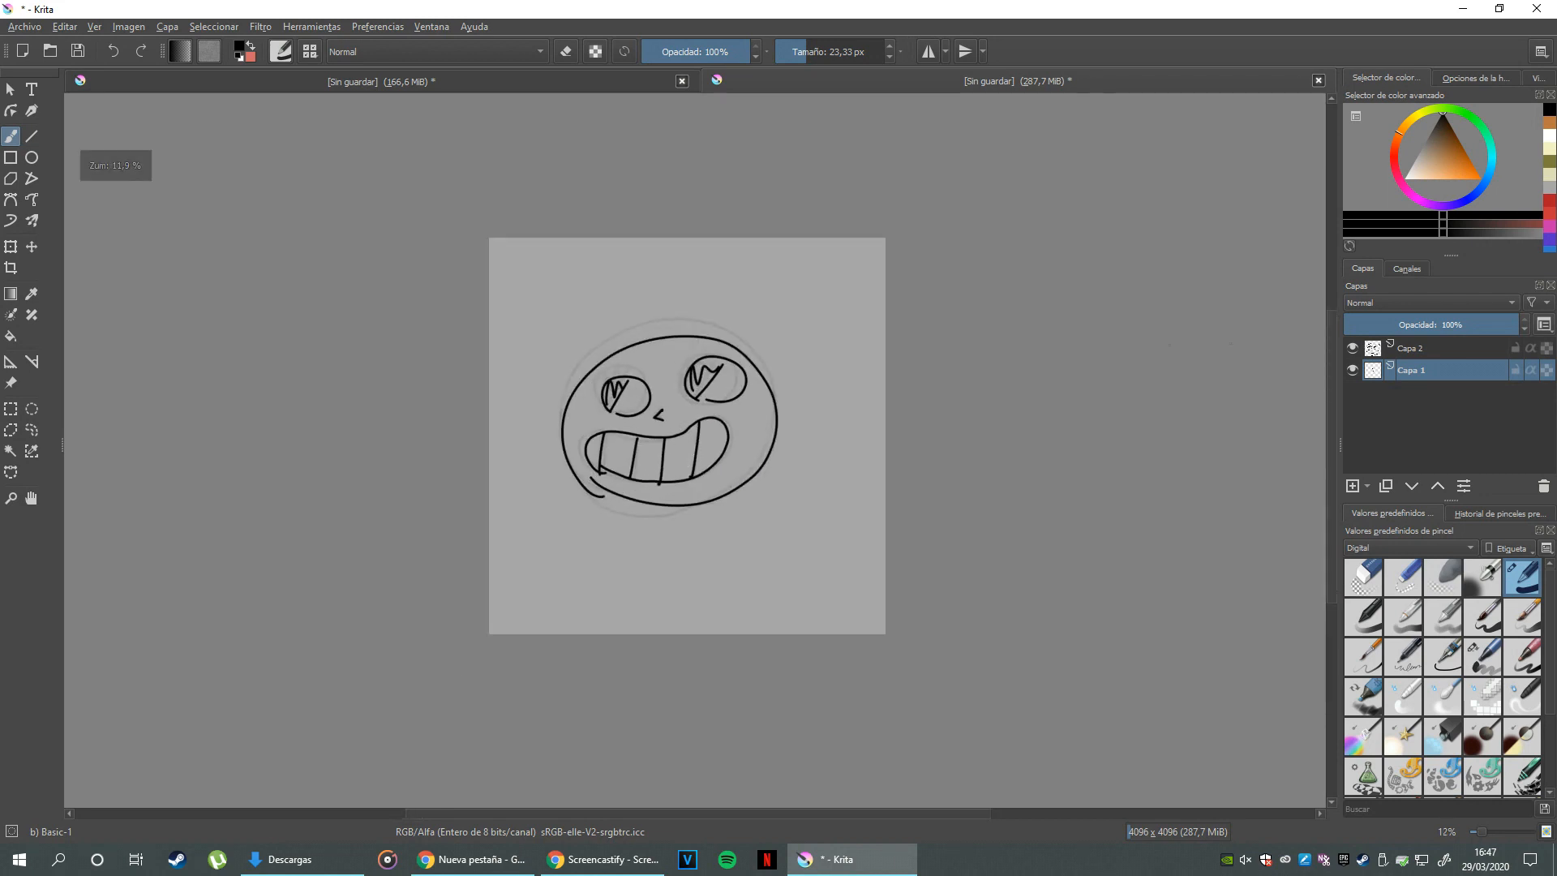
# - Raise the sketch layer Capa 2's opacity to 41%, then delete that layer
pyautogui.click(1411, 347)
pyautogui.moveTo(1378, 324)
pyautogui.mouseDown()
pyautogui.moveTo(1515, 324)
pyautogui.moveTo(1346, 326)
pyautogui.moveTo(1457, 324)
pyautogui.moveTo(1388, 325)
pyautogui.moveTo(1435, 325)
pyautogui.moveTo(1422, 325)
pyautogui.mouseUp()
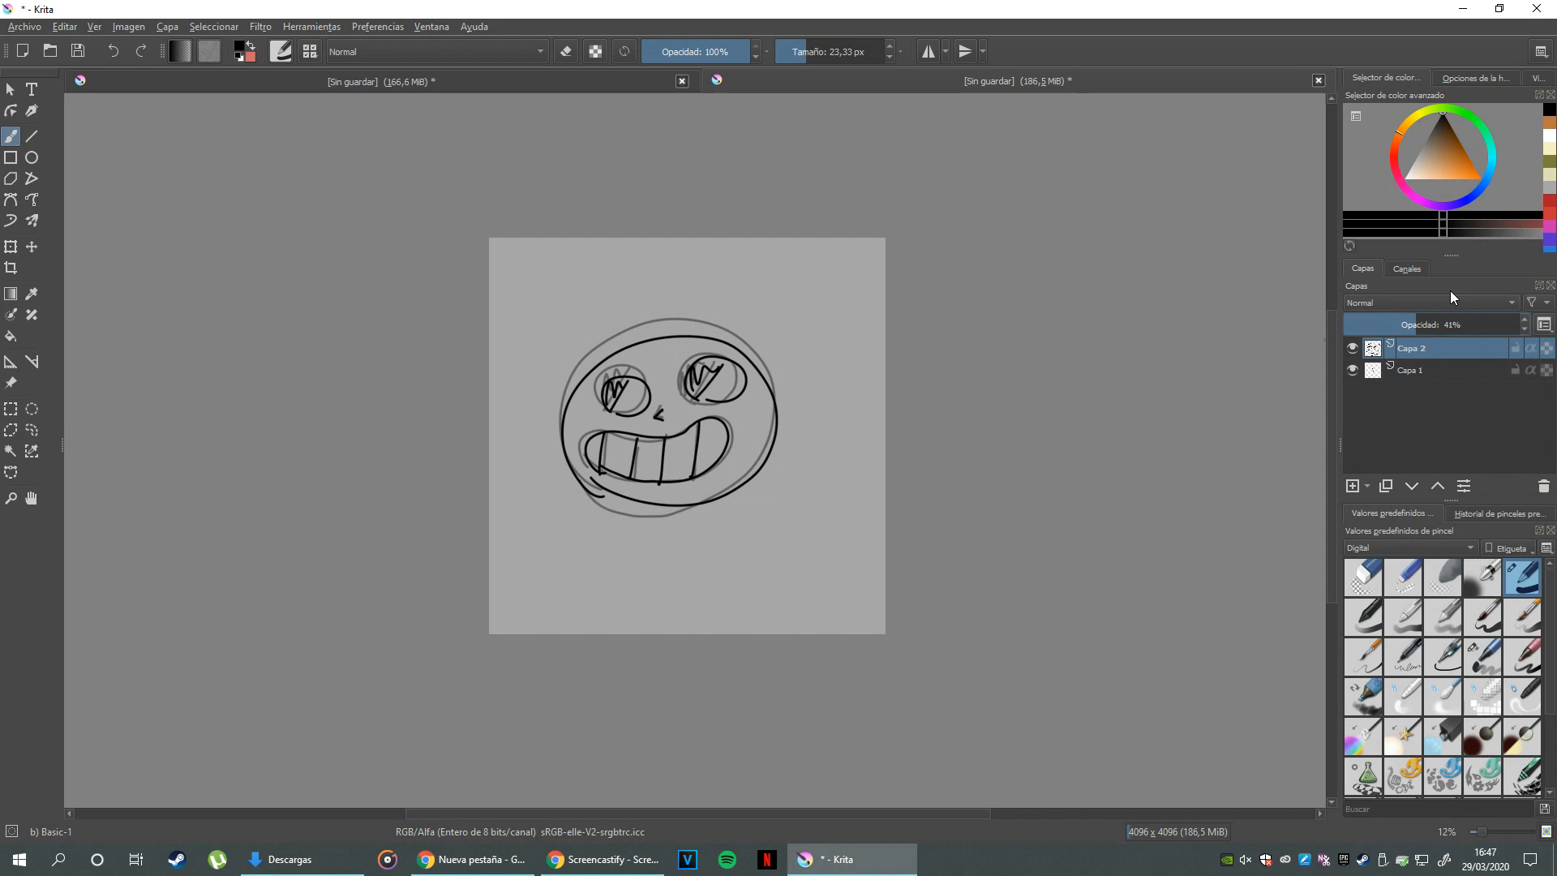
pyautogui.hotkey('shift', 'Delete')
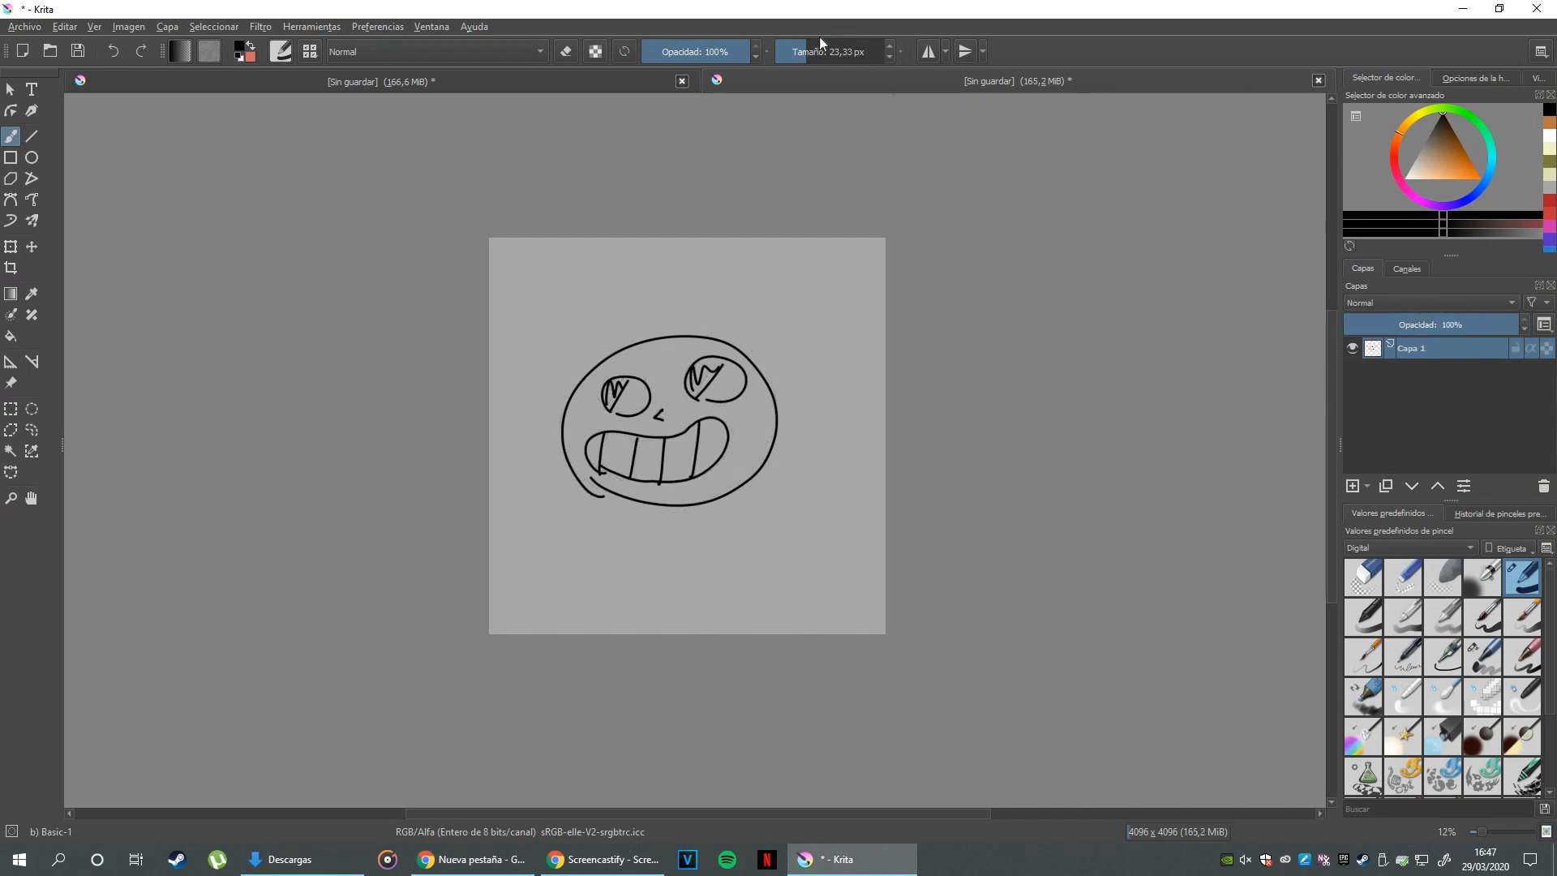
# - Erase the traced face from Capa 1 with a 716.28 px eraser and add a new layer above it
pyautogui.moveTo(820, 49); pyautogui.dragTo(872, 50)
pyautogui.click(567, 51)
pyautogui.moveTo(656, 360)
pyautogui.mouseDown()
pyautogui.moveTo(585, 465)
pyautogui.moveTo(685, 315)
pyautogui.moveTo(687, 363)
pyautogui.moveTo(741, 397)
pyautogui.moveTo(722, 455)
pyautogui.mouseUp()
pyautogui.scroll(1, 711, 431)
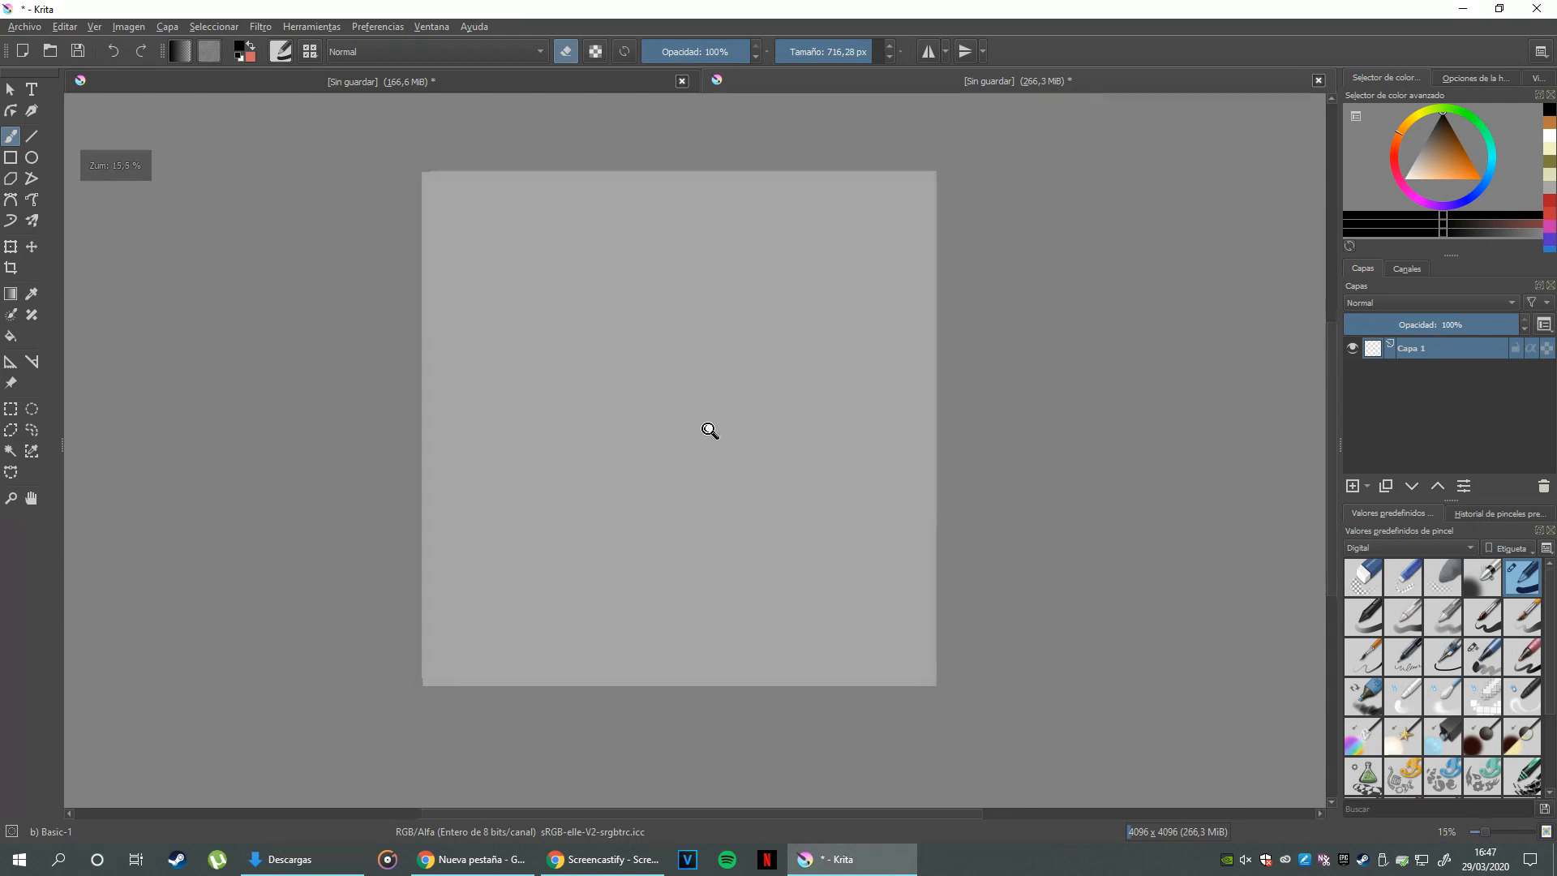
pyautogui.scroll(-1, 711, 430)
pyautogui.click(1353, 485)
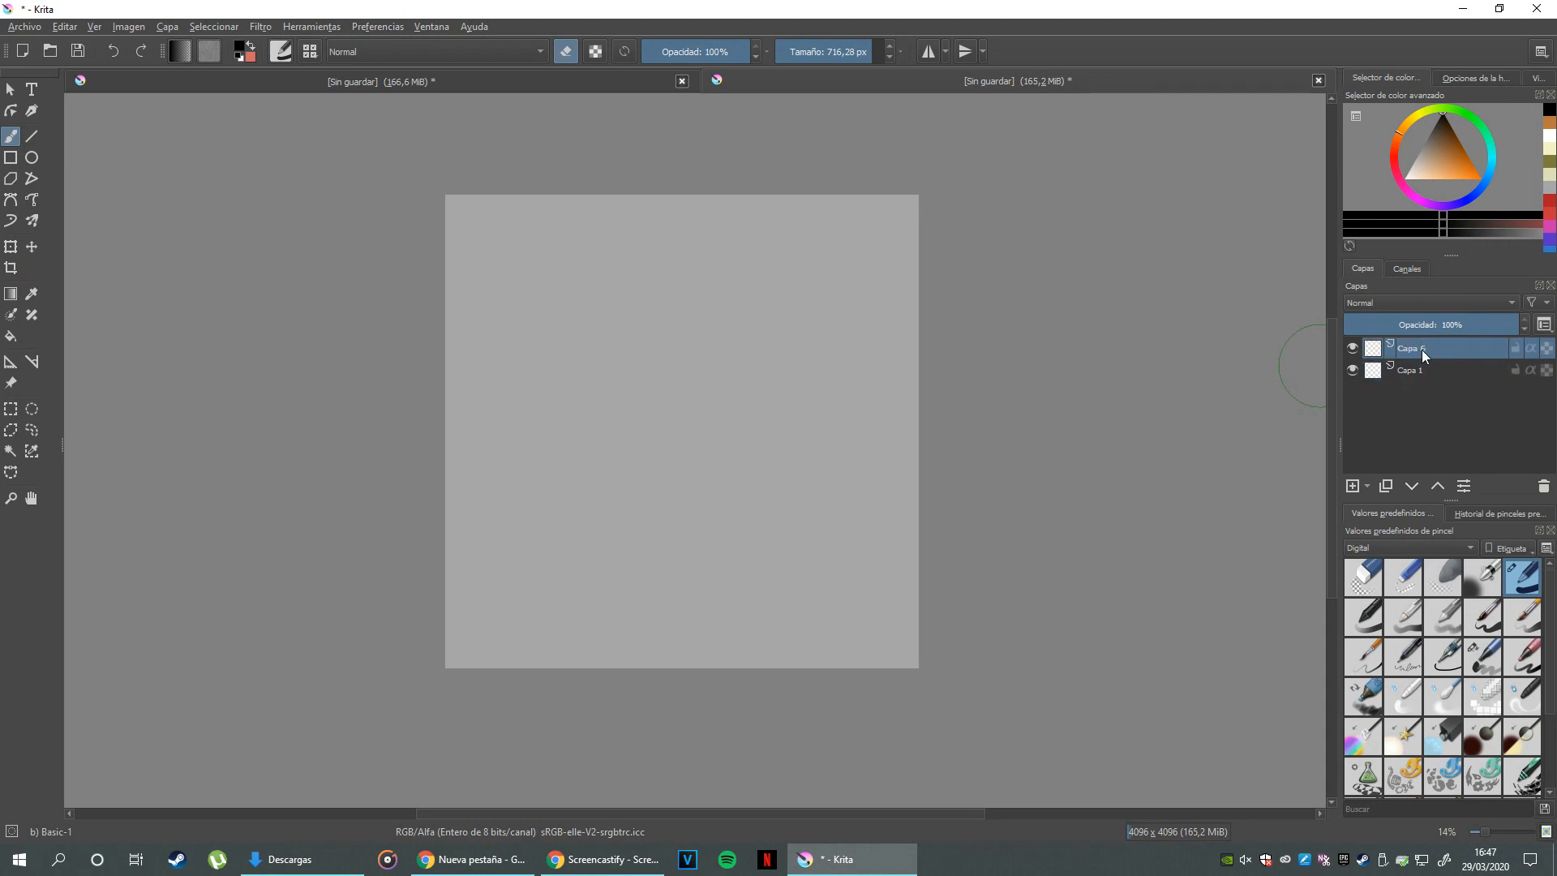
# - Switch to the document with the dog sketch and add a new layer above Capa 1
pyautogui.click(567, 79)
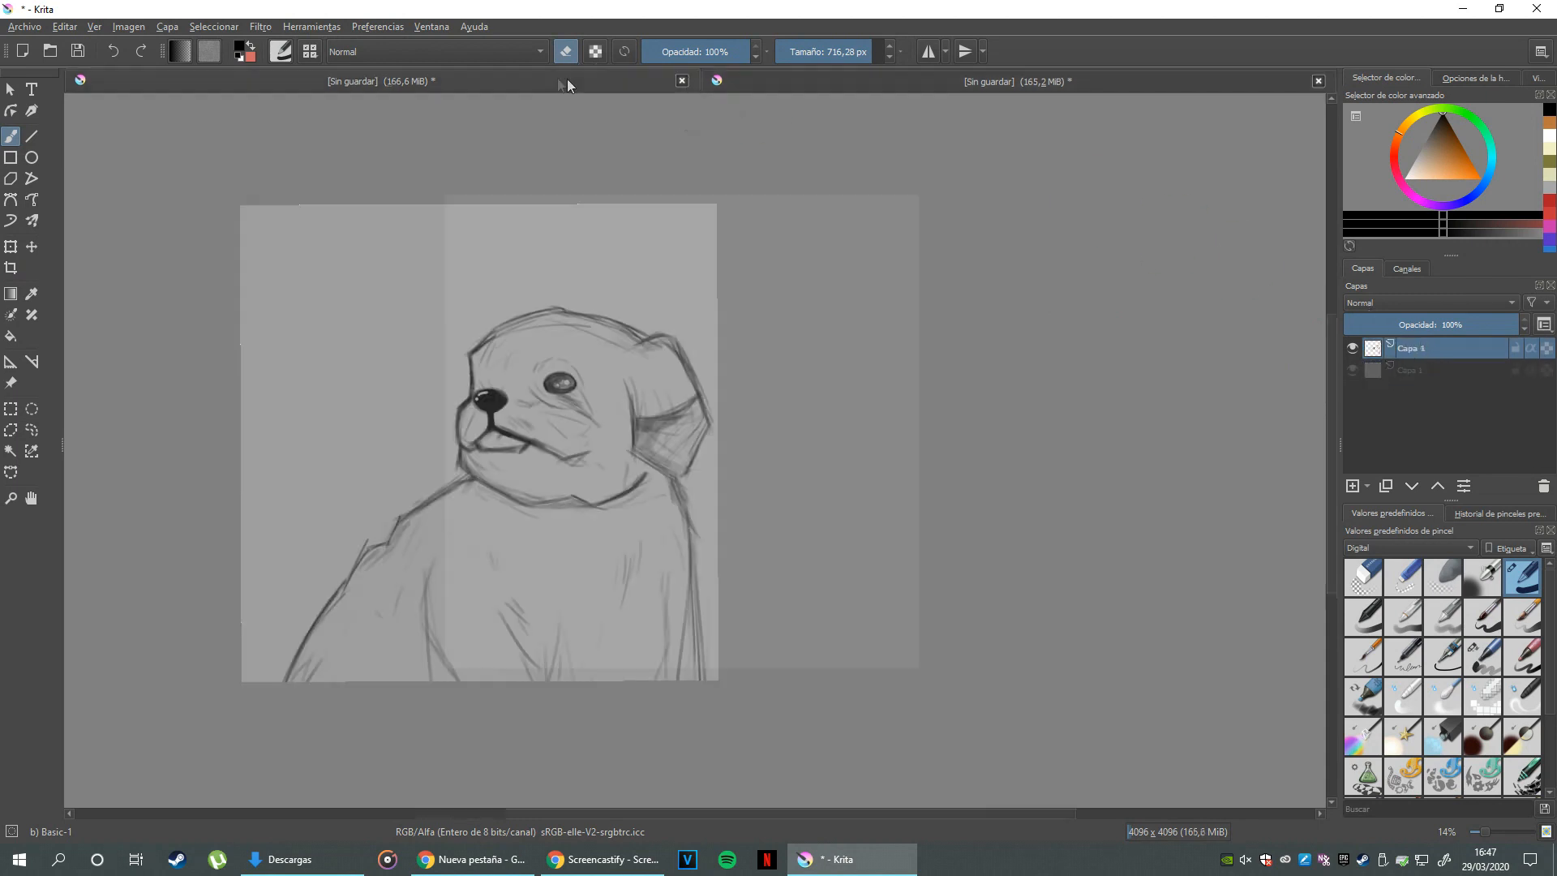
pyautogui.click(761, 80)
pyautogui.click(673, 81)
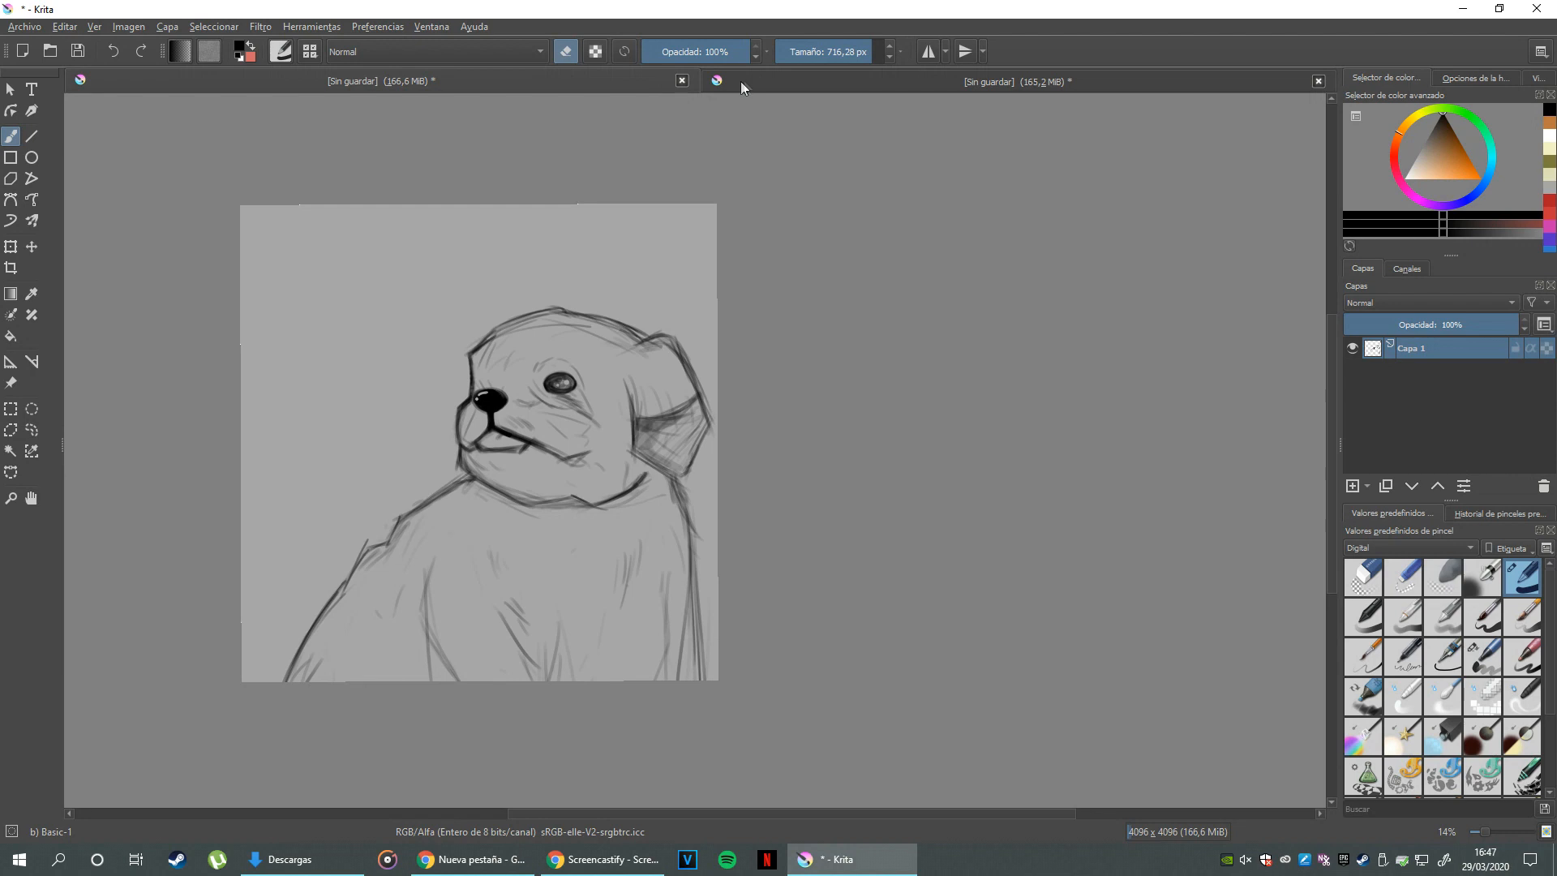
pyautogui.click(740, 85)
pyautogui.click(653, 80)
pyautogui.moveTo(681, 351); pyautogui.dragTo(752, 358)
pyautogui.moveTo(734, 374); pyautogui.dragTo(723, 347)
pyautogui.click(1352, 485)
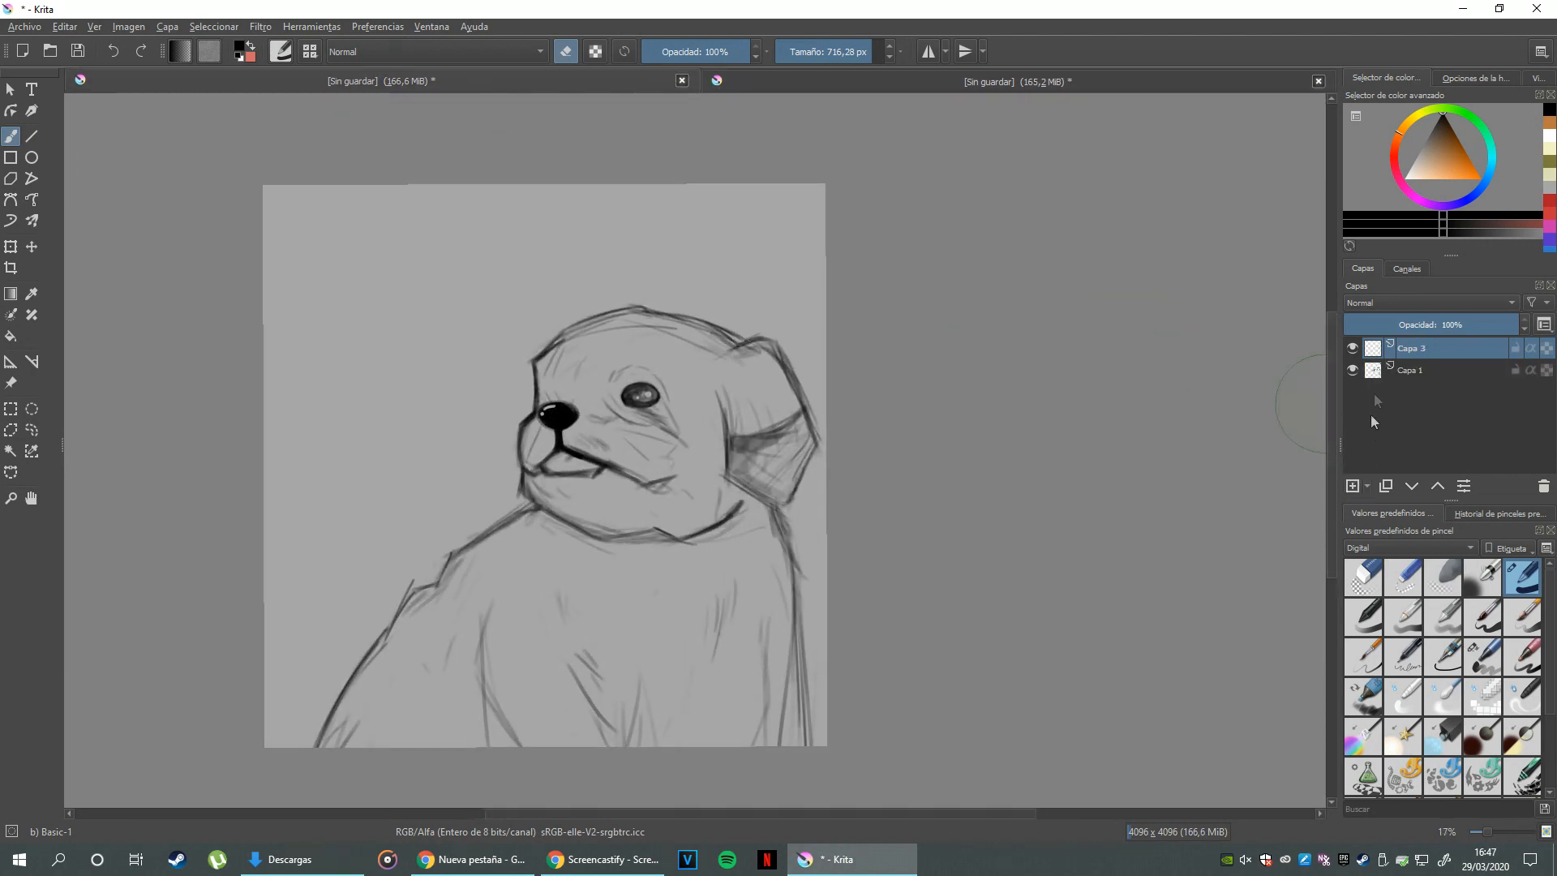
# - Set the new layer's blending mode to Multiplicar and its opacity to 38%
pyautogui.click(1393, 310)
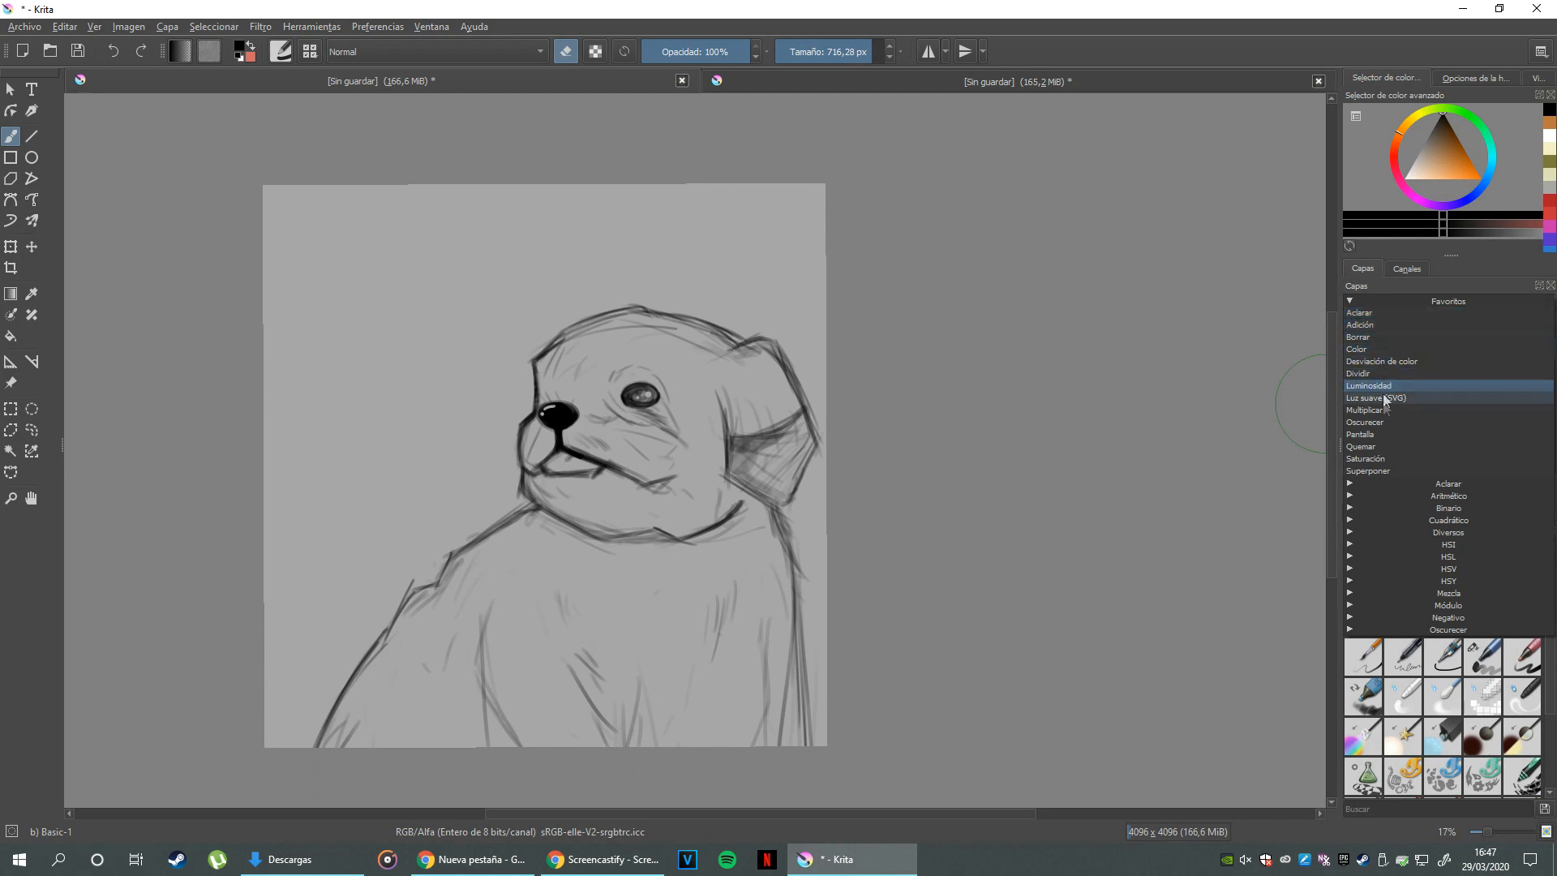
pyautogui.click(1383, 404)
pyautogui.click(1395, 304)
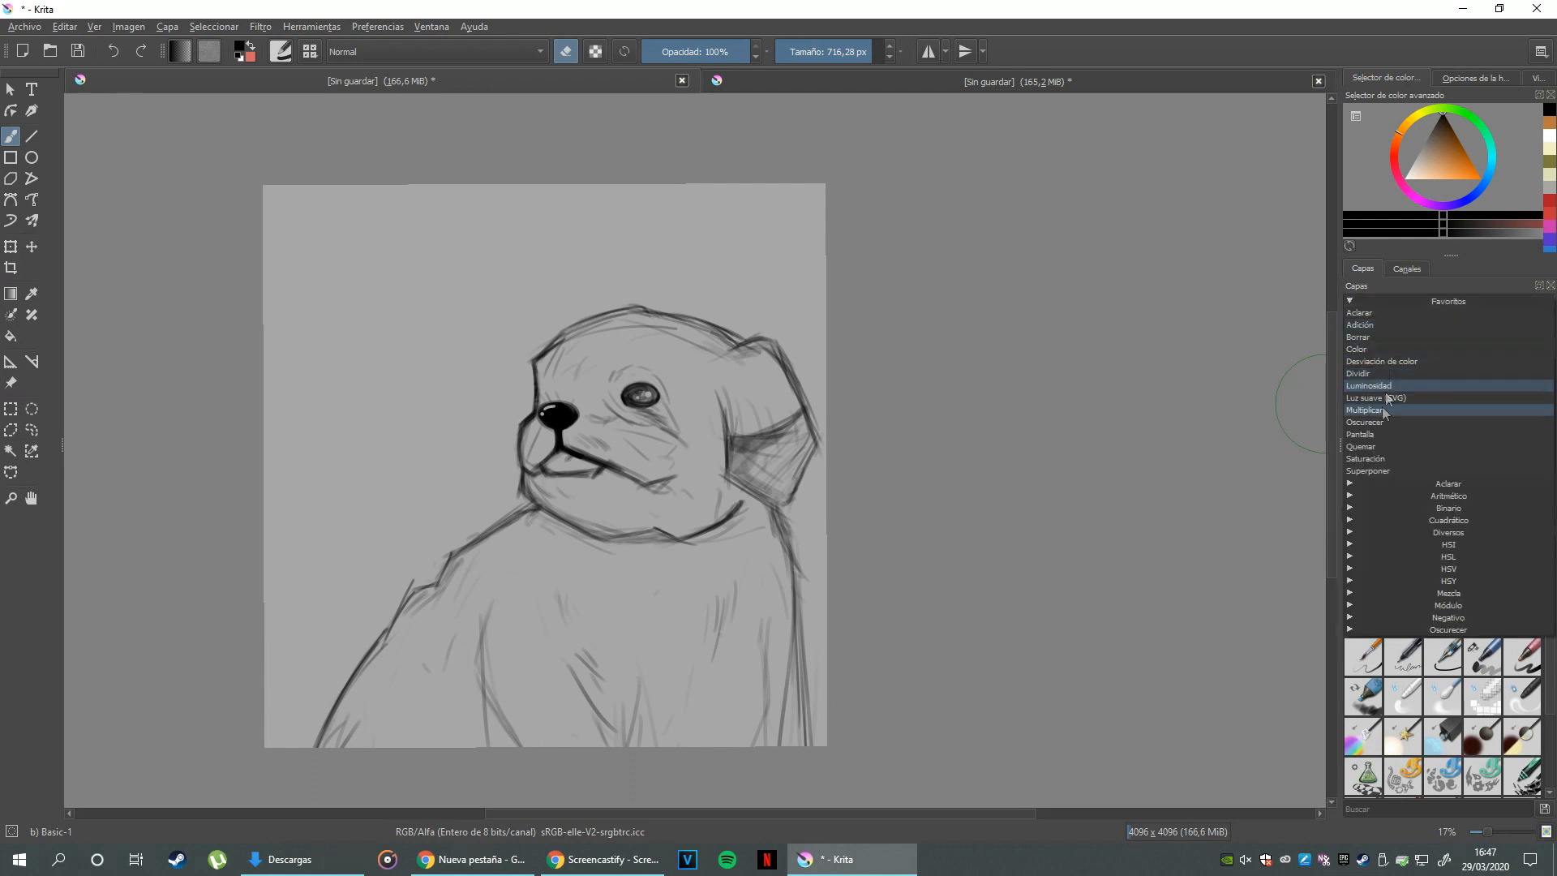
pyautogui.click(1381, 407)
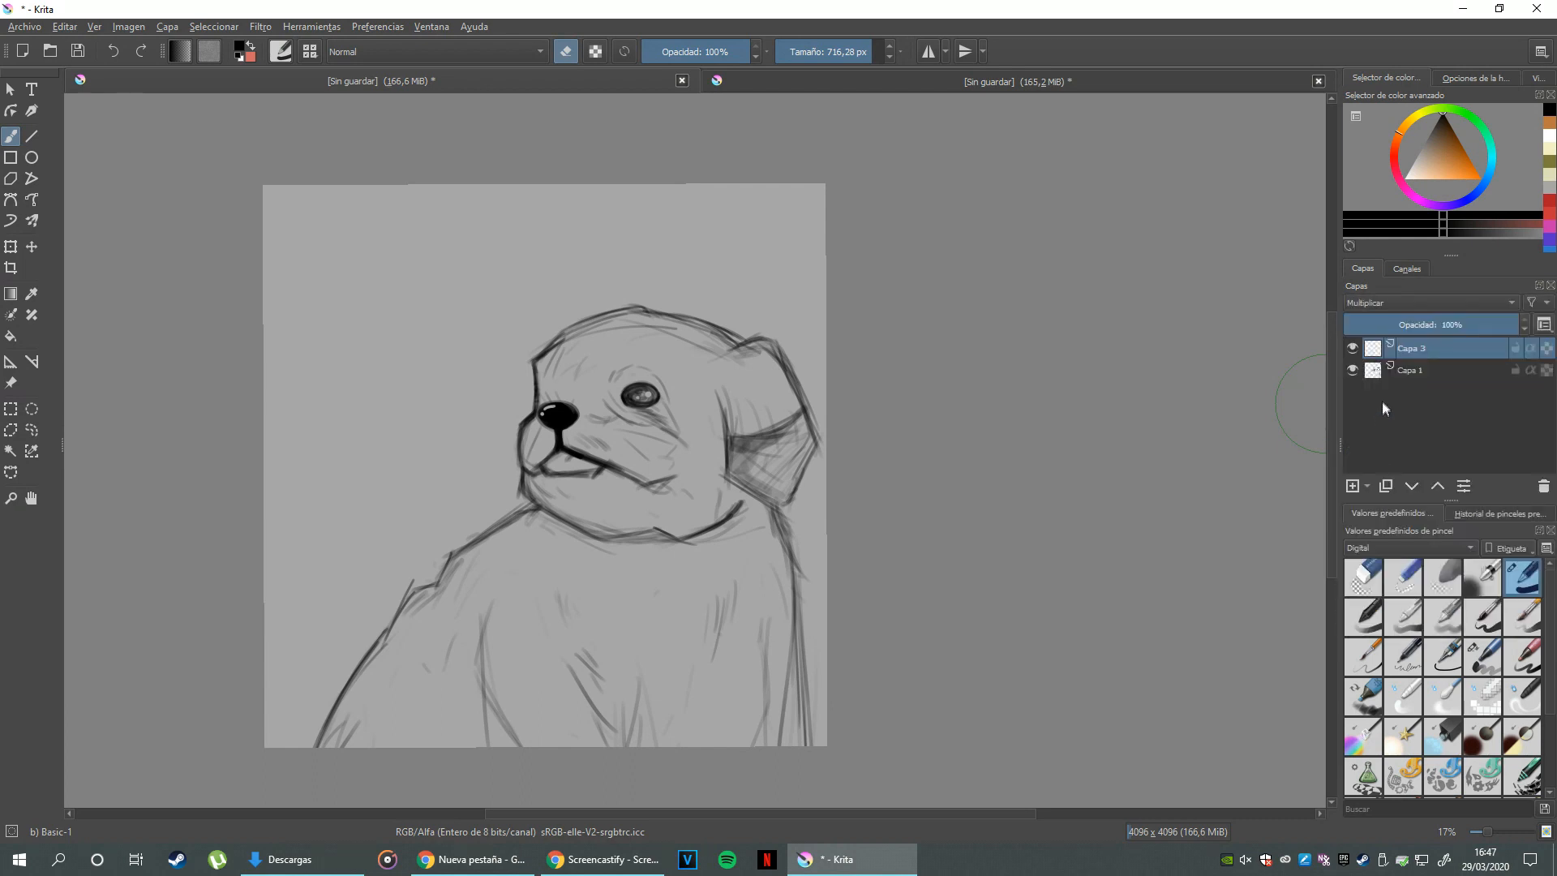
pyautogui.click(1376, 307)
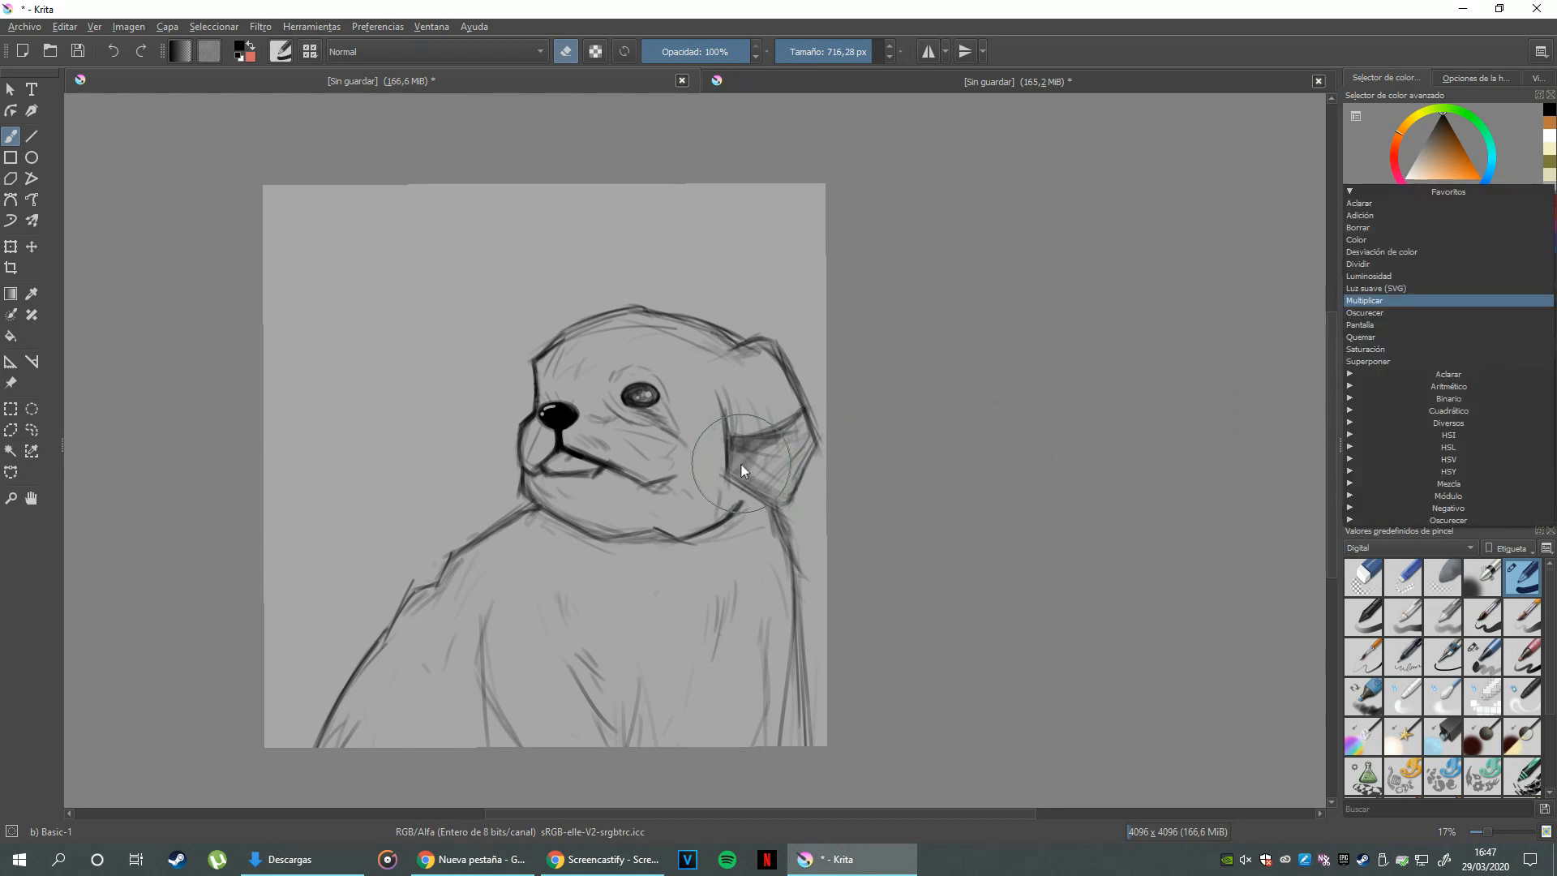
pyautogui.click(1172, 355)
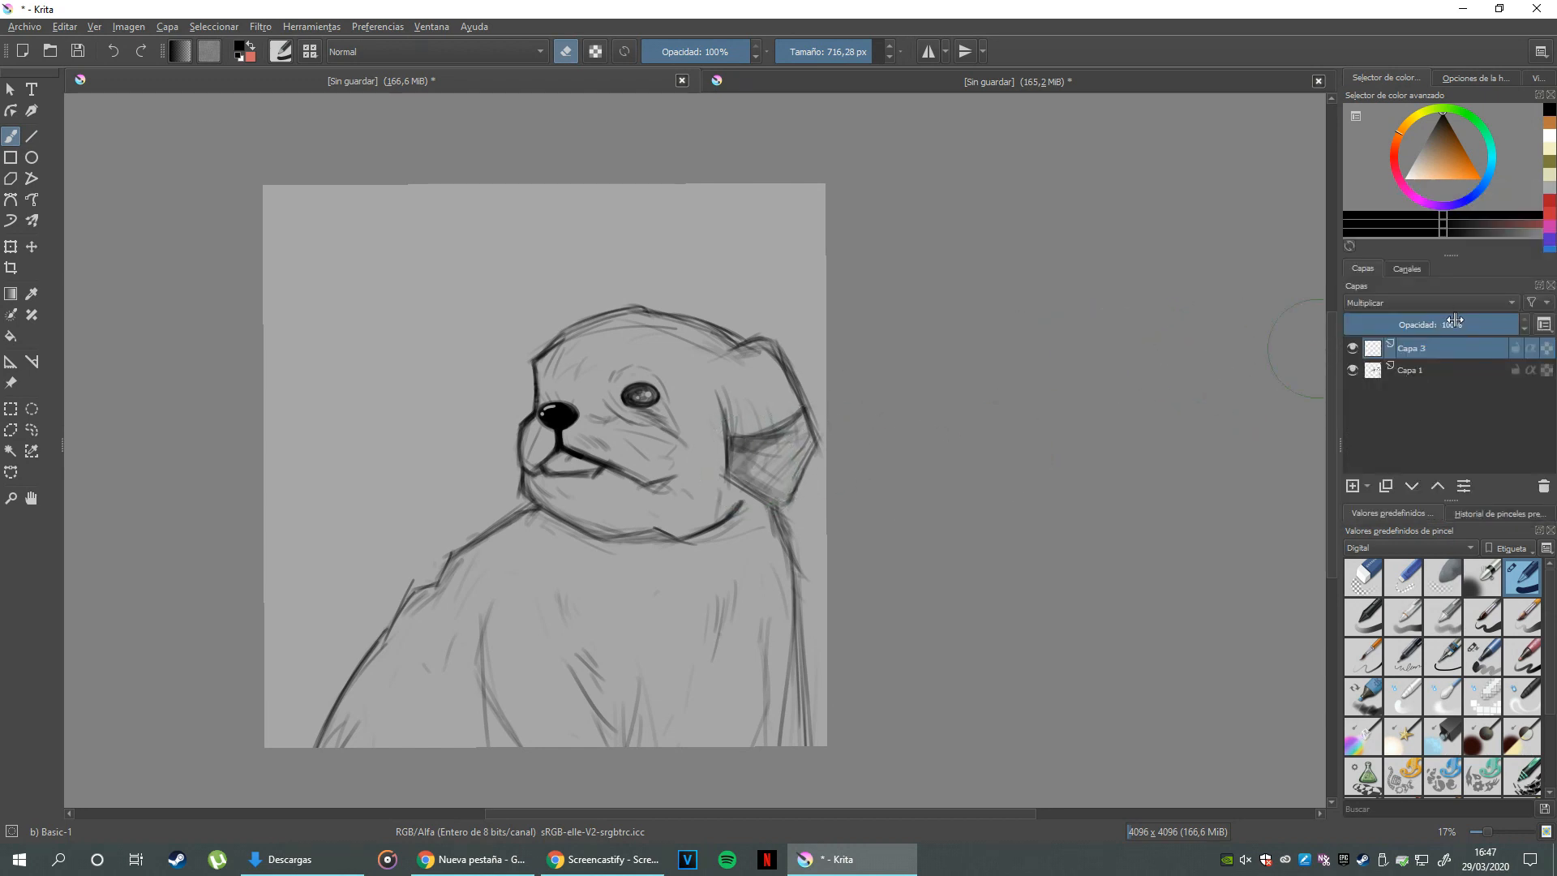
pyautogui.moveTo(1483, 324); pyautogui.dragTo(1410, 325)
# - Turn off eraser mode, reduce the brush size, and paint a shadow beneath the dog's chin on Capa 3
pyautogui.press('e')
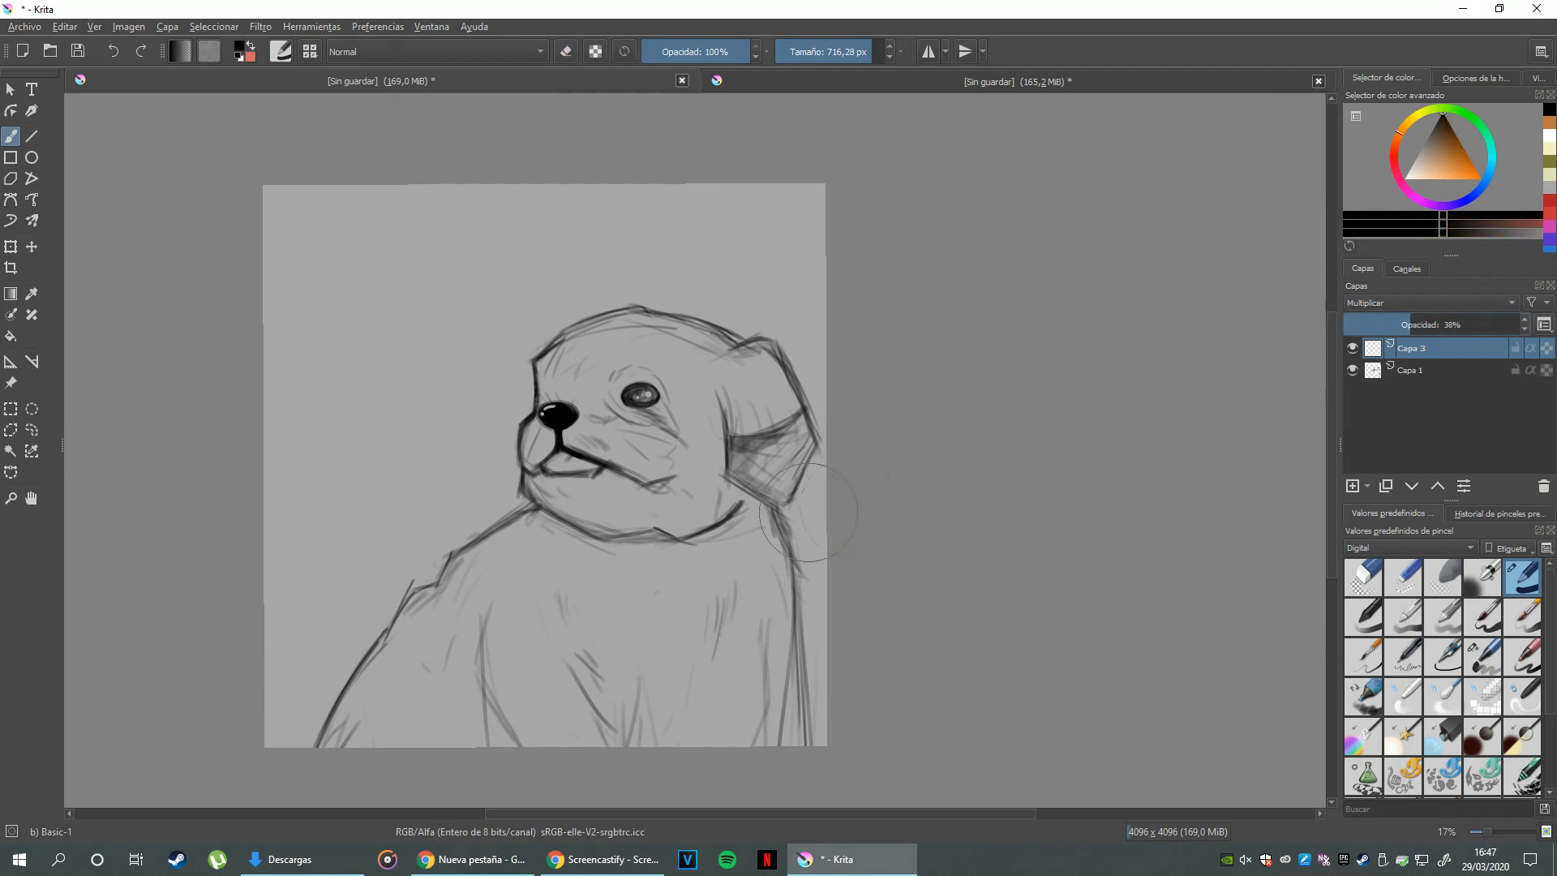
pyautogui.moveTo(773, 530); pyautogui.dragTo(901, 477)
pyautogui.moveTo(869, 52); pyautogui.dragTo(835, 52)
pyautogui.moveTo(732, 490); pyautogui.dragTo(777, 431)
pyautogui.moveTo(900, 516); pyautogui.dragTo(888, 357)
pyautogui.moveTo(586, 520)
pyautogui.mouseDown()
pyautogui.moveTo(676, 452)
pyautogui.moveTo(720, 391)
pyautogui.moveTo(695, 434)
pyautogui.moveTo(773, 281)
pyautogui.moveTo(776, 304)
pyautogui.moveTo(776, 233)
pyautogui.moveTo(874, 323)
pyautogui.moveTo(867, 444)
pyautogui.moveTo(780, 429)
pyautogui.moveTo(776, 466)
pyautogui.mouseUp()
# - Set the brush size to 78.72 px and paint a shadow beside the dog's front leg at the canvas's lower edge
pyautogui.moveTo(830, 53); pyautogui.dragTo(821, 58)
pyautogui.moveTo(592, 648); pyautogui.dragTo(591, 622)
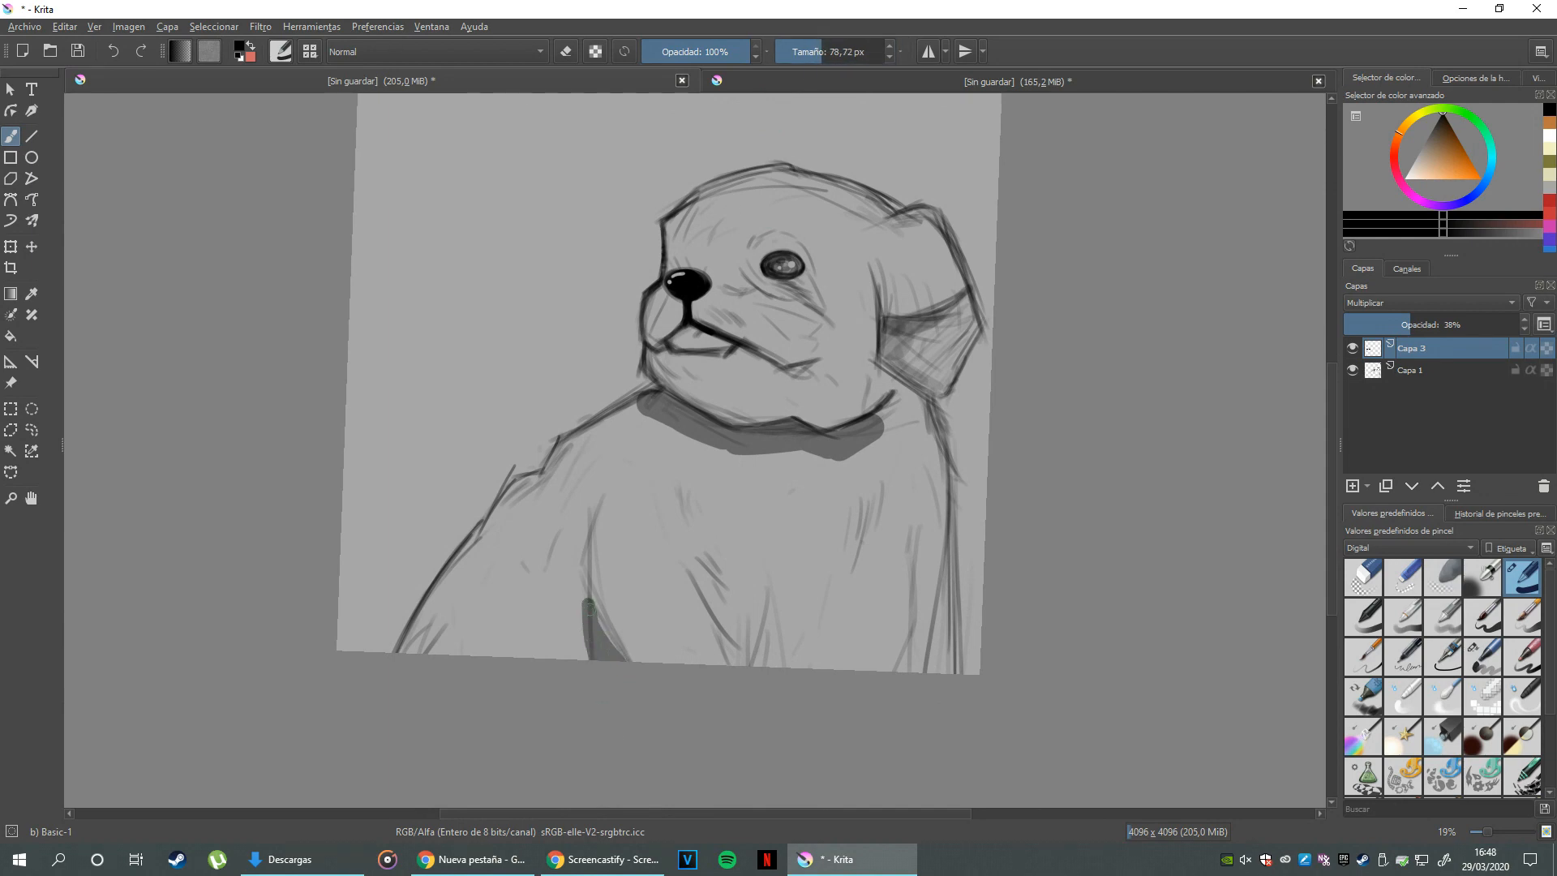
pyautogui.moveTo(723, 628); pyautogui.dragTo(637, 648)
pyautogui.moveTo(678, 632)
pyautogui.mouseDown()
pyautogui.moveTo(667, 646)
pyautogui.moveTo(683, 617)
pyautogui.mouseUp()
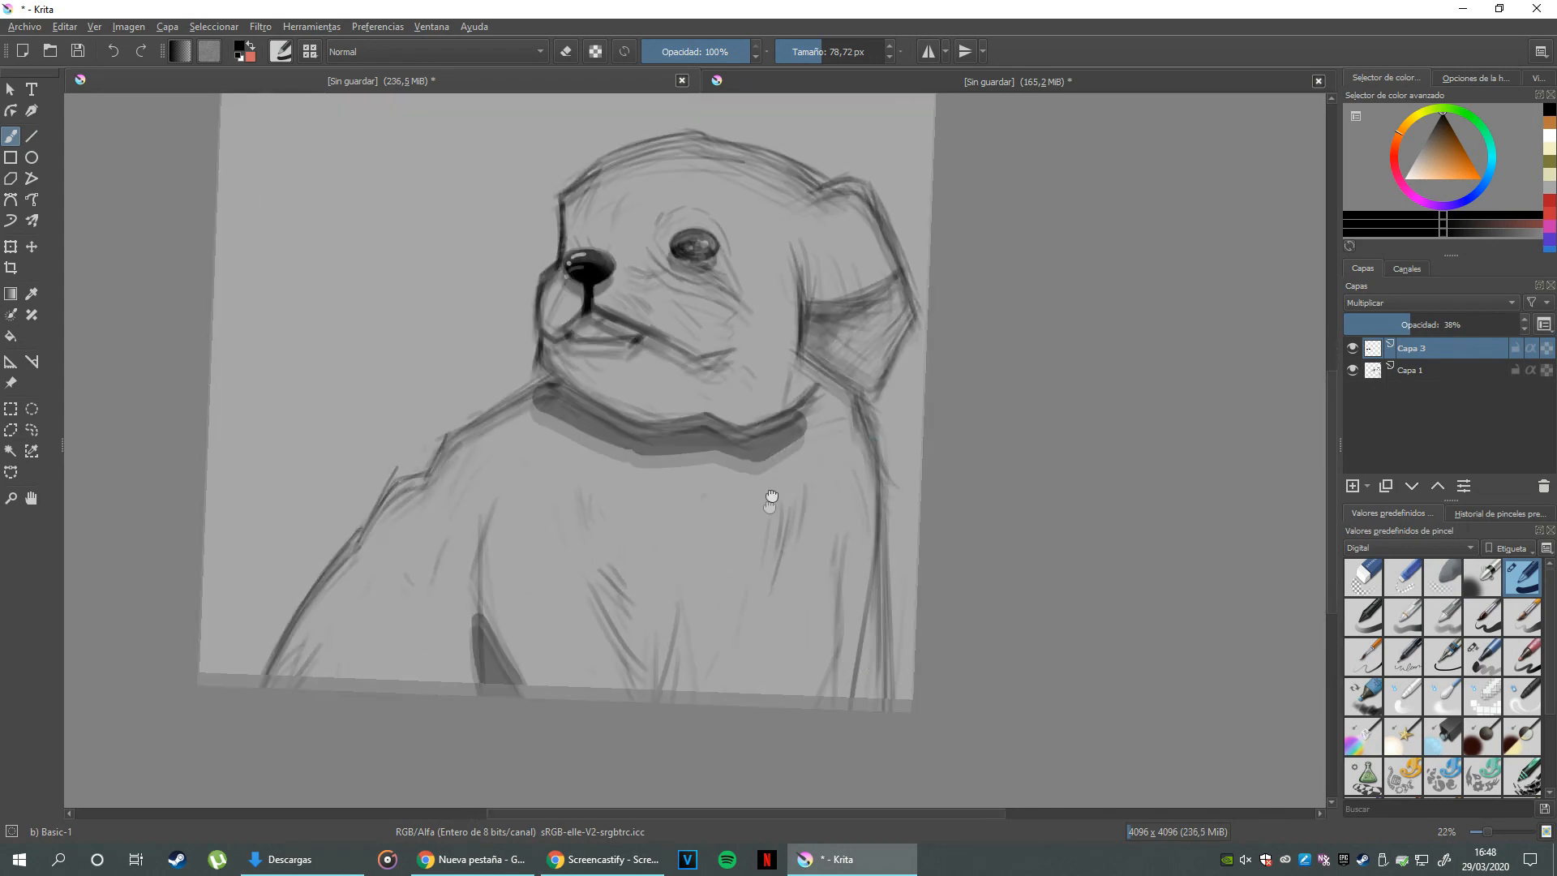
# - Shade beneath the dog's ear fold, then add a shadow under its eye with a 33.80 px brush
pyautogui.moveTo(771, 497); pyautogui.dragTo(754, 616)
pyautogui.moveTo(784, 472)
pyautogui.mouseDown()
pyautogui.moveTo(801, 428)
pyautogui.moveTo(885, 384)
pyautogui.mouseUp()
pyautogui.scroll(2, 764, 519)
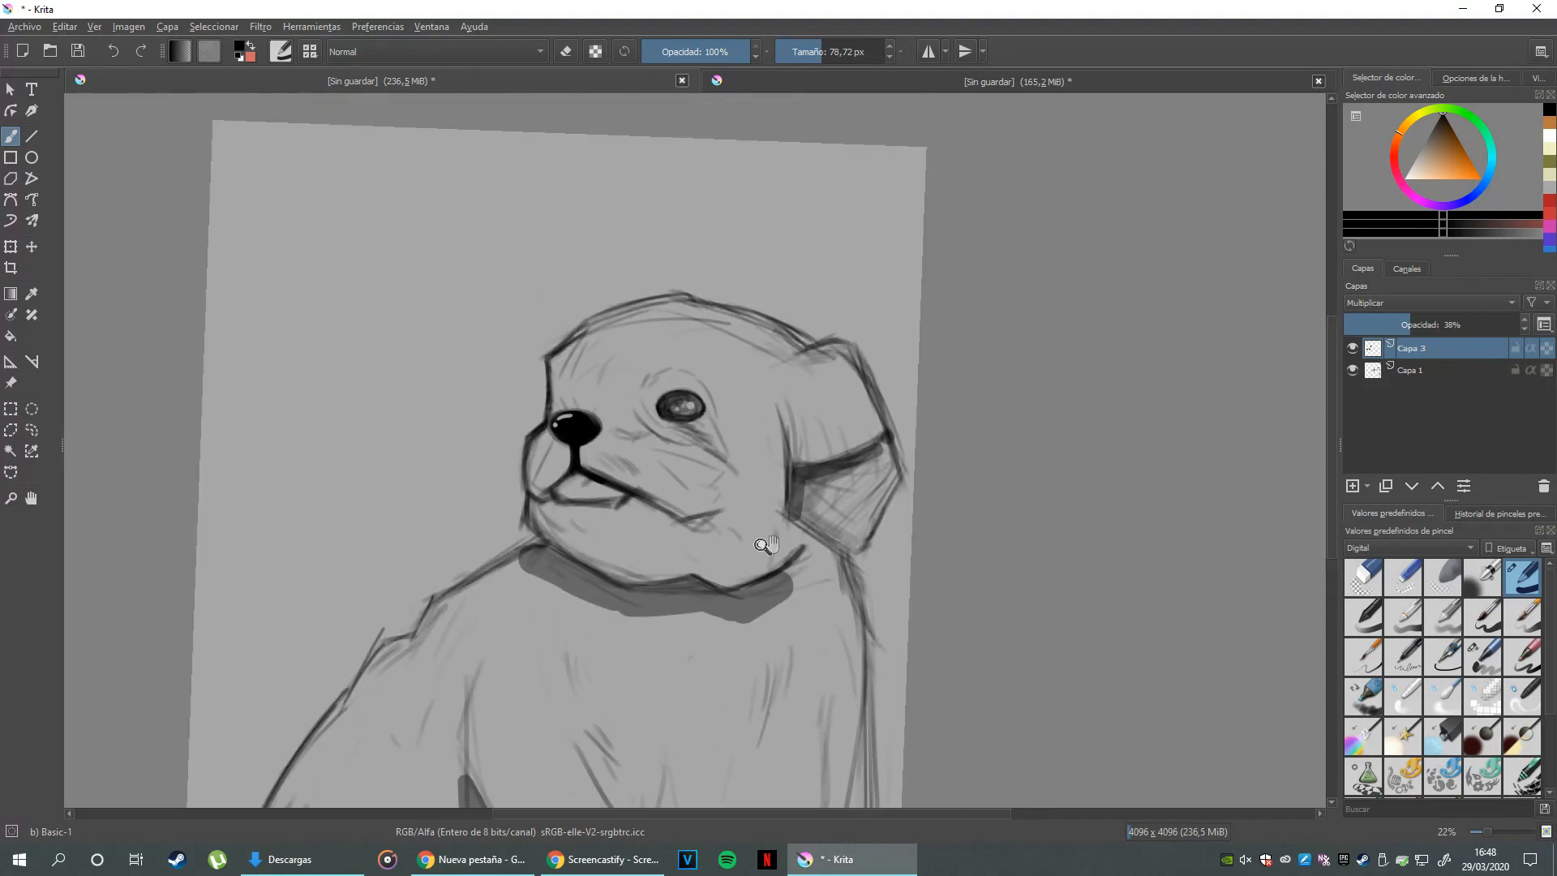
pyautogui.click(809, 45)
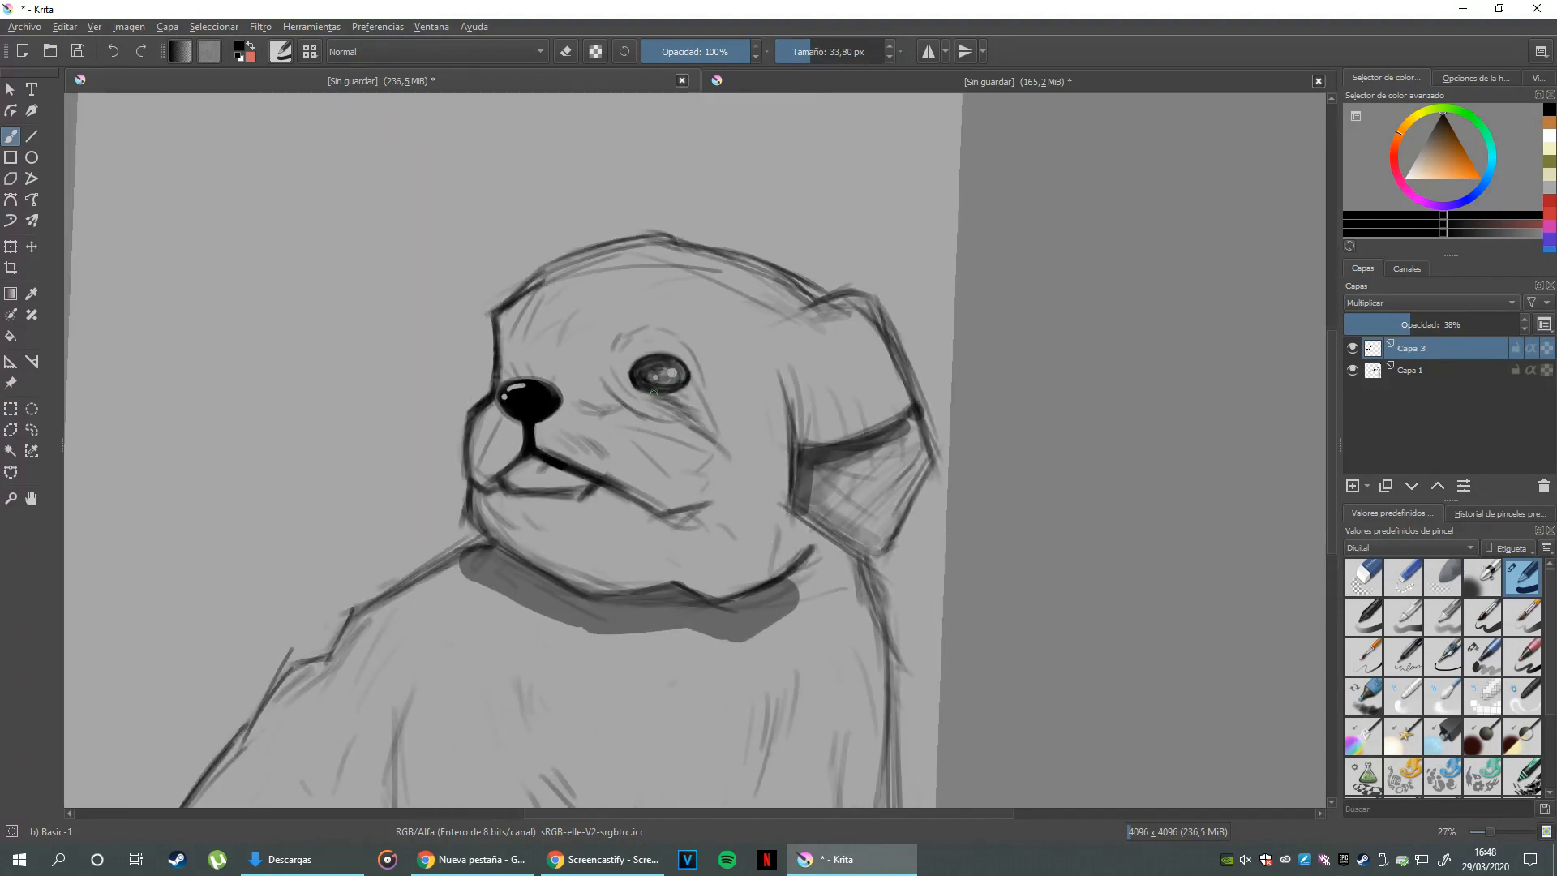
pyautogui.moveTo(657, 391)
pyautogui.mouseDown()
pyautogui.moveTo(702, 430)
pyautogui.moveTo(678, 457)
pyautogui.moveTo(726, 465)
pyautogui.moveTo(693, 497)
pyautogui.mouseUp()
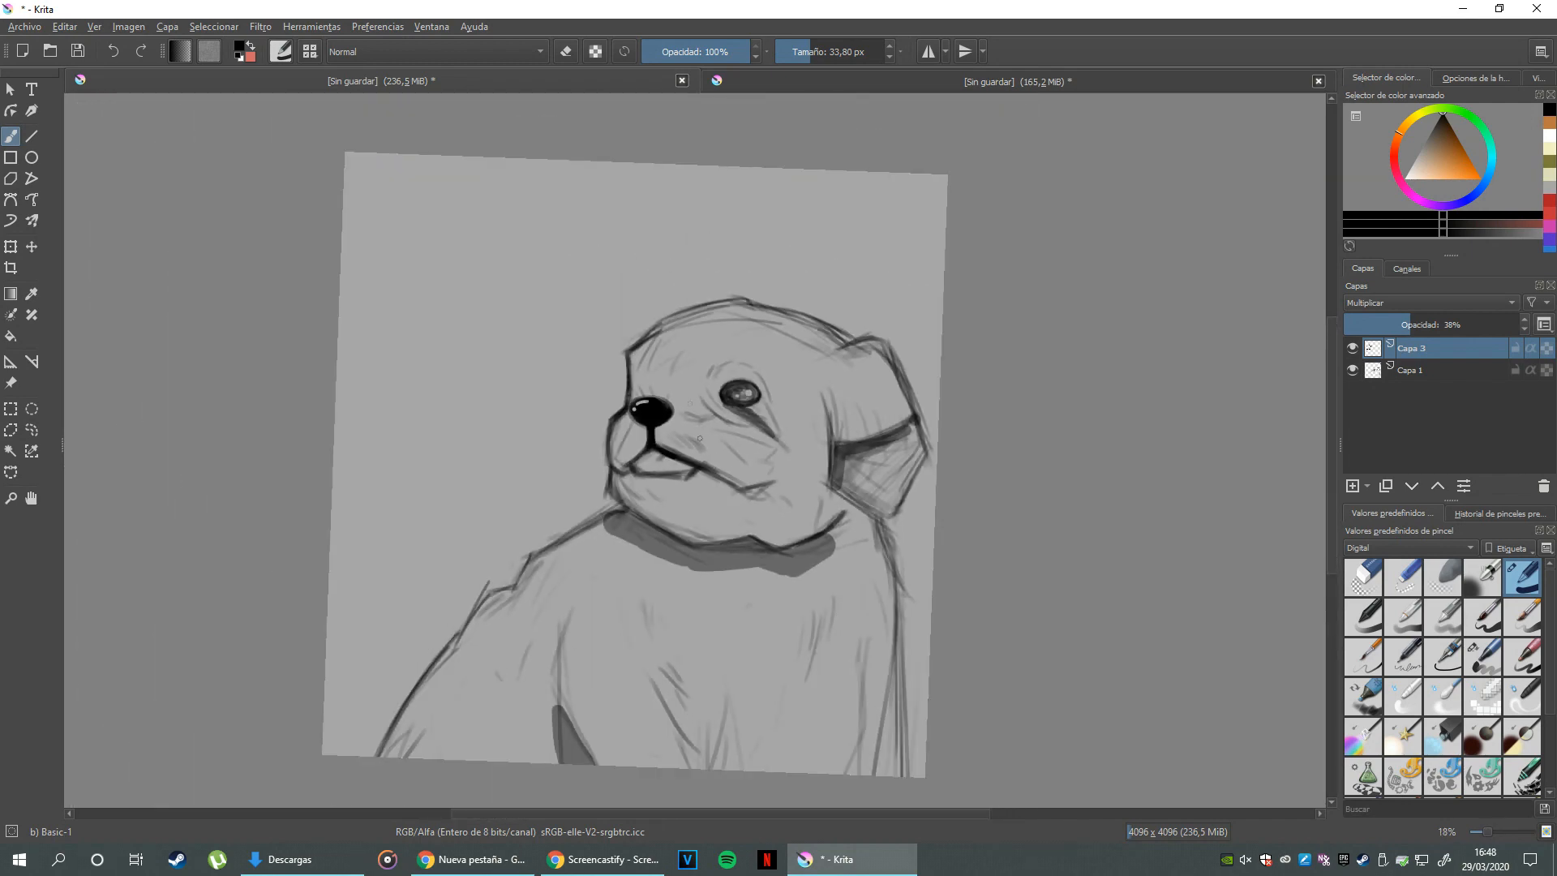
pyautogui.moveTo(700, 438); pyautogui.dragTo(702, 405)
# - Adjust the shadow layer Capa 3's opacity to 40%, then delete that layer
pyautogui.moveTo(1436, 328)
pyautogui.mouseDown()
pyautogui.moveTo(1528, 324)
pyautogui.moveTo(1380, 322)
pyautogui.moveTo(1405, 327)
pyautogui.mouseUp()
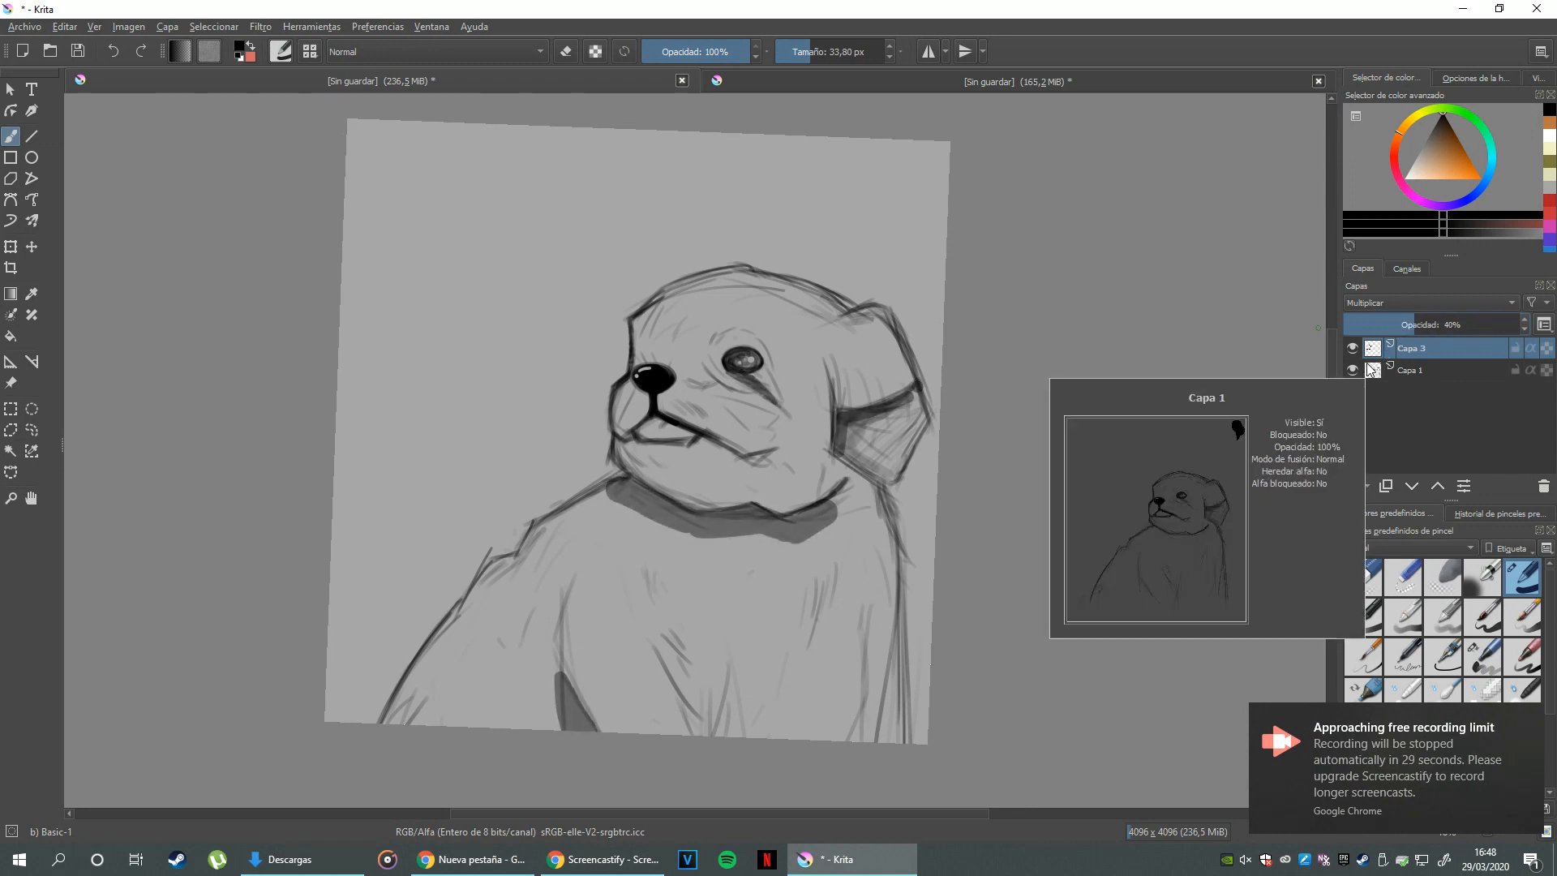
pyautogui.rightClick(1411, 348)
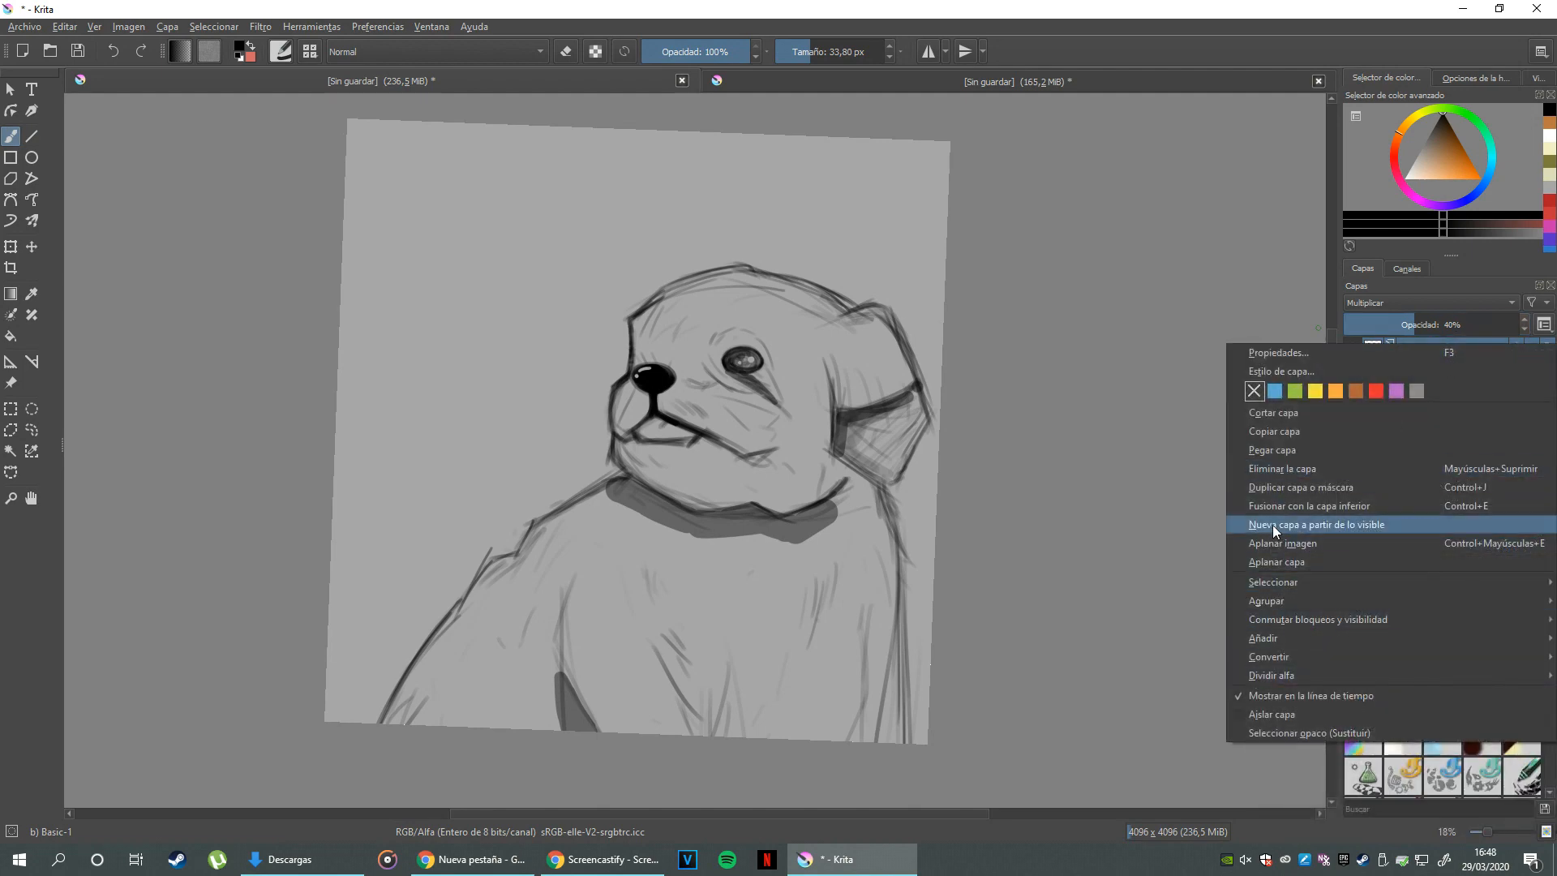
pyautogui.click(1278, 468)
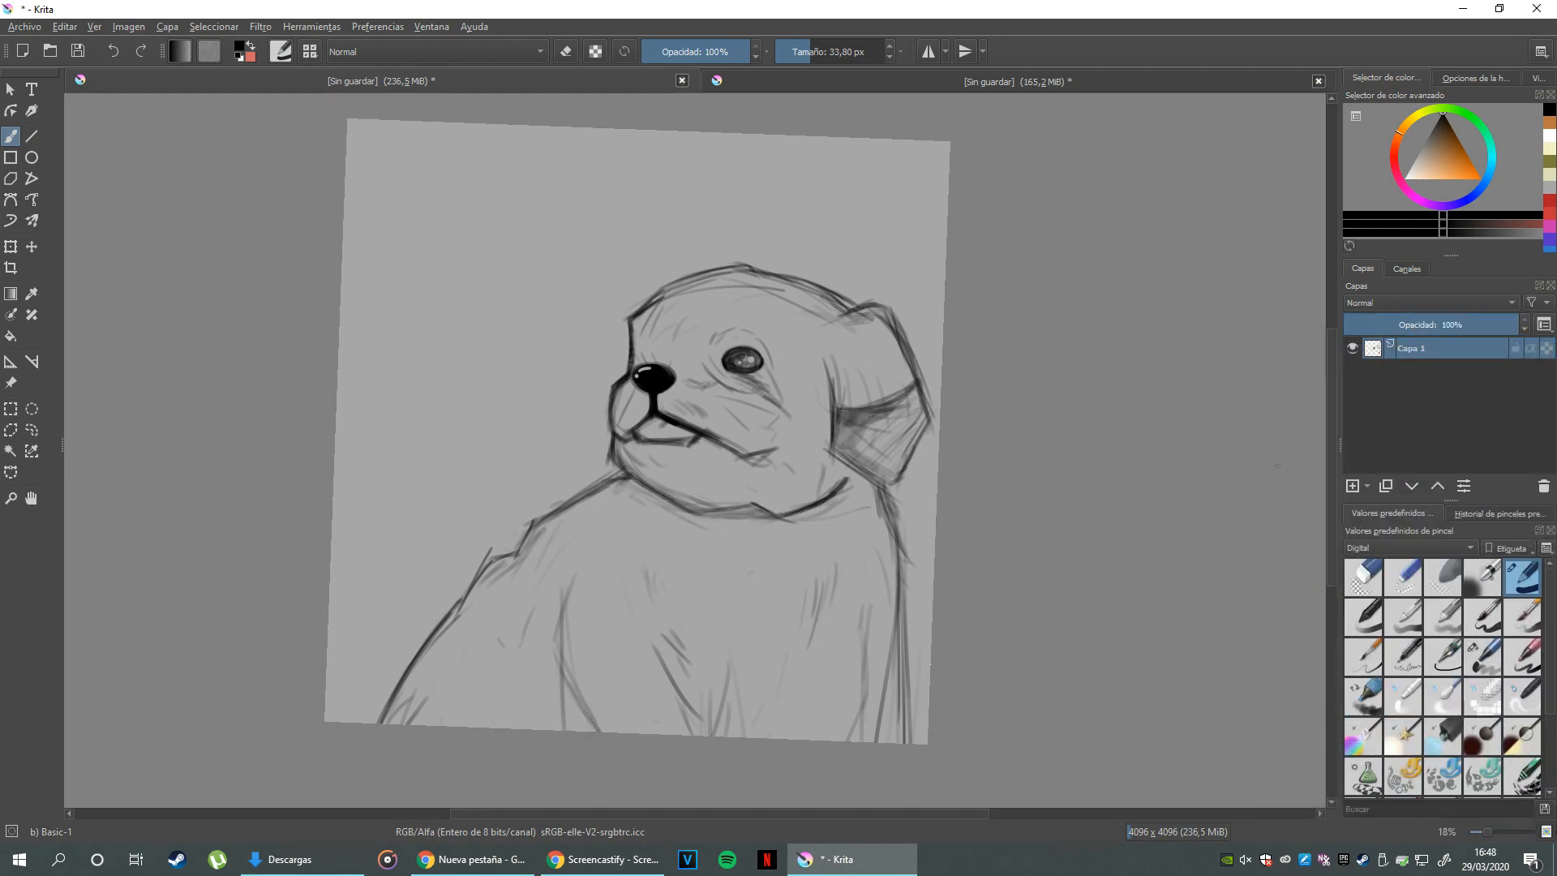
# - Switch to the second open document and paint a soft round spot on Capa 6 with the Airbrush Soft preset at 600 px
pyautogui.click(979, 80)
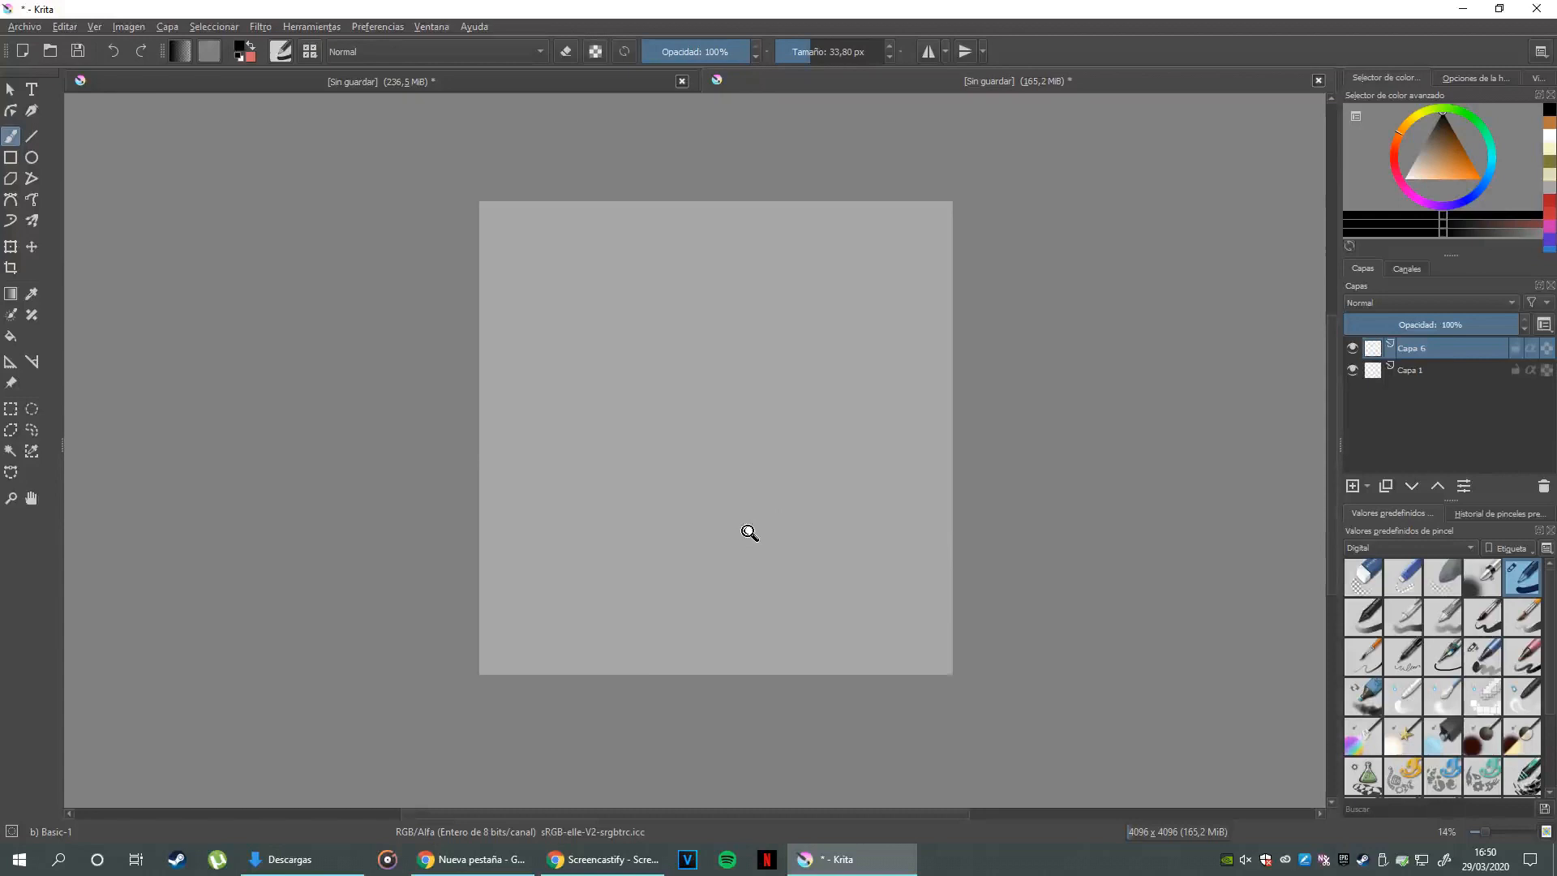
pyautogui.click(747, 532)
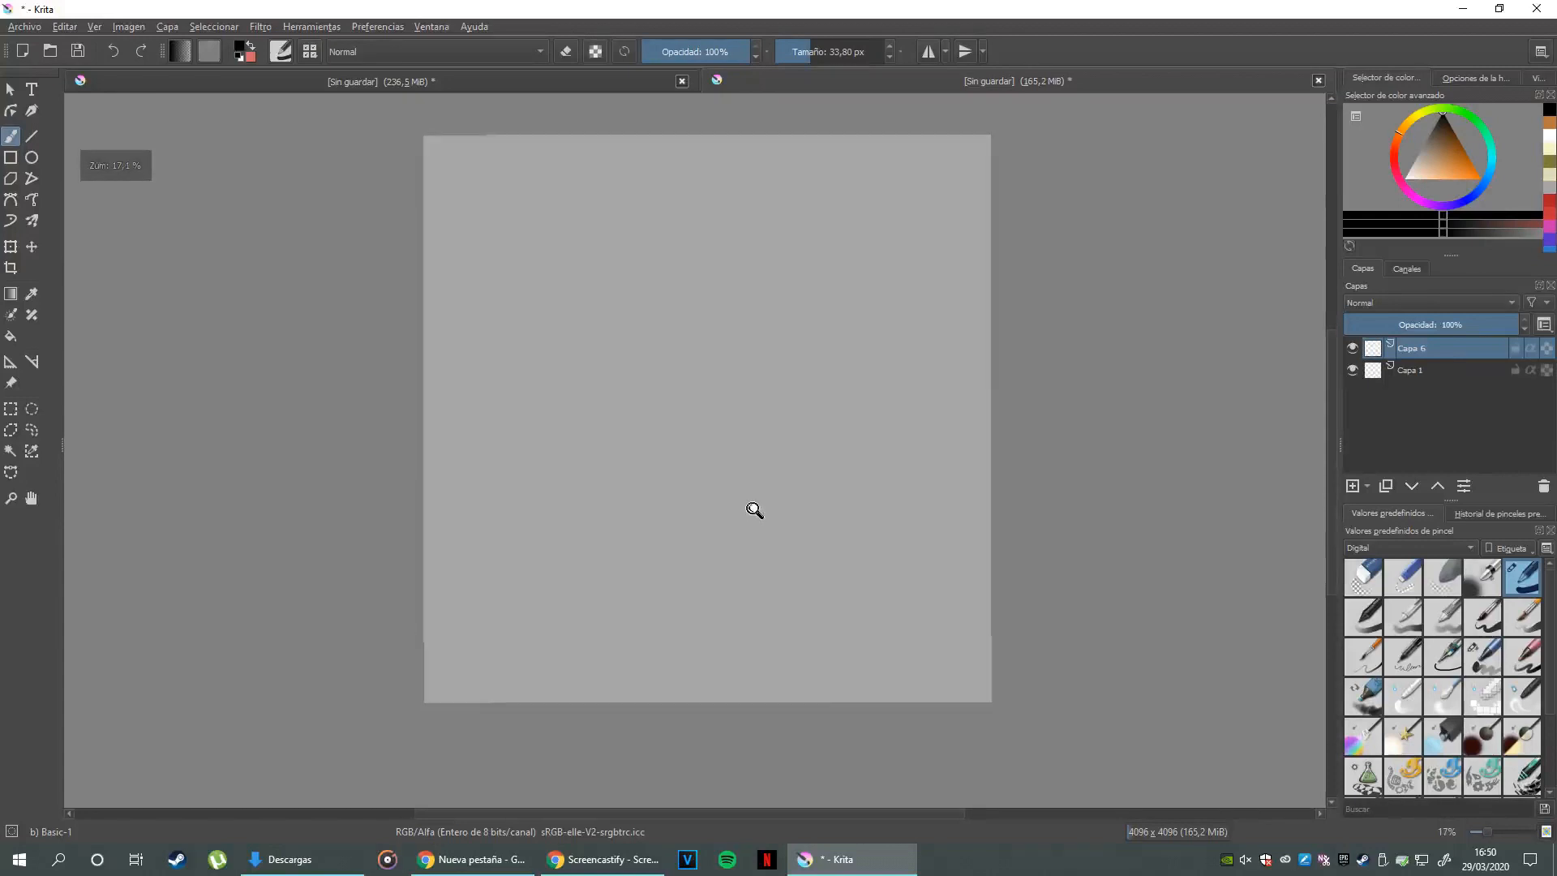
pyautogui.click(1389, 577)
pyautogui.click(1483, 577)
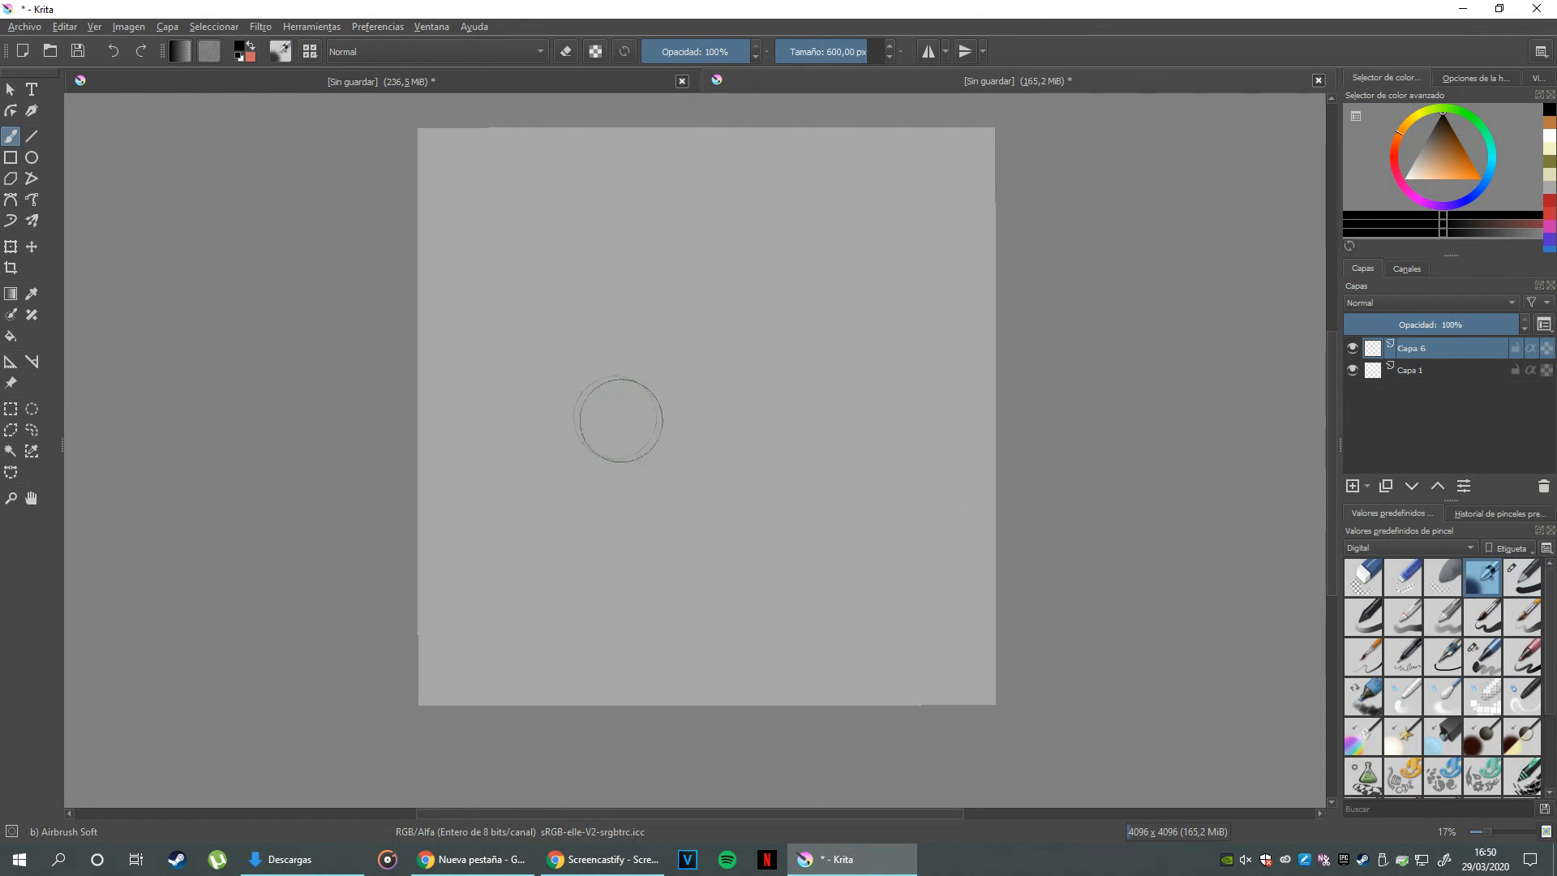
pyautogui.moveTo(528, 391); pyautogui.dragTo(528, 391)
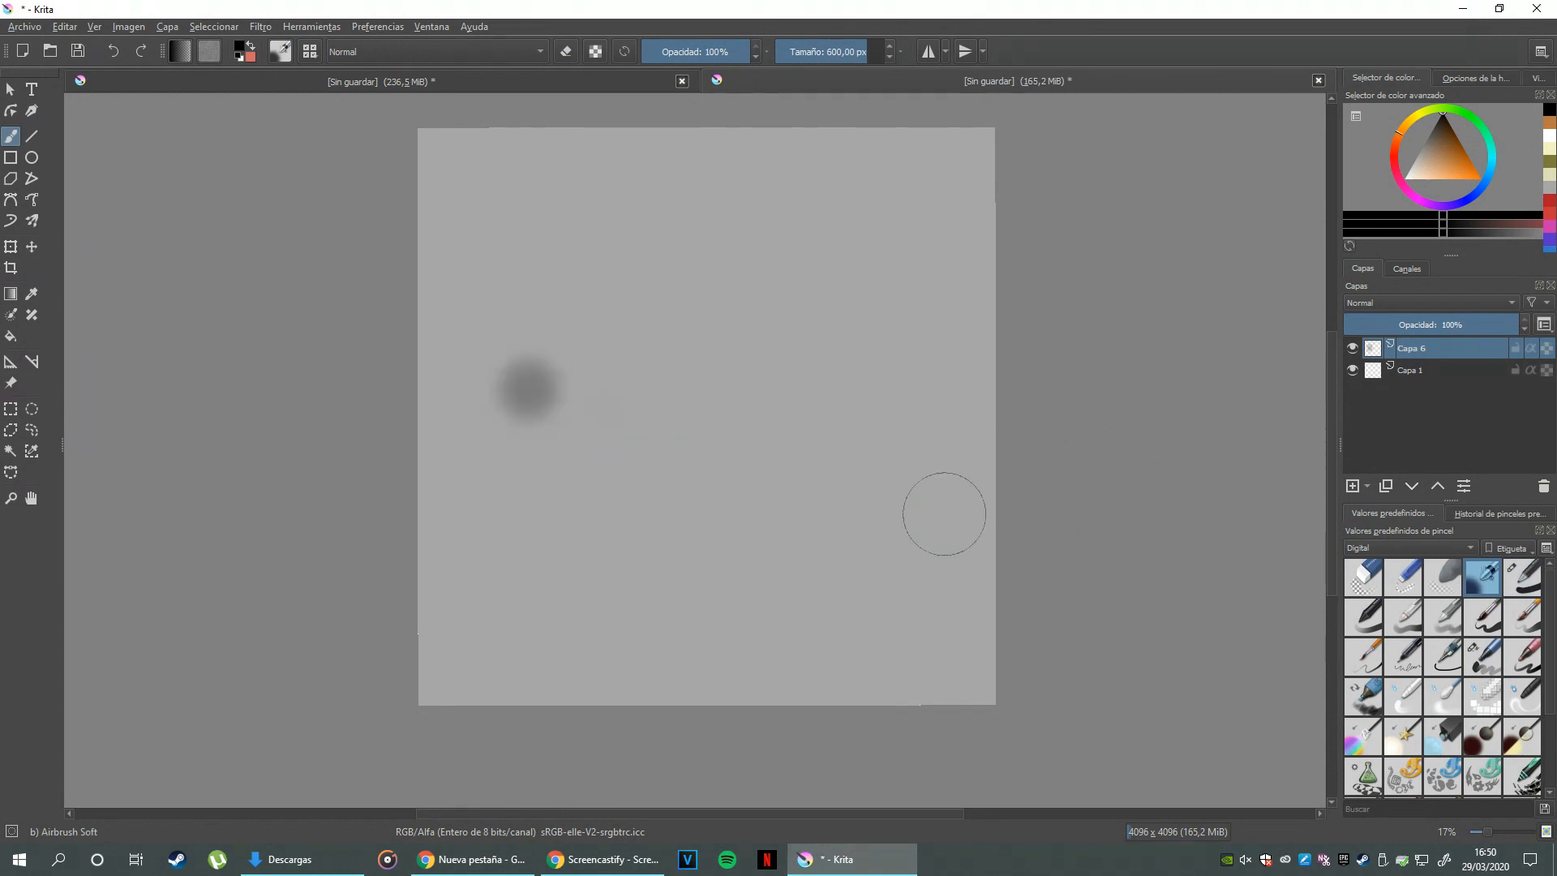
# - Paint small test marks with the Basic-1 and Basic-2 Opacity presets and a looped circle with Basic-3 Flow
pyautogui.click(1522, 576)
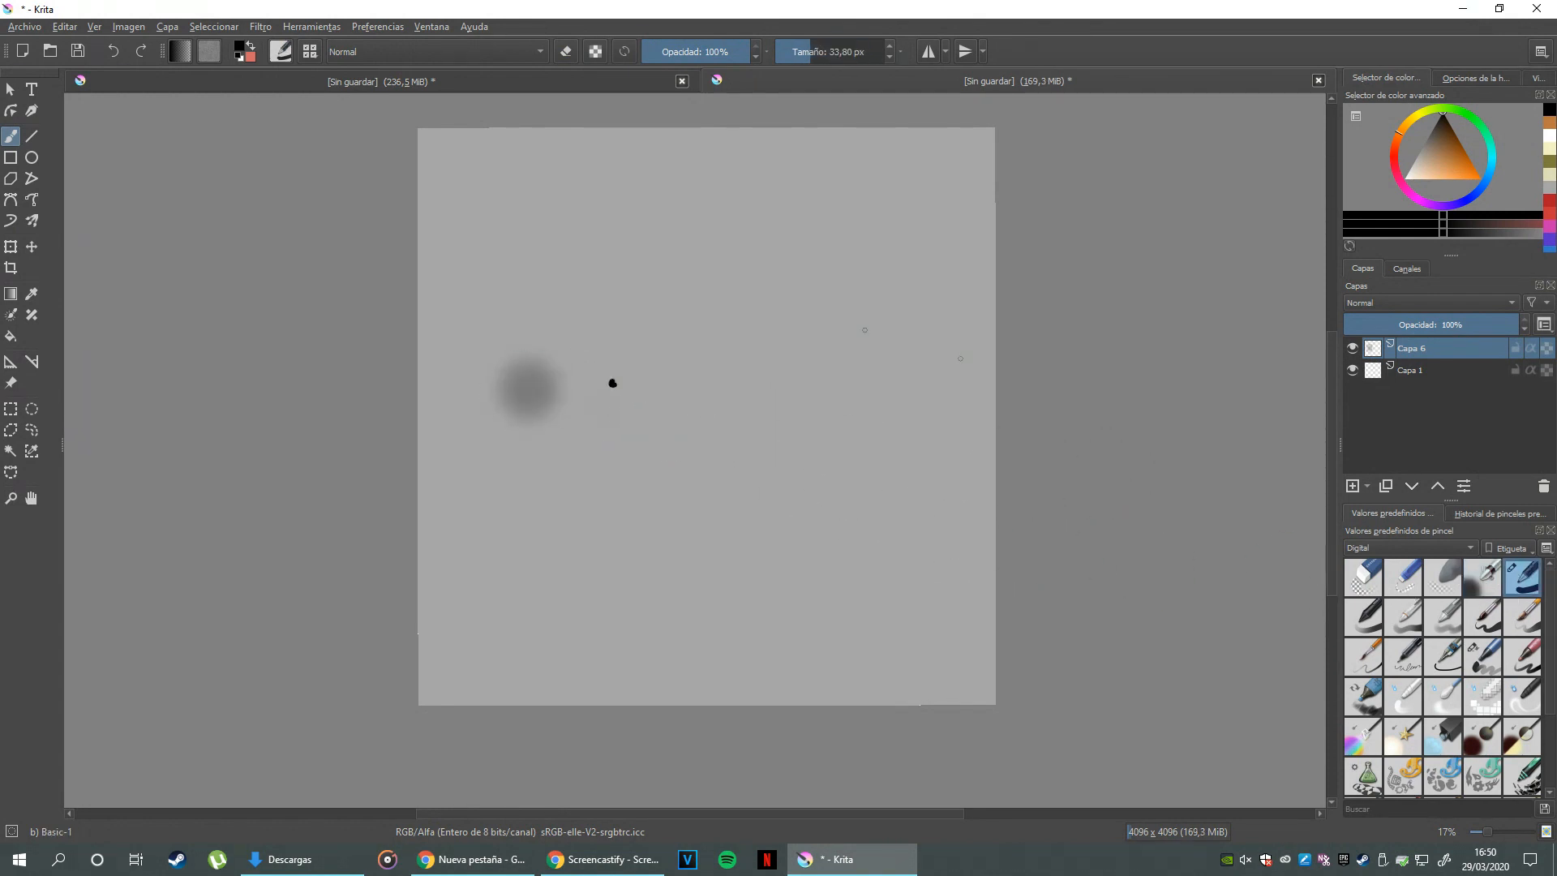
pyautogui.click(1412, 623)
pyautogui.click(1363, 616)
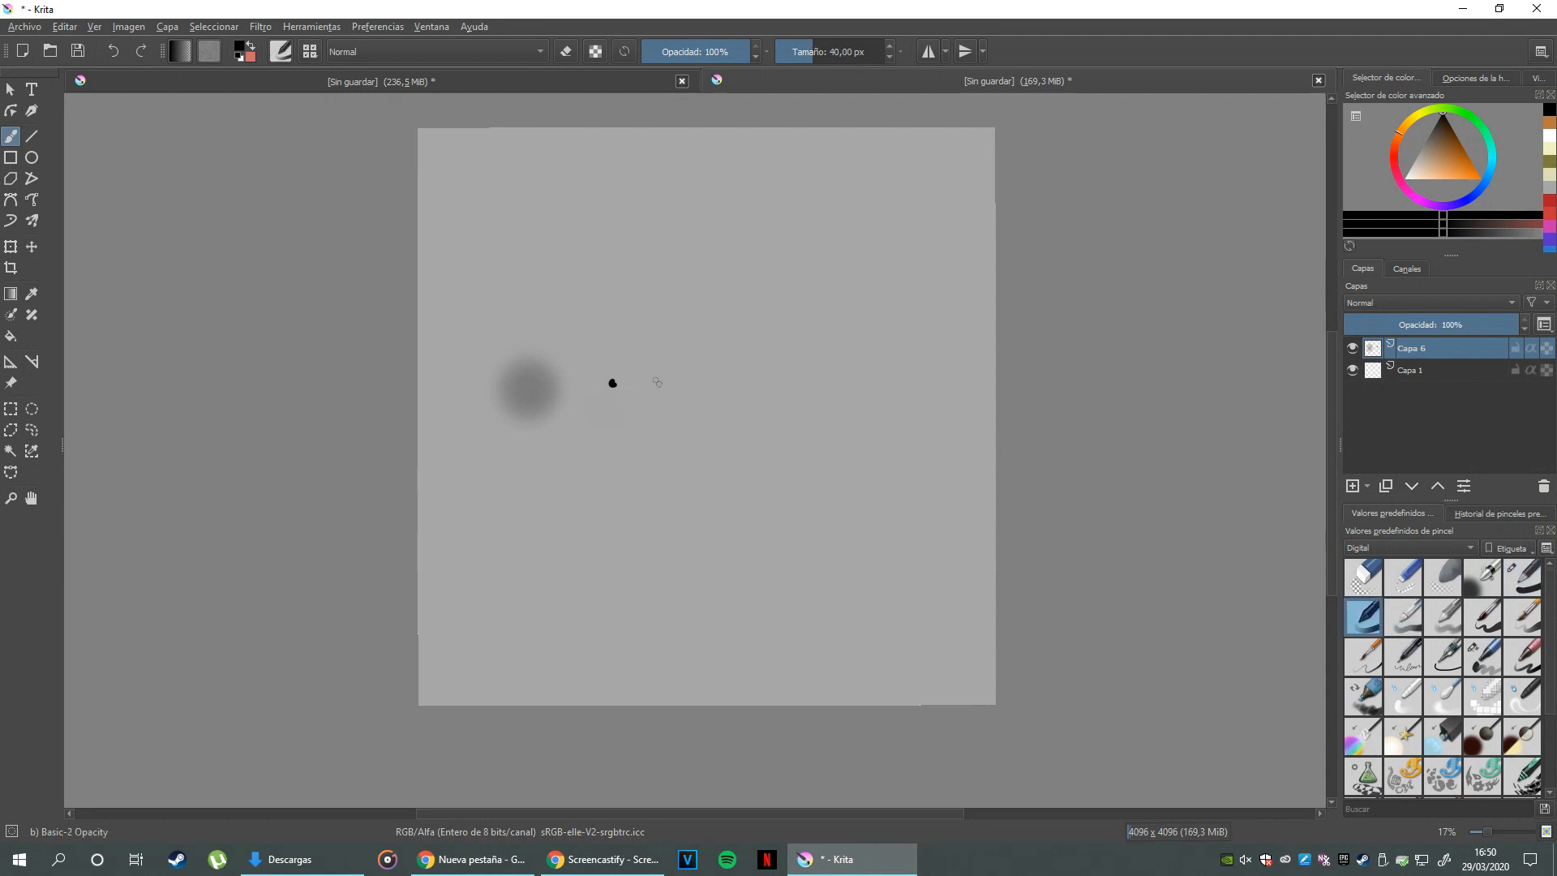
pyautogui.click(1406, 620)
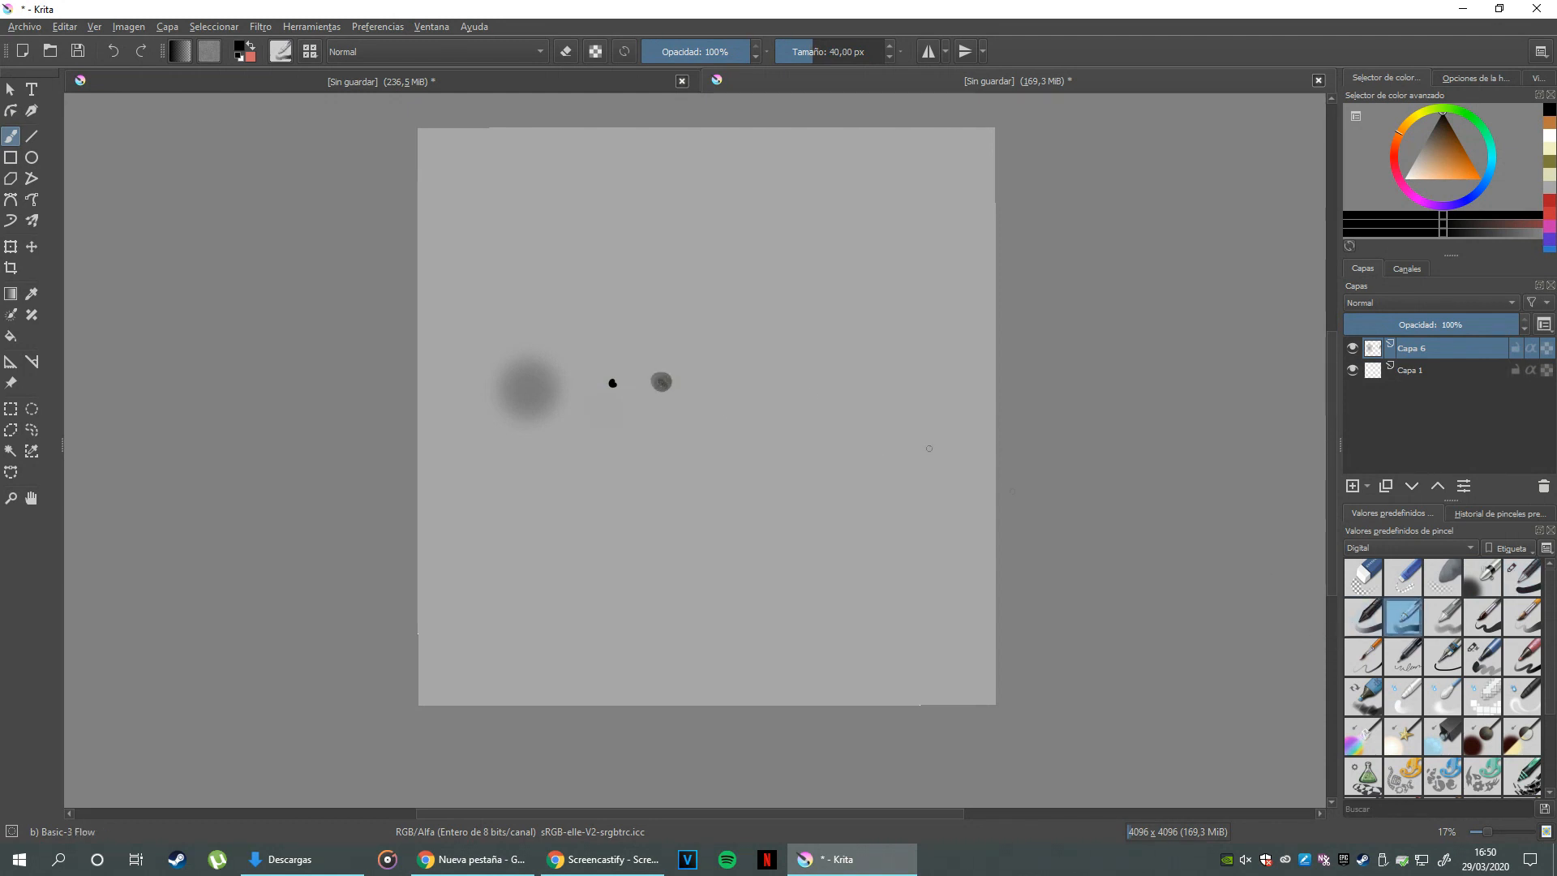
pyautogui.moveTo(717, 389)
pyautogui.mouseDown()
pyautogui.moveTo(734, 343)
pyautogui.moveTo(768, 388)
pyautogui.mouseUp()
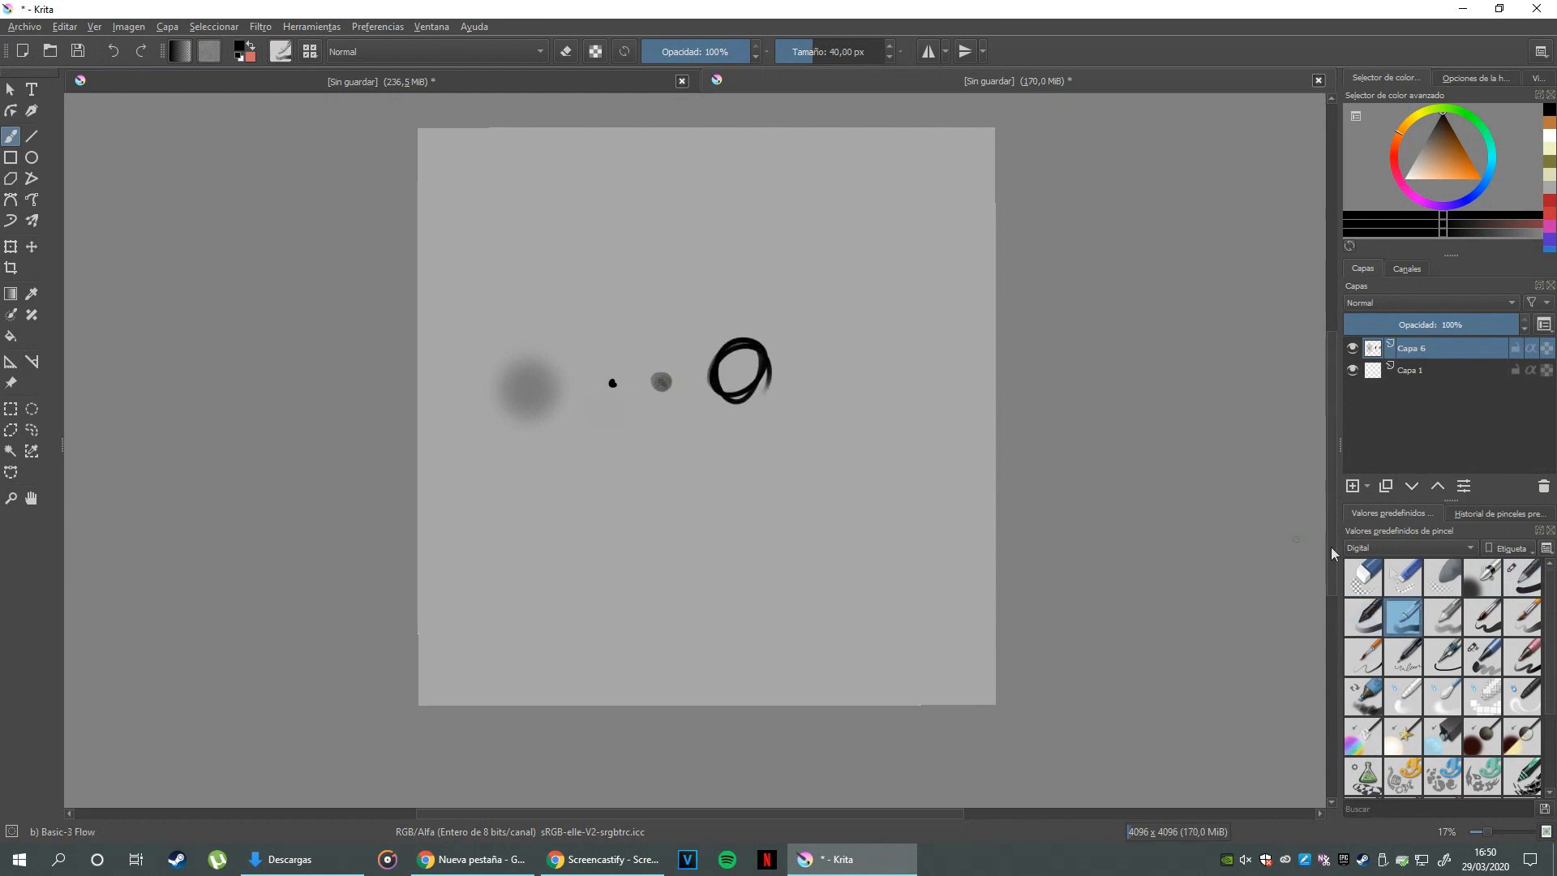
# - Show all brush presets and draw two small loops below the first marks, the second with Basic-5 Size Opacity at 40 px
pyautogui.scroll(-3, 1546, 635)
pyautogui.click(1448, 547)
pyautogui.click(1427, 537)
pyautogui.scroll(-1, 1536, 608)
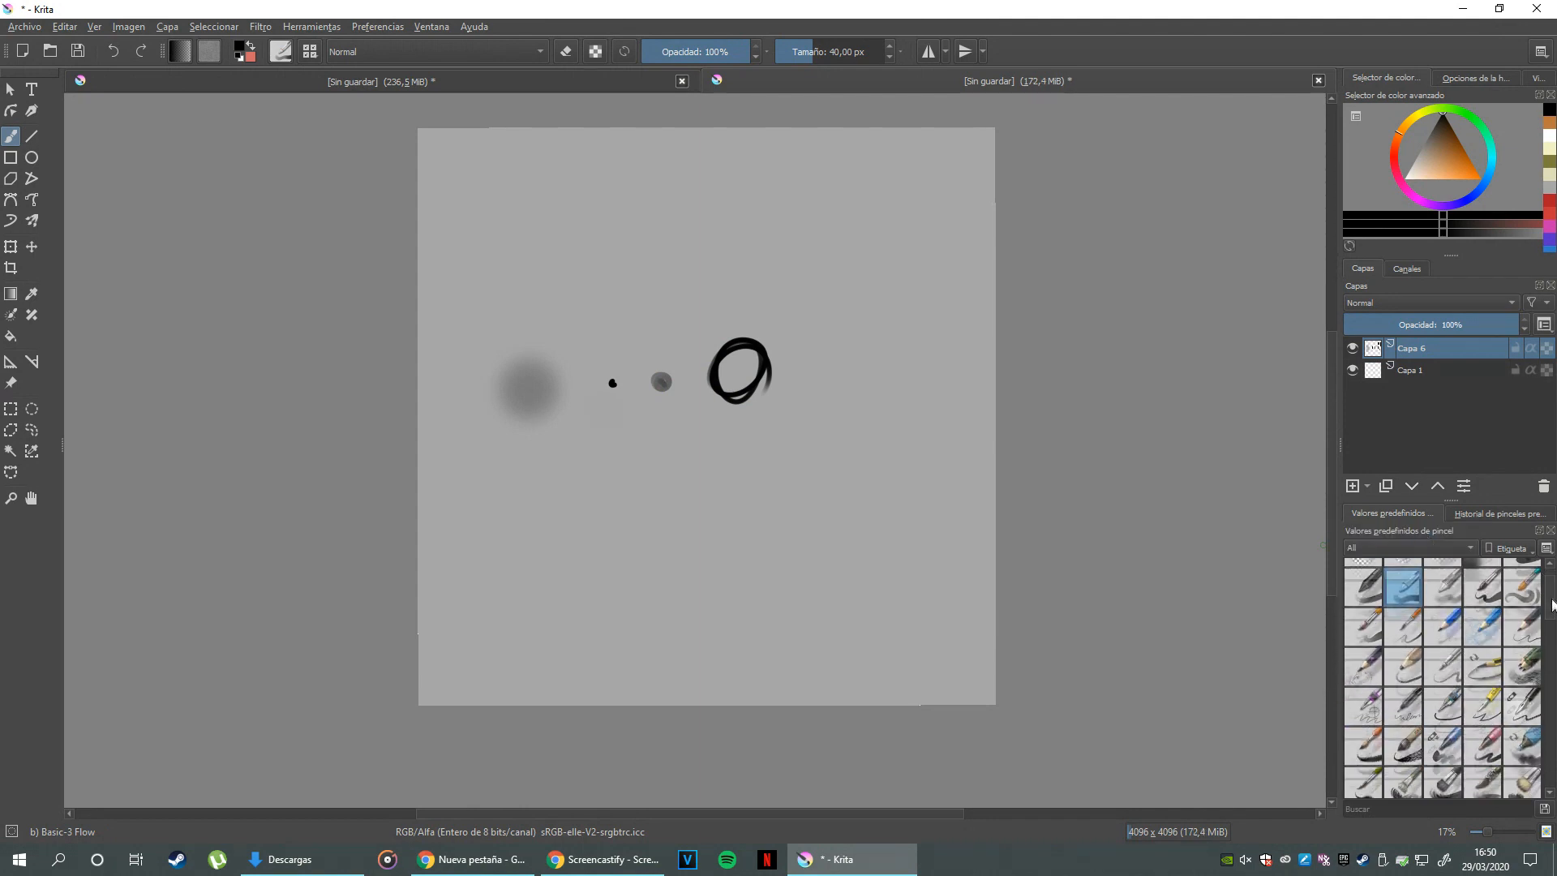
pyautogui.click(1483, 601)
pyautogui.moveTo(674, 423); pyautogui.dragTo(678, 429)
pyautogui.click(1363, 639)
pyautogui.moveTo(601, 460)
pyautogui.mouseDown()
pyautogui.moveTo(585, 447)
pyautogui.moveTo(598, 454)
pyautogui.mouseUp()
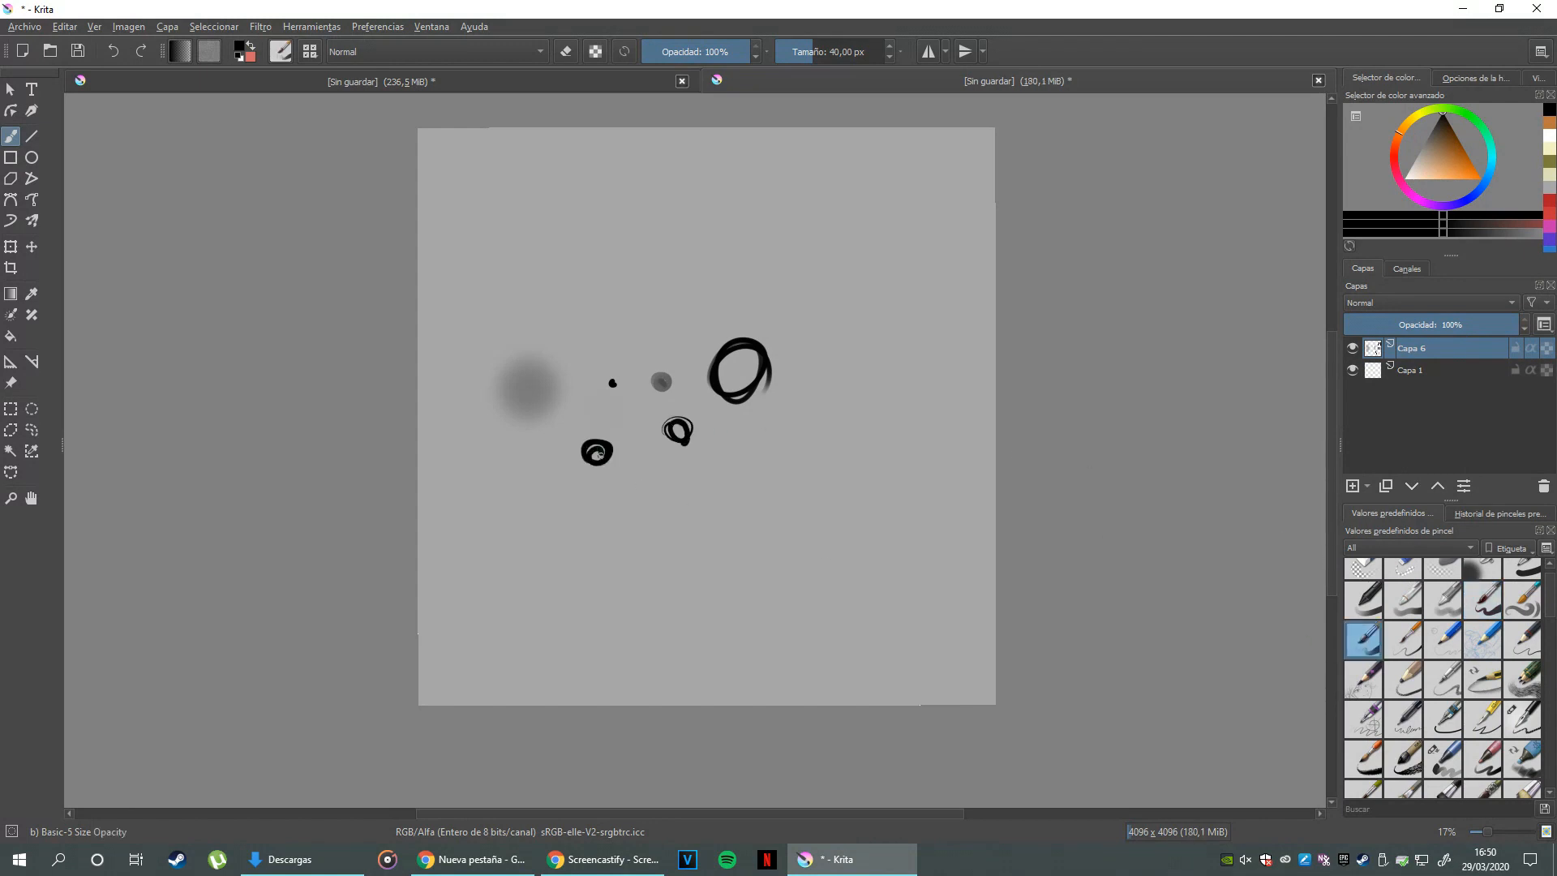
# - Filter the brush presets to Ink, dab a dot with Basic-5 Size, and sketch thin loops with Ink-1 Precision at 3 px
pyautogui.click(1401, 547)
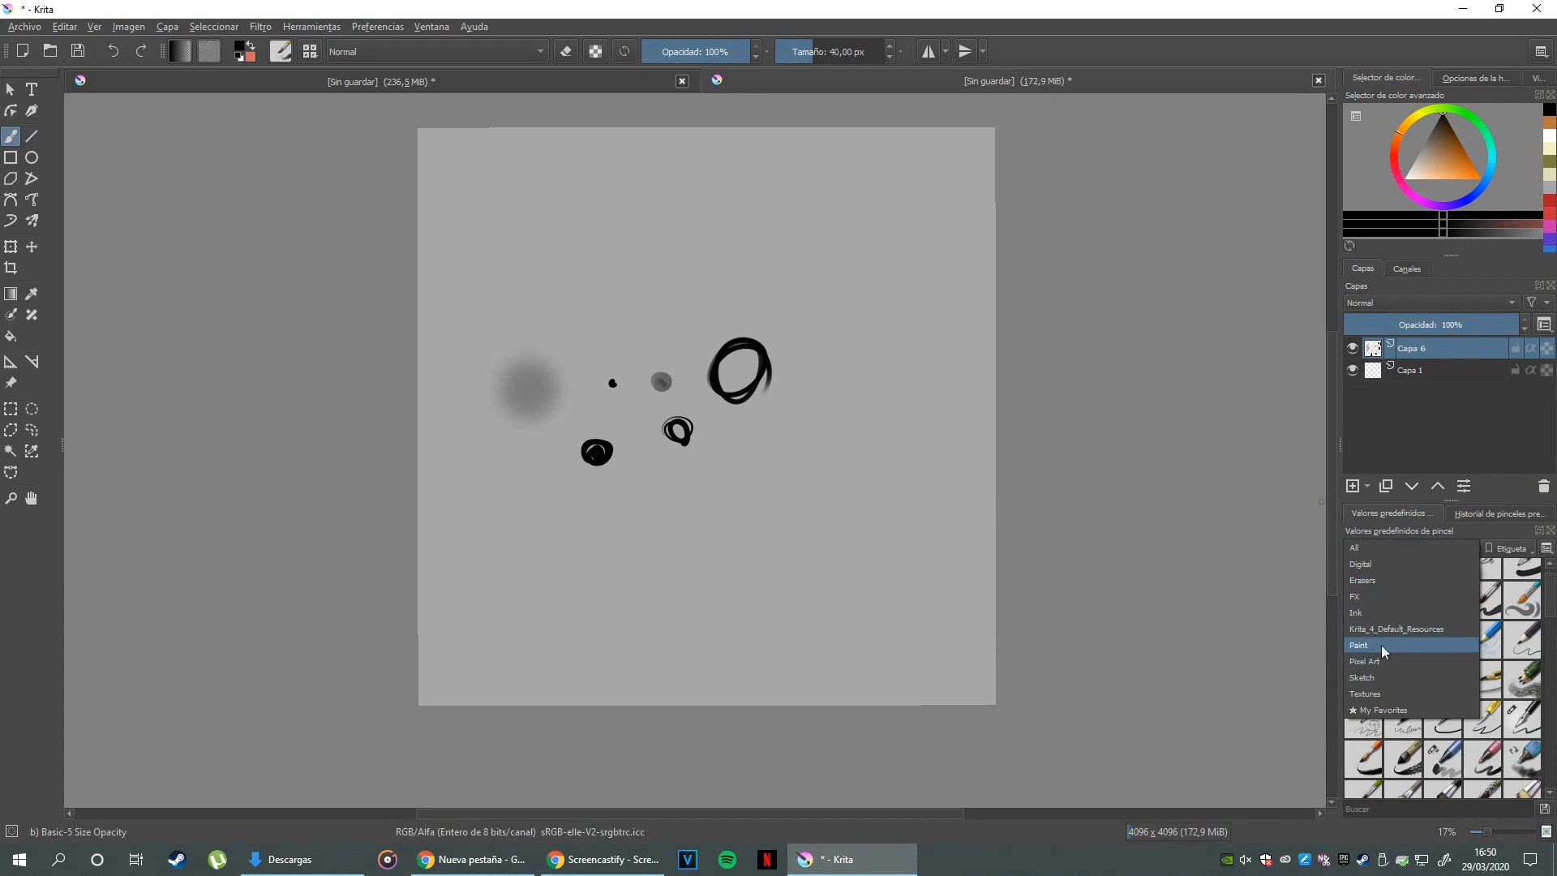
pyautogui.click(1379, 612)
pyautogui.click(1434, 589)
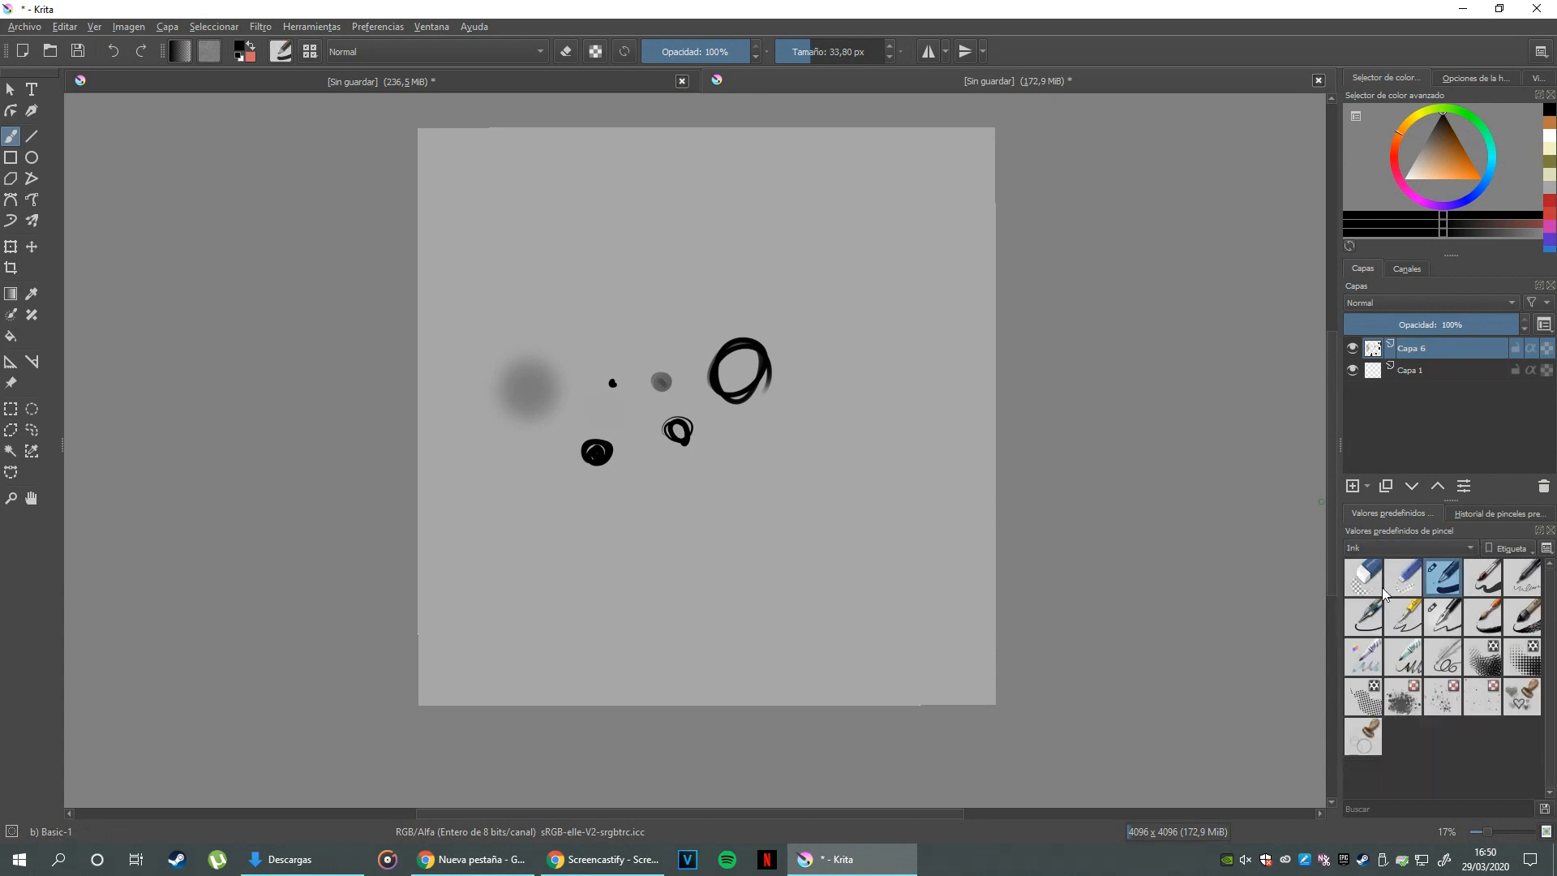
pyautogui.click(1483, 577)
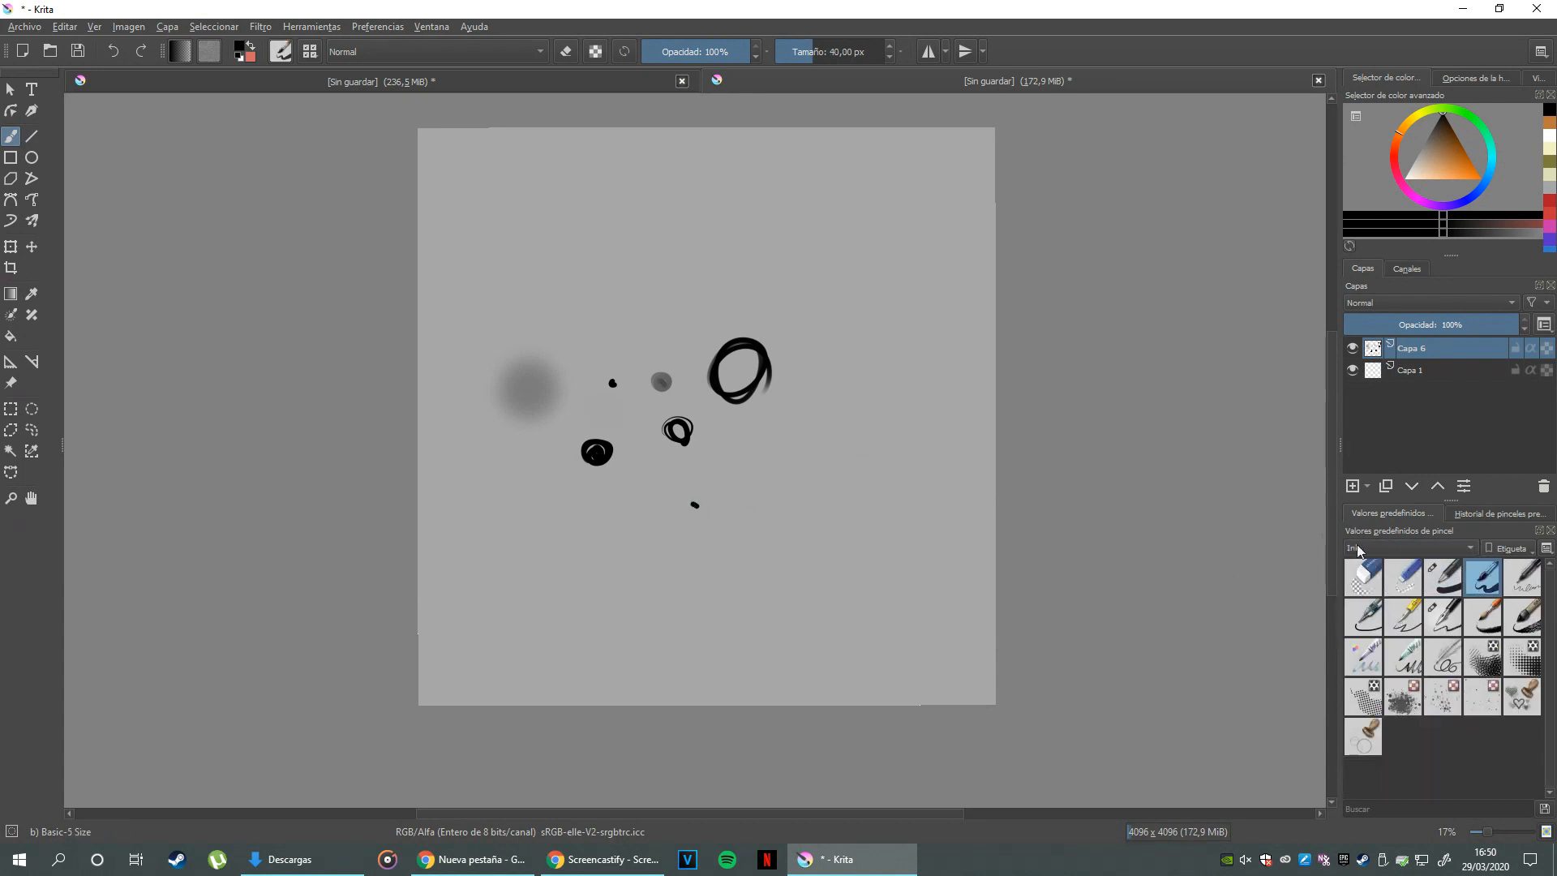
pyautogui.click(1523, 577)
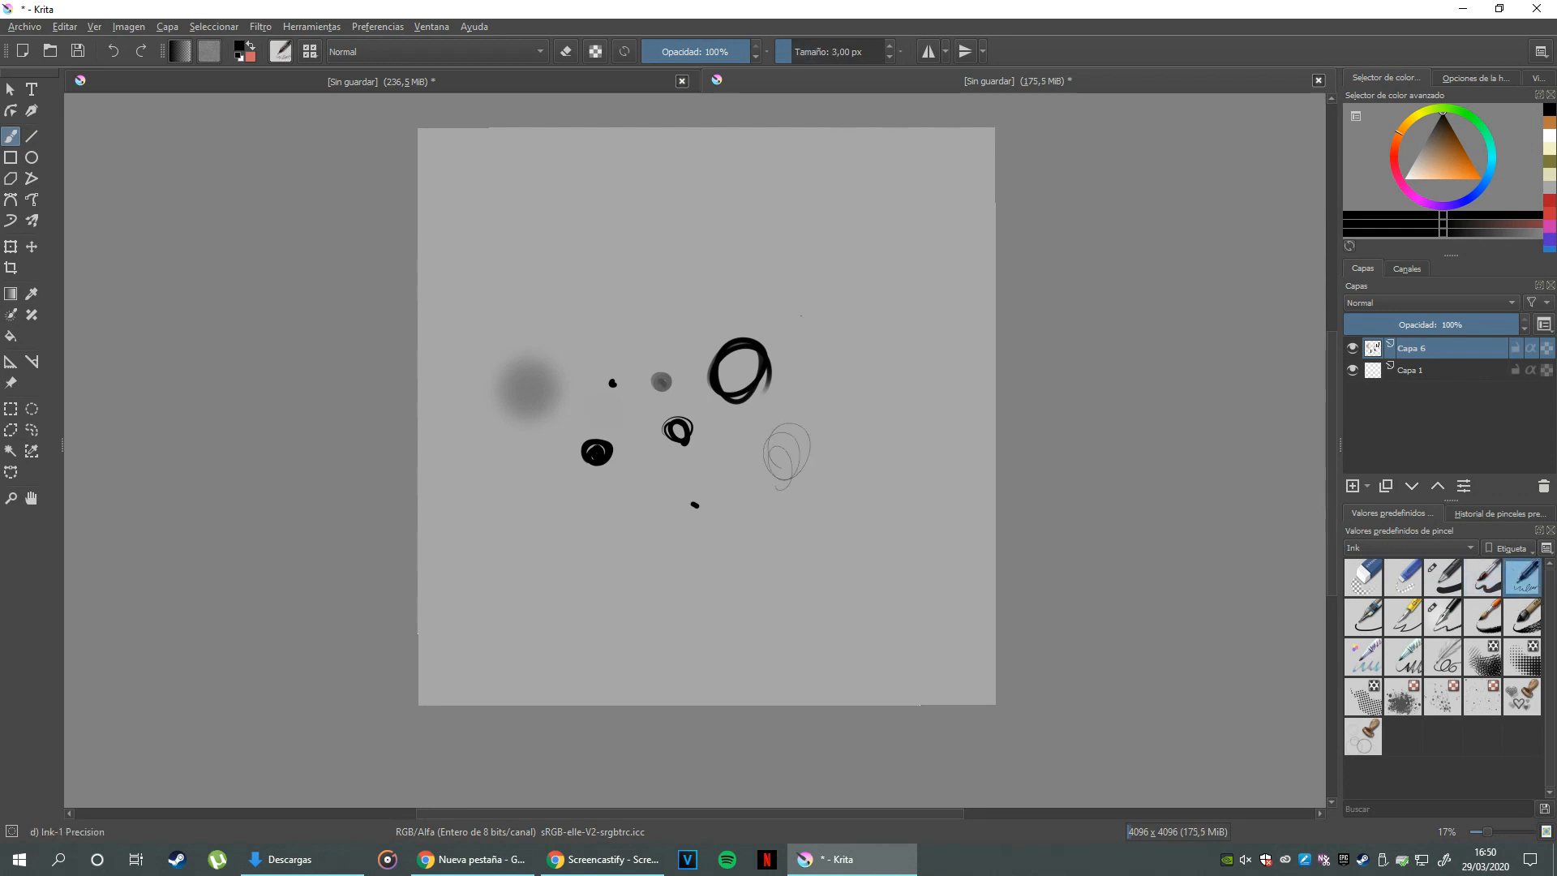
# - Try a stroke with Ink-1 Precision at a different size, undo it, and try the Ink-2 Fineliner and Ink-3 Gpen presets
pyautogui.moveTo(817, 43); pyautogui.dragTo(880, 51)
pyautogui.moveTo(799, 373)
pyautogui.mouseDown()
pyautogui.moveTo(831, 373)
pyautogui.moveTo(812, 342)
pyautogui.mouseUp()
pyautogui.hotkey('ctrl', 'z')
pyautogui.click(1374, 623)
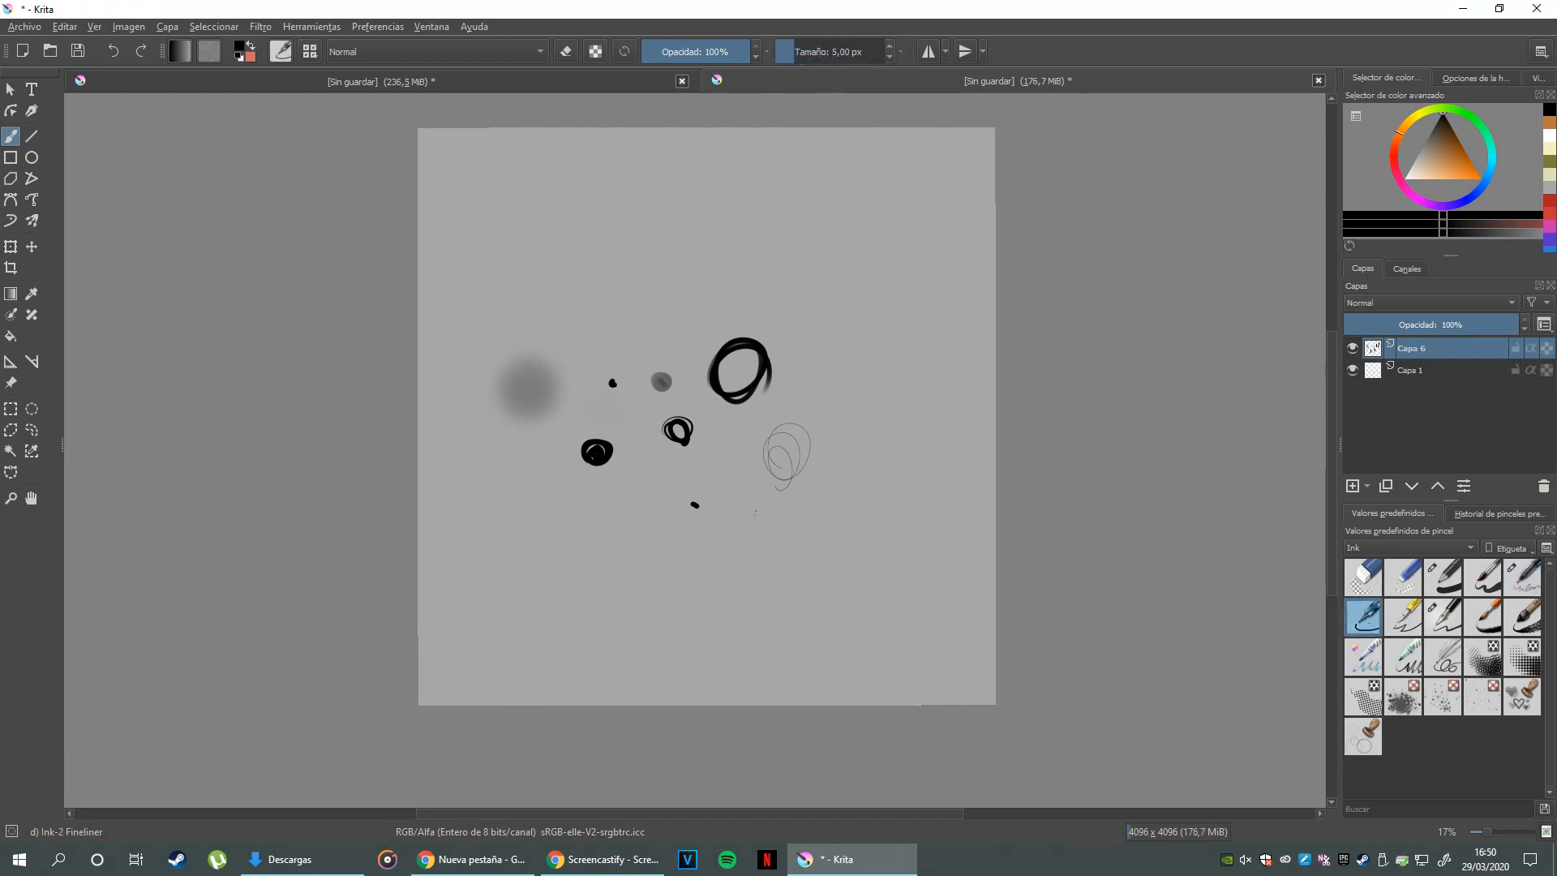
pyautogui.click(1404, 616)
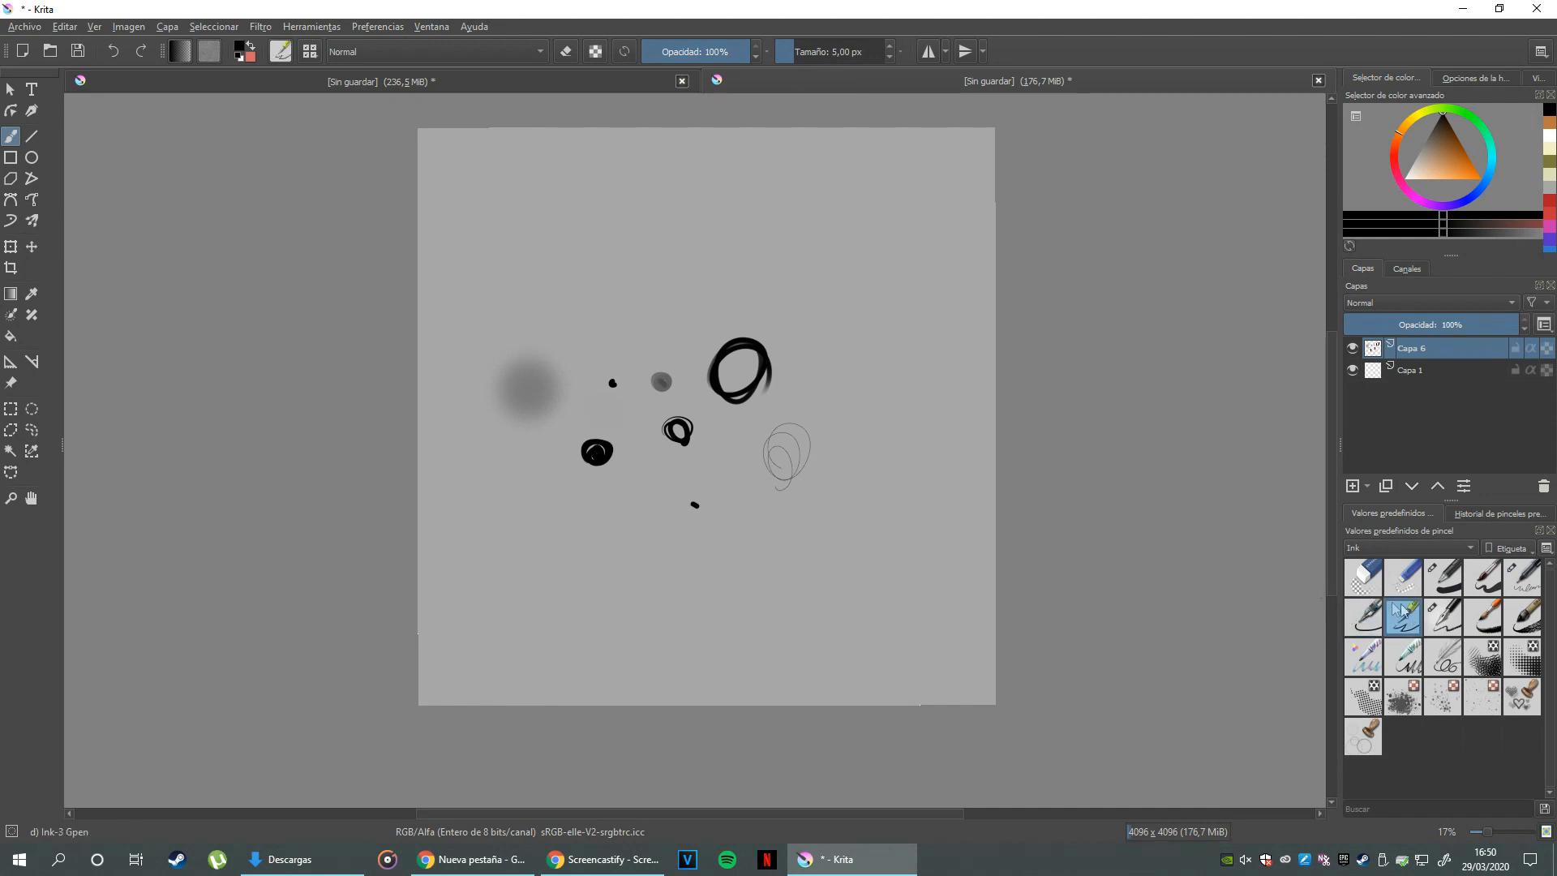
# - Try strokes with the Ink-4 Pen Rough preset at several brush sizes, turning eraser mode on and off, and undo them
pyautogui.click(1444, 616)
pyautogui.press('e')
pyautogui.click(826, 59)
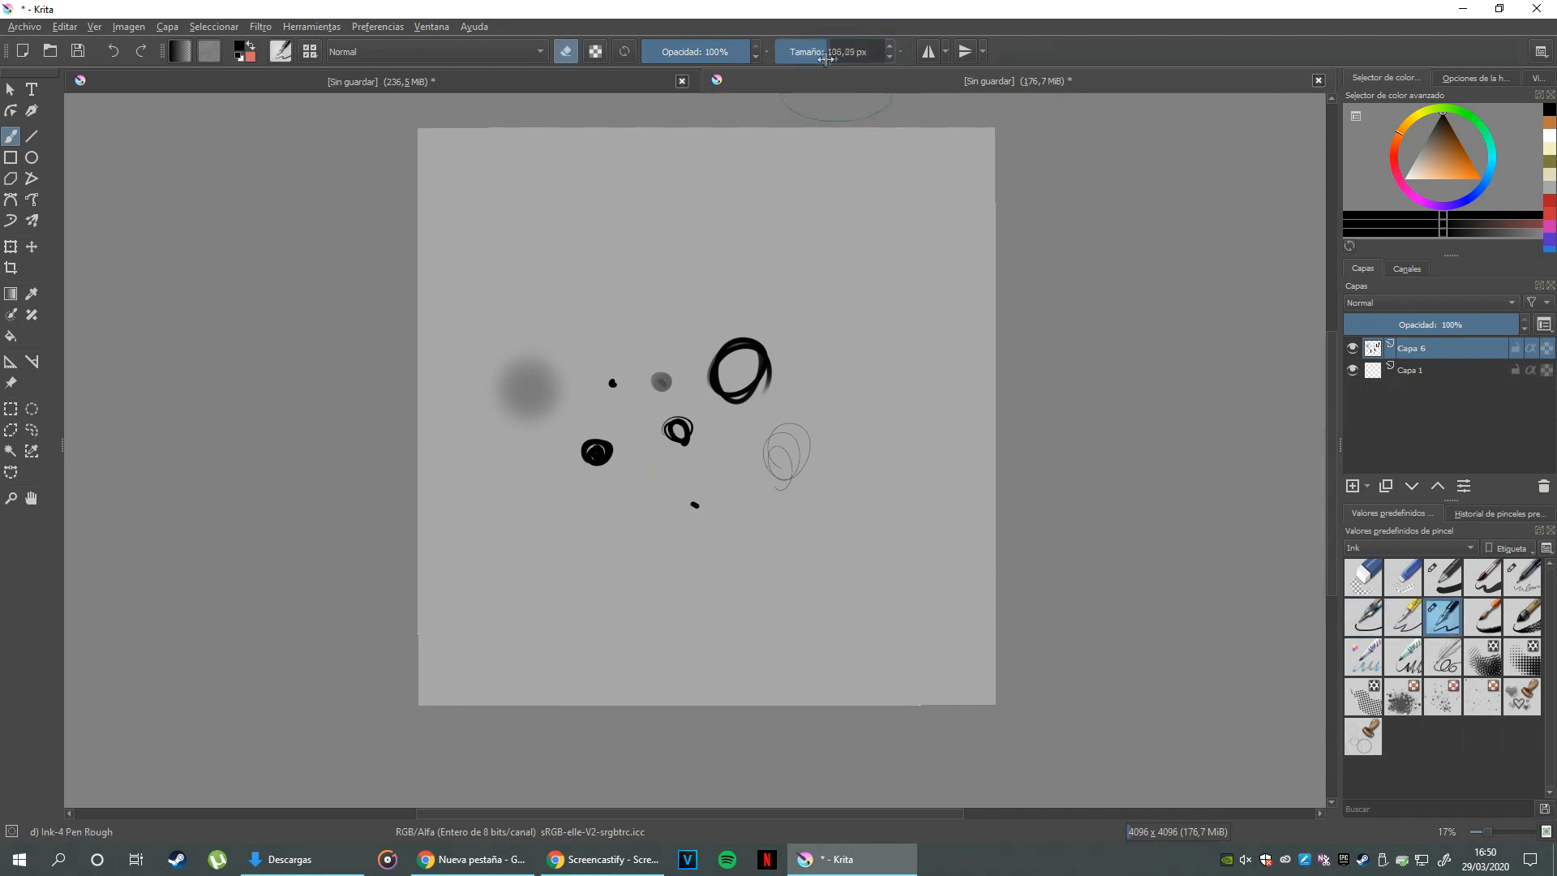
pyautogui.hotkey('ctrl', 'z')
pyautogui.moveTo(625, 501); pyautogui.dragTo(686, 553)
pyautogui.hotkey('ctrl', 'z')
pyautogui.moveTo(838, 51); pyautogui.dragTo(811, 51)
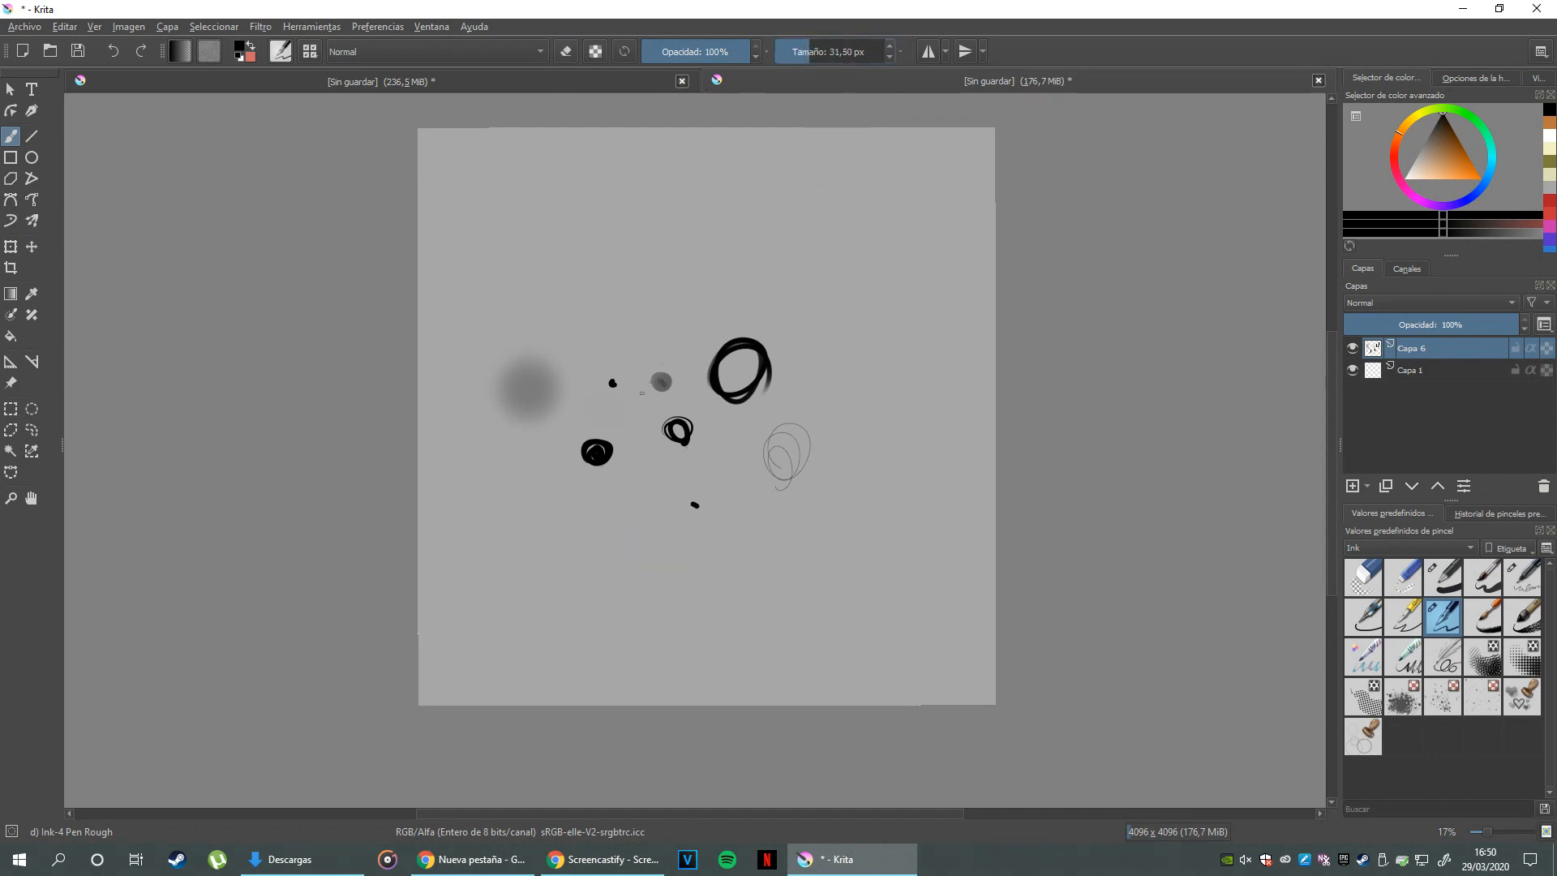
pyautogui.hotkey('ctrl', 'z')
# - Sample grey from the canvas, restore black as the painting colour, and draw a short curved line with Ink-7 Brush Rough at 25 px
pyautogui.keyDown('ctrl'); pyautogui.click(748, 552); pyautogui.keyUp('ctrl')
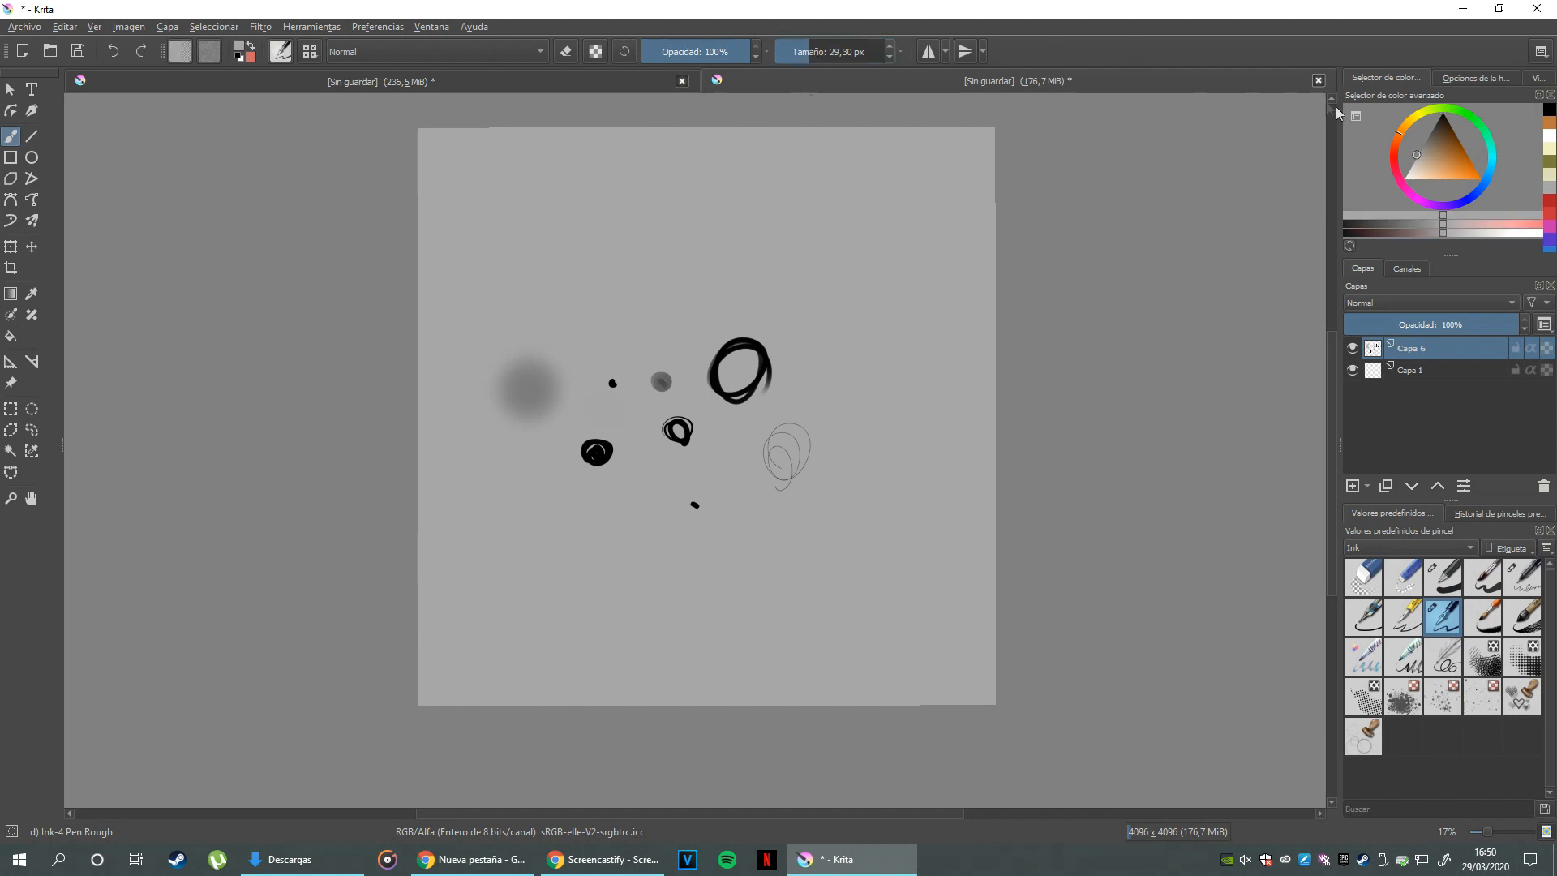
pyautogui.moveTo(1447, 147); pyautogui.dragTo(1443, 111)
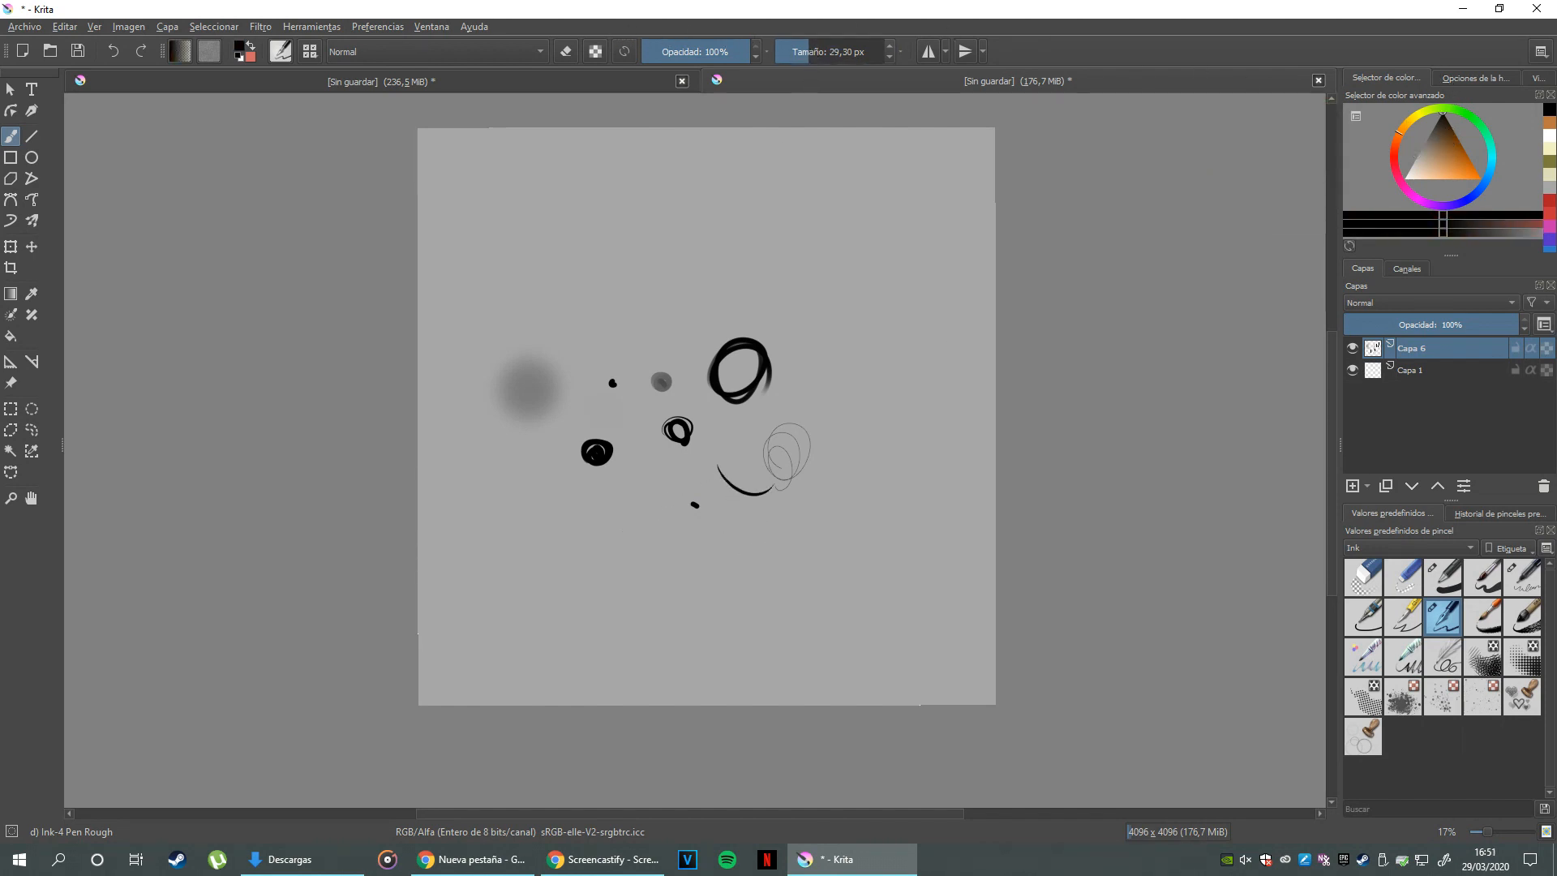
pyautogui.click(1481, 620)
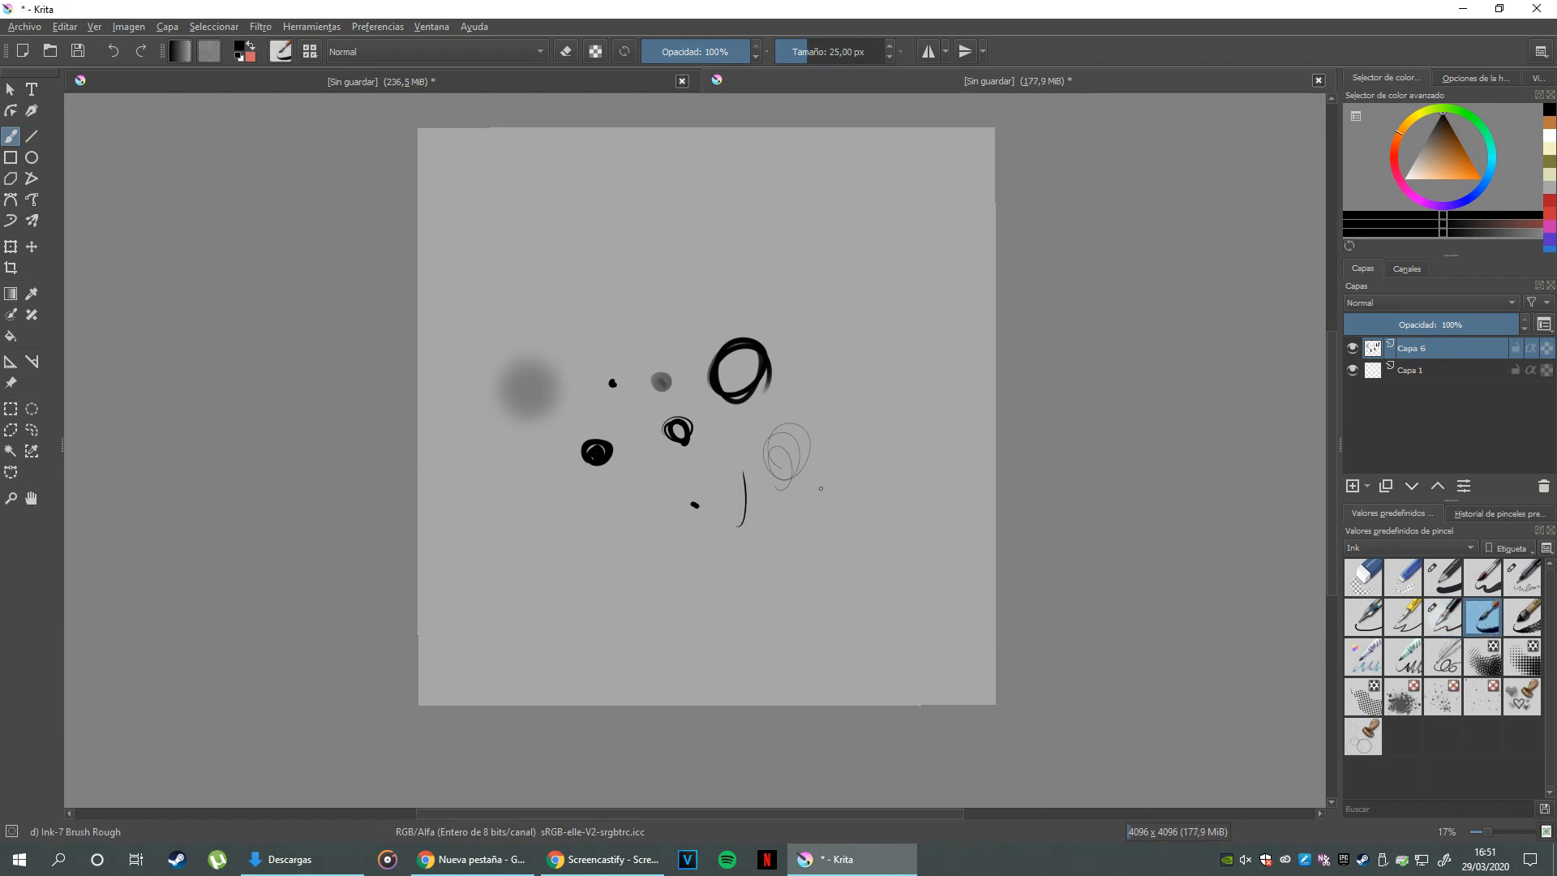
# - Try several long strokes with the Ink-8 Sumi-e preset at 60 px and undo them
pyautogui.click(1525, 618)
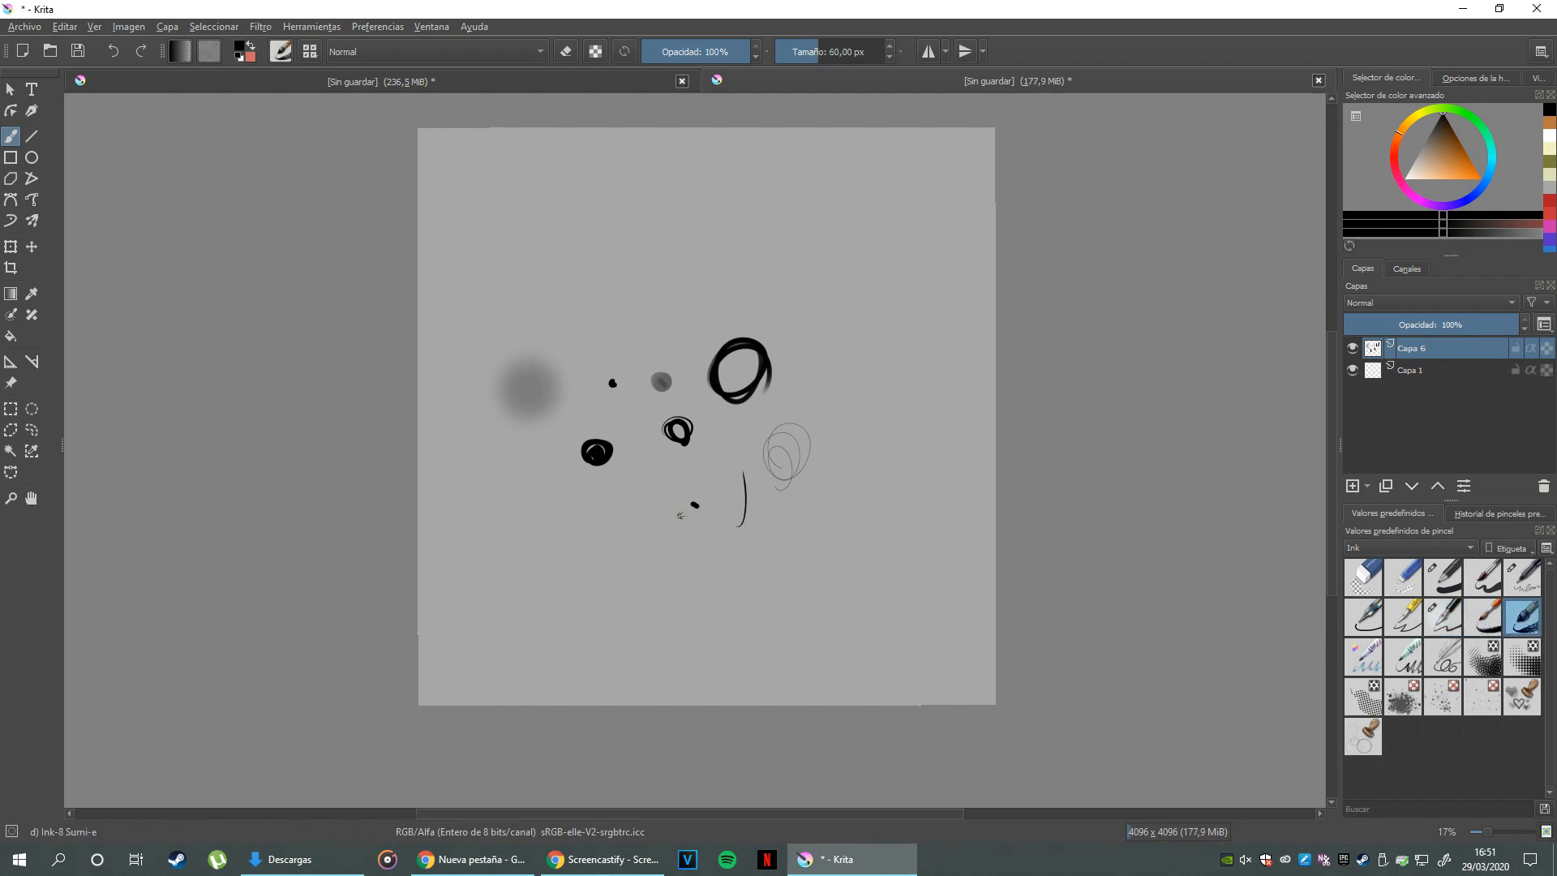
pyautogui.moveTo(623, 542); pyautogui.dragTo(641, 556)
pyautogui.hotkey('ctrl', 'z')
pyautogui.moveTo(764, 527)
pyautogui.mouseDown()
pyautogui.moveTo(765, 575)
pyautogui.moveTo(803, 533)
pyautogui.mouseUp()
pyautogui.hotkey('ctrl', 'z')
pyautogui.moveTo(730, 614); pyautogui.dragTo(843, 489)
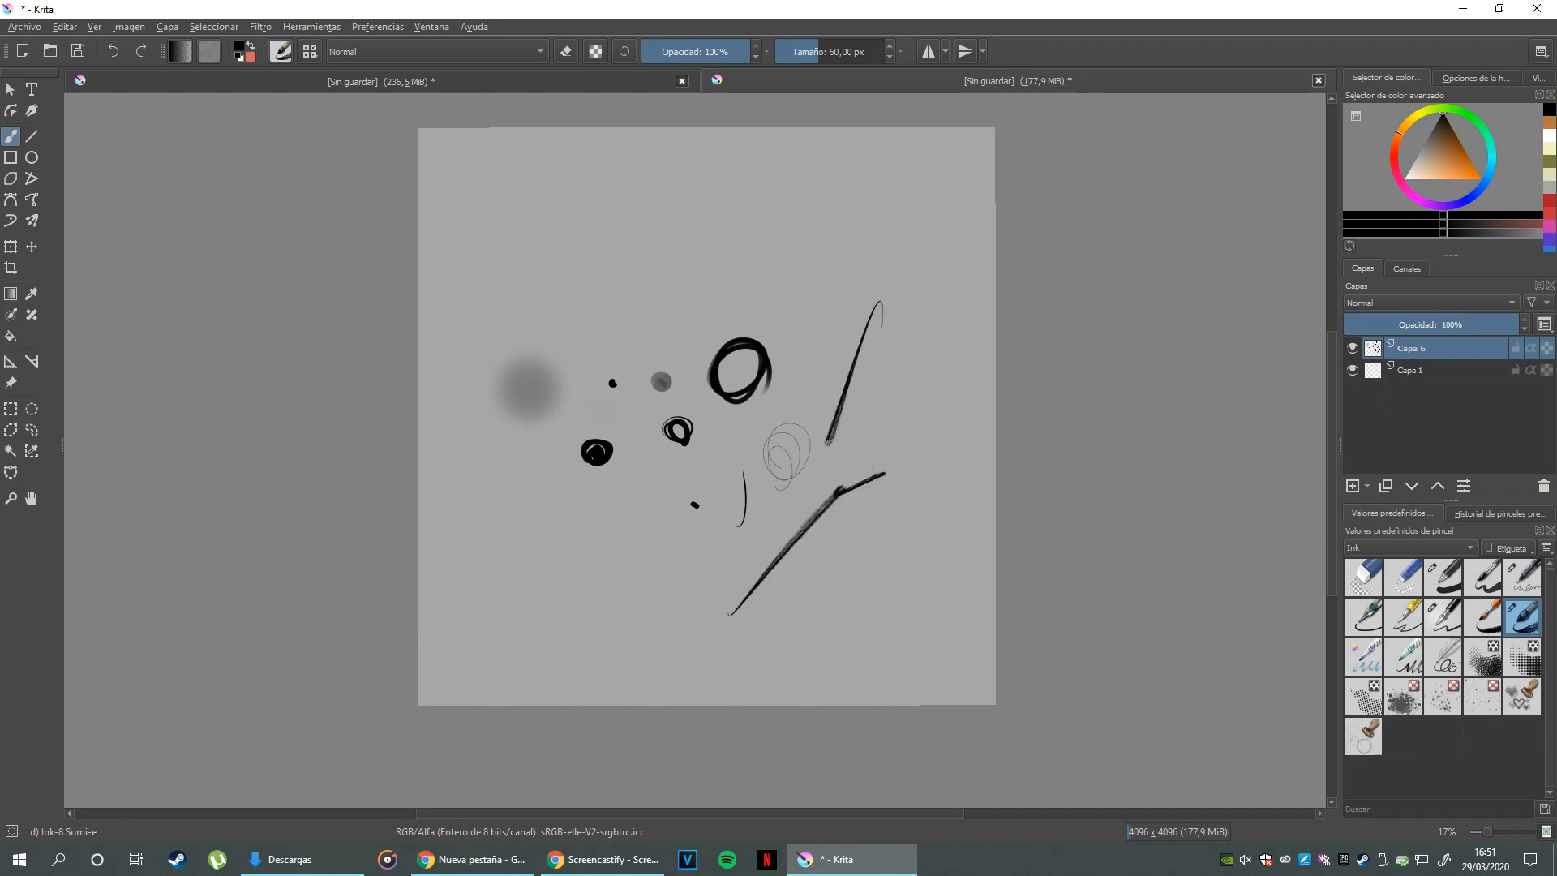
pyautogui.hotkey('ctrl', 'z')
pyautogui.hotkey('ctrl', 'z')
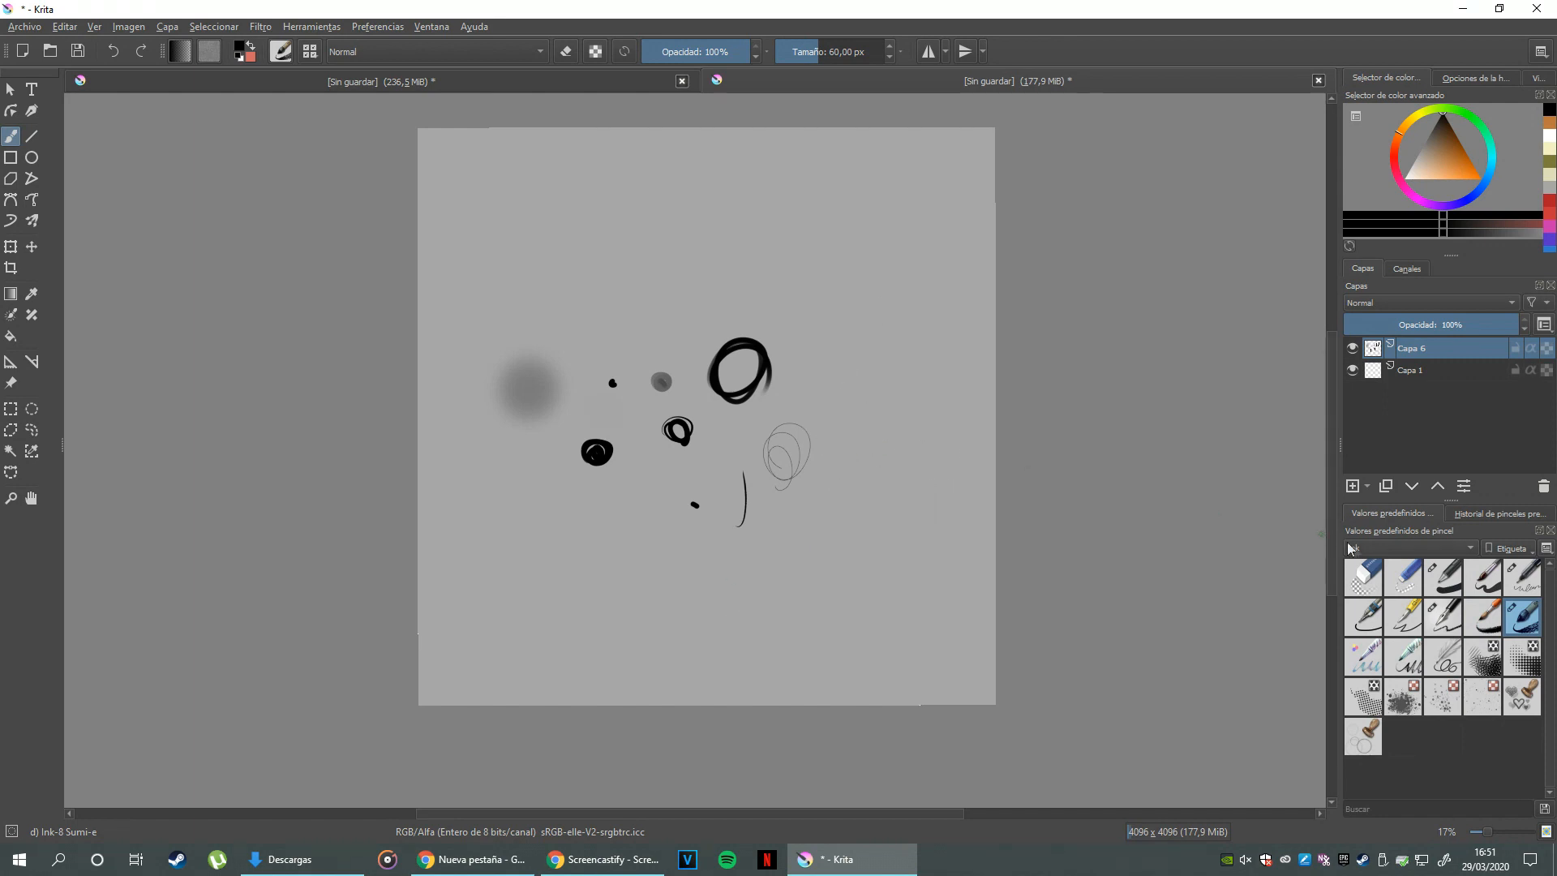
# - Filter the brush presets to Paint and draw overlapping loops near the canvas's lower part with Bristles-2 Flat Rough at 40 px
pyautogui.click(1354, 555)
pyautogui.click(1384, 593)
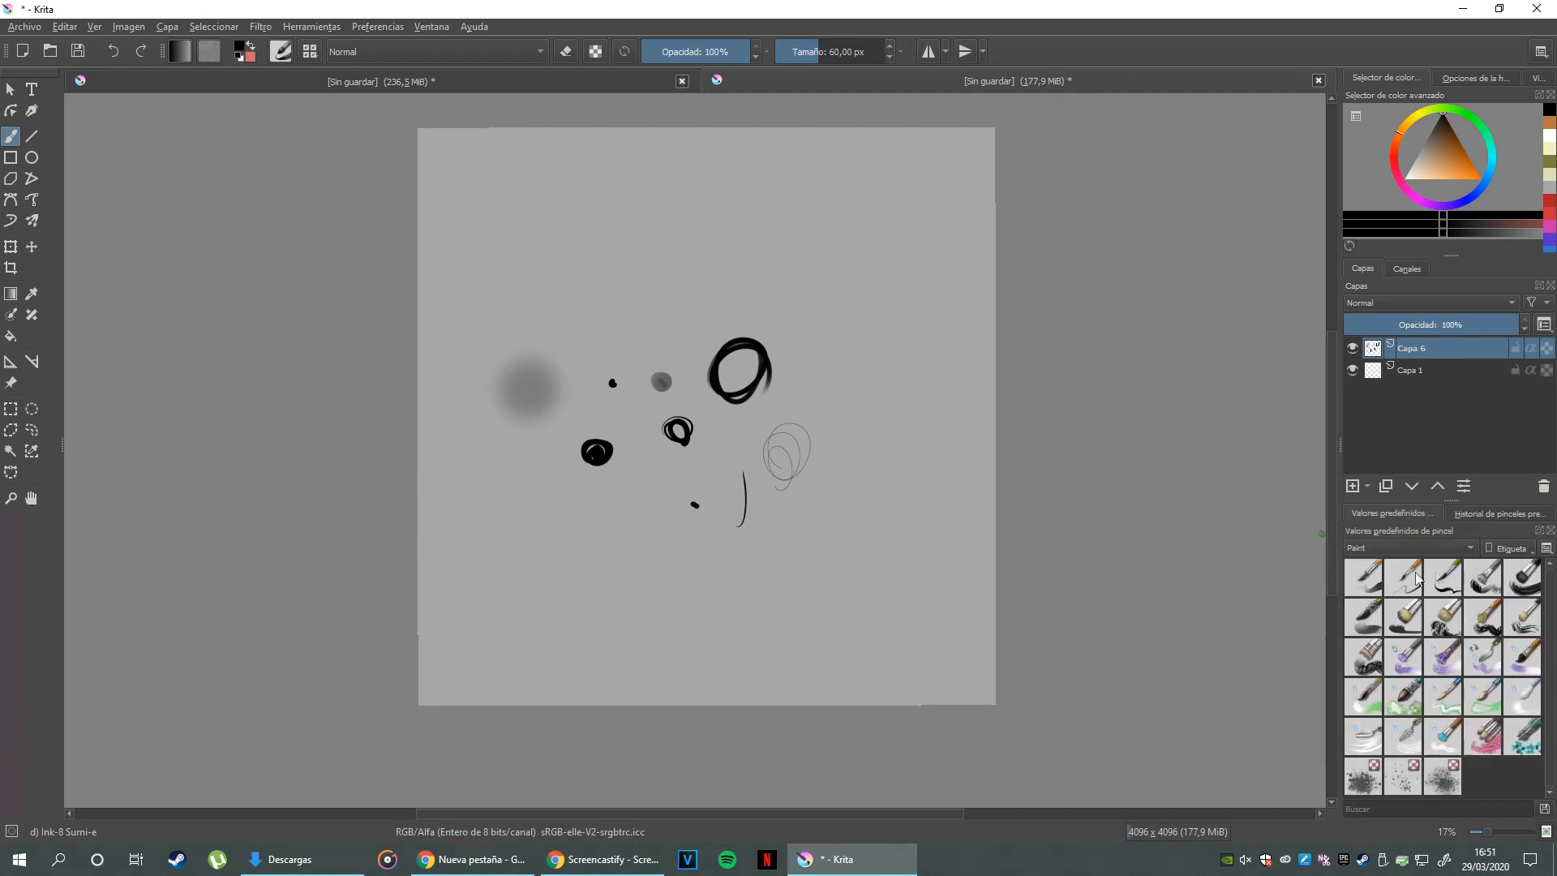
pyautogui.click(1468, 577)
pyautogui.moveTo(758, 587); pyautogui.dragTo(798, 577)
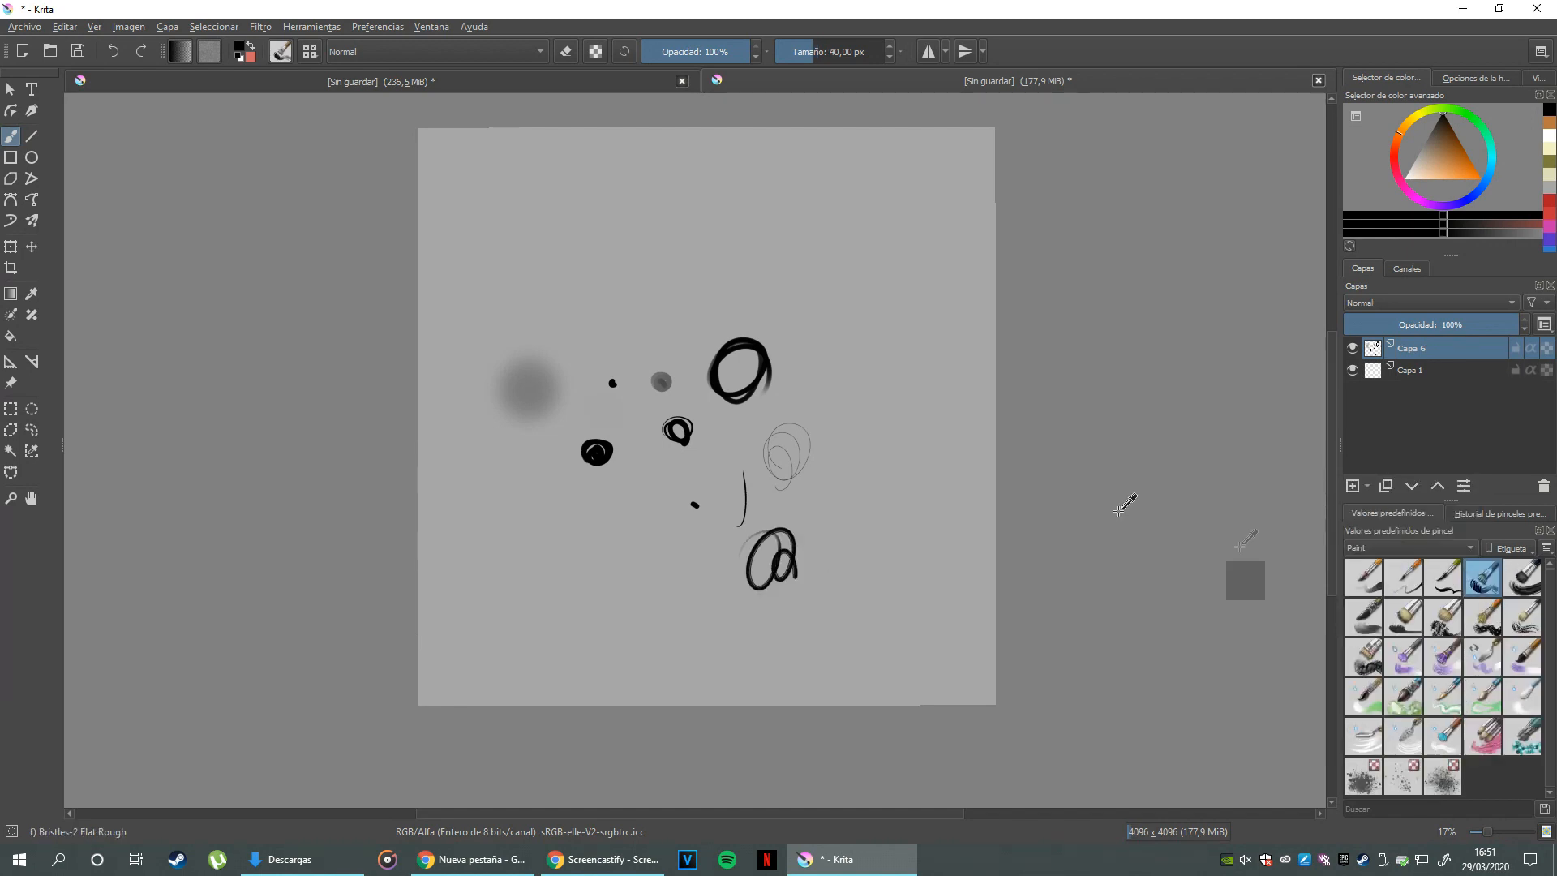
# - Try loops with Bristles-3 Large Smooth at 110 px and curved strokes with Bristles-4 Glaze at 70 px, undoing the tests
pyautogui.click(1522, 575)
pyautogui.moveTo(621, 545); pyautogui.dragTo(686, 612)
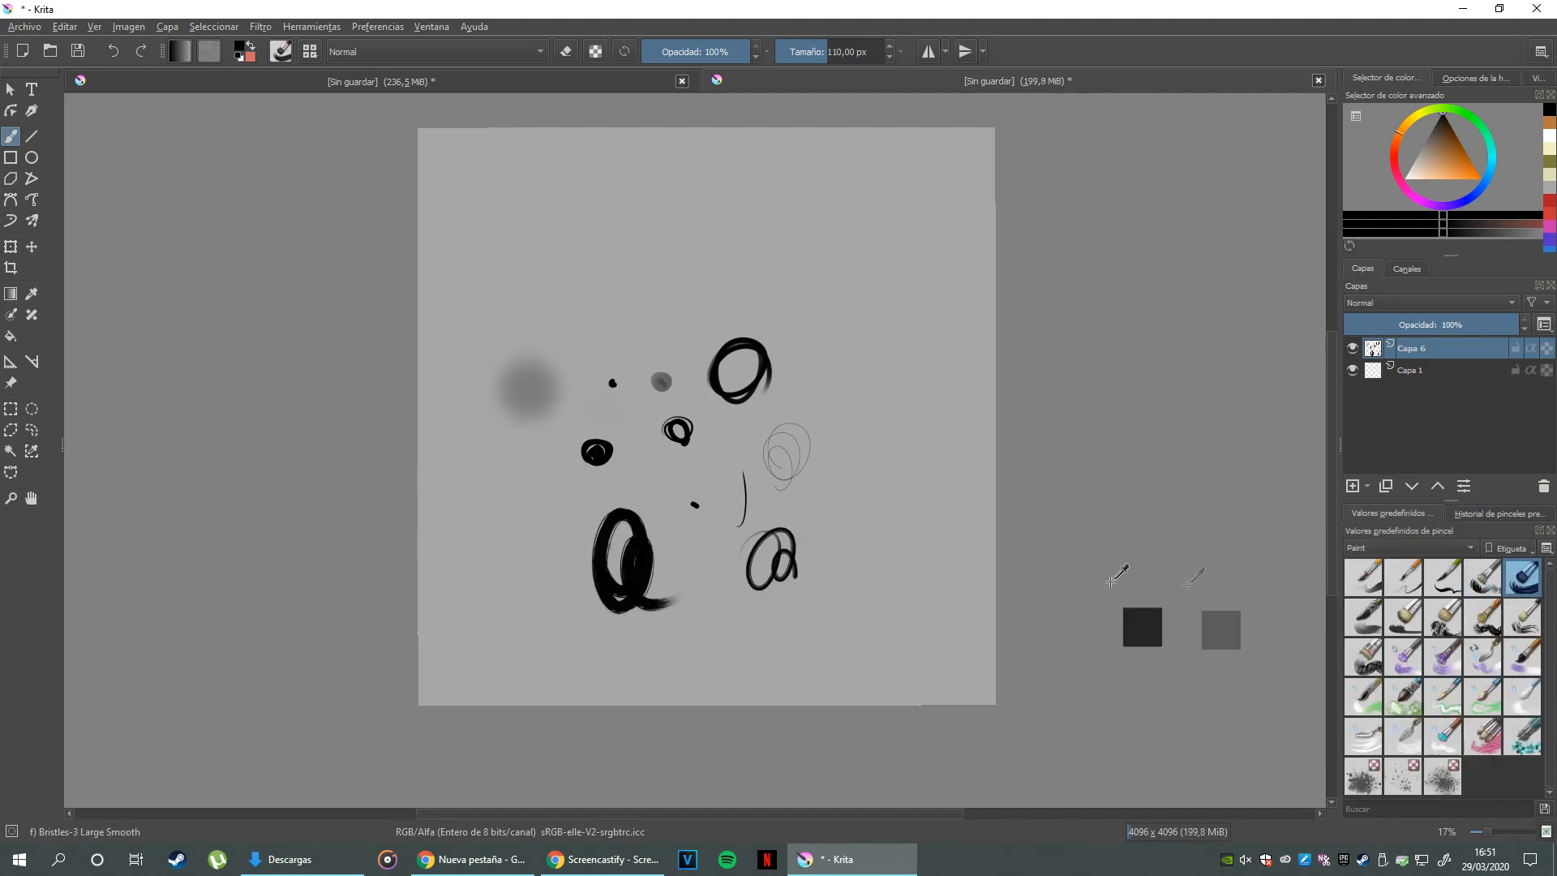
pyautogui.hotkey('ctrl', 'z')
pyautogui.click(1362, 612)
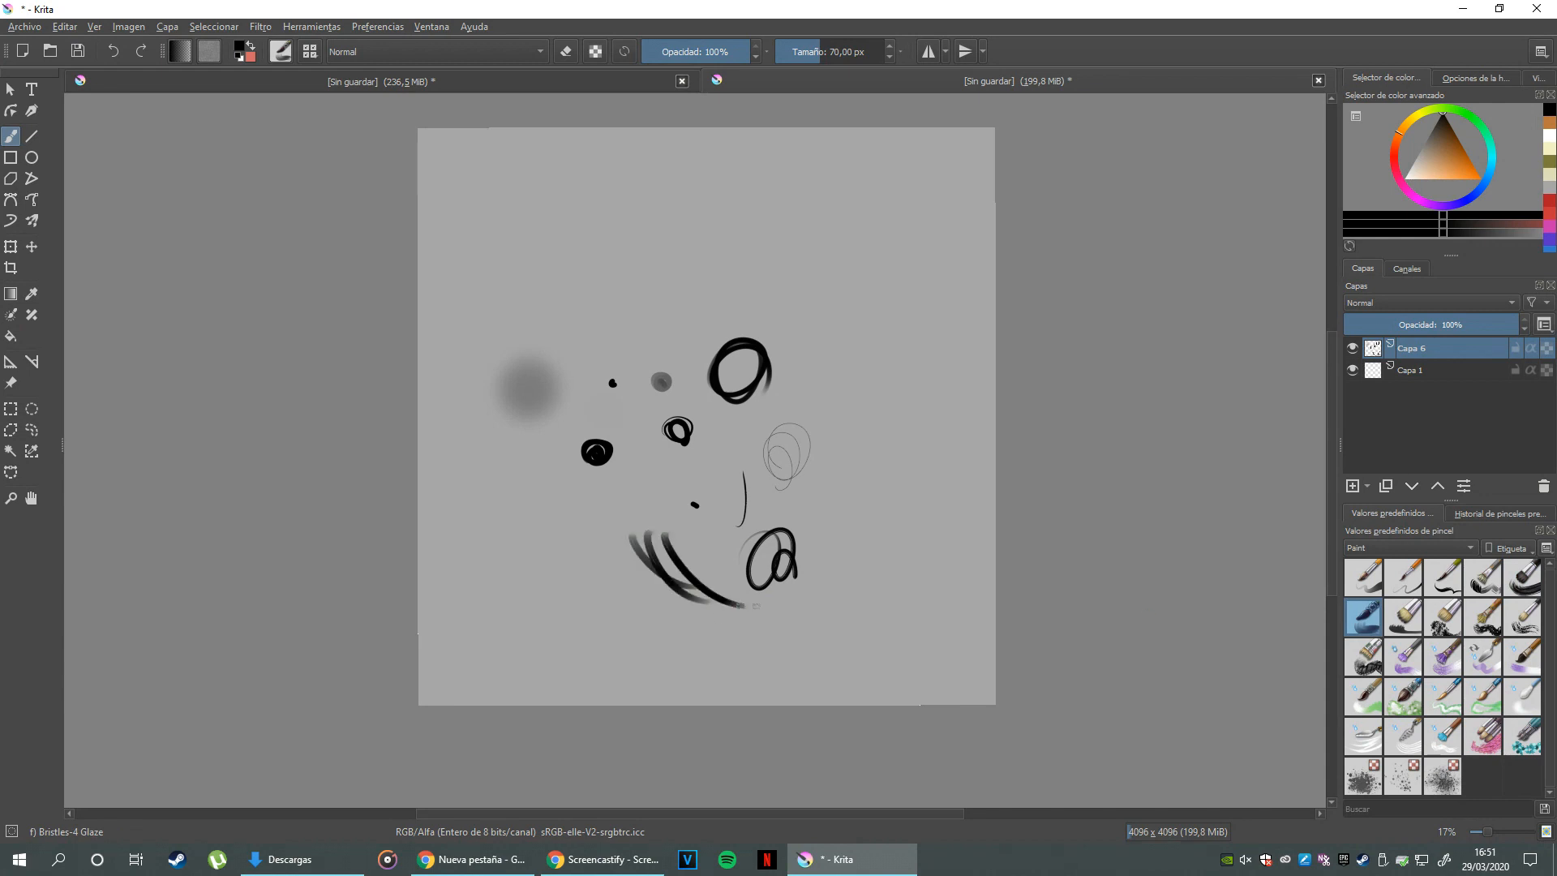
pyautogui.hotkey('ctrl', 'z')
# - Try one stroke with each of the next three bristle presets after Bristles-4 Glaze, undoing each stroke
pyautogui.click(1388, 622)
pyautogui.moveTo(610, 504); pyautogui.dragTo(624, 543)
pyautogui.hotkey('ctrl', 'z')
pyautogui.click(1444, 616)
pyautogui.moveTo(586, 491)
pyautogui.mouseDown()
pyautogui.moveTo(623, 577)
pyautogui.moveTo(670, 623)
pyautogui.mouseUp()
pyautogui.hotkey('ctrl', 'z')
pyautogui.click(1483, 616)
pyautogui.moveTo(908, 409)
pyautogui.mouseDown()
pyautogui.moveTo(852, 479)
pyautogui.moveTo(875, 421)
pyautogui.mouseUp()
pyautogui.hotkey('ctrl', 'z')
# - Remove the leftover curved test strokes and paint wavy, hair-like strokes along the canvas's right side with Dry Brushing at 70 px
pyautogui.click(1523, 617)
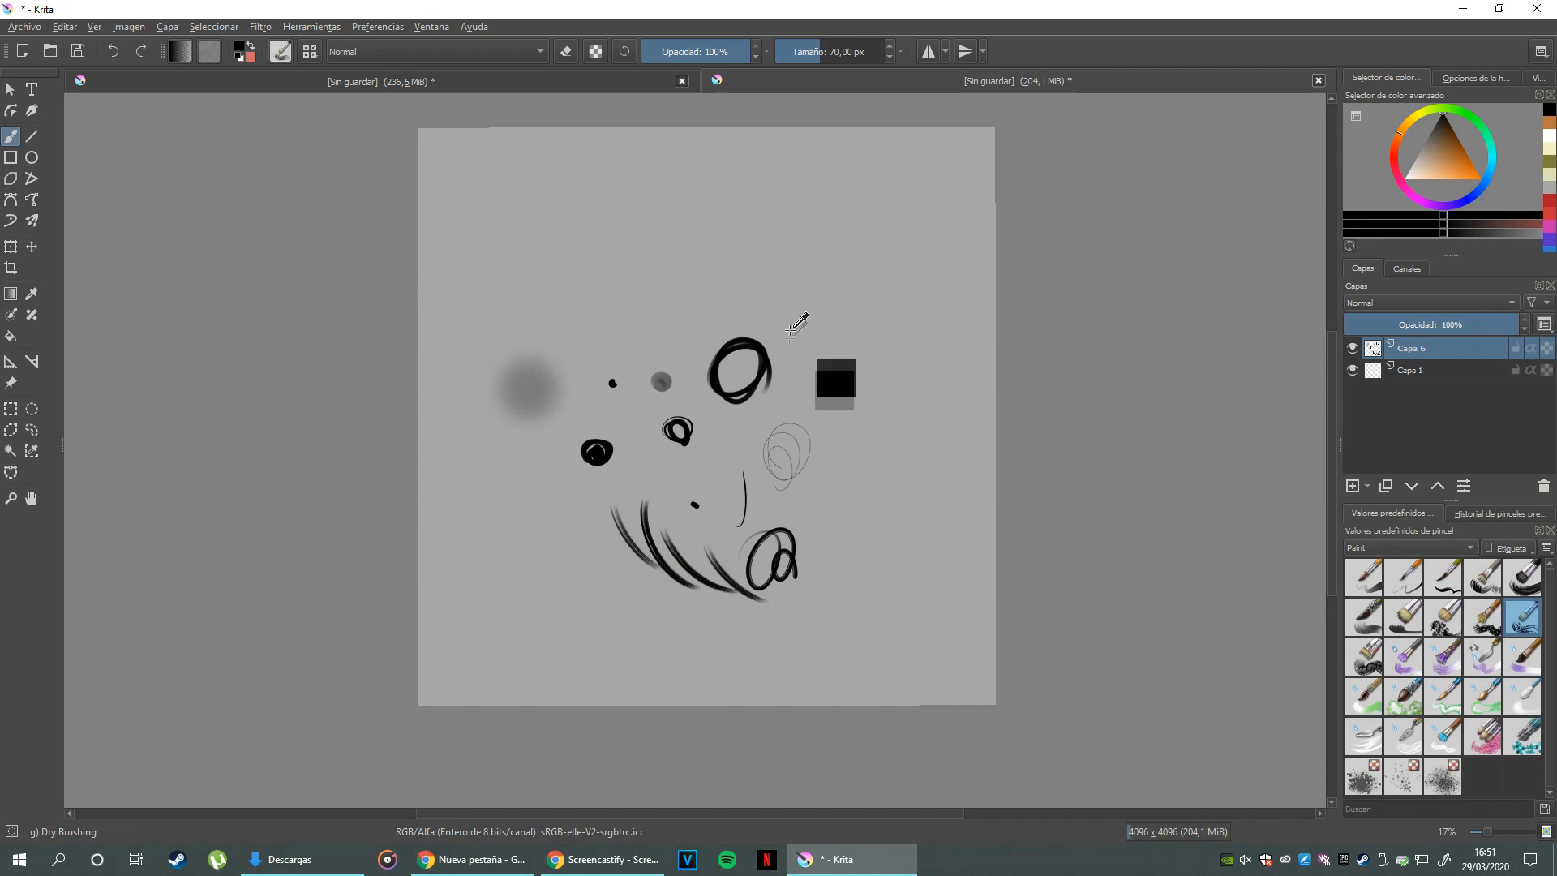
pyautogui.hotkey('ctrl', 'z')
pyautogui.hotkey('ctrl', 'z')
pyautogui.hotkey('ctrl', 'z')
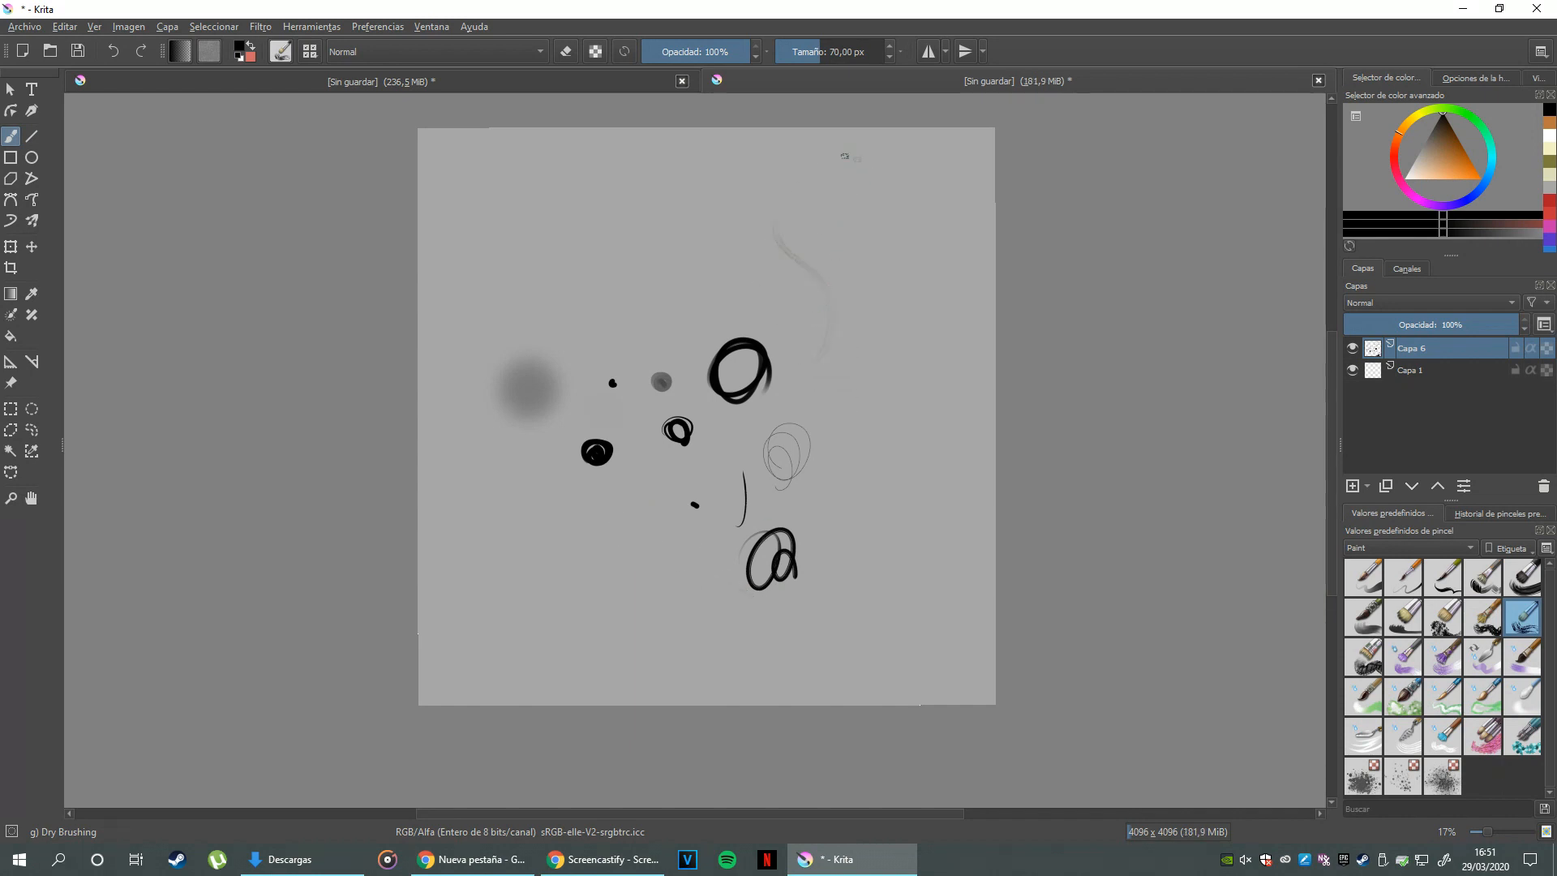
pyautogui.moveTo(811, 193)
pyautogui.mouseDown()
pyautogui.moveTo(826, 372)
pyautogui.moveTo(881, 318)
pyautogui.mouseUp()
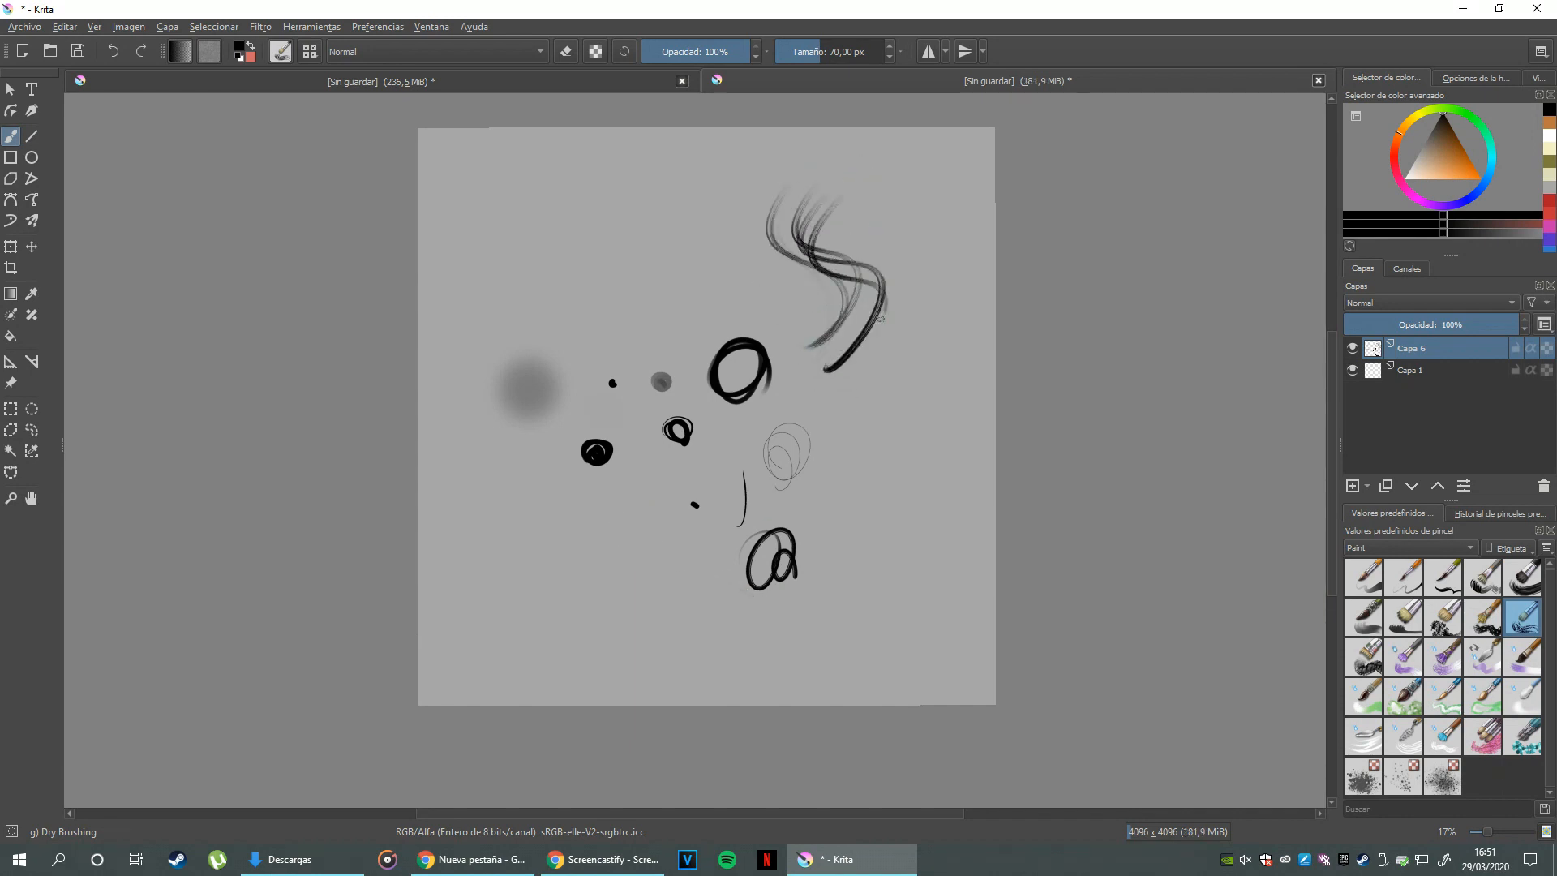
pyautogui.moveTo(869, 184)
pyautogui.mouseDown()
pyautogui.moveTo(841, 434)
pyautogui.moveTo(867, 575)
pyautogui.mouseUp()
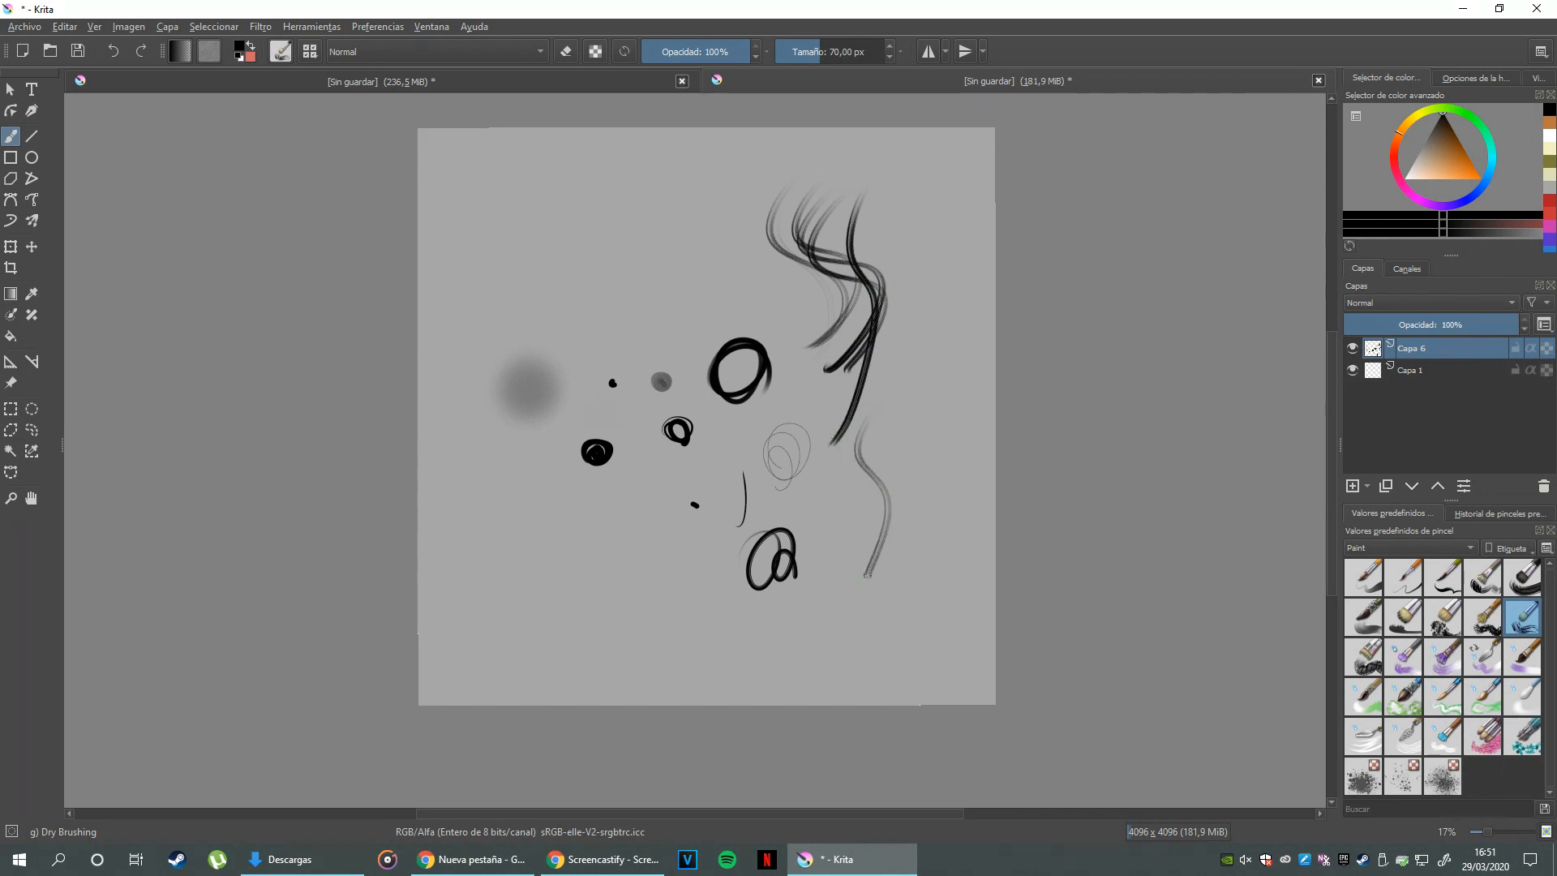
pyautogui.moveTo(900, 452); pyautogui.dragTo(894, 593)
pyautogui.moveTo(874, 418)
pyautogui.mouseDown()
pyautogui.moveTo(886, 598)
pyautogui.moveTo(912, 617)
pyautogui.mouseUp()
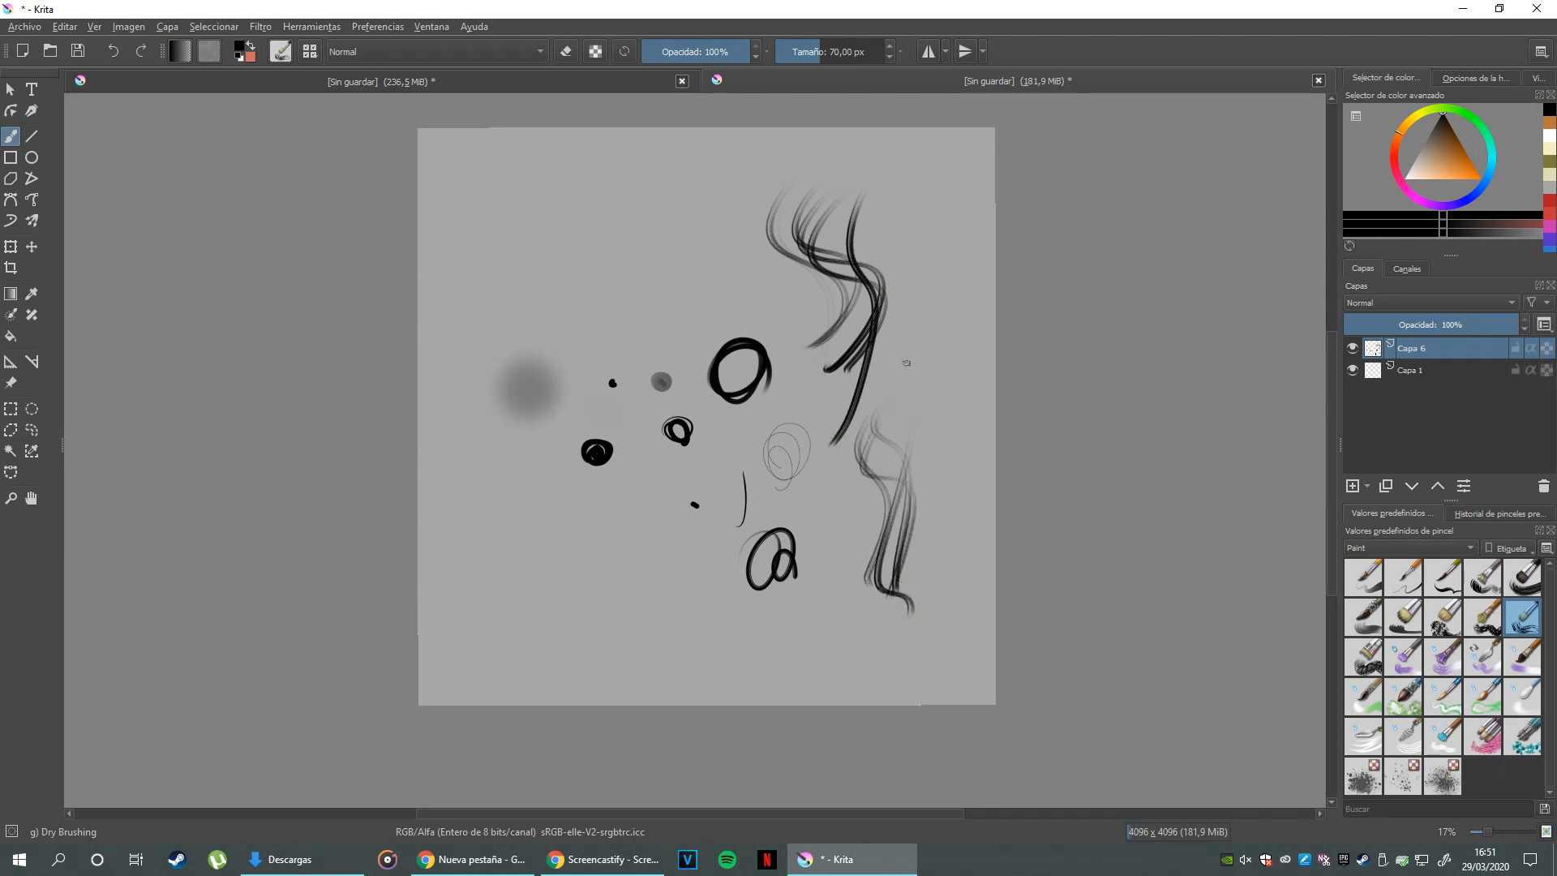
pyautogui.moveTo(900, 385); pyautogui.dragTo(864, 626)
# - Undo the Dry Brushing strokes until only the first S-shaped curve near the canvas's upper edge is left
pyautogui.hotkey('ctrl', 'z')
pyautogui.hotkey('ctrl', 'z')
pyautogui.hotkey('ctrl', 'z')
pyautogui.hotkey('ctrl', 'z')
pyautogui.hotkey('ctrl', 'z')
pyautogui.hotkey('ctrl', 'z')
pyautogui.hotkey('ctrl', 'z')
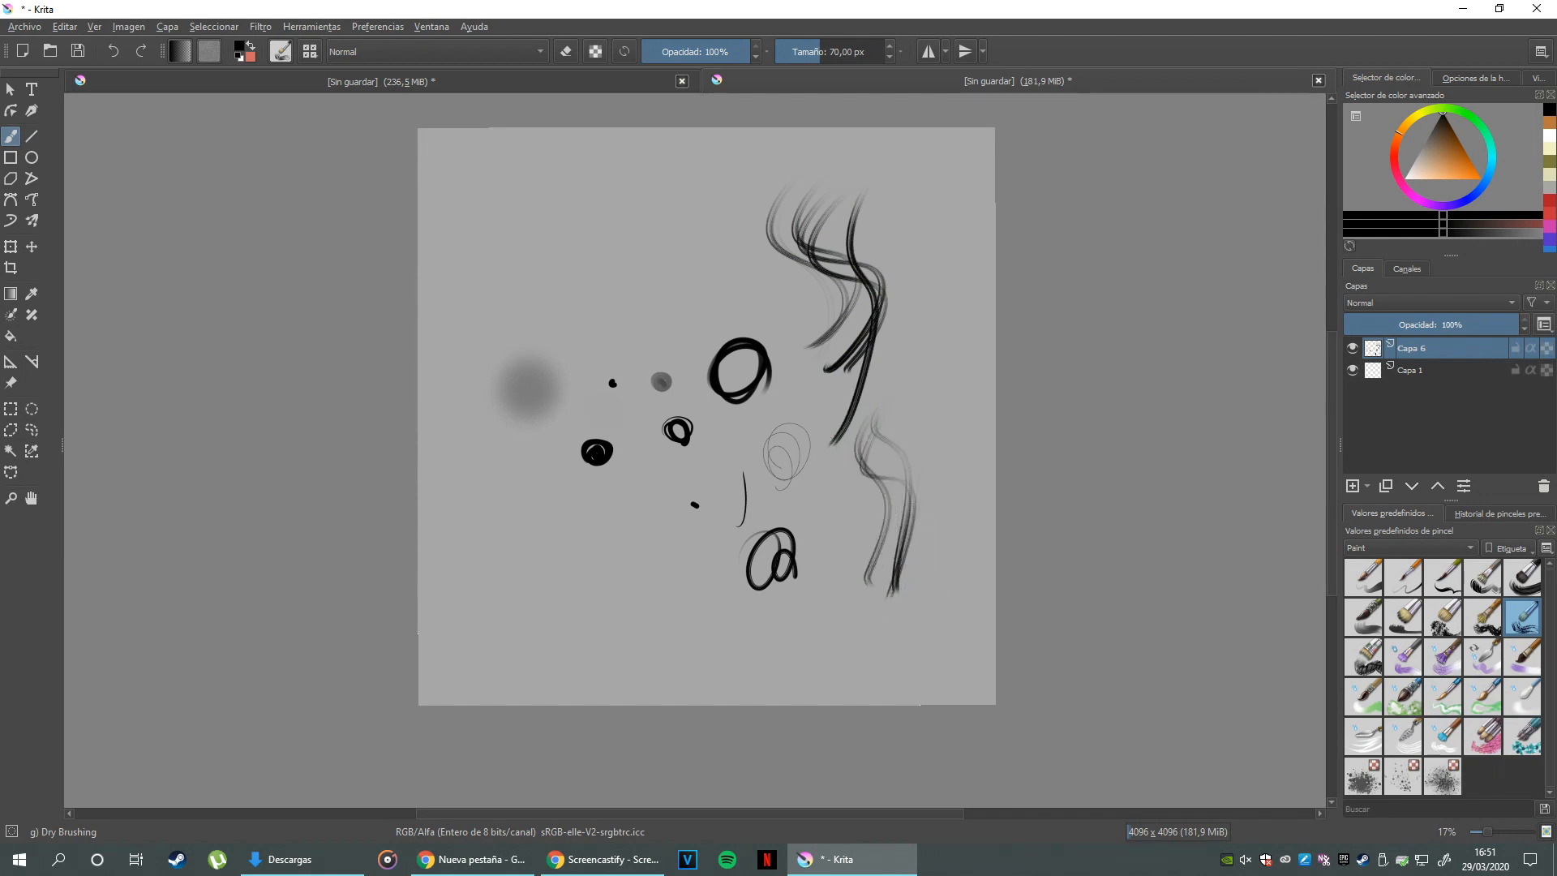
pyautogui.hotkey('ctrl', 'z')
pyautogui.moveTo(841, 546)
pyautogui.mouseDown()
pyautogui.moveTo(846, 504)
pyautogui.moveTo(860, 580)
pyautogui.mouseUp()
pyautogui.scroll(2, 861, 555)
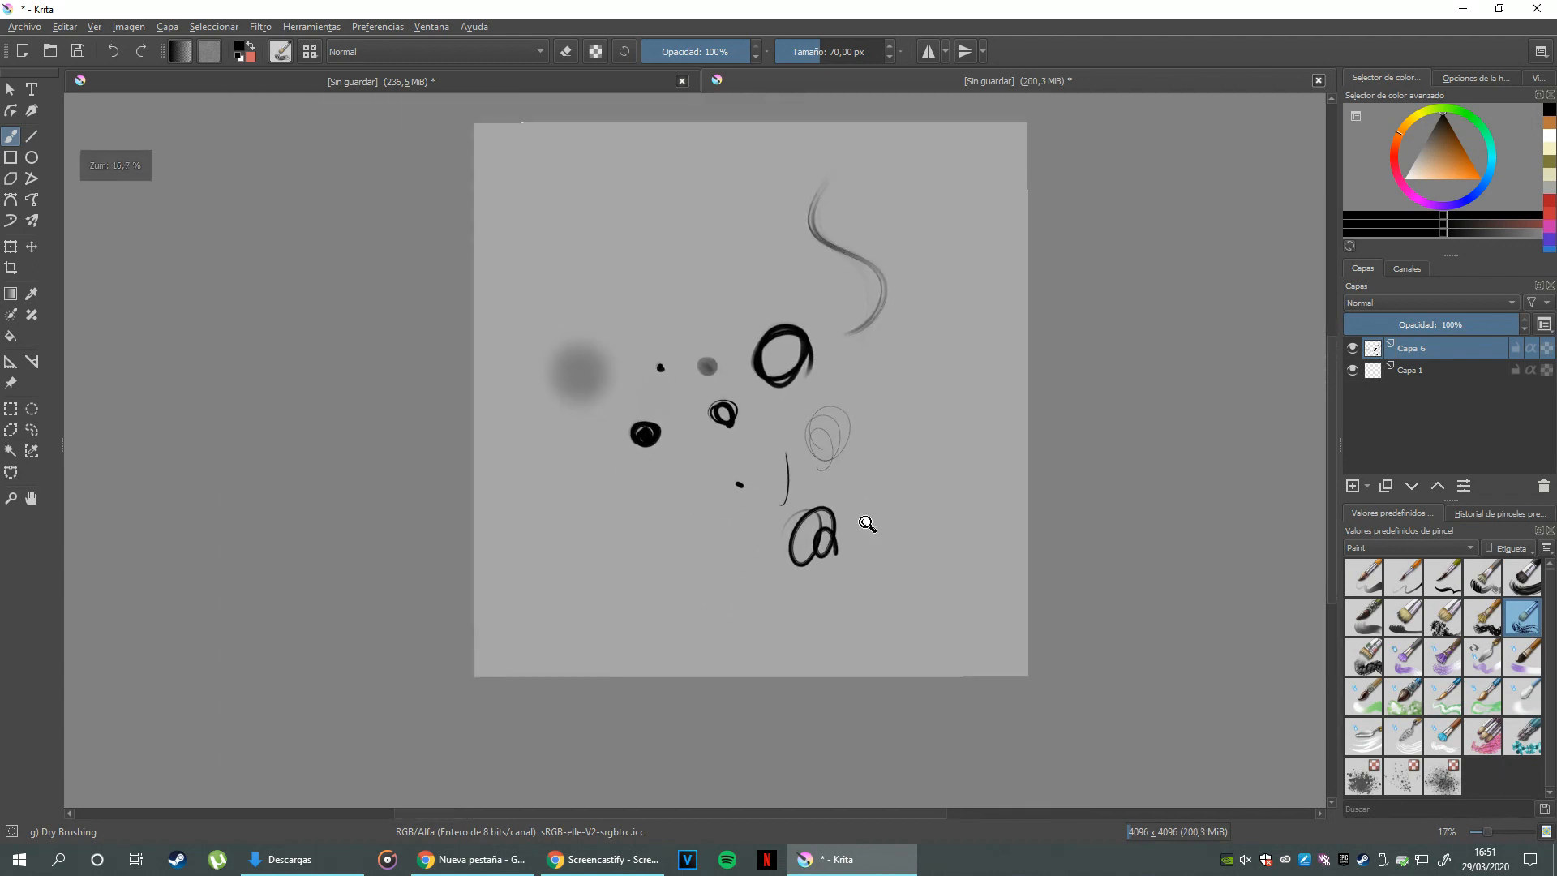
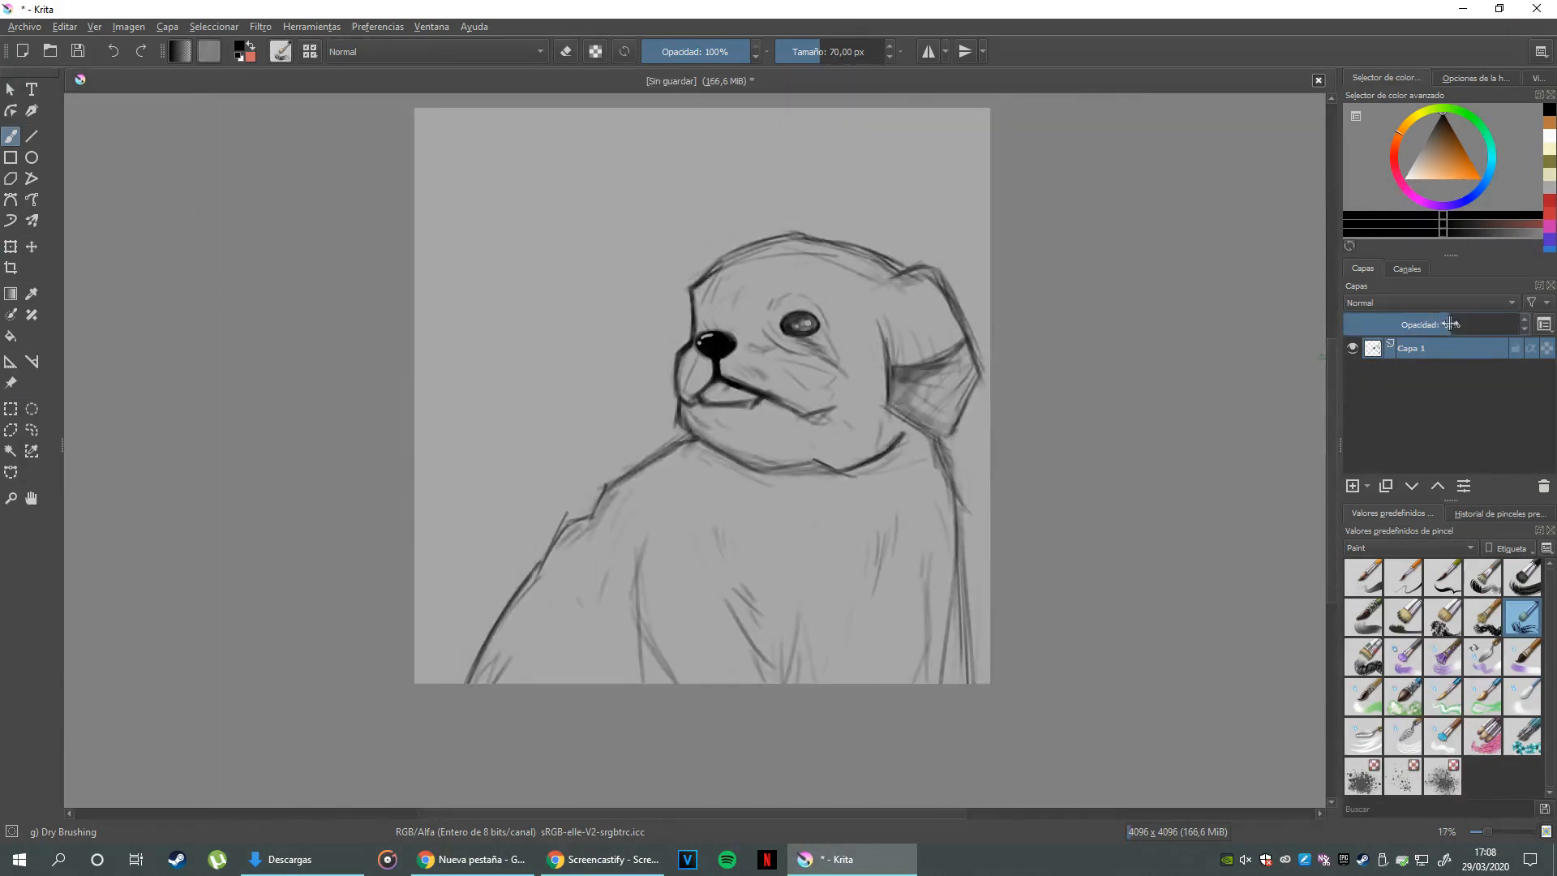
# - Fade the dog sketch by lowering its layer opacity and add a new paint layer above it
pyautogui.moveTo(1450, 324); pyautogui.dragTo(1358, 323)
pyautogui.press('Insert')
pyautogui.moveTo(857, 516); pyautogui.dragTo(832, 597)
# - Choose a medium orange-brown colour and the Ink-1 Precision preset from the Ink brush category
pyautogui.click(1398, 138)
pyautogui.click(1444, 151)
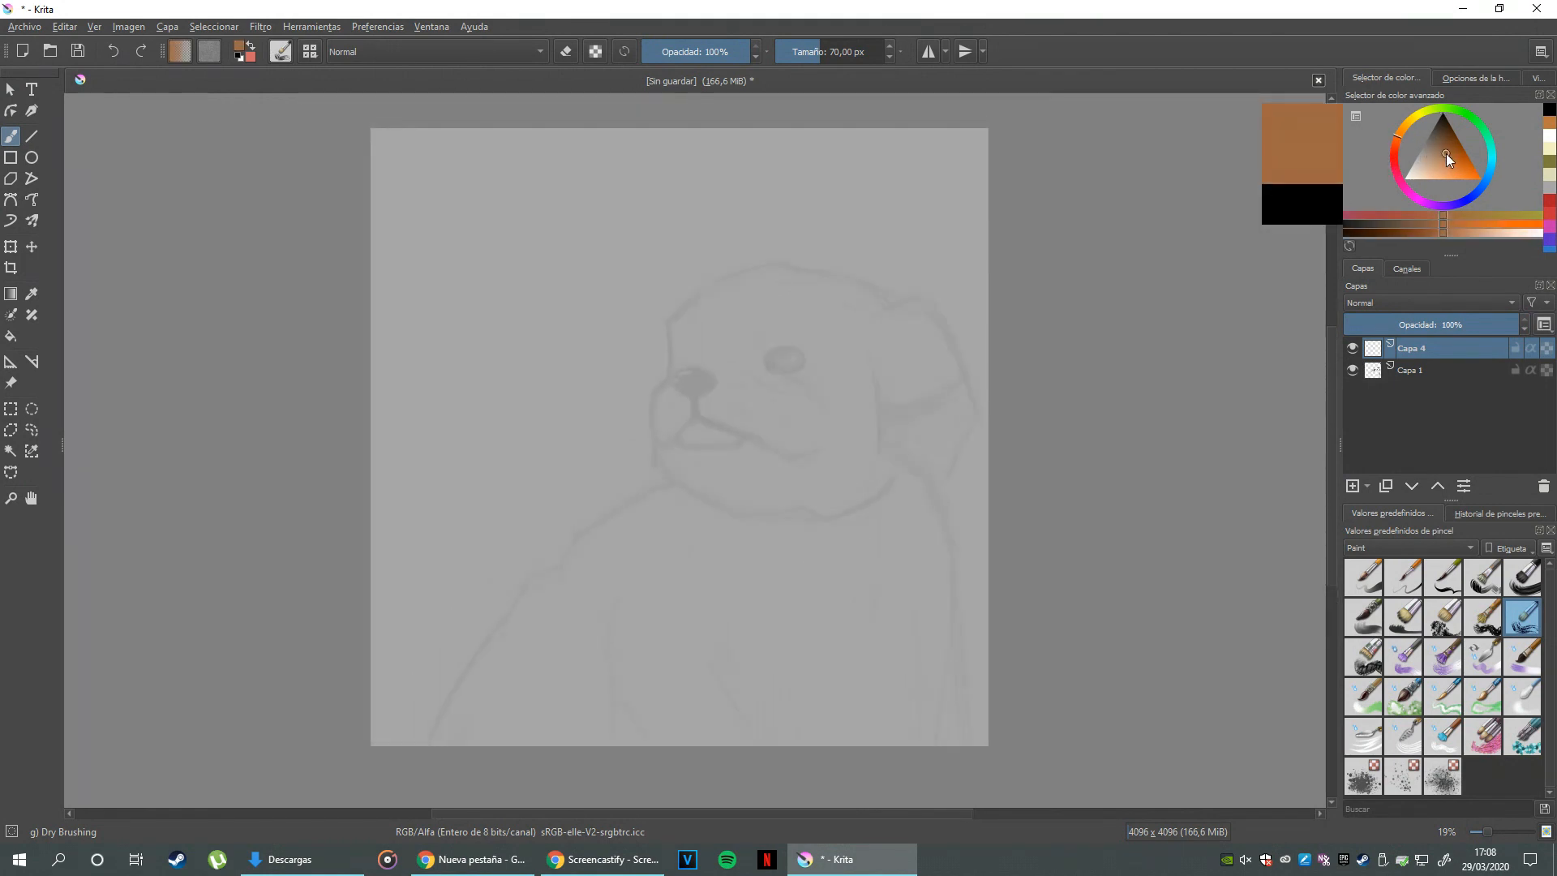
pyautogui.click(1409, 547)
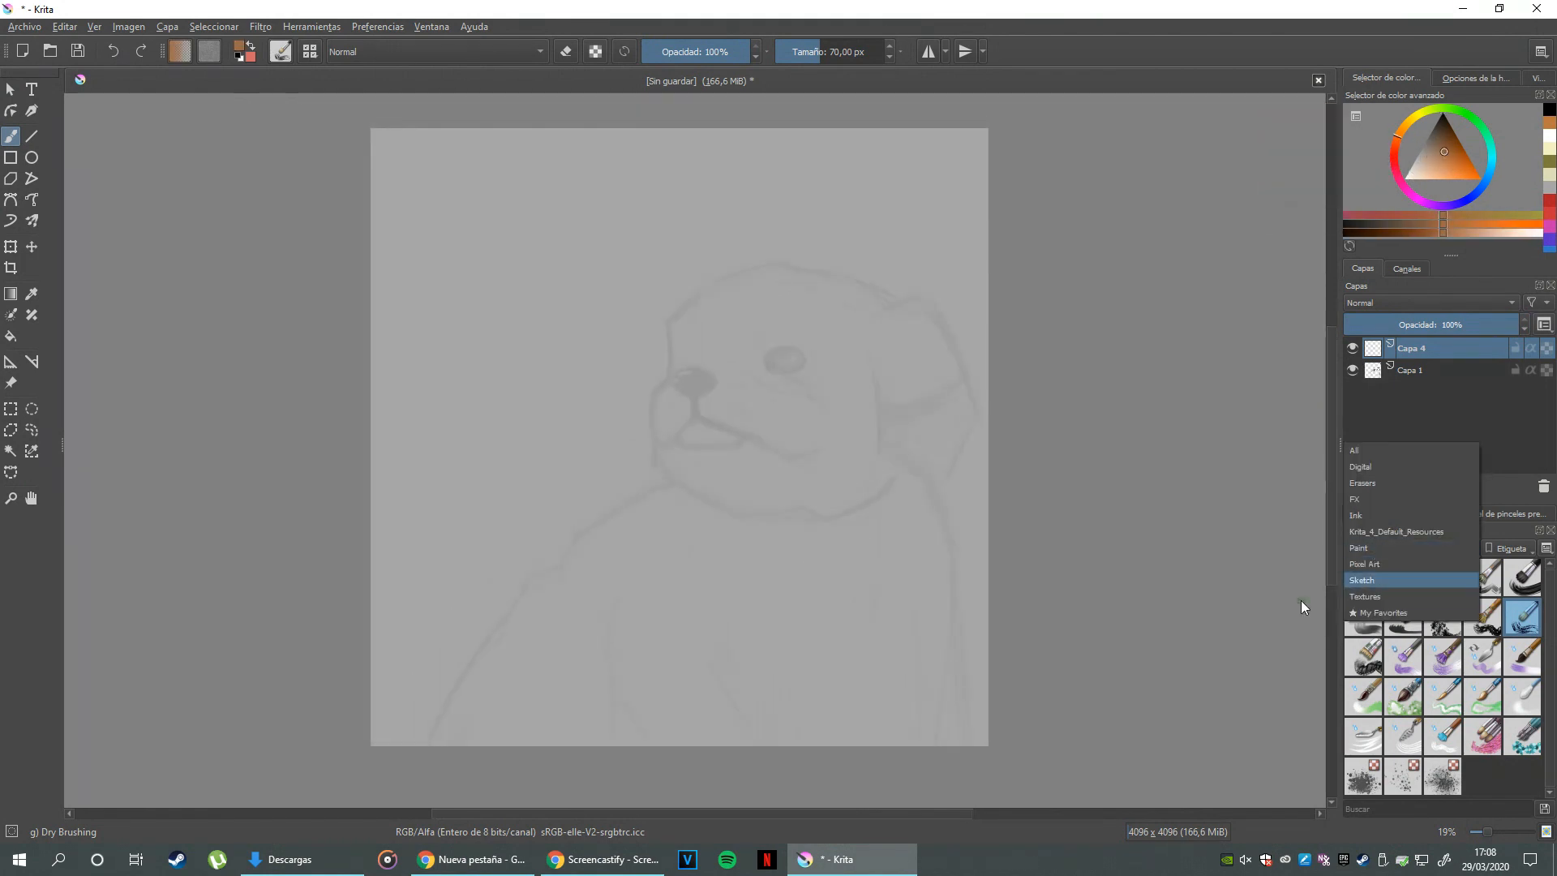
pyautogui.click(1379, 515)
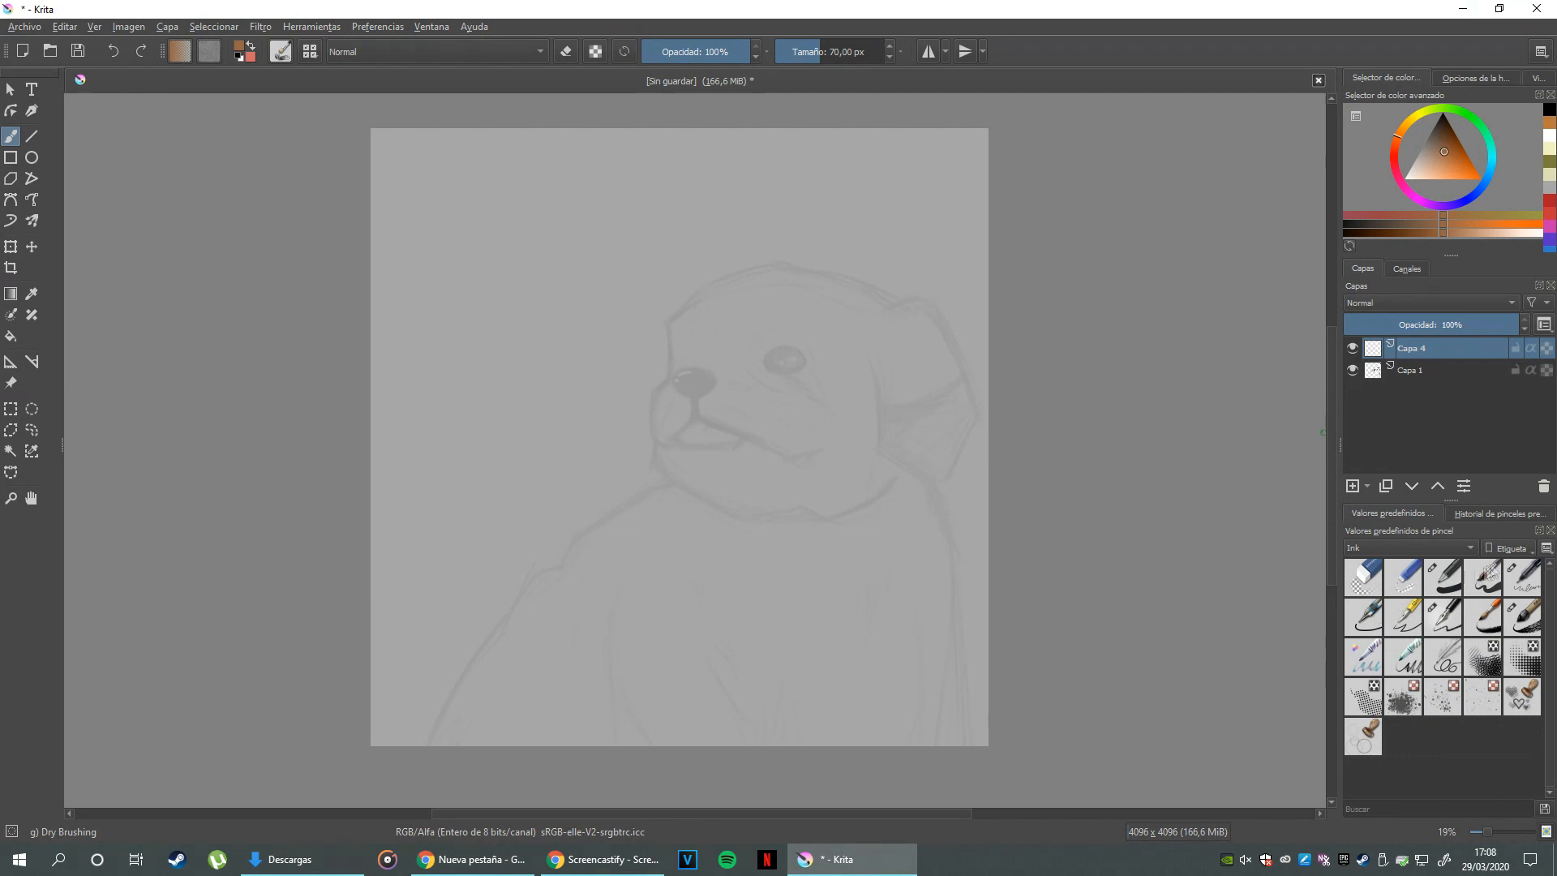
pyautogui.click(1523, 577)
pyautogui.scroll(1, 741, 529)
pyautogui.moveTo(451, 672); pyautogui.dragTo(403, 764)
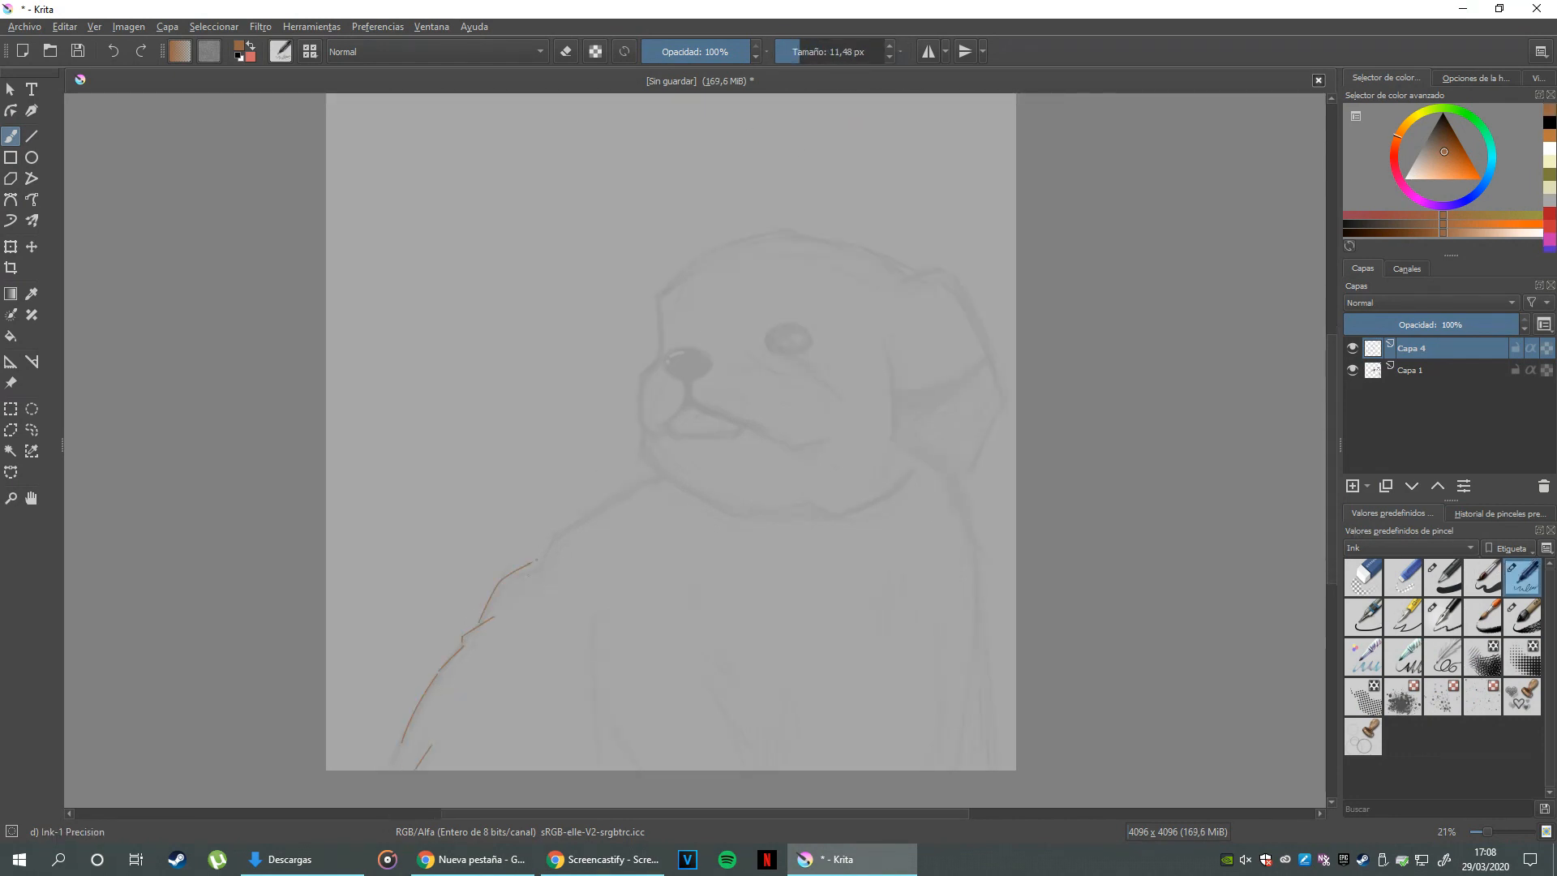
pyautogui.hotkey('ctrl', 'z')
pyautogui.hotkey('ctrl', 'z')
pyautogui.hotkey('ctrl', 'z')
pyautogui.hotkey('ctrl', 'z')
pyautogui.hotkey('ctrl', 'z')
pyautogui.hotkey('ctrl', 'z')
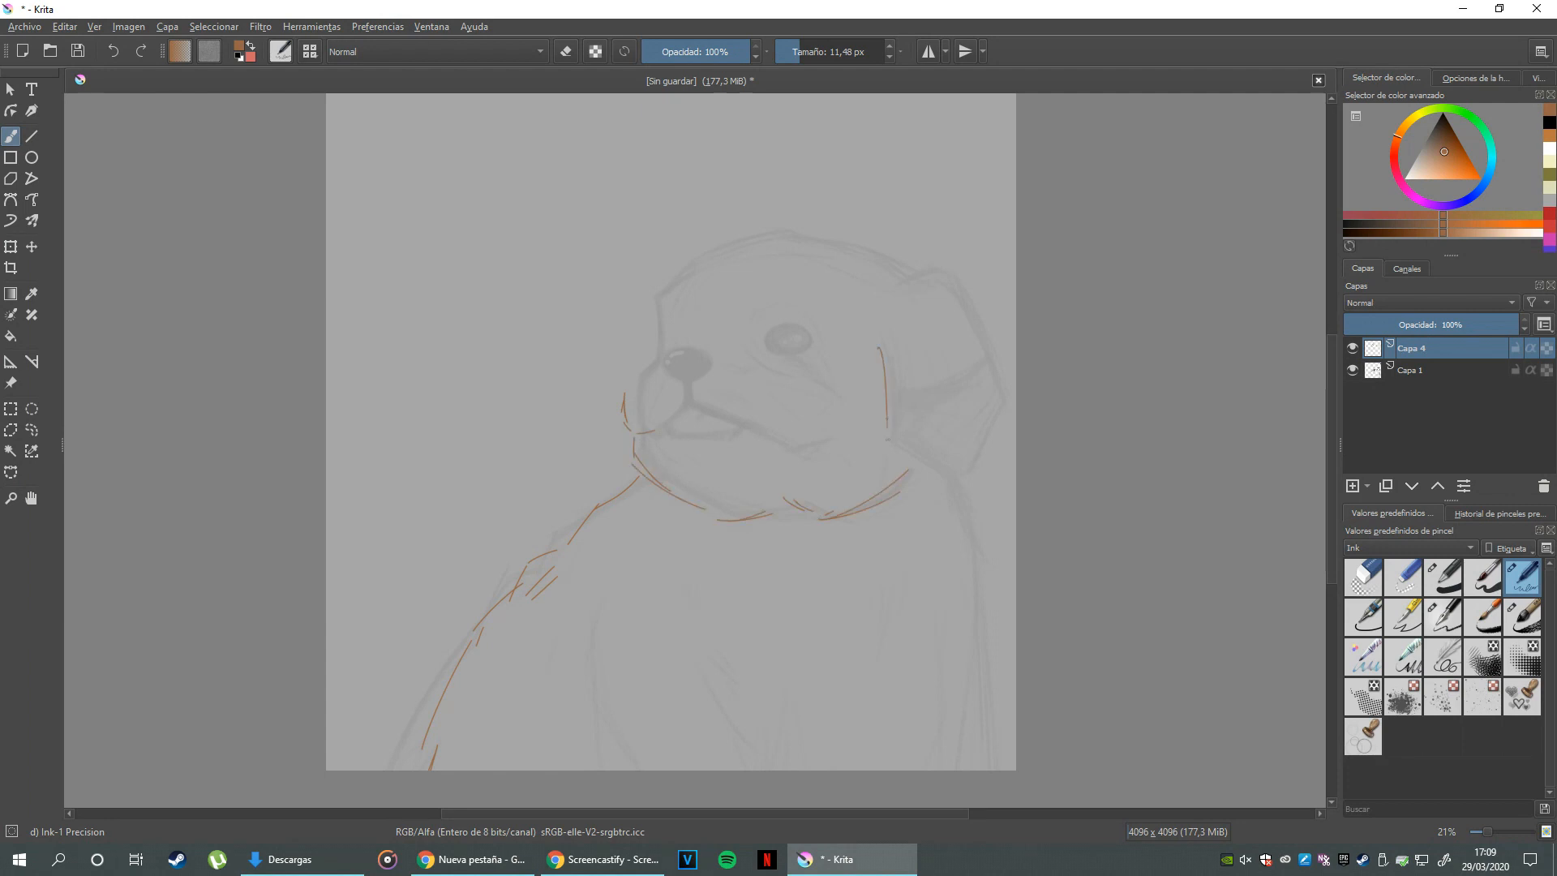
# - Trace the dog's ear, front leg and chest tuft with thin brown ink strokes over the faded sketch
pyautogui.moveTo(950, 271); pyautogui.dragTo(1003, 405)
pyautogui.moveTo(930, 457); pyautogui.dragTo(929, 478)
pyautogui.moveTo(963, 718); pyautogui.dragTo(961, 768)
pyautogui.hotkey('ctrl', 'z')
pyautogui.moveTo(962, 585); pyautogui.dragTo(984, 760)
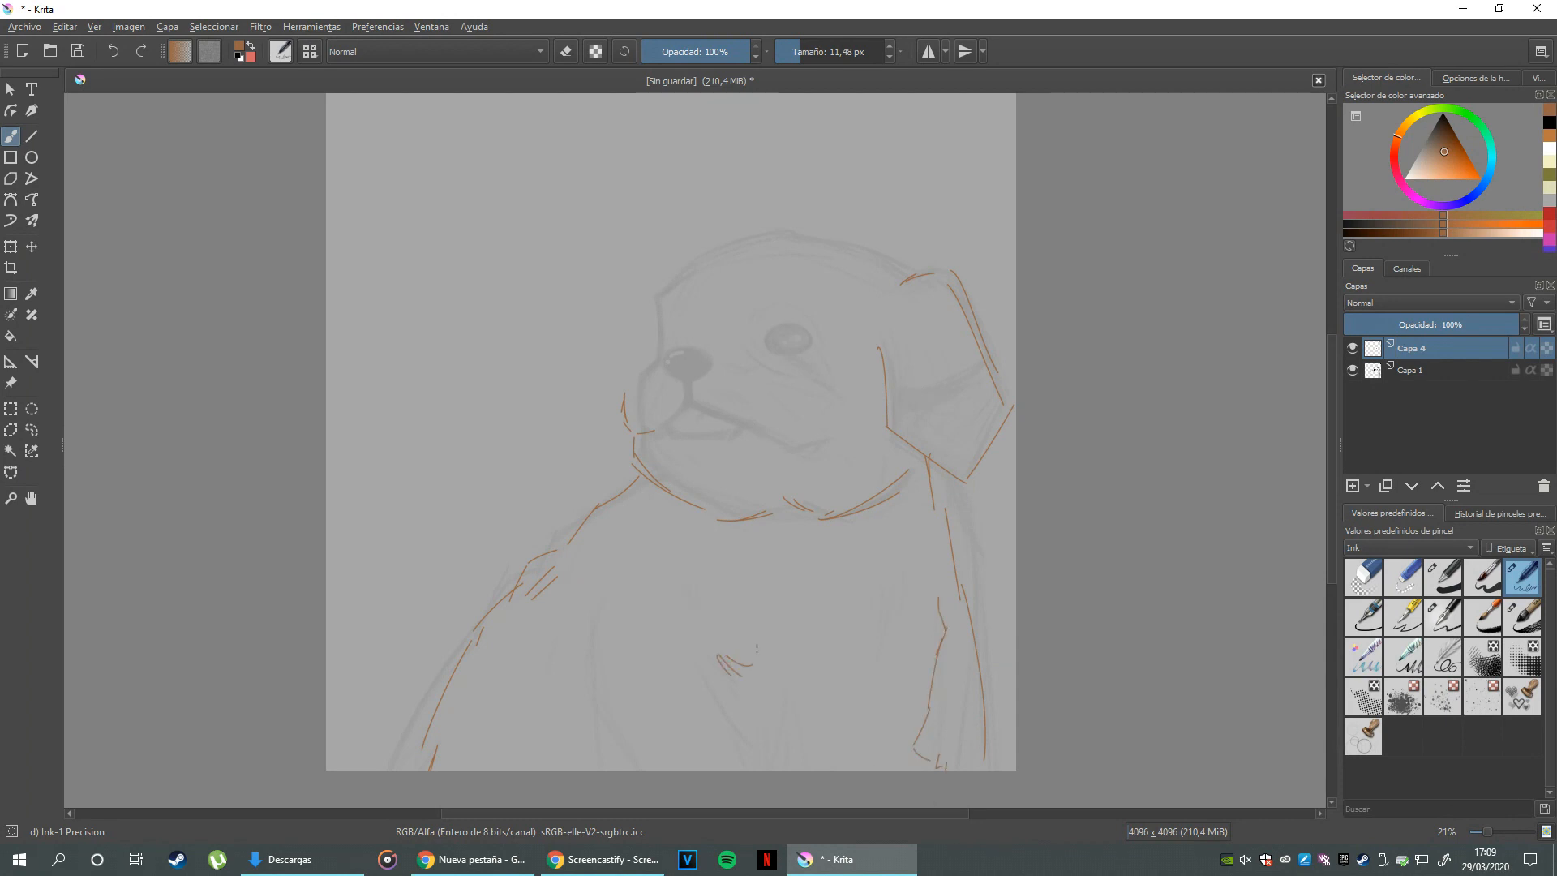
pyautogui.moveTo(719, 682); pyautogui.dragTo(740, 703)
# - Trace the forehead, muzzle, top of the head and mouth in brown with the same ink brush
pyautogui.scroll(-3, 743, 699)
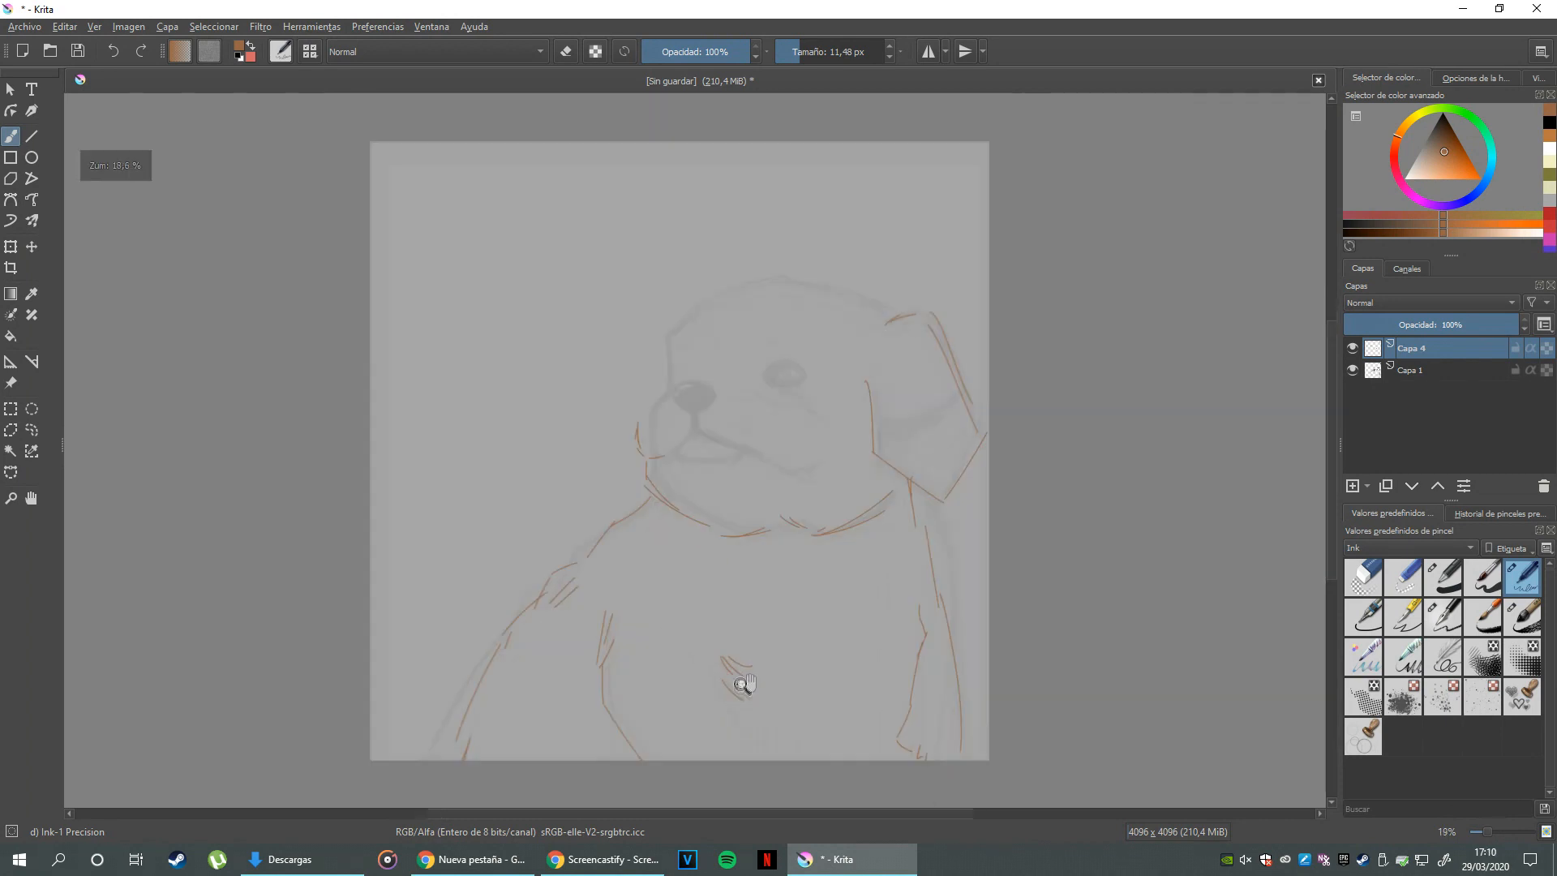
pyautogui.scroll(1, 629, 499)
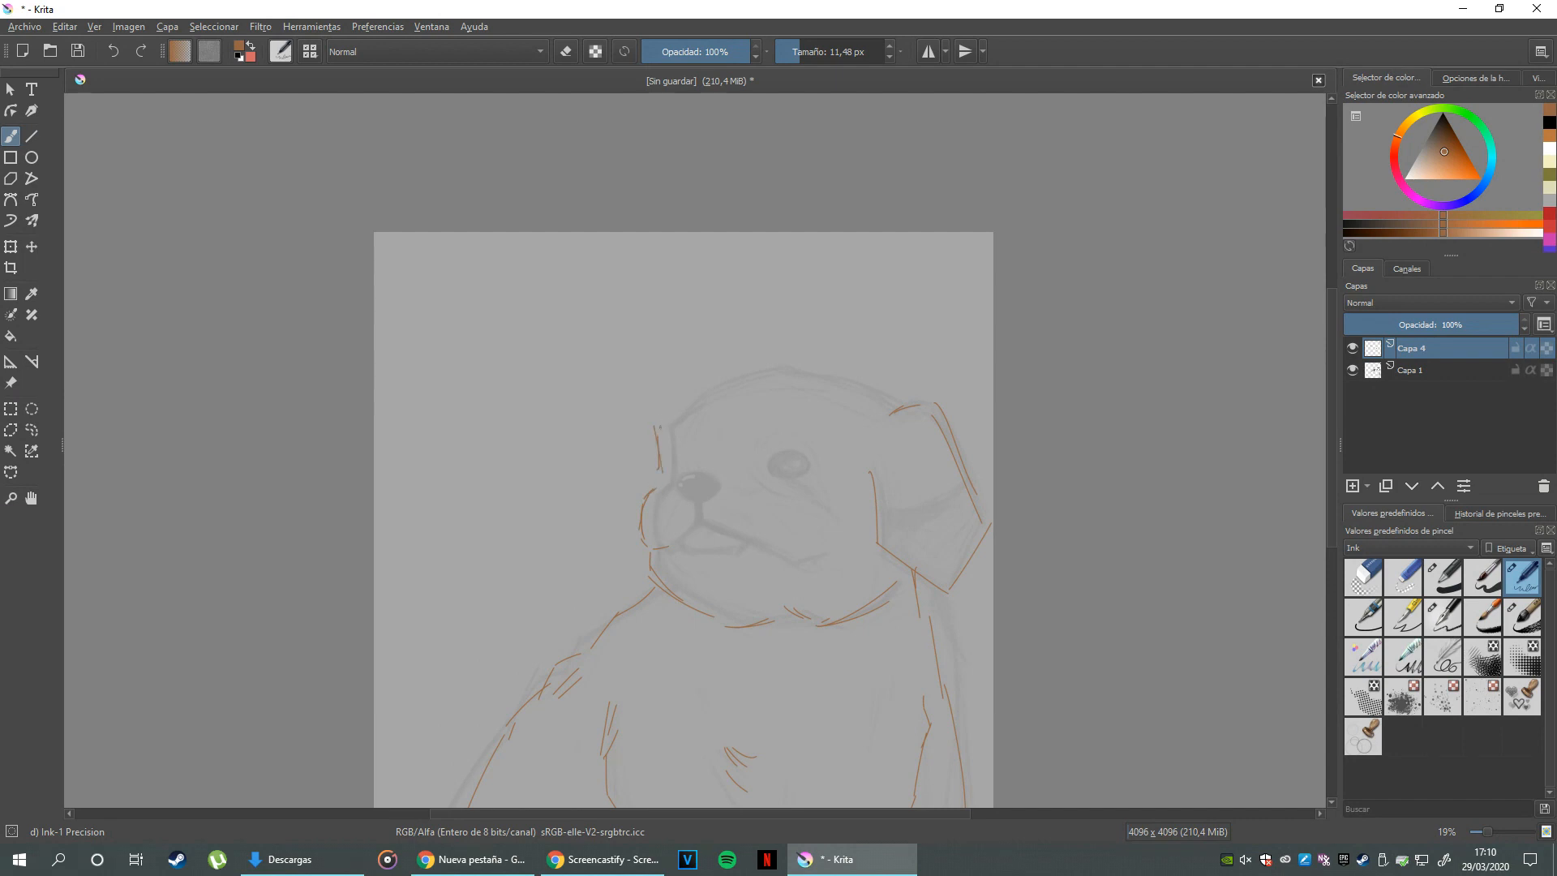
pyautogui.moveTo(668, 406)
pyautogui.mouseDown()
pyautogui.moveTo(643, 445)
pyautogui.moveTo(643, 426)
pyautogui.mouseUp()
pyautogui.scroll(3, 746, 276)
pyautogui.moveTo(587, 499); pyautogui.dragTo(637, 354)
pyautogui.moveTo(582, 503); pyautogui.dragTo(635, 350)
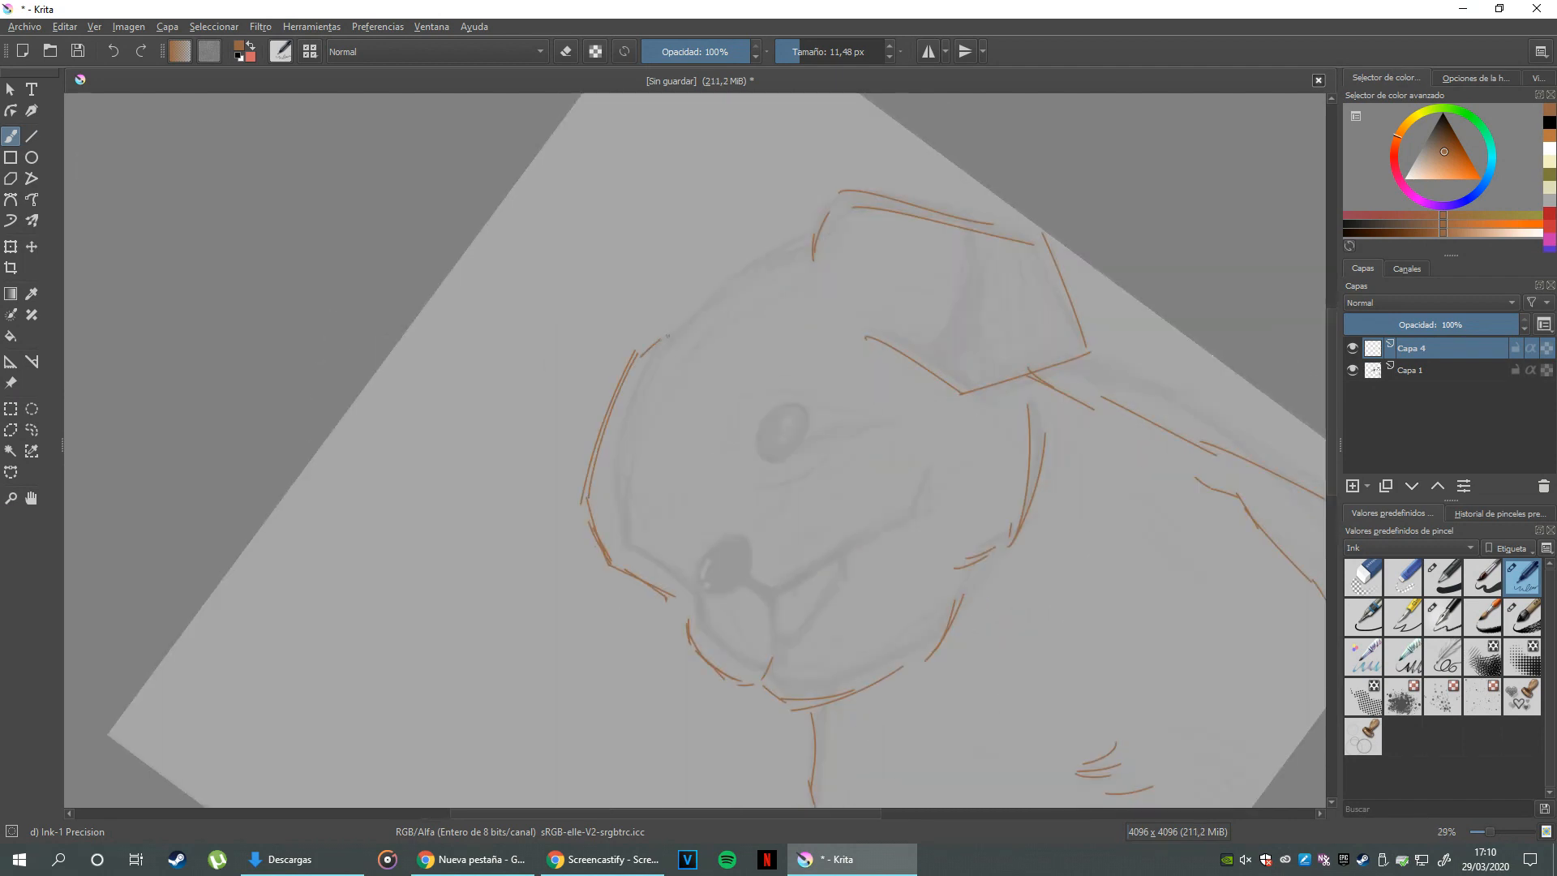
pyautogui.scroll(-5, 738, 308)
pyautogui.moveTo(791, 408); pyautogui.dragTo(789, 497)
pyautogui.scroll(5, 774, 511)
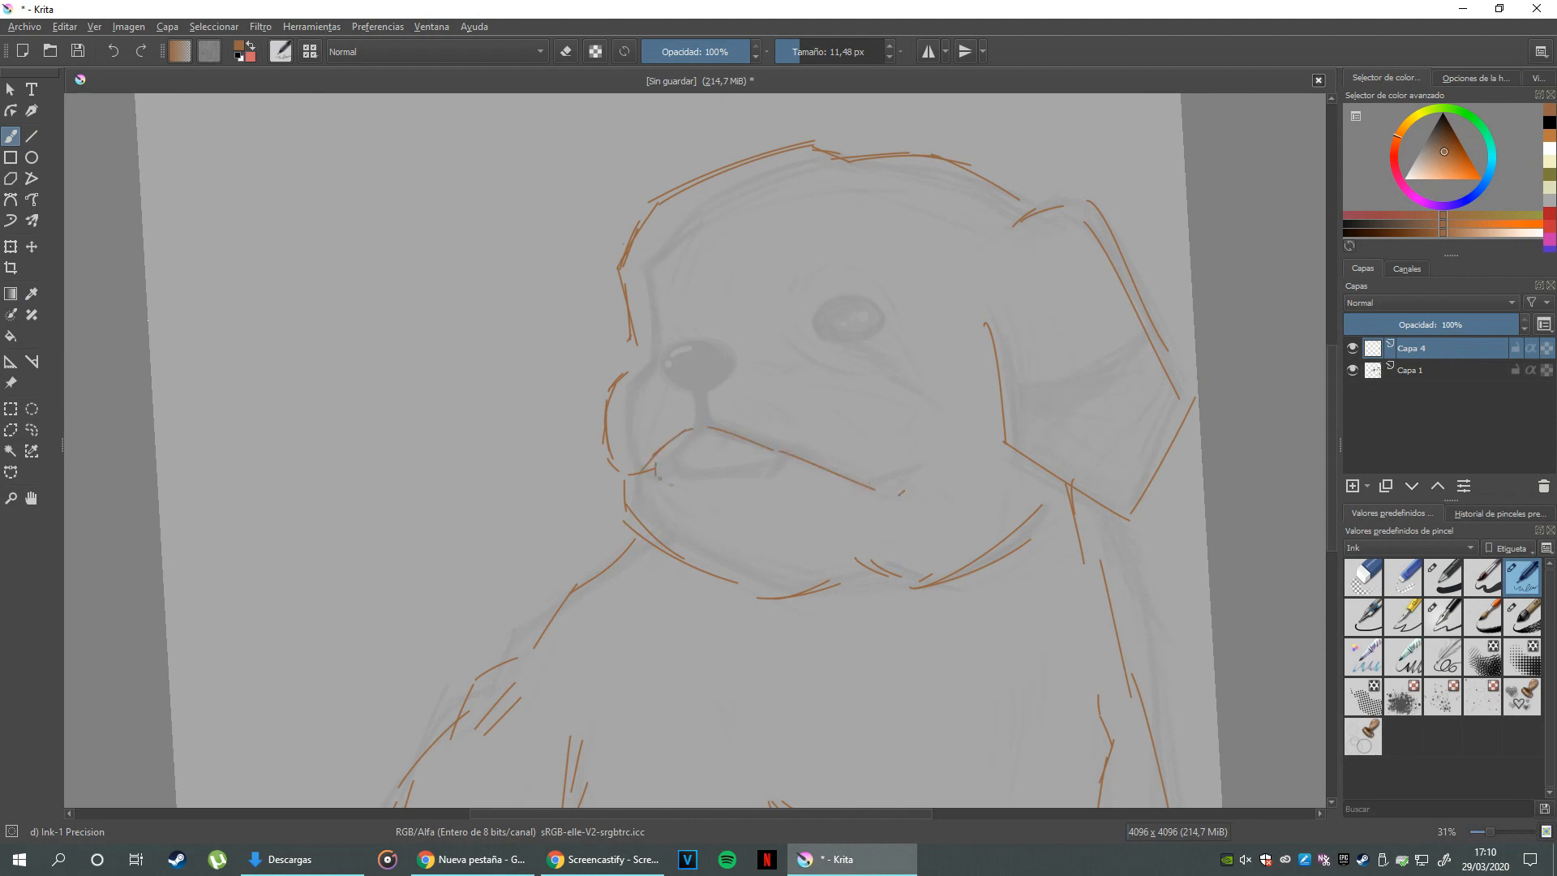
pyautogui.scroll(-2, 752, 467)
pyautogui.scroll(4, 744, 487)
# - On a new layer, paint the dog's nose and the short line beneath it in black with Ink-8 Sumi-e at 60 px
pyautogui.click(1353, 486)
pyautogui.scroll(-1, 736, 470)
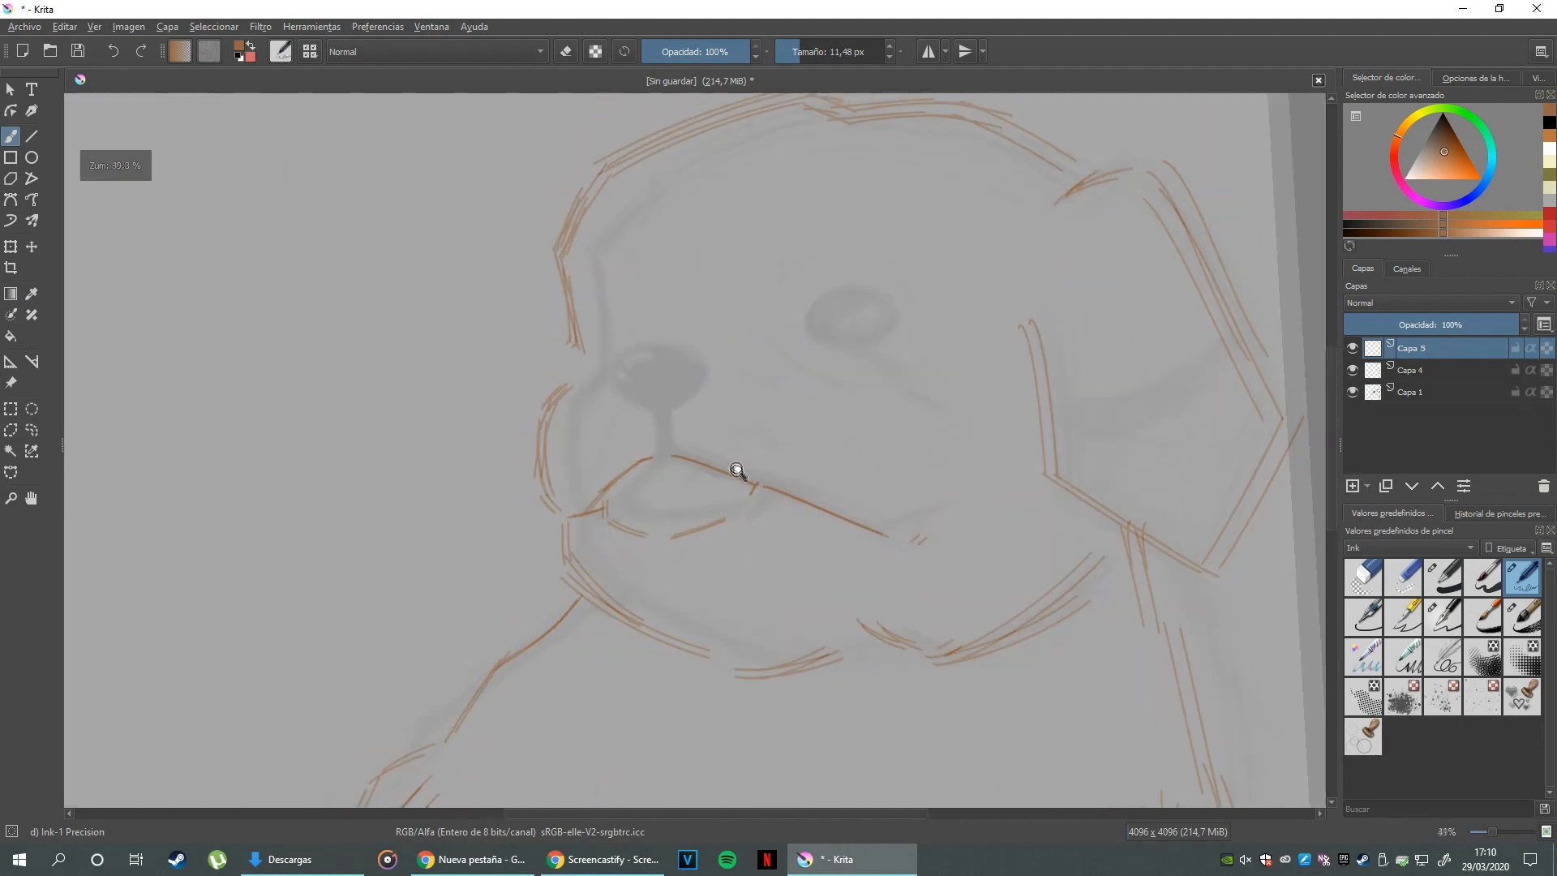
pyautogui.scroll(1, 736, 470)
pyautogui.click(1522, 618)
pyautogui.press('d')
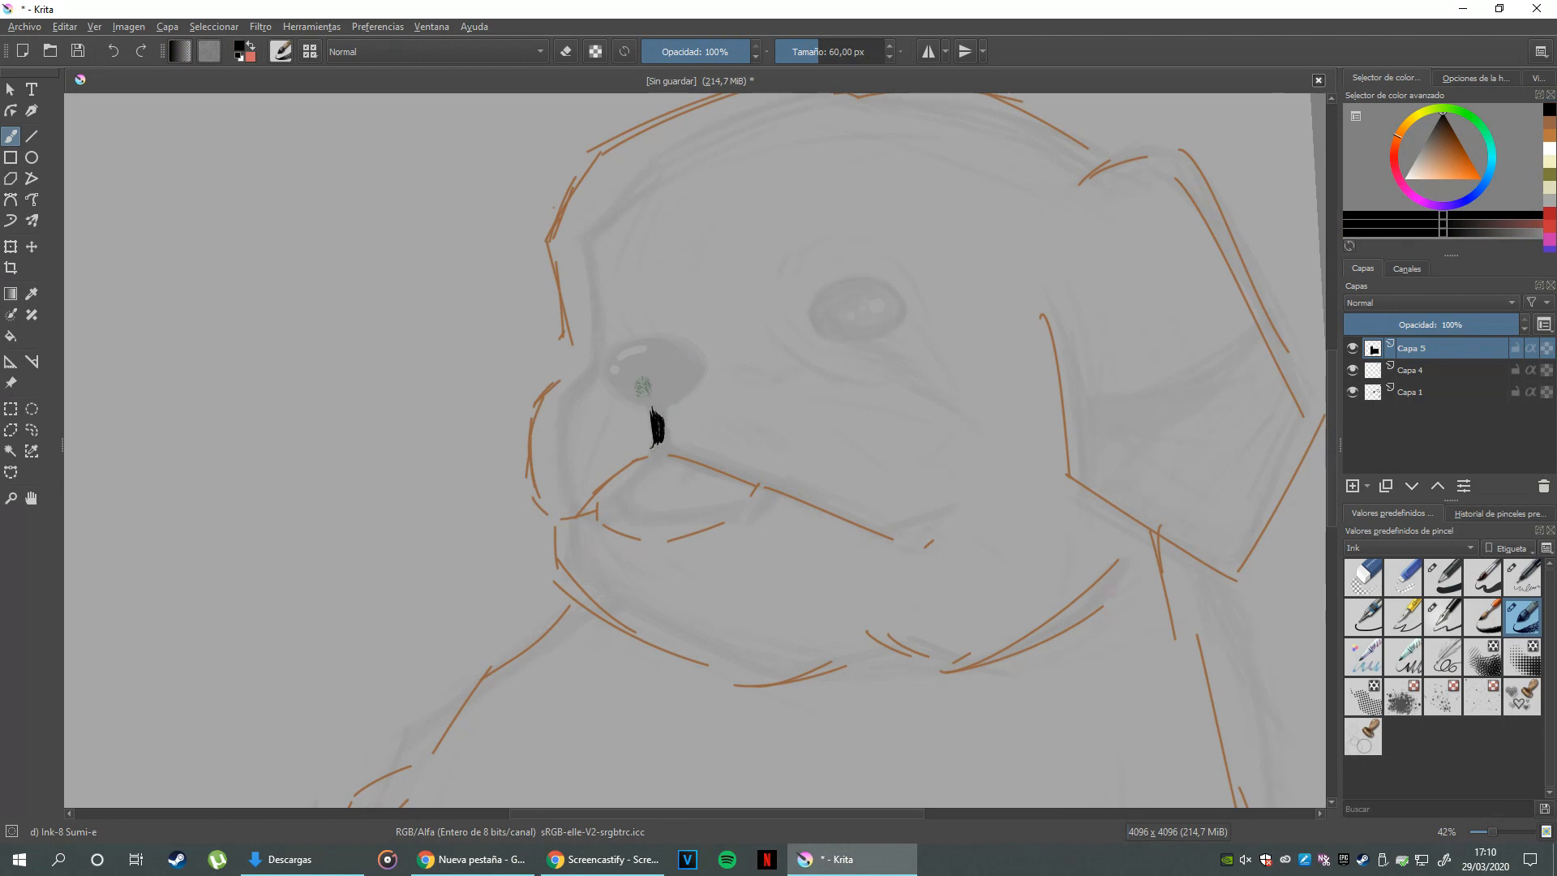
pyautogui.scroll(1, 671, 438)
pyautogui.moveTo(648, 464)
pyautogui.mouseDown()
pyautogui.moveTo(581, 366)
pyautogui.moveTo(680, 398)
pyautogui.mouseUp()
pyautogui.scroll(-2, 693, 454)
pyautogui.scroll(5, 560, 308)
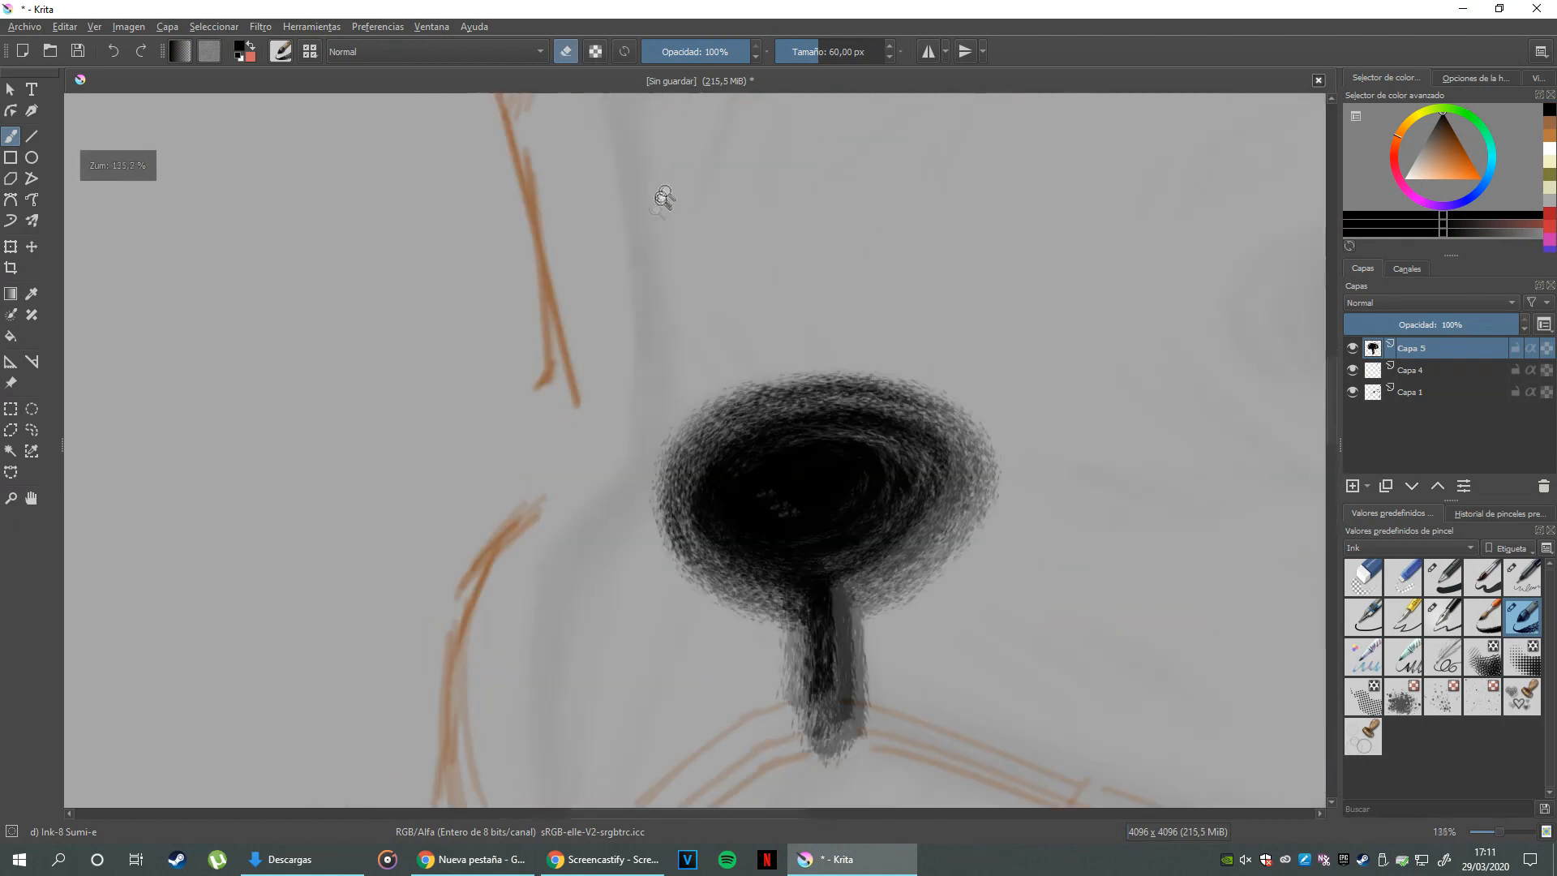
pyautogui.scroll(-5, 588, 373)
pyautogui.moveTo(661, 316)
pyautogui.mouseDown()
pyautogui.moveTo(689, 300)
pyautogui.moveTo(729, 340)
pyautogui.mouseUp()
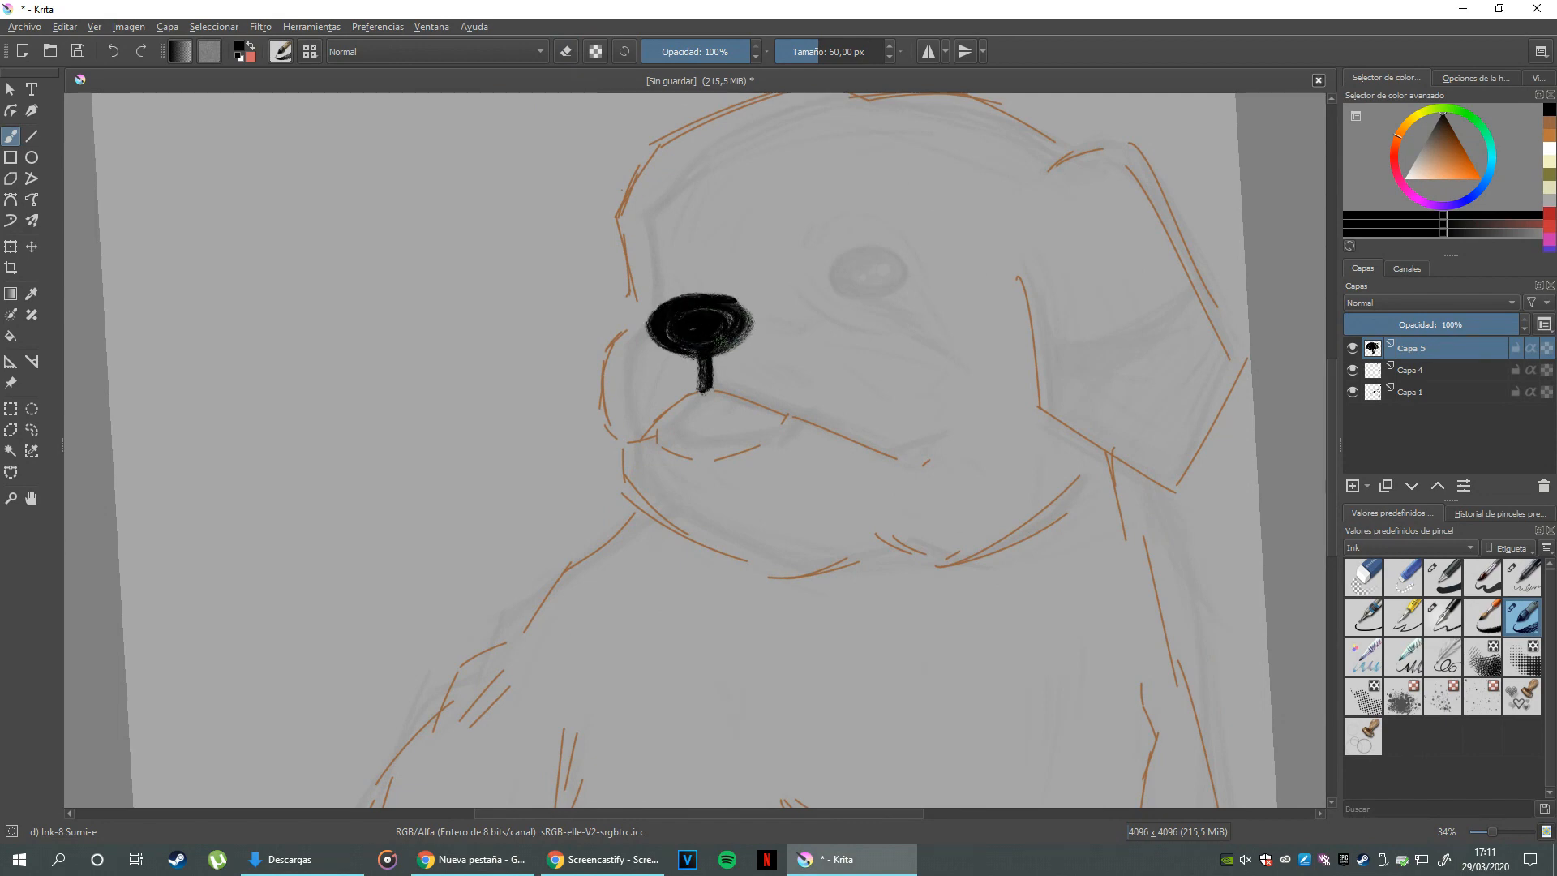
# - Return to the Capa 4 outline layer and join the forehead line to the muzzle in brown with Ink-2 Fineliner at 5 px
pyautogui.scroll(5, 723, 387)
pyautogui.click(1411, 370)
pyautogui.click(1444, 151)
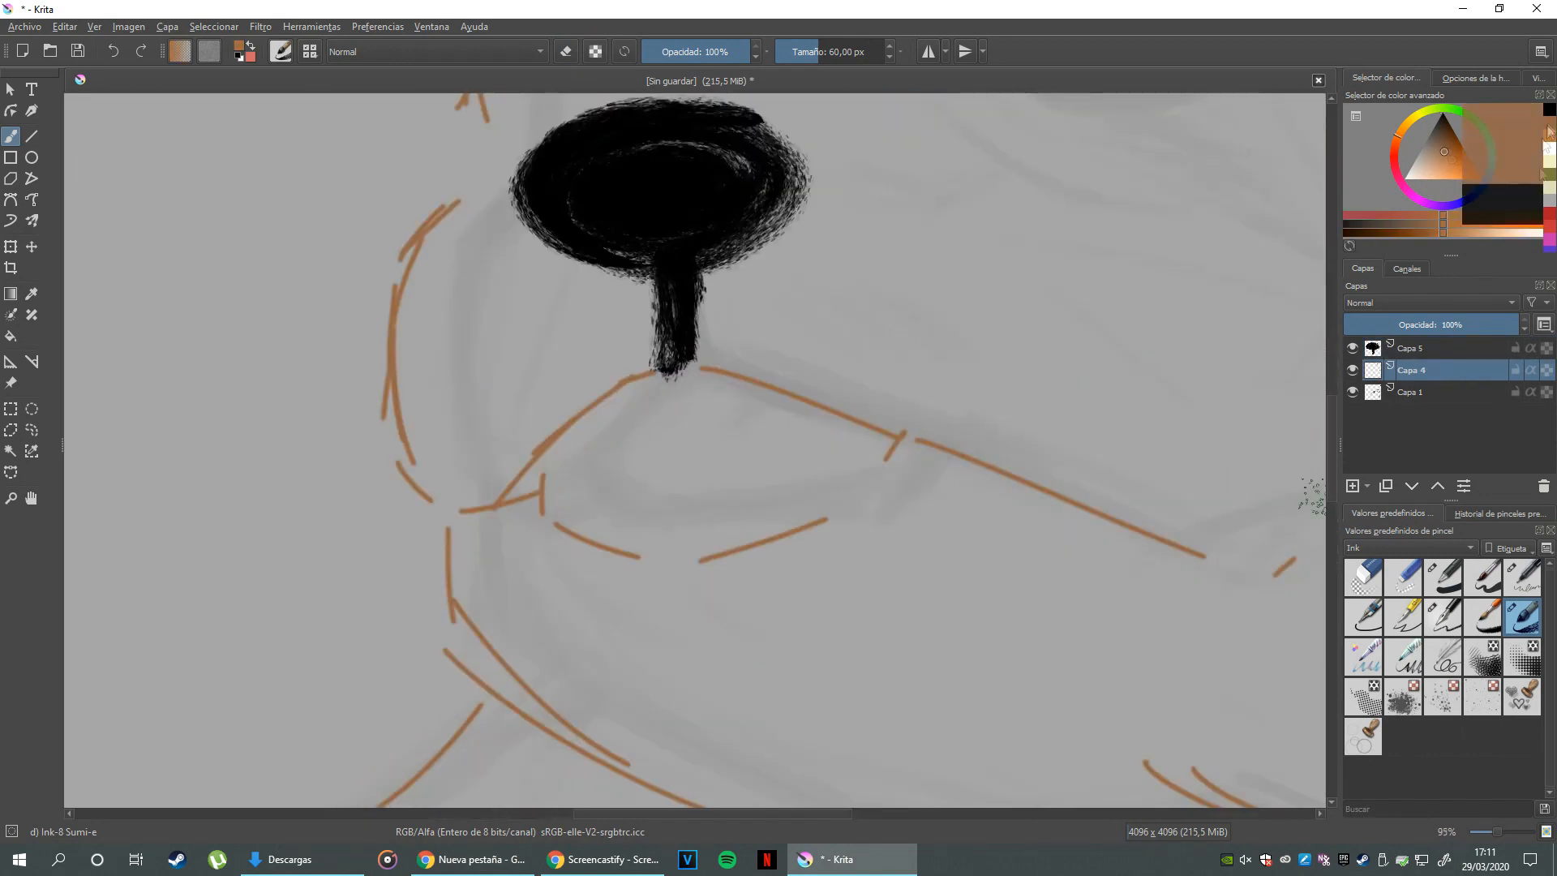
pyautogui.click(1363, 616)
pyautogui.scroll(-6, 600, 356)
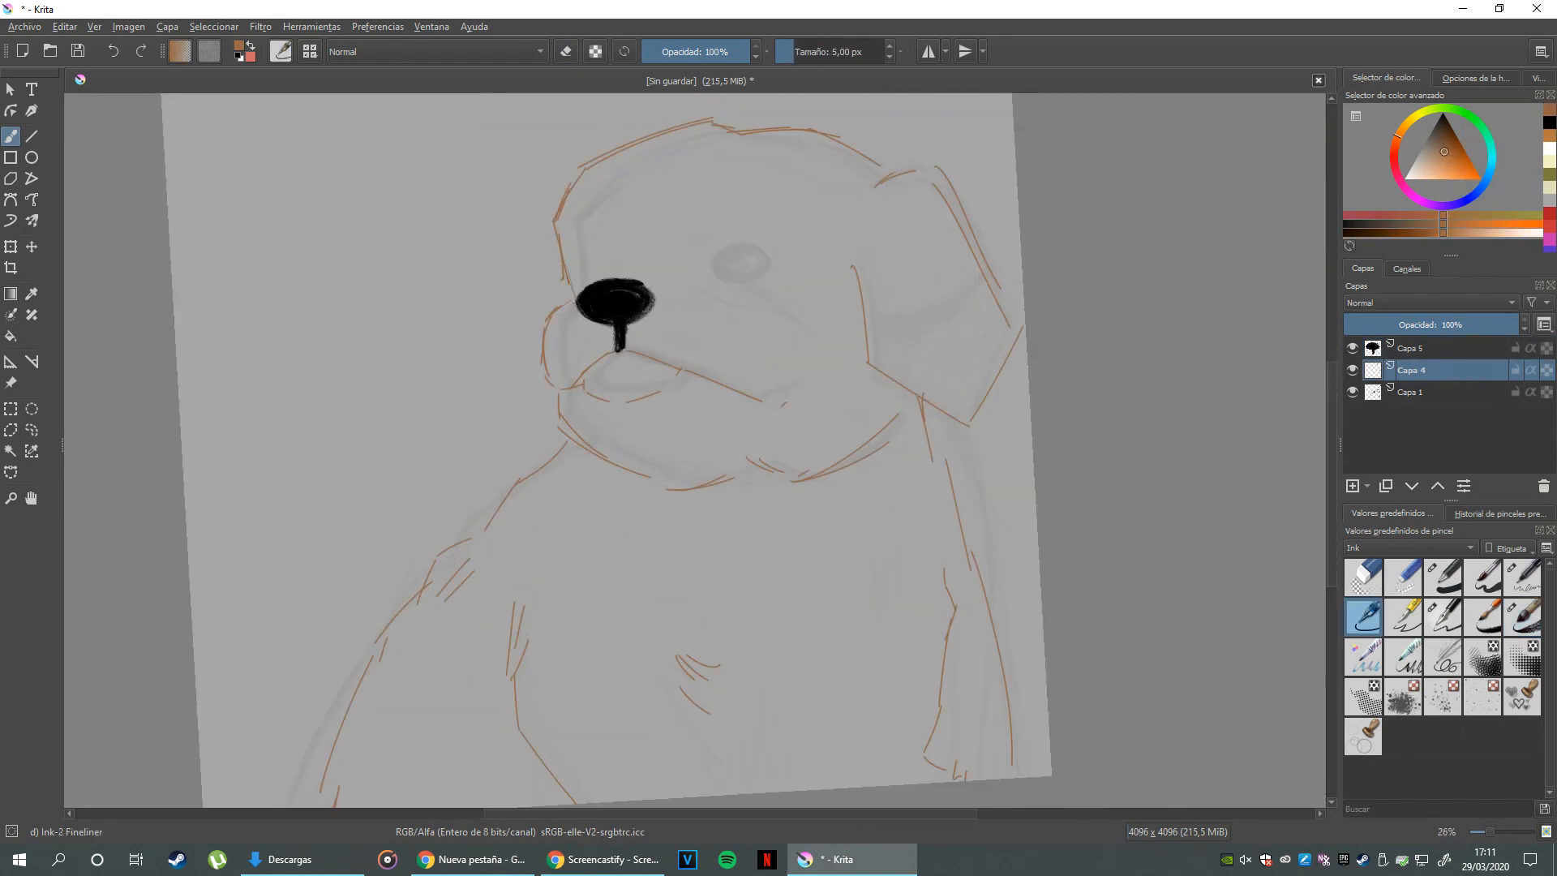
# - Return to the Capa 5 nose layer and fill out the nose and its stem in black with Ink-8 Sumi-e
pyautogui.click(1419, 348)
pyautogui.moveTo(658, 408)
pyautogui.mouseDown()
pyautogui.moveTo(702, 236)
pyautogui.moveTo(658, 408)
pyautogui.mouseUp()
pyautogui.scroll(5, 657, 408)
pyautogui.click(1548, 121)
pyautogui.click(1520, 613)
pyautogui.moveTo(567, 203); pyautogui.dragTo(643, 446)
pyautogui.moveTo(626, 264); pyautogui.dragTo(704, 293)
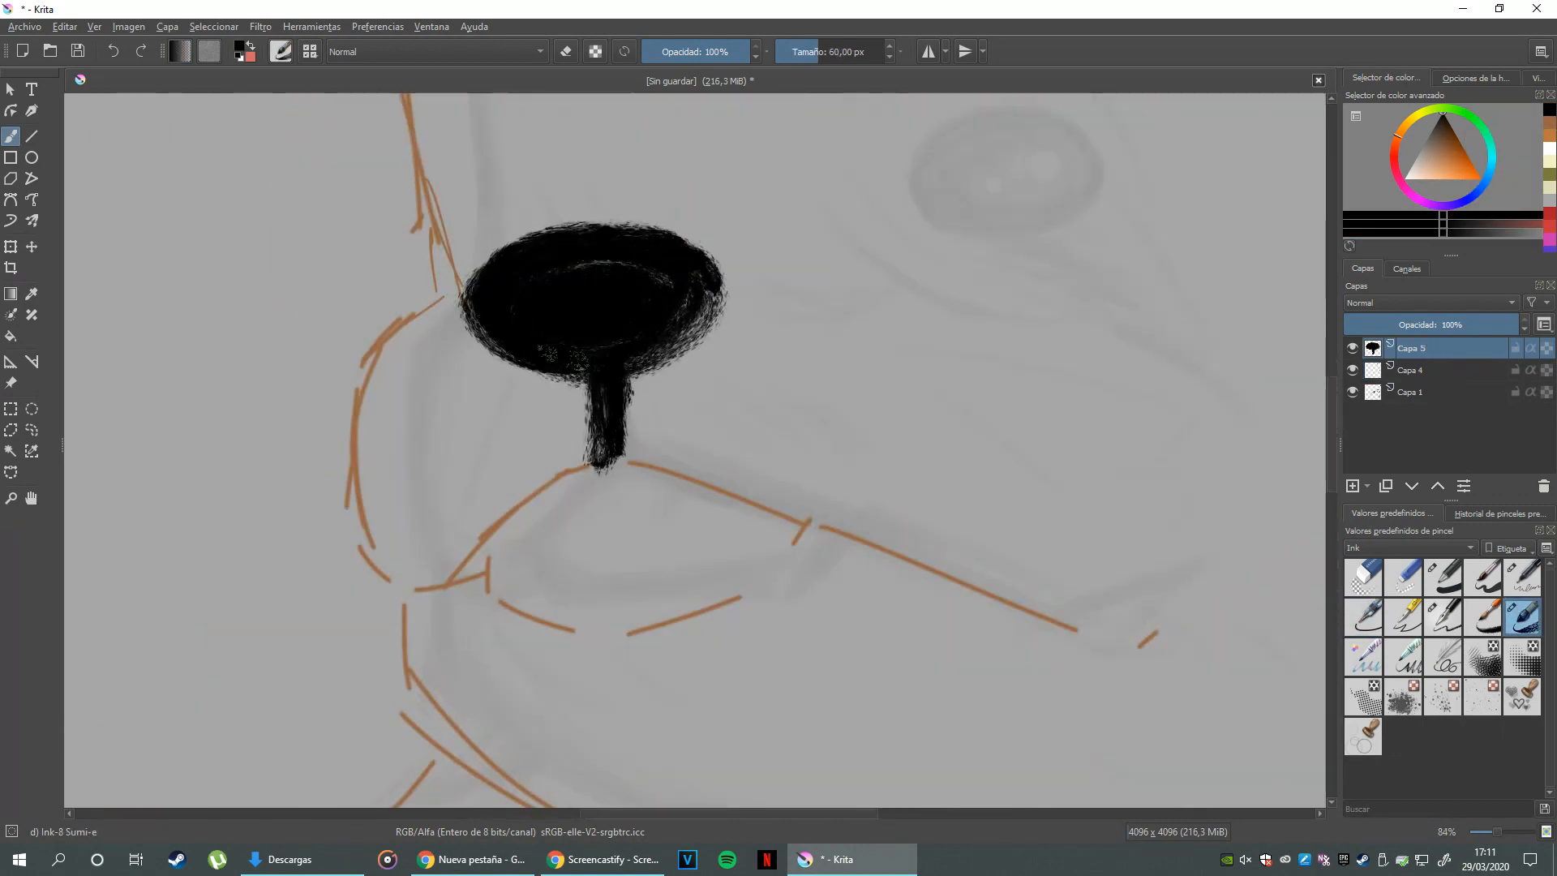
pyautogui.moveTo(602, 357)
pyautogui.mouseDown()
pyautogui.moveTo(604, 475)
pyautogui.moveTo(673, 533)
pyautogui.mouseUp()
# - Add a new layer for the tongue and choose light pink with Bristles-3 Large Smooth from the Paint category
pyautogui.scroll(-5, 615, 483)
pyautogui.click(1351, 485)
pyautogui.press('e')
pyautogui.scroll(3, 791, 526)
pyautogui.click(1404, 186)
pyautogui.click(1420, 173)
pyautogui.click(1409, 547)
pyautogui.click(1378, 560)
pyautogui.click(1522, 577)
# - Fill the dog's tongue with light pink at 110 px and place its layer beneath the Capa 4 outline layer
pyautogui.moveTo(636, 515); pyautogui.dragTo(592, 621)
pyautogui.moveTo(615, 543); pyautogui.dragTo(599, 599)
pyautogui.moveTo(1435, 348); pyautogui.dragTo(1436, 406)
pyautogui.scroll(4, 654, 519)
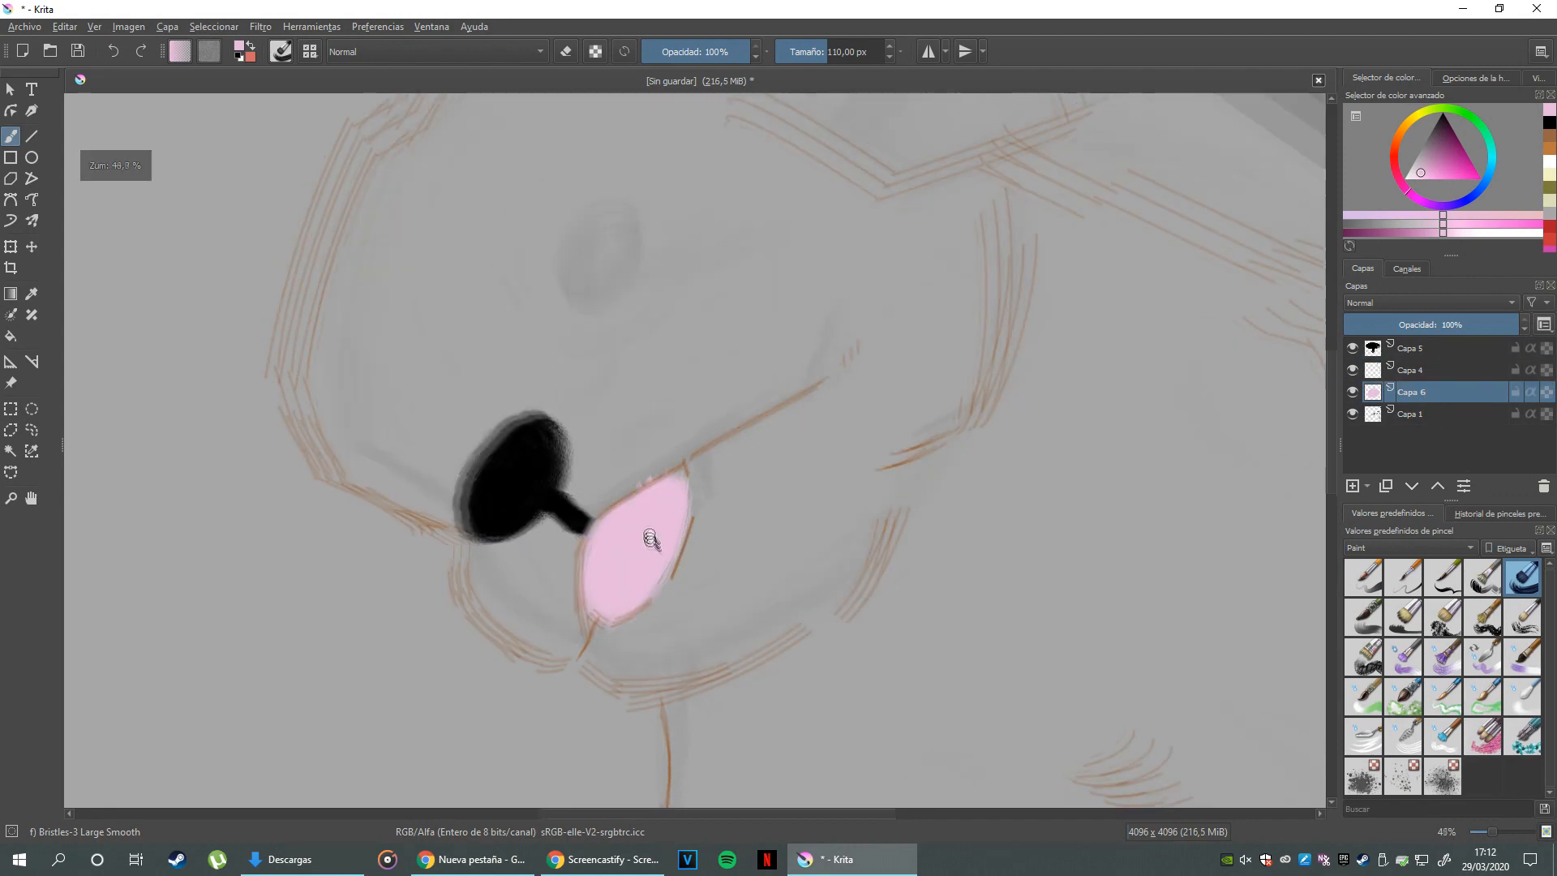
# - Draw a thin brown curve down the middle of the tongue with the Ink-2 Fineliner preset at 5 px
pyautogui.click(1409, 547)
pyautogui.click(1379, 529)
pyautogui.click(1363, 616)
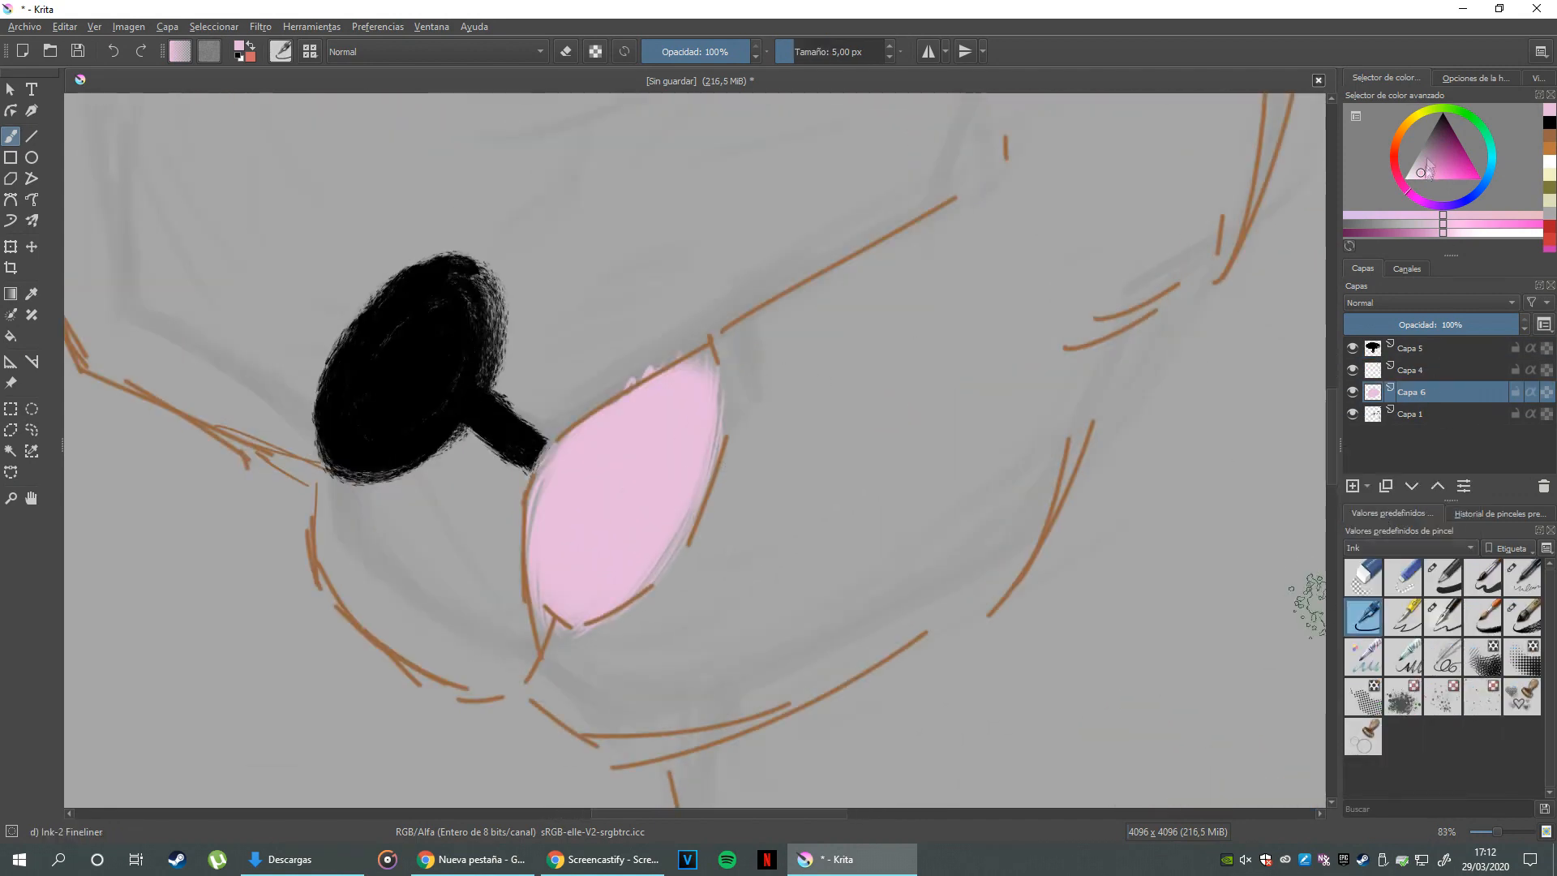
pyautogui.click(1549, 135)
pyautogui.moveTo(585, 421); pyautogui.dragTo(593, 542)
pyautogui.scroll(1, 591, 496)
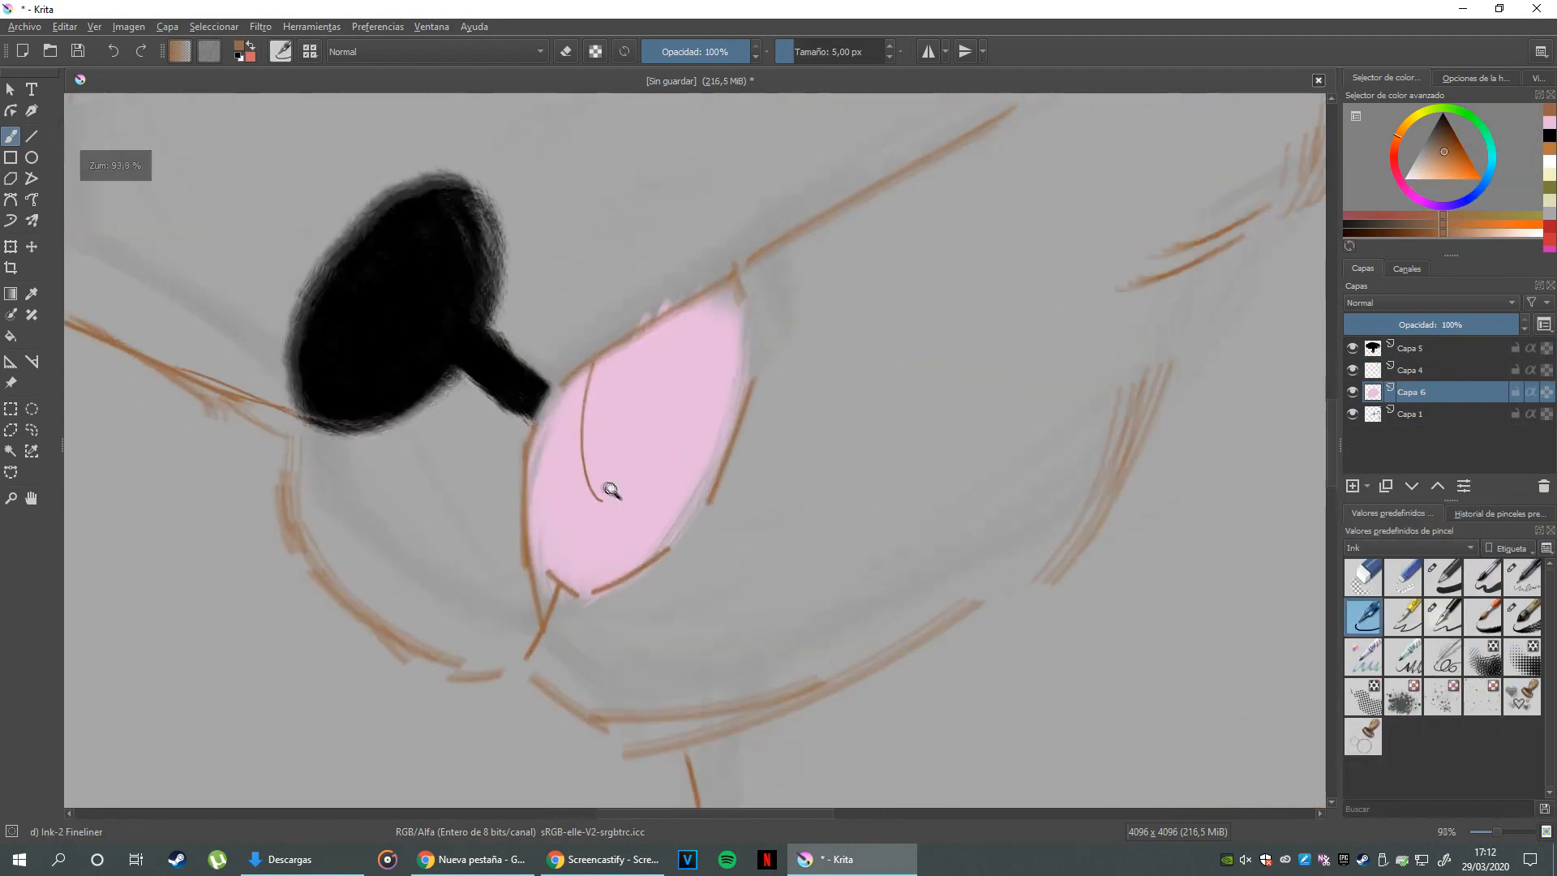
# - Brush paler pink highlights onto the tongue with the Ink-8 Sumi-e preset
pyautogui.scroll(1, 727, 550)
pyautogui.click(1549, 122)
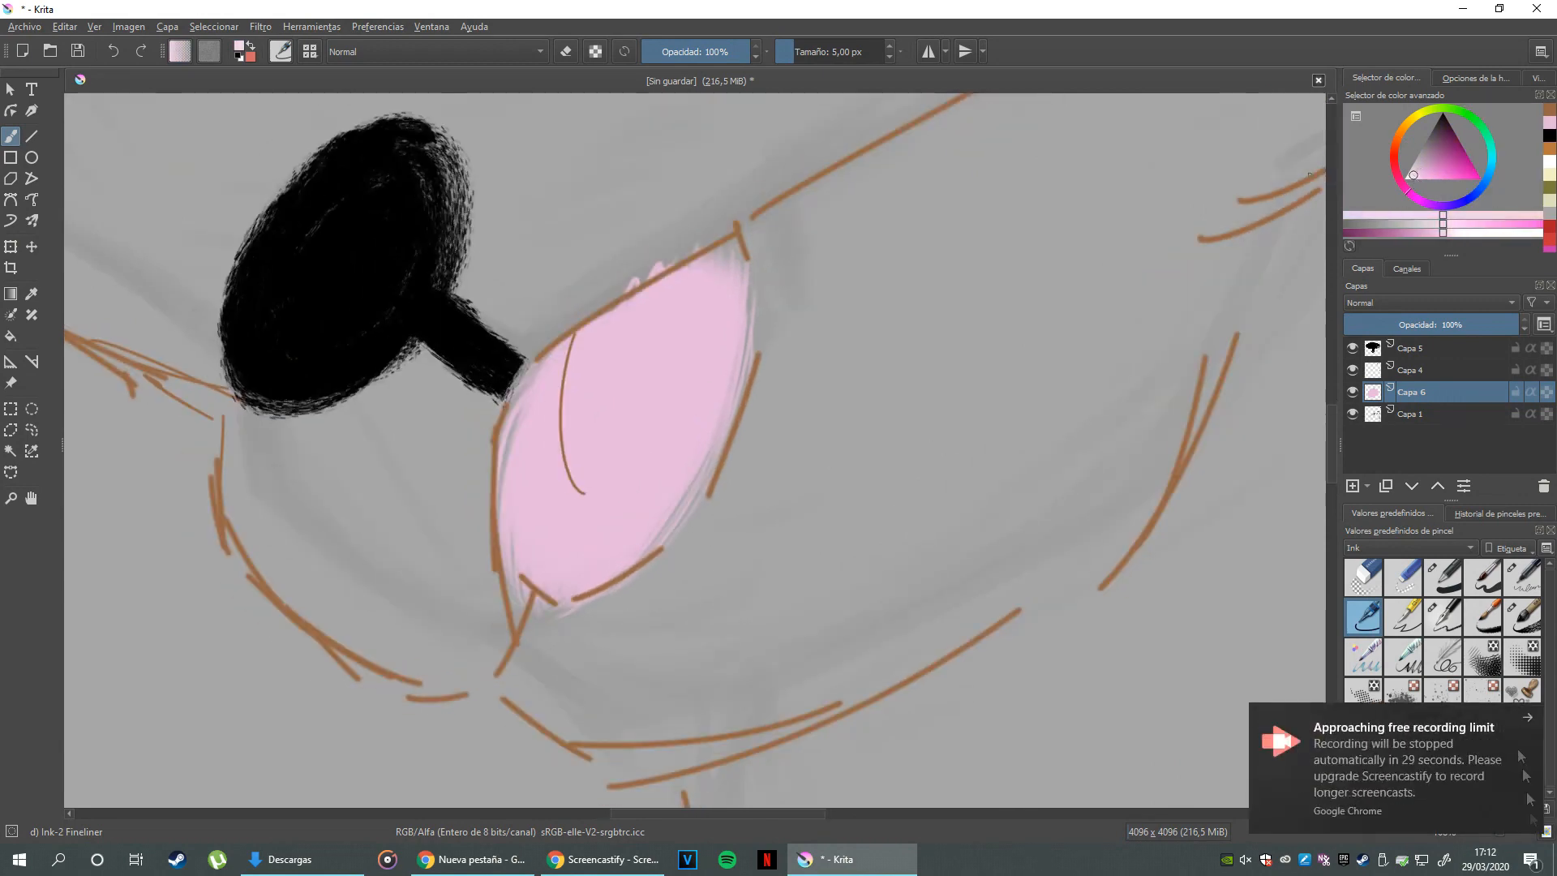
pyautogui.click(1526, 719)
pyautogui.click(1522, 616)
pyautogui.moveTo(529, 477); pyautogui.dragTo(539, 587)
pyautogui.moveTo(571, 456); pyautogui.dragTo(552, 584)
pyautogui.moveTo(1415, 390); pyautogui.dragTo(1419, 371)
pyautogui.hotkey('ctrl', 'z')
pyautogui.moveTo(519, 482); pyautogui.dragTo(535, 596)
pyautogui.moveTo(609, 511)
pyautogui.mouseDown()
pyautogui.moveTo(560, 588)
pyautogui.moveTo(661, 458)
pyautogui.mouseUp()
pyautogui.moveTo(519, 523); pyautogui.dragTo(527, 438)
pyautogui.moveTo(730, 478)
pyautogui.mouseDown()
pyautogui.moveTo(799, 502)
pyautogui.moveTo(781, 584)
pyautogui.moveTo(761, 501)
pyautogui.mouseUp()
# - Add a new layer for the body fill and choose a light peach colour with the Basic-1 preset
pyautogui.click(1353, 485)
pyautogui.moveTo(1446, 393); pyautogui.dragTo(1446, 358)
pyautogui.moveTo(763, 471); pyautogui.dragTo(729, 523)
pyautogui.click(1402, 140)
pyautogui.click(1422, 173)
pyautogui.click(859, 51)
pyautogui.moveTo(658, 504)
pyautogui.mouseDown()
pyautogui.moveTo(626, 599)
pyautogui.moveTo(730, 512)
pyautogui.mouseUp()
pyautogui.hotkey('ctrl', 'z')
pyautogui.click(1443, 577)
pyautogui.click(840, 51)
# - Block in the dog's body with light peach and move the fill layer beneath the outline and tongue layers
pyautogui.moveTo(542, 655); pyautogui.dragTo(511, 728)
pyautogui.moveTo(1433, 370); pyautogui.dragTo(1433, 399)
pyautogui.moveTo(508, 714)
pyautogui.mouseDown()
pyautogui.moveTo(545, 565)
pyautogui.moveTo(598, 493)
pyautogui.moveTo(660, 483)
pyautogui.moveTo(661, 438)
pyautogui.moveTo(845, 550)
pyautogui.moveTo(928, 454)
pyautogui.mouseUp()
pyautogui.moveTo(852, 434)
pyautogui.mouseDown()
pyautogui.moveTo(842, 493)
pyautogui.moveTo(730, 625)
pyautogui.moveTo(844, 568)
pyautogui.moveTo(819, 406)
pyautogui.moveTo(843, 470)
pyautogui.moveTo(808, 690)
pyautogui.mouseUp()
pyautogui.moveTo(535, 494); pyautogui.dragTo(528, 463)
pyautogui.hotkey('ctrl', 'z')
pyautogui.moveTo(1411, 396); pyautogui.dragTo(1415, 422)
pyautogui.moveTo(531, 491)
pyautogui.mouseDown()
pyautogui.moveTo(559, 393)
pyautogui.moveTo(619, 522)
pyautogui.moveTo(613, 385)
pyautogui.mouseUp()
pyautogui.moveTo(612, 576)
pyautogui.mouseDown()
pyautogui.moveTo(774, 576)
pyautogui.moveTo(690, 582)
pyautogui.moveTo(827, 446)
pyautogui.mouseUp()
pyautogui.moveTo(856, 521)
pyautogui.mouseDown()
pyautogui.moveTo(782, 487)
pyautogui.moveTo(782, 446)
pyautogui.mouseUp()
# - On another new layer, paint the dog's eye as a black oval with the Ink-8 Sumi-e preset
pyautogui.click(1352, 486)
pyautogui.click(1521, 617)
pyautogui.click(1442, 113)
pyautogui.moveTo(811, 51)
pyautogui.mouseDown()
pyautogui.moveTo(796, 51)
pyautogui.moveTo(817, 51)
pyautogui.mouseUp()
pyautogui.moveTo(560, 349)
pyautogui.mouseDown()
pyautogui.moveTo(527, 389)
pyautogui.moveTo(577, 348)
pyautogui.mouseUp()
# - Return to the body fill layer and cover the remaining areas in light peach with Basic-1, keeping the opacity at 100%
pyautogui.scroll(-3, 675, 414)
pyautogui.click(1411, 436)
pyautogui.click(1550, 123)
pyautogui.click(1443, 577)
pyautogui.moveTo(606, 421)
pyautogui.mouseDown()
pyautogui.moveTo(677, 371)
pyautogui.moveTo(568, 470)
pyautogui.mouseUp()
pyautogui.moveTo(568, 470); pyautogui.dragTo(616, 357)
pyautogui.moveTo(519, 463)
pyautogui.mouseDown()
pyautogui.moveTo(475, 589)
pyautogui.moveTo(511, 411)
pyautogui.moveTo(519, 517)
pyautogui.mouseUp()
pyautogui.moveTo(641, 426); pyautogui.dragTo(637, 506)
pyautogui.moveTo(1506, 326)
pyautogui.mouseDown()
pyautogui.moveTo(1484, 327)
pyautogui.moveTo(1528, 324)
pyautogui.mouseUp()
# - Add a new highlight layer and set up a very pale peach colour with Ink-7 Brush Rough at 25 px
pyautogui.click(1352, 486)
pyautogui.click(1413, 175)
pyautogui.moveTo(621, 474); pyautogui.dragTo(649, 382)
pyautogui.click(811, 51)
pyautogui.click(1483, 616)
# - Move the highlight layer to the top of the layer stack and paint pale fur strokes beneath the eye and on the chest
pyautogui.moveTo(728, 227); pyautogui.dragTo(694, 255)
pyautogui.hotkey('ctrl', 'pageup')
pyautogui.hotkey('ctrl', 'pageup')
pyautogui.hotkey('ctrl', 'pageup')
pyautogui.hotkey('ctrl', 'pageup')
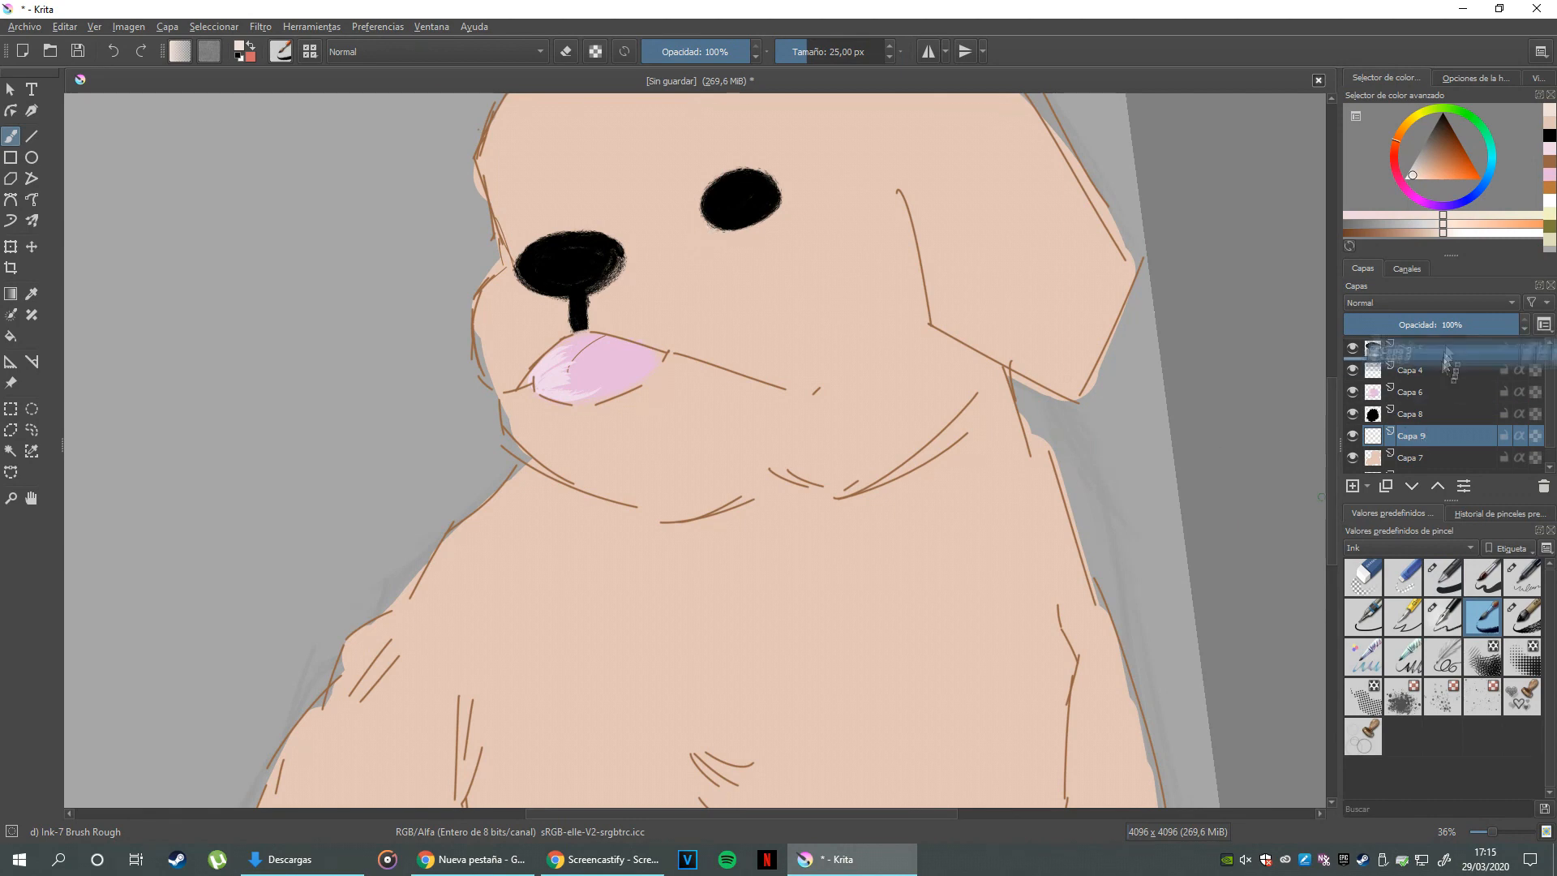
pyautogui.moveTo(791, 356); pyautogui.dragTo(722, 527)
# - Add a new layer with the Multiplicar blending mode and choose a slightly deeper peach with the Basic-1 preset
pyautogui.click(1353, 486)
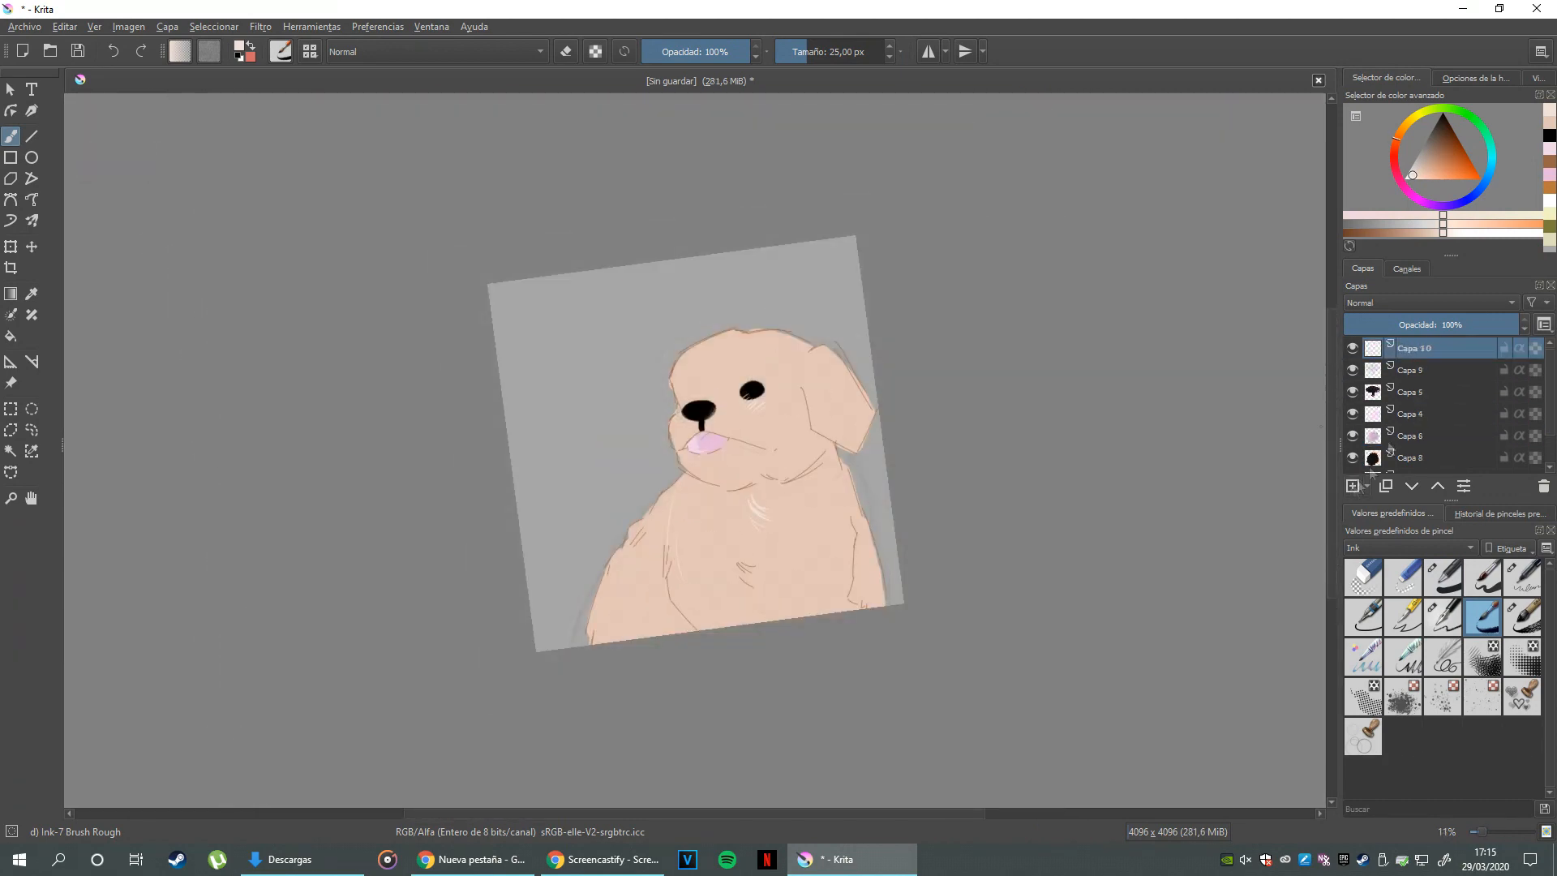
pyautogui.click(1403, 303)
pyautogui.click(1385, 408)
pyautogui.click(1423, 175)
pyautogui.click(1419, 303)
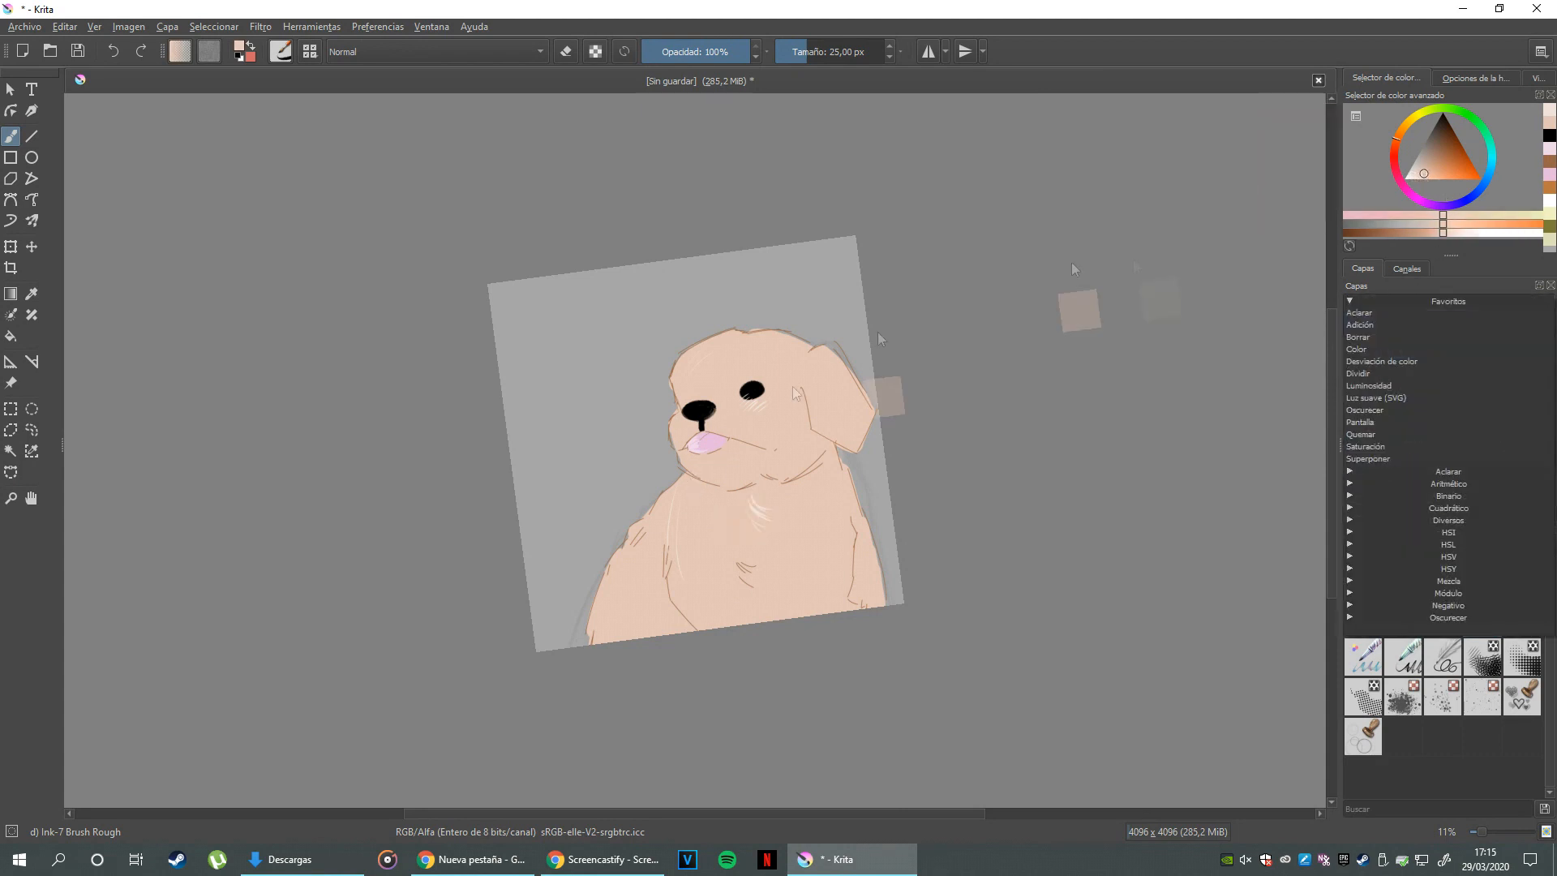
pyautogui.click(1433, 288)
pyautogui.click(1443, 574)
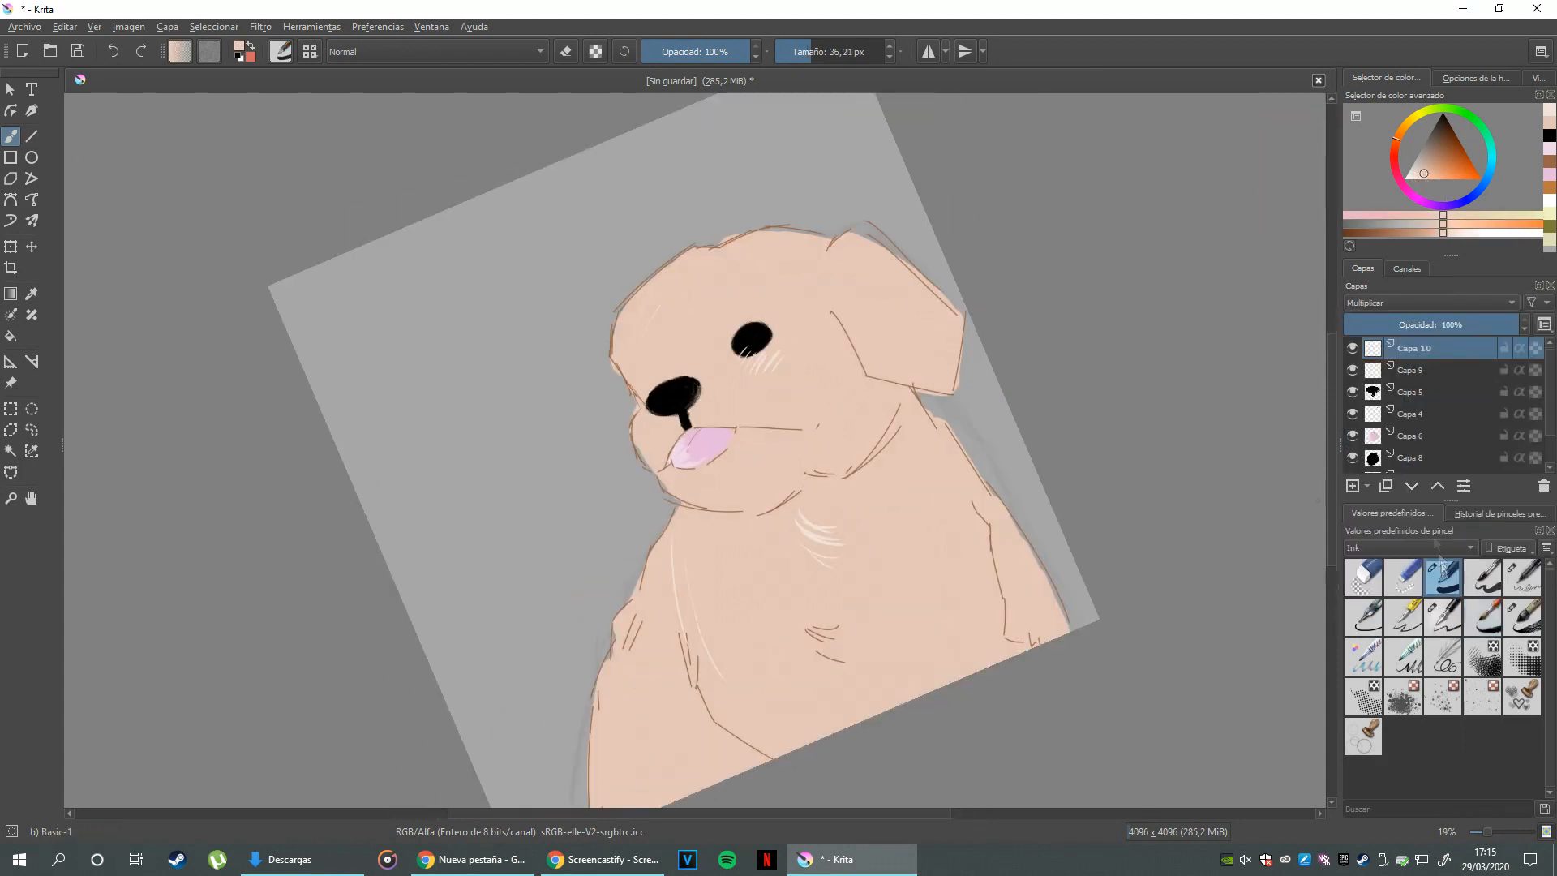
# - Set the new layer's opacity to 47%, pick a paler peach and change its blending mode to Aclarar
pyautogui.moveTo(625, 307); pyautogui.dragTo(617, 365)
pyautogui.moveTo(1459, 325); pyautogui.dragTo(1427, 325)
pyautogui.click(1415, 173)
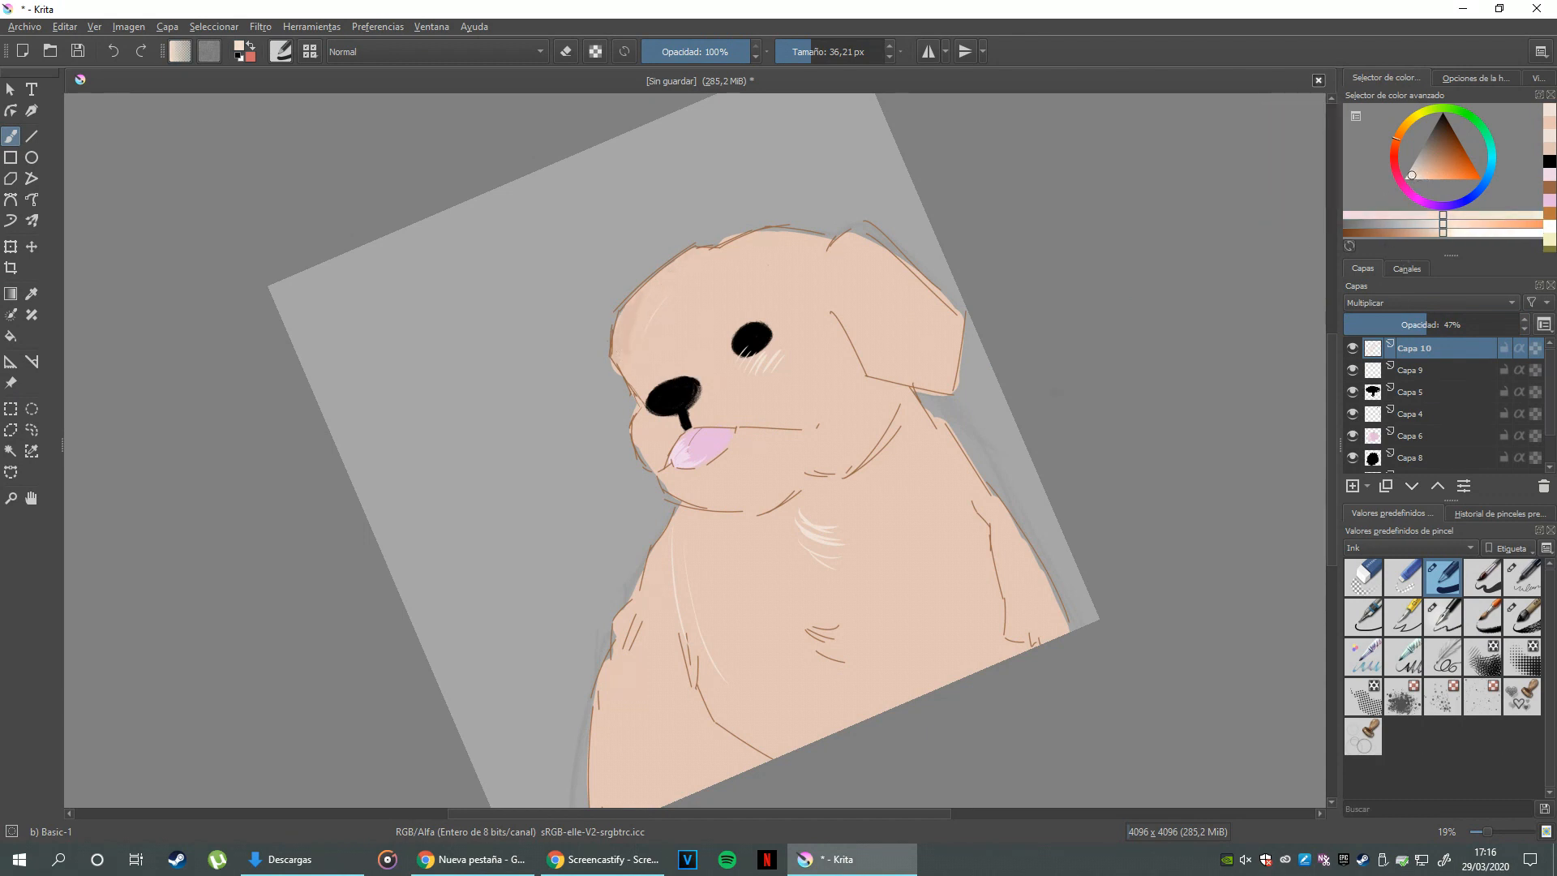
pyautogui.click(1388, 302)
pyautogui.click(1387, 315)
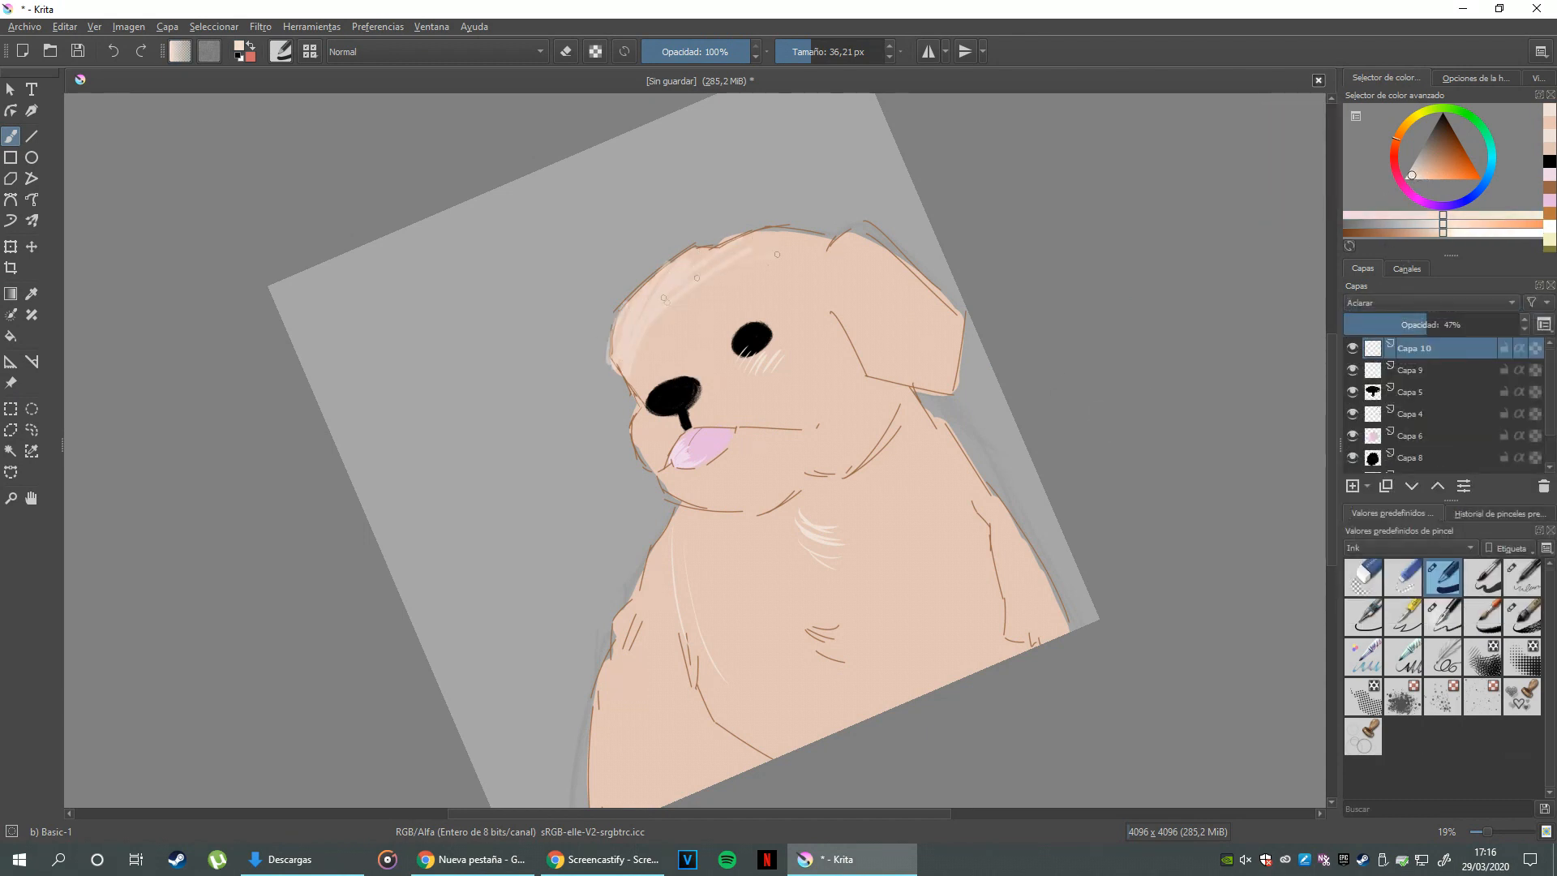
# - Paint long, pale fur highlights down the dog's chest with Basic-1 at 36.21 px
pyautogui.moveTo(683, 543); pyautogui.dragTo(782, 730)
pyautogui.moveTo(725, 576); pyautogui.dragTo(793, 730)
pyautogui.moveTo(791, 691); pyautogui.dragTo(687, 644)
# - Add another new layer at the top of the stack and set its blending mode to Oscurecer
pyautogui.click(1353, 485)
pyautogui.click(1391, 303)
pyautogui.click(1411, 288)
pyautogui.click(1412, 302)
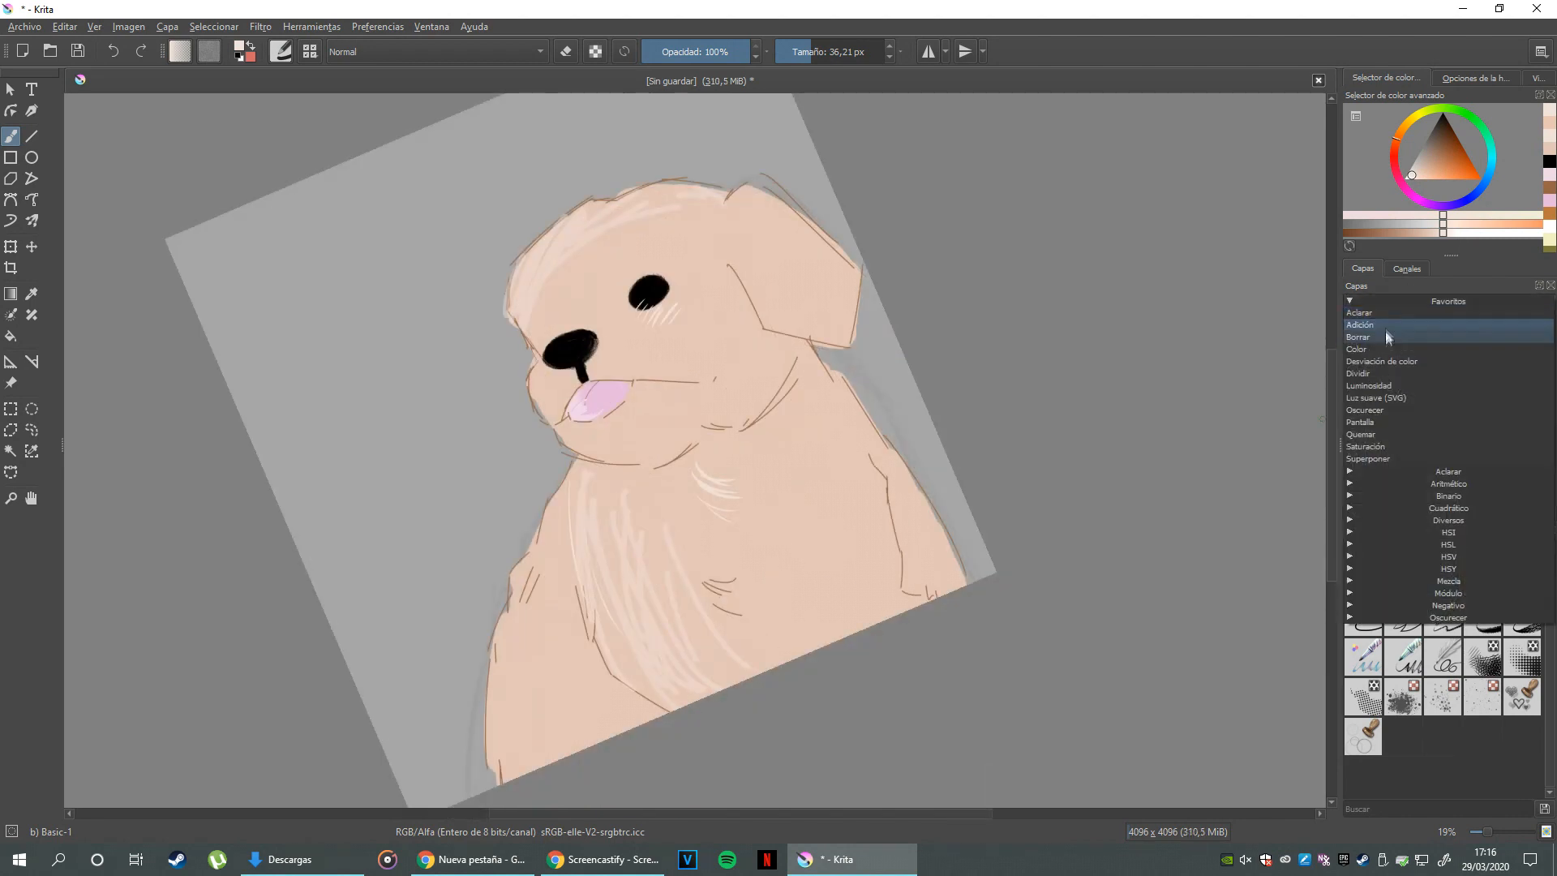
pyautogui.click(1425, 304)
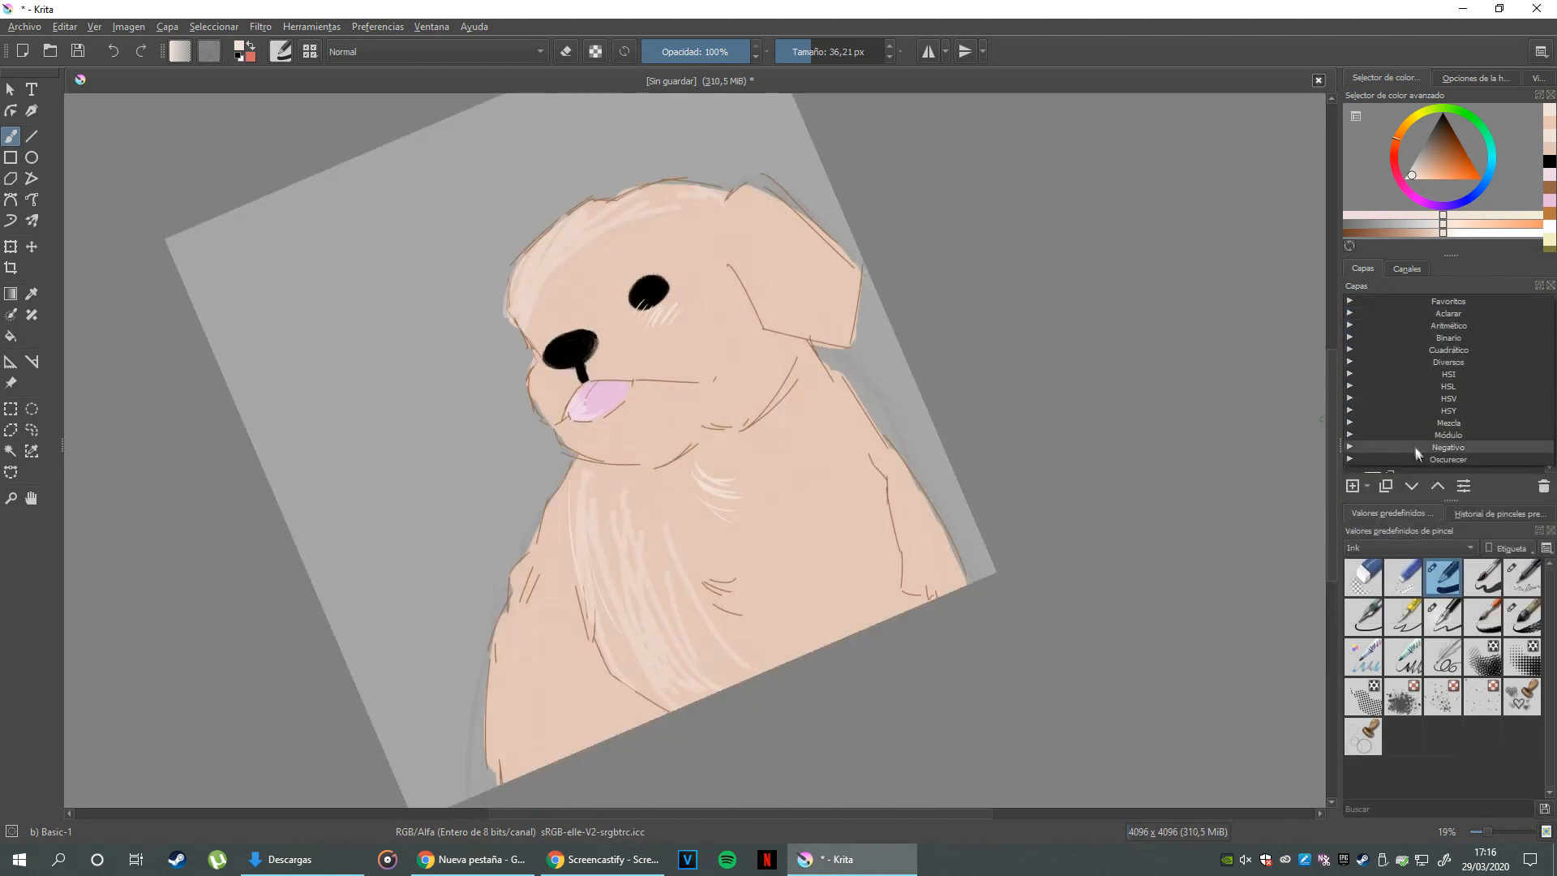
pyautogui.click(1449, 301)
pyautogui.click(1428, 410)
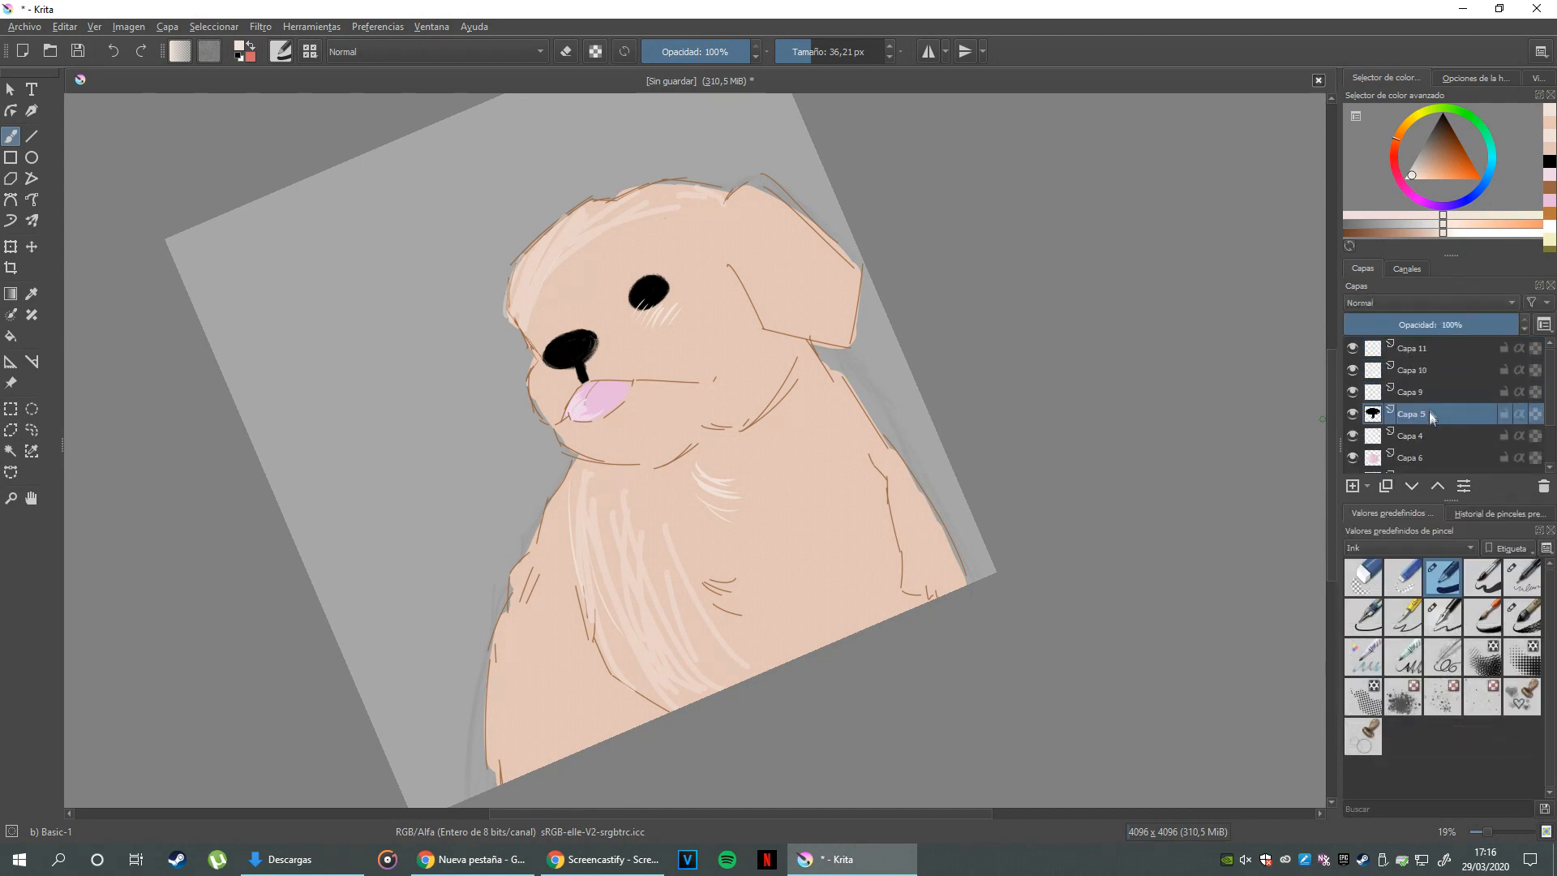
pyautogui.click(1428, 302)
pyautogui.click(1389, 411)
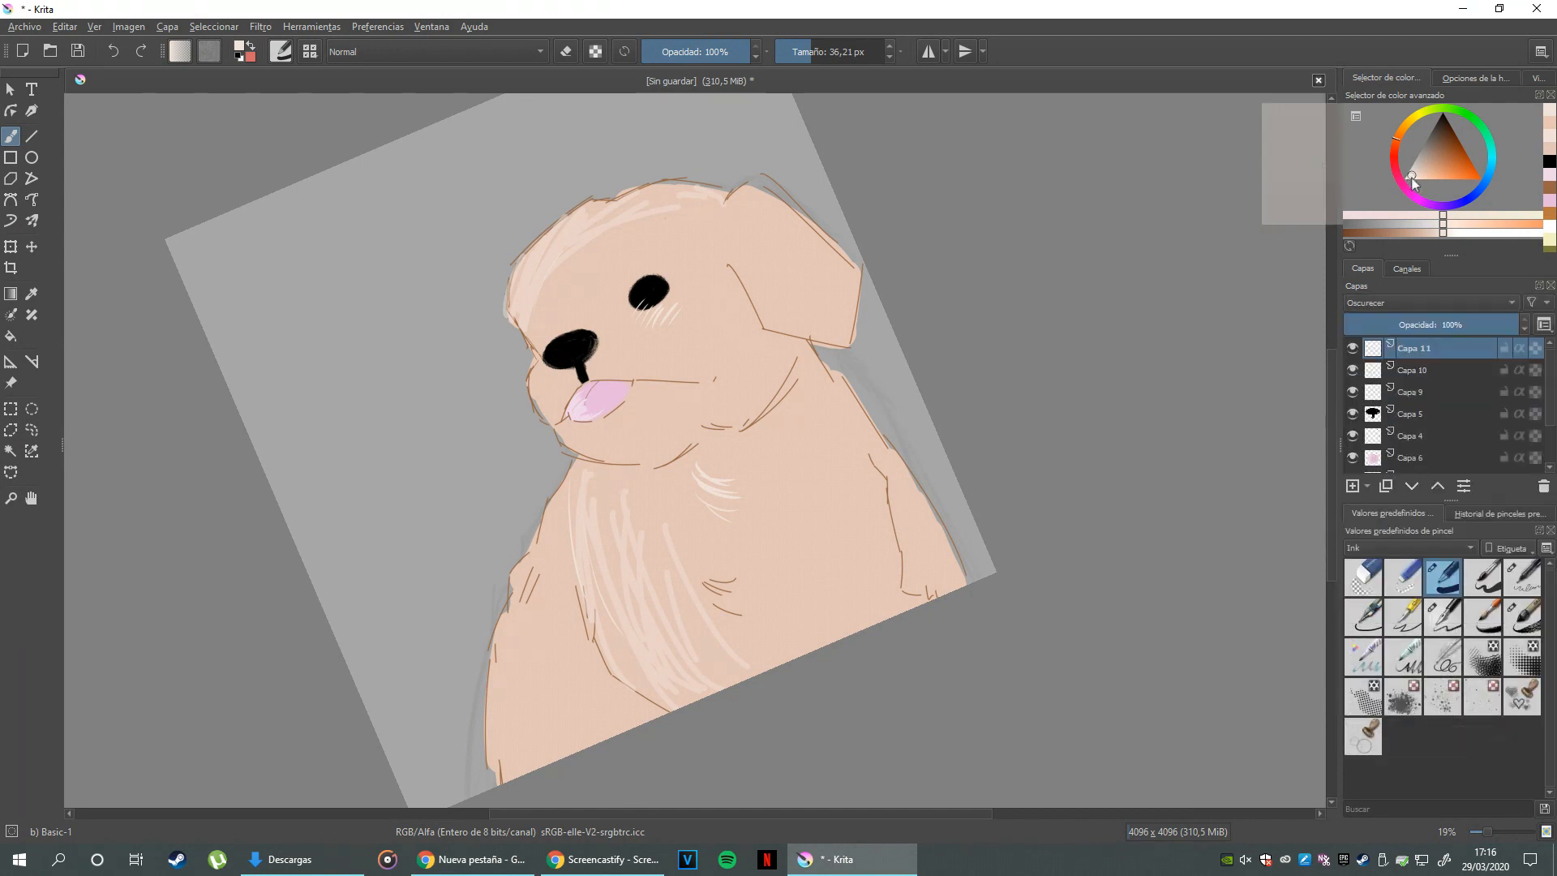
# - Choose black as the brush colour and lower the Oscurecer layer's opacity to 26%
pyautogui.moveTo(1411, 177); pyautogui.dragTo(1433, 157)
pyautogui.click(1548, 162)
pyautogui.click(1389, 325)
pyautogui.moveTo(555, 506); pyautogui.dragTo(492, 686)
pyautogui.moveTo(558, 513); pyautogui.dragTo(503, 706)
pyautogui.hotkey('ctrl', 'z')
pyautogui.hotkey('ctrl', 'z')
# - Shade the dog's back behind the chest with a larger Basic-1 brush, following the outline
pyautogui.keyDown('shift'); pyautogui.moveTo(517, 762); pyautogui.dragTo(645, 762); pyautogui.keyUp('shift')
pyautogui.moveTo(514, 770)
pyautogui.mouseDown()
pyautogui.moveTo(501, 734)
pyautogui.moveTo(553, 512)
pyautogui.mouseUp()
pyautogui.keyDown('shift'); pyautogui.moveTo(721, 255); pyautogui.dragTo(608, 255); pyautogui.keyUp('shift')
pyautogui.moveTo(563, 489)
pyautogui.mouseDown()
pyautogui.moveTo(607, 686)
pyautogui.moveTo(544, 629)
pyautogui.moveTo(553, 604)
pyautogui.moveTo(529, 763)
pyautogui.moveTo(543, 622)
pyautogui.moveTo(616, 703)
pyautogui.moveTo(553, 751)
pyautogui.mouseUp()
pyautogui.keyDown('shift'); pyautogui.moveTo(640, 678); pyautogui.dragTo(568, 649); pyautogui.keyUp('shift')
# - Add a new layer and paint thin grey fur strokes on the dog's chest with Ink-7 Brush Rough at 25 px
pyautogui.keyDown('ctrl'); pyautogui.moveTo(775, 503); pyautogui.dragTo(771, 446); pyautogui.keyUp('ctrl')
pyautogui.click(1352, 486)
pyautogui.moveTo(1429, 146); pyautogui.dragTo(1420, 155)
pyautogui.click(1484, 617)
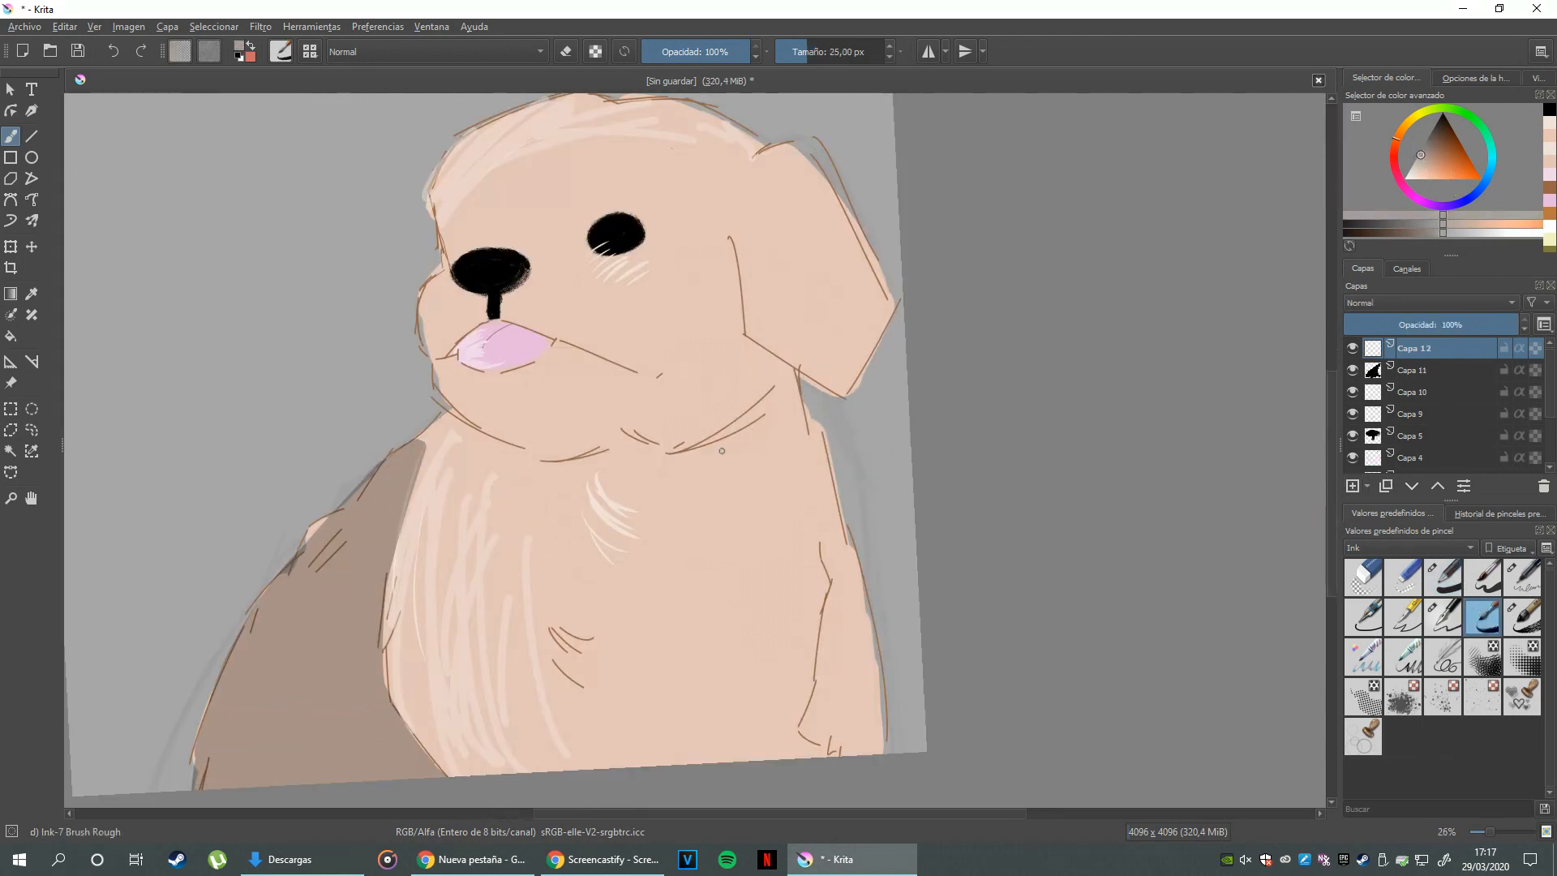
pyautogui.moveTo(744, 480); pyautogui.dragTo(772, 545)
# - On the Oscurecer shadow layer, shade the front leg under the ear in black with Basic-1 at 101.31 px
pyautogui.click(1419, 370)
pyautogui.click(1463, 148)
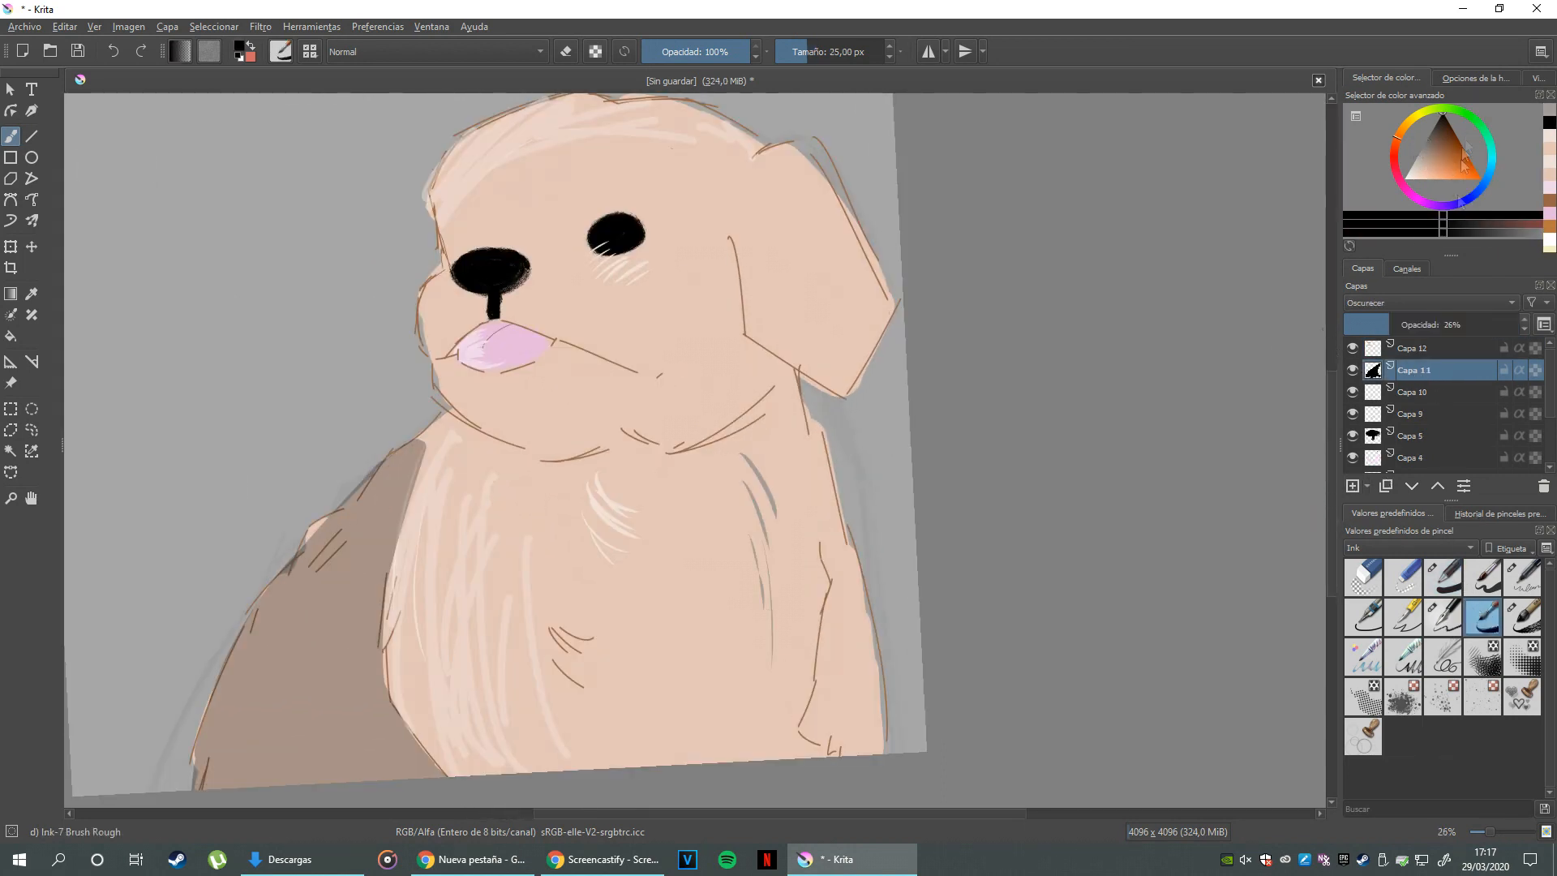
pyautogui.click(1444, 576)
pyautogui.moveTo(795, 438)
pyautogui.mouseDown()
pyautogui.moveTo(827, 600)
pyautogui.moveTo(785, 417)
pyautogui.moveTo(811, 583)
pyautogui.moveTo(833, 564)
pyautogui.moveTo(819, 713)
pyautogui.moveTo(868, 697)
pyautogui.moveTo(874, 742)
pyautogui.mouseUp()
pyautogui.hotkey('ctrl', 'z')
pyautogui.click(826, 50)
pyautogui.moveTo(811, 572); pyautogui.dragTo(797, 441)
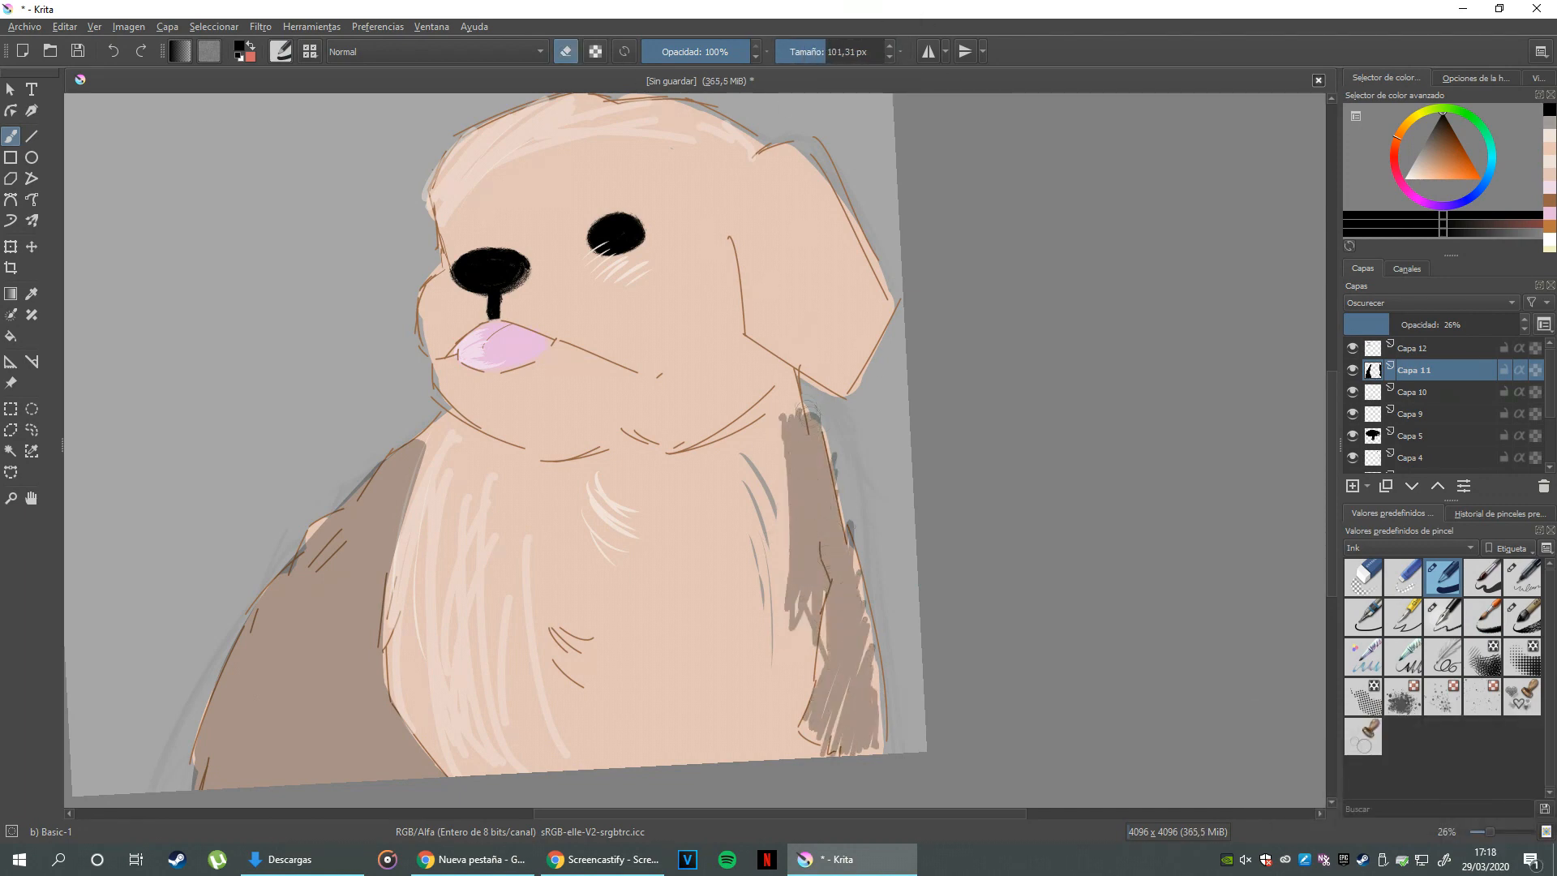
# - Finish shading the front leg and erase the shadow that spills past its outline
pyautogui.moveTo(818, 668)
pyautogui.mouseDown()
pyautogui.moveTo(872, 653)
pyautogui.moveTo(863, 586)
pyautogui.mouseUp()
pyautogui.scroll(1, 845, 602)
pyautogui.click(565, 51)
pyautogui.moveTo(832, 426); pyautogui.dragTo(902, 756)
pyautogui.press('e')
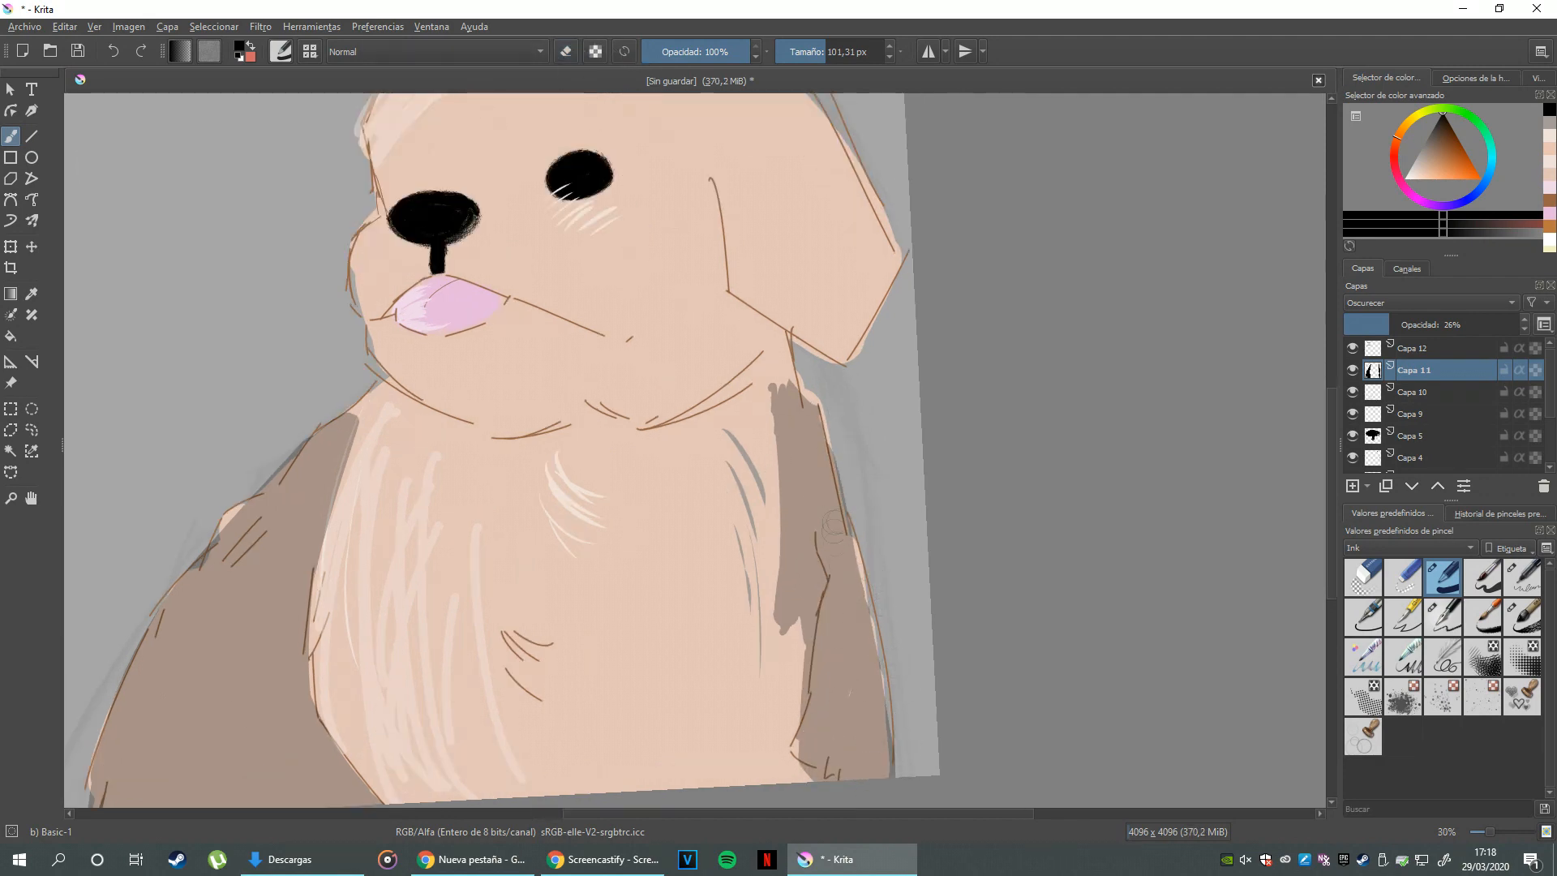
# - Paint a tapering shadow beside the chest folds with Ink-7 Brush Rough, enlarged to 82.94 px
pyautogui.scroll(-2, 677, 486)
pyautogui.click(1483, 616)
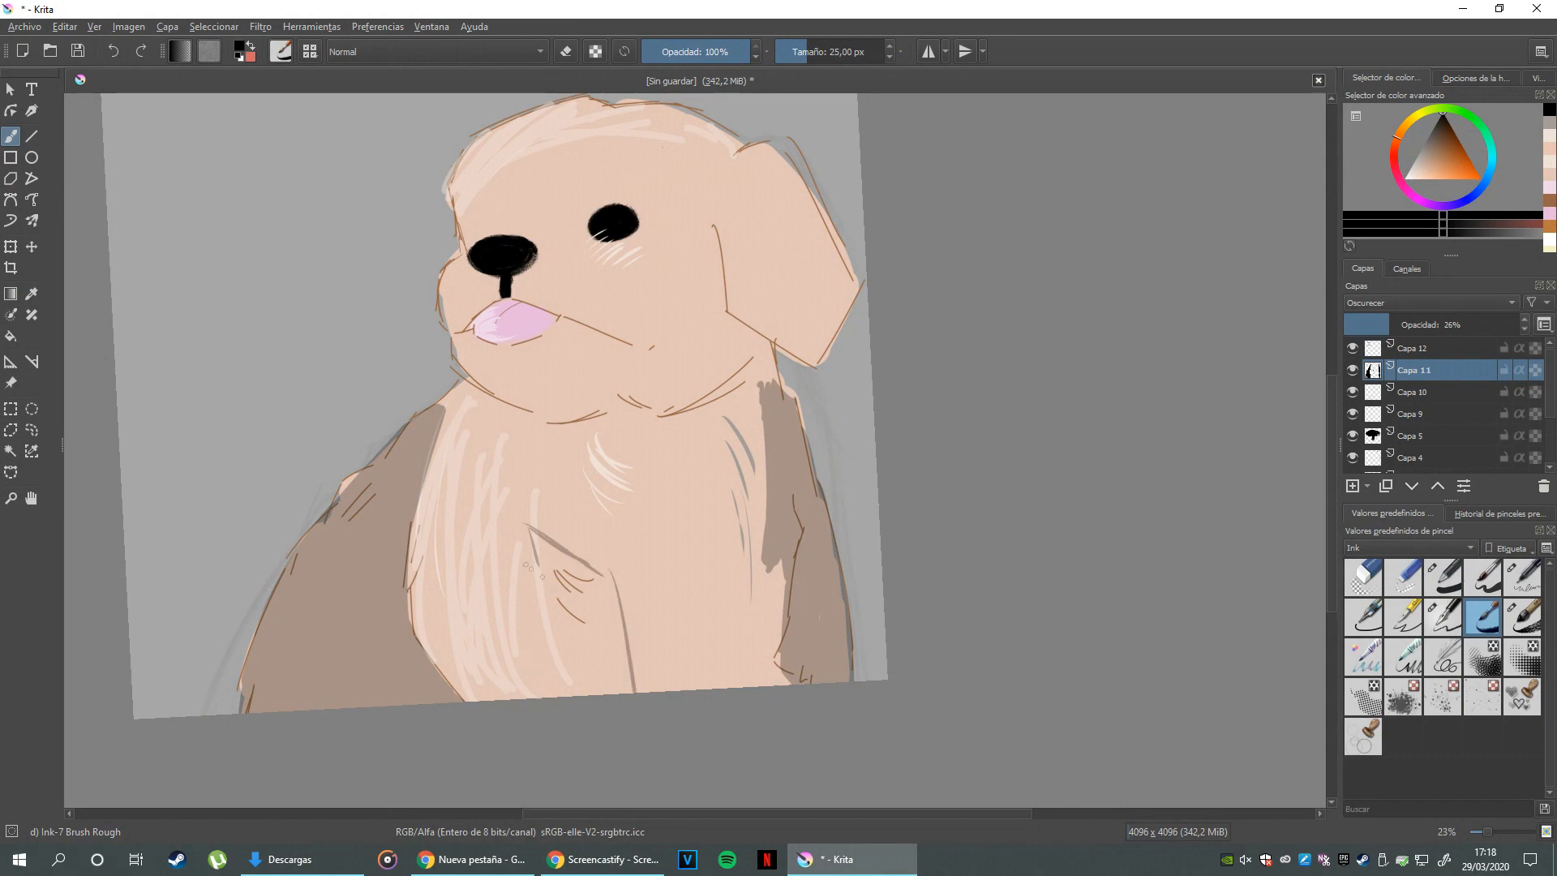
pyautogui.moveTo(532, 535)
pyautogui.mouseDown()
pyautogui.moveTo(603, 631)
pyautogui.moveTo(621, 687)
pyautogui.mouseUp()
pyautogui.keyDown('shift'); pyautogui.moveTo(539, 508); pyautogui.dragTo(549, 507); pyautogui.keyUp('shift')
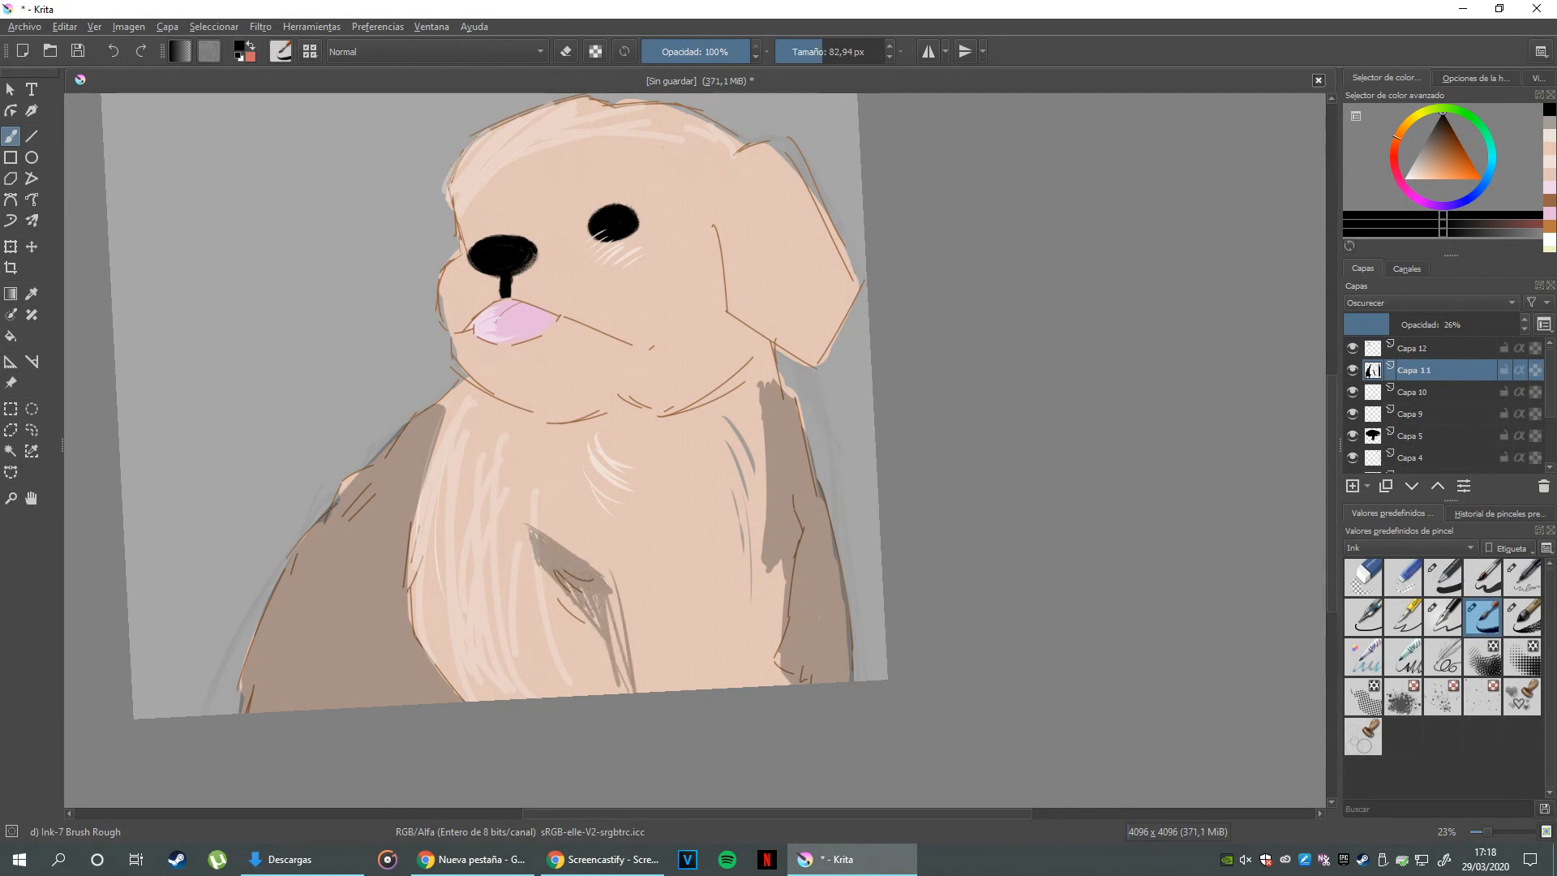
# - Add a small shadow at the base of the chest along the canvas edge
pyautogui.scroll(2, 630, 655)
pyautogui.moveTo(438, 712); pyautogui.dragTo(499, 703)
pyautogui.scroll(-4, 560, 712)
pyautogui.scroll(1, 560, 712)
pyautogui.scroll(1, 377, 650)
pyautogui.moveTo(377, 649)
pyautogui.mouseDown()
pyautogui.moveTo(511, 553)
pyautogui.moveTo(452, 643)
pyautogui.mouseUp()
# - Choose a very dark brown and brush fur strokes over the shaded back
pyautogui.click(1440, 129)
pyautogui.moveTo(496, 552); pyautogui.dragTo(472, 643)
pyautogui.scroll(-2, 622, 574)
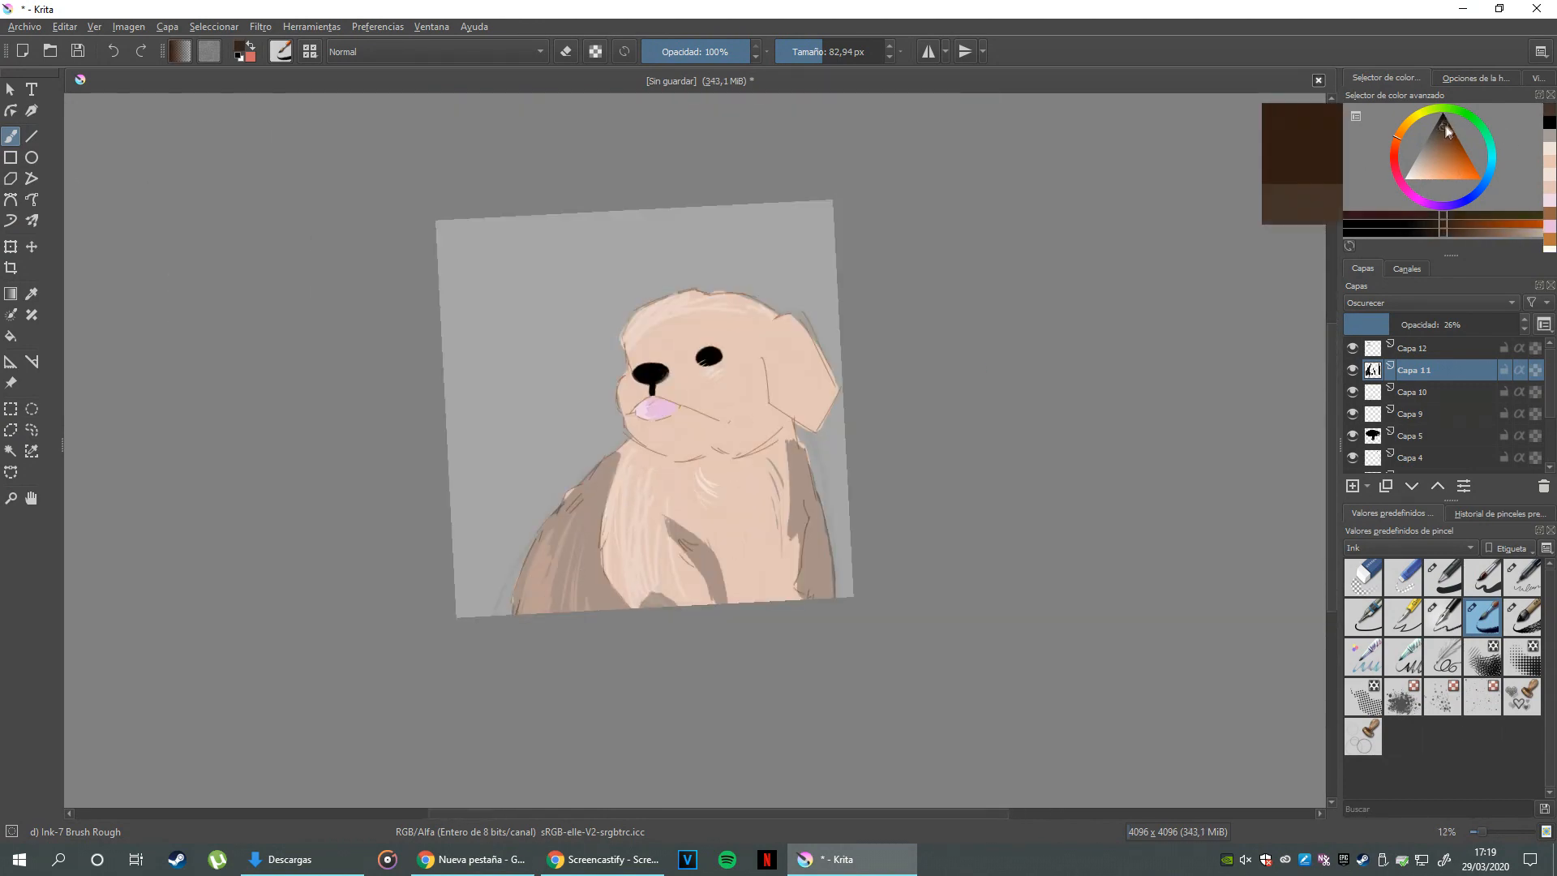
# - Sample the pale fur colour and paint highlight strokes below the eye on Capa 9 with Ink-7 Brush Rough at 33.80 px
pyautogui.scroll(1, 1050, 519)
pyautogui.scroll(3, 708, 502)
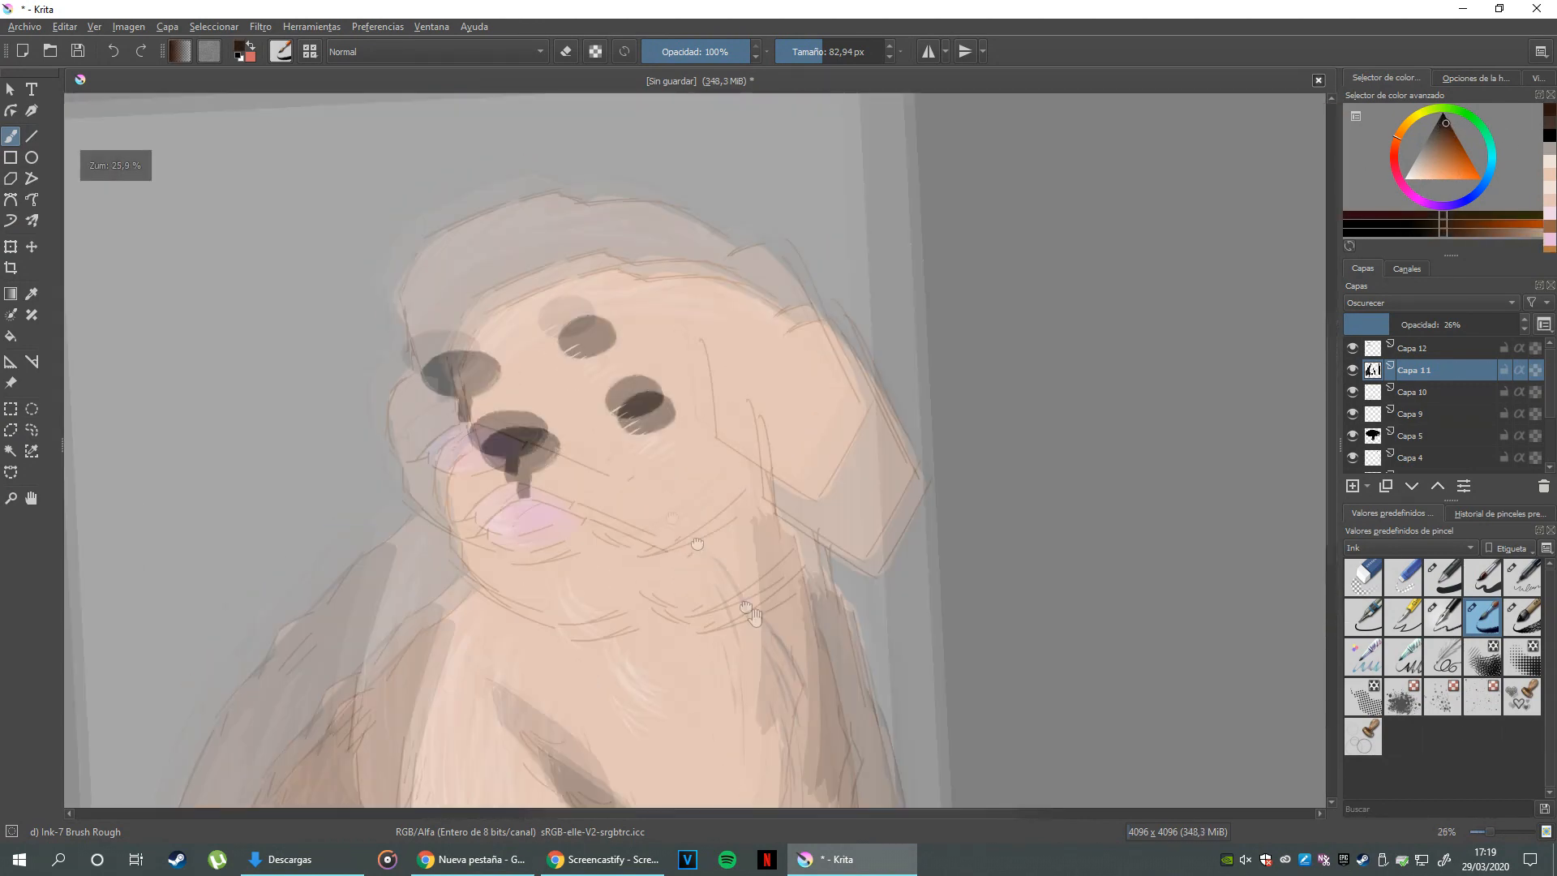
pyautogui.click(724, 448)
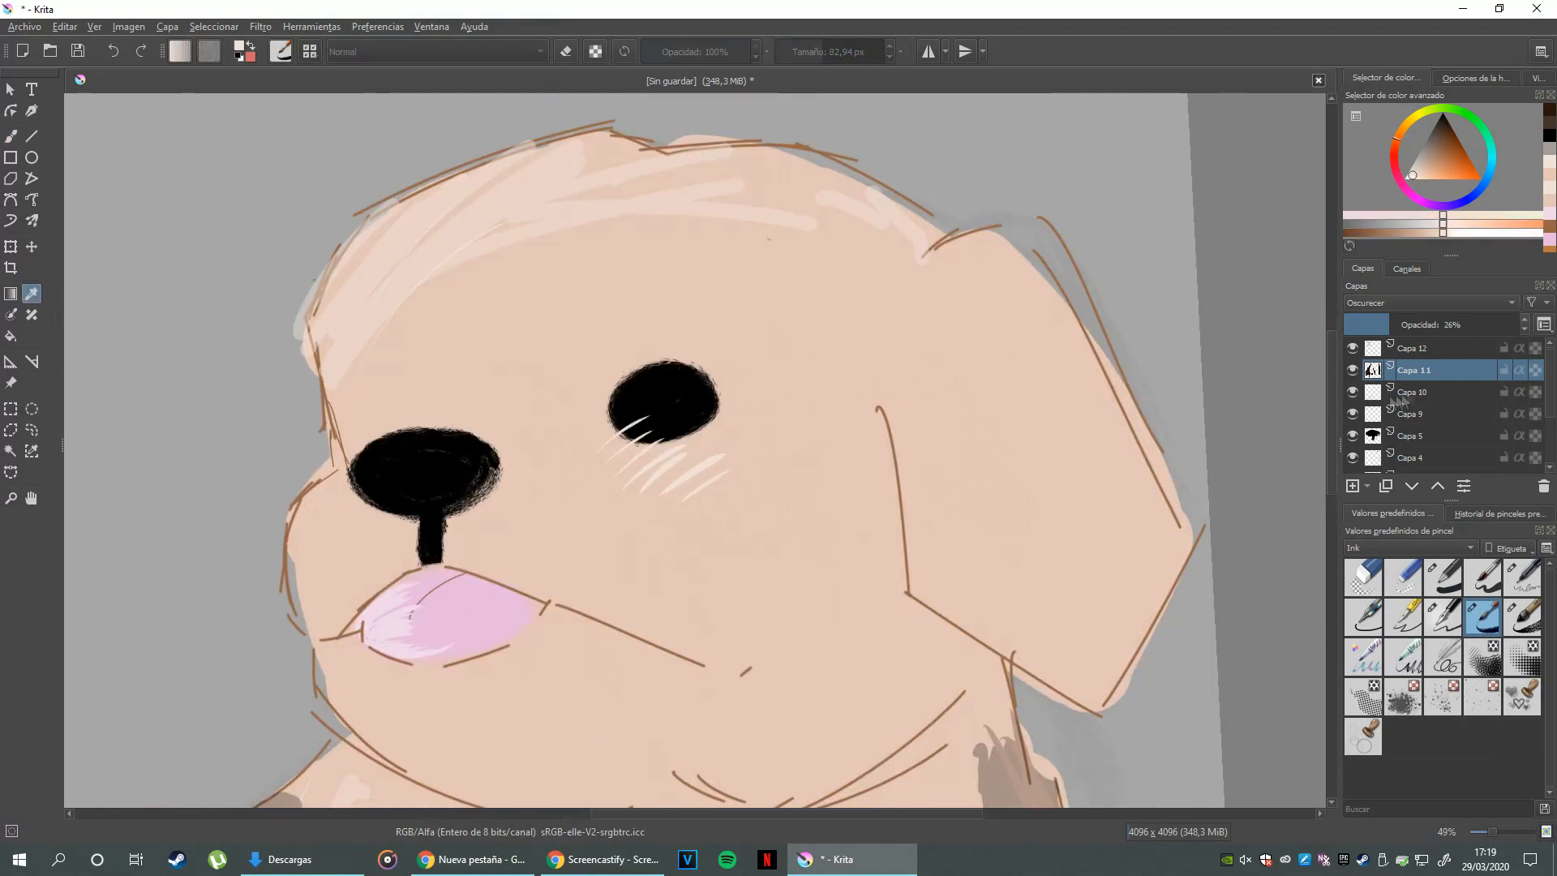
pyautogui.click(1417, 415)
pyautogui.click(12, 137)
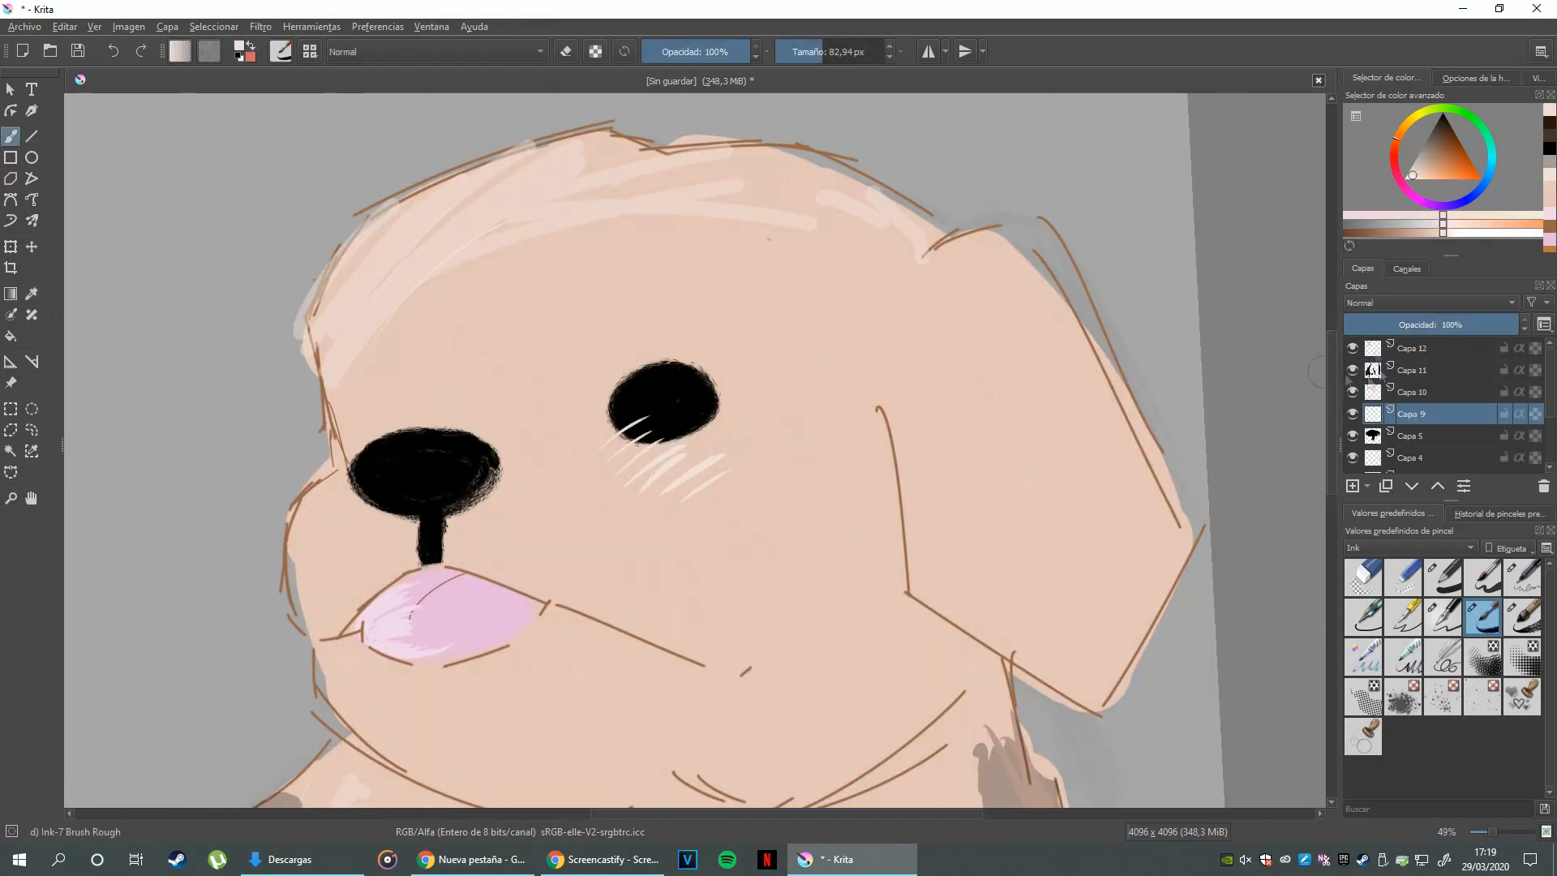
pyautogui.moveTo(690, 493)
pyautogui.mouseDown()
pyautogui.moveTo(767, 489)
pyautogui.moveTo(759, 506)
pyautogui.mouseUp()
pyautogui.moveTo(666, 472); pyautogui.dragTo(714, 455)
pyautogui.moveTo(690, 476); pyautogui.dragTo(730, 469)
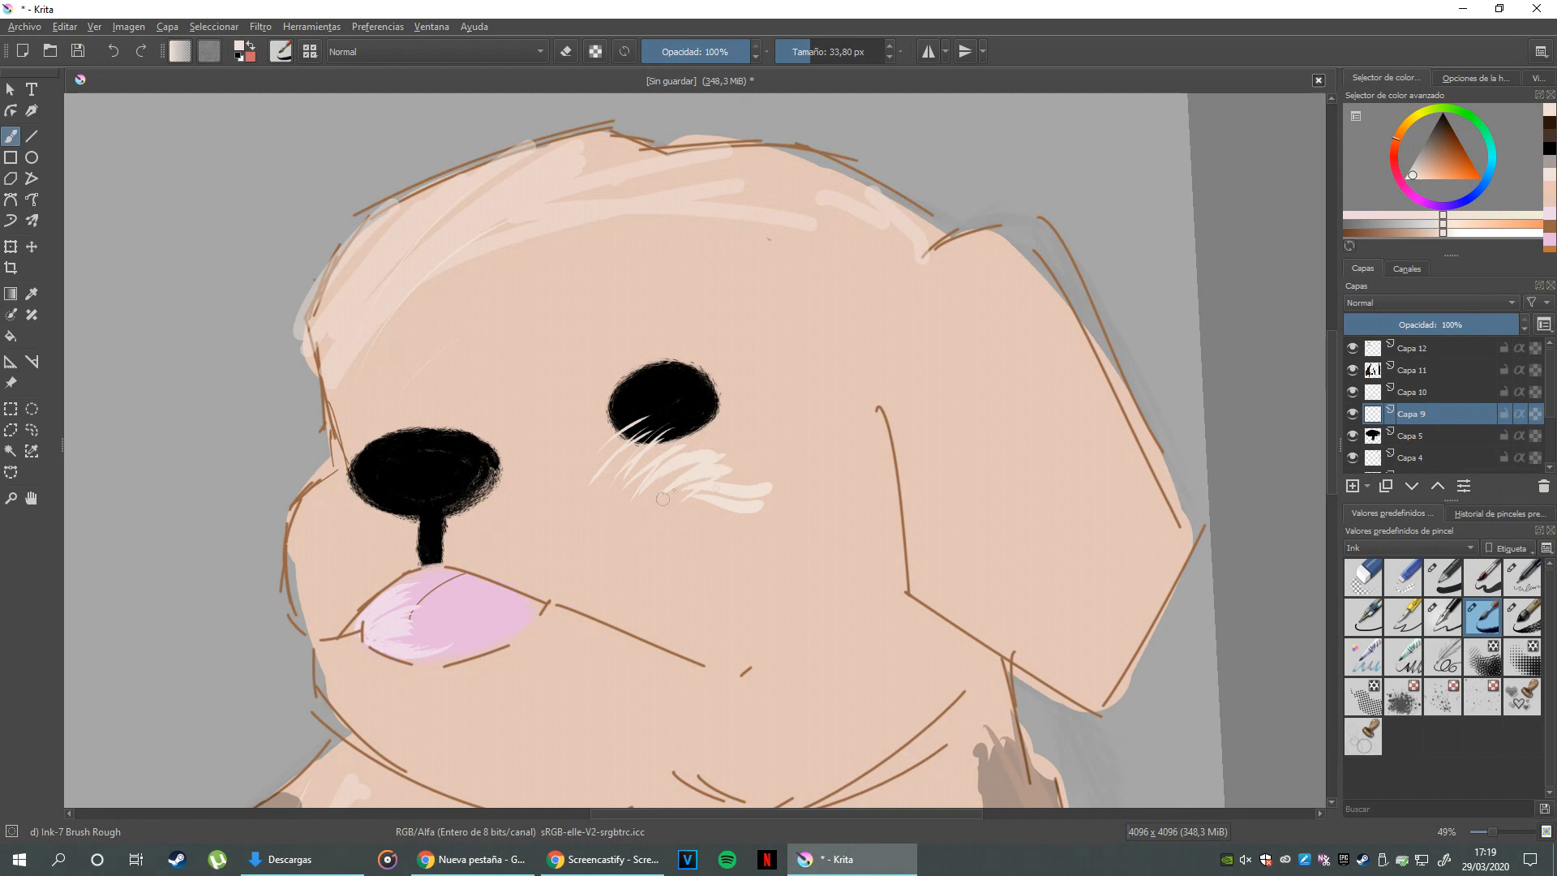
# - Paint thin, pale fur strokes around the muzzle beside the nose and tongue
pyautogui.scroll(1, 673, 471)
pyautogui.moveTo(504, 484); pyautogui.dragTo(588, 531)
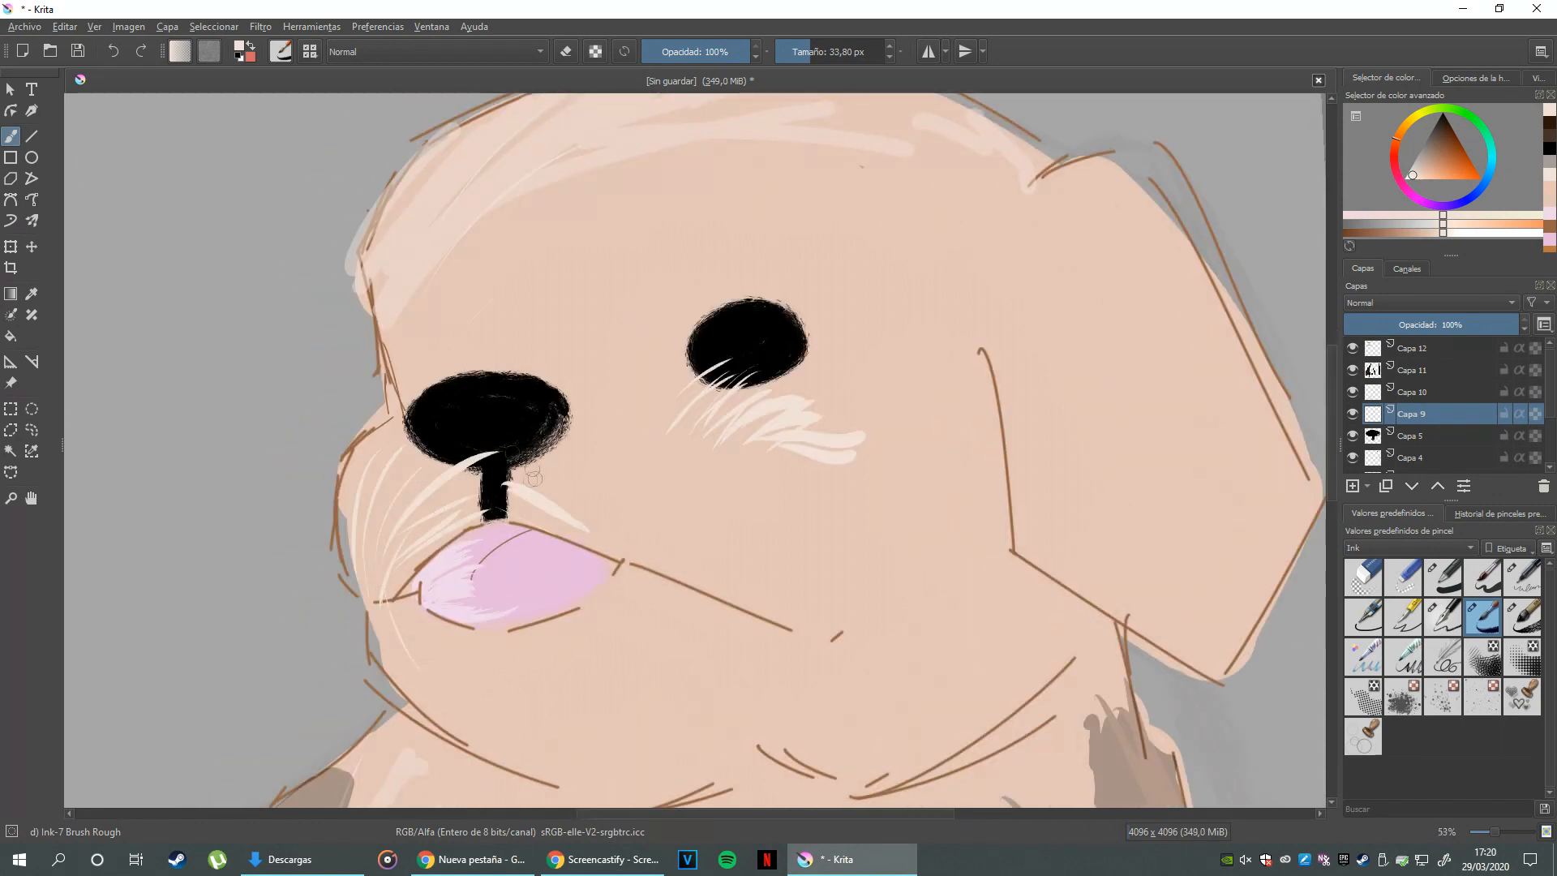
pyautogui.scroll(-2, 702, 527)
pyautogui.moveTo(644, 658); pyautogui.dragTo(558, 613)
# - Paint an orange patch on the cheek below the ear on Capa 7 with Basic-1 at 36.21 px
pyautogui.click(1446, 170)
pyautogui.moveTo(1548, 381); pyautogui.dragTo(1548, 410)
pyautogui.click(1455, 441)
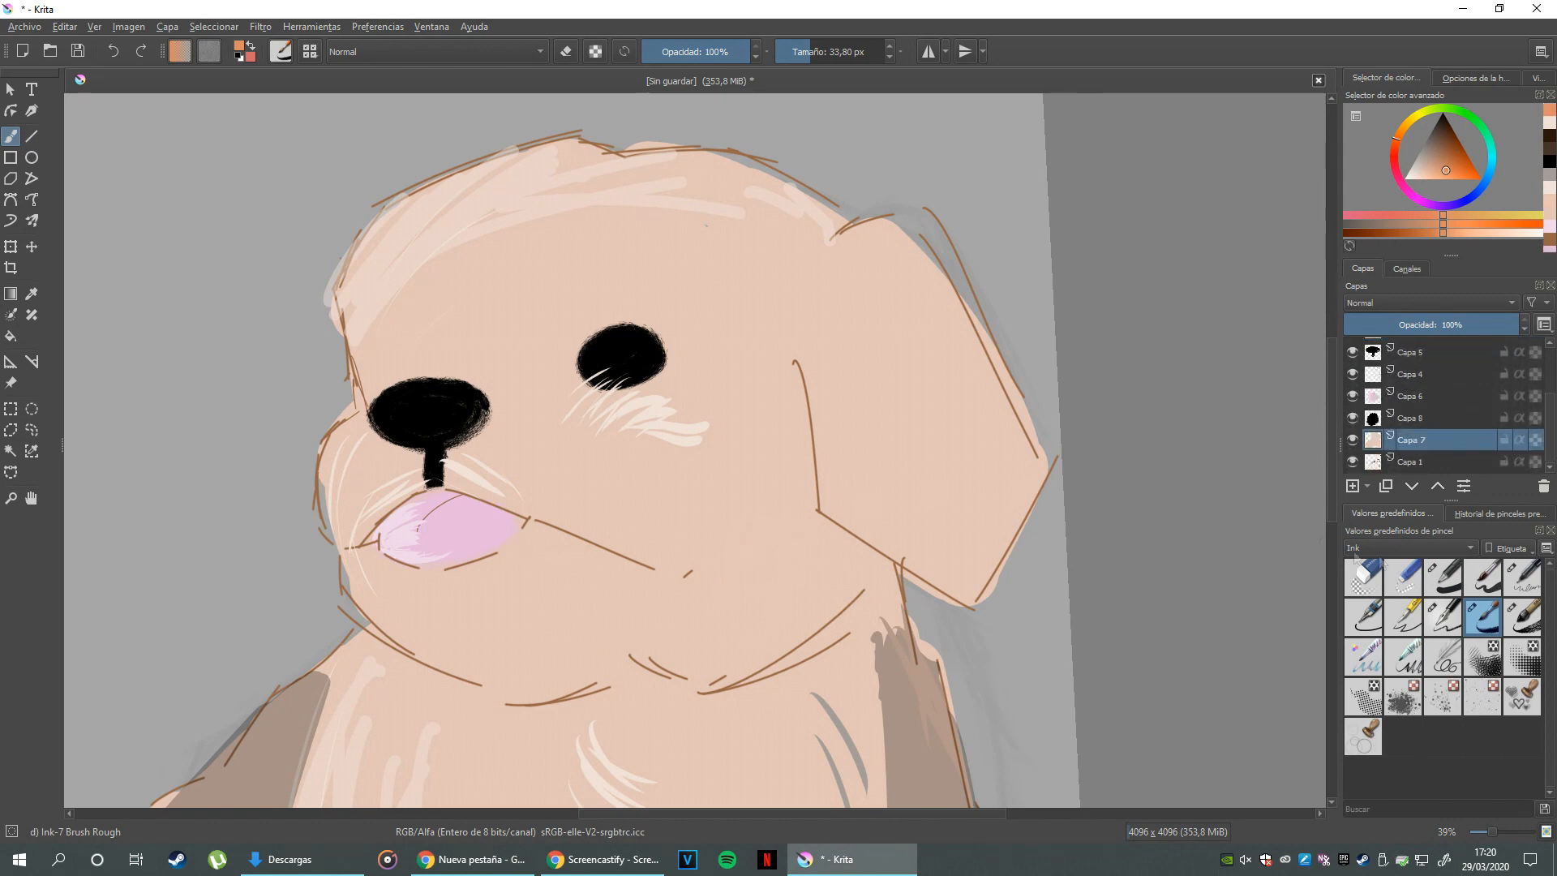
pyautogui.click(1444, 578)
pyautogui.moveTo(742, 527); pyautogui.dragTo(884, 584)
pyautogui.scroll(-1, 827, 548)
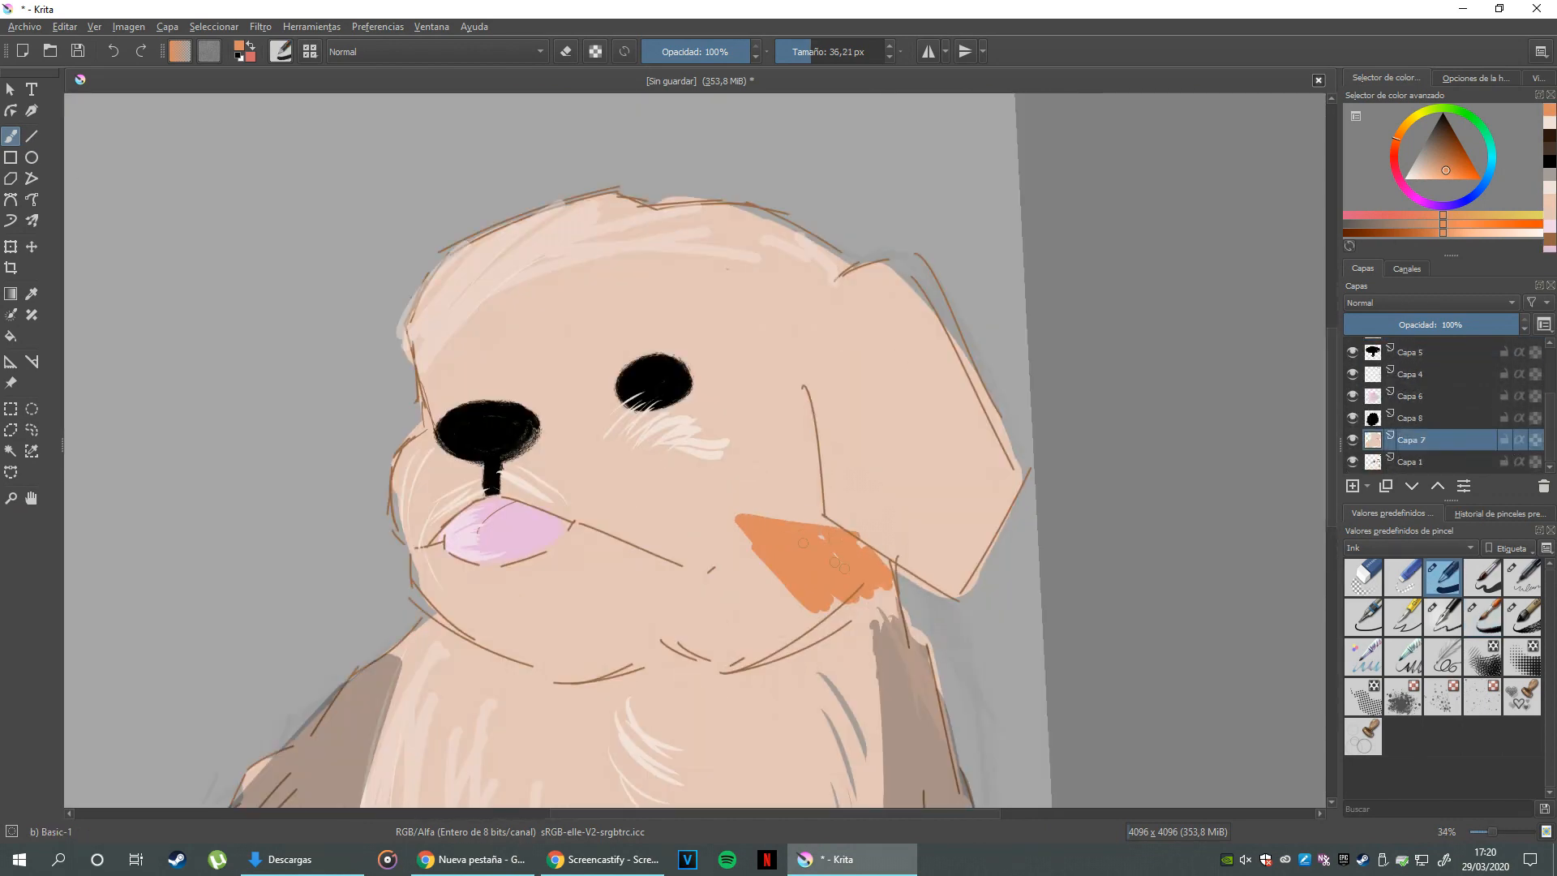
pyautogui.hotkey('ctrl', 'z')
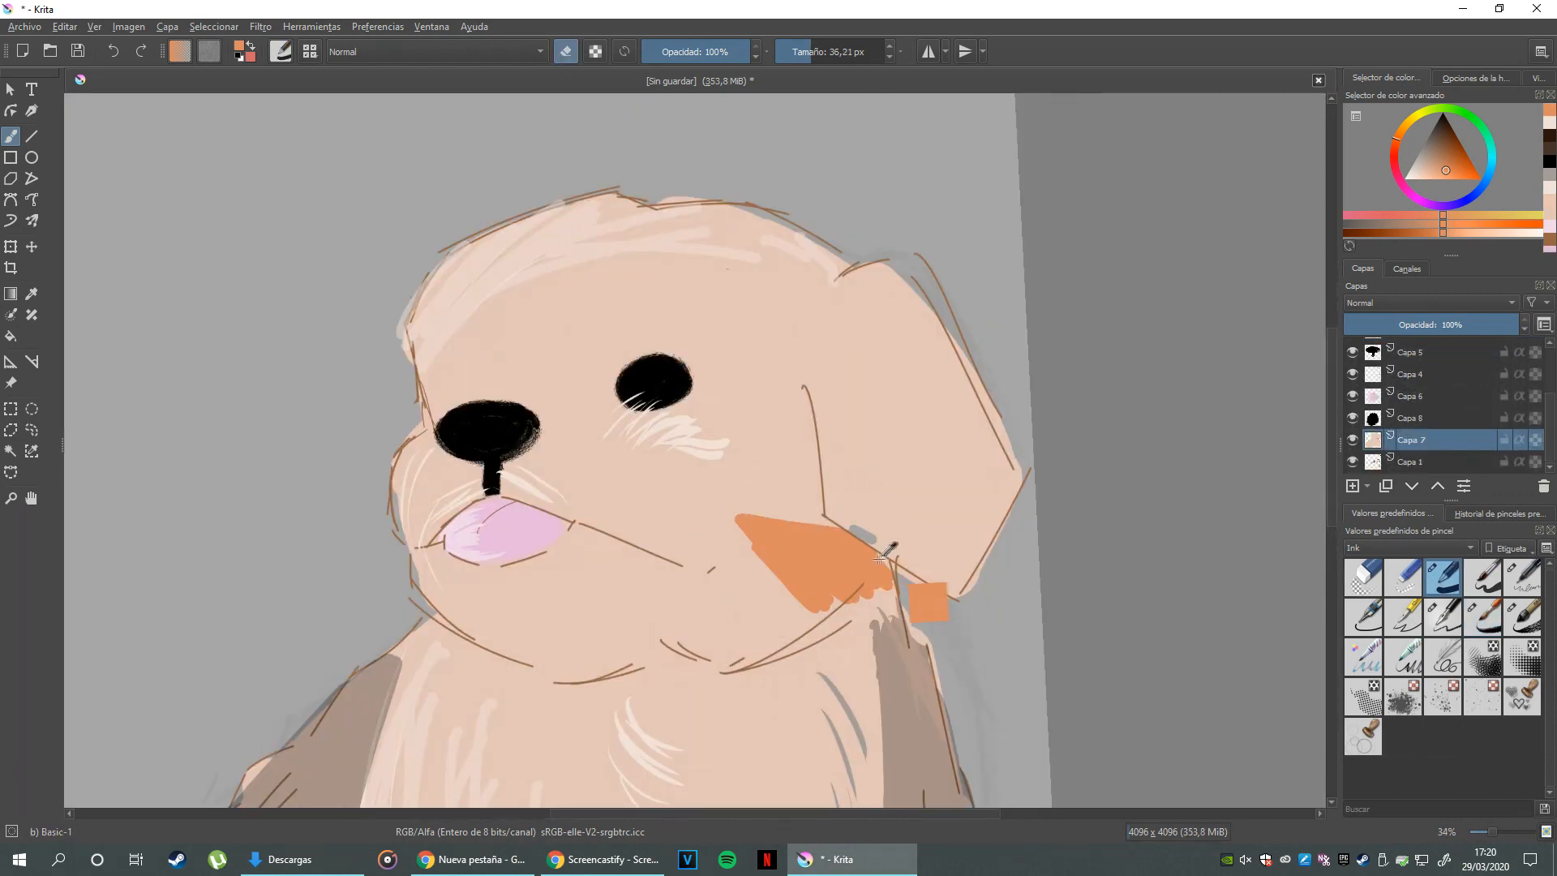
# - Add a new layer at the top of the stack and choose a dark greyish brown for the ear
pyautogui.scroll(3, 969, 444)
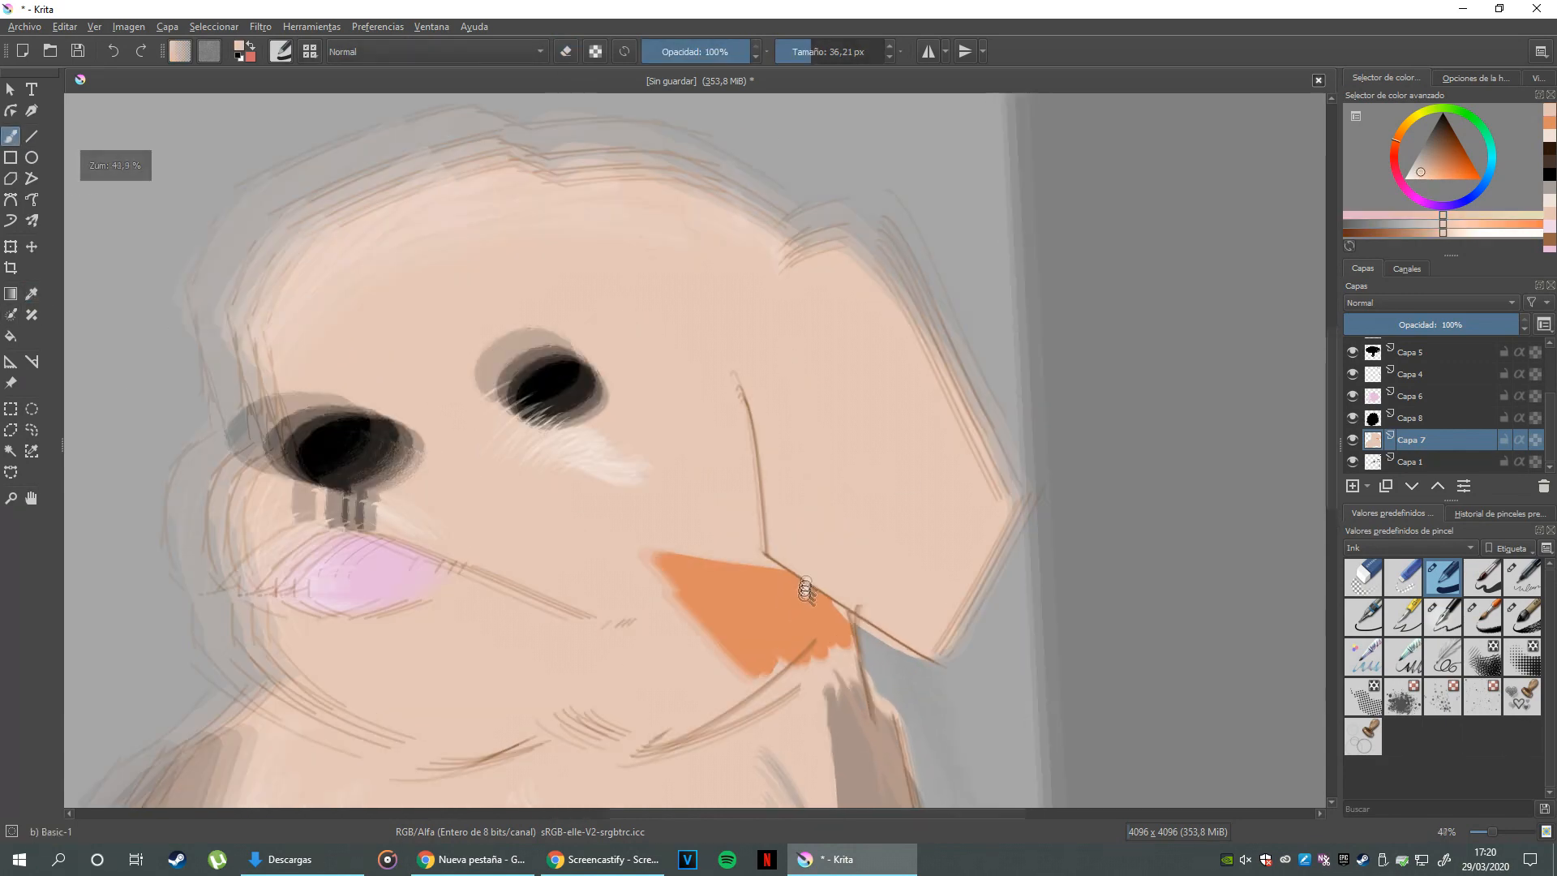
pyautogui.click(1441, 135)
pyautogui.scroll(2, 1460, 397)
pyautogui.click(1460, 348)
pyautogui.click(1352, 485)
pyautogui.moveTo(752, 336); pyautogui.dragTo(762, 494)
pyautogui.hotkey('ctrl', 'z')
pyautogui.click(1435, 138)
pyautogui.moveTo(1434, 138); pyautogui.dragTo(1434, 136)
pyautogui.moveTo(733, 333); pyautogui.dragTo(793, 587)
pyautogui.moveTo(761, 381); pyautogui.dragTo(769, 515)
pyautogui.moveTo(817, 454); pyautogui.dragTo(826, 558)
pyautogui.hotkey('ctrl', 'z')
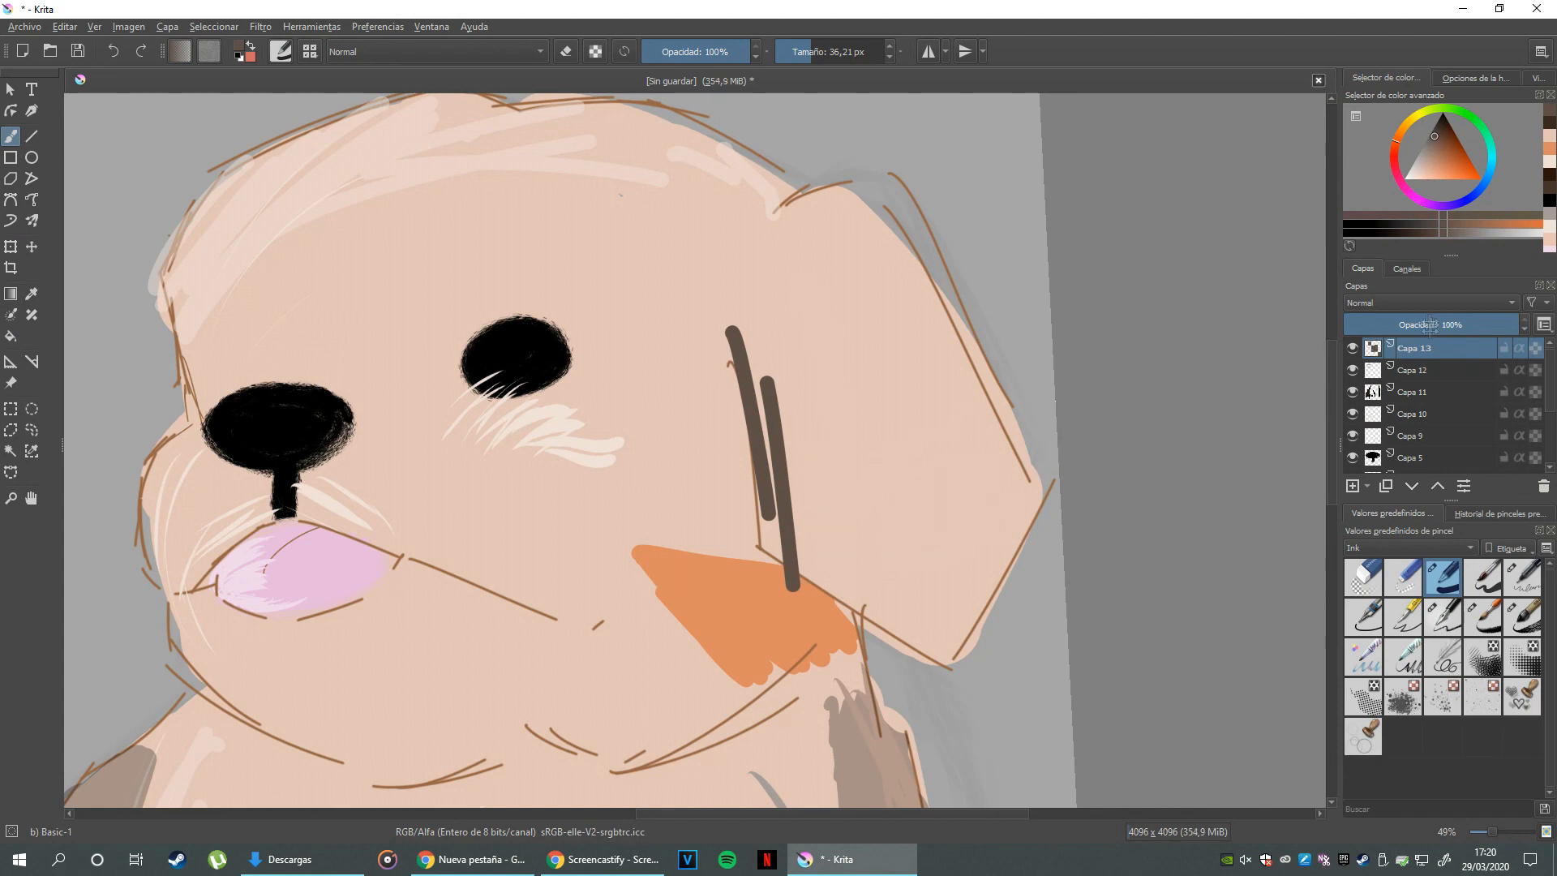
pyautogui.hotkey('ctrl', 'z')
pyautogui.hotkey('ctrl', 'z')
# - Move the new layer down the stack to directly below Capa 8
pyautogui.moveTo(1415, 348); pyautogui.dragTo(1428, 462)
pyautogui.moveTo(738, 356); pyautogui.dragTo(767, 550)
pyautogui.moveTo(764, 398); pyautogui.dragTo(789, 580)
pyautogui.moveTo(789, 418); pyautogui.dragTo(801, 545)
pyautogui.hotkey('ctrl', 'z')
pyautogui.hotkey('ctrl', 'z')
pyautogui.hotkey('ctrl', 'z')
pyautogui.moveTo(1431, 457)
pyautogui.mouseDown()
pyautogui.moveTo(1443, 478)
pyautogui.moveTo(1396, 415)
pyautogui.mouseUp()
# - Fill the dog's ear with dark brown strokes using Basic-1 at 36.21 px
pyautogui.moveTo(741, 375); pyautogui.dragTo(769, 545)
pyautogui.moveTo(773, 377); pyautogui.dragTo(809, 535)
pyautogui.moveTo(763, 390)
pyautogui.mouseDown()
pyautogui.moveTo(793, 568)
pyautogui.moveTo(843, 566)
pyautogui.mouseUp()
pyautogui.moveTo(831, 372); pyautogui.dragTo(888, 587)
pyautogui.moveTo(866, 376); pyautogui.dragTo(917, 561)
pyautogui.moveTo(843, 601); pyautogui.dragTo(949, 655)
pyautogui.moveTo(816, 464); pyautogui.dragTo(852, 582)
pyautogui.moveTo(862, 414); pyautogui.dragTo(906, 638)
pyautogui.moveTo(924, 499)
pyautogui.mouseDown()
pyautogui.moveTo(950, 647)
pyautogui.moveTo(1032, 490)
pyautogui.mouseUp()
pyautogui.moveTo(977, 463); pyautogui.dragTo(974, 599)
pyautogui.moveTo(884, 372); pyautogui.dragTo(933, 507)
pyautogui.moveTo(924, 364)
pyautogui.mouseDown()
pyautogui.moveTo(989, 536)
pyautogui.moveTo(884, 511)
pyautogui.mouseUp()
# - Choose a lighter greyish brown and paint loose fur strokes over the upper ear and its front edge
pyautogui.moveTo(1438, 147); pyautogui.dragTo(1428, 147)
pyautogui.moveTo(767, 325)
pyautogui.mouseDown()
pyautogui.moveTo(819, 487)
pyautogui.moveTo(908, 316)
pyautogui.moveTo(795, 325)
pyautogui.moveTo(840, 483)
pyautogui.moveTo(840, 600)
pyautogui.mouseUp()
pyautogui.moveTo(796, 396); pyautogui.dragTo(827, 447)
pyautogui.moveTo(785, 411); pyautogui.dragTo(821, 460)
pyautogui.moveTo(830, 362); pyautogui.dragTo(853, 343)
pyautogui.moveTo(860, 344); pyautogui.dragTo(877, 325)
pyautogui.moveTo(840, 480); pyautogui.dragTo(840, 340)
pyautogui.moveTo(1136, 673); pyautogui.dragTo(1323, 488)
# - Add a new layer at the top of the stack with the Aclarar blending mode and choose white
pyautogui.click(1353, 487)
pyautogui.moveTo(1420, 419); pyautogui.dragTo(1420, 341)
pyautogui.click(1373, 304)
pyautogui.click(1382, 320)
pyautogui.click(1404, 178)
pyautogui.click(1376, 301)
pyautogui.click(1376, 300)
# - Paint a curved white highlight on the dog's nose with Basic-1
pyautogui.moveTo(562, 637)
pyautogui.mouseDown()
pyautogui.moveTo(840, 468)
pyautogui.moveTo(840, 365)
pyautogui.mouseUp()
pyautogui.click(1482, 616)
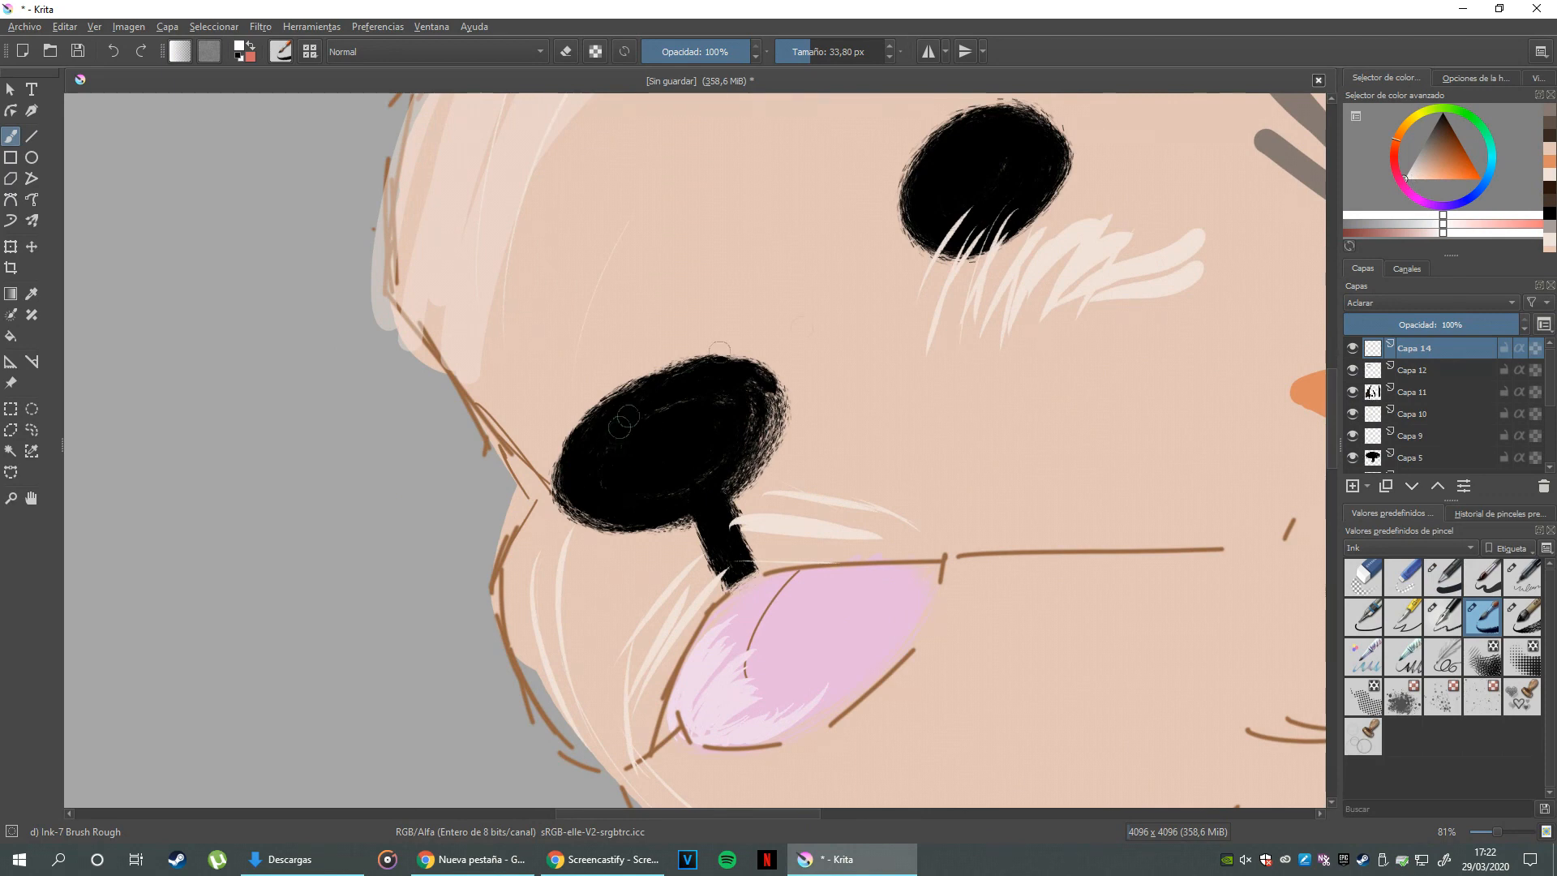
pyautogui.press('/')
pyautogui.moveTo(575, 467); pyautogui.dragTo(577, 468)
pyautogui.moveTo(586, 443)
pyautogui.mouseDown()
pyautogui.moveTo(602, 443)
pyautogui.moveTo(582, 578)
pyautogui.mouseUp()
pyautogui.hotkey('ctrl', 'z')
pyautogui.moveTo(576, 532); pyautogui.dragTo(594, 428)
# - Add small white catchlights to the dog's eye with the fine Basic-1 brush
pyautogui.scroll(-3, 581, 574)
pyautogui.moveTo(649, 341); pyautogui.dragTo(632, 476)
pyautogui.scroll(4, 592, 280)
pyautogui.click(619, 351)
pyautogui.moveTo(639, 278)
pyautogui.mouseDown()
pyautogui.moveTo(664, 261)
pyautogui.moveTo(647, 258)
pyautogui.moveTo(745, 441)
pyautogui.mouseUp()
pyautogui.scroll(-5, 645, 275)
pyautogui.scroll(-3, 649, 348)
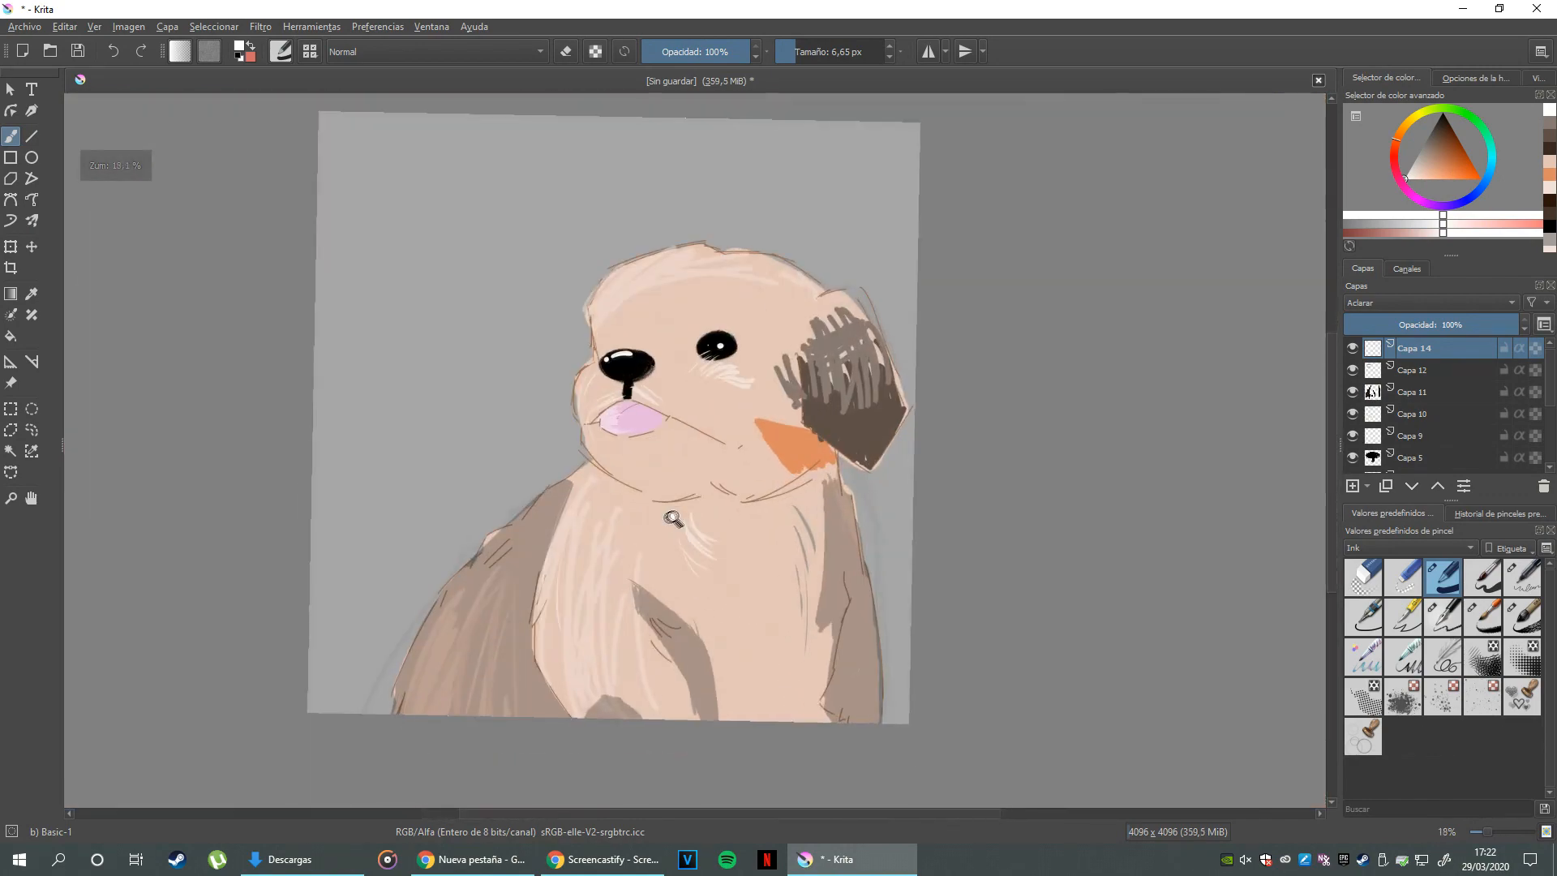
# - Add another layer on top with the Oscurecer blending mode and choose a light orange
pyautogui.scroll(2, 667, 525)
pyautogui.click(1353, 486)
pyautogui.click(1429, 302)
pyautogui.click(1404, 413)
pyautogui.click(1436, 174)
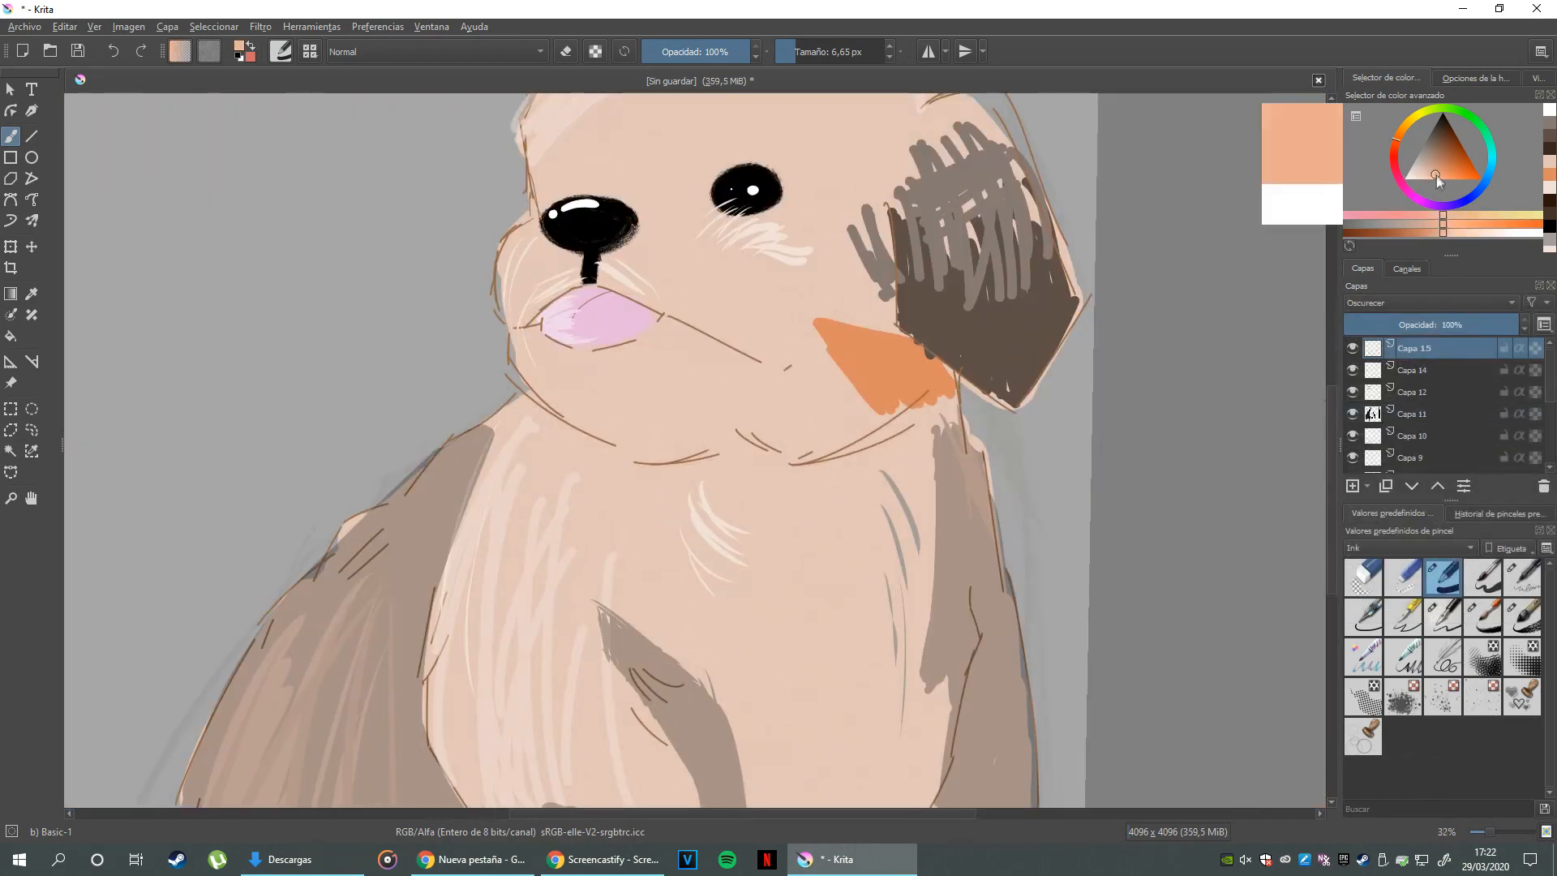
# - Paint a light orange bandana shape around the dog's neck with Basic-1 at 106.29 px
pyautogui.click(826, 51)
pyautogui.moveTo(545, 423)
pyautogui.mouseDown()
pyautogui.moveTo(723, 615)
pyautogui.moveTo(657, 483)
pyautogui.mouseUp()
pyautogui.moveTo(798, 562); pyautogui.dragTo(846, 424)
pyautogui.moveTo(705, 491)
pyautogui.mouseDown()
pyautogui.moveTo(810, 355)
pyautogui.moveTo(806, 507)
pyautogui.moveTo(803, 410)
pyautogui.mouseUp()
# - Erase rounded spots from the orange neck area to form a pattern
pyautogui.click(565, 51)
pyautogui.moveTo(750, 474); pyautogui.dragTo(796, 450)
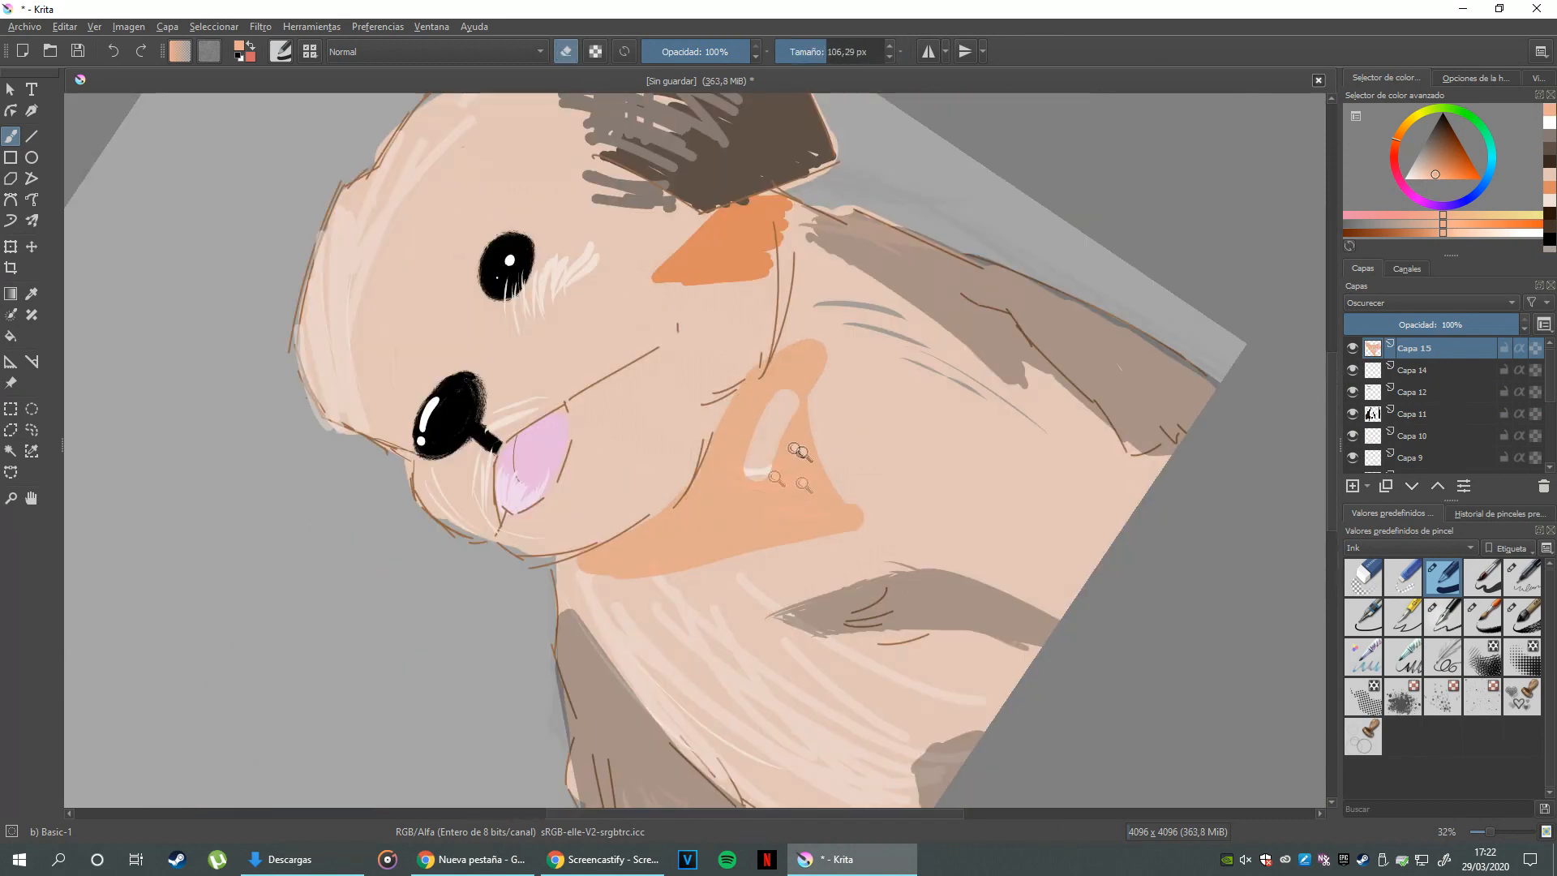
pyautogui.scroll(-3, 766, 517)
pyautogui.hotkey('ctrl', 'z')
pyautogui.moveTo(801, 512); pyautogui.dragTo(842, 472)
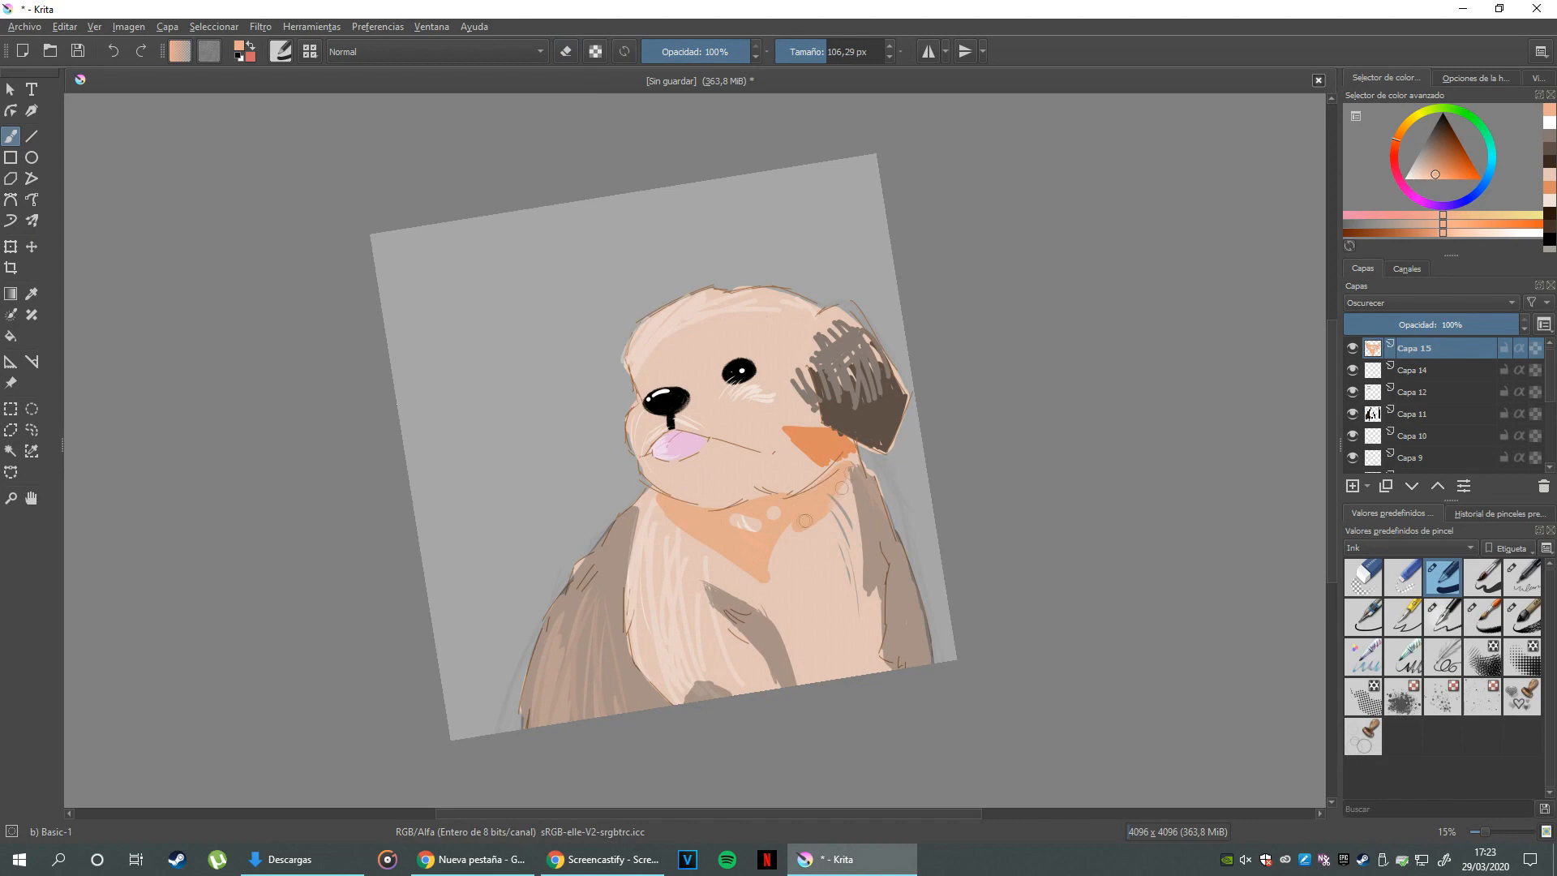
# - Add a new layer directly above Capa 6 and reduce the Basic-1 brush size to 23.33 px
pyautogui.scroll(5, 768, 507)
pyautogui.press('Insert')
pyautogui.moveTo(737, 491); pyautogui.dragTo(774, 507)
pyautogui.click(1526, 718)
pyautogui.click(806, 51)
pyautogui.moveTo(605, 461); pyautogui.dragTo(658, 429)
pyautogui.moveTo(1395, 360)
pyautogui.mouseDown()
pyautogui.moveTo(1407, 466)
pyautogui.moveTo(1427, 469)
pyautogui.moveTo(1435, 412)
pyautogui.moveTo(1438, 470)
pyautogui.moveTo(1411, 442)
pyautogui.moveTo(1433, 391)
pyautogui.mouseUp()
# - Paint along the mouth line with a light orange stroke and a brown stroke at its far end
pyautogui.scroll(1, 695, 486)
pyautogui.moveTo(708, 403)
pyautogui.mouseDown()
pyautogui.moveTo(612, 470)
pyautogui.moveTo(622, 554)
pyautogui.mouseUp()
pyautogui.click(1436, 141)
pyautogui.moveTo(652, 395)
pyautogui.mouseDown()
pyautogui.moveTo(713, 350)
pyautogui.moveTo(682, 381)
pyautogui.moveTo(738, 361)
pyautogui.mouseUp()
pyautogui.press('5')
pyautogui.scroll(-2, 820, 503)
pyautogui.scroll(2, 820, 504)
pyautogui.click(1448, 120)
pyautogui.moveTo(702, 460); pyautogui.dragTo(750, 484)
pyautogui.moveTo(693, 445); pyautogui.dragTo(775, 464)
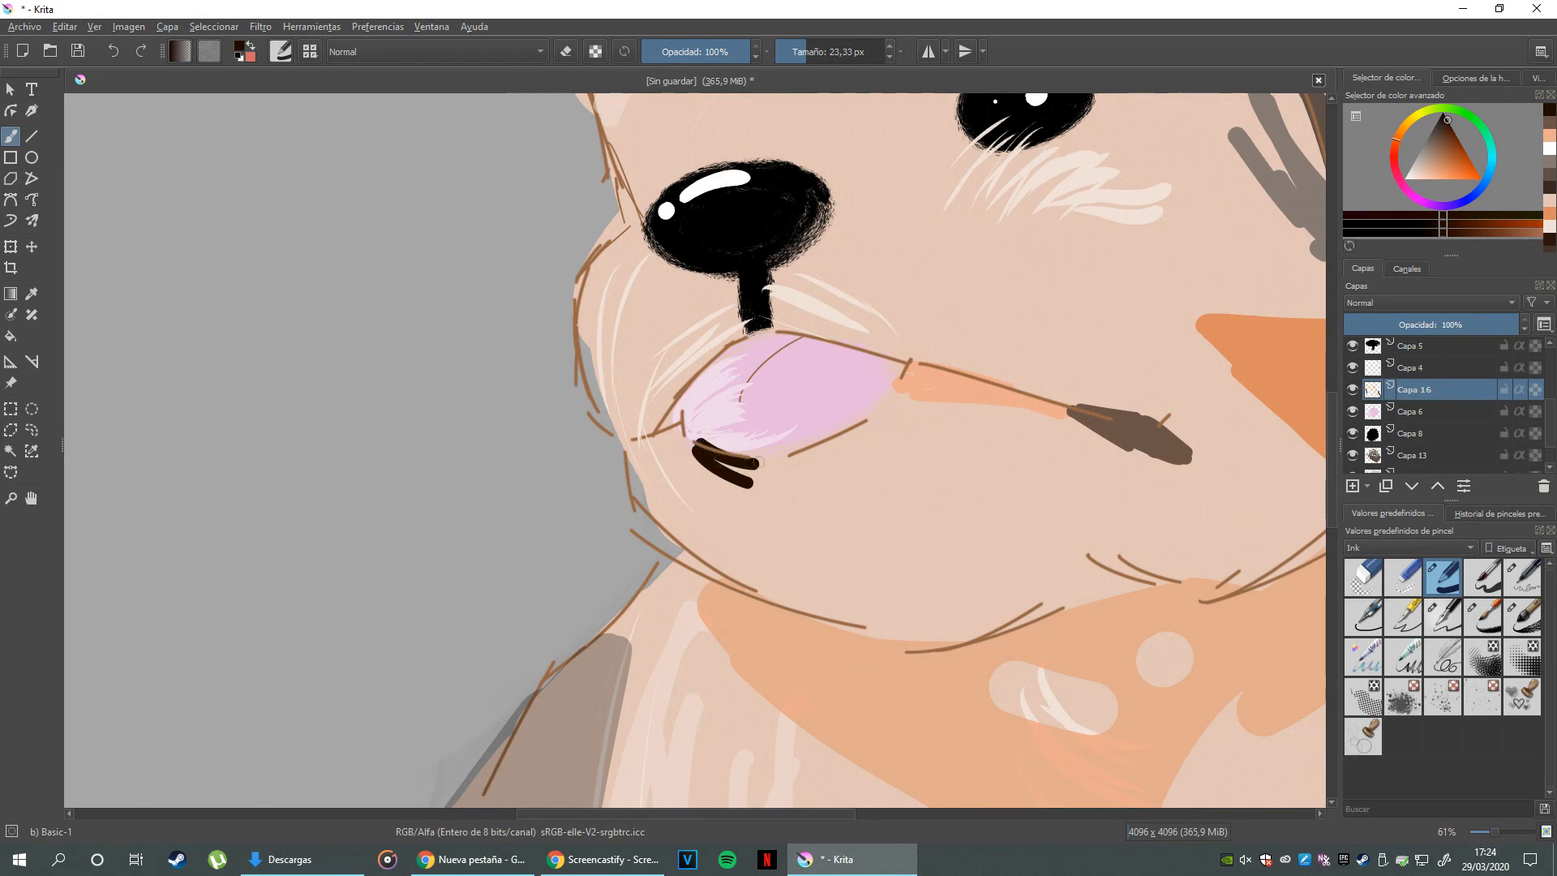
pyautogui.hotkey('ctrl', 'z')
pyautogui.hotkey('ctrl', 'z')
# - Paint a grey-brown shadow under the dog's tongue with the Basic-1 brush
pyautogui.click(1431, 141)
pyautogui.moveTo(686, 440)
pyautogui.mouseDown()
pyautogui.moveTo(771, 458)
pyautogui.moveTo(839, 429)
pyautogui.mouseUp()
pyautogui.moveTo(689, 446)
pyautogui.mouseDown()
pyautogui.moveTo(756, 483)
pyautogui.moveTo(831, 439)
pyautogui.mouseUp()
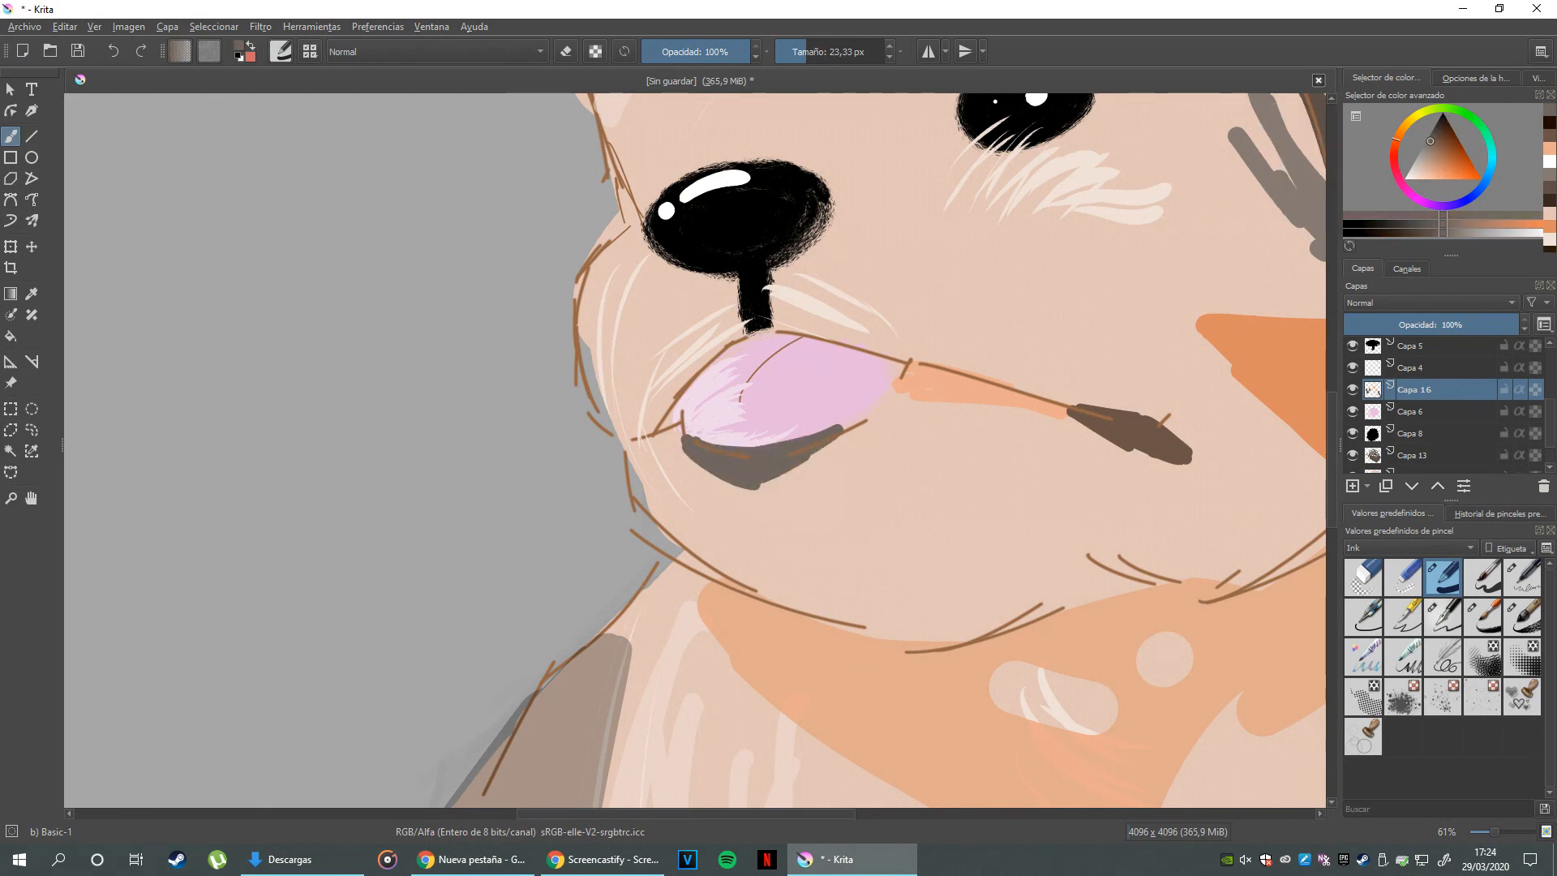
pyautogui.scroll(-2, 707, 673)
pyautogui.scroll(2, 669, 166)
# - Sample a light cream from the drawing and paint fur hairs along the snout's outer contour with Basic-5 Size
pyautogui.click(31, 293)
pyautogui.click(1119, 478)
pyautogui.click(11, 135)
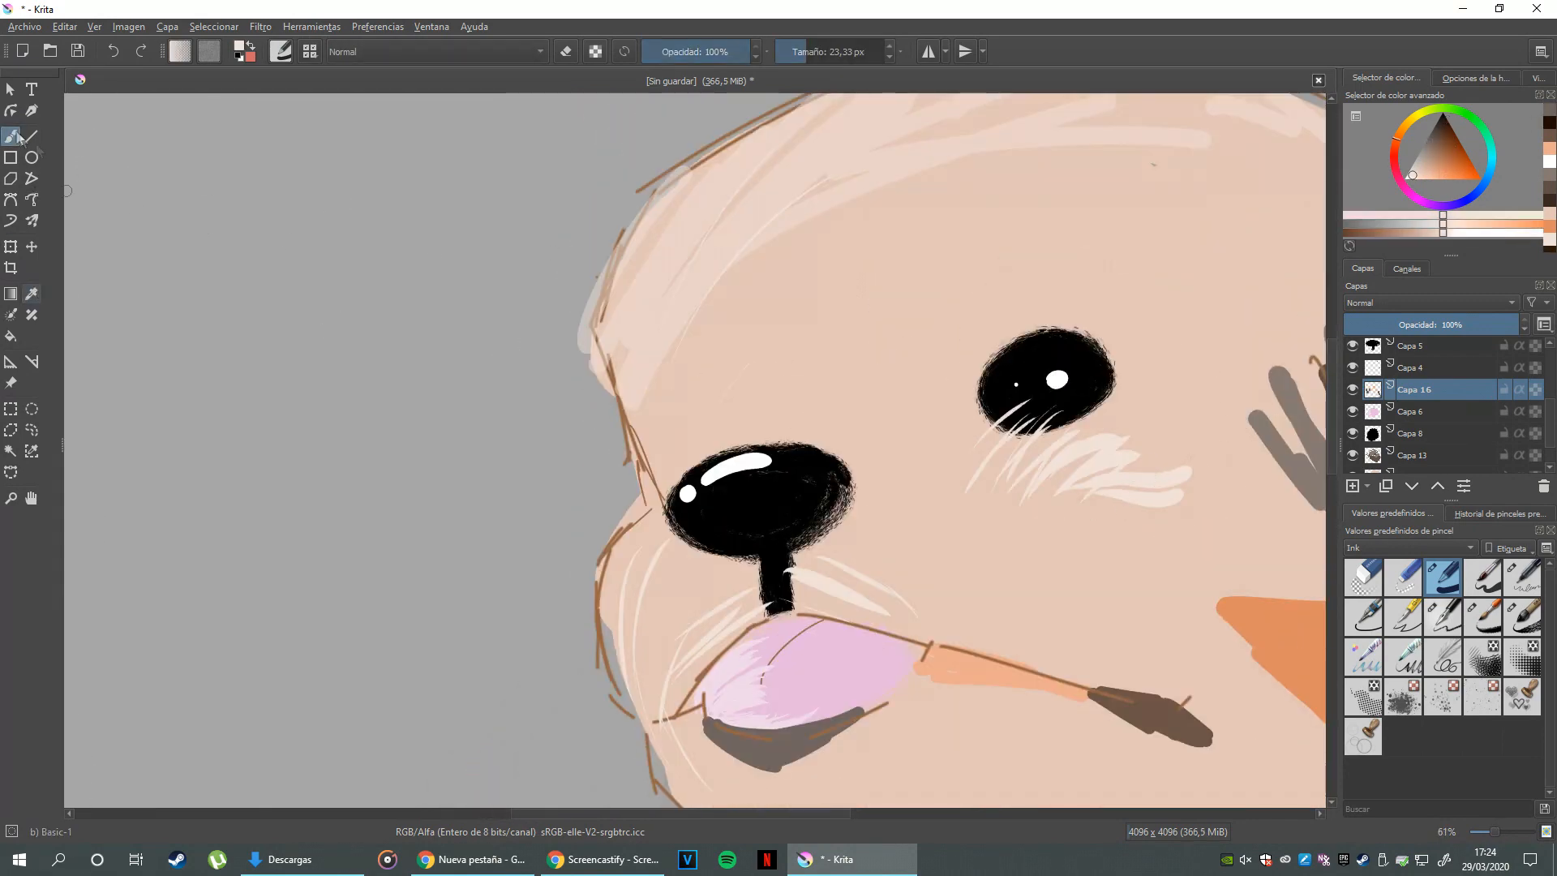
pyautogui.click(1482, 576)
pyautogui.moveTo(604, 374)
pyautogui.mouseDown()
pyautogui.moveTo(572, 420)
pyautogui.moveTo(624, 350)
pyautogui.moveTo(559, 458)
pyautogui.moveTo(576, 438)
pyautogui.mouseUp()
pyautogui.hotkey('ctrl', 'z')
pyautogui.hotkey('ctrl', 'z')
pyautogui.hotkey('ctrl', 'z')
pyautogui.moveTo(620, 434)
pyautogui.mouseDown()
pyautogui.moveTo(571, 474)
pyautogui.moveTo(592, 496)
pyautogui.mouseUp()
pyautogui.moveTo(628, 470); pyautogui.dragTo(585, 521)
pyautogui.moveTo(628, 301); pyautogui.dragTo(616, 469)
# - Paint more light fur hairs along the head and neck outlines, and around the eye on a new layer above Capa 5
pyautogui.scroll(5, 608, 457)
pyautogui.moveTo(775, 414); pyautogui.dragTo(815, 523)
pyautogui.scroll(-3, 821, 349)
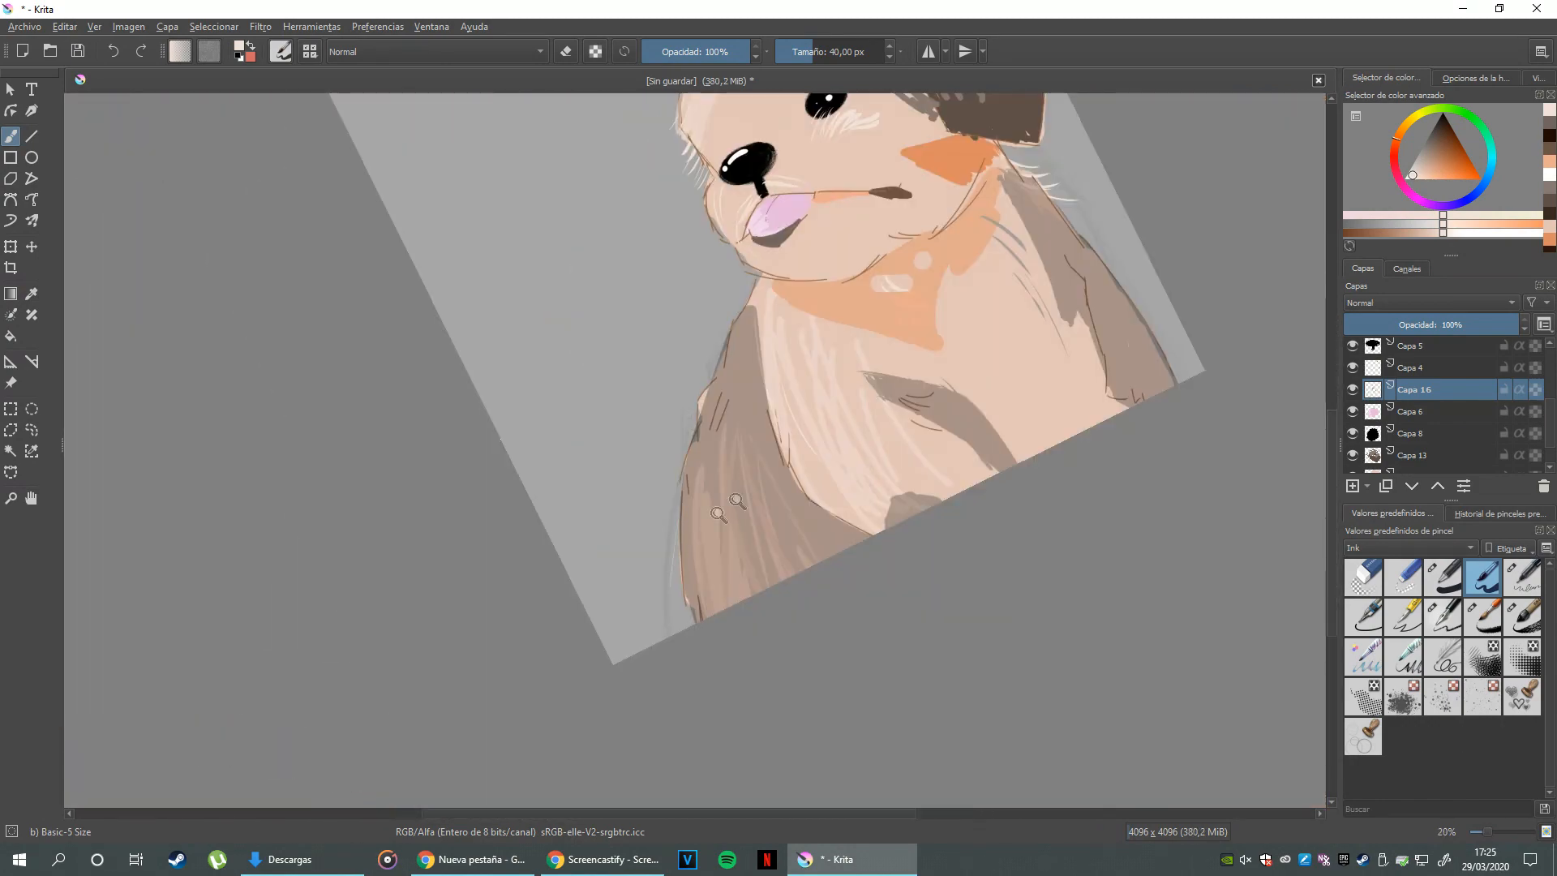
pyautogui.moveTo(667, 562); pyautogui.dragTo(616, 495)
pyautogui.moveTo(862, 372); pyautogui.dragTo(862, 309)
pyautogui.moveTo(850, 170)
pyautogui.mouseDown()
pyautogui.moveTo(811, 187)
pyautogui.moveTo(778, 300)
pyautogui.moveTo(820, 121)
pyautogui.mouseUp()
pyautogui.moveTo(732, 534); pyautogui.dragTo(729, 521)
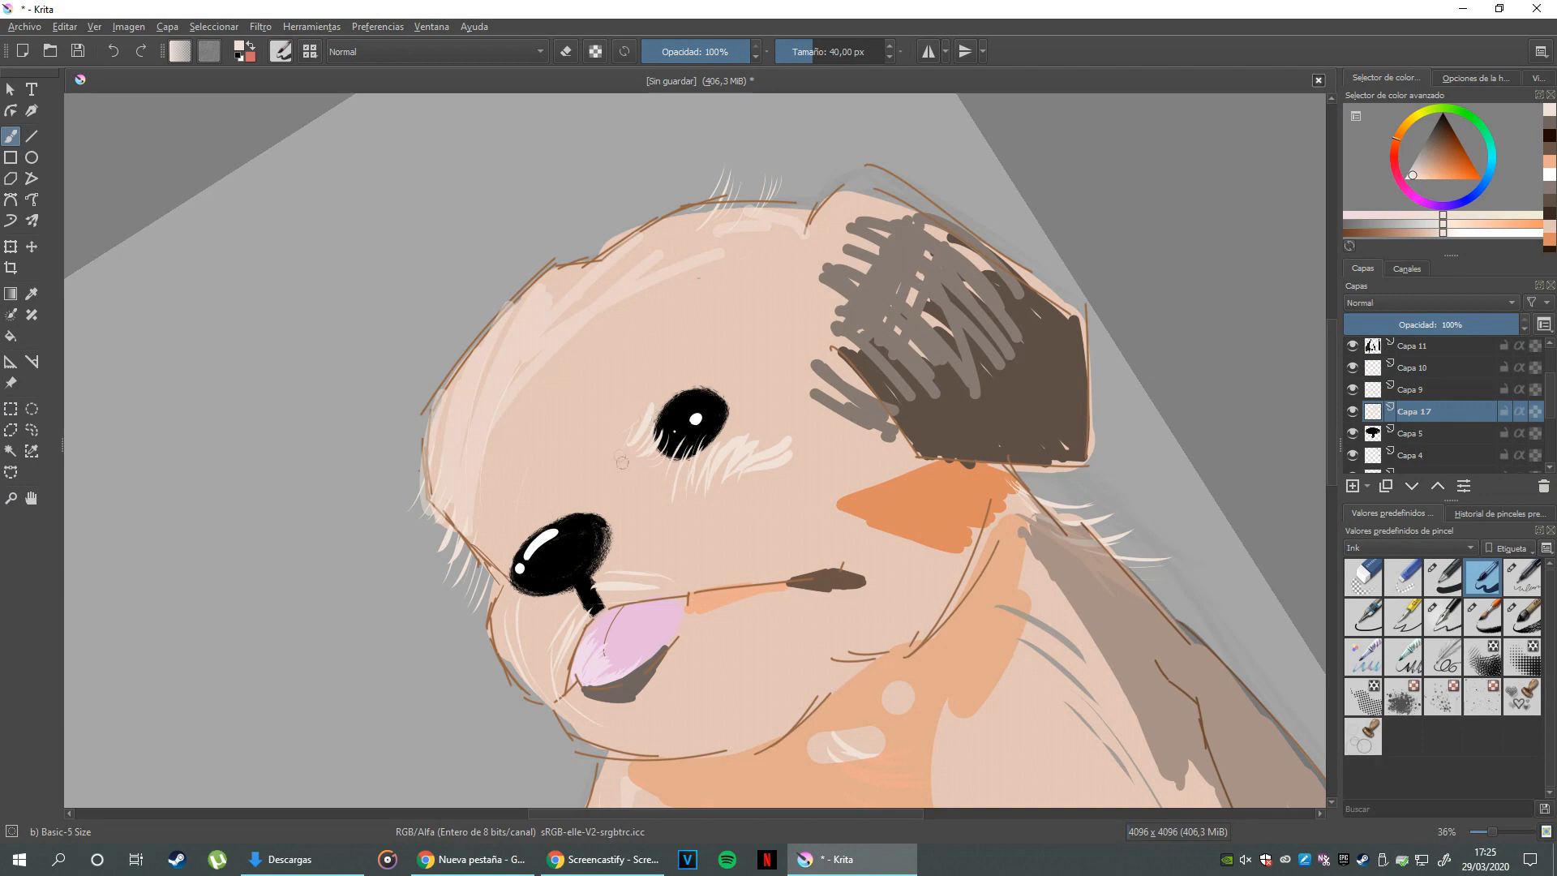
# - Shade around the eye in grey-brown with Basic-1 and overlay light hairs with Ink-7 Brush Rough at 33.80 px
pyautogui.click(1430, 146)
pyautogui.click(1443, 576)
pyautogui.moveTo(650, 421); pyautogui.dragTo(684, 391)
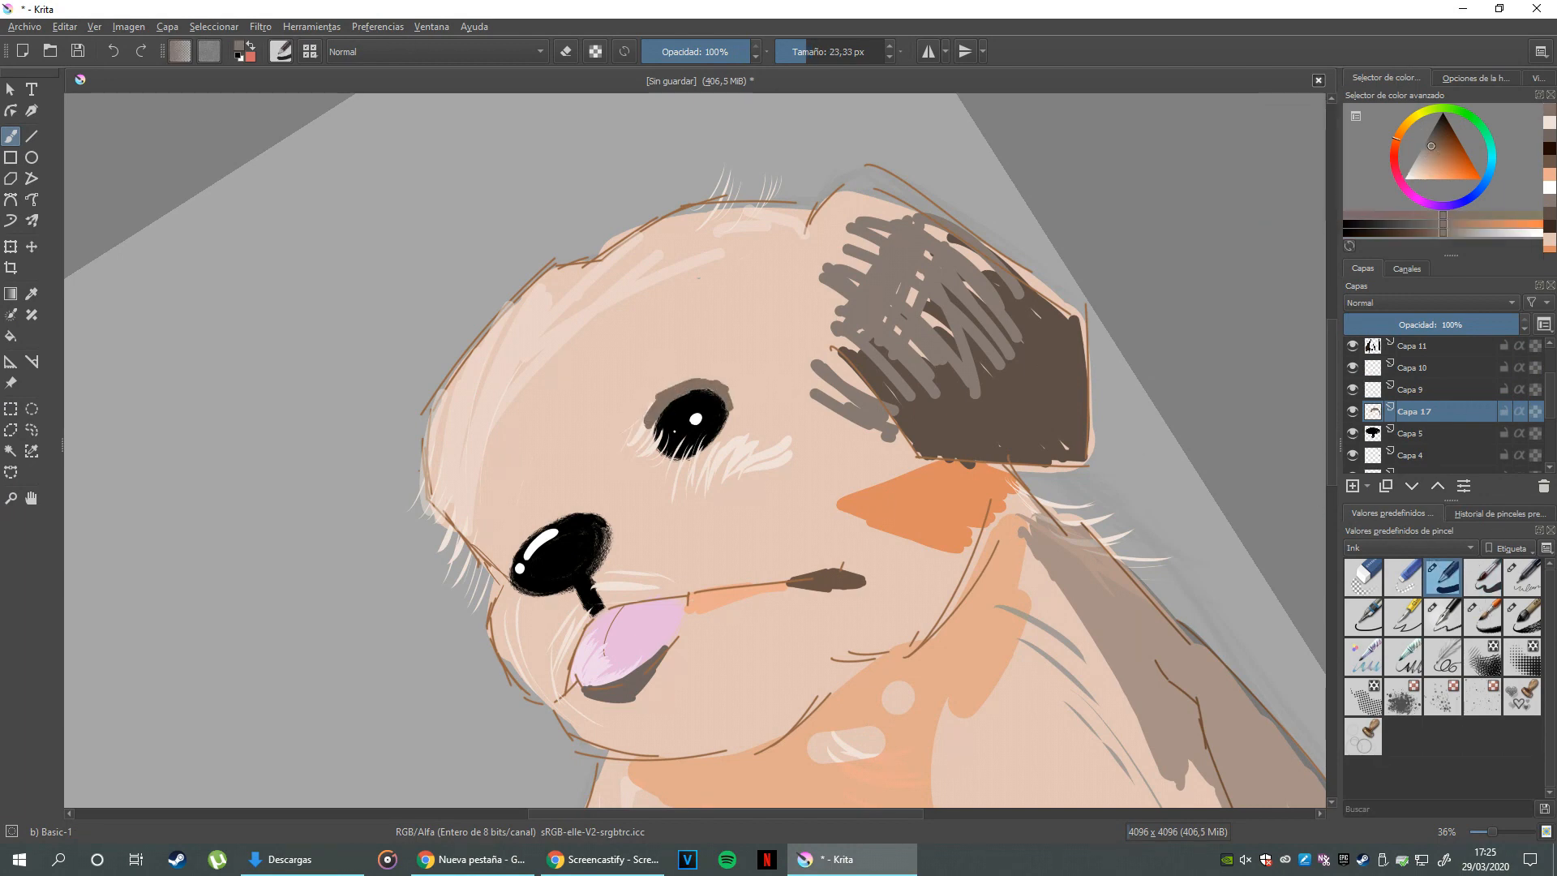
pyautogui.click(1484, 616)
pyautogui.click(1411, 174)
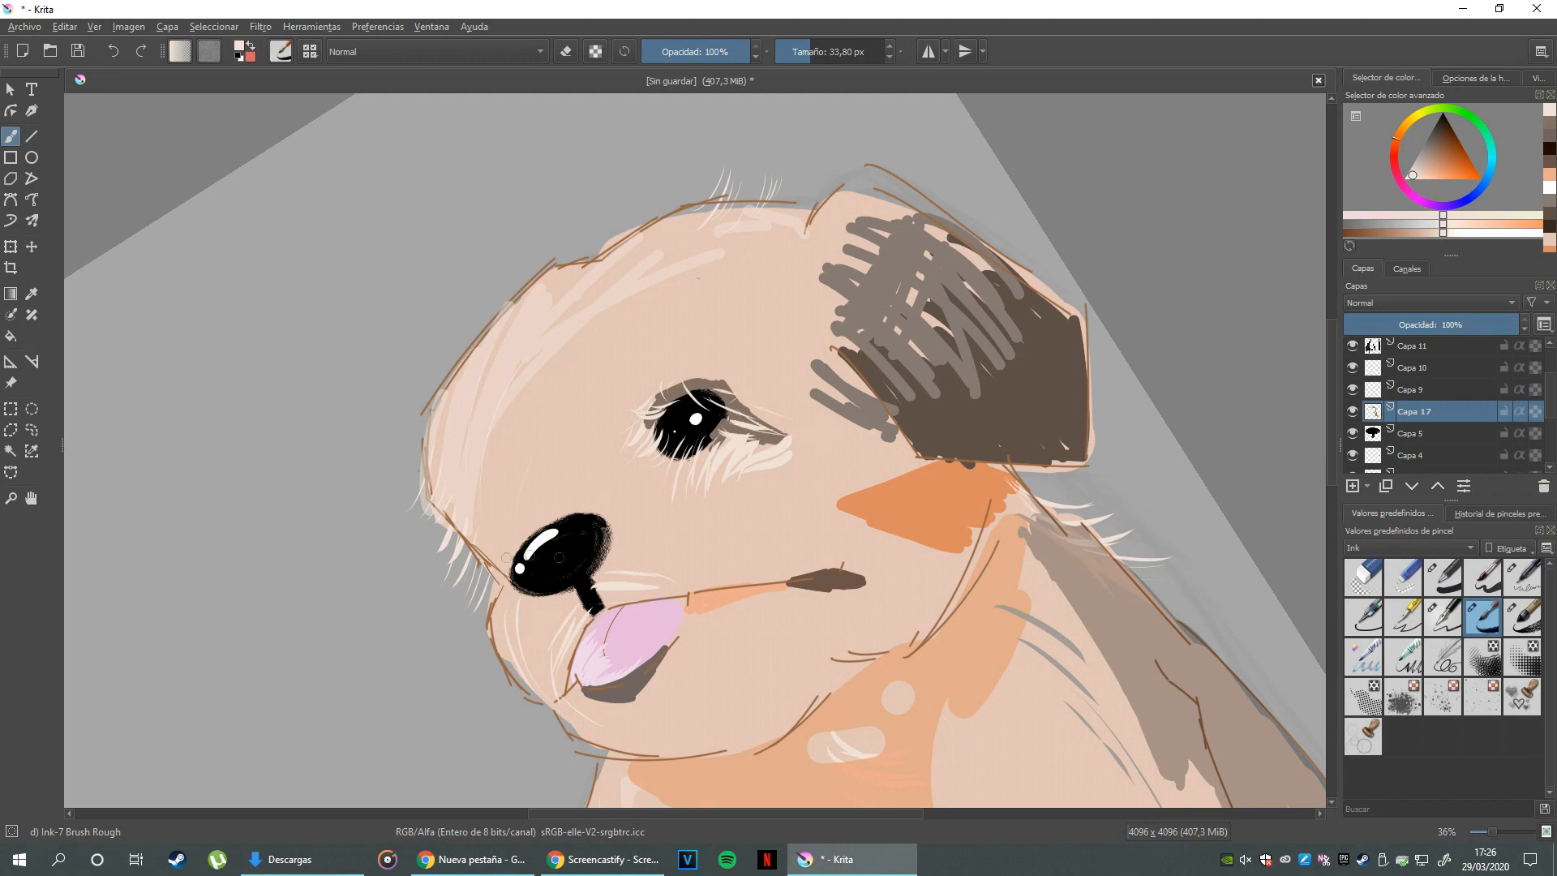
# - Shade beside the nose in grey-brown with Basic-1 and add light hairs around the muzzle with Ink-7 Brush Rough
pyautogui.click(1429, 140)
pyautogui.click(1443, 576)
pyautogui.moveTo(615, 473); pyautogui.dragTo(560, 509)
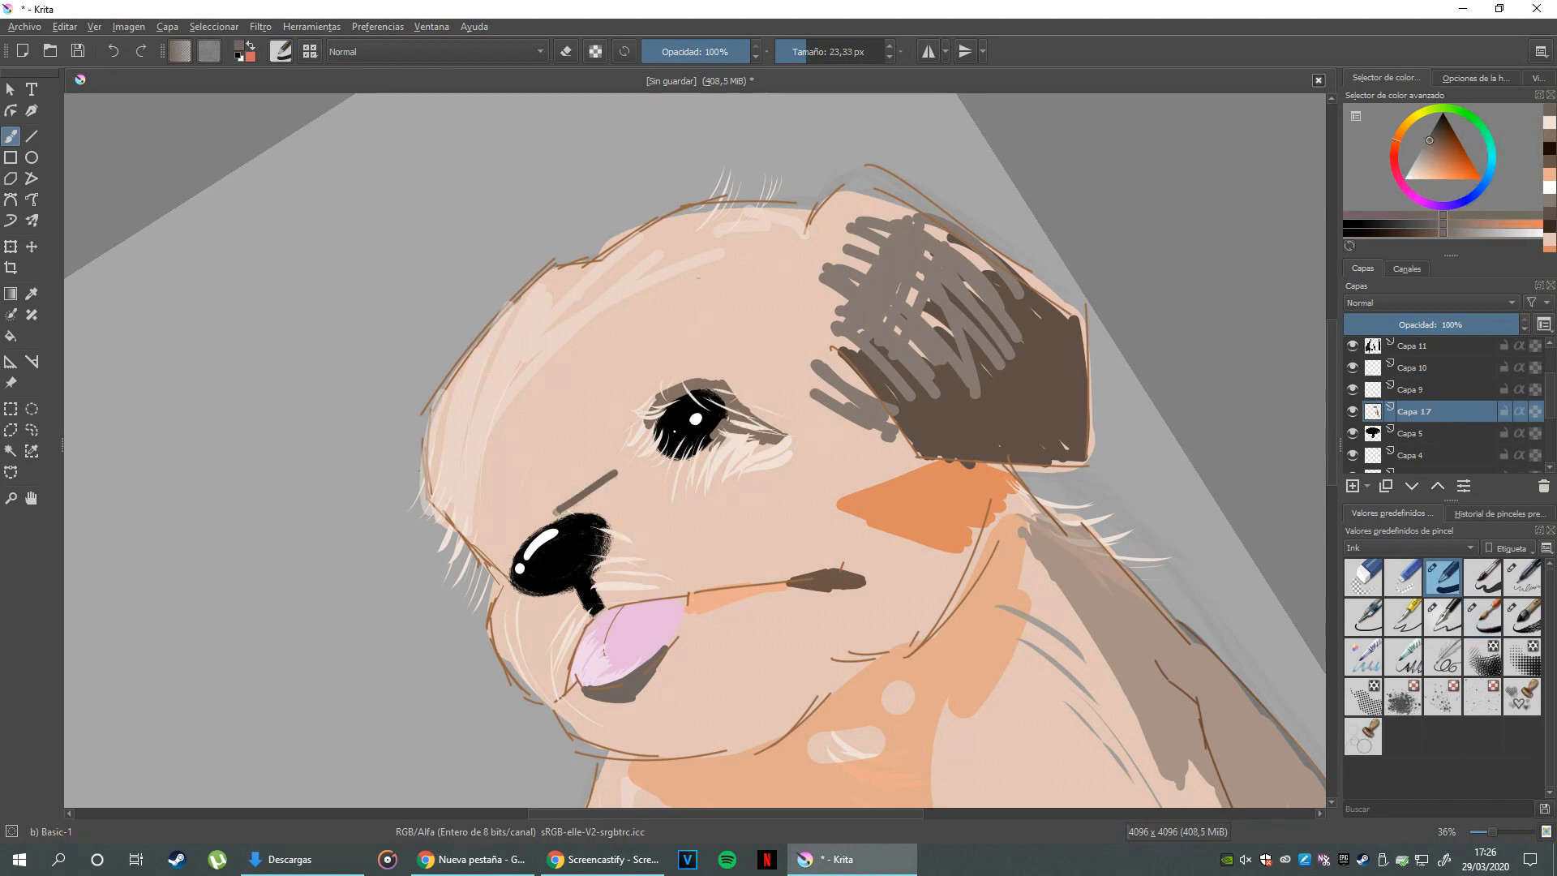
pyautogui.hotkey('ctrl', 'z')
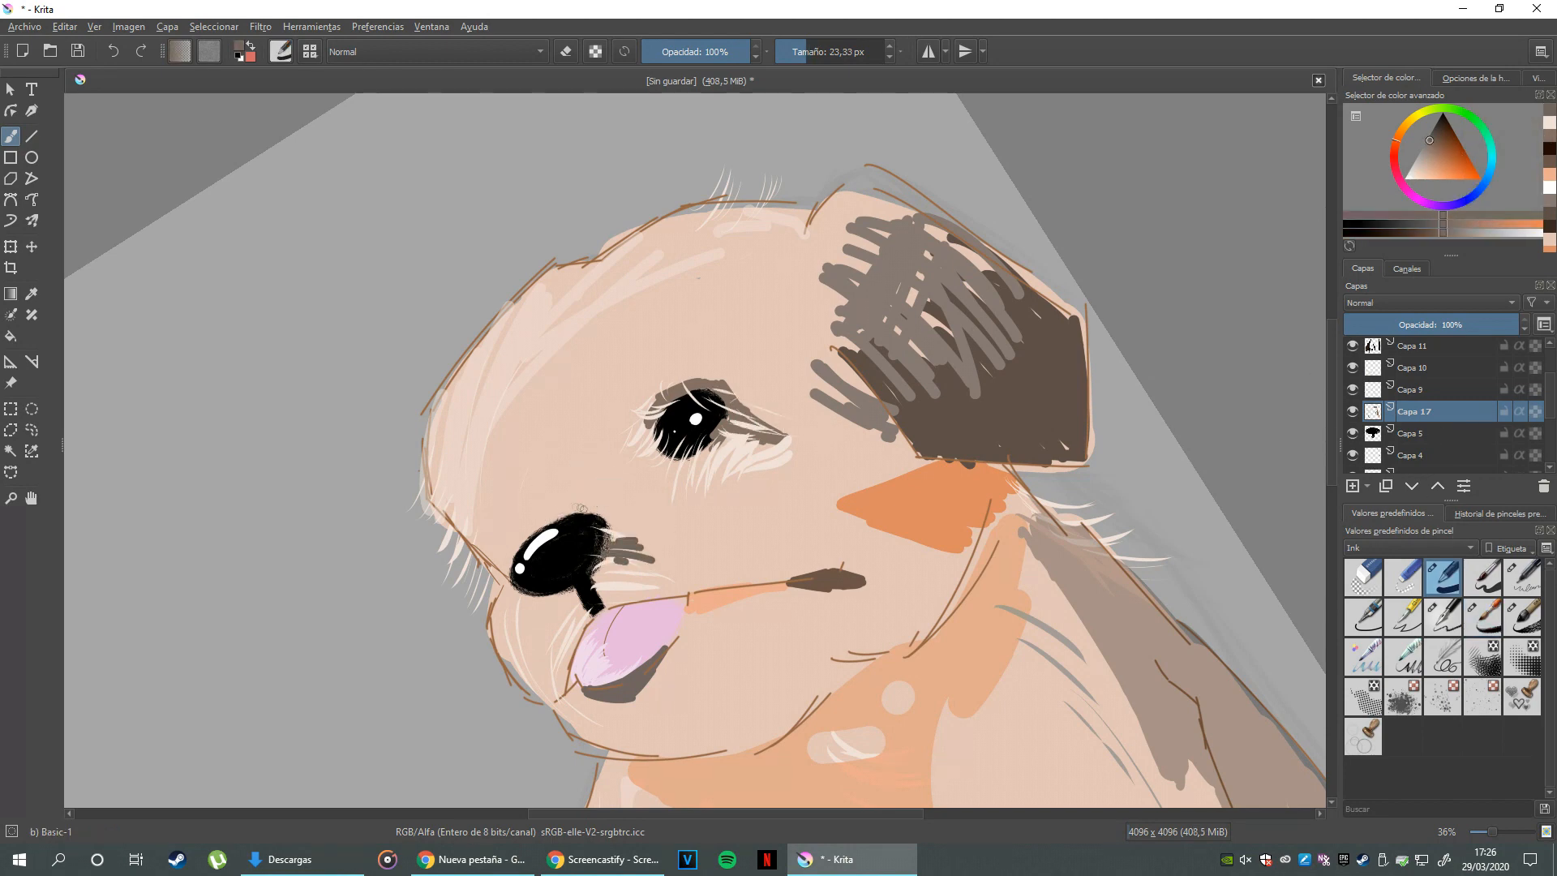
pyautogui.click(1483, 617)
pyautogui.click(1412, 174)
pyautogui.moveTo(501, 524); pyautogui.dragTo(482, 573)
pyautogui.moveTo(698, 497)
pyautogui.mouseDown()
pyautogui.moveTo(714, 584)
pyautogui.moveTo(748, 516)
pyautogui.mouseUp()
pyautogui.scroll(-4, 748, 515)
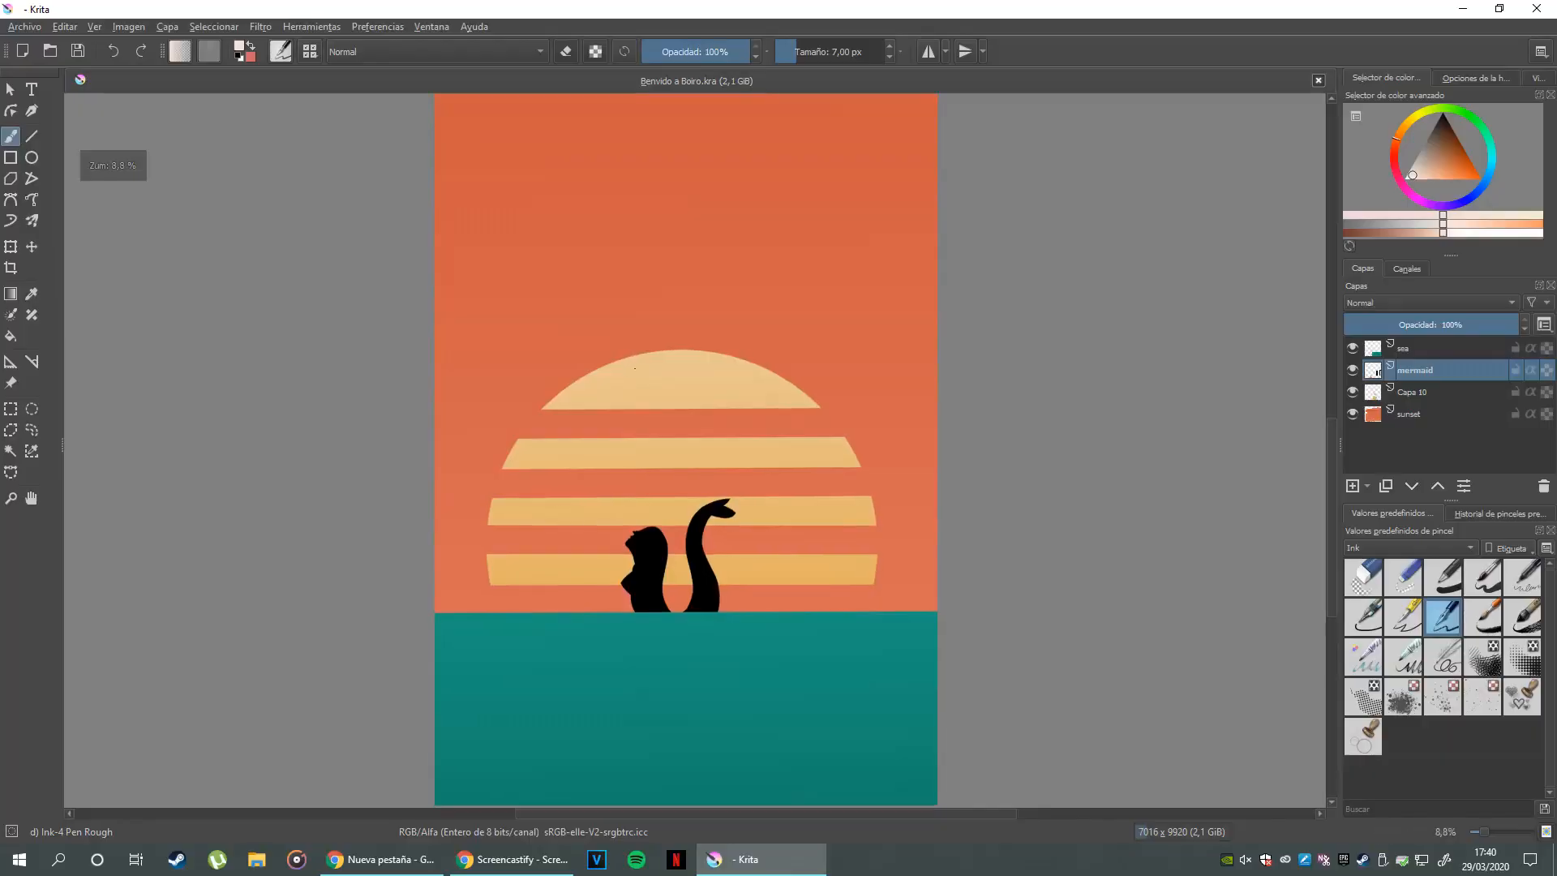
# - Examine the mermaid sunset poster and the Key West reference image beside it
pyautogui.scroll(-2, 634, 368)
pyautogui.scroll(1, 635, 368)
pyautogui.moveTo(441, 174); pyautogui.dragTo(620, 392)
pyautogui.scroll(1, 576, 356)
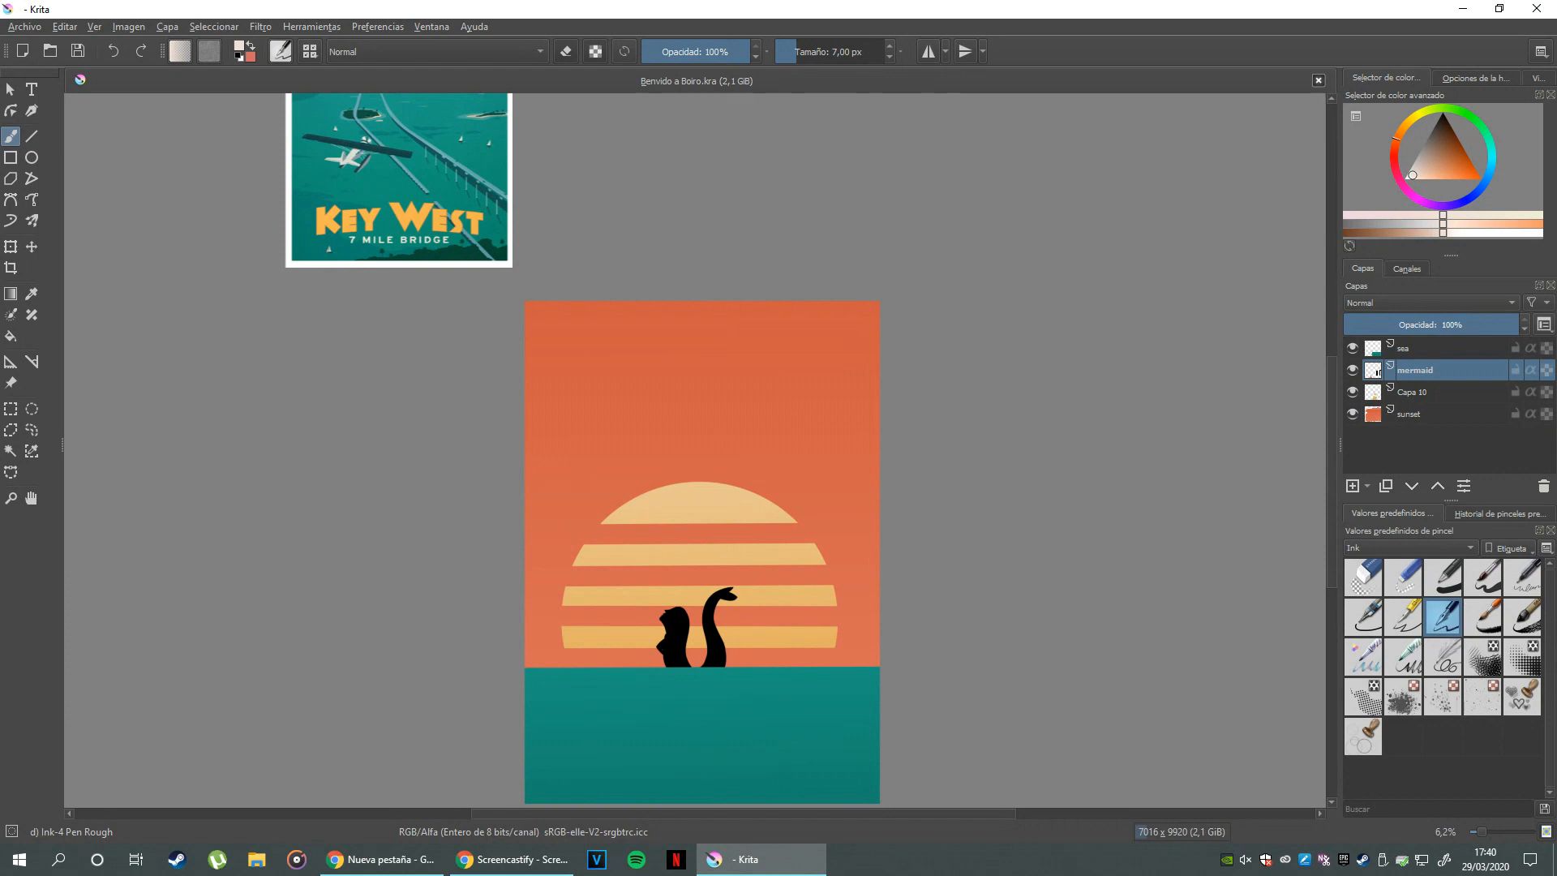
pyautogui.moveTo(801, 580); pyautogui.dragTo(856, 476)
pyautogui.scroll(-2, 836, 521)
pyautogui.moveTo(826, 560); pyautogui.dragTo(798, 479)
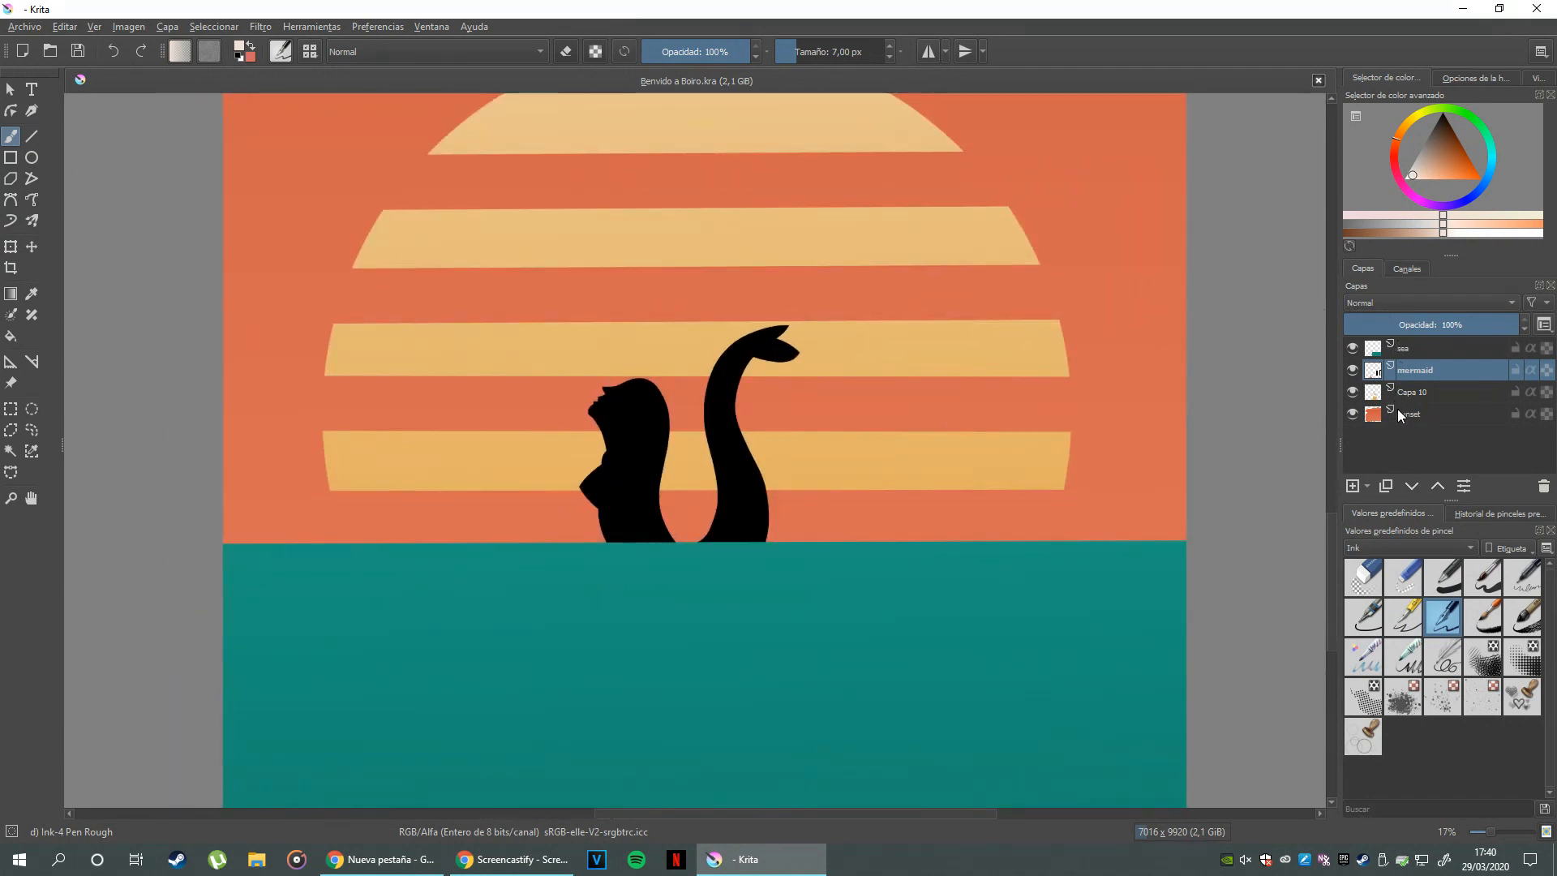
# - Go through the poster's sunset, Capa 10, mermaid and sea layers one by one
pyautogui.click(1377, 415)
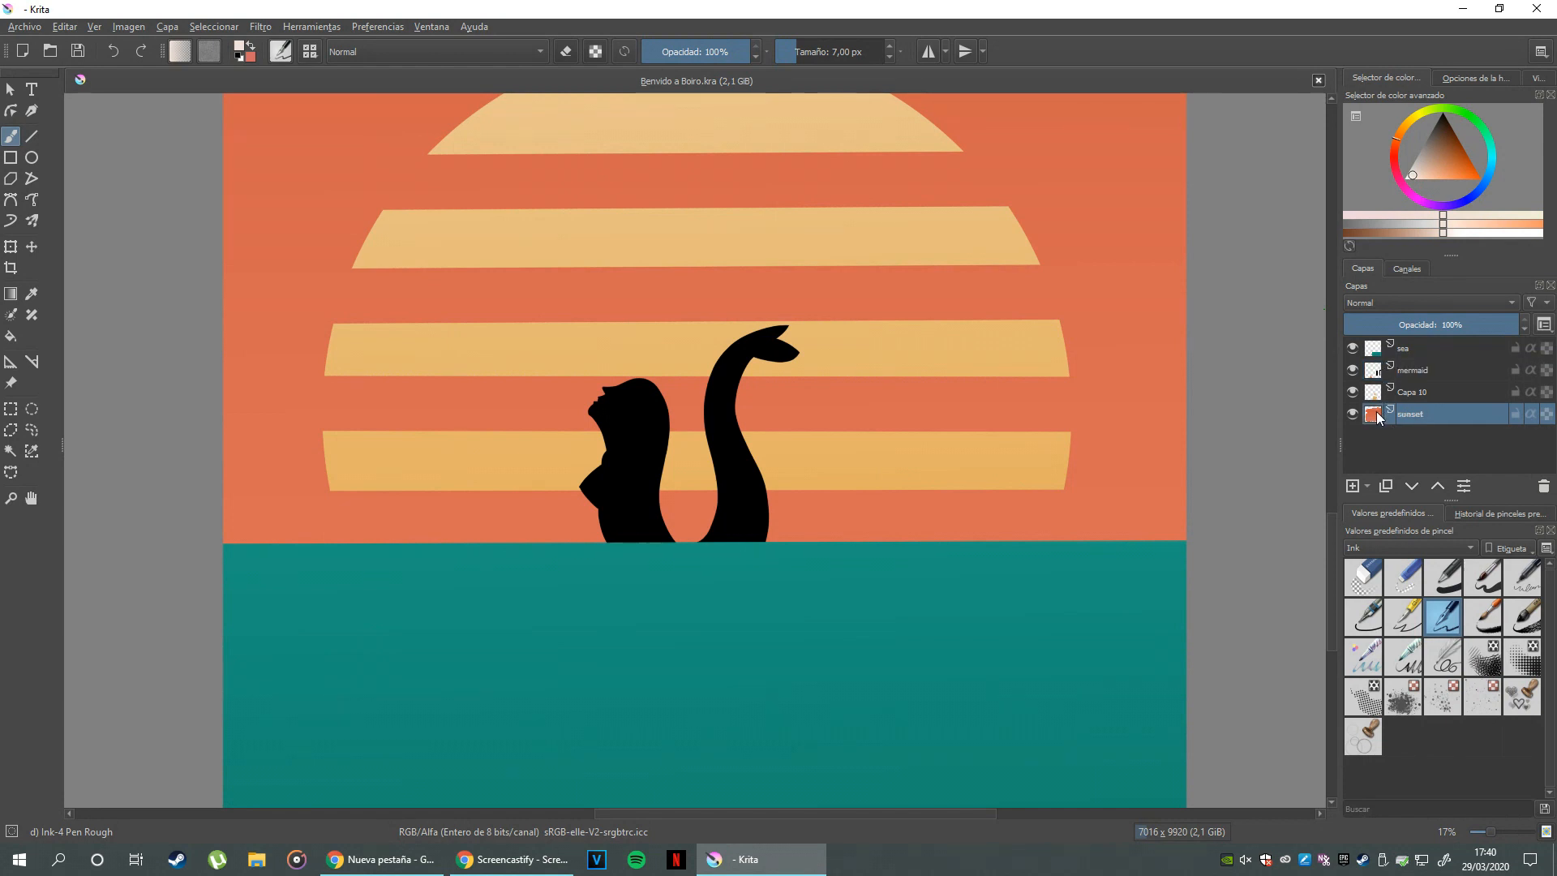
pyautogui.click(1418, 389)
pyautogui.click(1415, 373)
pyautogui.click(1418, 347)
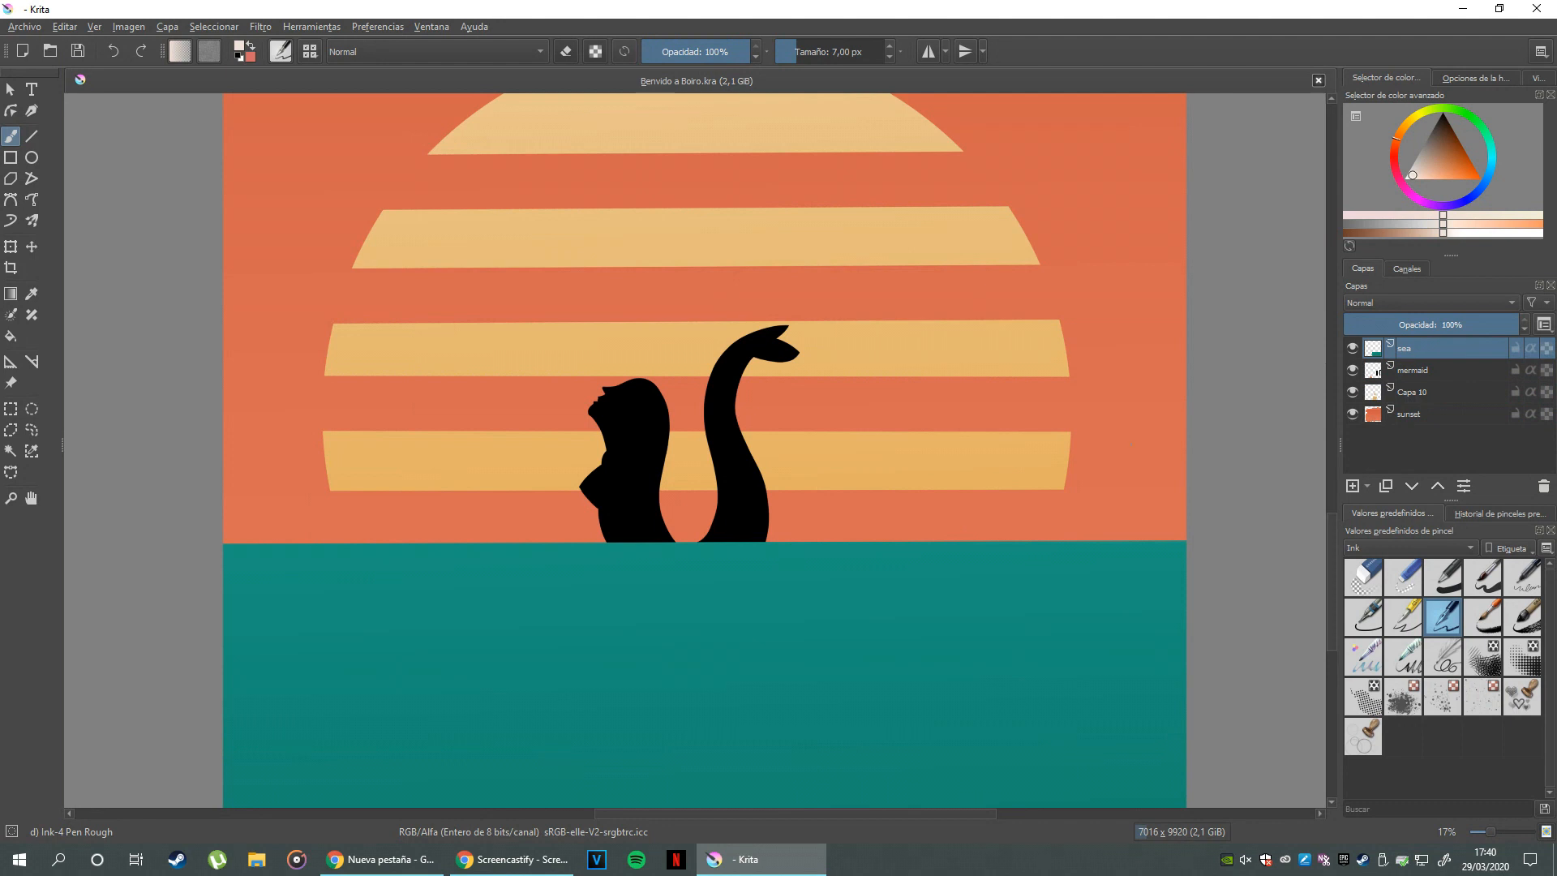
# - Try a short pale gradient over the teal water on the sea layer and undo it
pyautogui.scroll(-4, 942, 538)
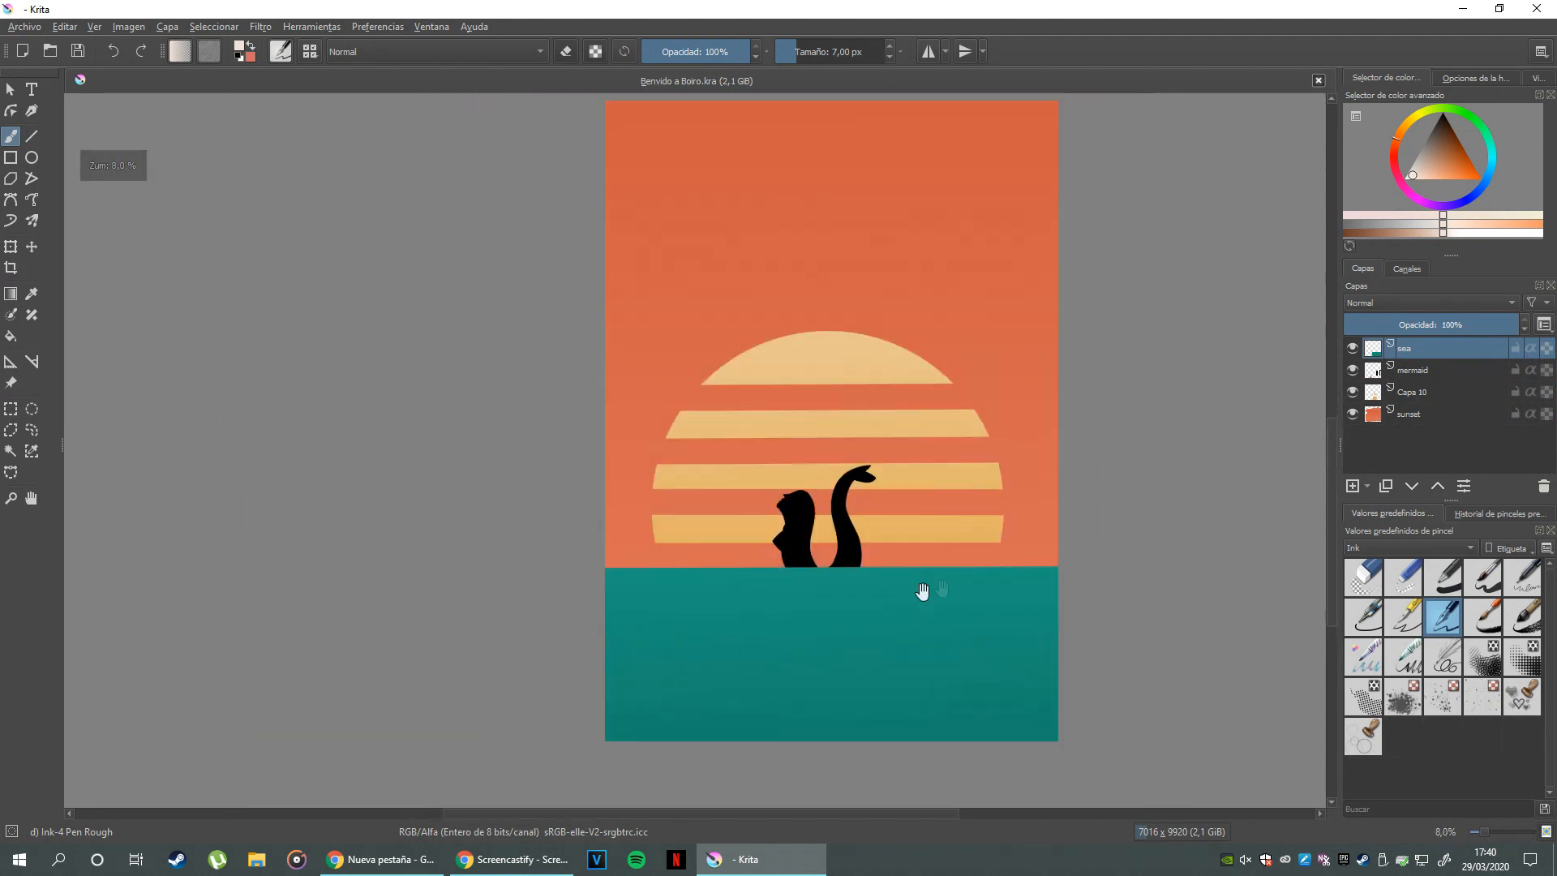
pyautogui.moveTo(897, 610); pyautogui.dragTo(949, 506)
pyautogui.moveTo(896, 560)
pyautogui.mouseDown()
pyautogui.moveTo(904, 528)
pyautogui.moveTo(903, 548)
pyautogui.mouseUp()
pyautogui.click(831, 53)
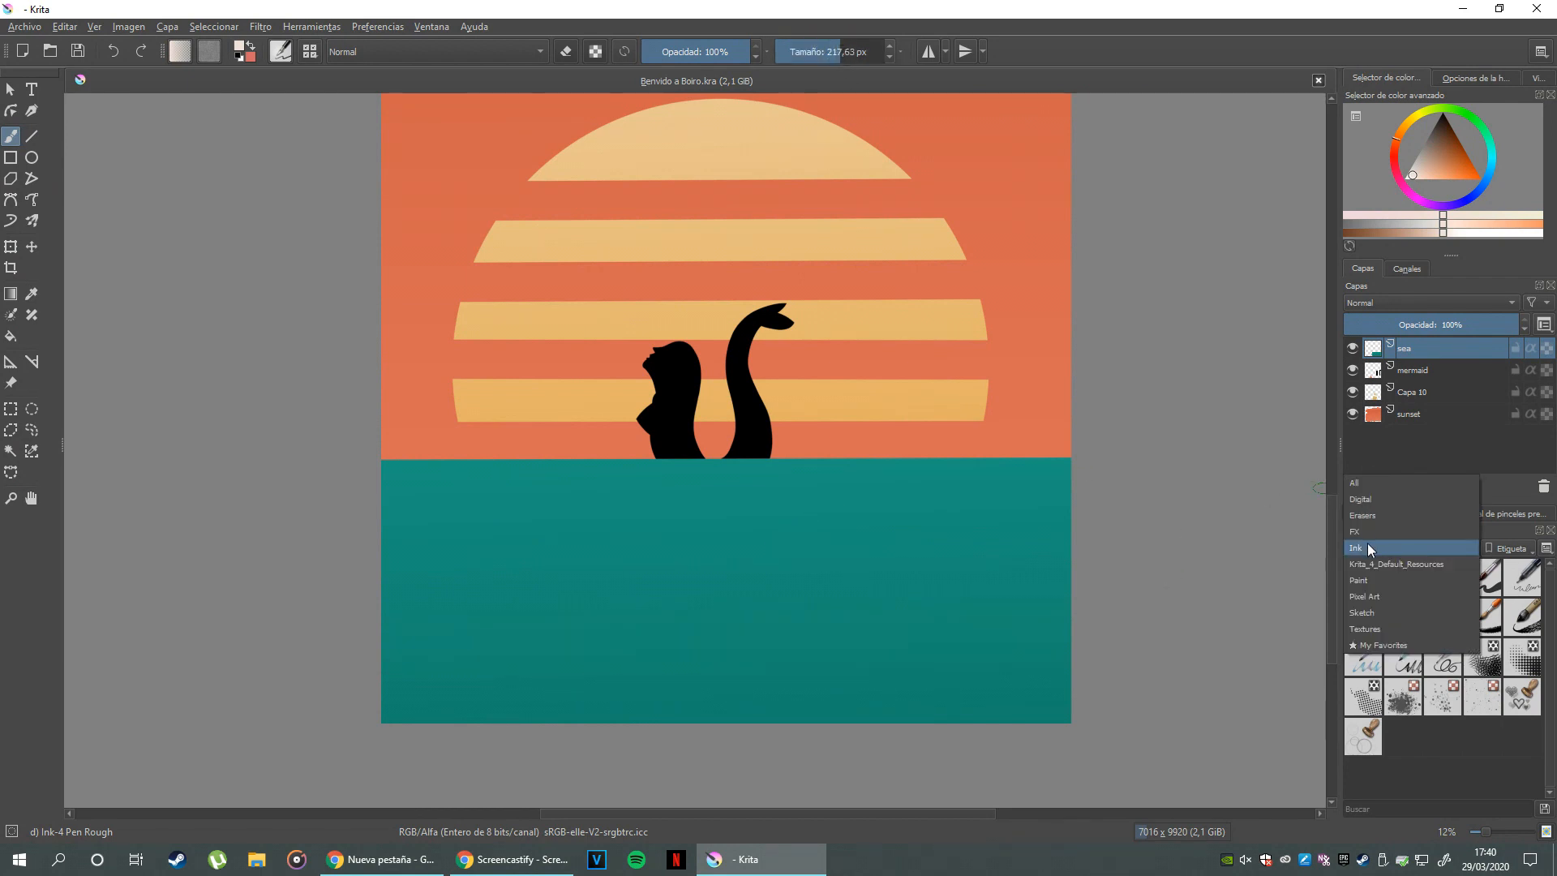
pyautogui.click(17, 294)
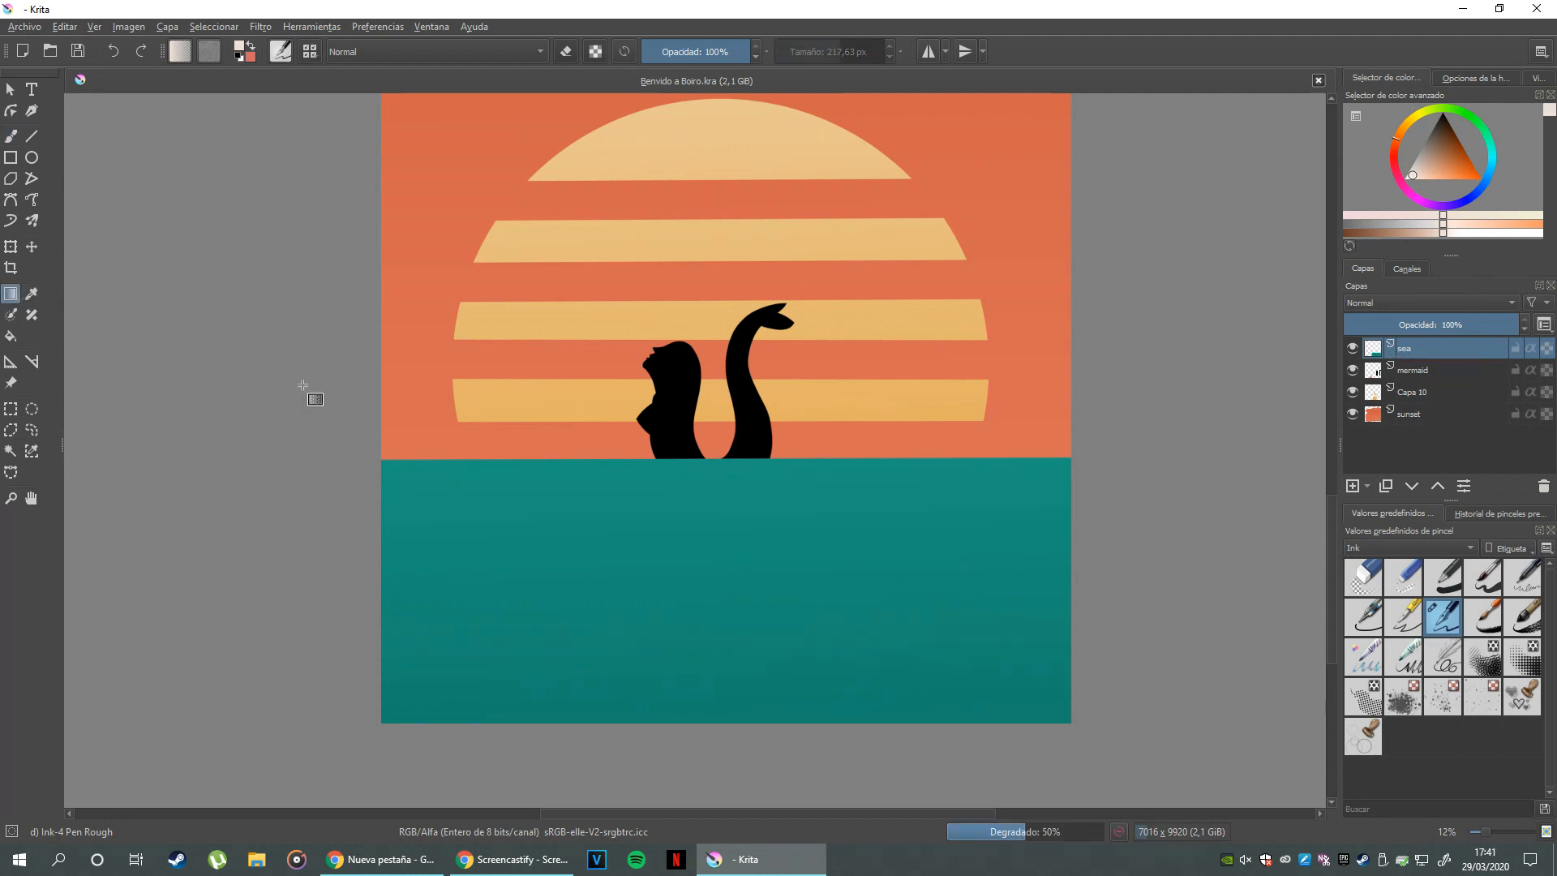
pyautogui.hotkey('ctrl', 'z')
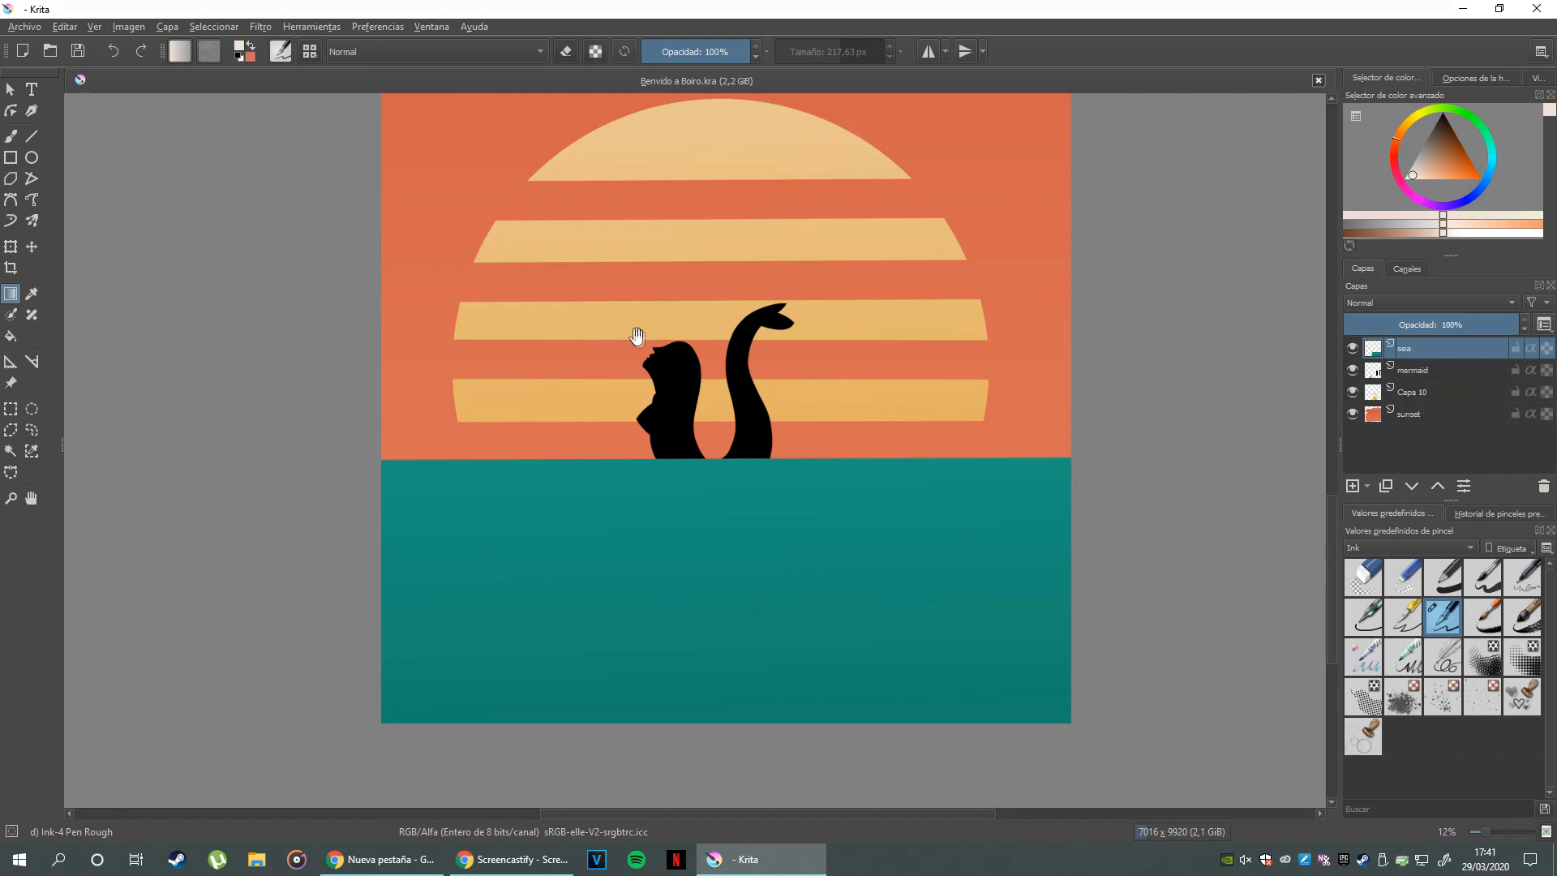
pyautogui.moveTo(635, 328); pyautogui.dragTo(631, 408)
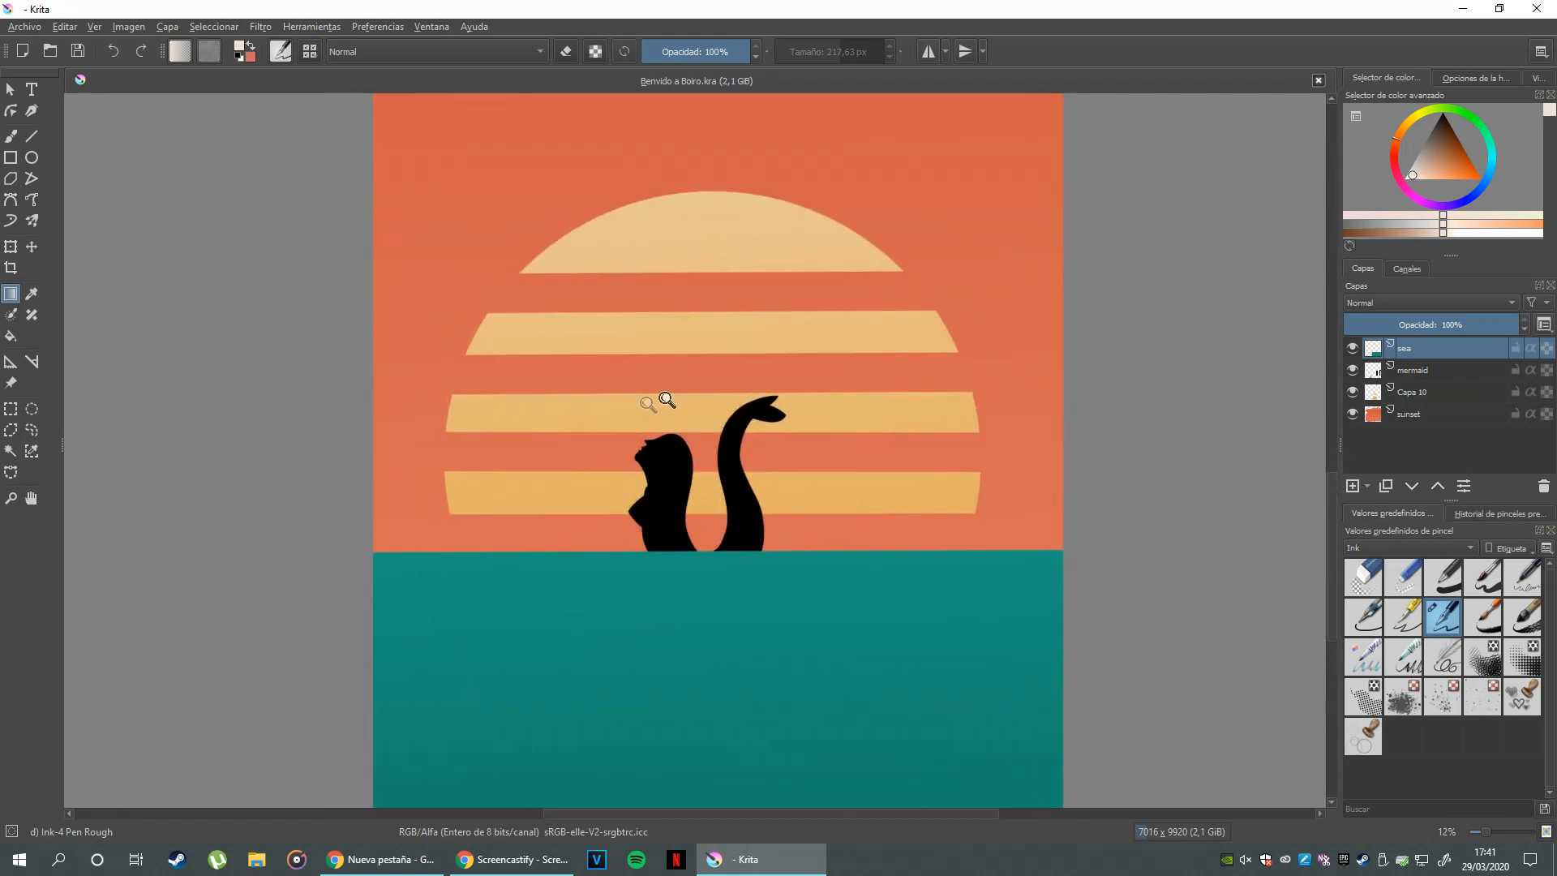
pyautogui.scroll(-1, 721, 406)
pyautogui.scroll(2, 724, 448)
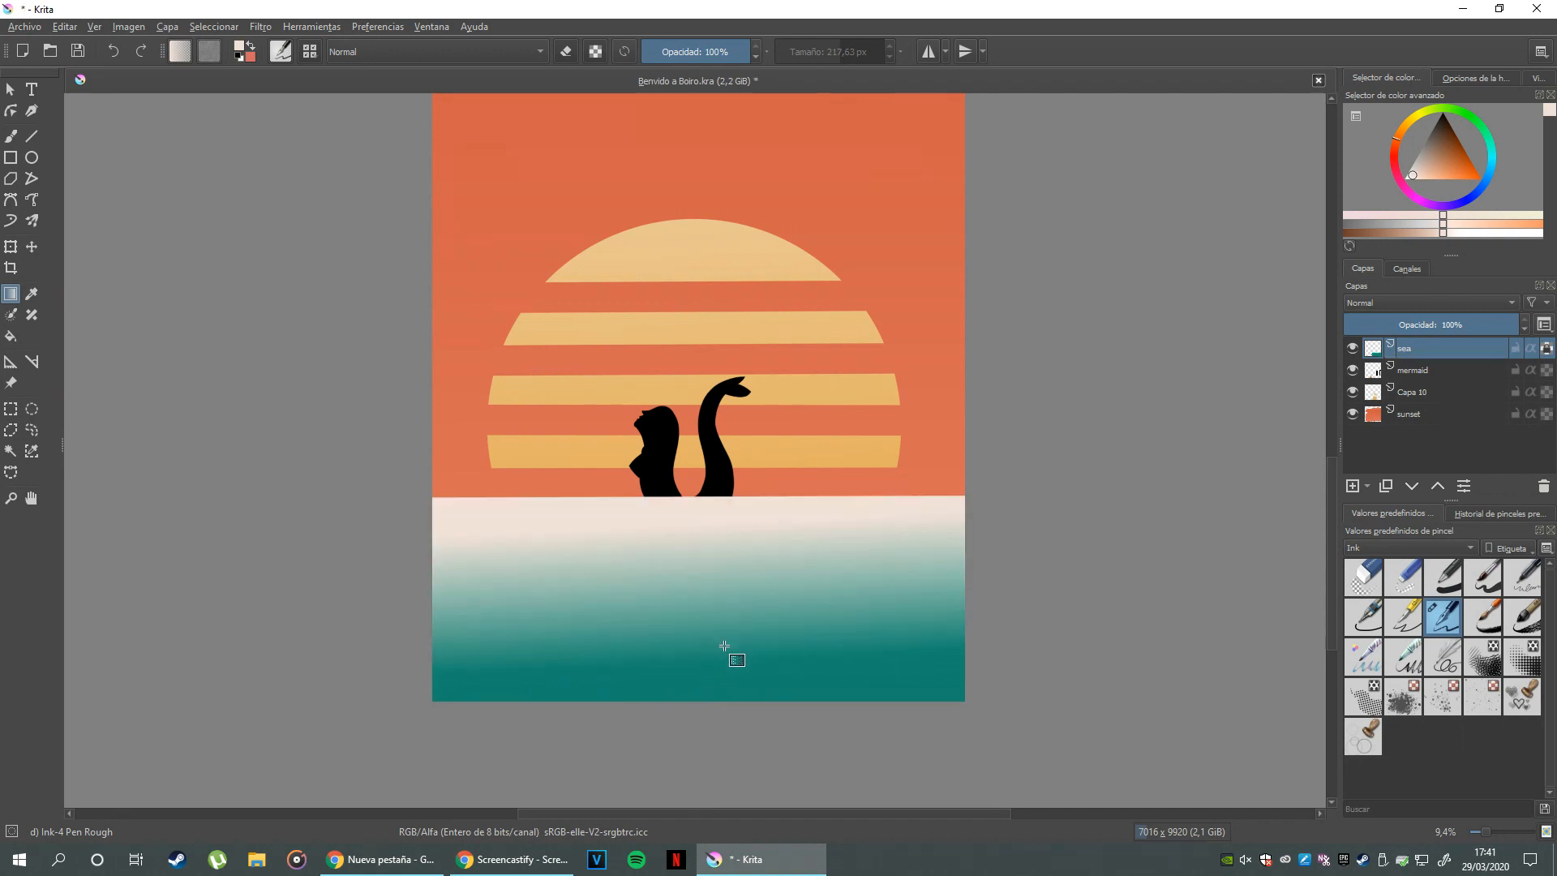
pyautogui.hotkey('ctrl', 'z')
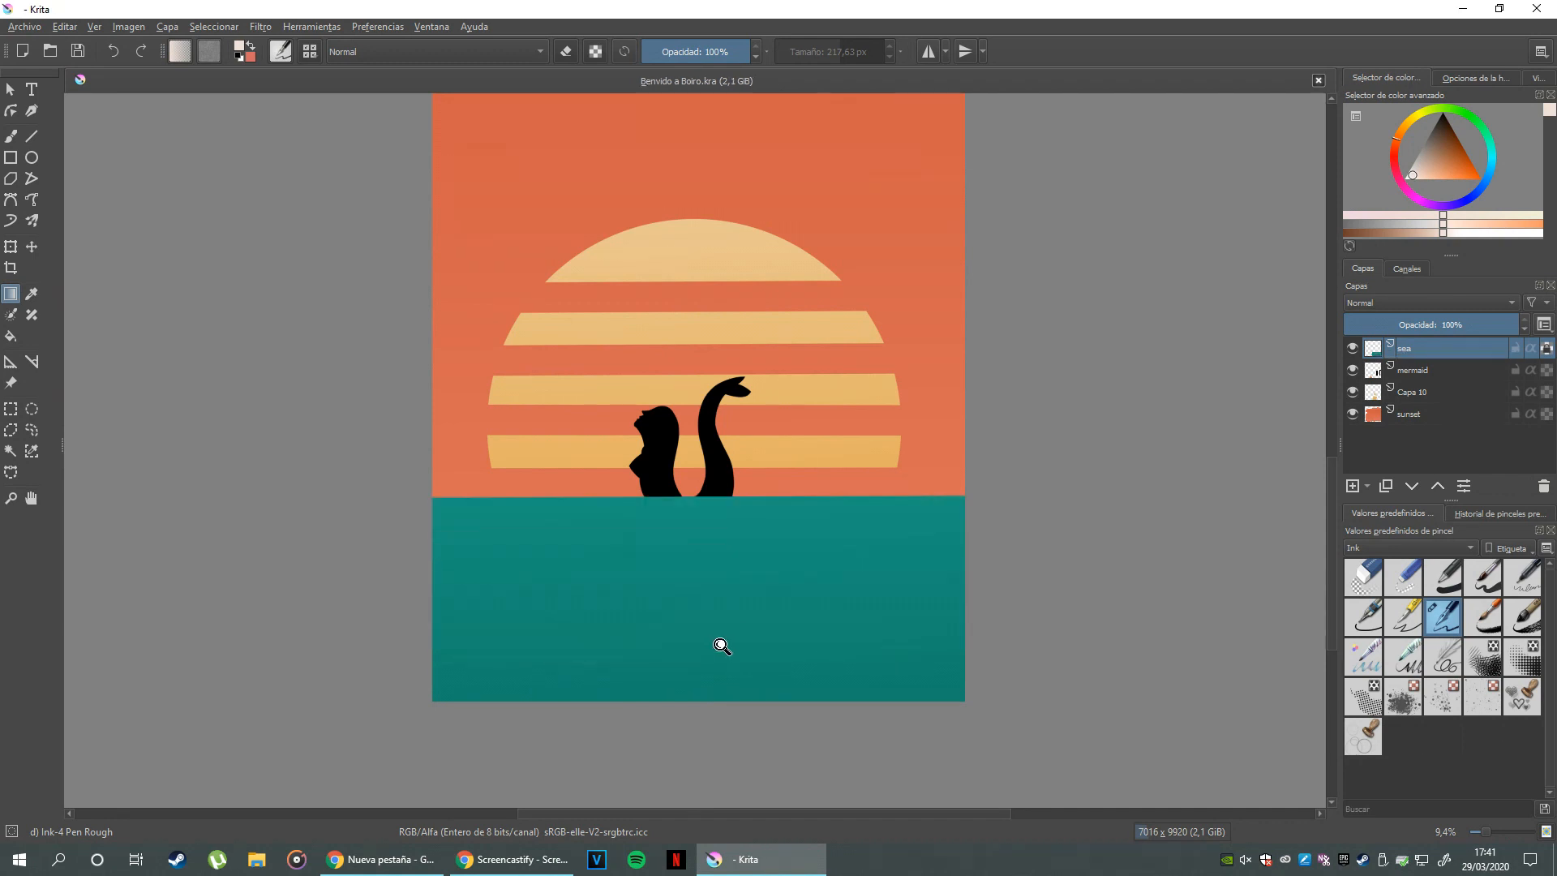
# - Try a longer pale gradient reaching down to the bottom of the sea and undo it
pyautogui.moveTo(721, 644); pyautogui.dragTo(733, 597)
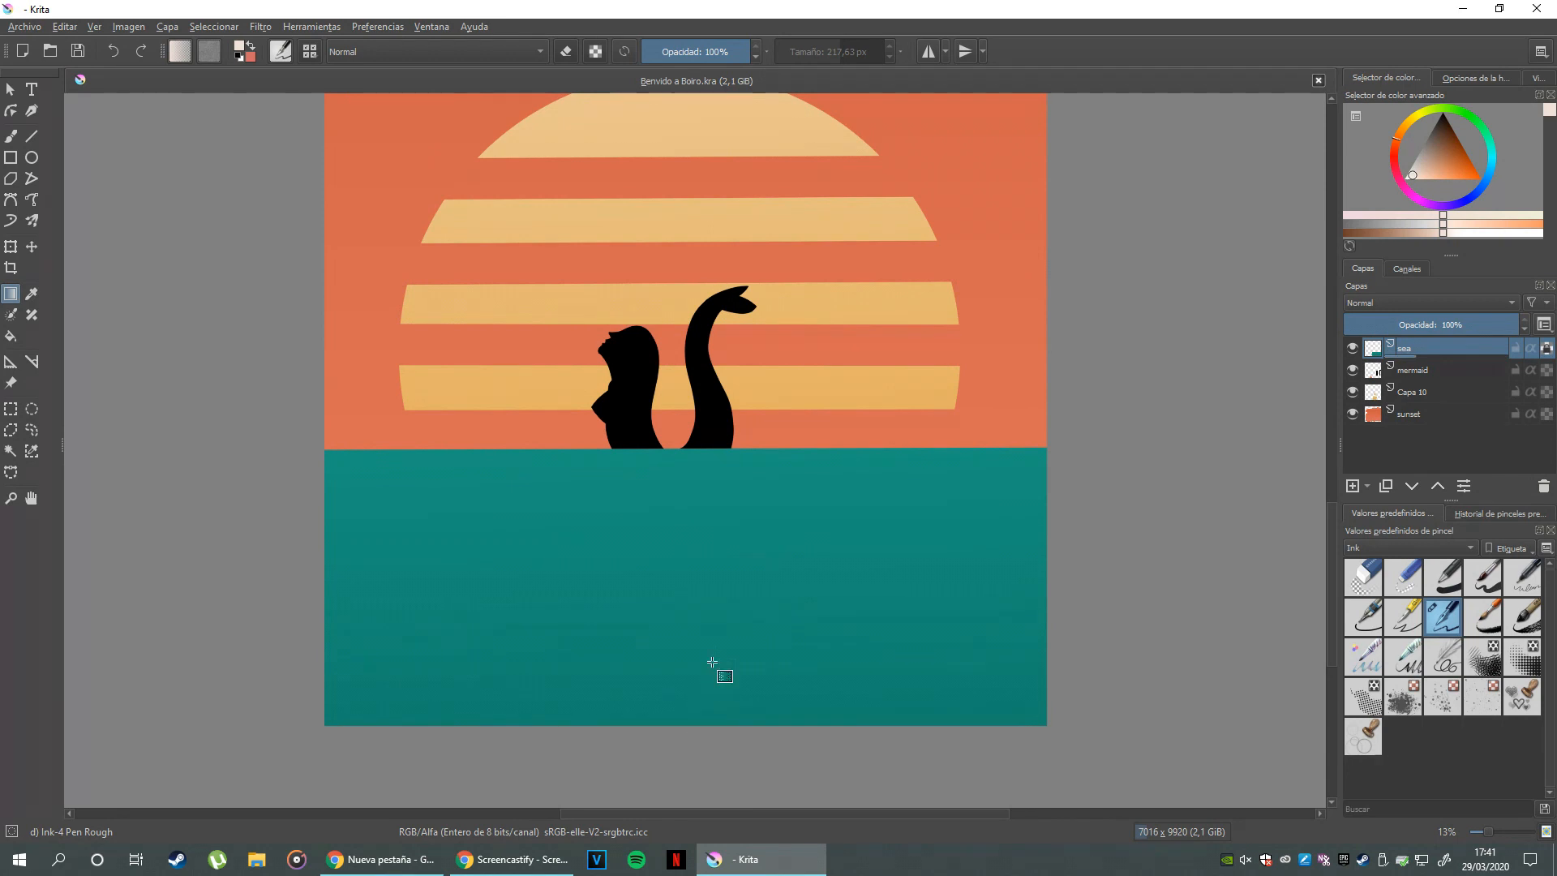
pyautogui.hotkey('ctrl', 'shift', 'z')
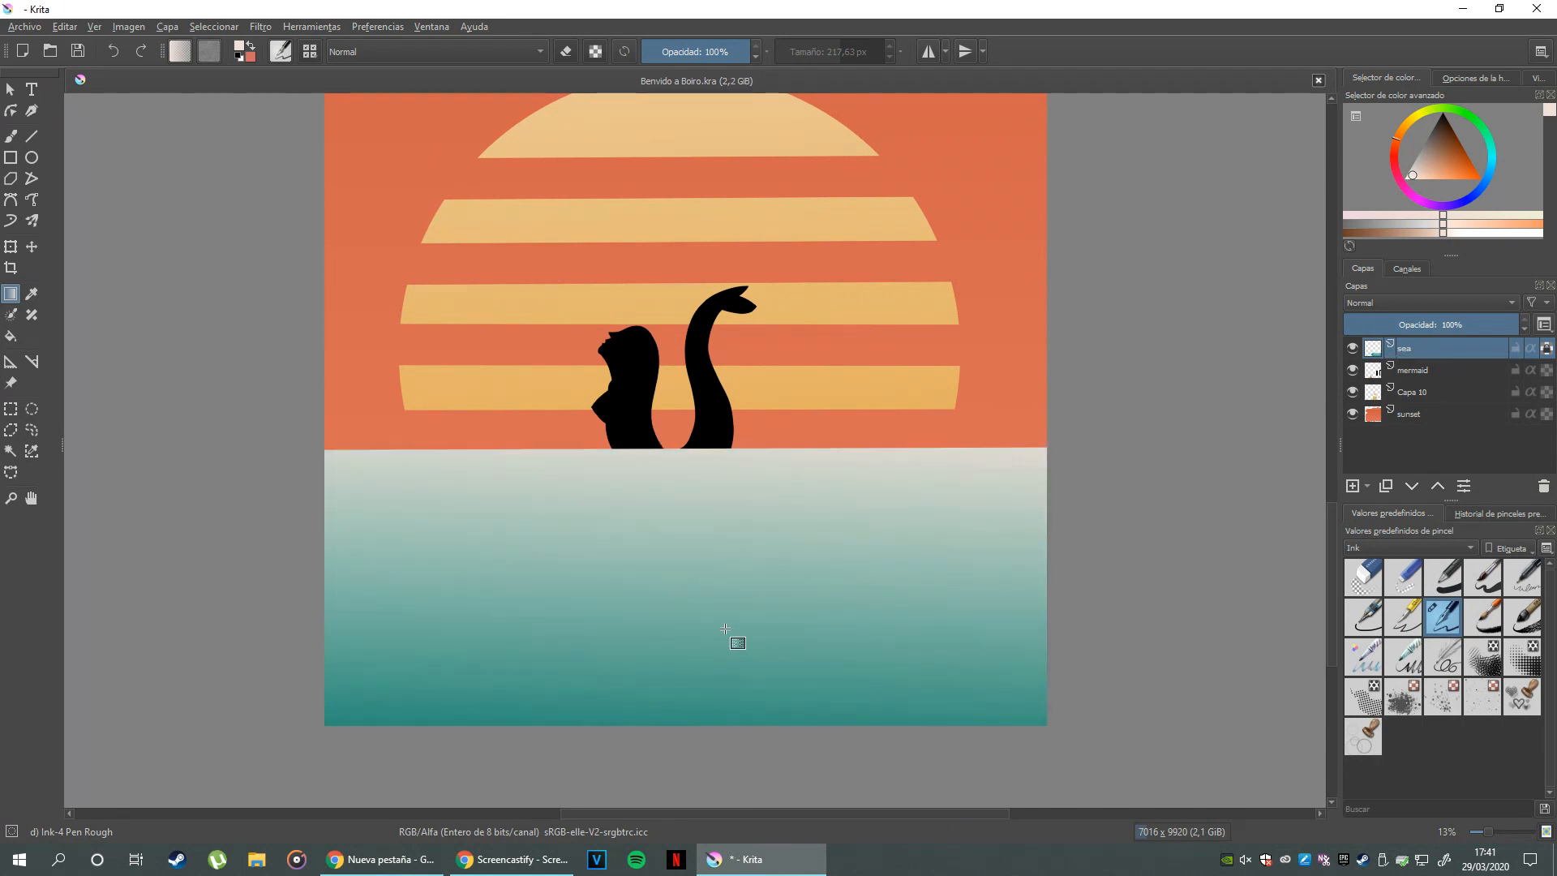
pyautogui.hotkey('ctrl', 'z')
pyautogui.scroll(-1, 767, 560)
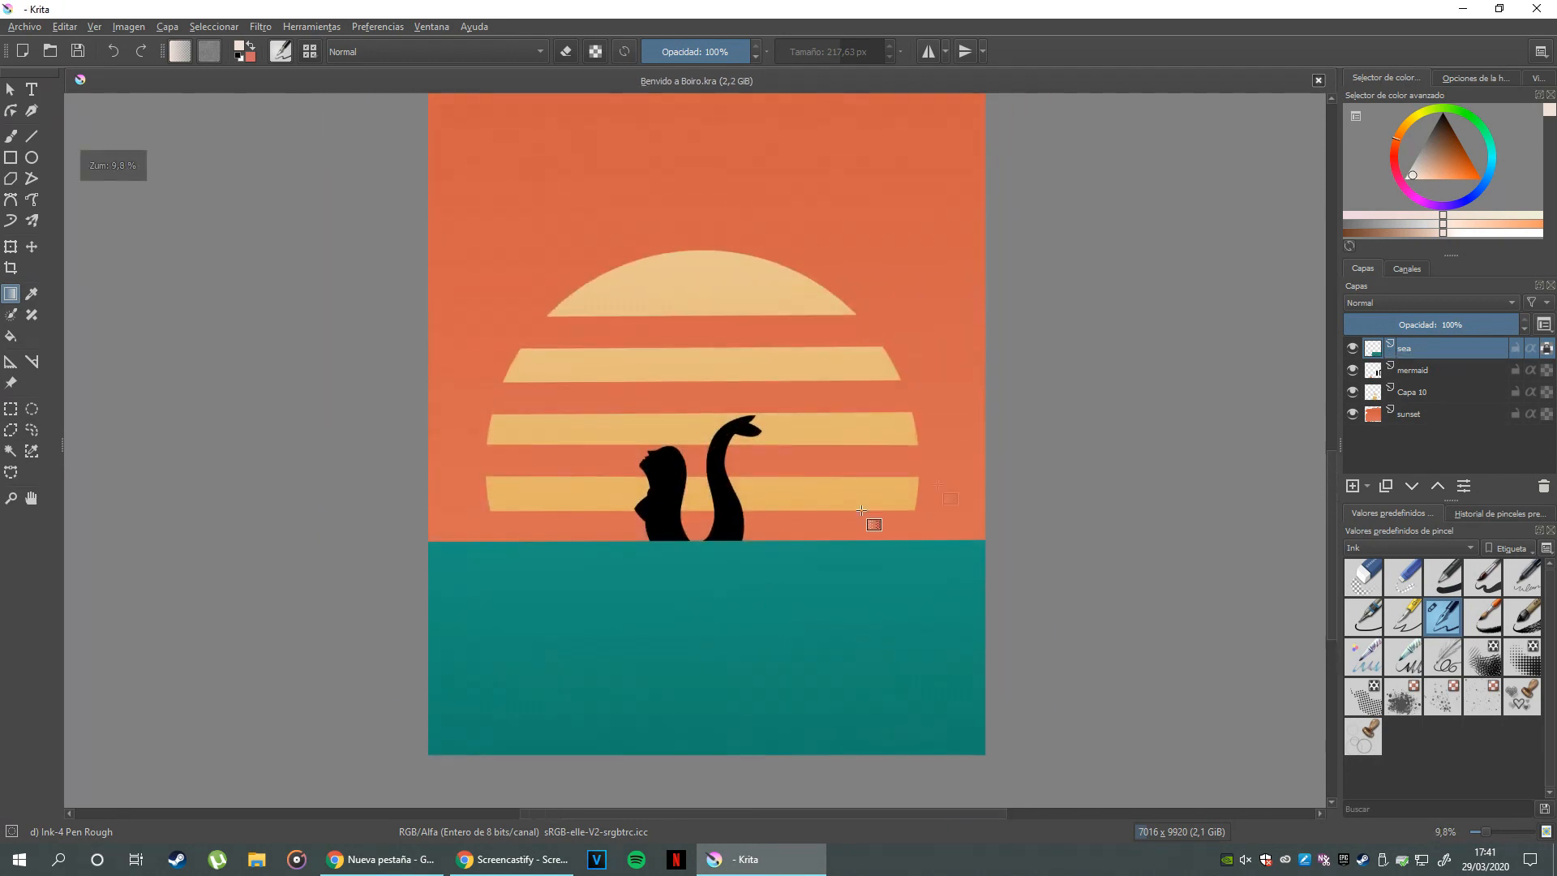
# - Select the sunset layer and set the foreground colour to black
pyautogui.click(1475, 373)
pyautogui.click(1454, 392)
pyautogui.click(1455, 412)
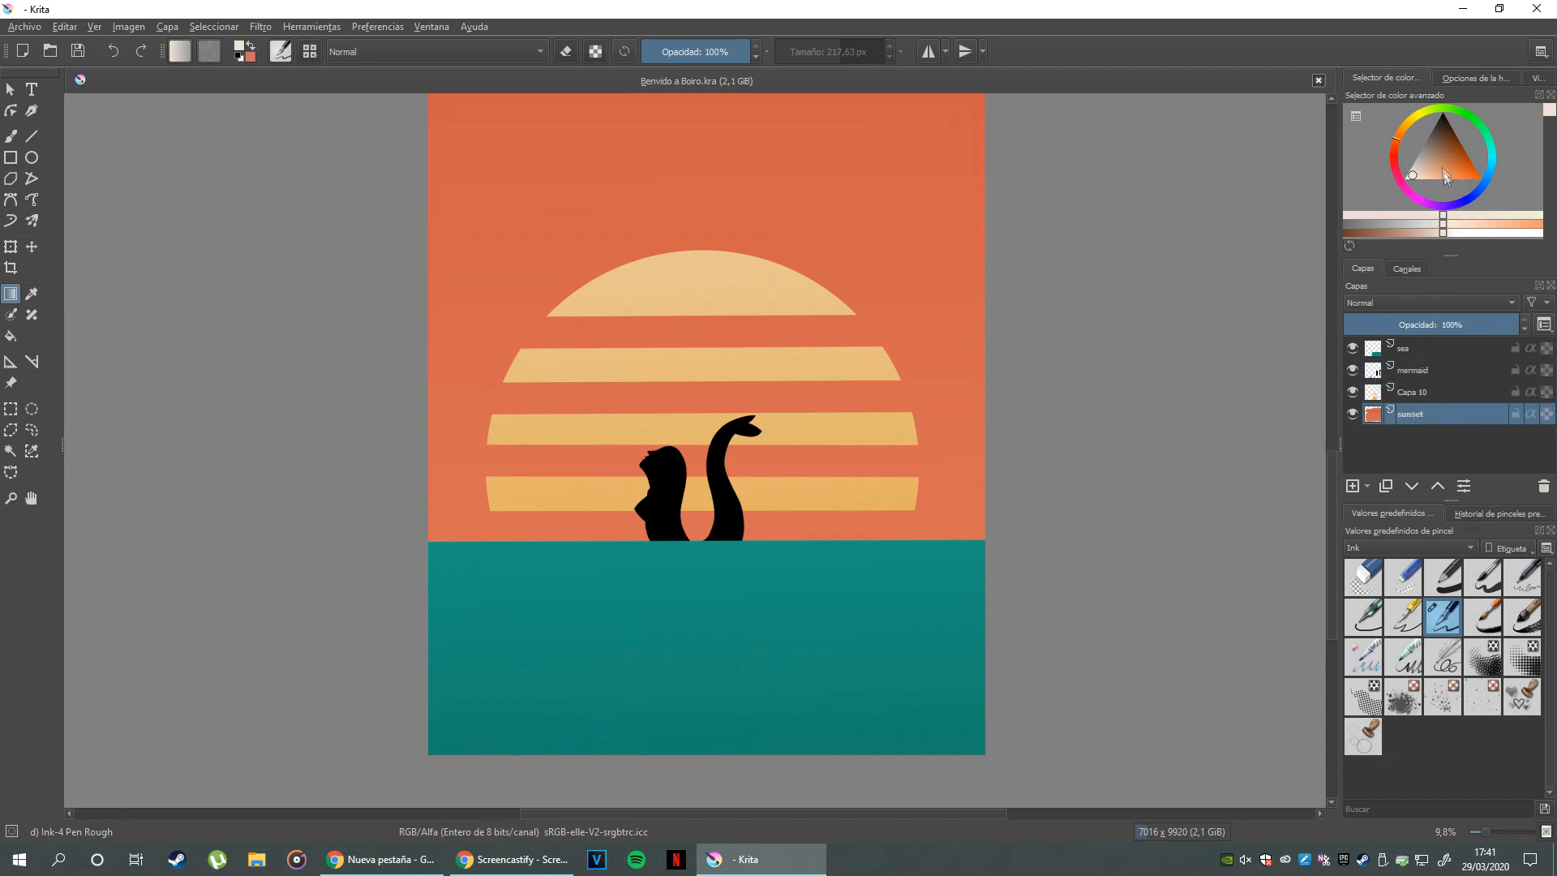
pyautogui.click(1446, 114)
# - Examine the sun's straight stripe edges up close and from rotated views
pyautogui.moveTo(935, 443)
pyautogui.mouseDown()
pyautogui.moveTo(1001, 452)
pyautogui.moveTo(945, 454)
pyautogui.moveTo(954, 421)
pyautogui.mouseUp()
pyautogui.moveTo(813, 438); pyautogui.dragTo(846, 345)
pyautogui.moveTo(825, 485); pyautogui.dragTo(857, 577)
pyautogui.moveTo(914, 480); pyautogui.dragTo(847, 221)
pyautogui.moveTo(802, 360); pyautogui.dragTo(827, 202)
pyautogui.moveTo(714, 476); pyautogui.dragTo(833, 205)
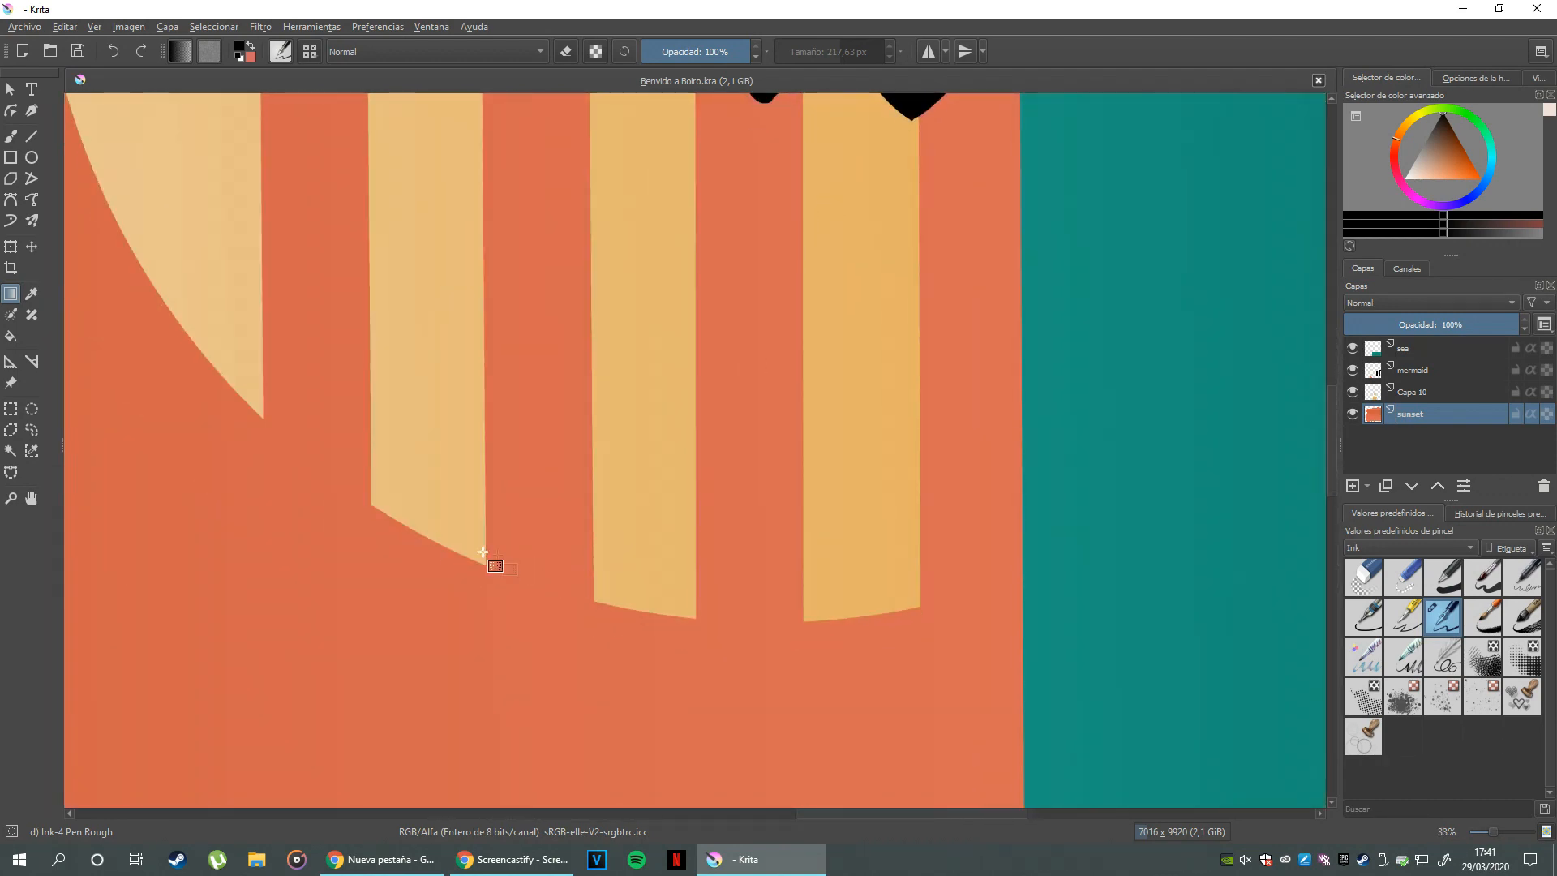
pyautogui.moveTo(974, 511); pyautogui.dragTo(1006, 594)
pyautogui.scroll(-2, 879, 514)
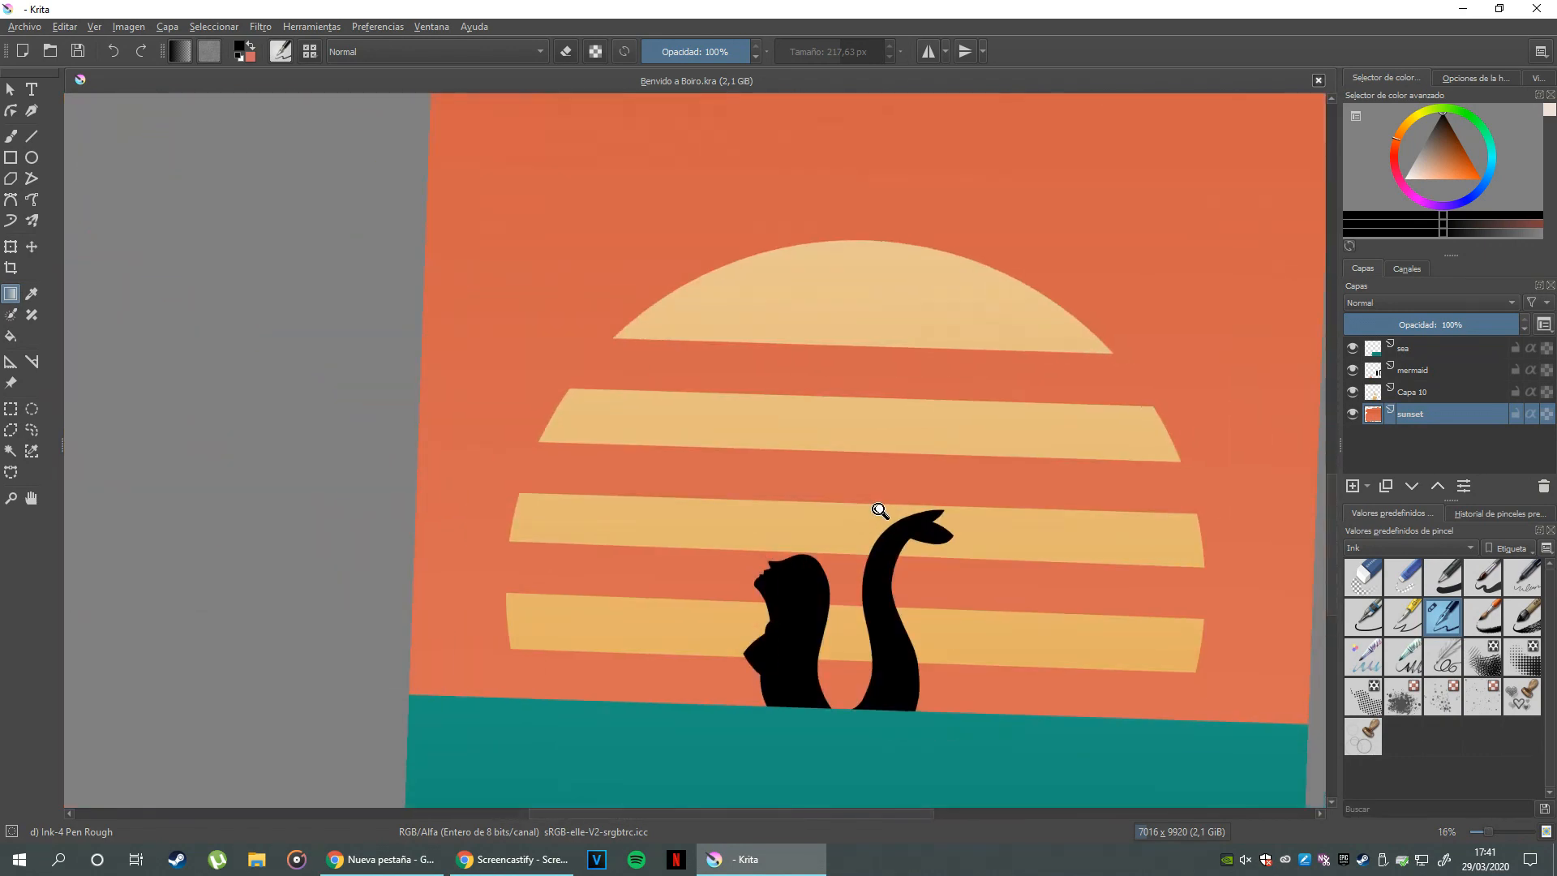
# - Switch to the Line tool, display the canvas grid and rotate the poster sideways
pyautogui.click(32, 158)
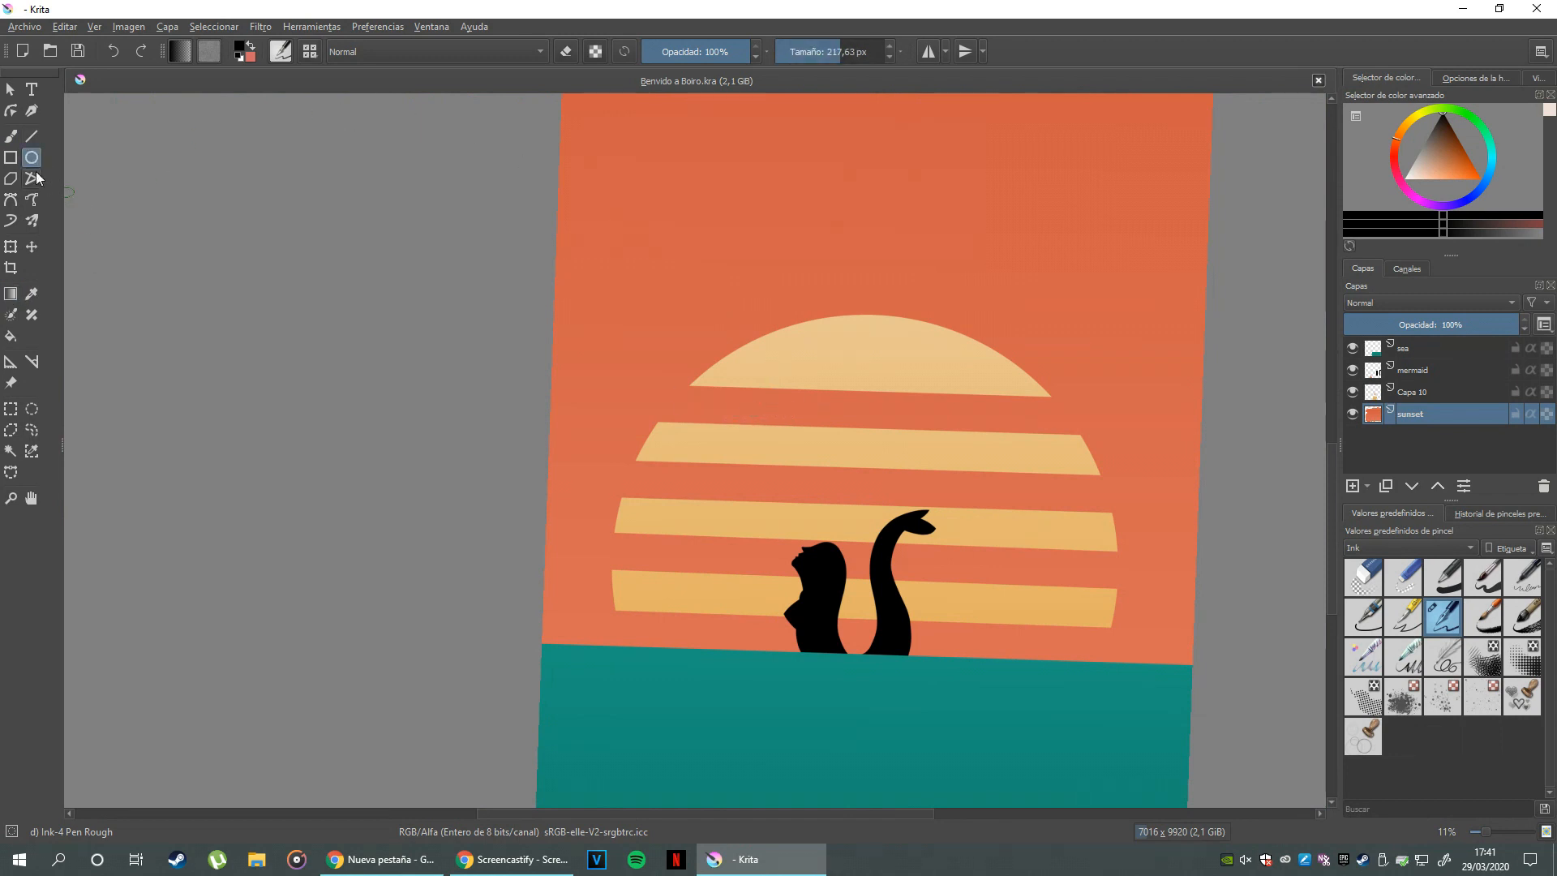
pyautogui.click(11, 157)
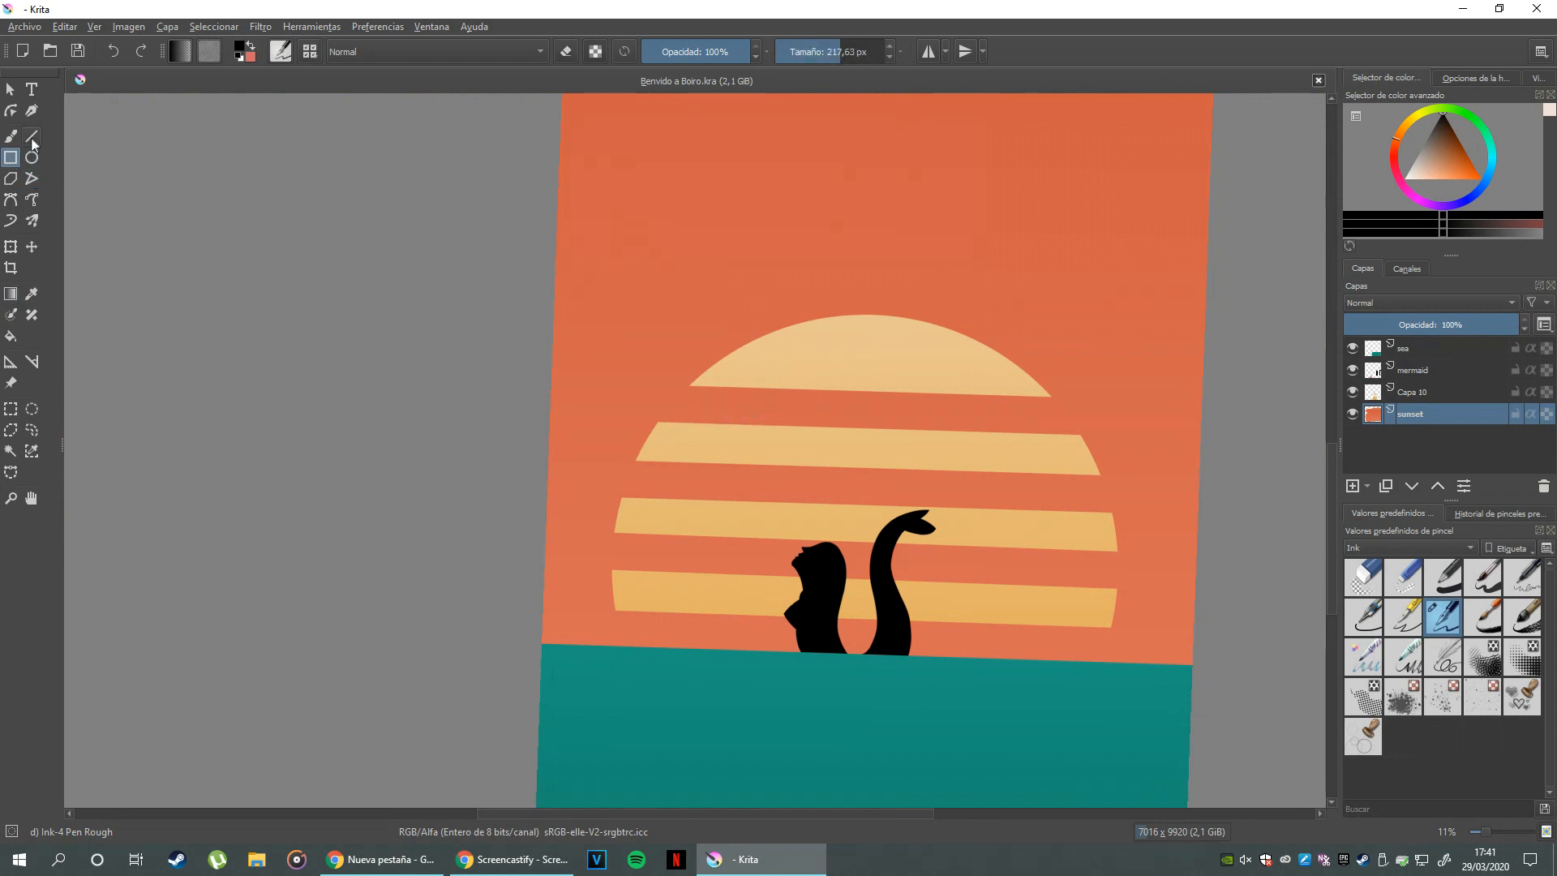
pyautogui.click(122, 28)
pyautogui.moveTo(95, 29)
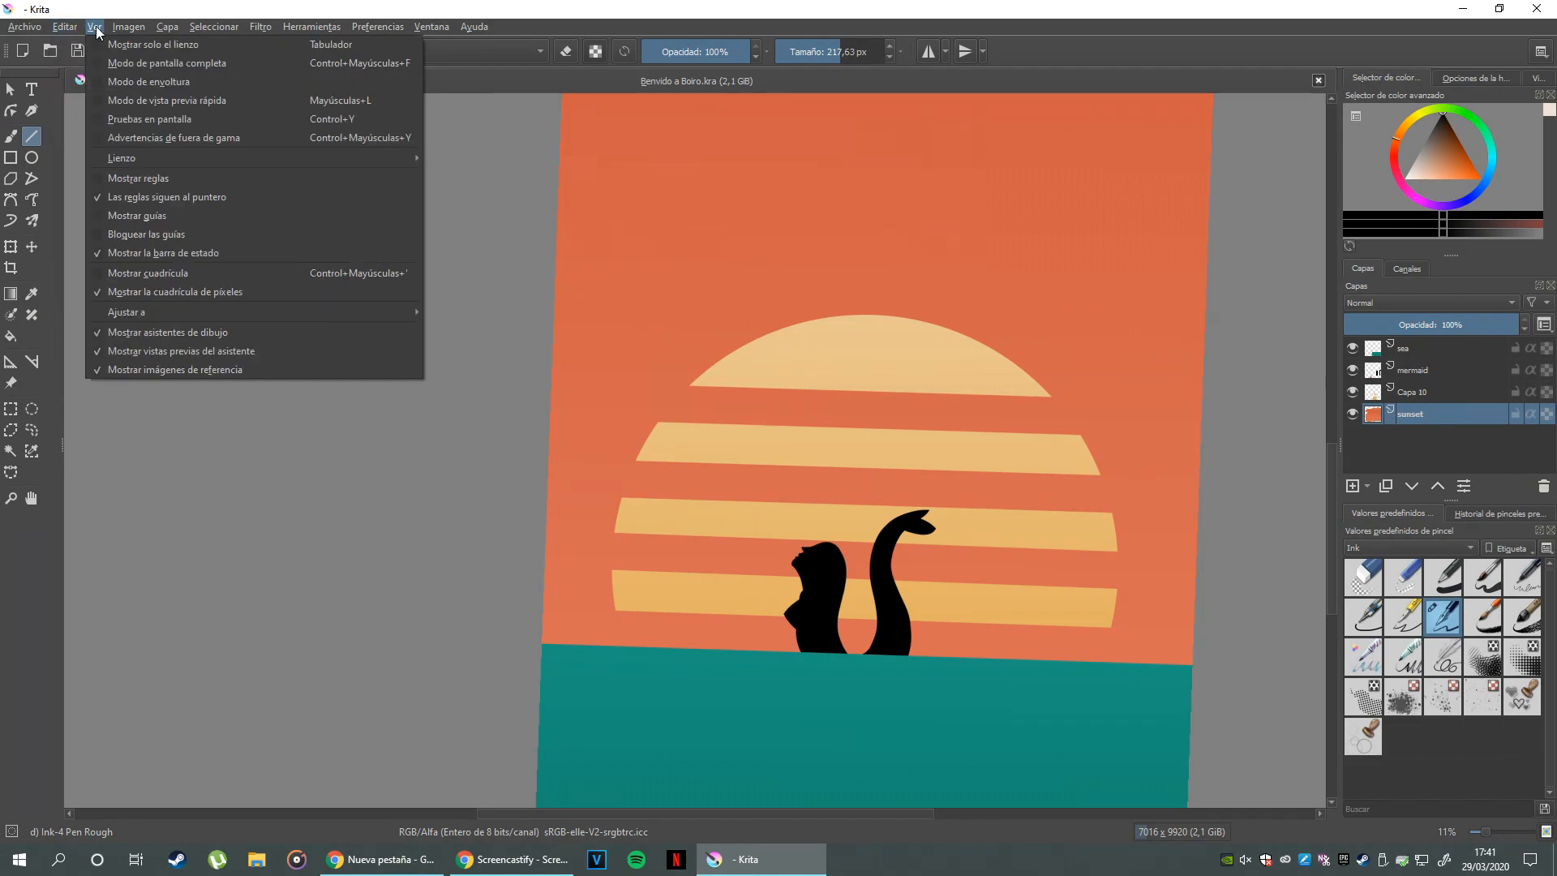
pyautogui.click(148, 273)
pyautogui.moveTo(818, 454); pyautogui.dragTo(773, 516)
pyautogui.moveTo(870, 511); pyautogui.dragTo(803, 280)
pyautogui.moveTo(746, 356); pyautogui.dragTo(757, 292)
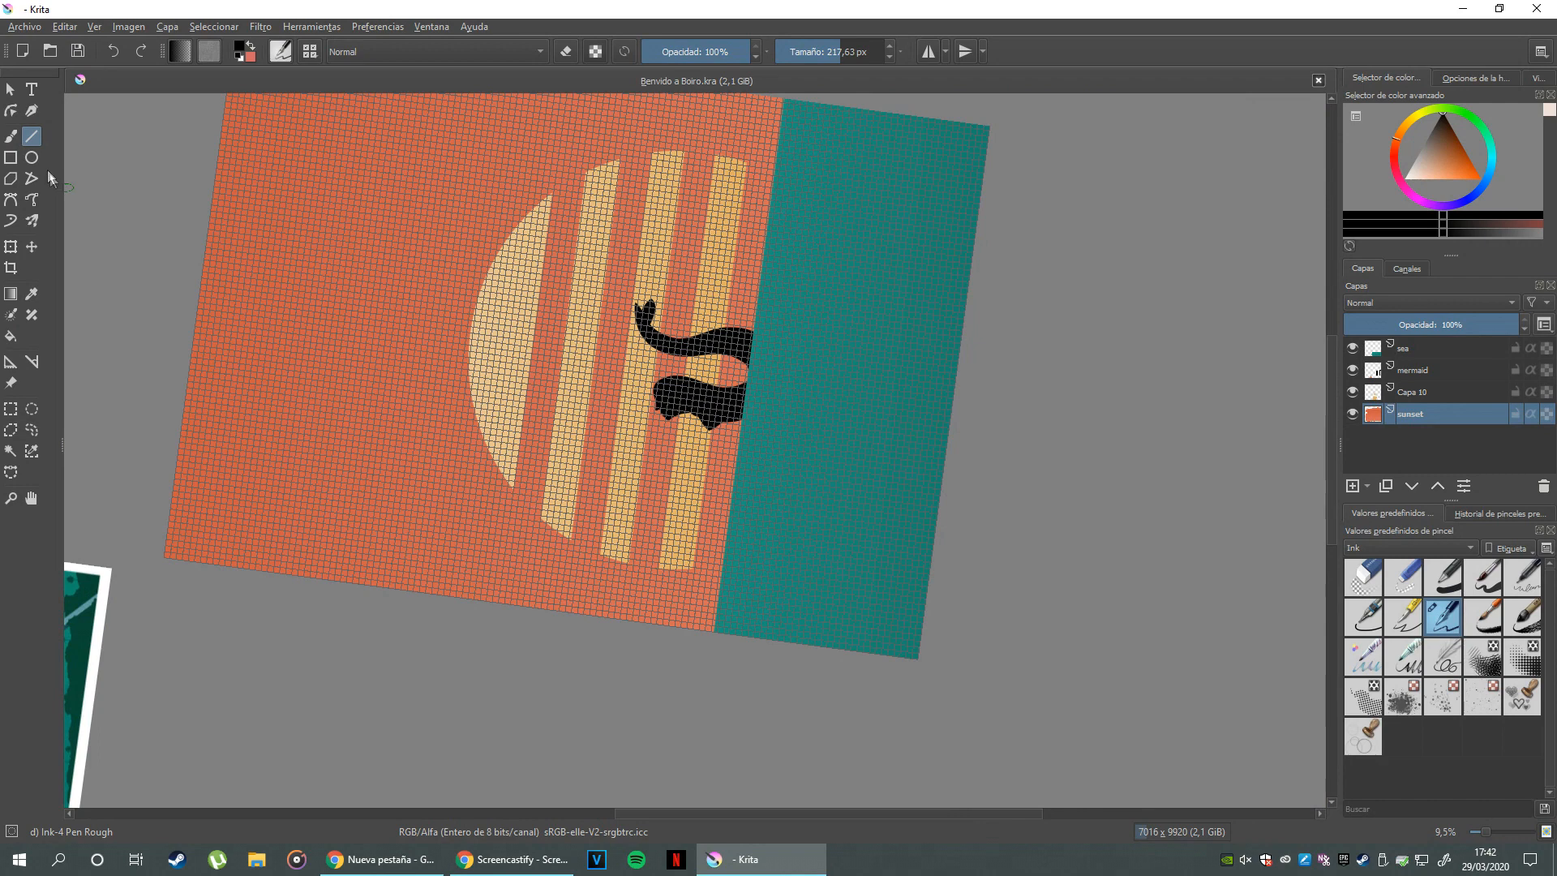
# - Turn on eraser mode and prepare the Basic-1 brush at 106.29 px on the Capa 10 layer
pyautogui.click(567, 54)
pyautogui.click(1420, 349)
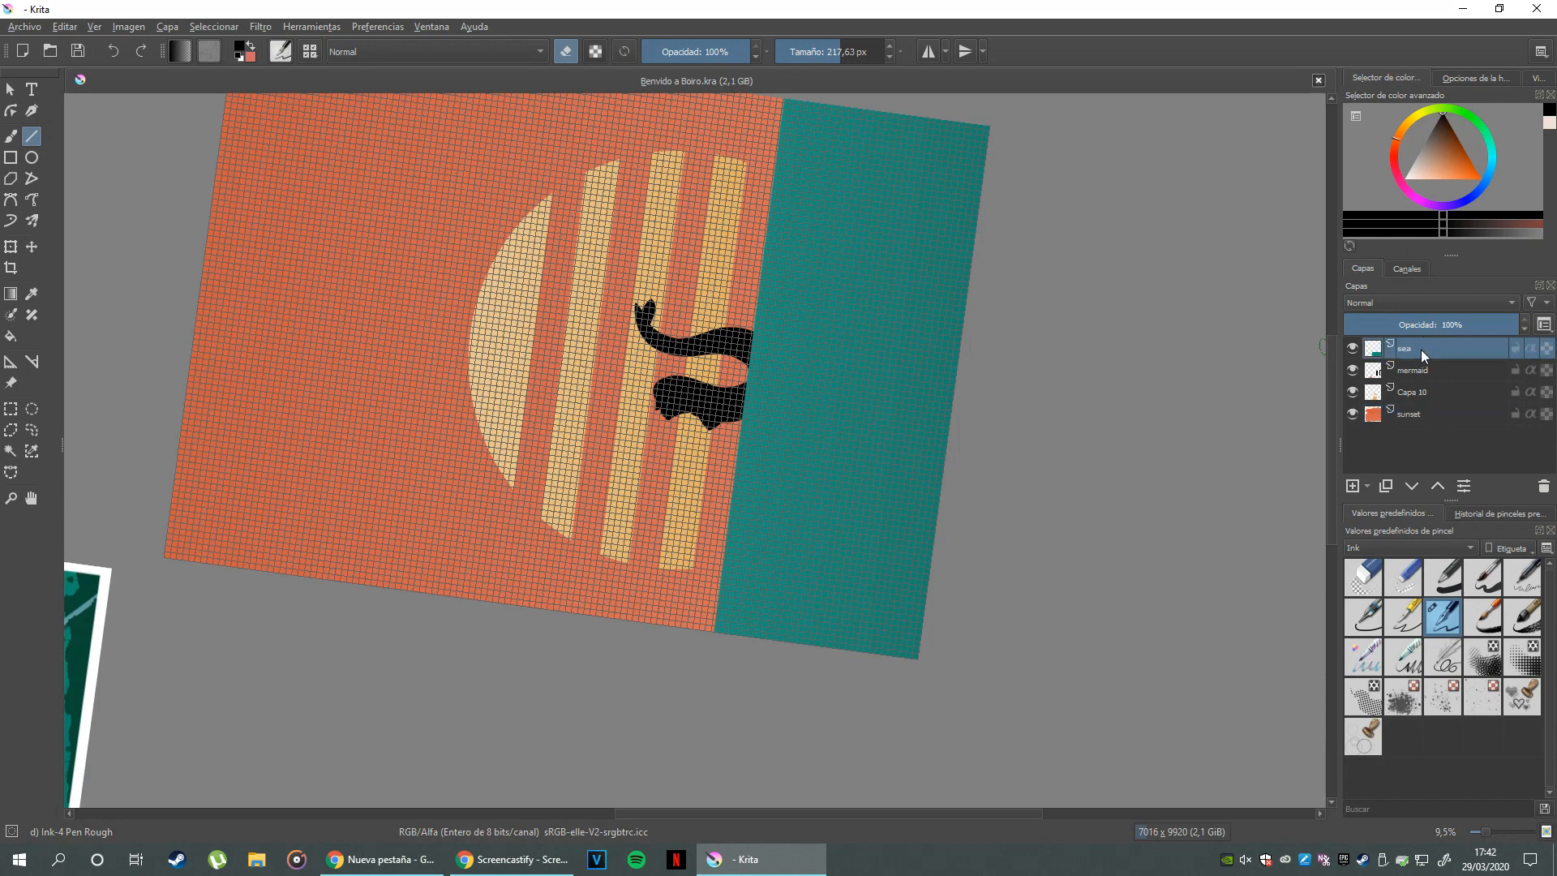
pyautogui.click(1425, 370)
pyautogui.click(1428, 391)
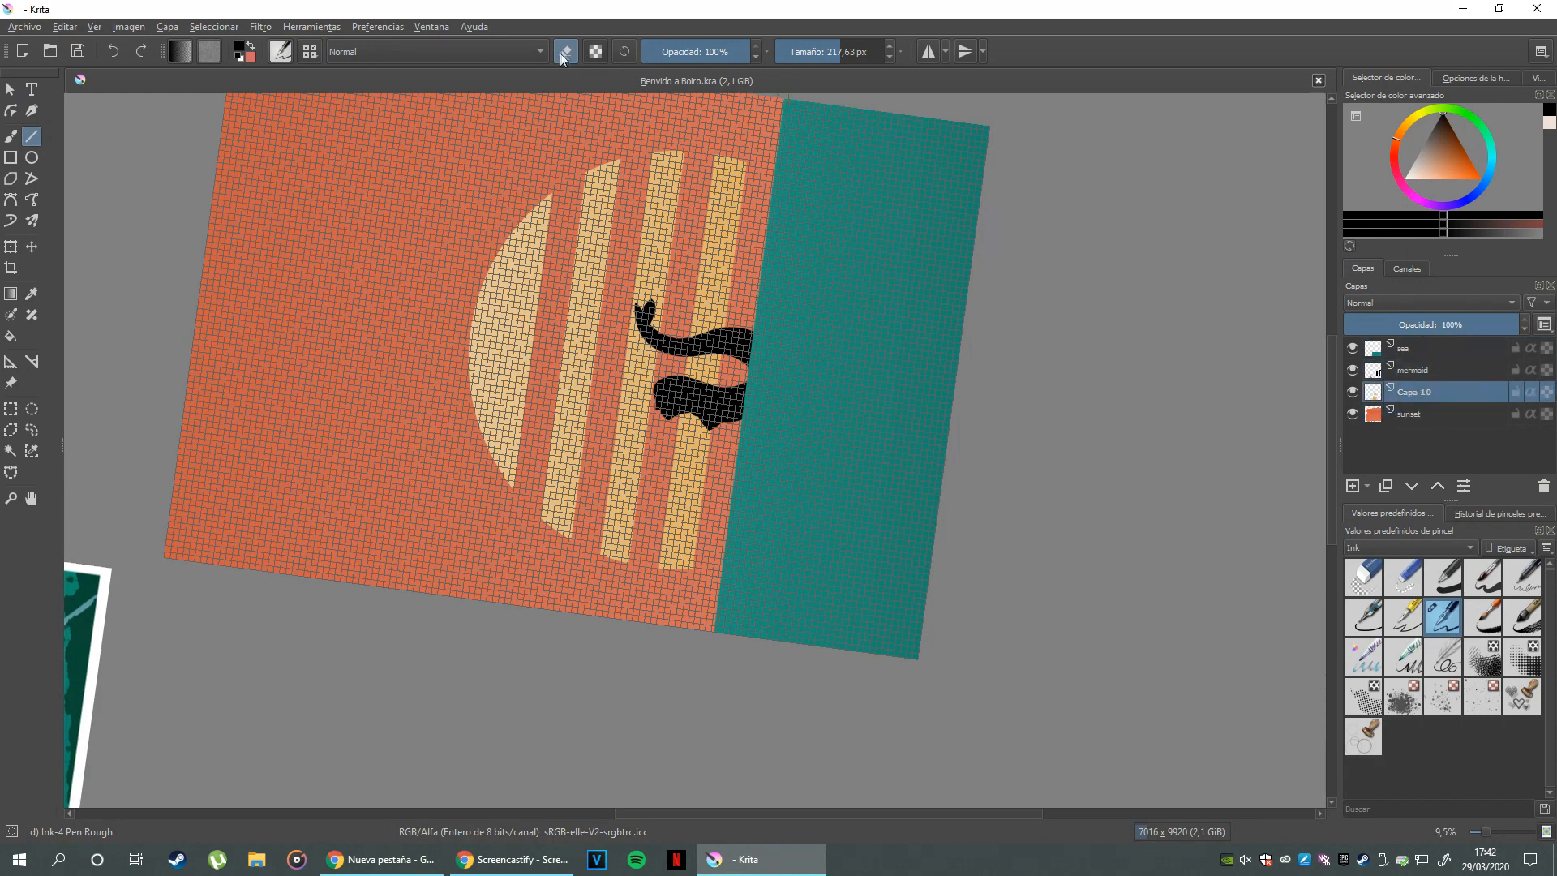
pyautogui.click(1459, 580)
pyautogui.moveTo(813, 52); pyautogui.dragTo(827, 51)
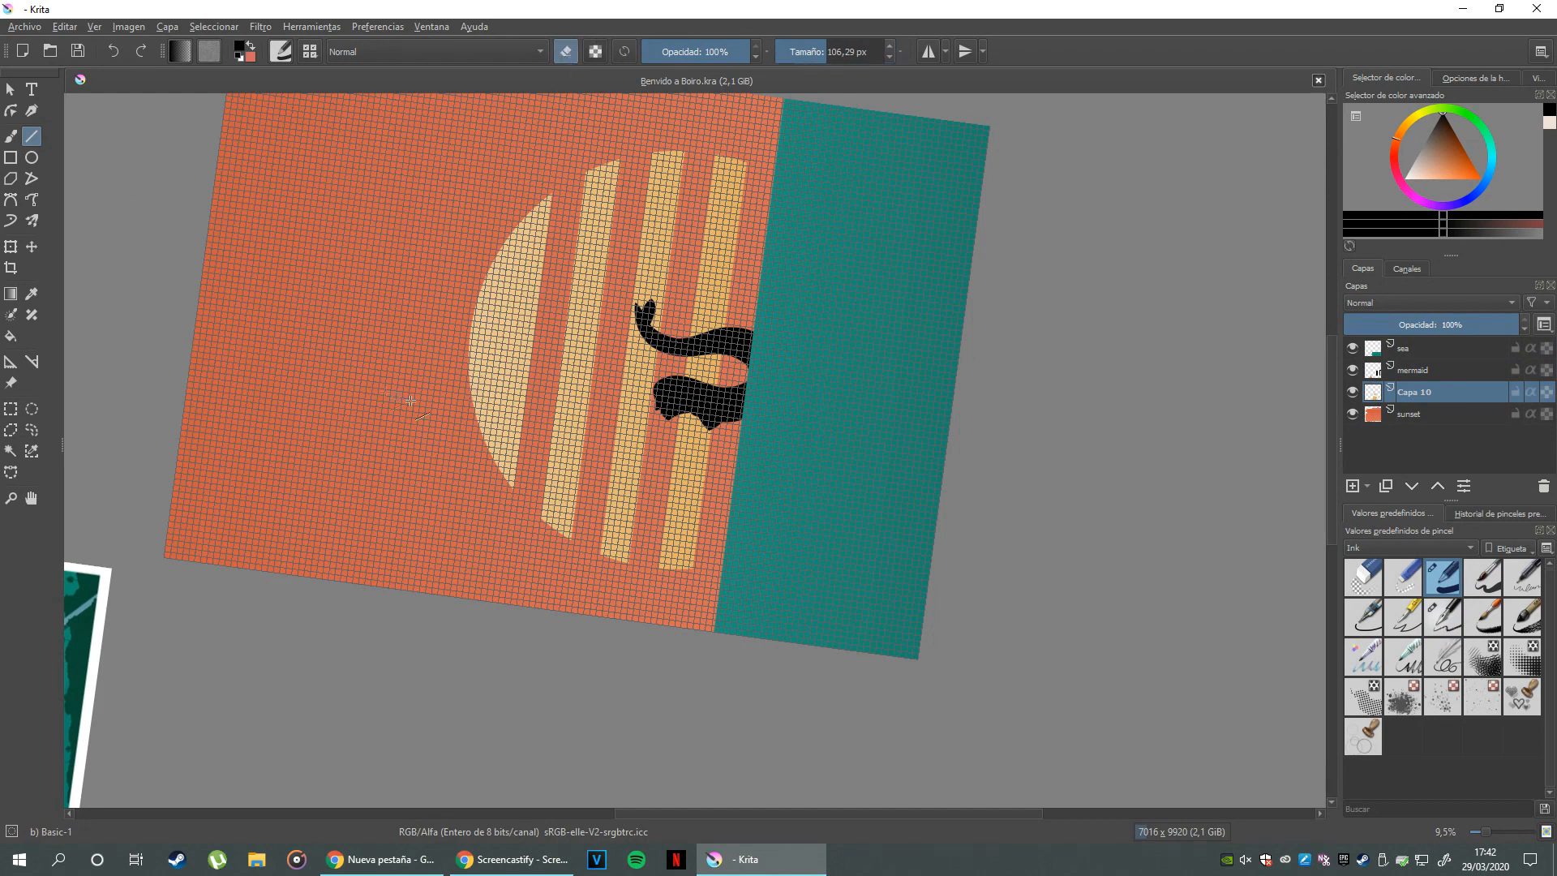
# - Try erasing a straight line across the sun on Capa 10 and undo it
pyautogui.moveTo(481, 449); pyautogui.dragTo(491, 252)
pyautogui.hotkey('ctrl', 'z')
pyautogui.moveTo(706, 360); pyautogui.dragTo(729, 488)
pyautogui.scroll(1, 685, 519)
# - Hide the canvas grid
pyautogui.click(24, 26)
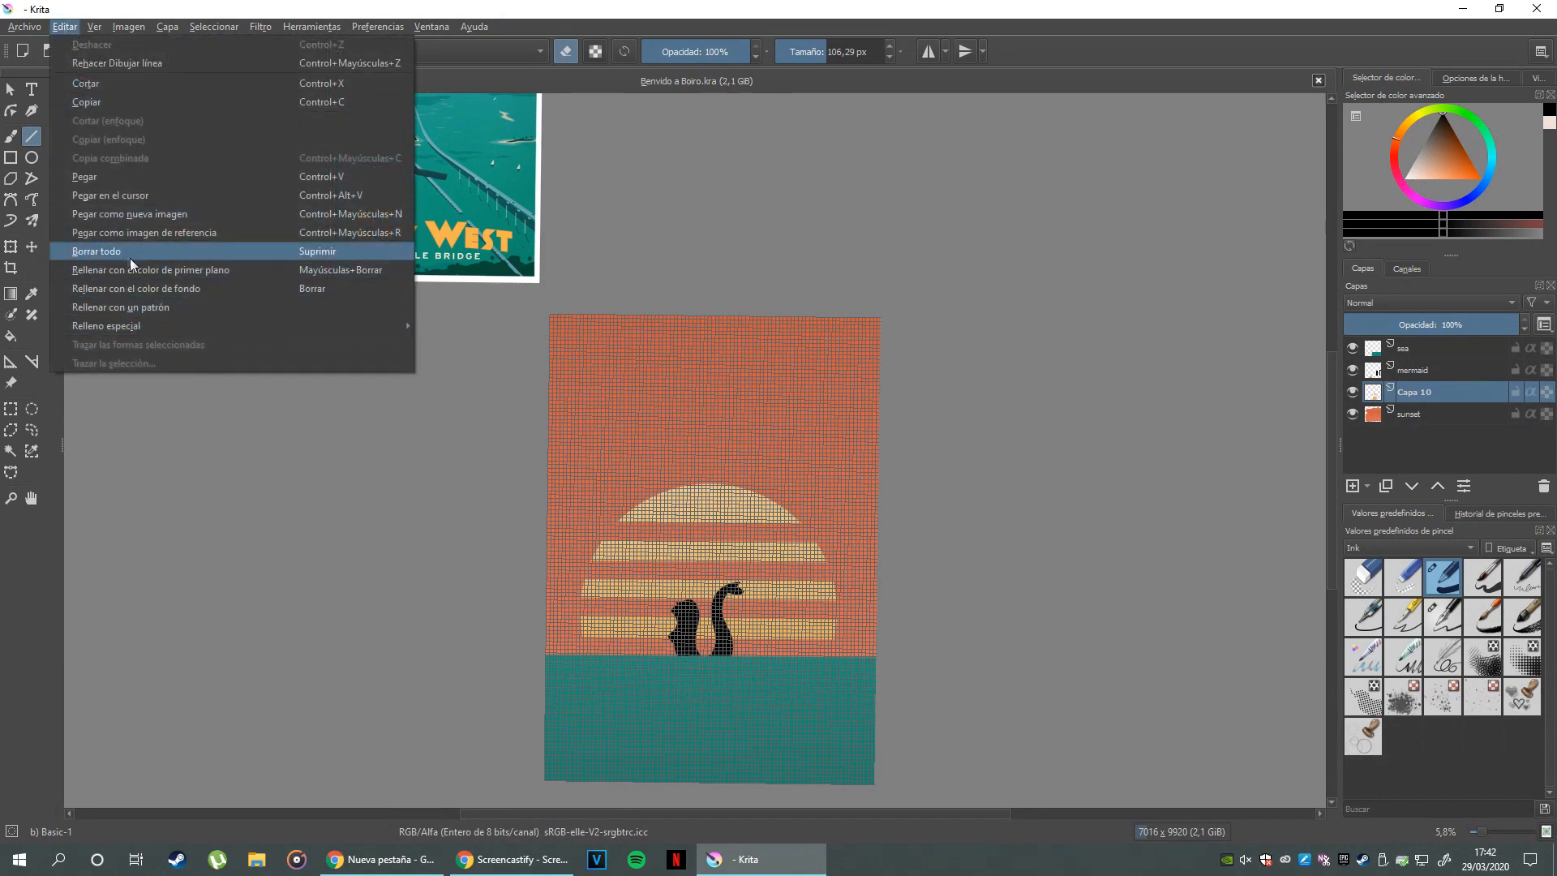
pyautogui.moveTo(104, 27)
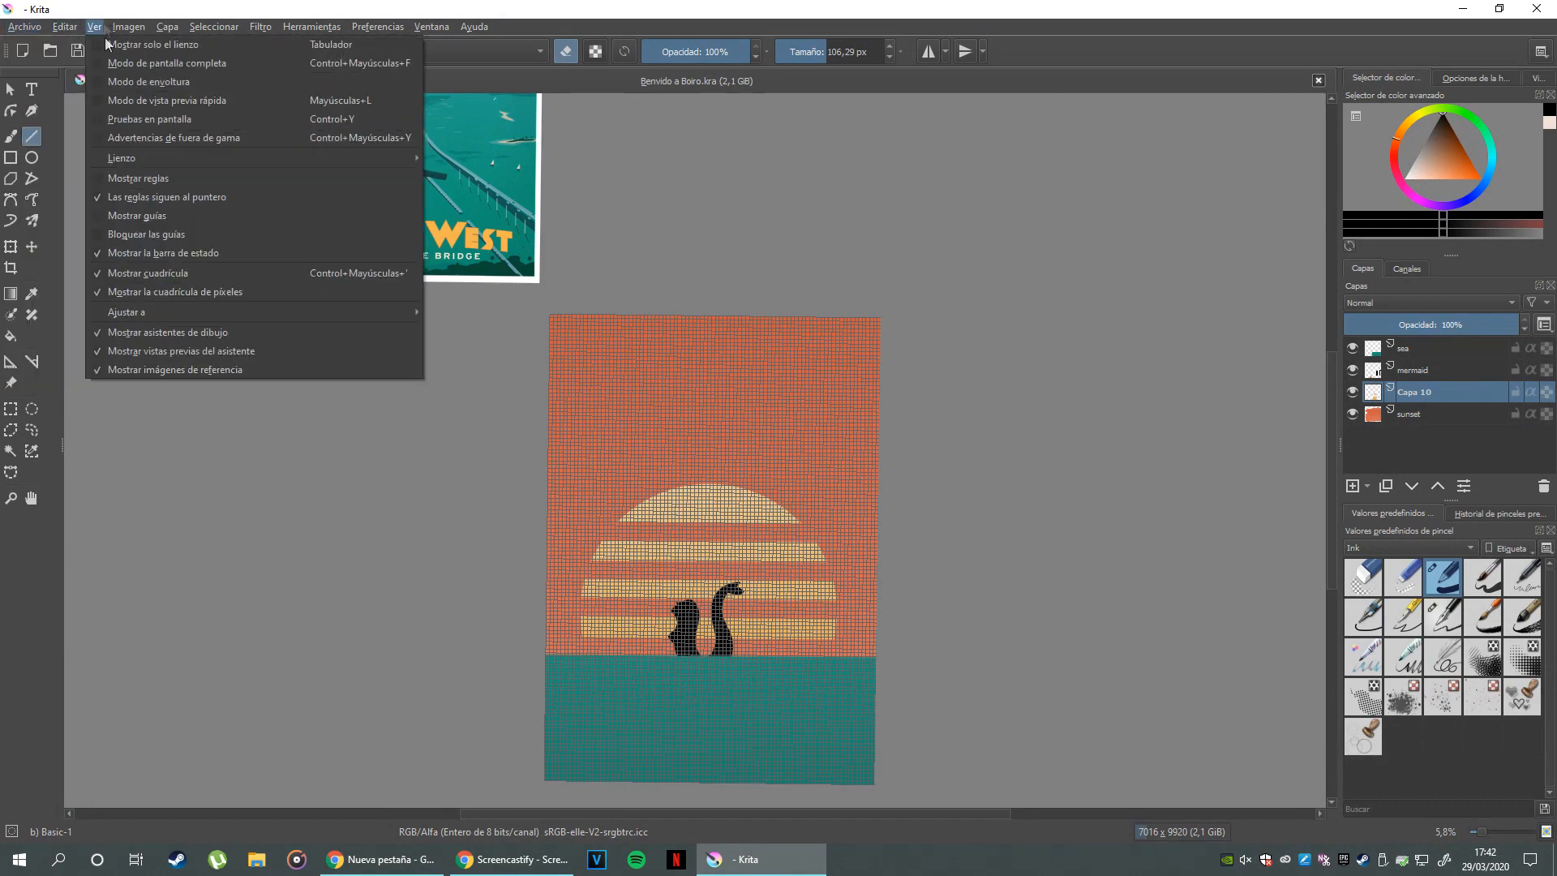
pyautogui.click(162, 273)
pyautogui.scroll(2, 714, 386)
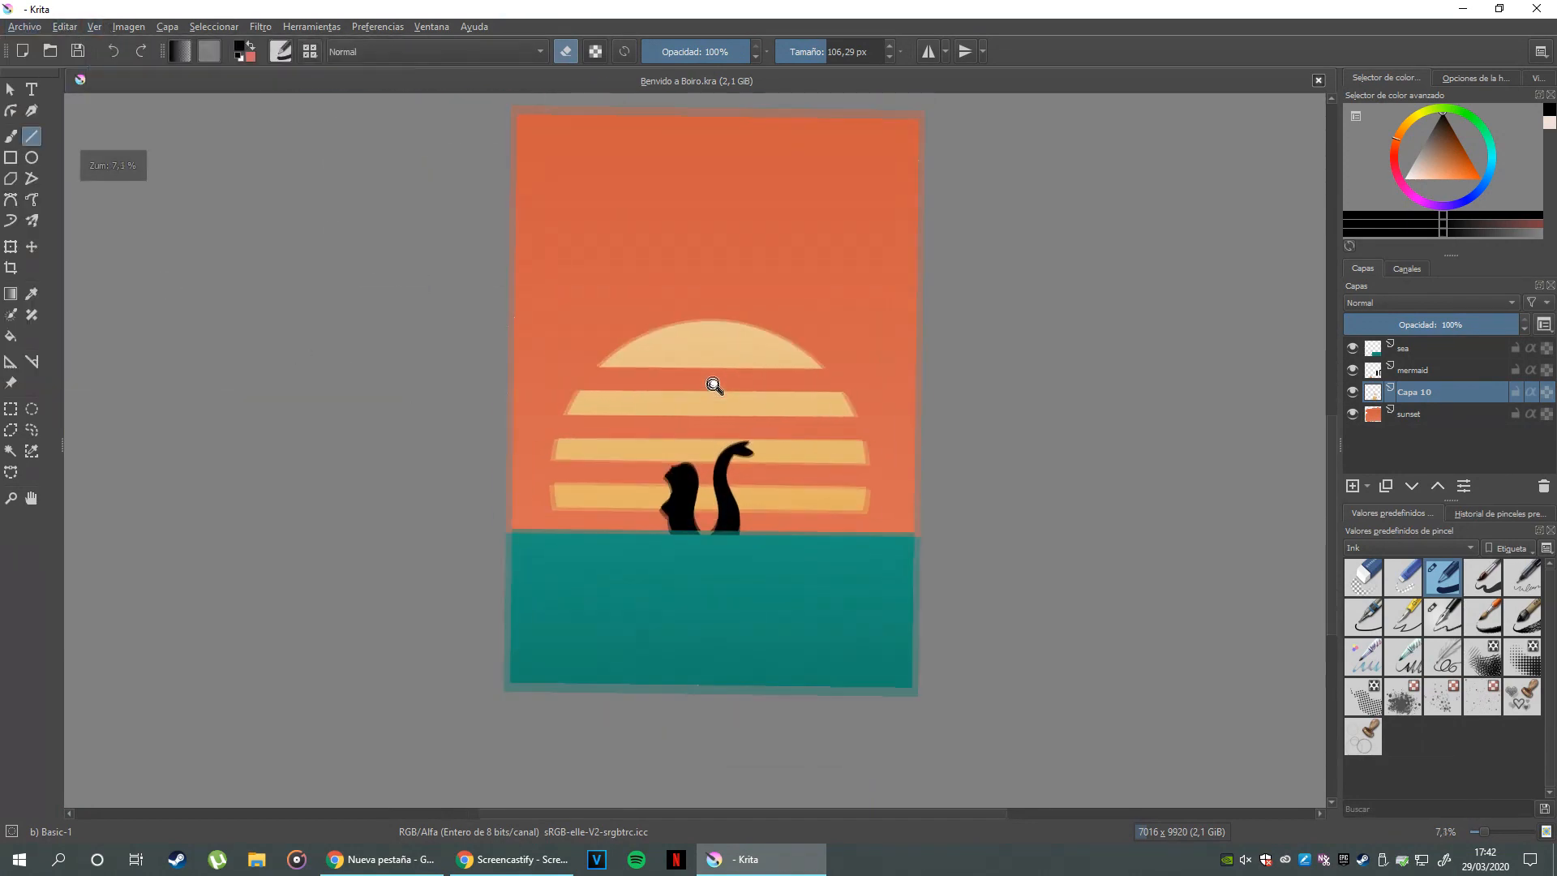
pyautogui.scroll(-1, 715, 440)
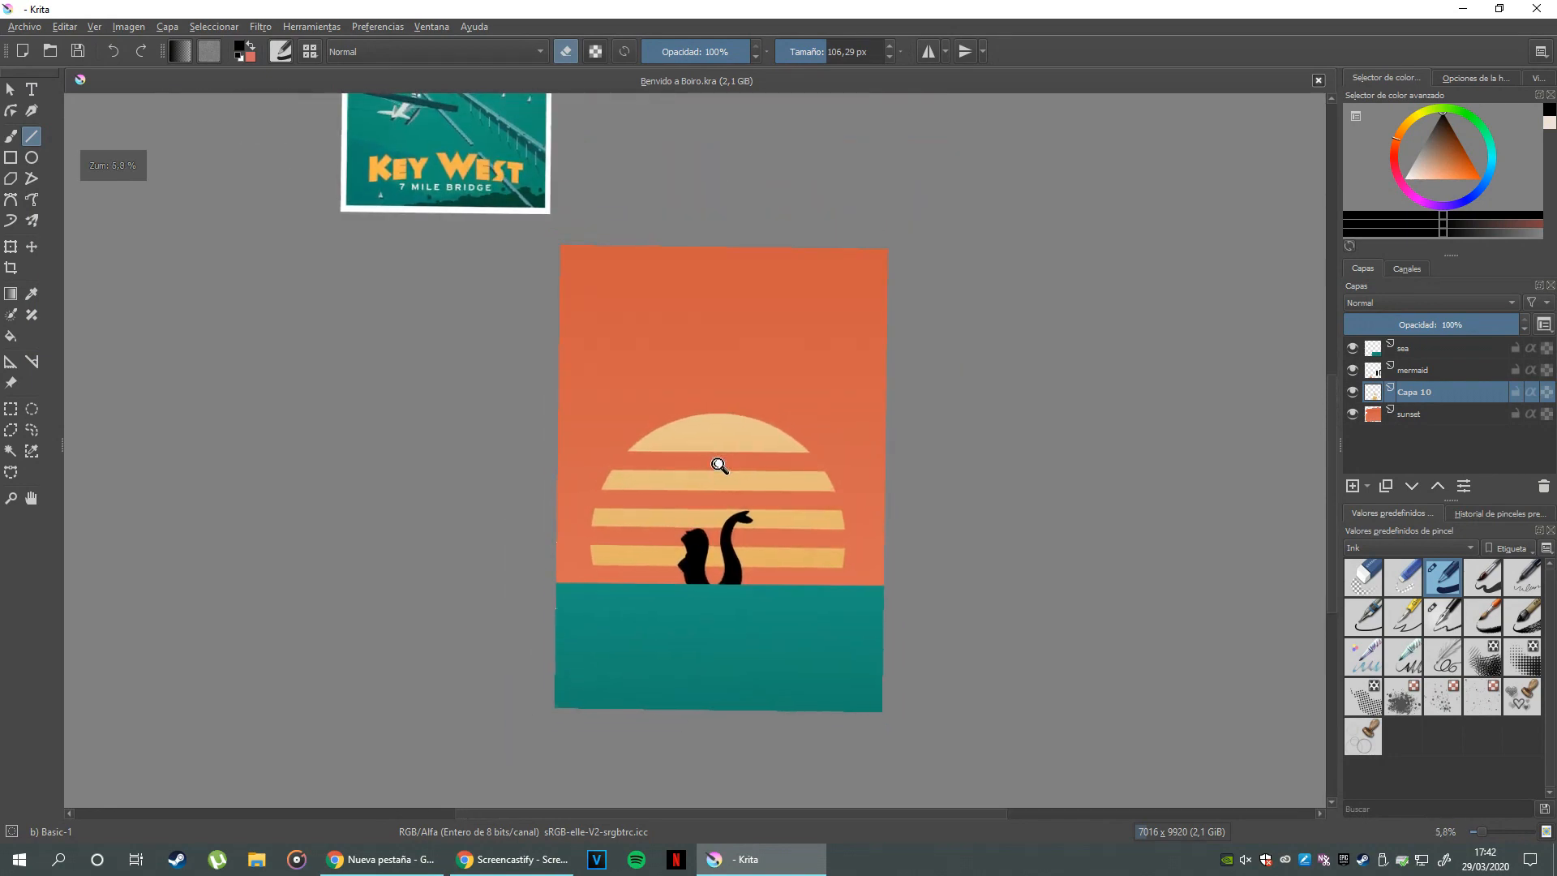